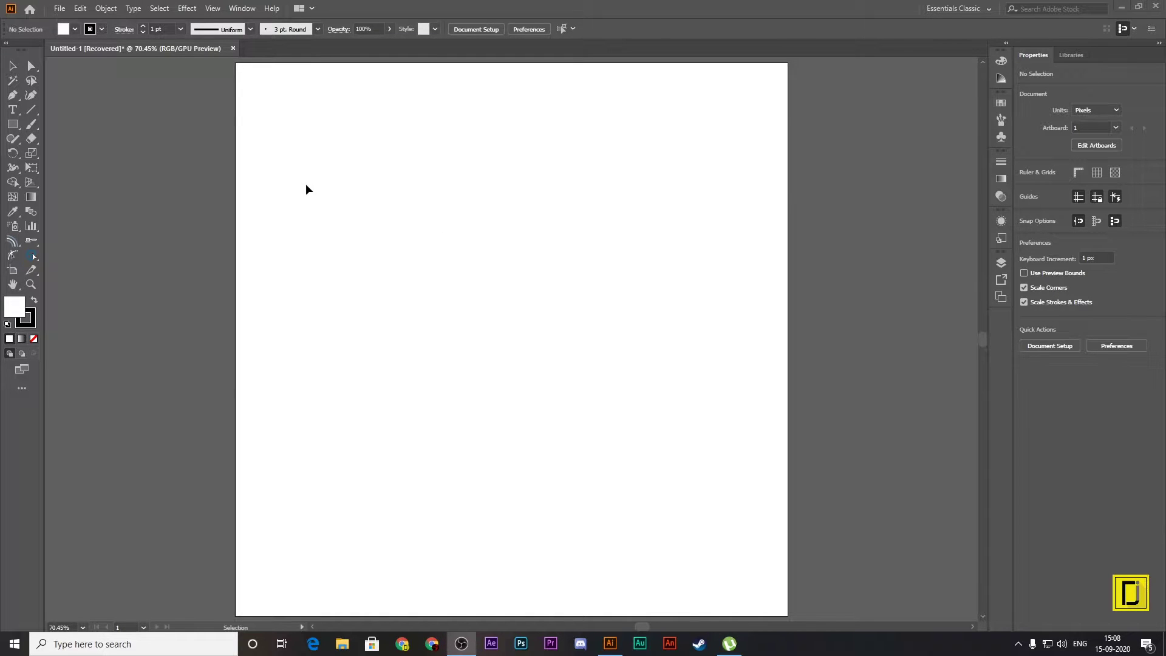
# Step: Select the Line Segment tool for drawing straight lines on the blank artboard
pyautogui.click(32, 110)
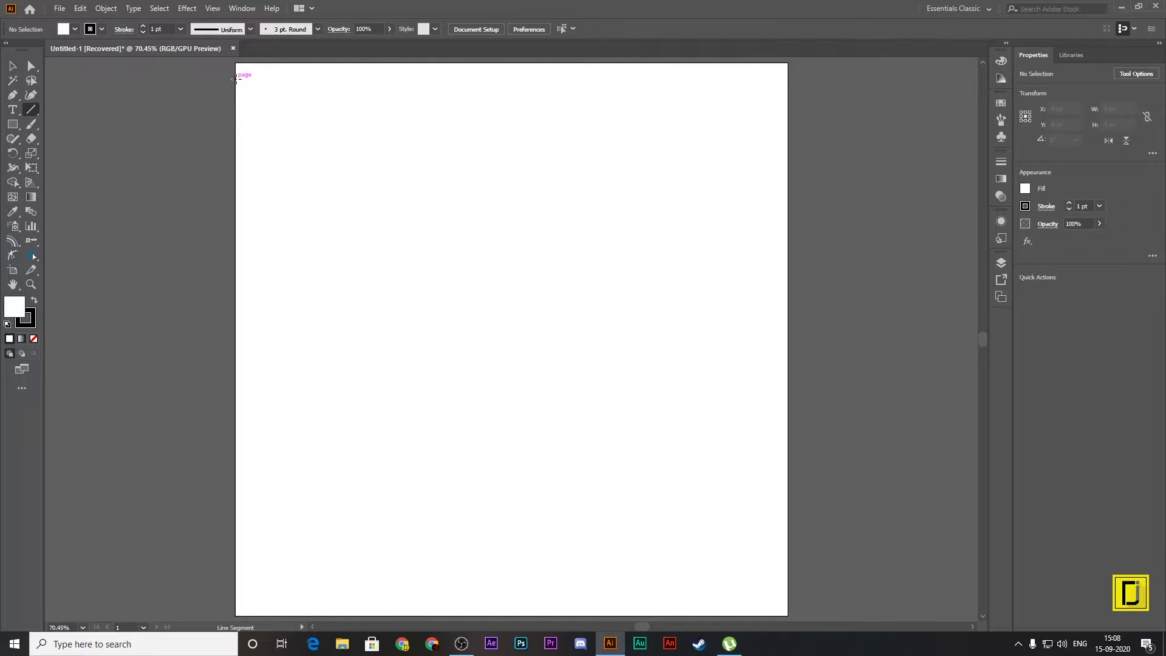
# Step: Draw a 1000 px horizontal line across the artboard top with a 20 pt stroke
pyautogui.moveTo(237, 79); pyautogui.dragTo(787, 112)
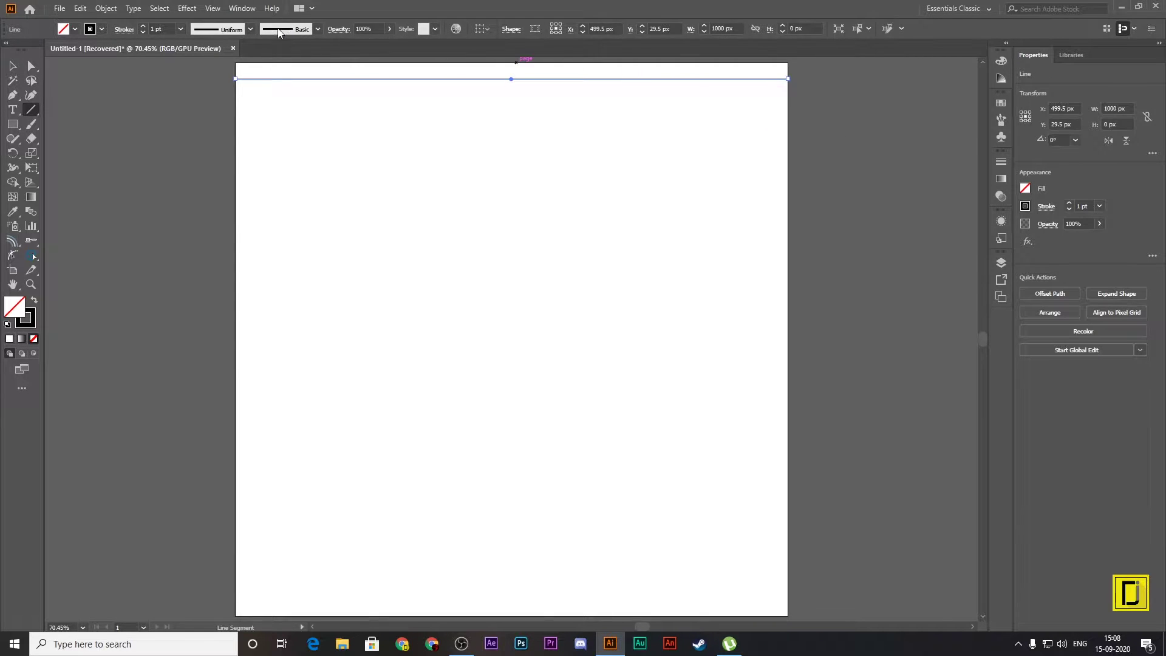
pyautogui.click(180, 29)
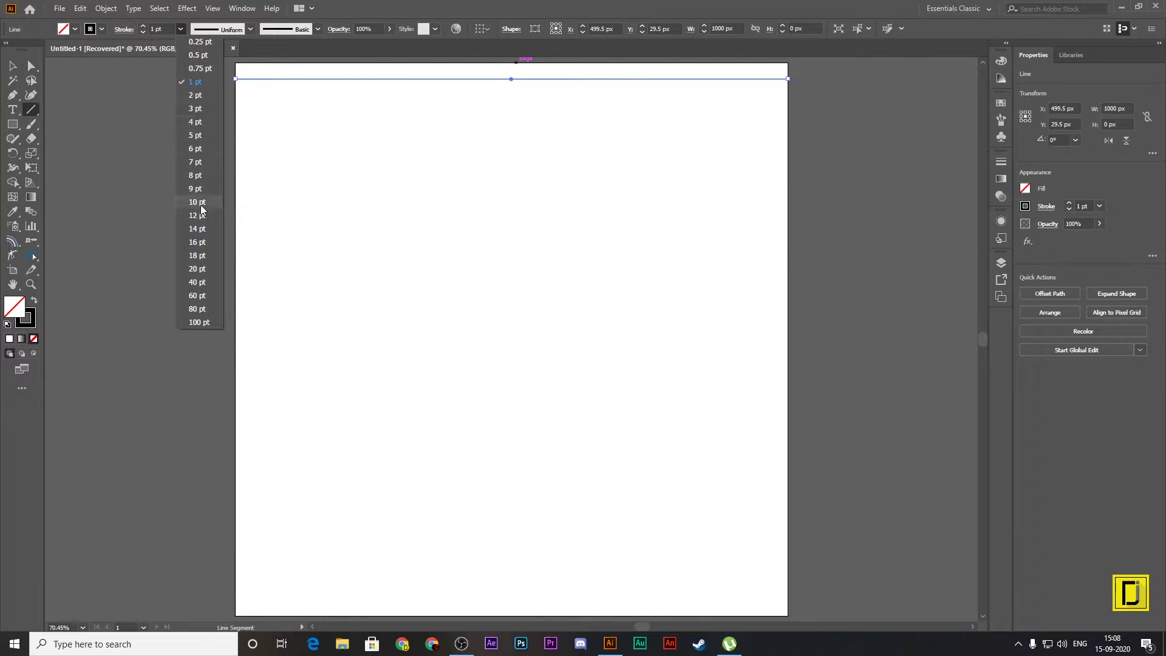
pyautogui.click(197, 268)
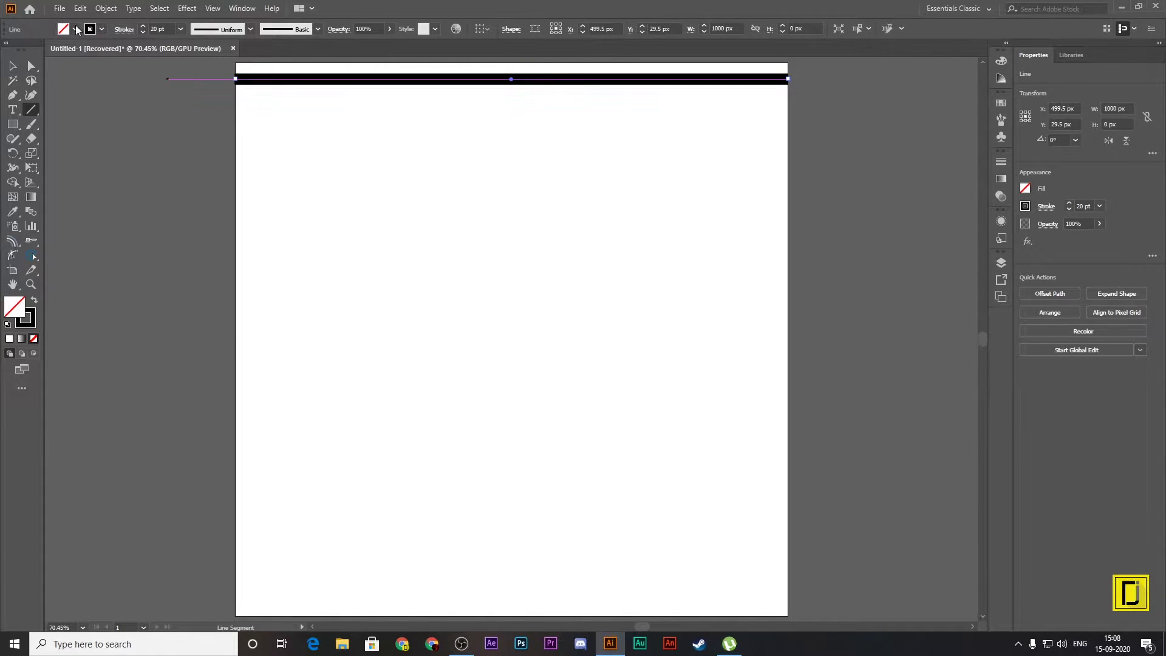
pyautogui.click(12, 66)
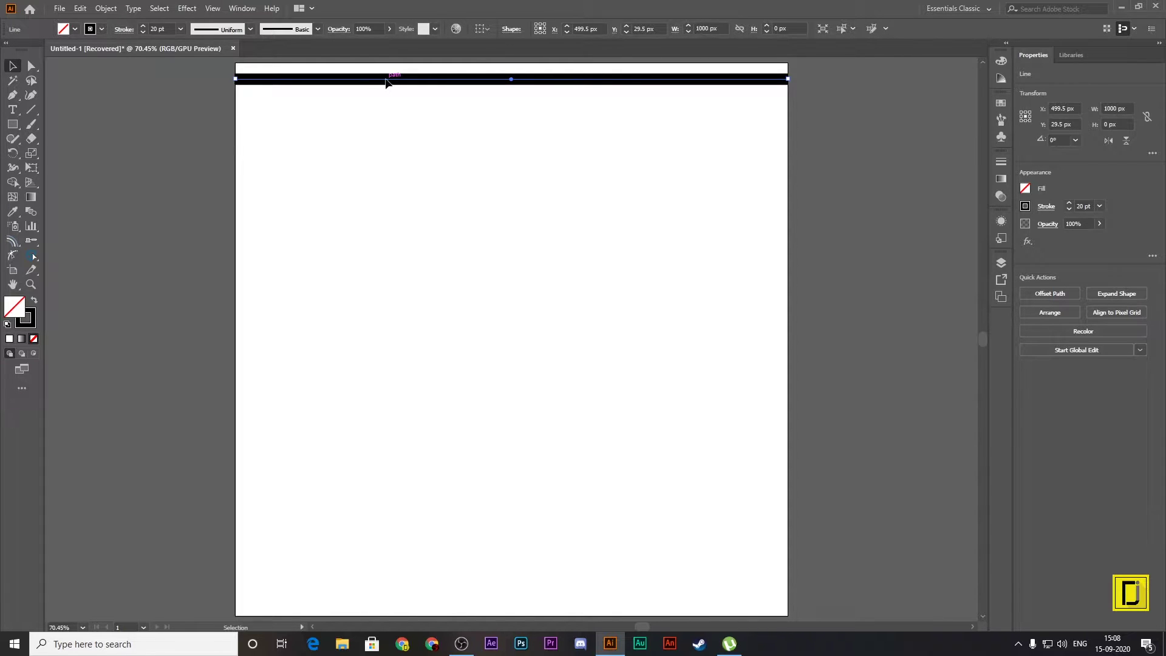
pyautogui.moveTo(385, 82); pyautogui.dragTo(386, 106)
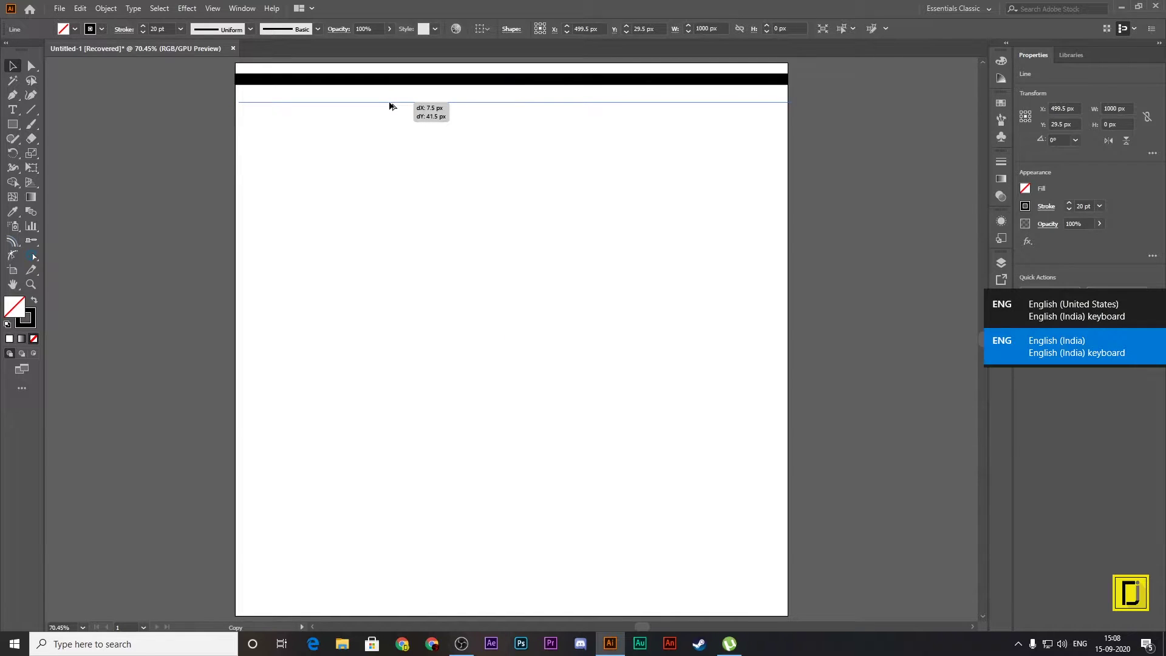
pyautogui.moveTo(385, 107); pyautogui.dragTo(386, 107)
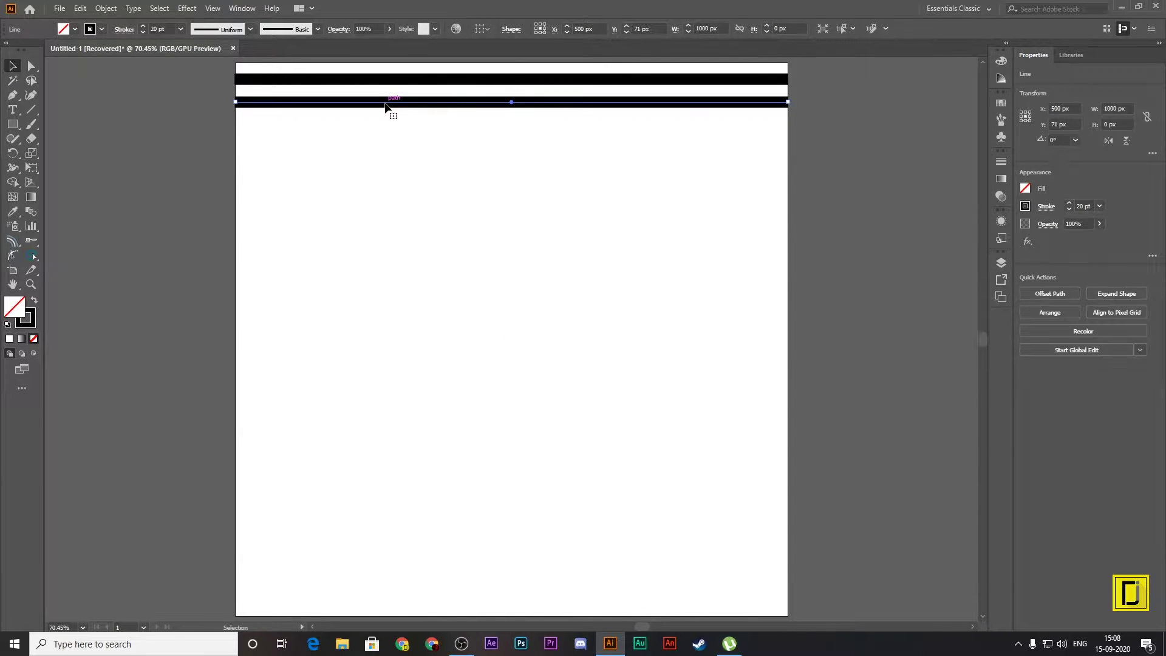
pyautogui.hotkey('ctrl', 'd')
pyautogui.hotkey('ctrl', 'd')
pyautogui.hotkey('ctrl', 'd')
pyautogui.hotkey('ctrl', 'd')
pyautogui.hotkey('ctrl', 'd')
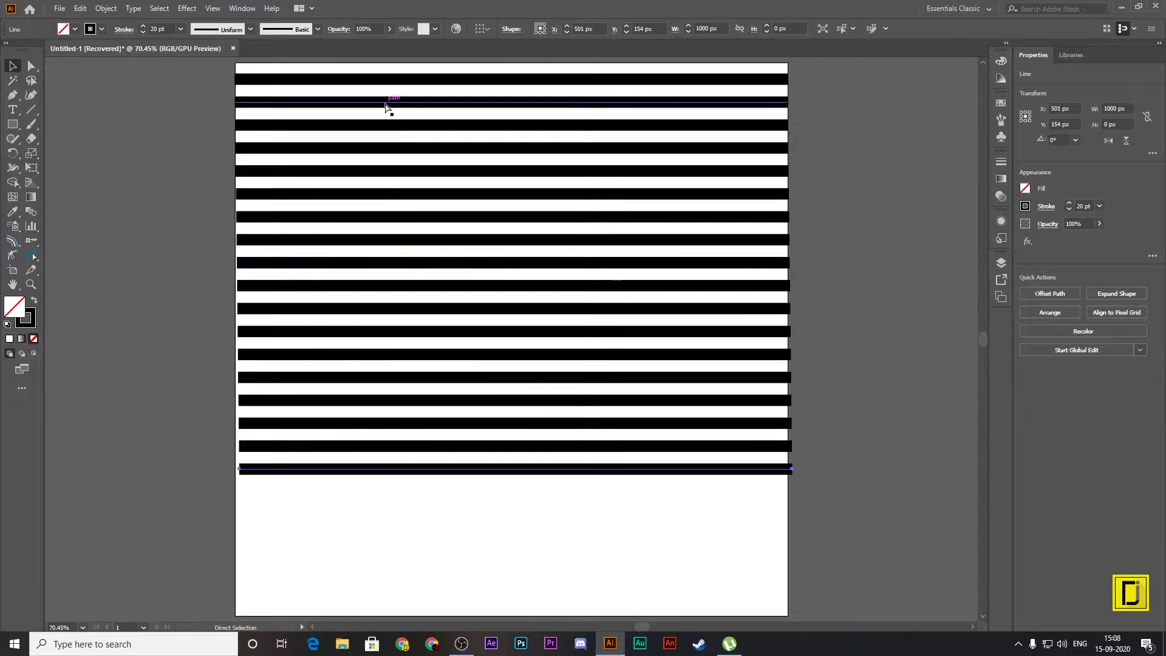
pyautogui.hotkey('ctrl', 'd')
pyautogui.hotkey('ctrl', 'd')
pyautogui.hotkey('ctrl', 'd')
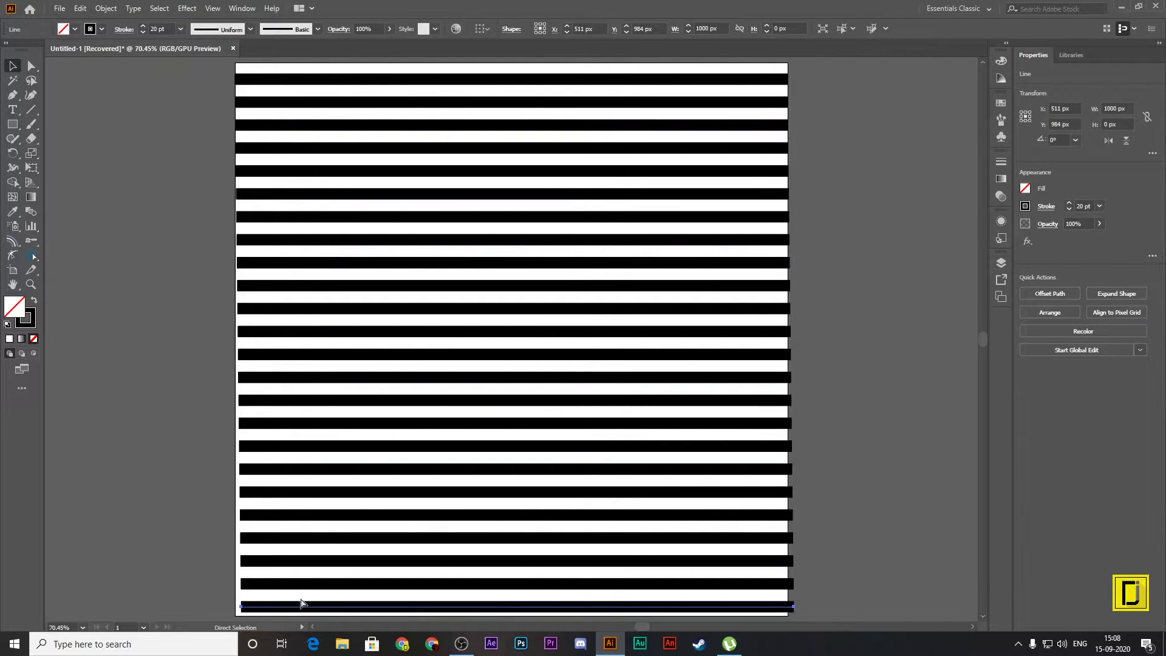
pyautogui.hotkey('ctrl', 'z')
pyautogui.hotkey('ctrl', 'z')
pyautogui.hotkey('ctrl', 'z')
pyautogui.hotkey('ctrl', 'z')
pyautogui.hotkey('ctrl', 'z')
pyautogui.hotkey('ctrl', 'z')
pyautogui.hotkey('ctrl', 'z')
pyautogui.hotkey('ctrl', 'z')
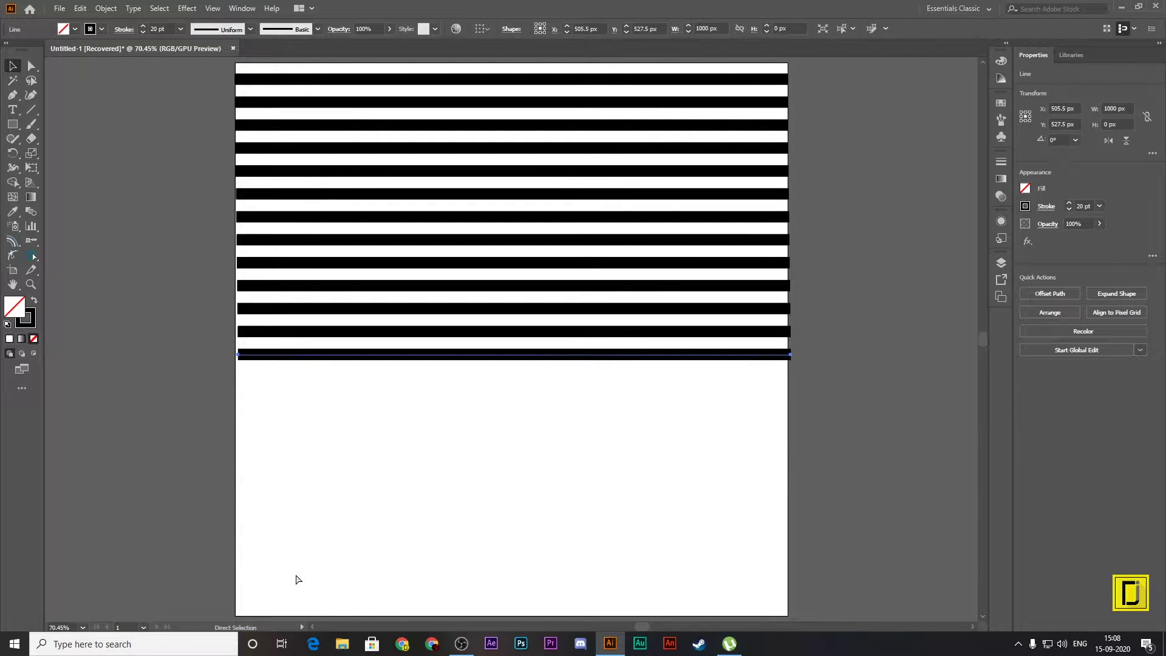
pyautogui.hotkey('ctrl', 'z')
pyautogui.hotkey('ctrl', 'z')
pyautogui.hotkey('ctrl', 'z')
pyautogui.hotkey('ctrl', 'z')
pyautogui.hotkey('ctrl', 'z')
pyautogui.hotkey('ctrl', 'z')
pyautogui.hotkey('ctrl', 'z')
pyautogui.hotkey('ctrl', 'z')
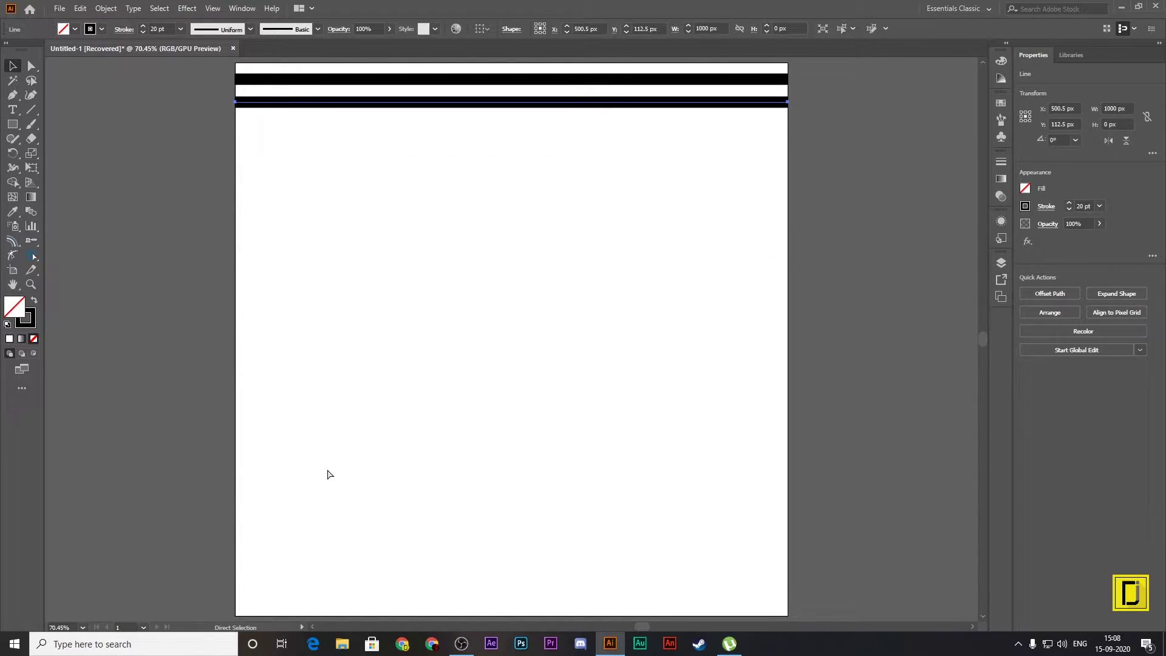
pyautogui.hotkey('ctrl', 'z')
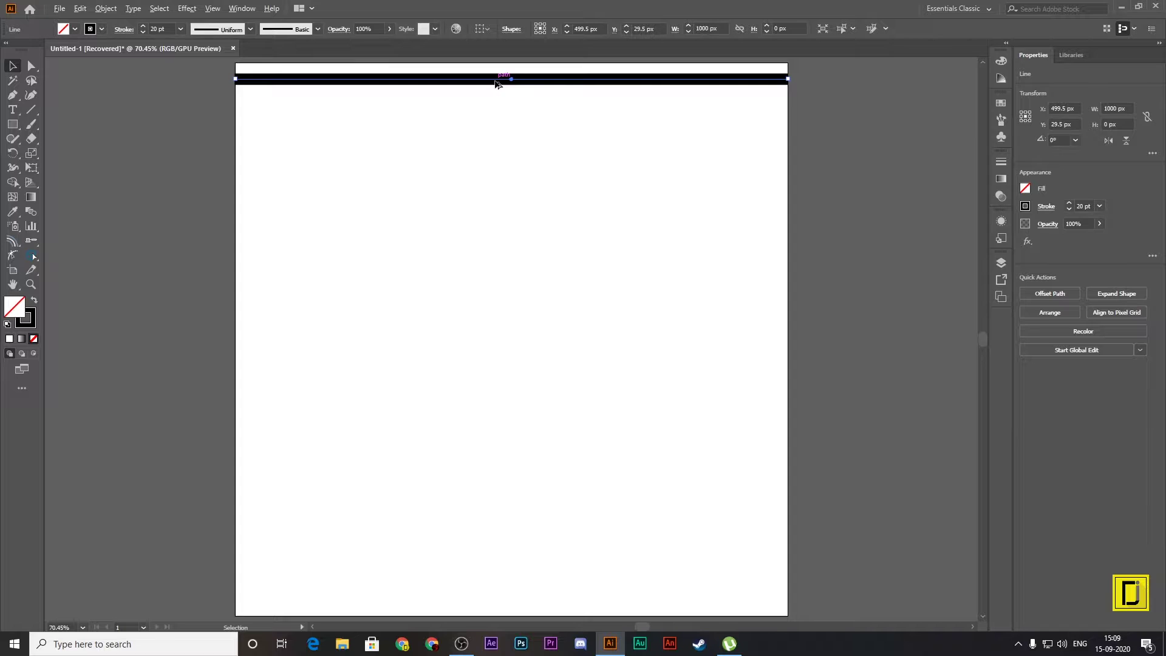
pyautogui.moveTo(495, 83); pyautogui.dragTo(495, 112)
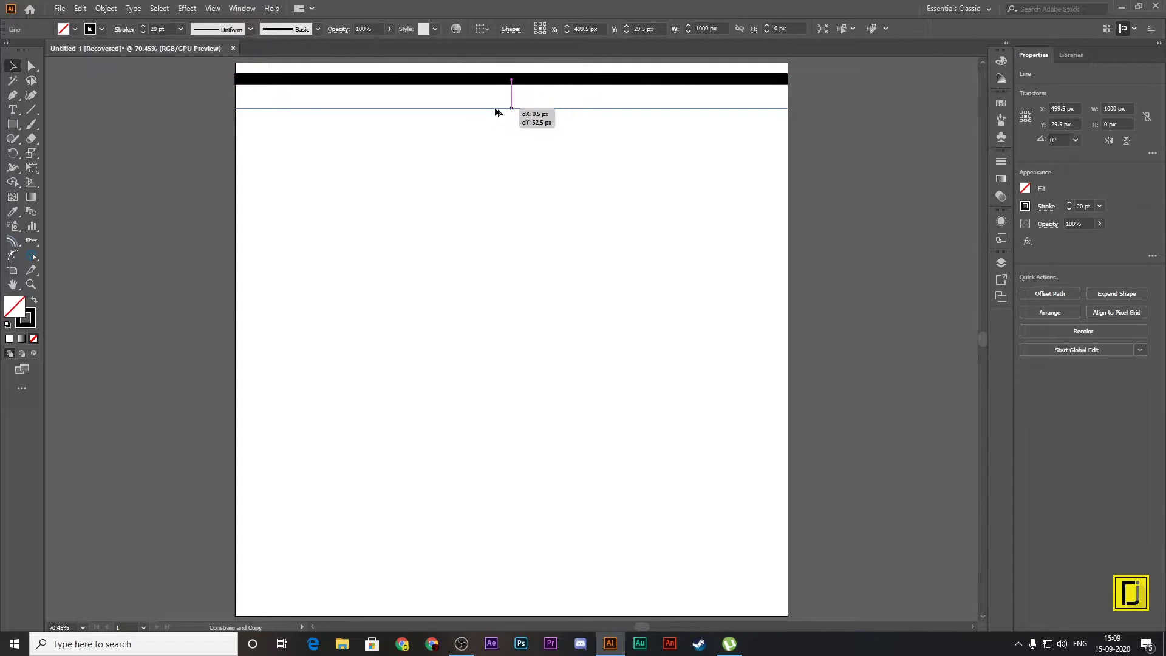
pyautogui.moveTo(495, 112); pyautogui.dragTo(495, 109)
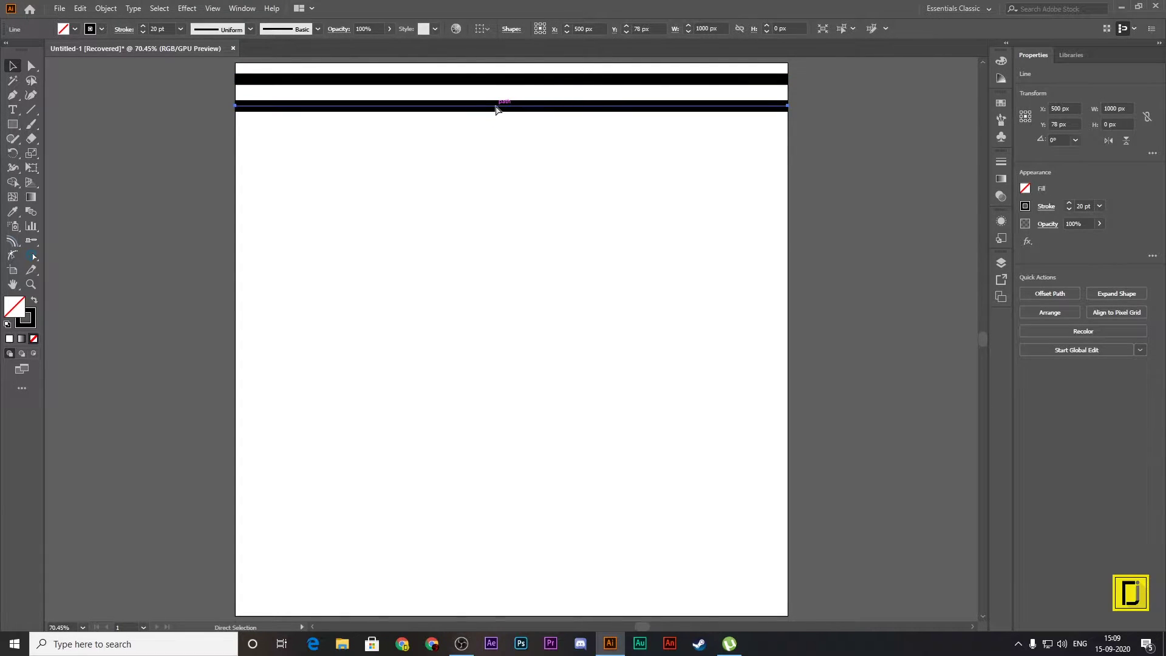
pyautogui.hotkey('ctrl', 'd')
pyautogui.hotkey('ctrl', 'd')
pyautogui.hotkey('ctrl', 'd')
pyautogui.hotkey('ctrl', 'd')
pyautogui.hotkey('ctrl', 'd')
pyautogui.hotkey('ctrl', 'd')
pyautogui.hotkey('ctrl', 'd')
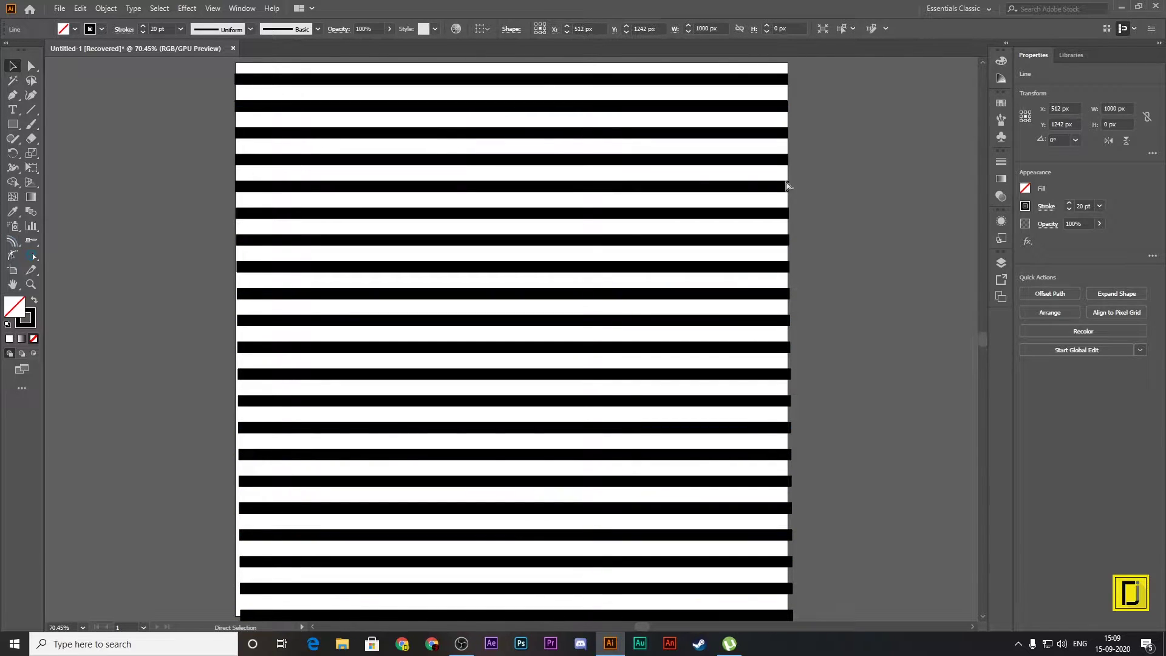
pyautogui.hotkey('ctrl', 'z')
pyautogui.hotkey('ctrl', 'z')
pyautogui.hotkey('ctrl', 'z')
pyautogui.hotkey('ctrl', 'z')
pyautogui.hotkey('ctrl', 'z')
pyautogui.hotkey('ctrl', 'z')
pyautogui.hotkey('ctrl', 'z')
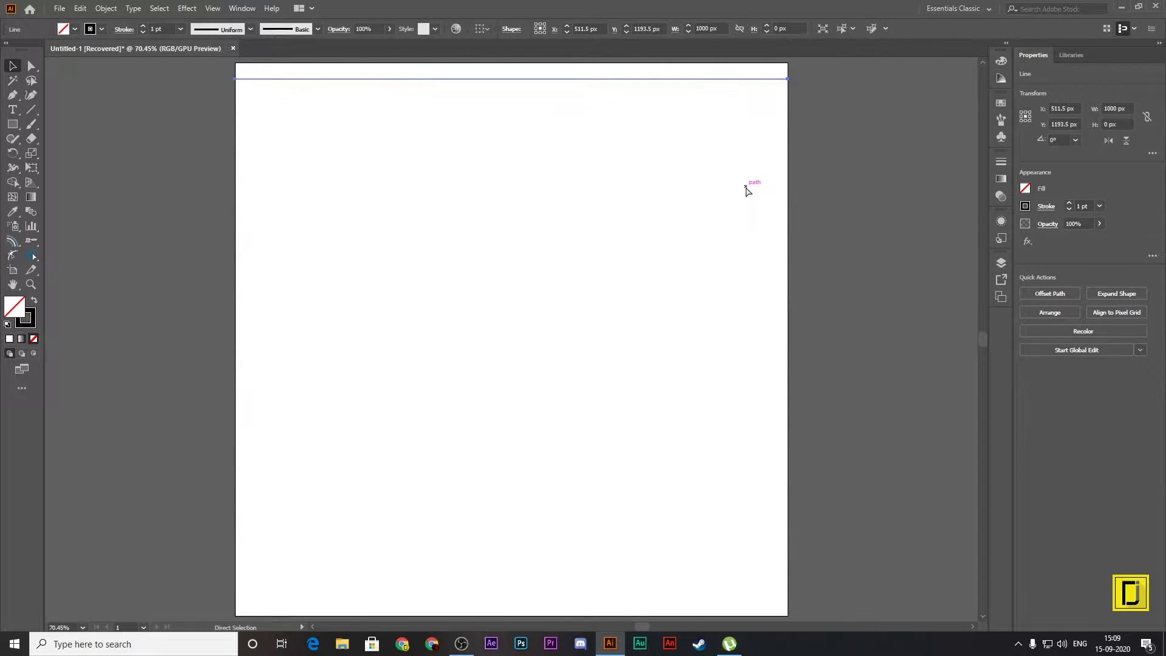
pyautogui.hotkey('ctrl', 'z')
pyautogui.hotkey('ctrl', 'z')
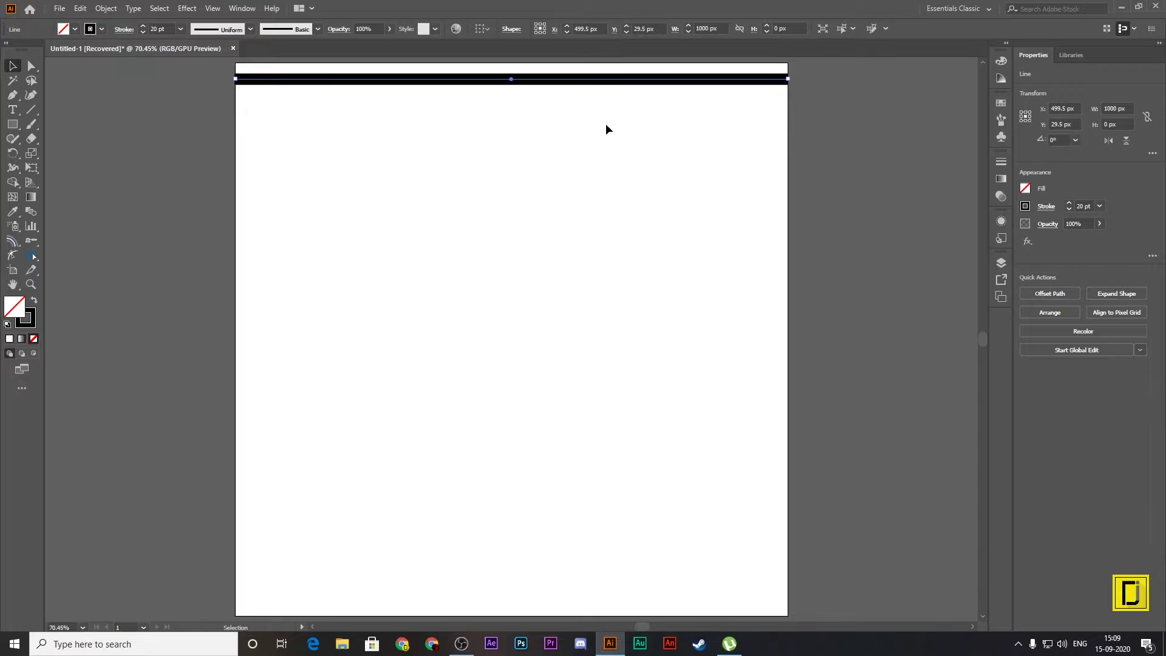
# Step: Open the Move dialog for the line, zero the angle and horizontal offset, and enable preview
pyautogui.rightClick(512, 79)
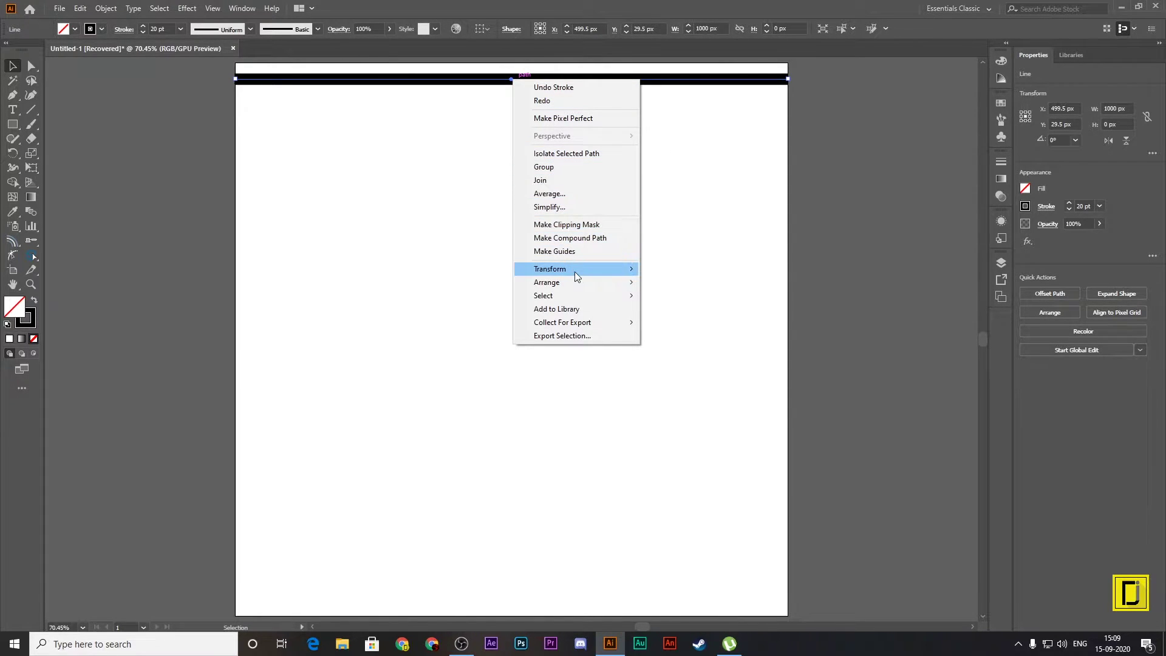
pyautogui.moveTo(550, 268)
pyautogui.click(679, 287)
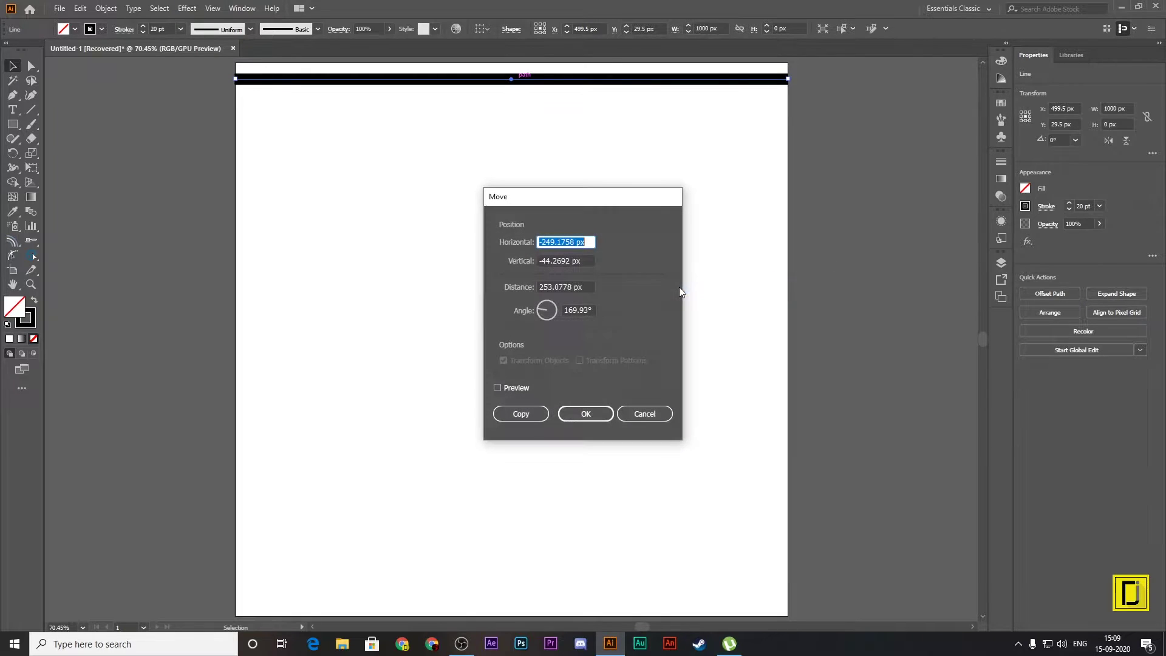
pyautogui.moveTo(595, 310); pyautogui.dragTo(545, 313)
pyautogui.write('0')
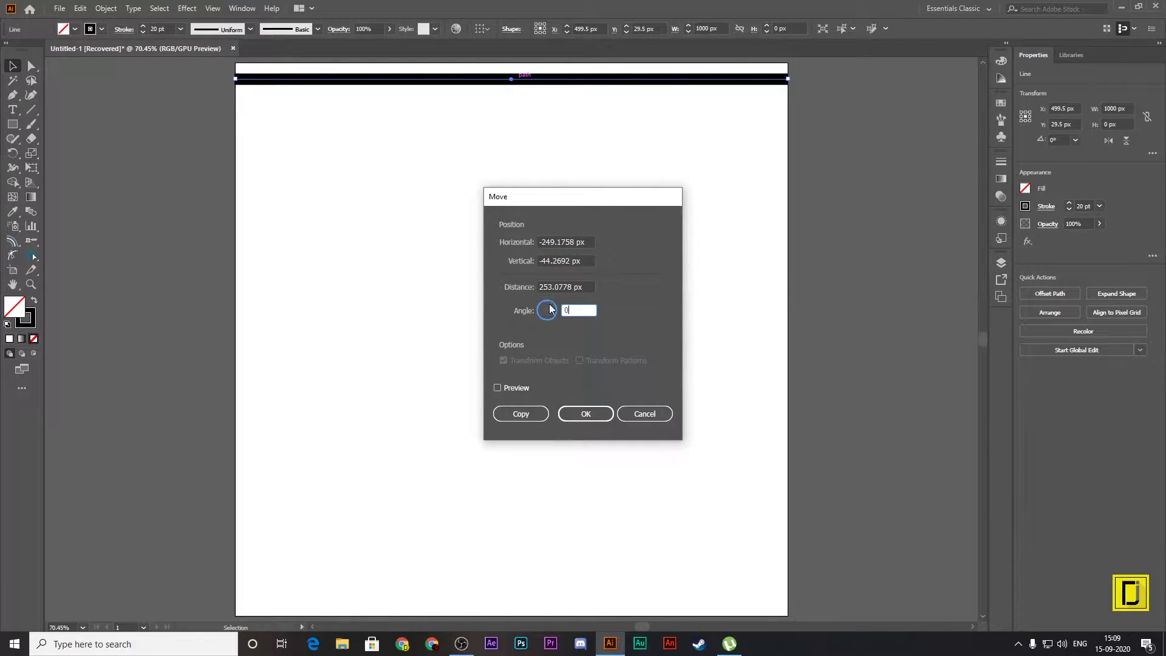
pyautogui.click(507, 387)
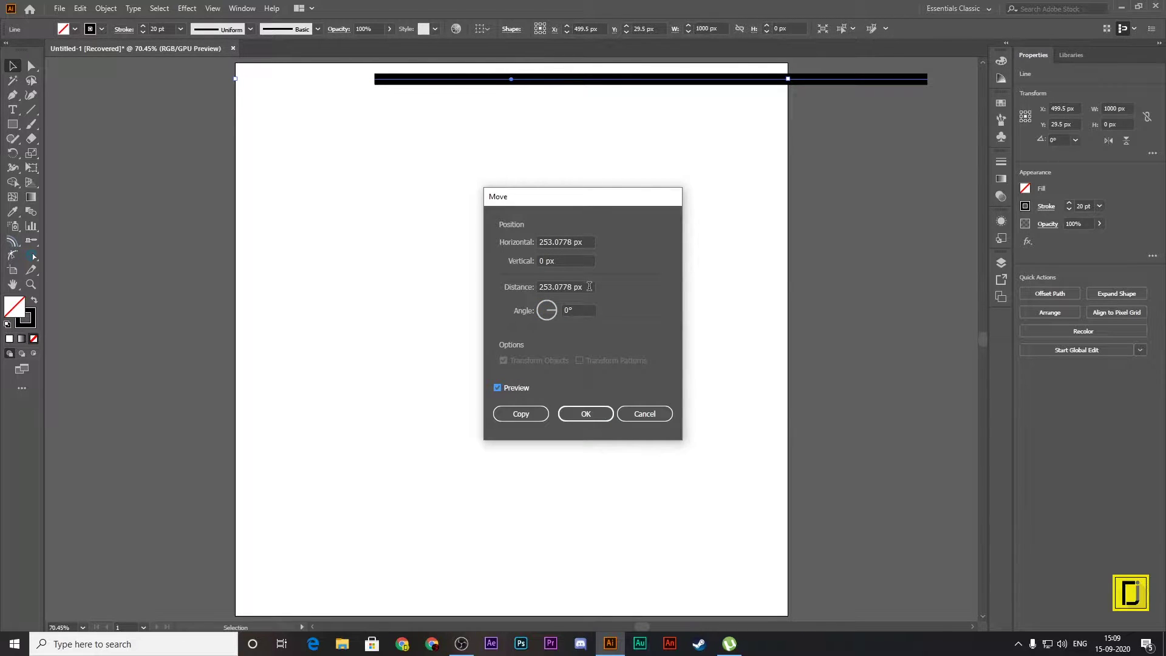
pyautogui.moveTo(588, 286); pyautogui.dragTo(494, 288)
pyautogui.press('BackSpace')
pyautogui.write('0')
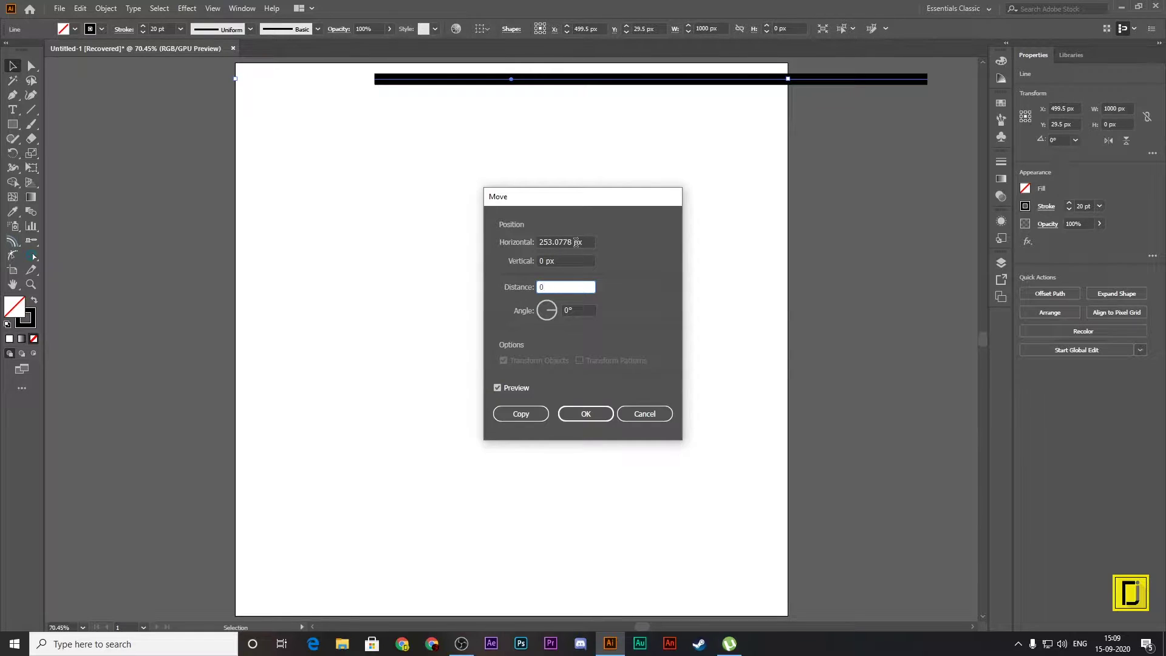
pyautogui.click(588, 243)
pyautogui.hotkey('ctrl', 'a')
pyautogui.press('BackSpace')
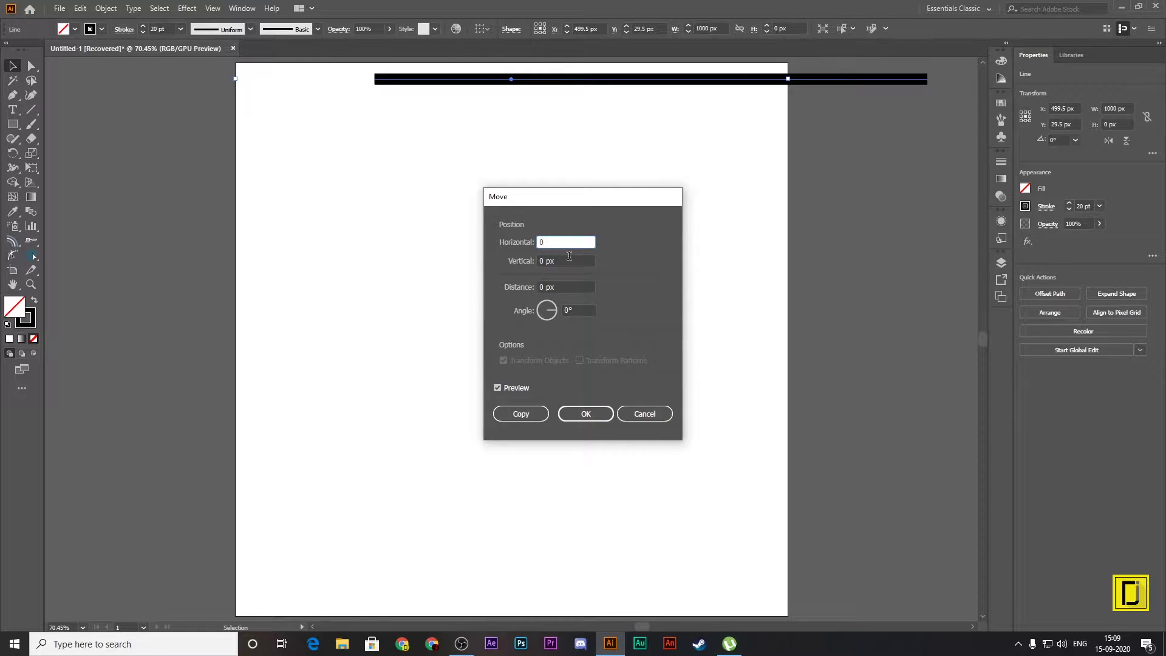
pyautogui.click(571, 260)
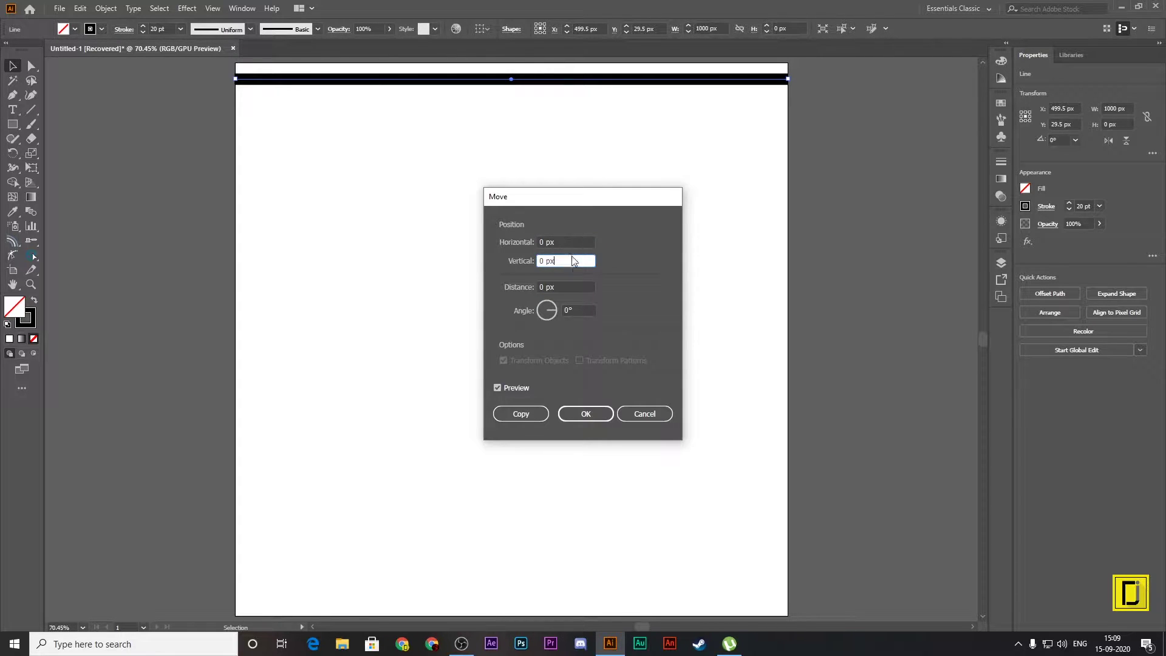
pyautogui.click(568, 285)
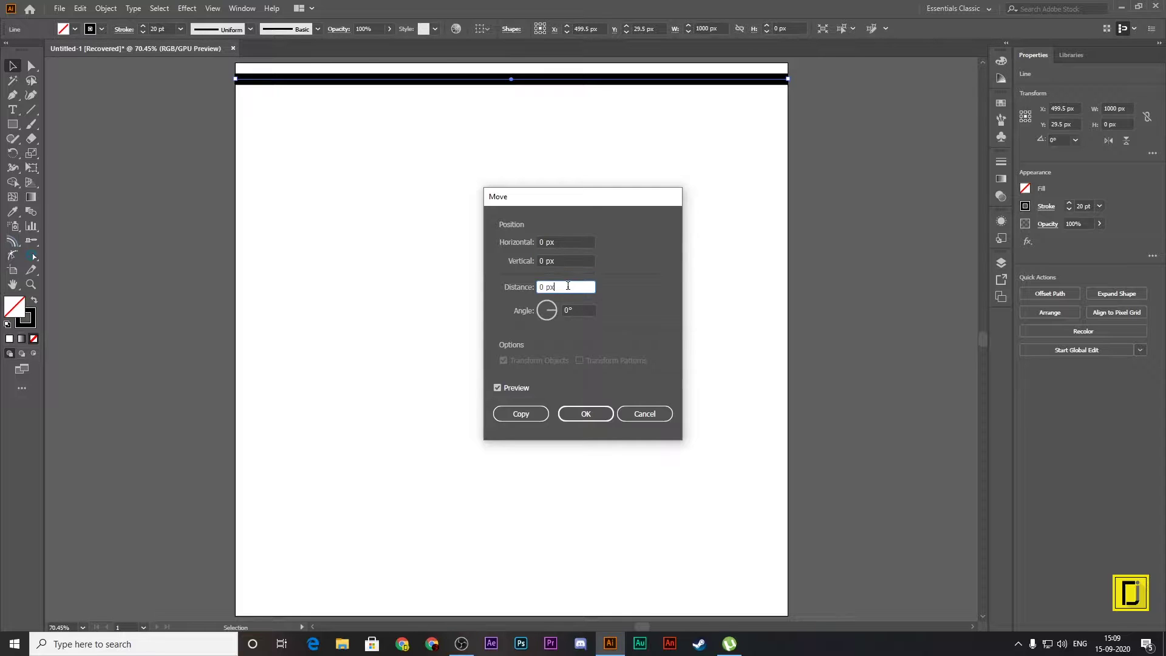
# Step: Try distance and vertical offset values in the Move dialog, then reset the distance to 0
pyautogui.press('Up')
pyautogui.hotkey('shift', 'Up')
pyautogui.write('0')
pyautogui.click(565, 262)
pyautogui.press('Up')
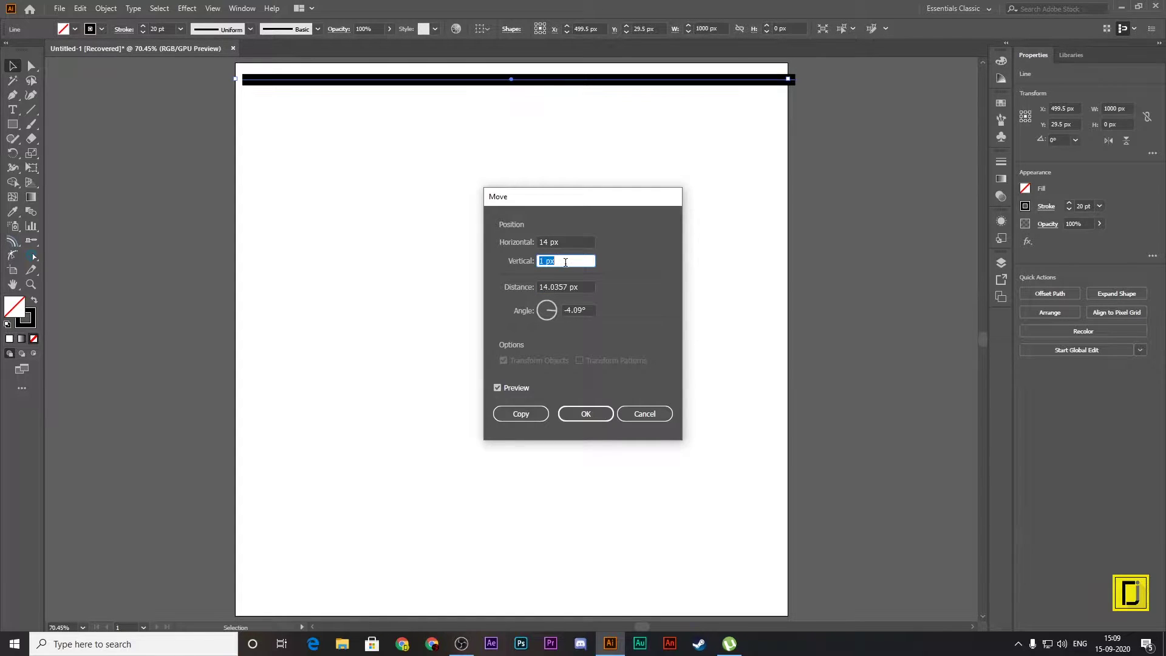
pyautogui.press('Up')
pyautogui.press('Up')
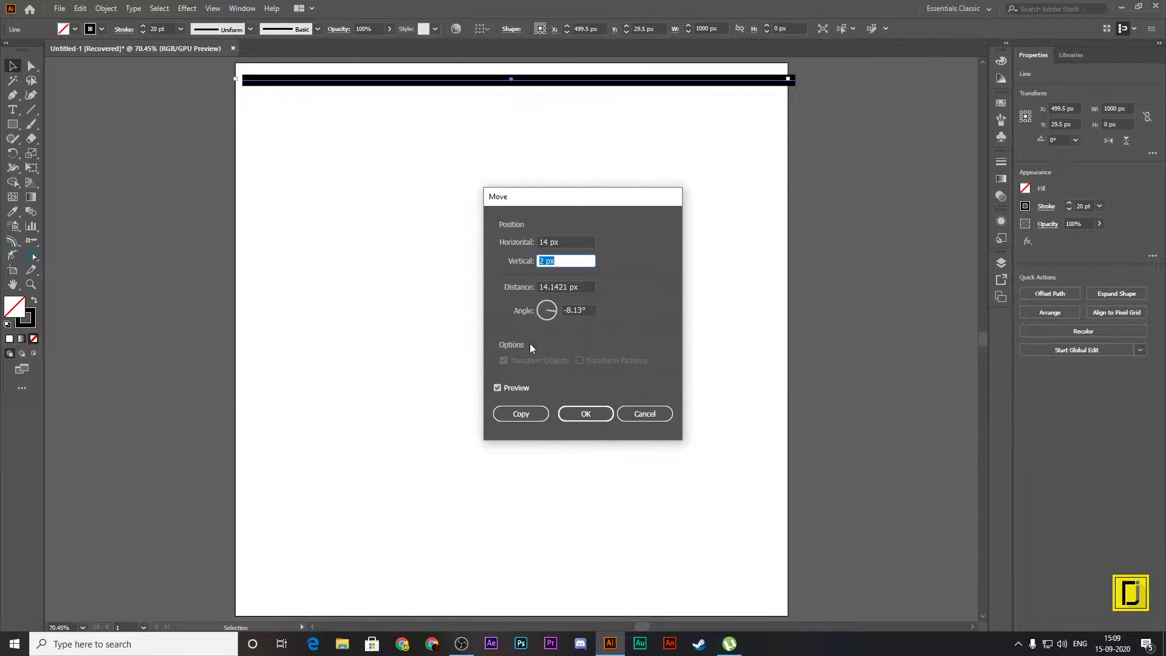
pyautogui.press('Up')
pyautogui.press('Up')
pyautogui.hotkey('shift', 'Up')
pyautogui.hotkey('shift', 'Up')
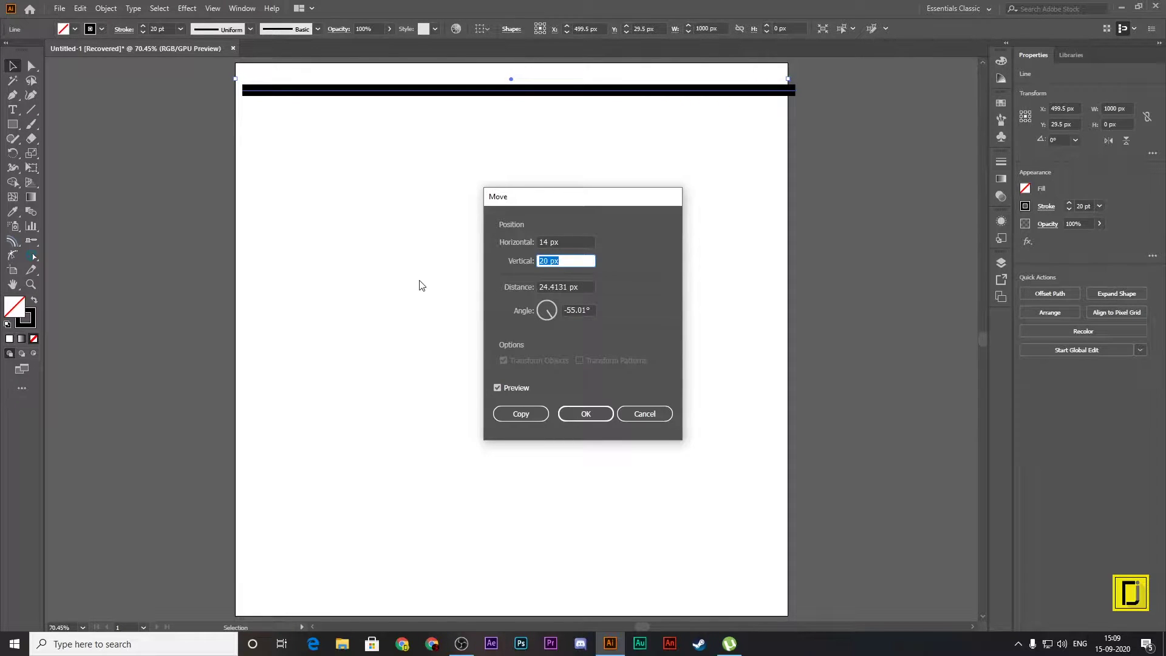
pyautogui.press('Tab')
pyautogui.write('0')
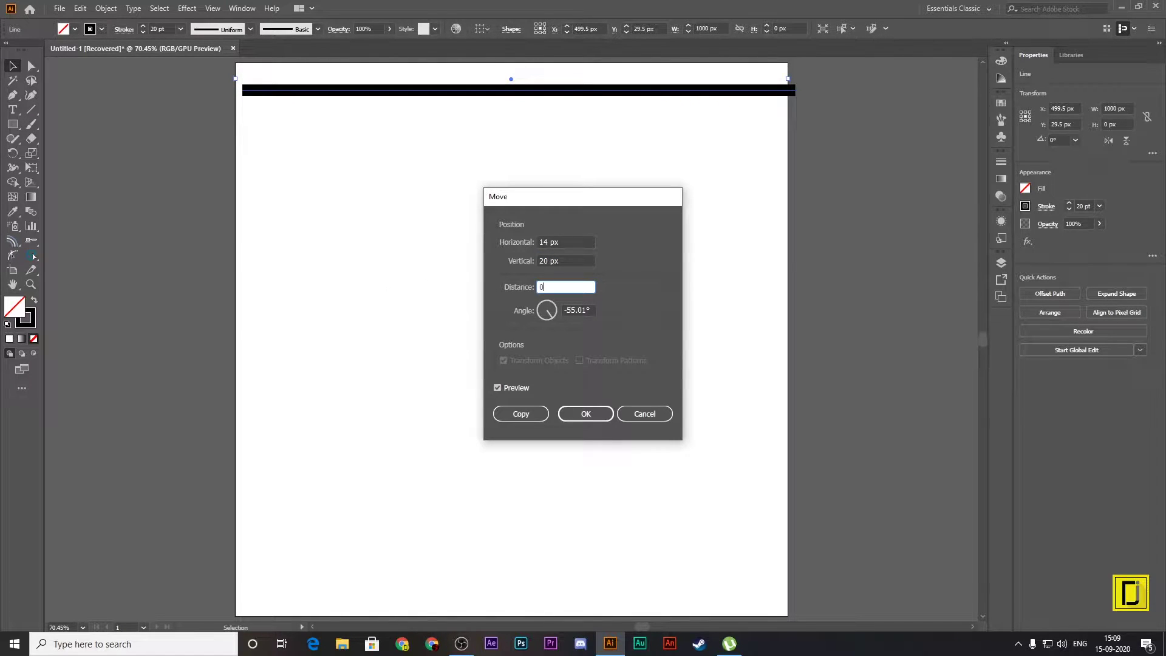
pyautogui.click(570, 257)
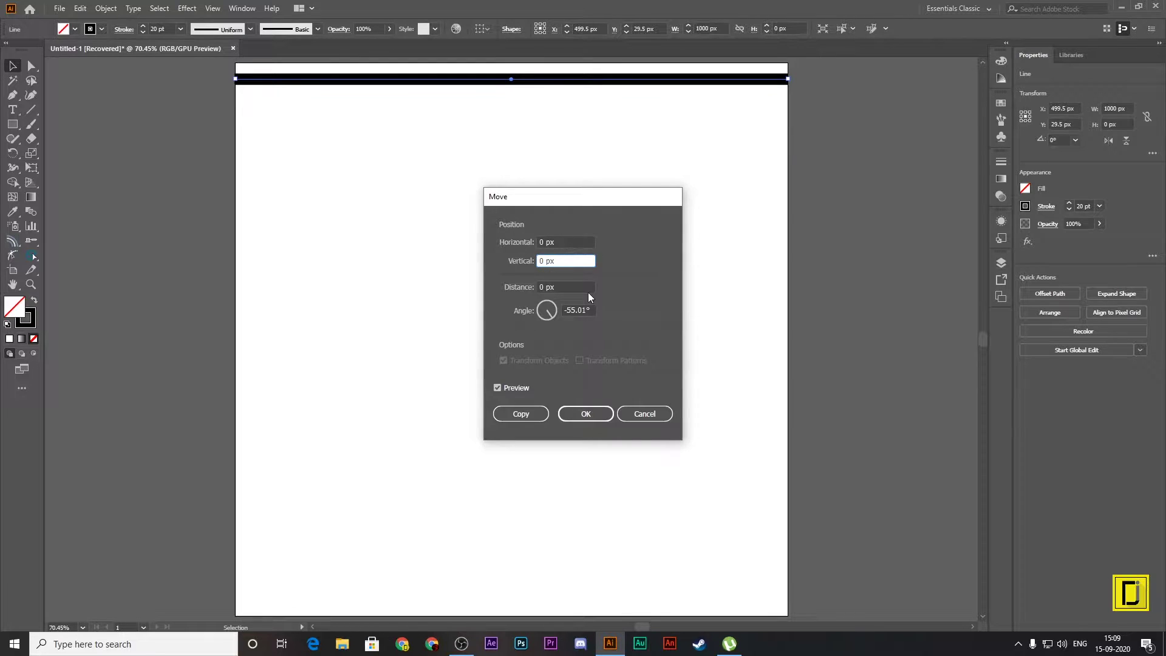
# Step: Copy the line 50 px straight down at angle 0, then repeat the copy with Ctrl+D
pyautogui.doubleClick(578, 310)
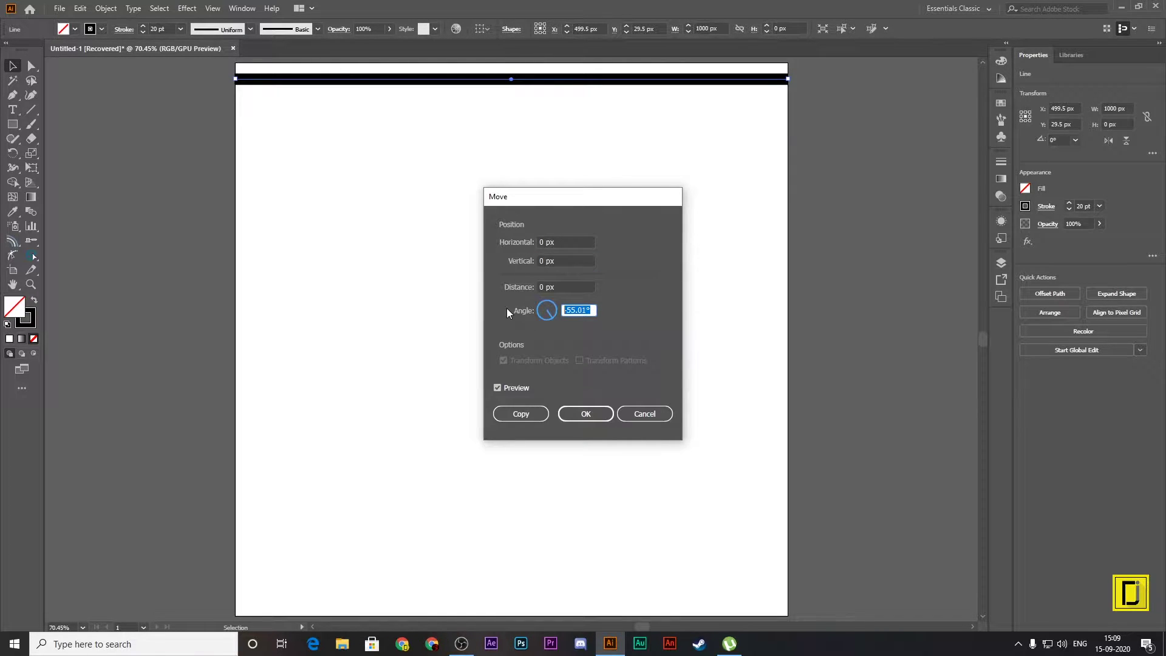
pyautogui.write('0')
pyautogui.click(577, 260)
pyautogui.press('Up')
pyautogui.press('Up')
pyautogui.press('Up')
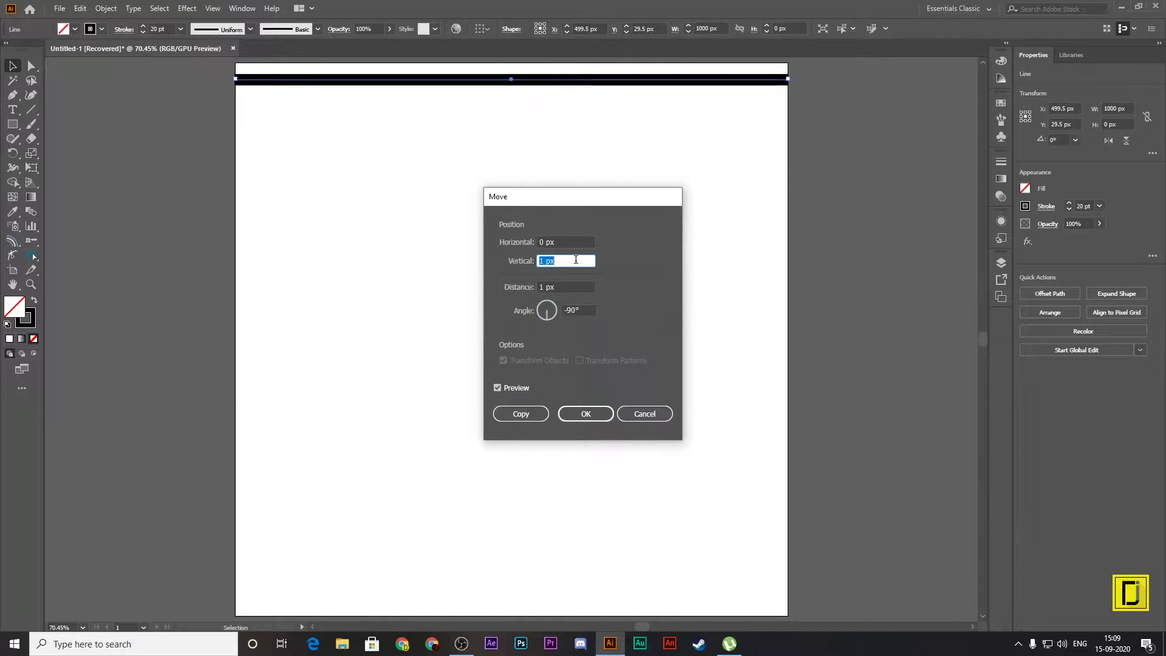
pyautogui.press('Up')
pyautogui.press('Up')
pyautogui.press('Up')
pyautogui.press('Up')
pyautogui.press('Up')
pyautogui.press('Up')
pyautogui.press('Up')
pyautogui.press('Up')
pyautogui.press('Up')
pyautogui.press('Up')
pyautogui.press('Up')
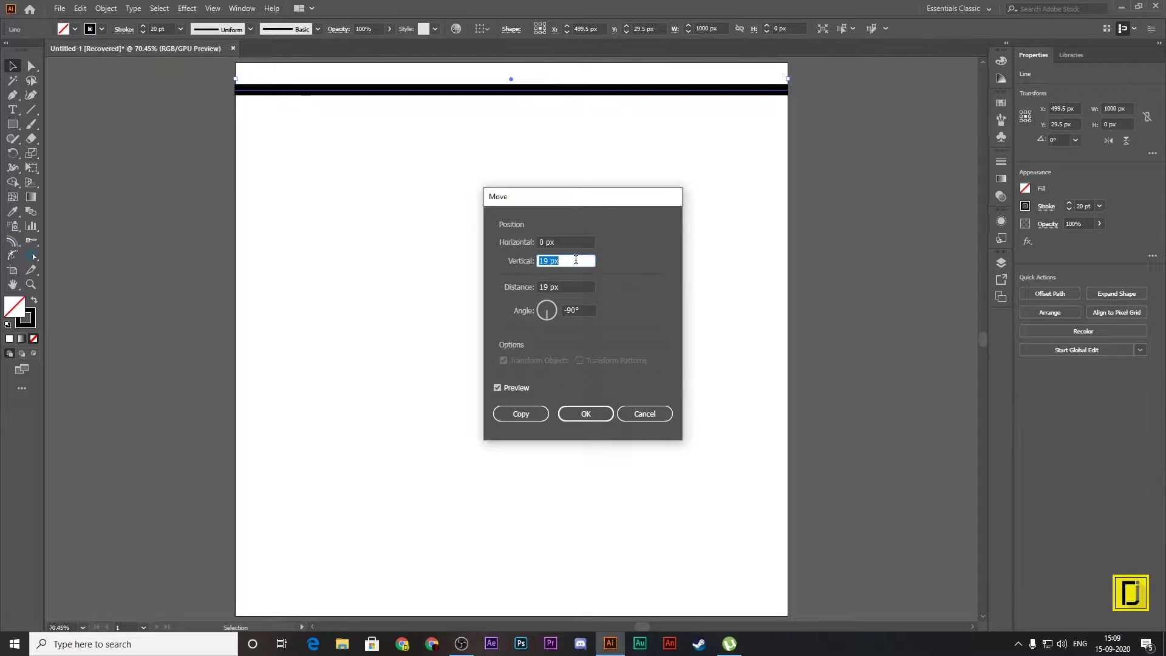
pyautogui.press('Up')
pyautogui.press('Up')
pyautogui.press('Up')
pyautogui.press('Up')
pyautogui.press('Up')
pyautogui.press('Up')
pyautogui.press('Up')
pyautogui.press('Up')
pyautogui.press('Up')
pyautogui.press('Up')
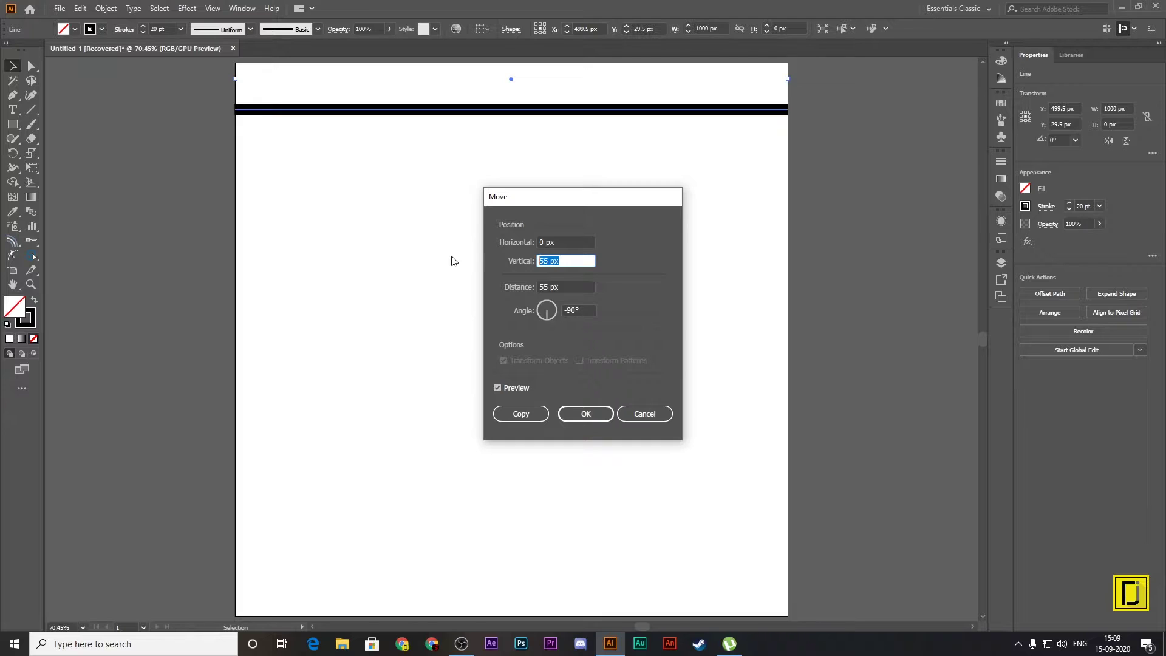
pyautogui.write('50')
pyautogui.click(578, 285)
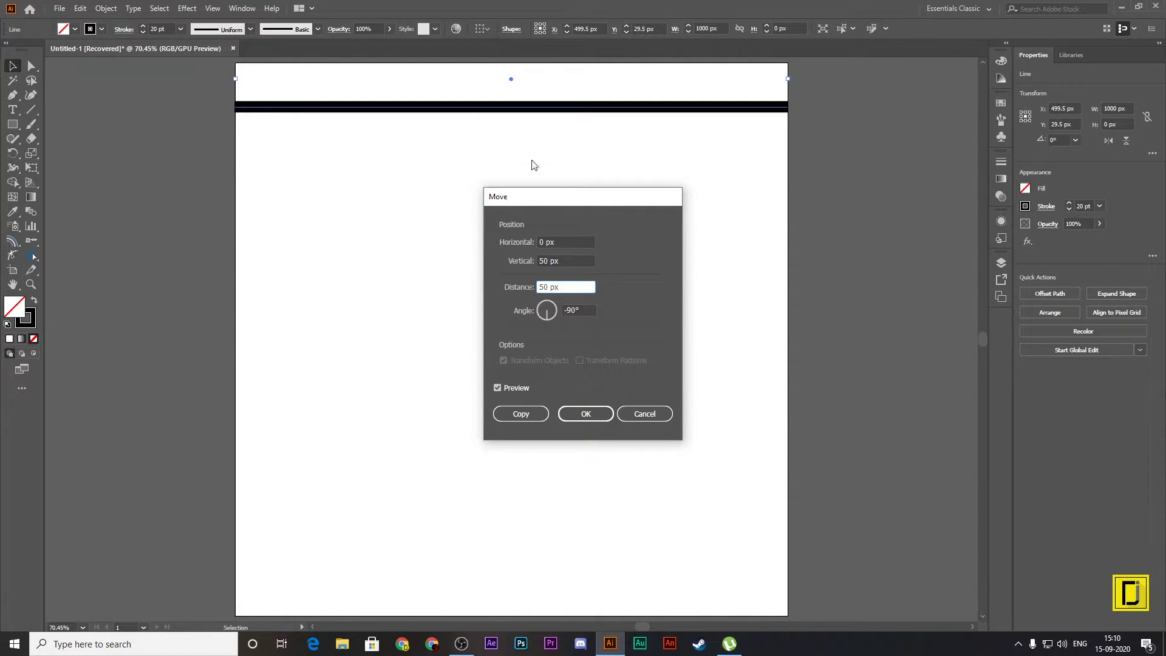
pyautogui.click(526, 413)
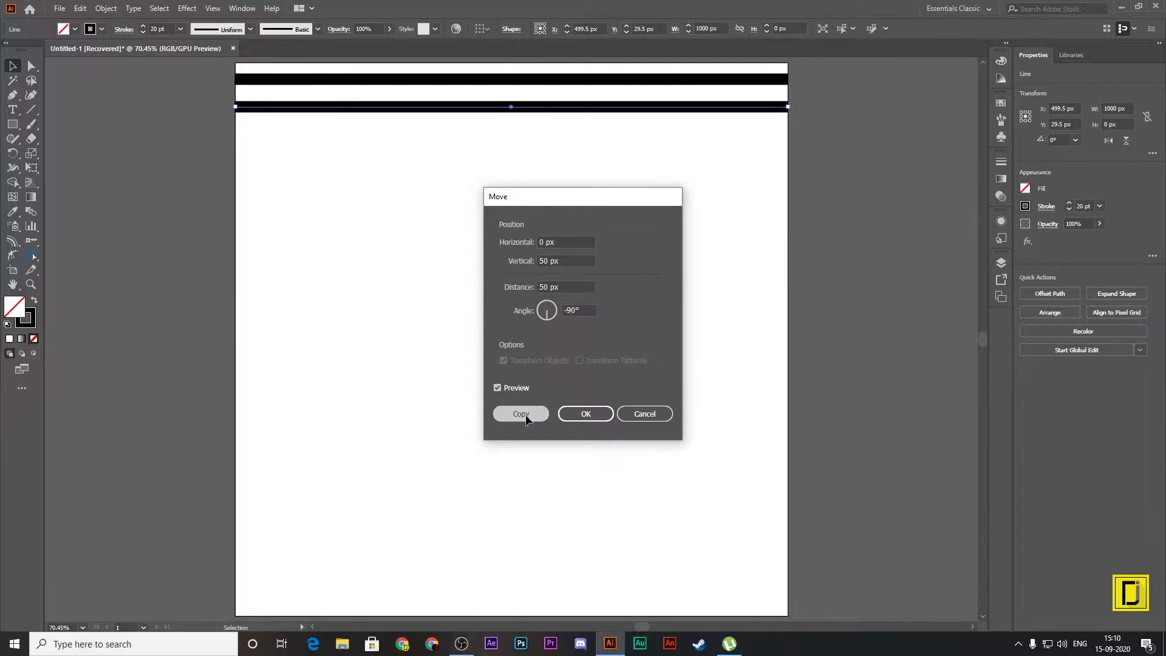
pyautogui.hotkey('ctrl', 'd')
# Step: Repeat the 50 px line copy until the 20 pt stripes reach the artboard bottom
pyautogui.hotkey('ctrl', 'd')
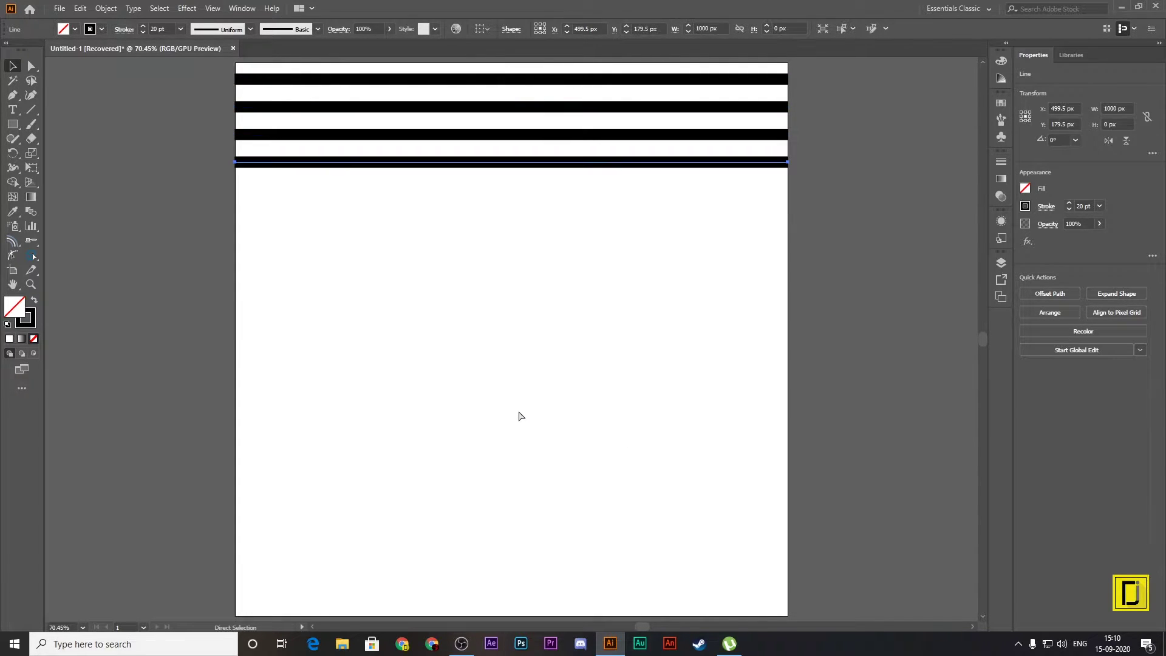
pyautogui.hotkey('ctrl', 'd')
pyautogui.hotkey('ctrl', 'd')
pyautogui.hotkey('ctrl', 'd')
pyautogui.hotkey('ctrl', 'd')
pyautogui.hotkey('ctrl', 'd')
pyautogui.hotkey('ctrl', 'd')
pyautogui.hotkey('ctrl', 'd')
pyautogui.hotkey('ctrl', 'd')
pyautogui.hotkey('ctrl', 'd')
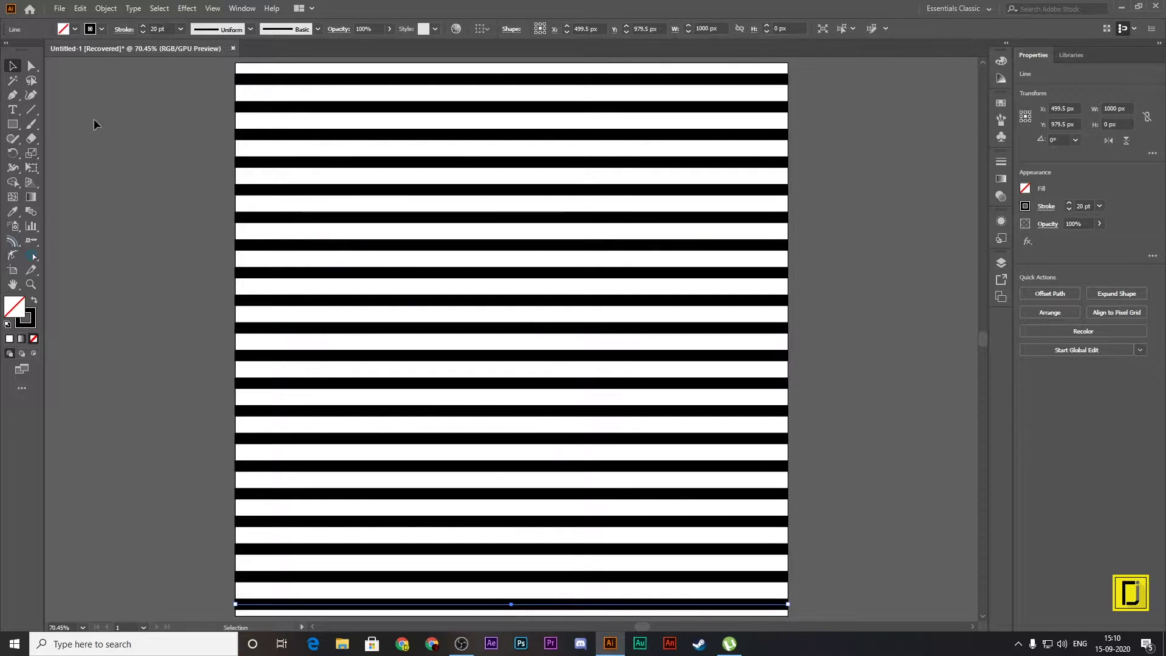
pyautogui.click(12, 125)
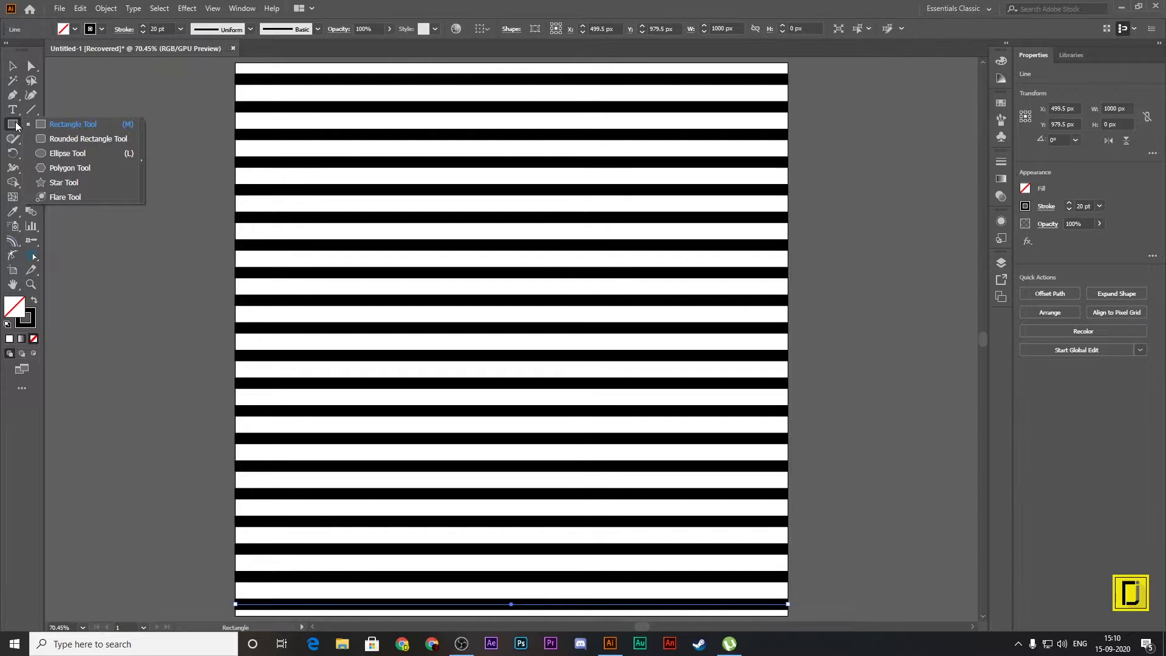
# Step: Create a 1000 by 1000 px rectangle on the artboard
pyautogui.click(60, 125)
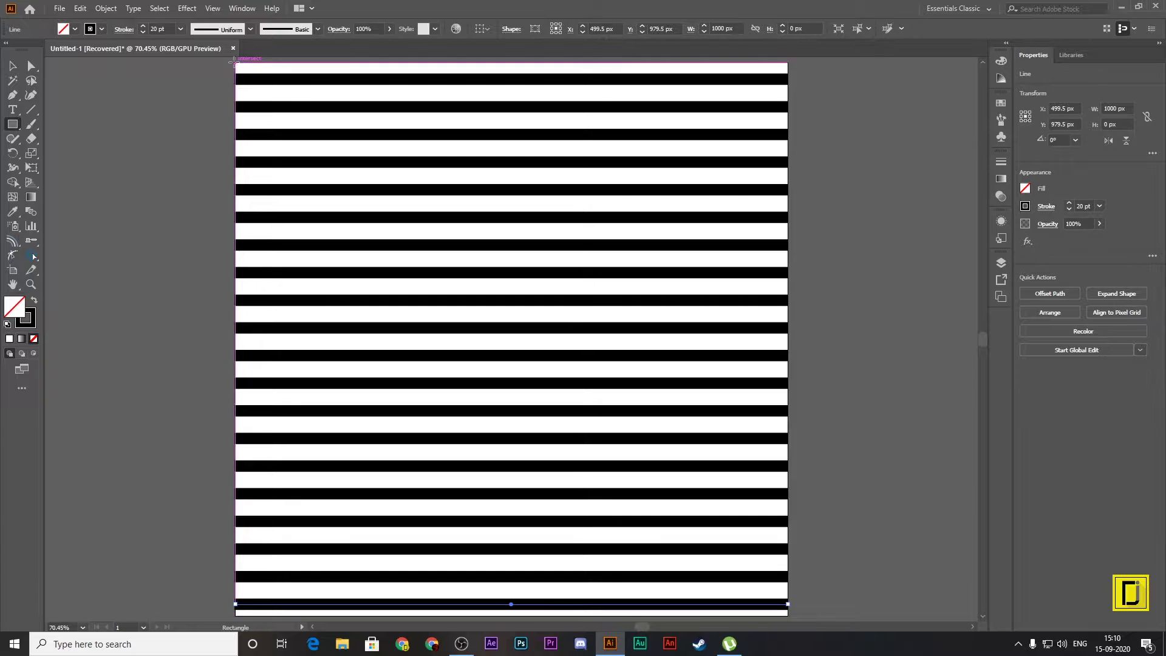
pyautogui.click(379, 177)
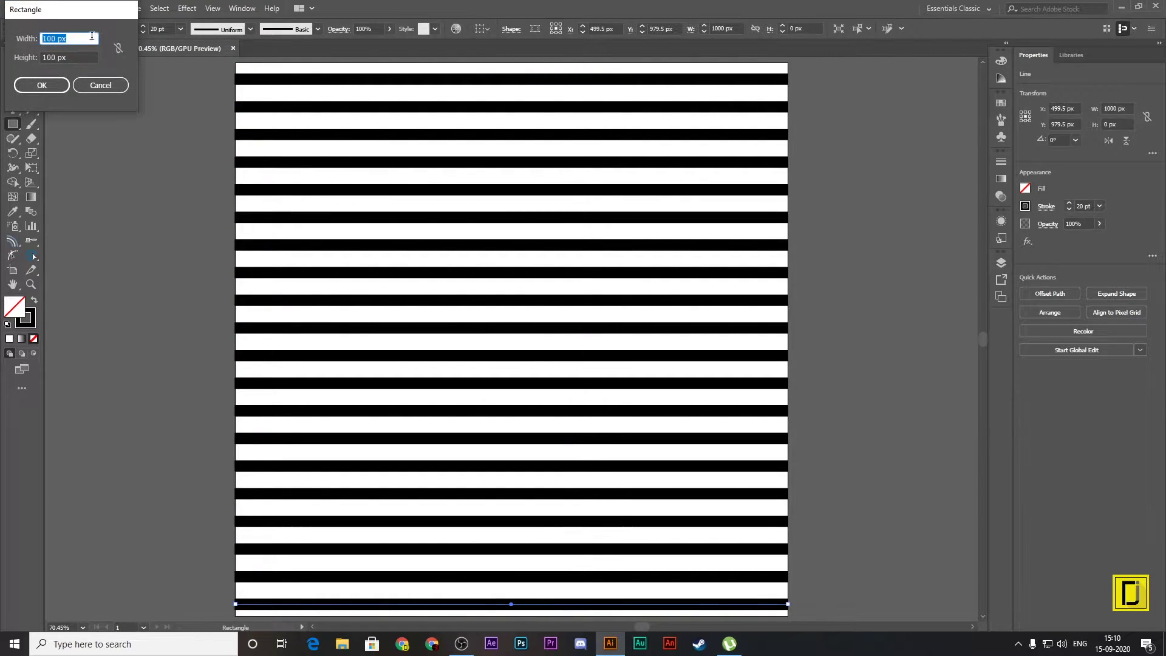
pyautogui.write('100')
pyautogui.write('0')
pyautogui.press('Tab')
pyautogui.write('10')
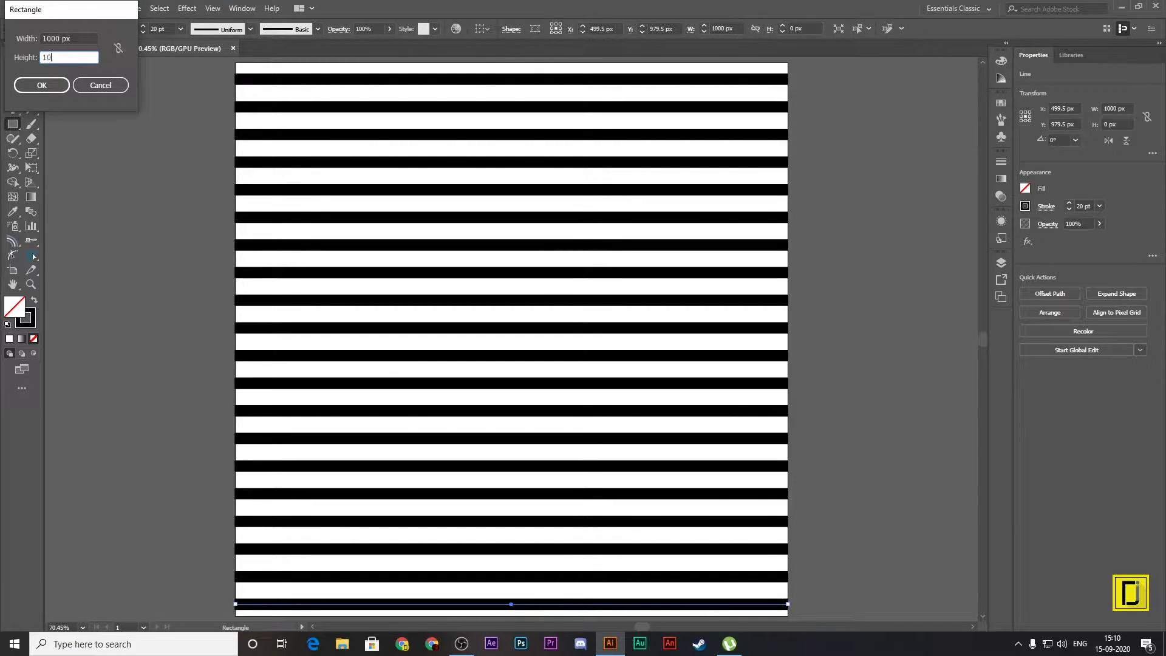
pyautogui.press('Return')
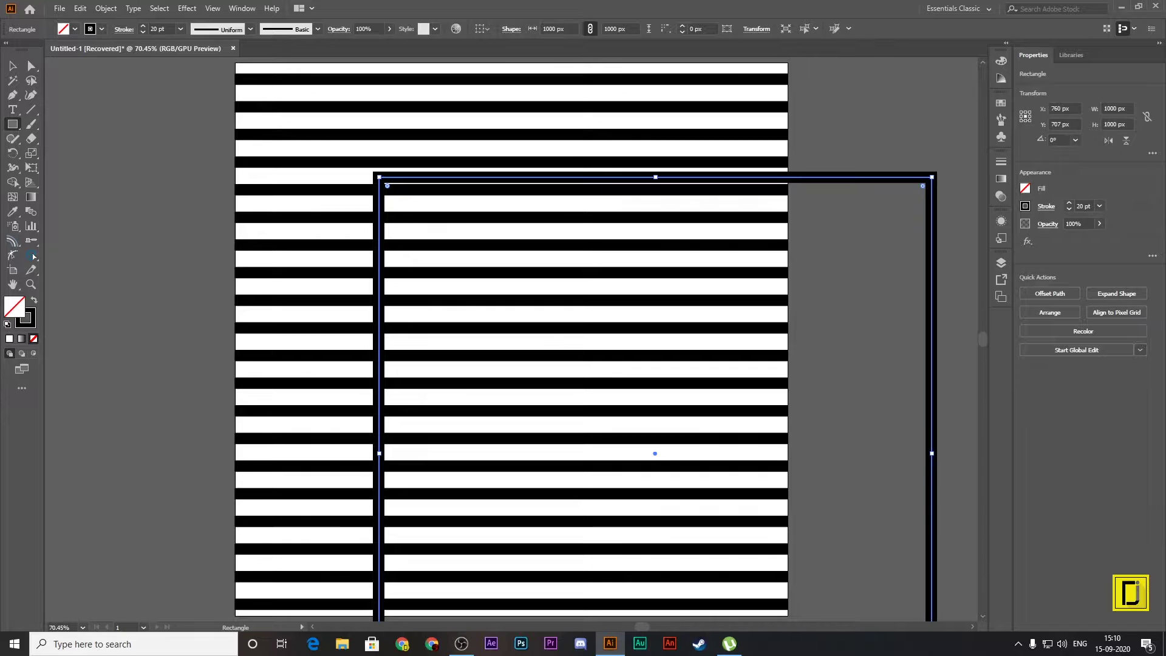
# Step: Give the rectangle a solid cyan fill (#38bfe8)
pyautogui.click(34, 300)
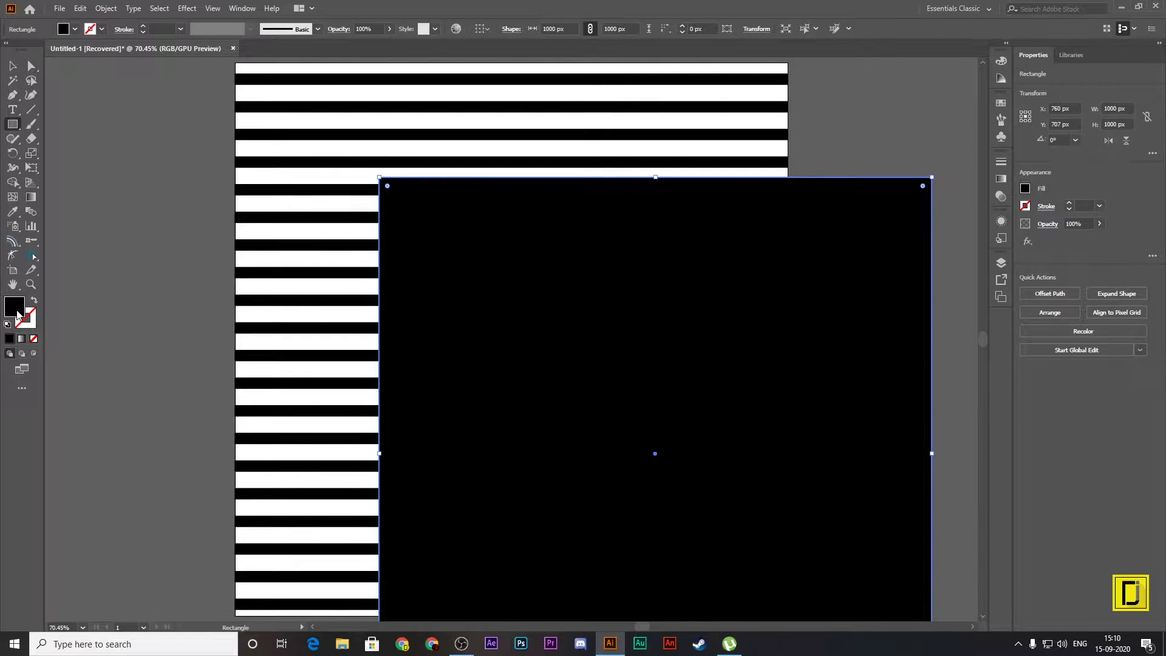
pyautogui.doubleClick(17, 309)
pyautogui.click(592, 260)
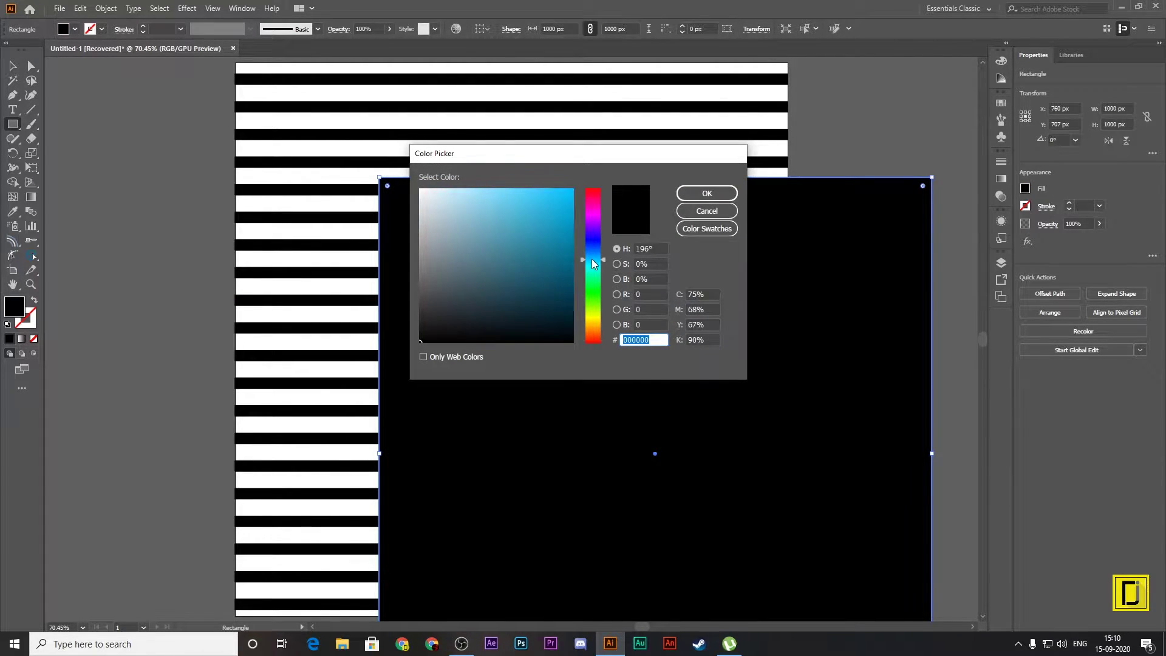
pyautogui.click(537, 201)
pyautogui.click(708, 194)
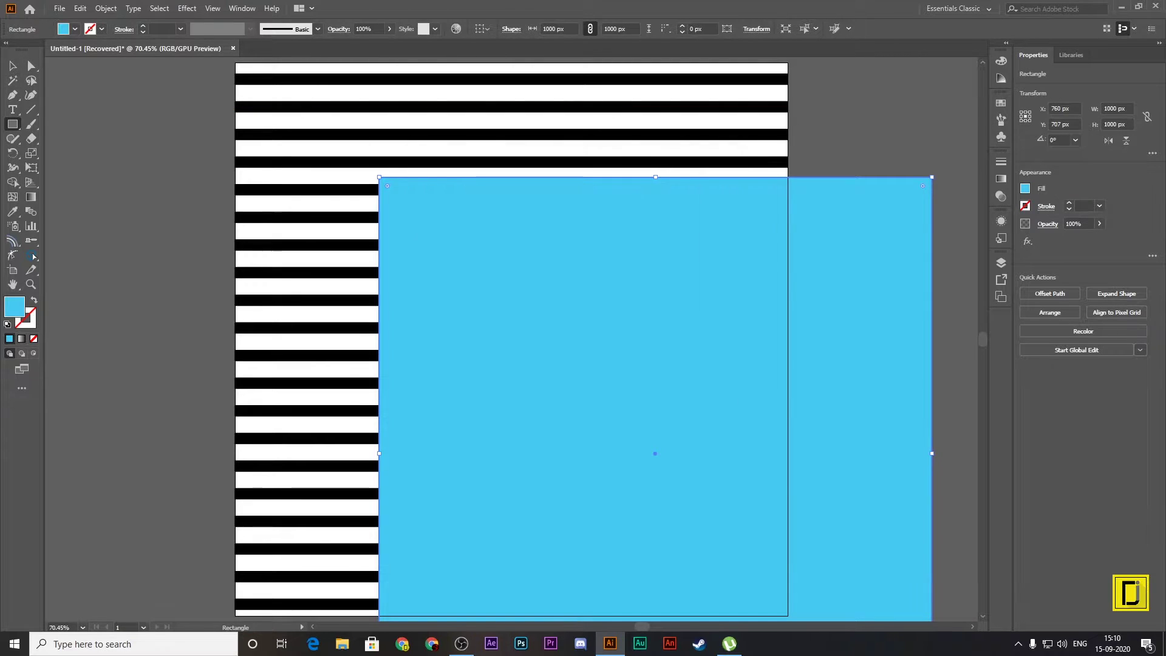
# Step: Align the cyan square with the artboard and send it behind the black stripes
pyautogui.click(13, 65)
pyautogui.moveTo(455, 221); pyautogui.dragTo(351, 134)
pyautogui.rightClick(351, 135)
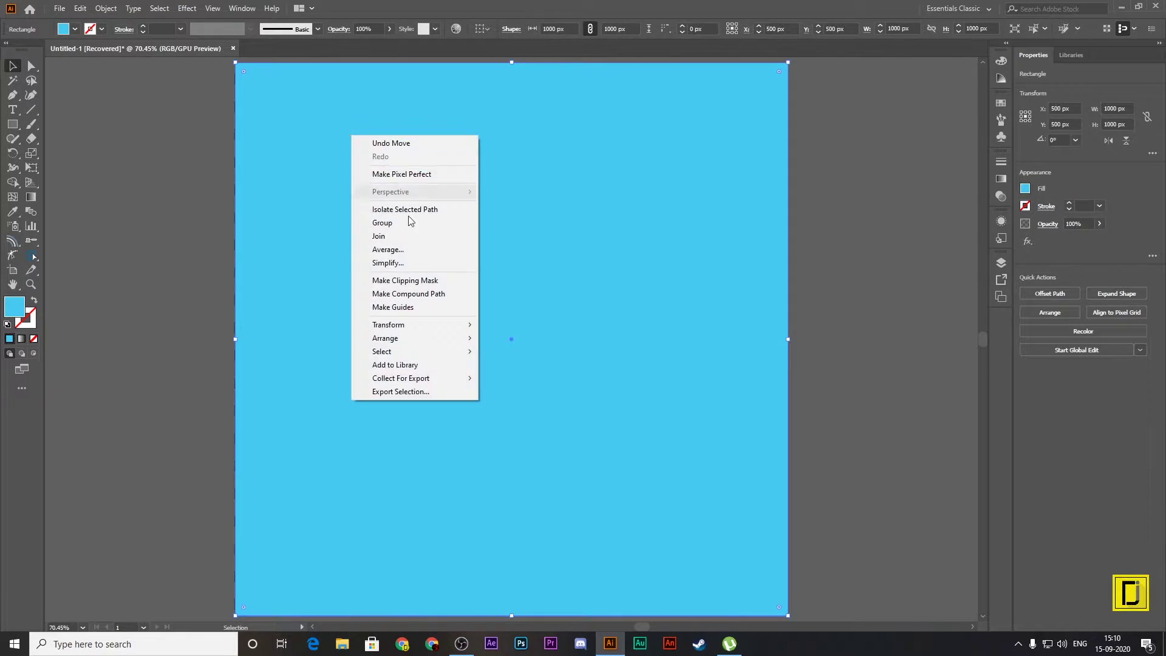
pyautogui.click(507, 370)
# Step: Change the stripe lines' stroke colour from black to white (#ffffff)
pyautogui.click(845, 398)
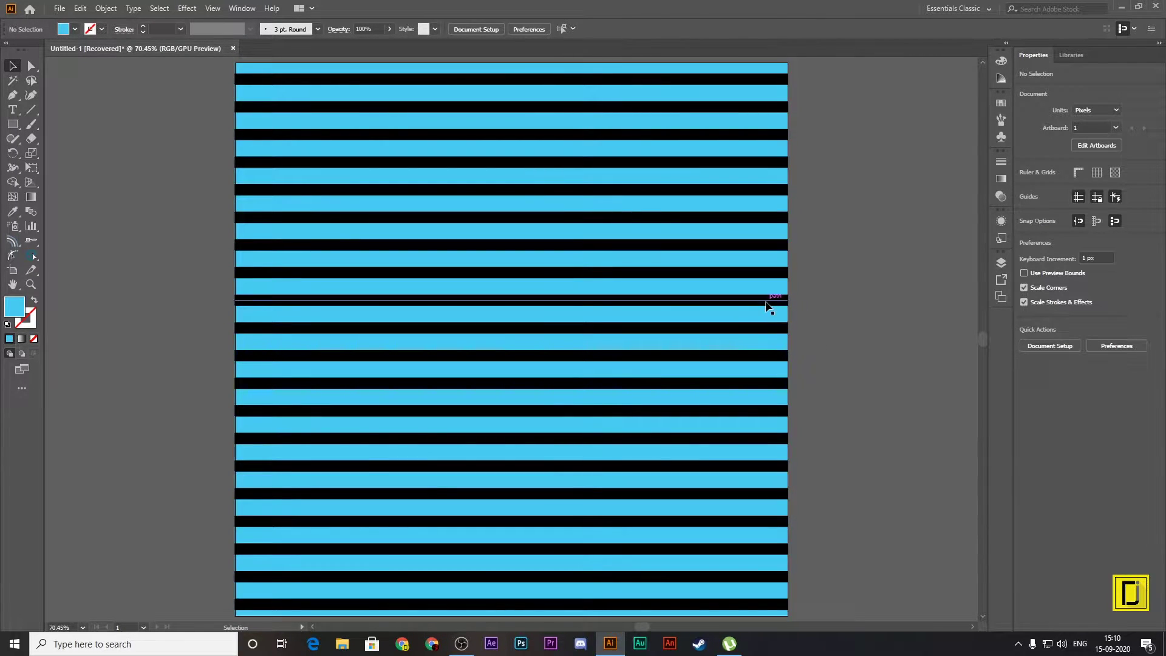
pyautogui.click(769, 302)
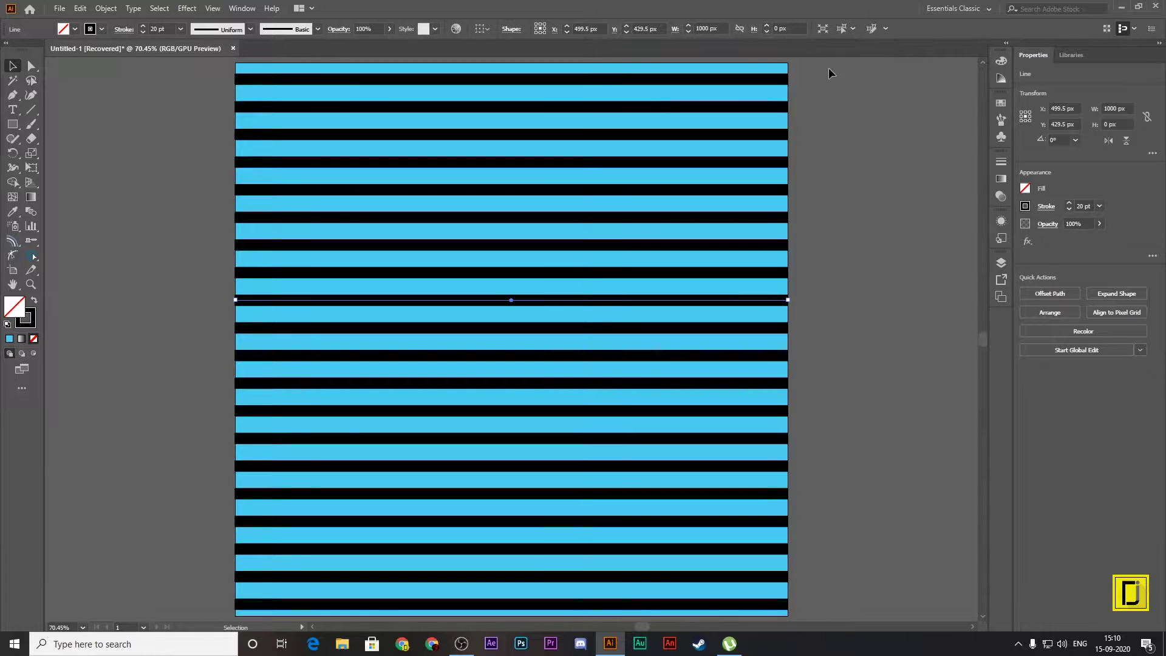
pyautogui.scroll(-1, 635, 425)
pyautogui.scroll(3, 843, 545)
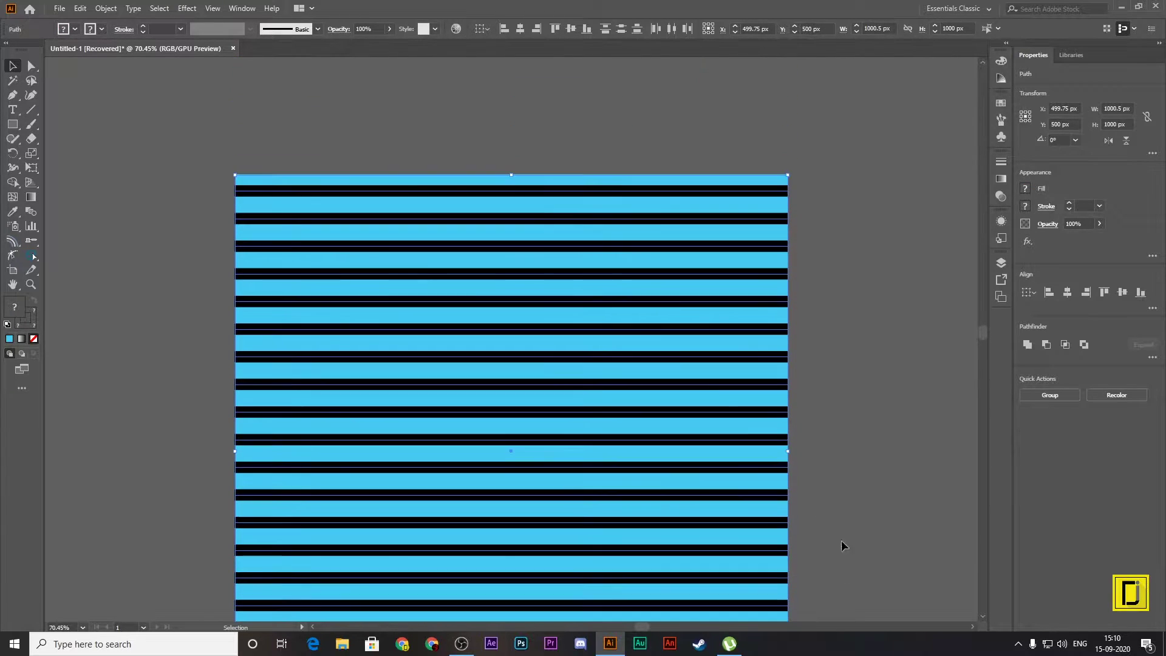
pyautogui.click(380, 187)
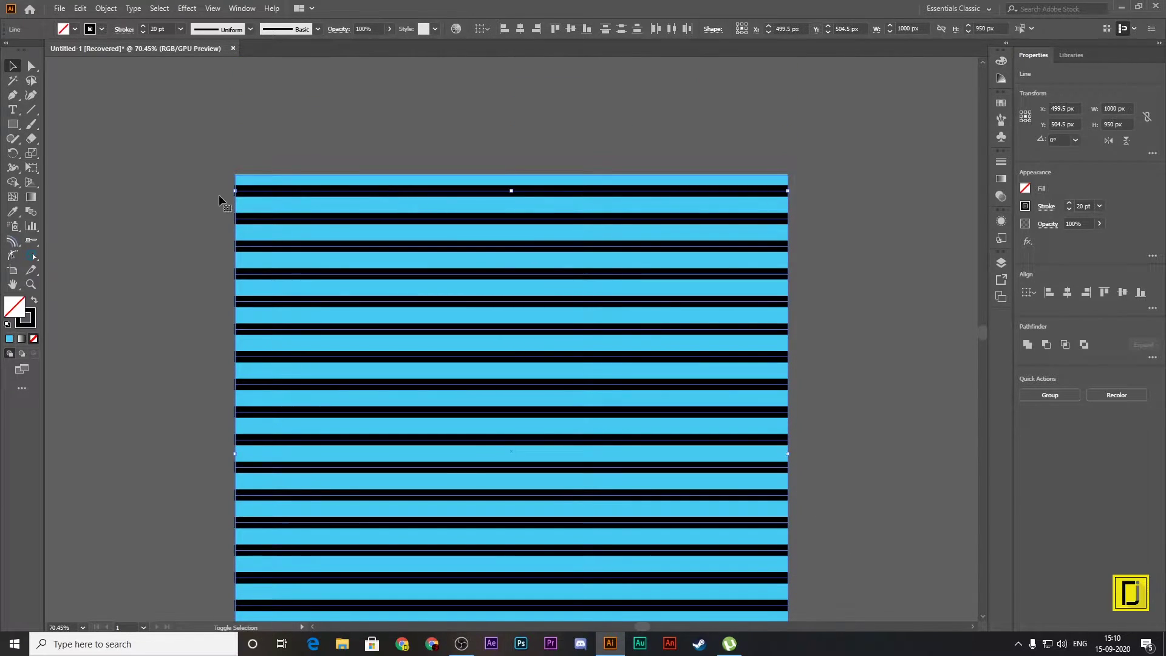
pyautogui.click(33, 321)
pyautogui.doubleClick(34, 320)
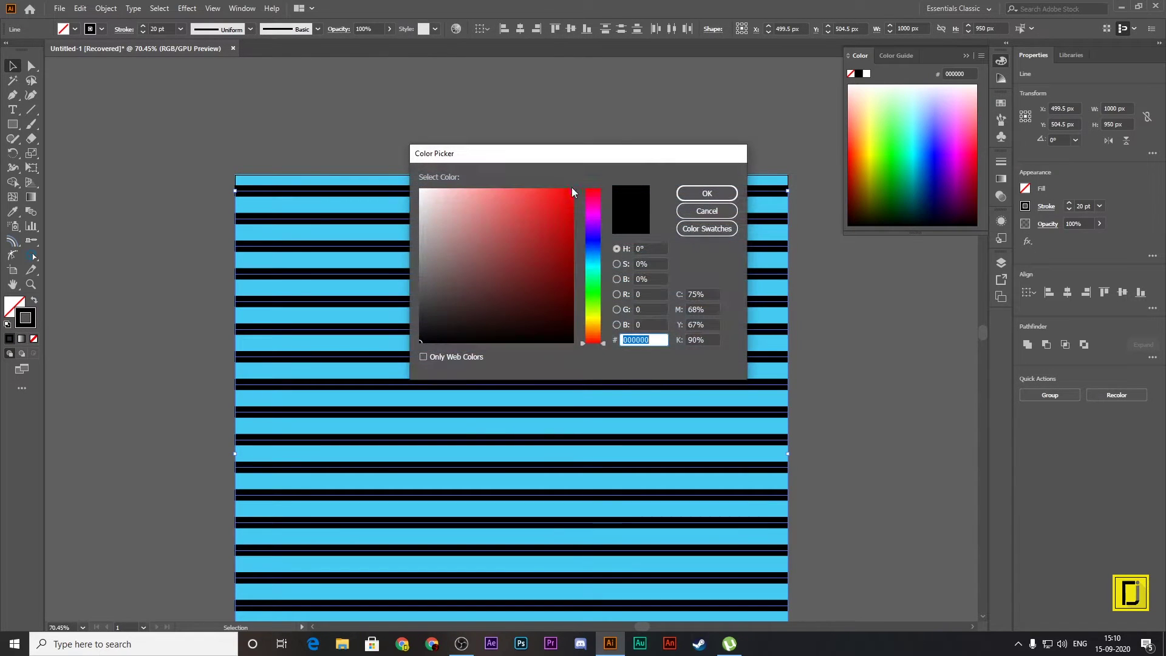
pyautogui.moveTo(478, 201); pyautogui.dragTo(402, 170)
pyautogui.click(684, 193)
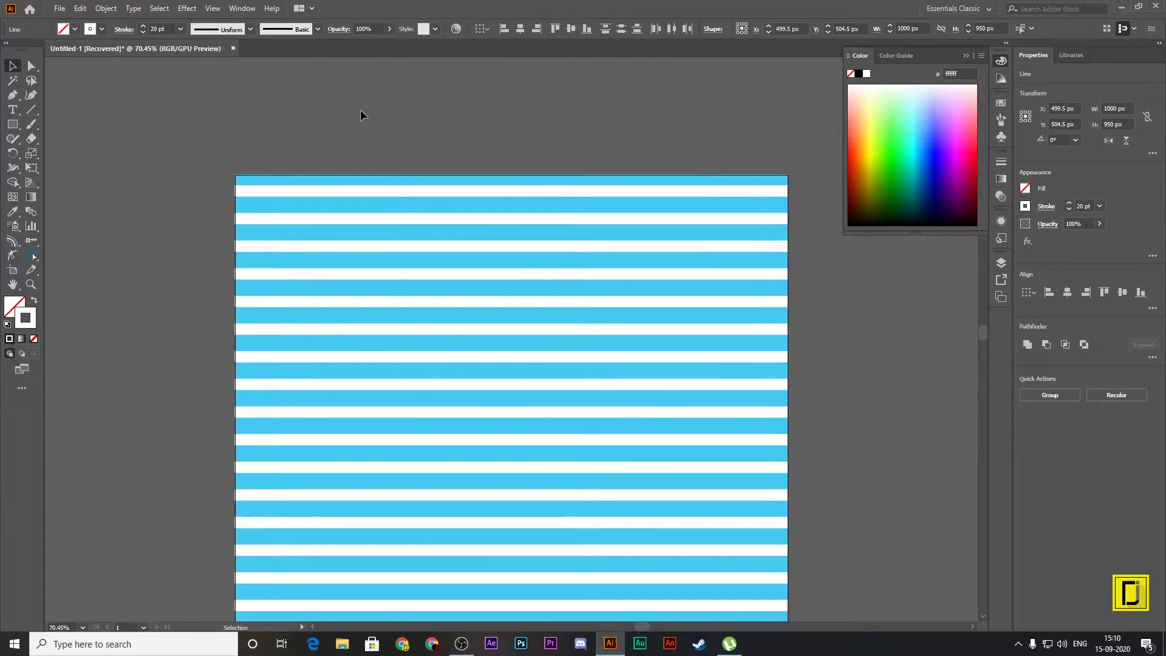
pyautogui.click(360, 111)
pyautogui.scroll(-1, 225, 122)
pyautogui.scroll(-2, 225, 123)
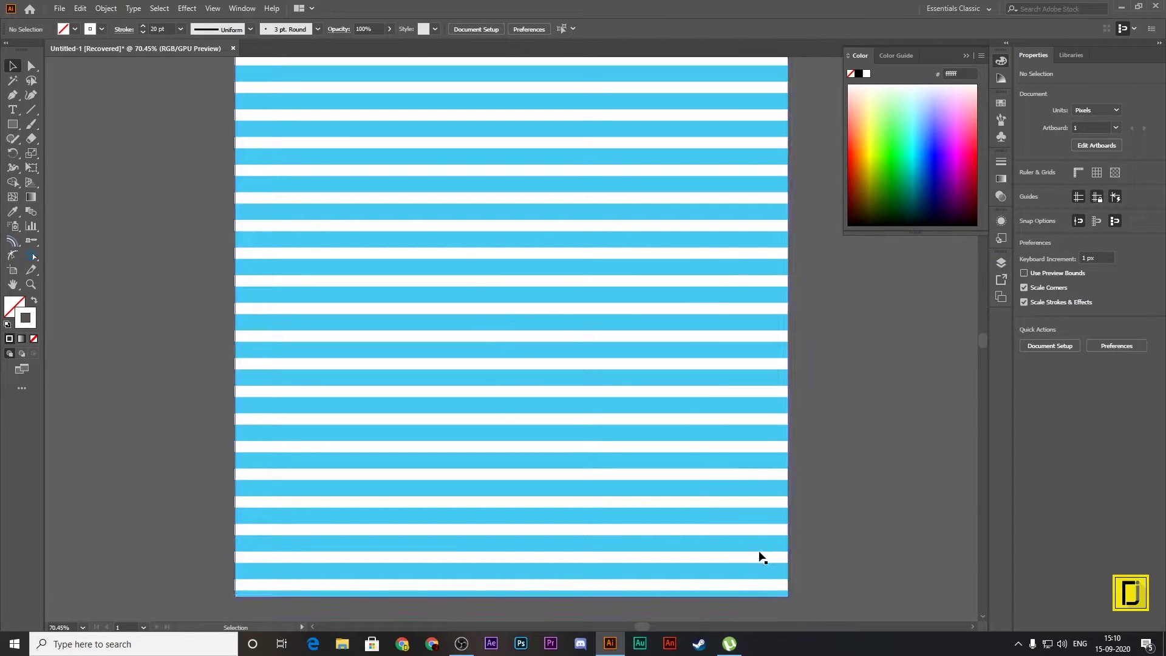
# Step: Group the stripes and cyan background, then place a scaled-down copy left of the artboard
pyautogui.scroll(3, 273, 200)
pyautogui.click(305, 188)
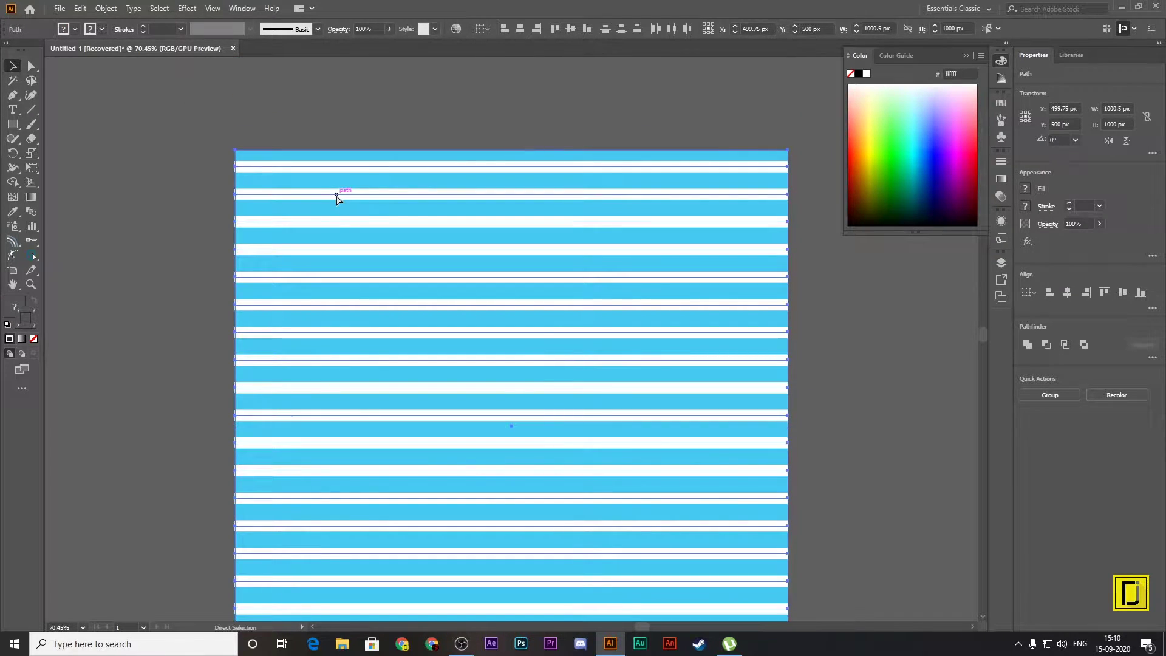
pyautogui.hotkey('ctrl', 'g')
pyautogui.click(230, 123)
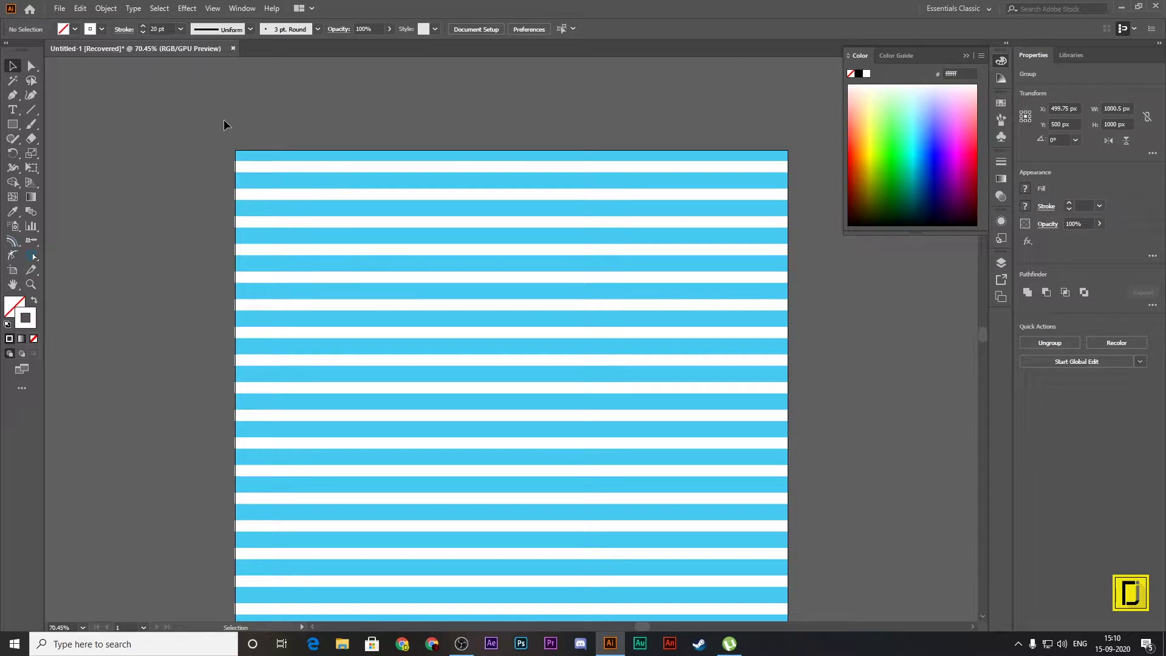
pyautogui.click(257, 164)
pyautogui.moveTo(255, 178)
pyautogui.mouseDown()
pyautogui.moveTo(128, 179)
pyautogui.moveTo(528, 560)
pyautogui.mouseUp()
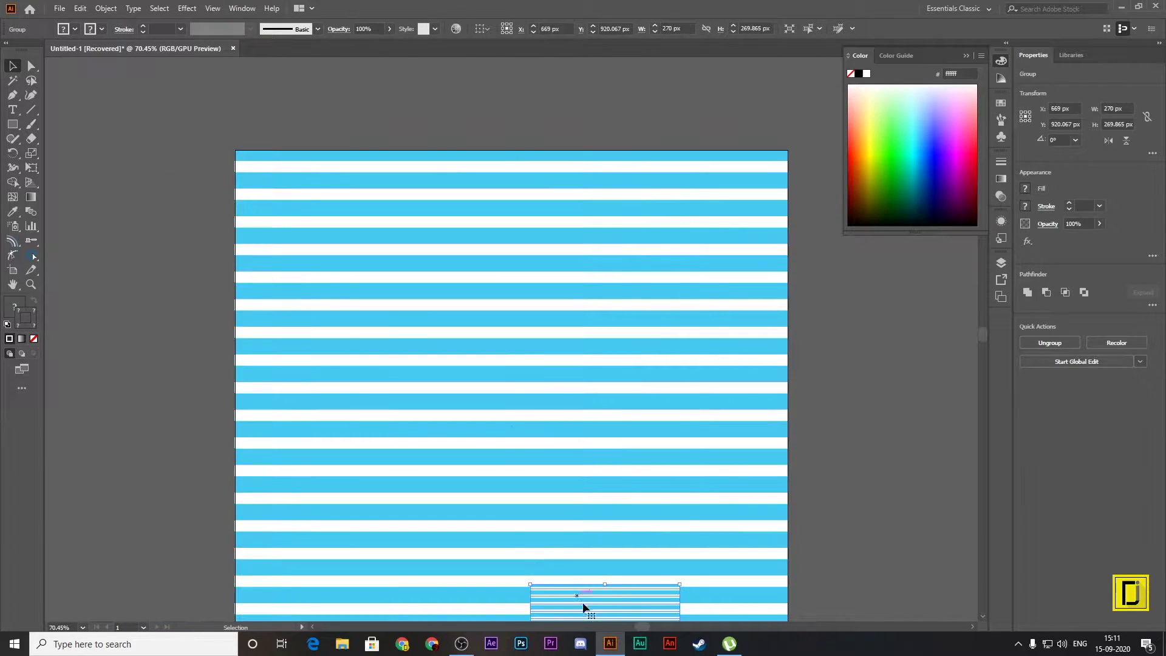
pyautogui.moveTo(588, 613)
pyautogui.mouseDown()
pyautogui.moveTo(145, 140)
pyautogui.moveTo(128, 182)
pyautogui.mouseUp()
pyautogui.click(217, 138)
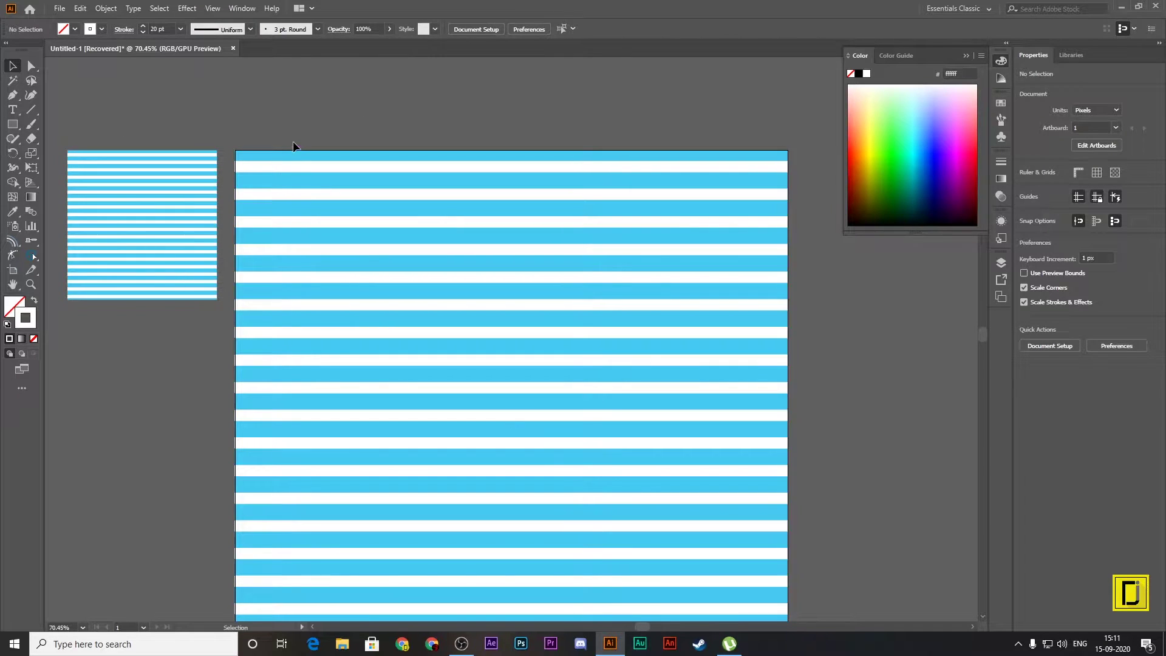
# Step: Ungroup the original full-size striped artwork
pyautogui.scroll(-3, 293, 141)
pyautogui.click(352, 92)
pyautogui.rightClick(352, 92)
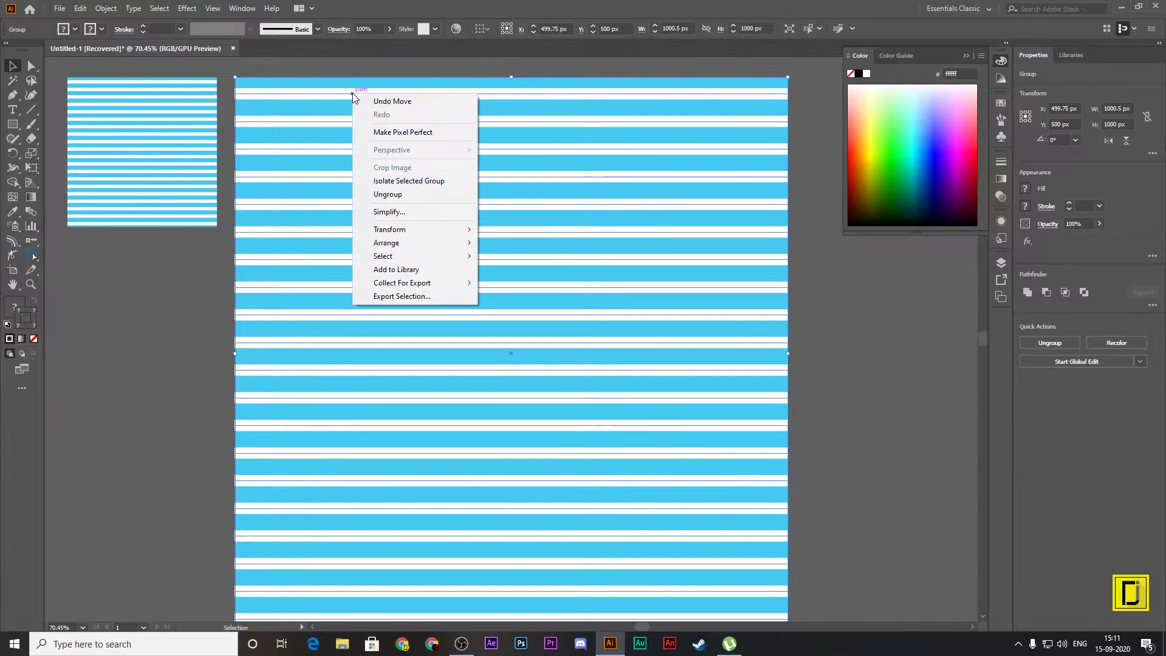
pyautogui.click(398, 196)
pyautogui.click(842, 274)
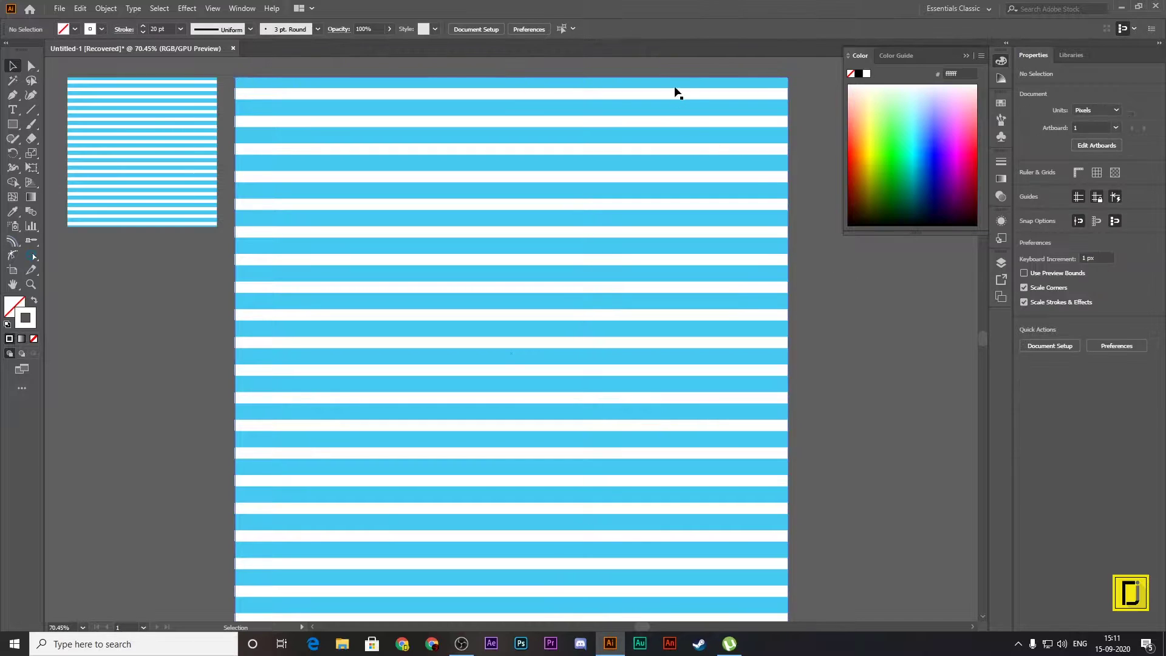
# Step: Select the white stripe lines with the Direct Selection tool
pyautogui.press('a')
pyautogui.click(678, 95)
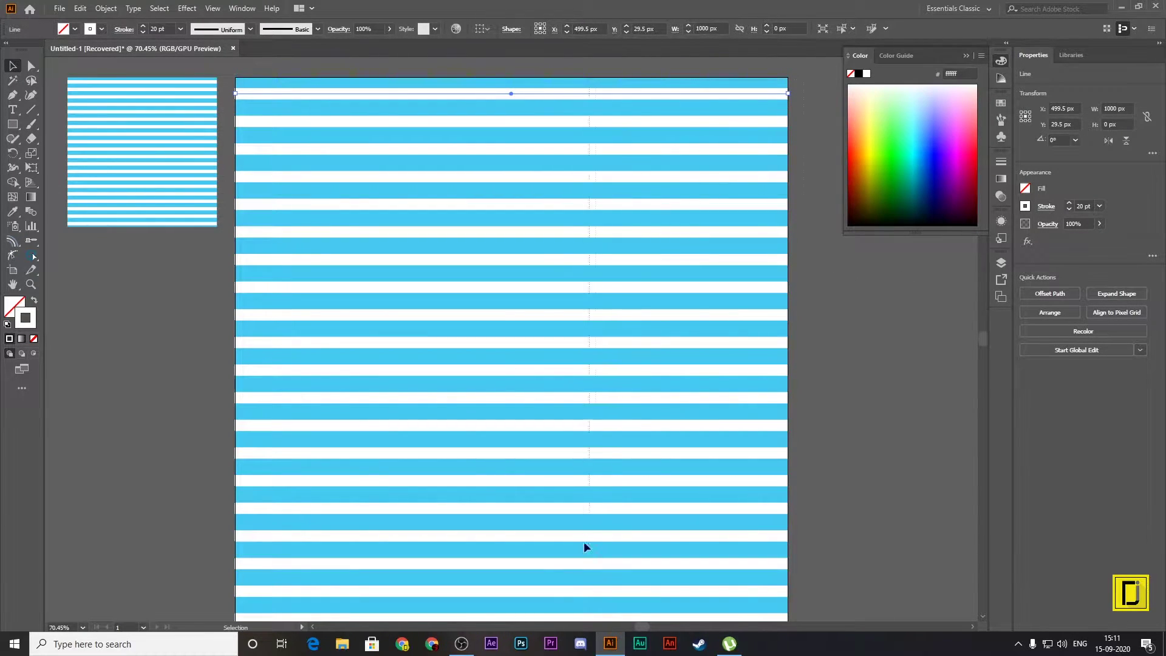
pyautogui.scroll(-1, 584, 542)
pyautogui.hotkey('ctrl', 'a')
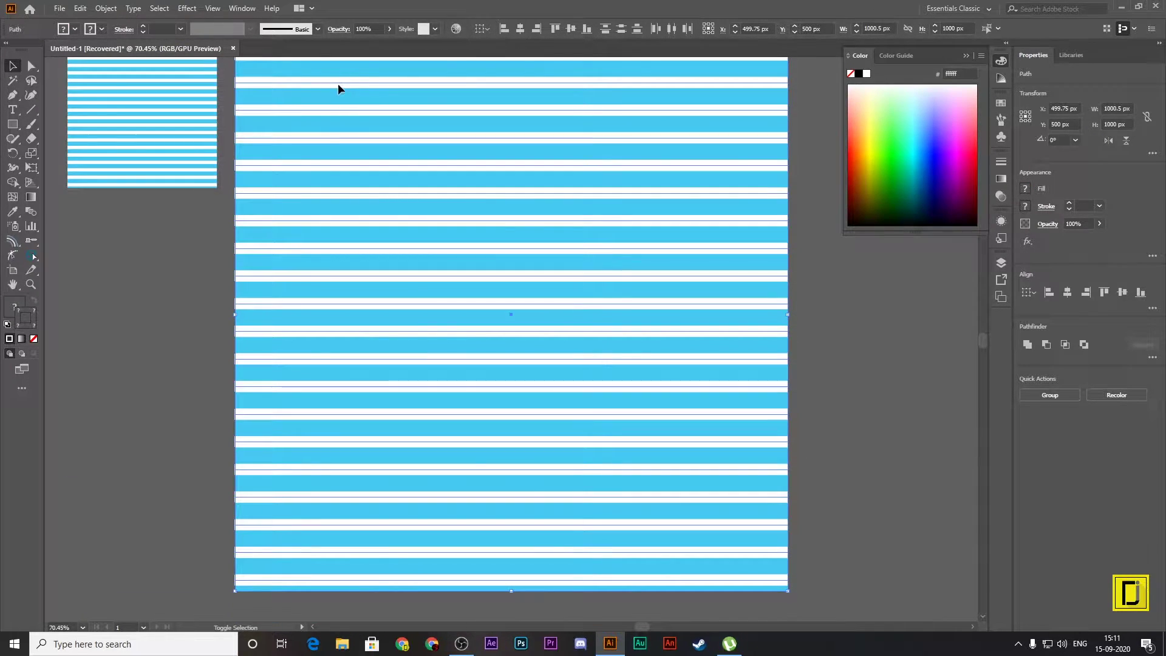
pyautogui.click(337, 82)
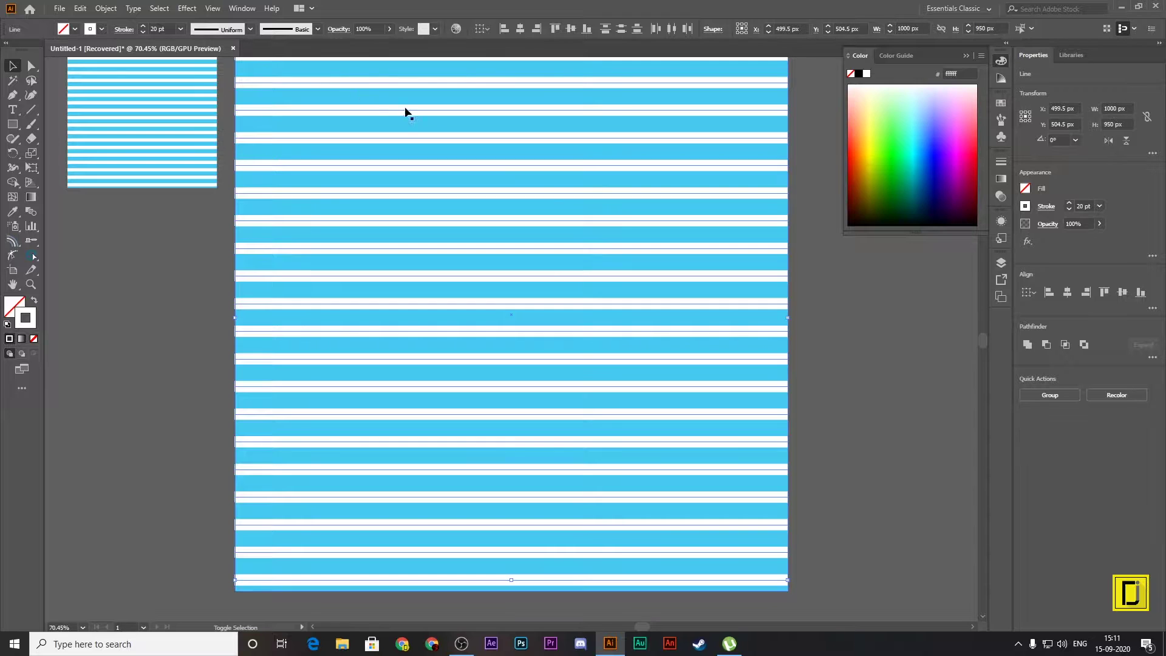
pyautogui.scroll(10, 587, 208)
pyautogui.scroll(-2, 589, 206)
pyautogui.scroll(-2, 601, 243)
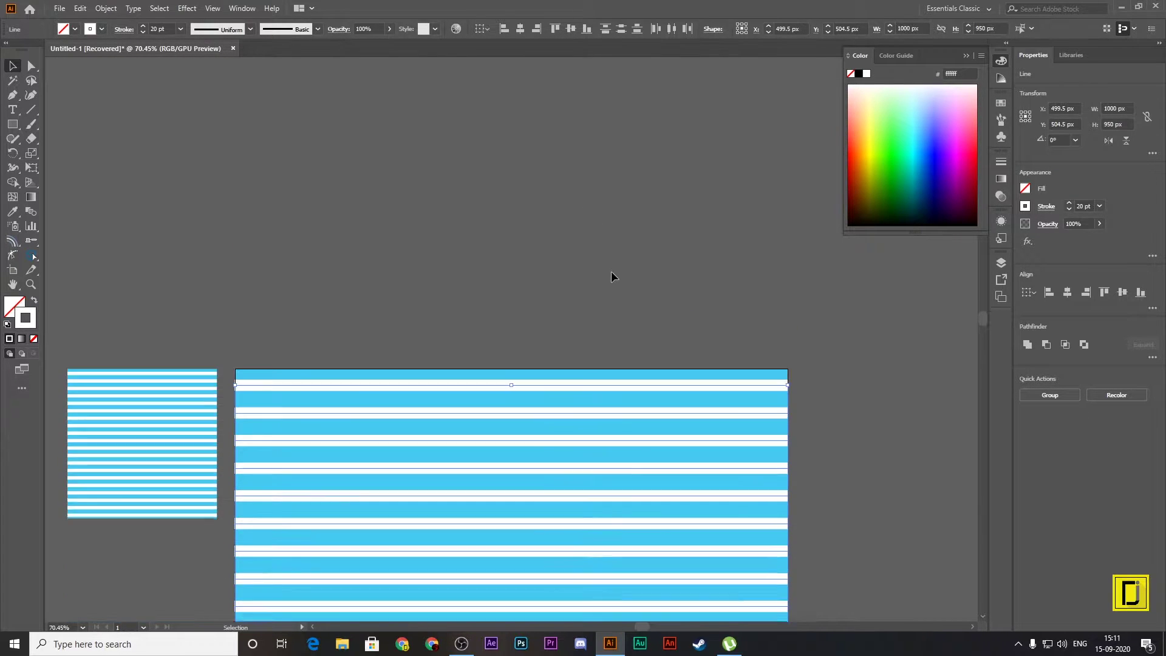
pyautogui.scroll(-2, 610, 271)
pyautogui.scroll(-3, 614, 320)
pyautogui.scroll(-1, 565, 331)
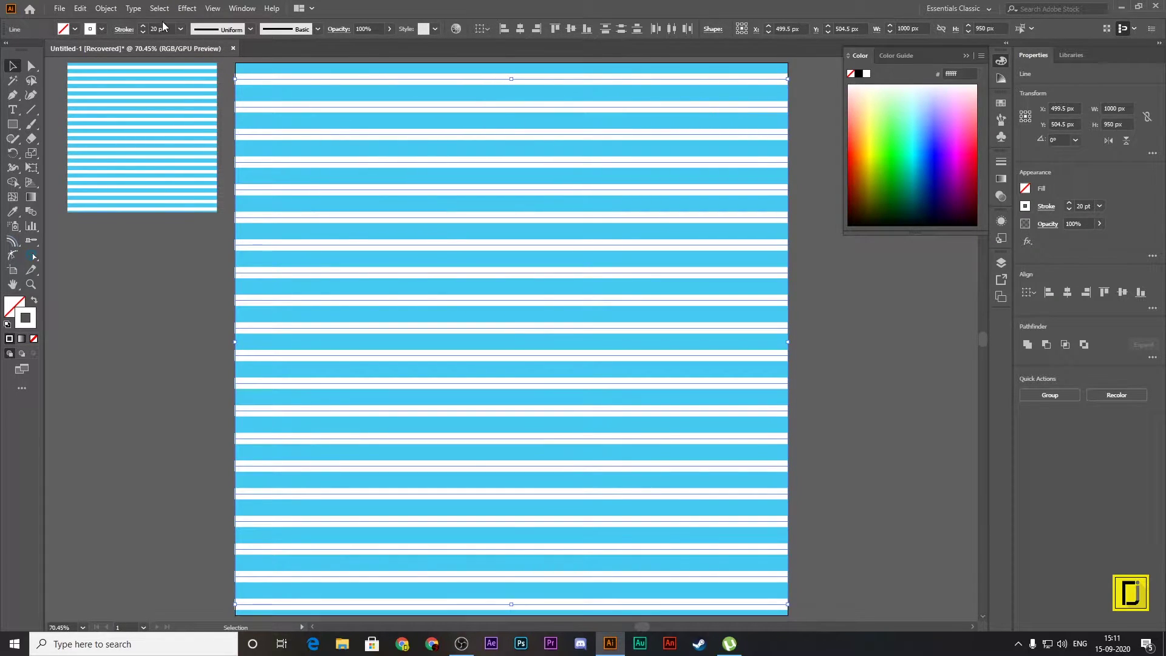
# Step: Apply a Zig Zag effect of 23 px size and 18 ridges per segment to the stripes
pyautogui.click(188, 9)
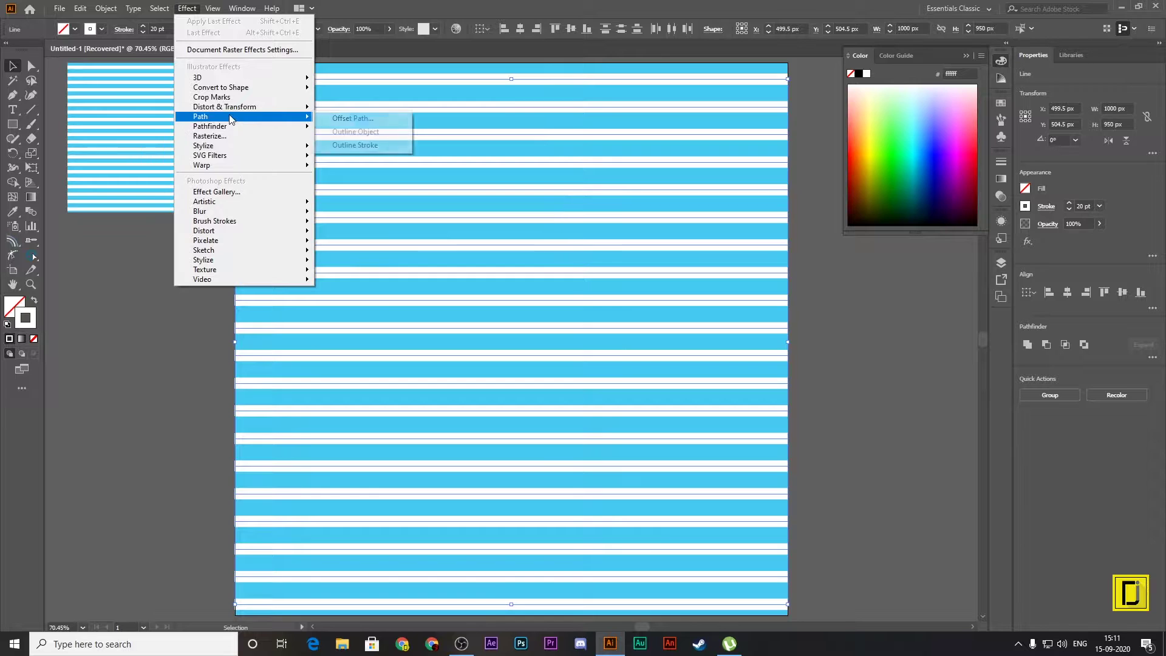
pyautogui.moveTo(224, 107)
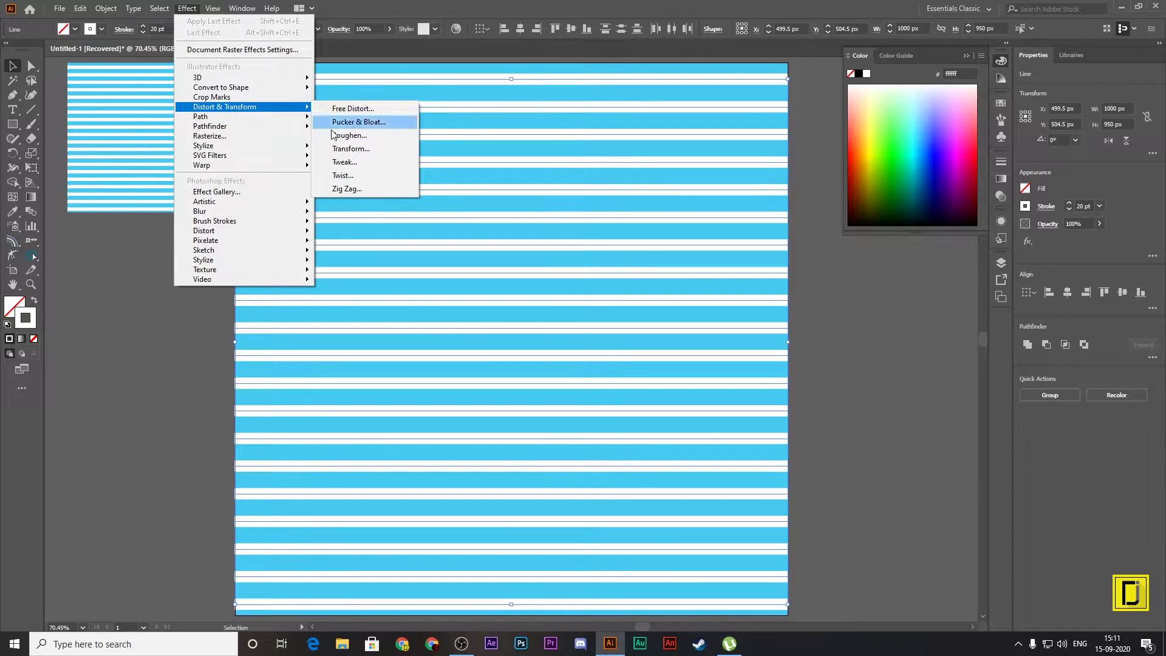
pyautogui.click(375, 189)
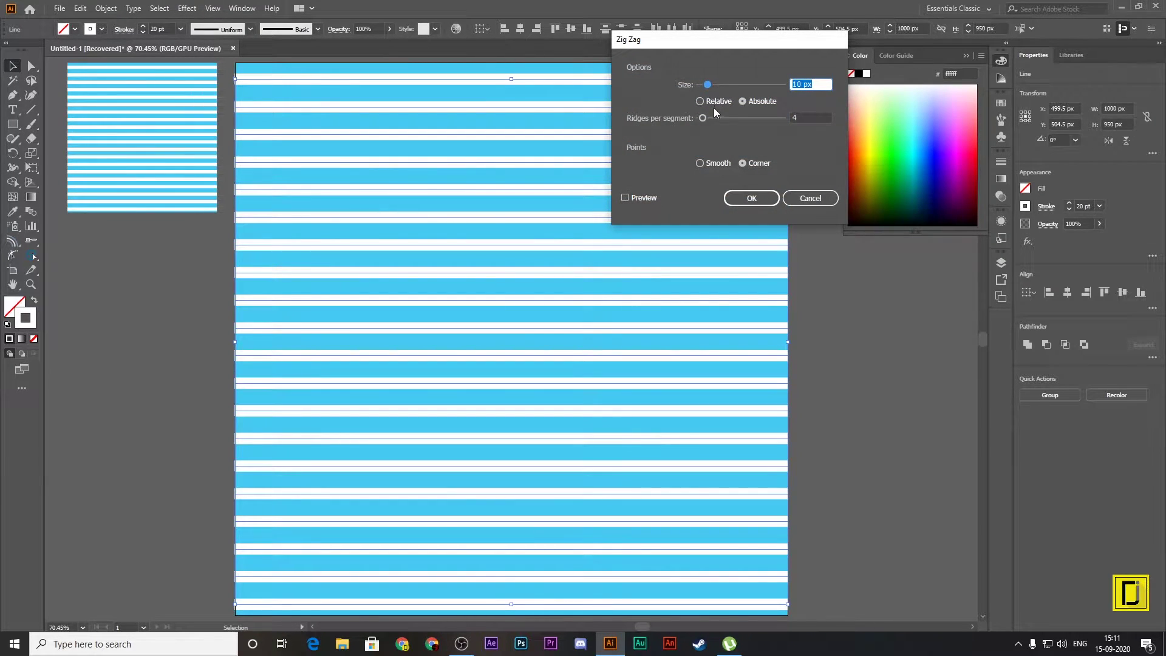
pyautogui.click(641, 194)
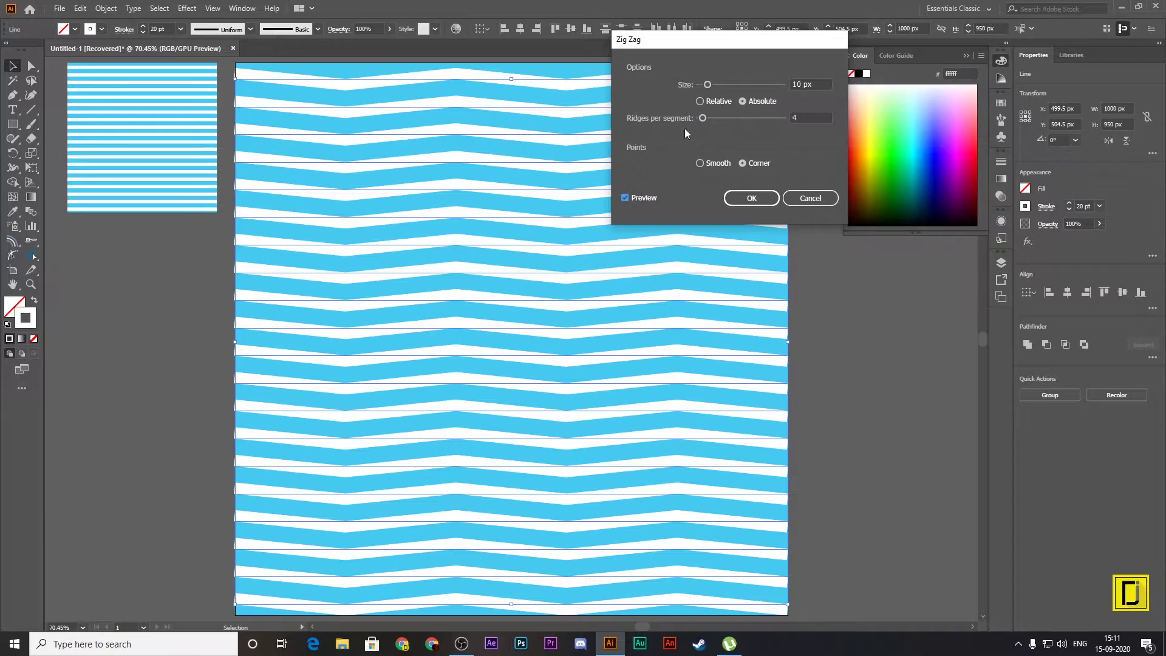
pyautogui.moveTo(708, 88); pyautogui.dragTo(728, 90)
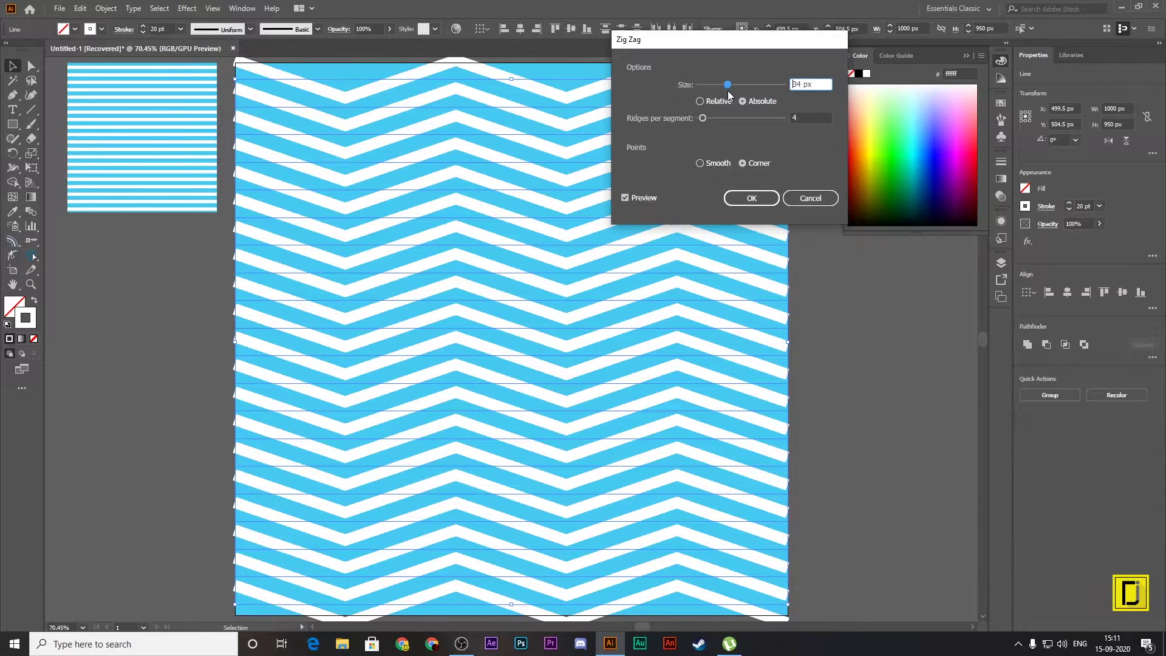
pyautogui.moveTo(730, 89); pyautogui.dragTo(720, 86)
pyautogui.click(712, 116)
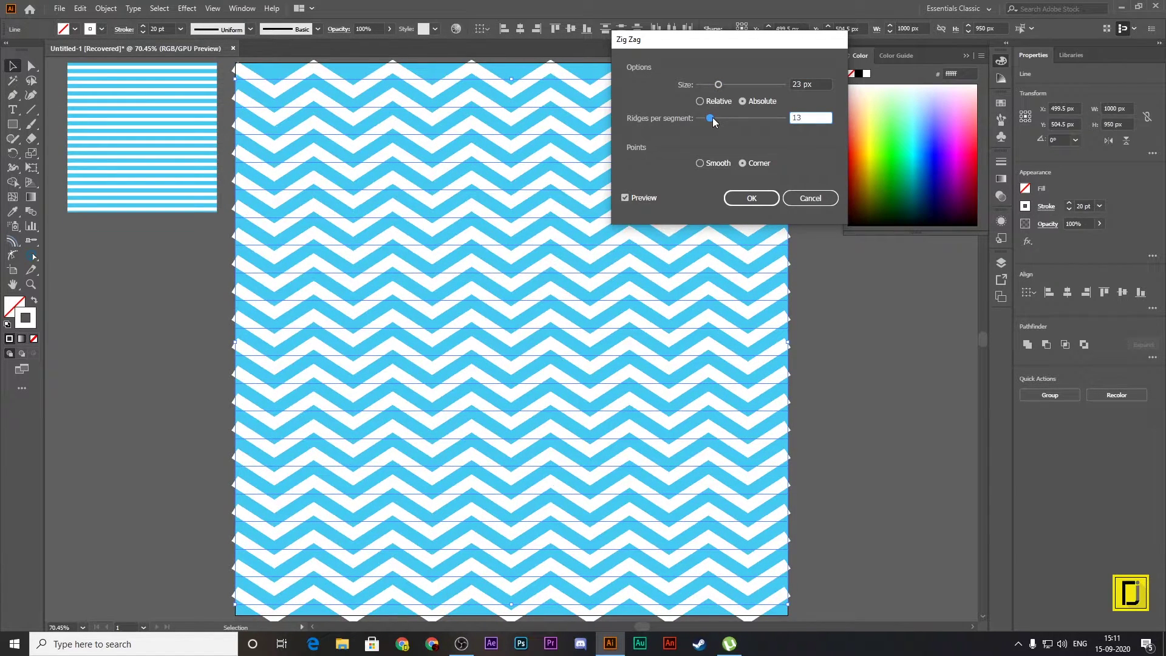
pyautogui.moveTo(714, 86)
pyautogui.mouseDown()
pyautogui.moveTo(731, 86)
pyautogui.moveTo(718, 85)
pyautogui.mouseUp()
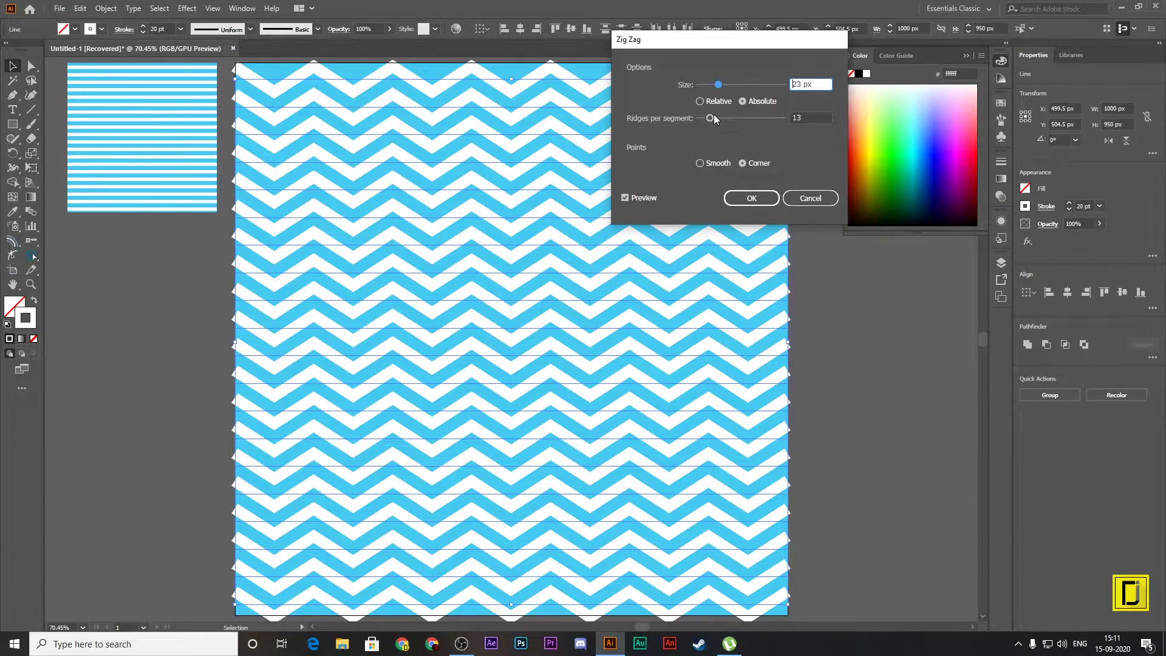
pyautogui.moveTo(710, 118); pyautogui.dragTo(715, 119)
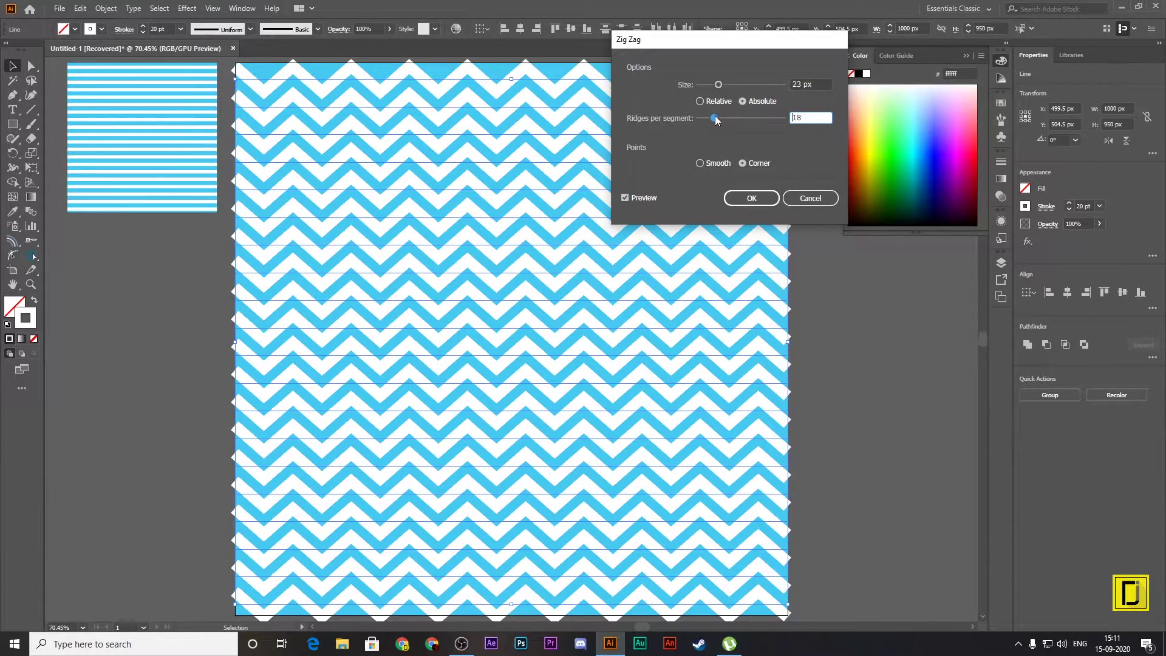
pyautogui.click(751, 198)
pyautogui.click(852, 340)
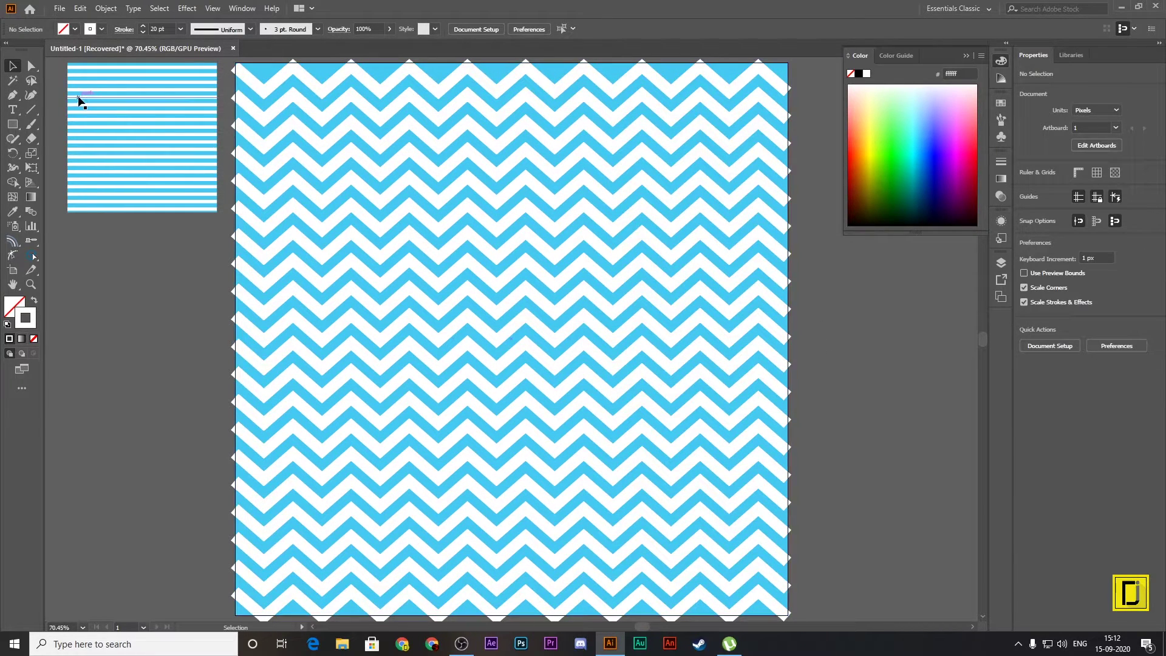
# Step: Draw a 1000 by 1000 px white-filled, unstroked rectangle at the artboard corner
pyautogui.click(12, 123)
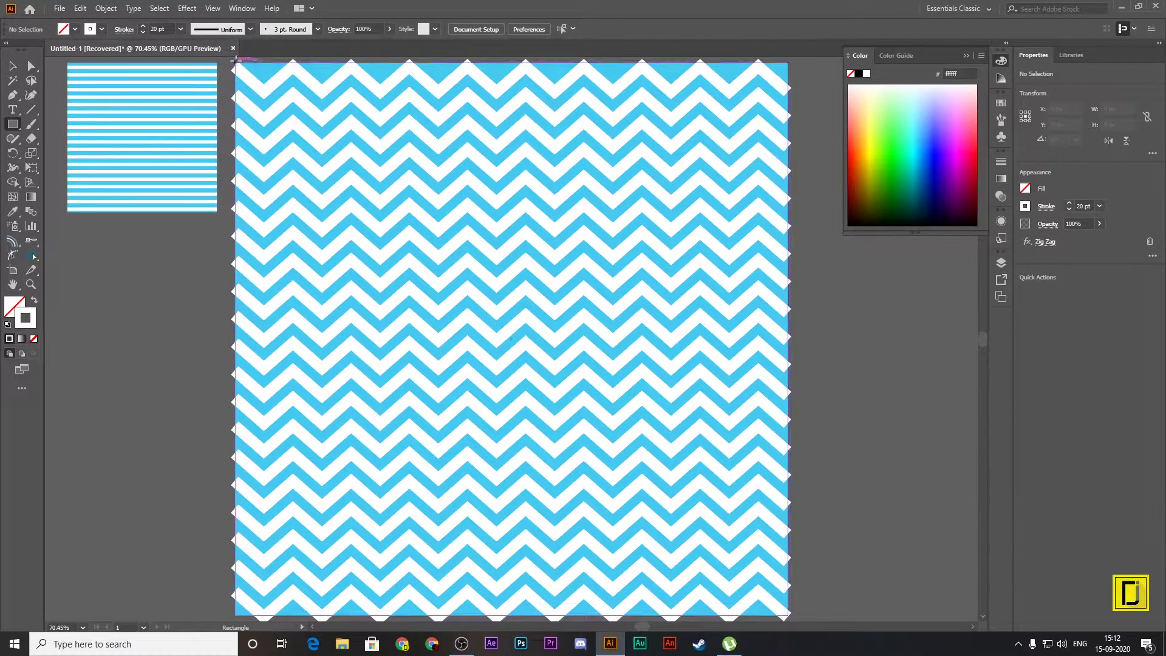
pyautogui.click(235, 59)
pyautogui.click(40, 84)
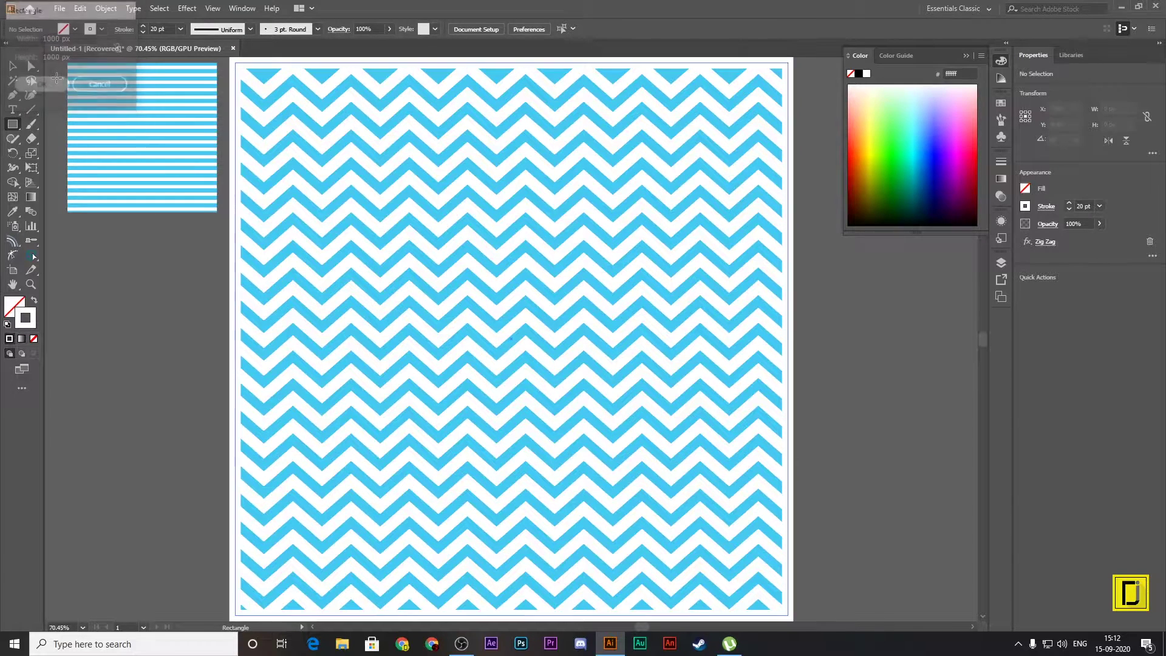
pyautogui.click(34, 301)
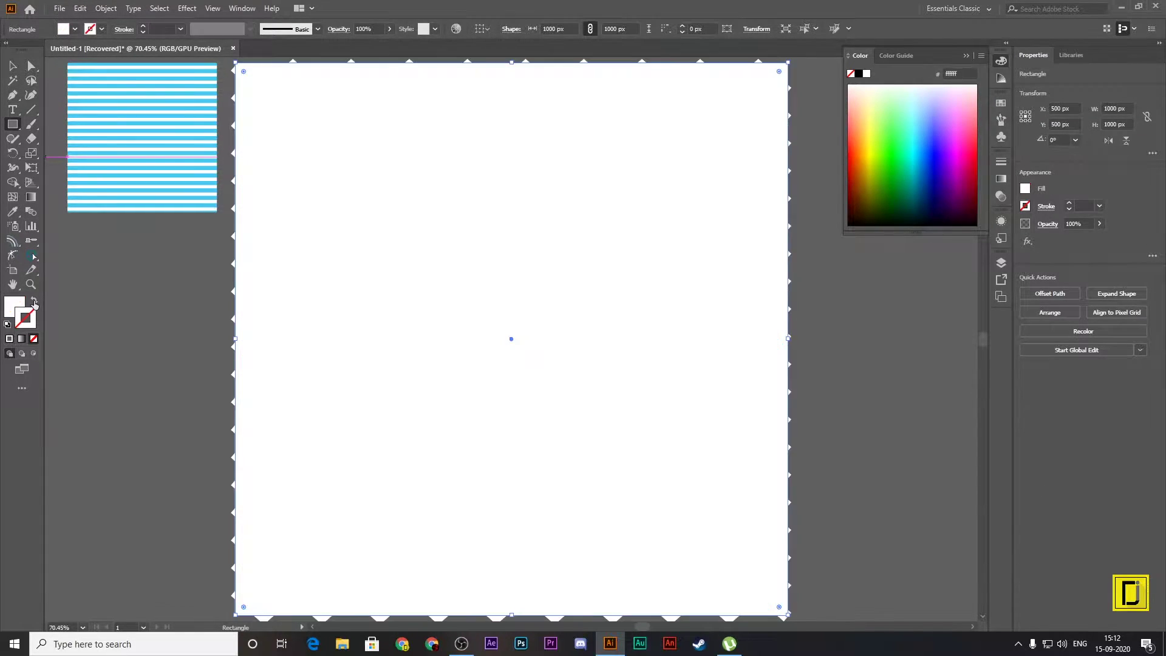
pyautogui.click(13, 67)
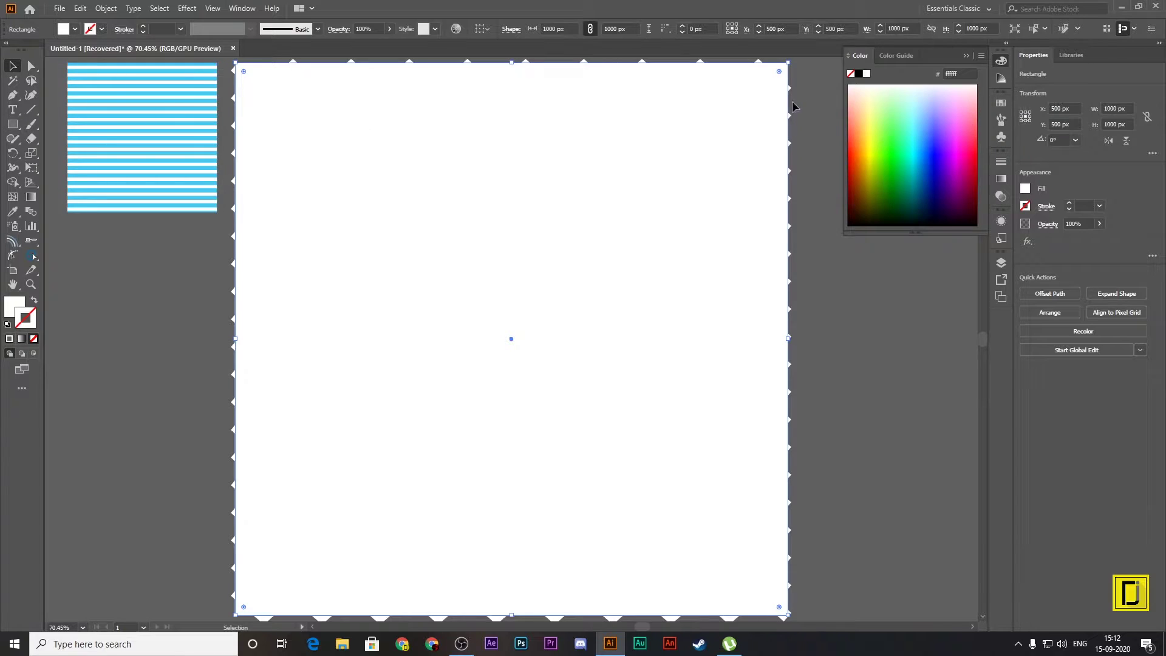
# Step: Make a clipping mask from the square and zigzag, then shrink it into a small tile
pyautogui.moveTo(807, 68); pyautogui.dragTo(299, 598)
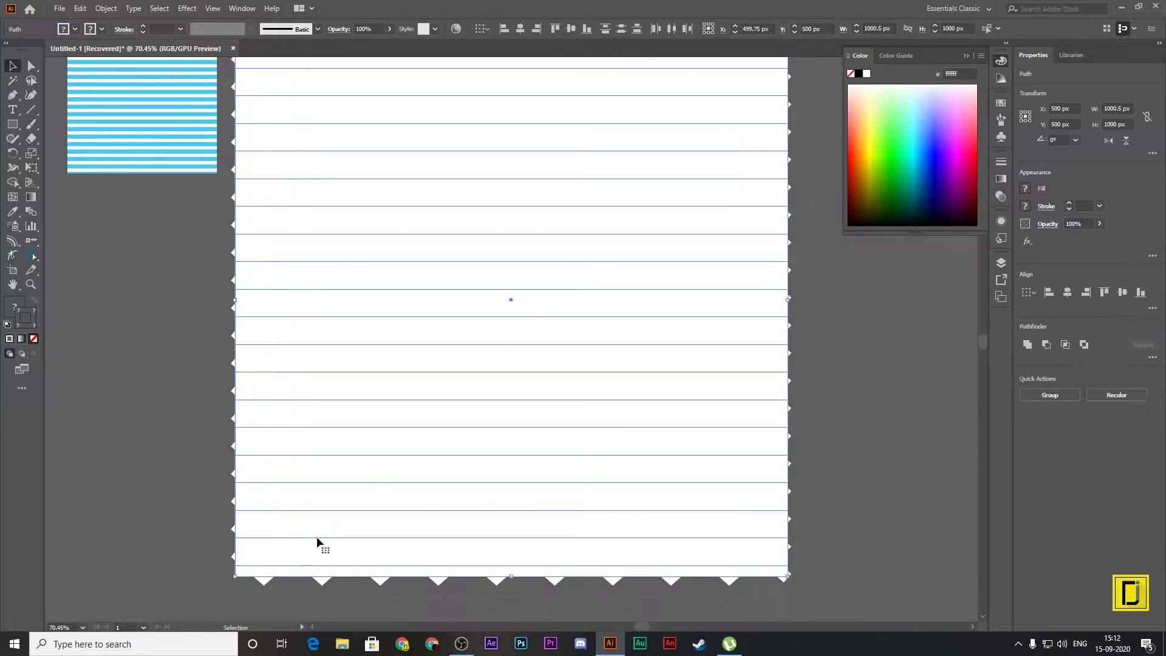
pyautogui.rightClick(370, 465)
pyautogui.click(438, 343)
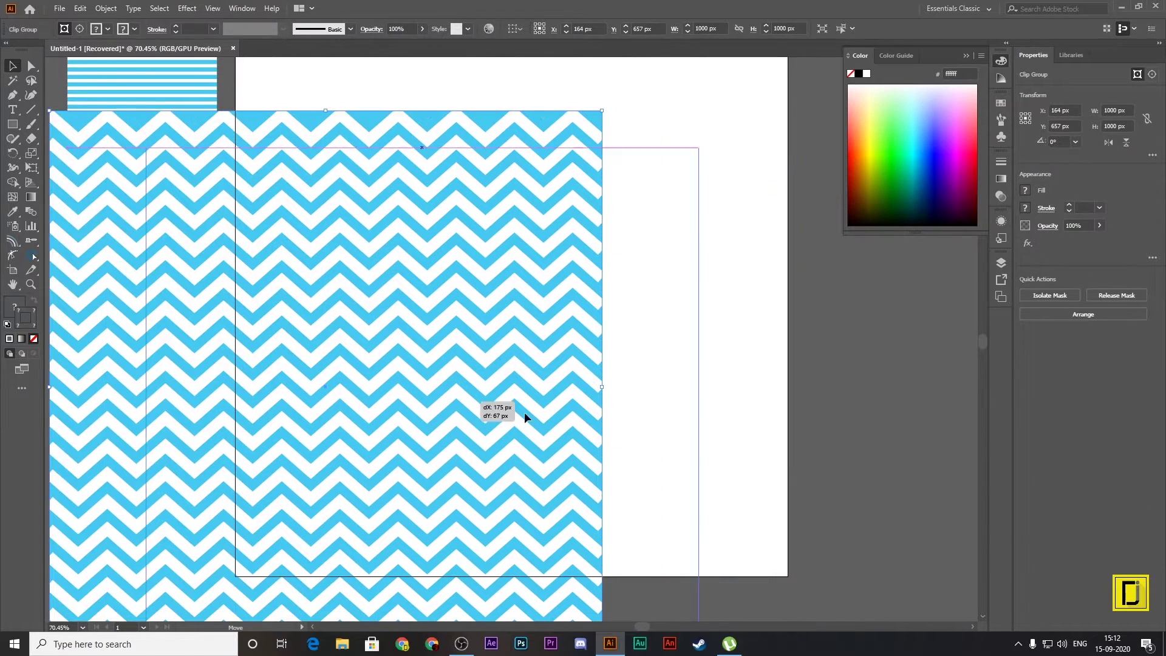
pyautogui.moveTo(570, 395); pyautogui.dragTo(457, 289)
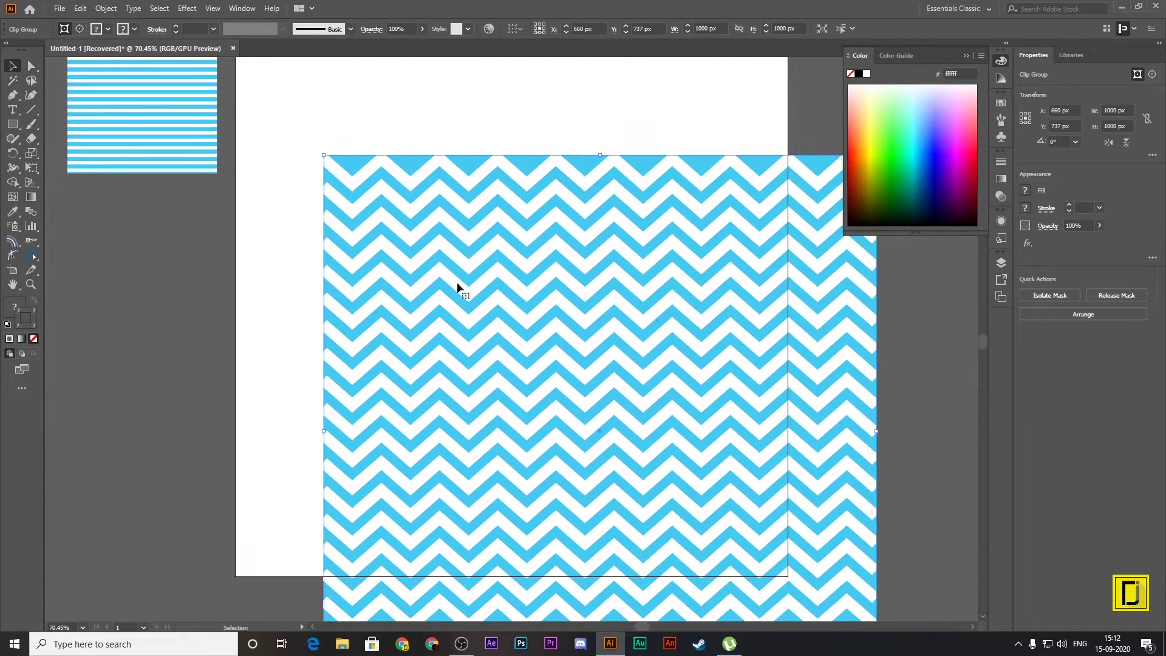
pyautogui.moveTo(323, 155); pyautogui.dragTo(738, 533)
pyautogui.moveTo(810, 594); pyautogui.dragTo(141, 195)
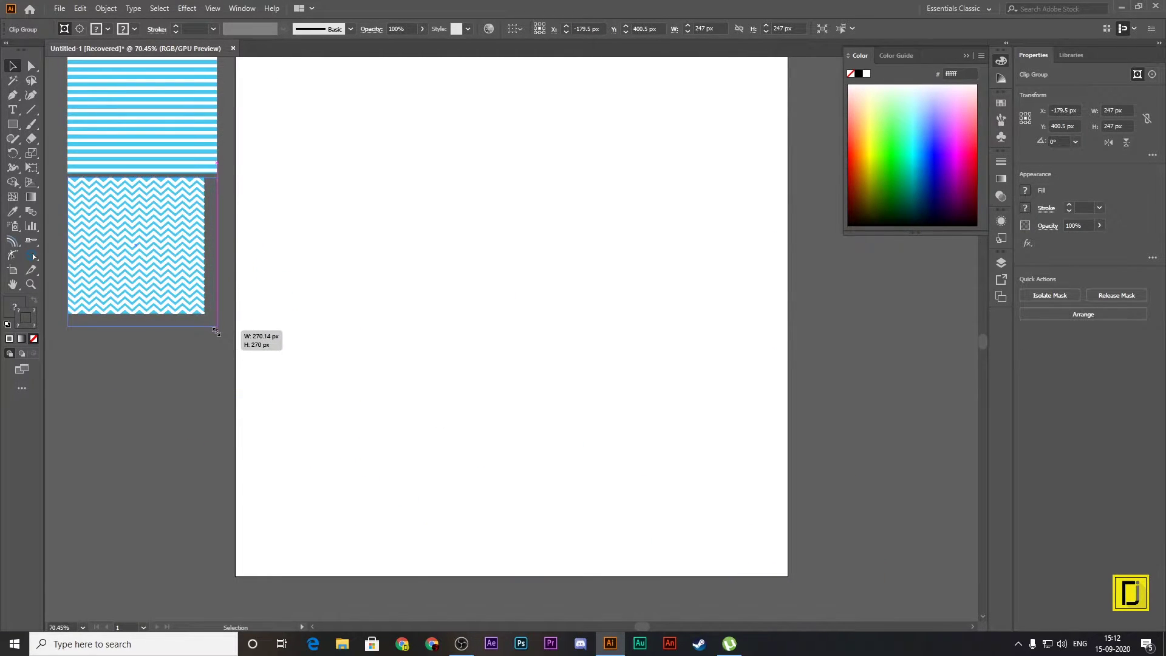
# Step: Resize the zigzag tile to 270 px and scale a stripe-tile copy to fill the artboard
pyautogui.moveTo(206, 313); pyautogui.dragTo(237, 331)
pyautogui.click(184, 151)
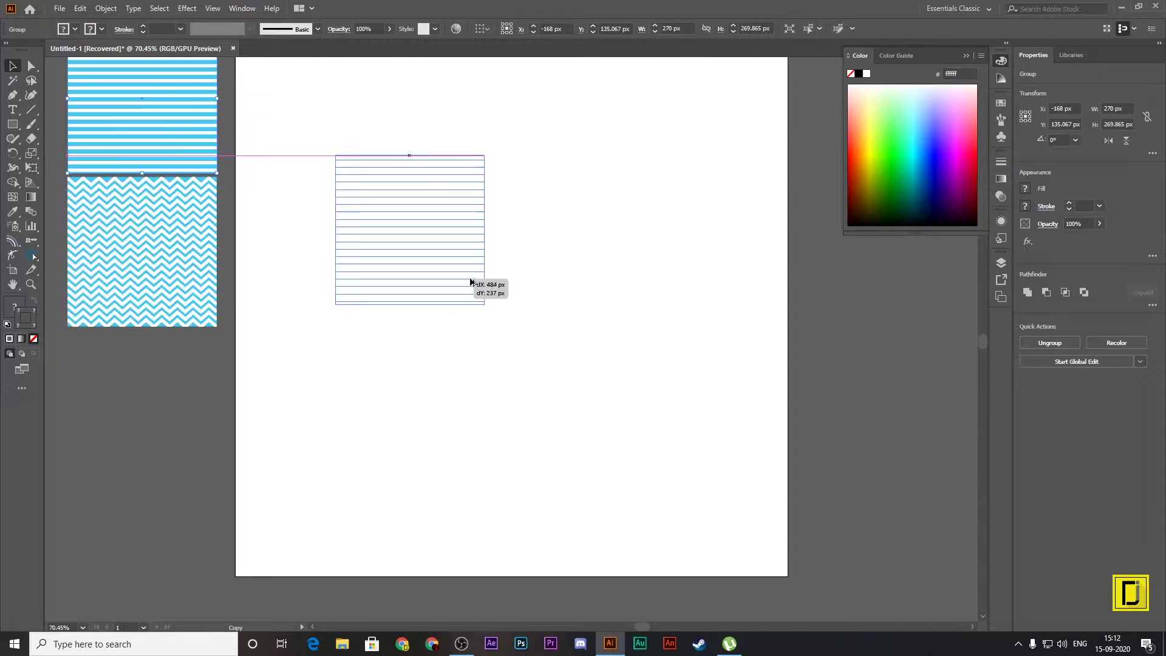
pyautogui.moveTo(183, 148); pyautogui.dragTo(479, 308)
pyautogui.scroll(3, 480, 308)
pyautogui.moveTo(343, 220); pyautogui.dragTo(235, 112)
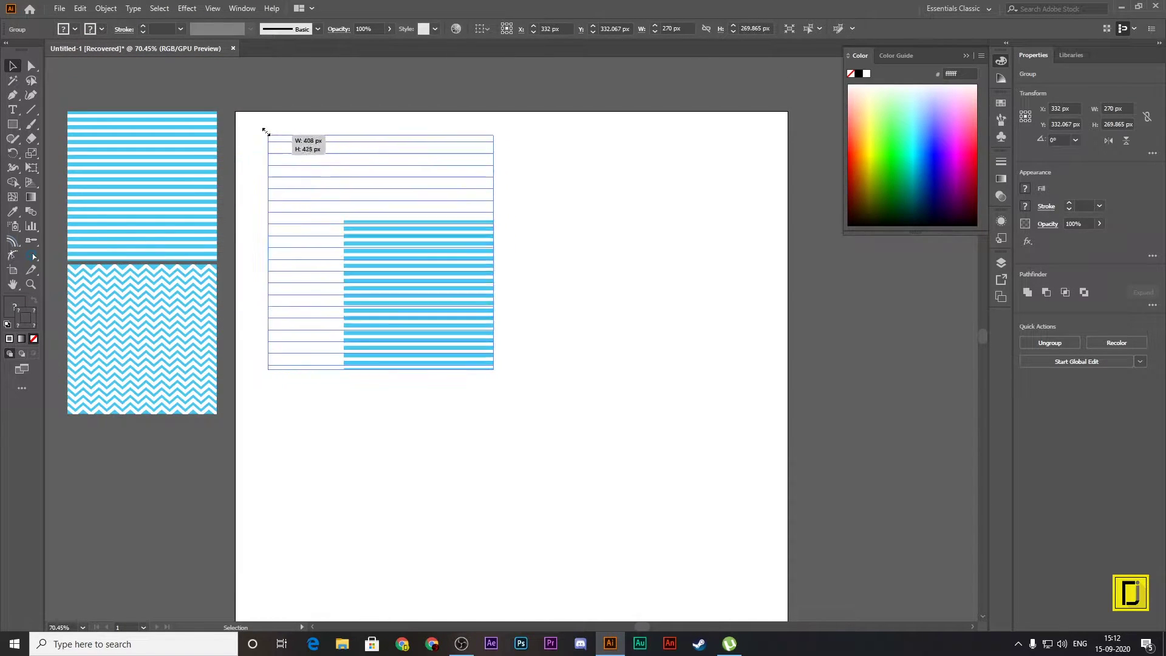
pyautogui.scroll(-2, 519, 408)
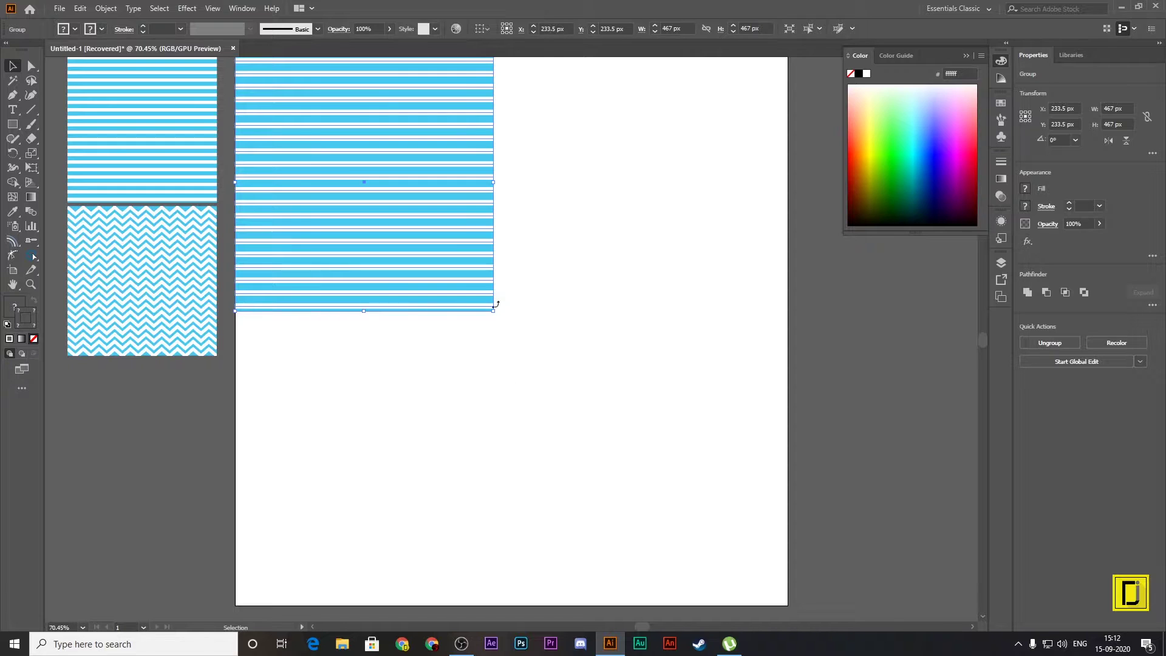
pyautogui.moveTo(494, 308); pyautogui.dragTo(786, 605)
# Step: Ungroup the artboard-sized stripe copy into separate paths
pyautogui.click(846, 571)
pyautogui.rightClick(662, 258)
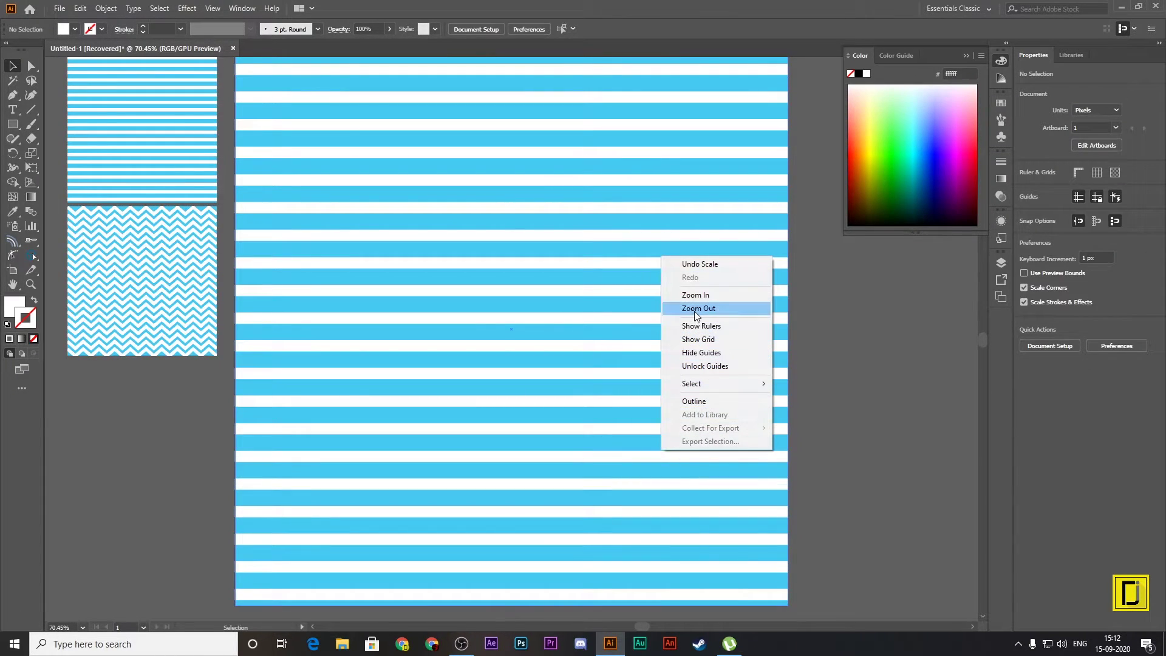
pyautogui.click(545, 286)
pyautogui.rightClick(545, 286)
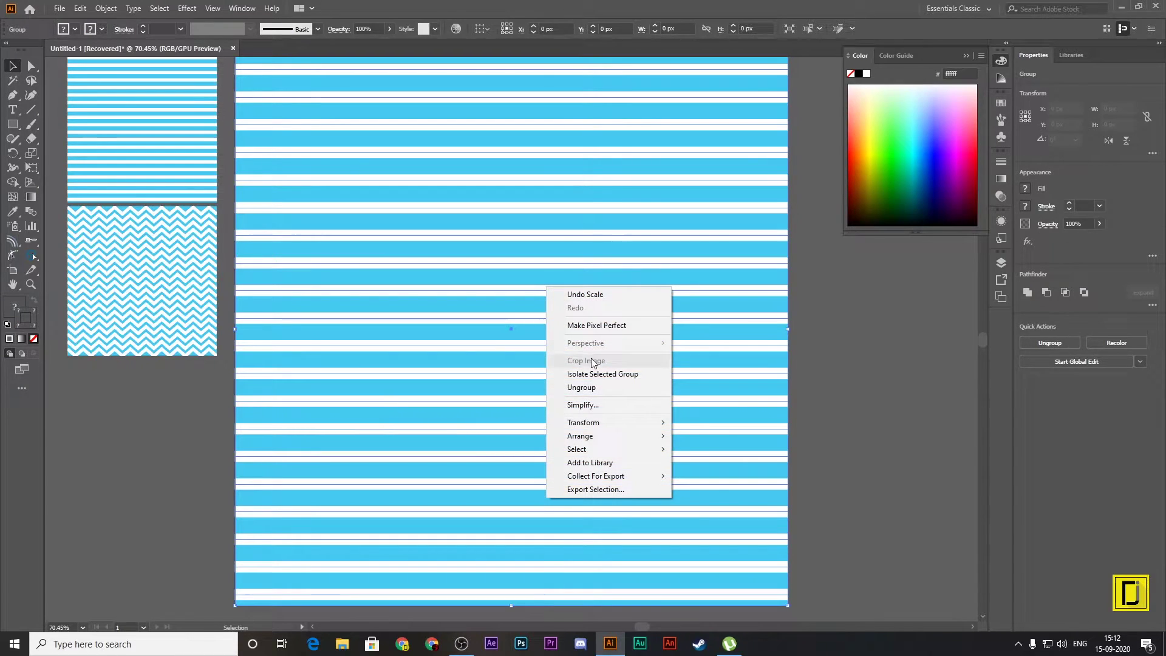
pyautogui.click(598, 388)
pyautogui.click(869, 370)
pyautogui.scroll(2, 870, 371)
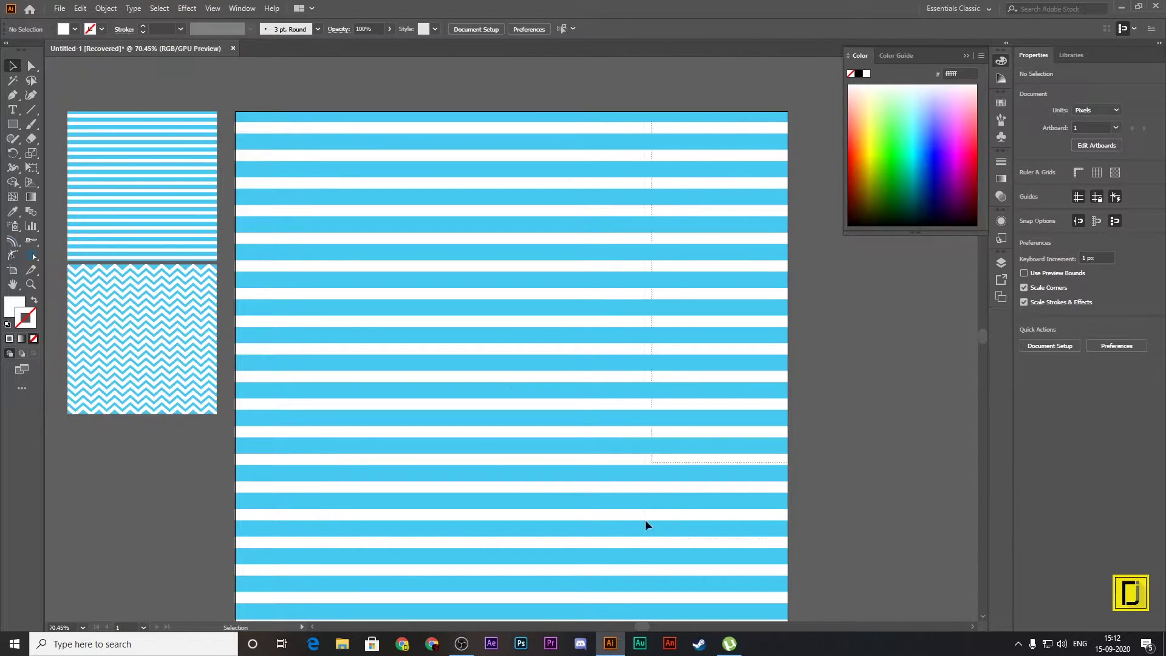
pyautogui.scroll(-3, 644, 519)
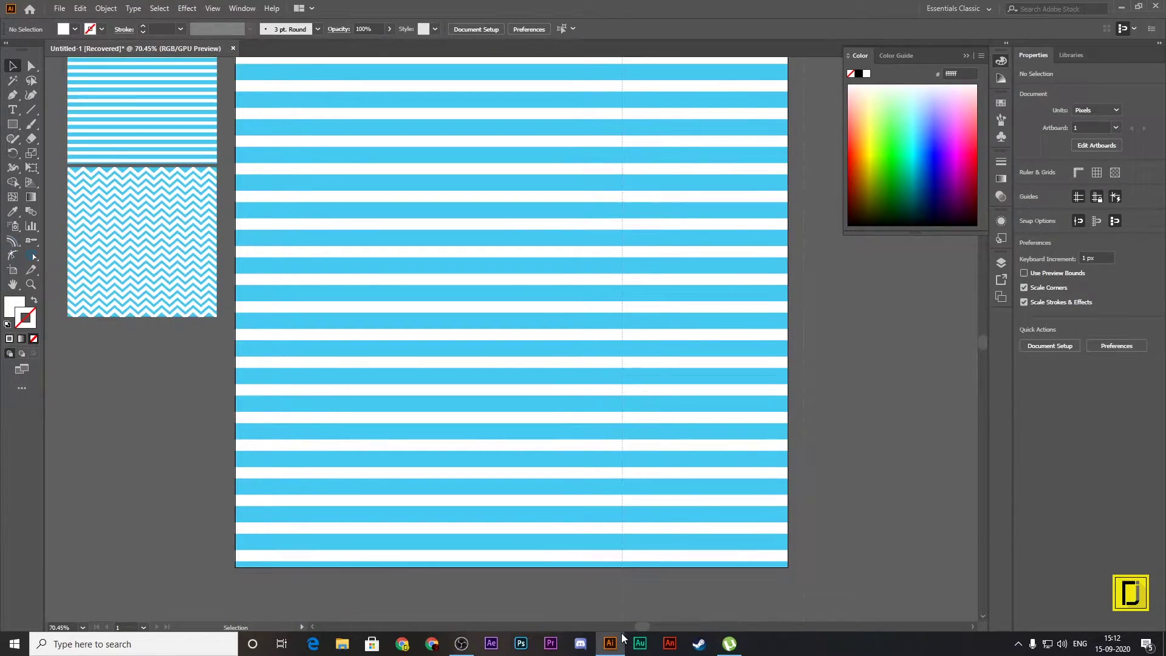
# Step: Select the stripe line artwork on the artboard
pyautogui.click(727, 575)
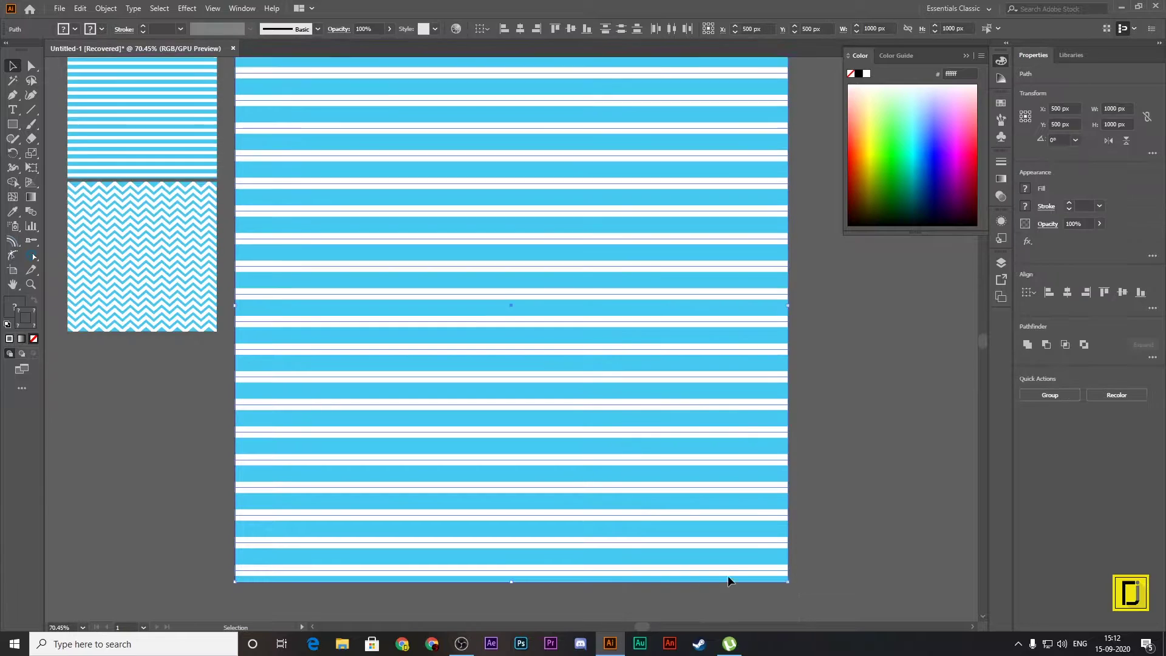
pyautogui.scroll(4, 727, 574)
pyautogui.click(315, 173)
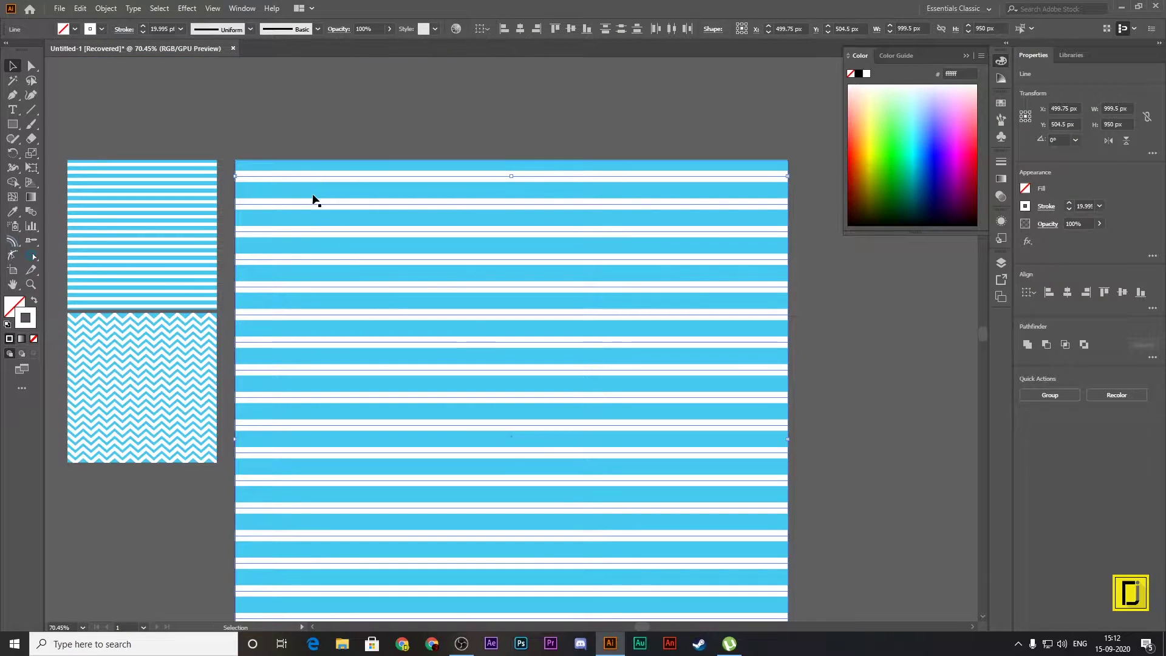
pyautogui.scroll(-1, 336, 364)
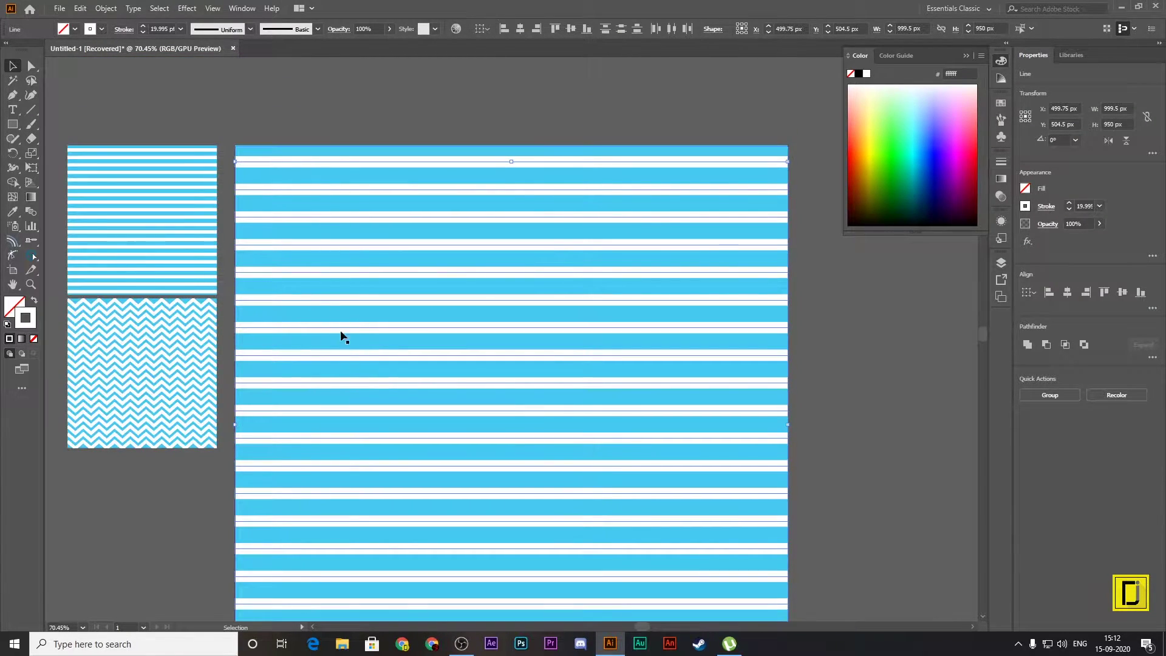
pyautogui.scroll(-1, 304, 243)
pyautogui.scroll(-2, 224, 93)
# Step: Apply a smooth Zig Zag effect, 23 px with 7 ridges per segment, to the stripes
pyautogui.click(190, 12)
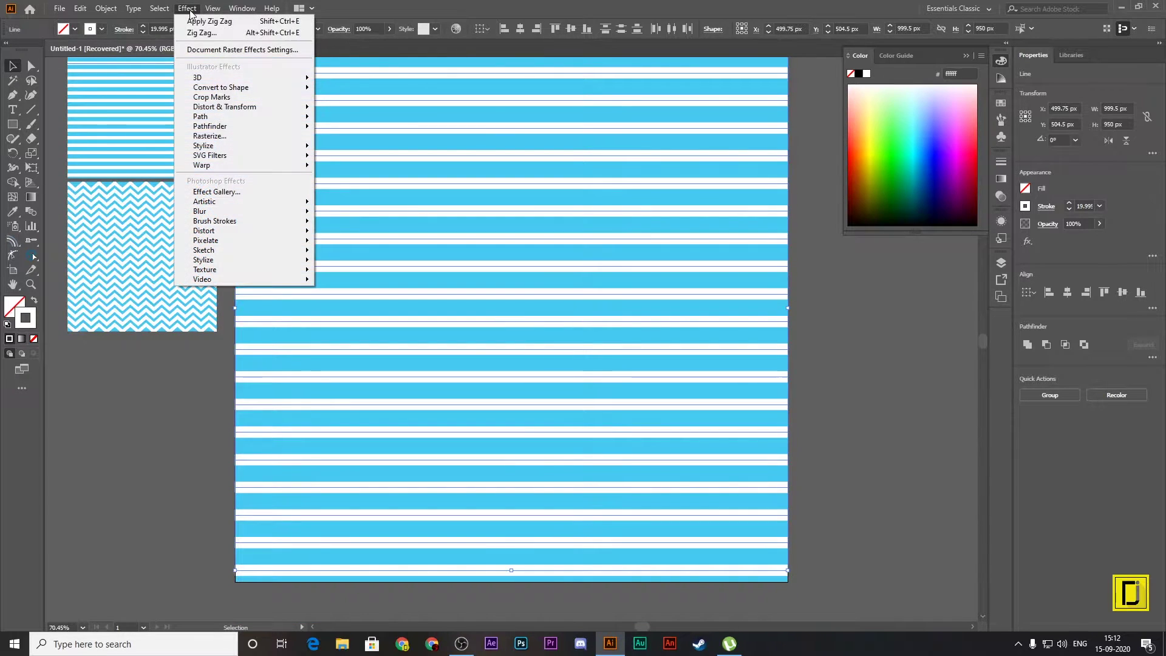
pyautogui.click(231, 31)
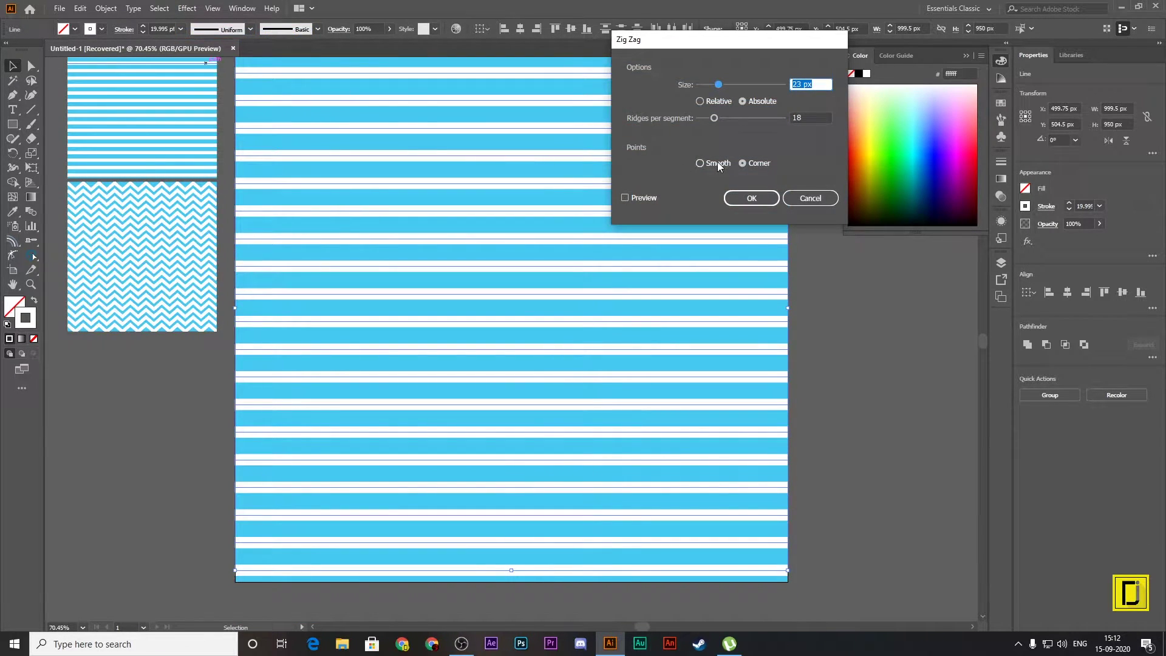
pyautogui.click(718, 162)
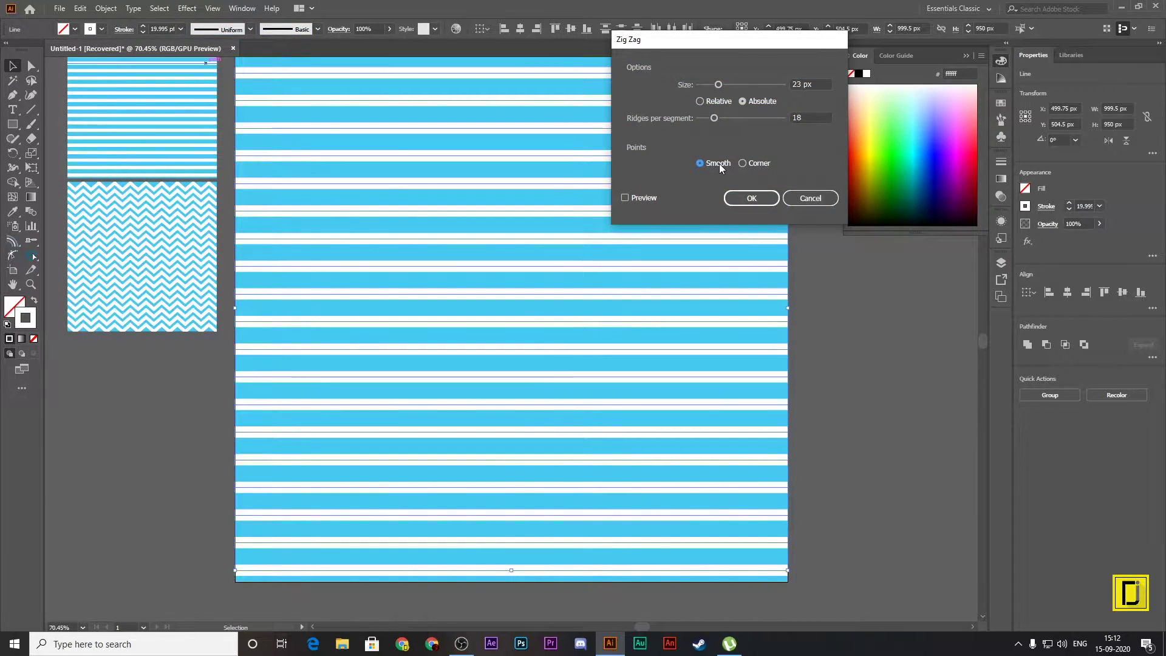
pyautogui.click(634, 198)
pyautogui.moveTo(713, 119); pyautogui.dragTo(703, 121)
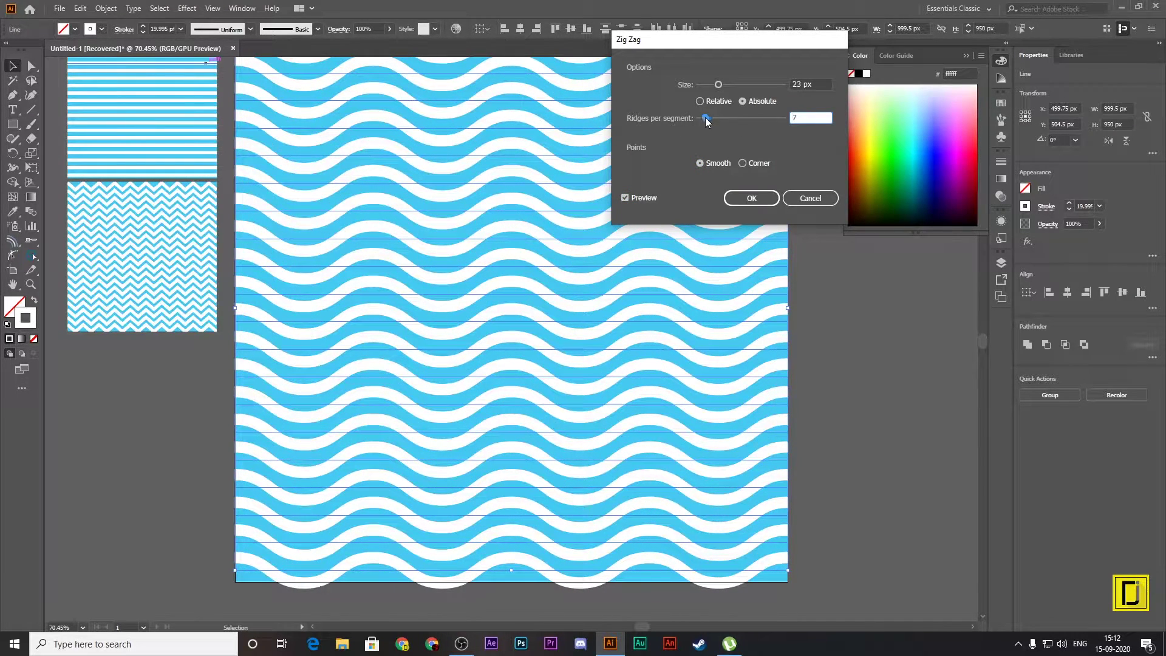
pyautogui.click(764, 198)
pyautogui.scroll(1, 802, 369)
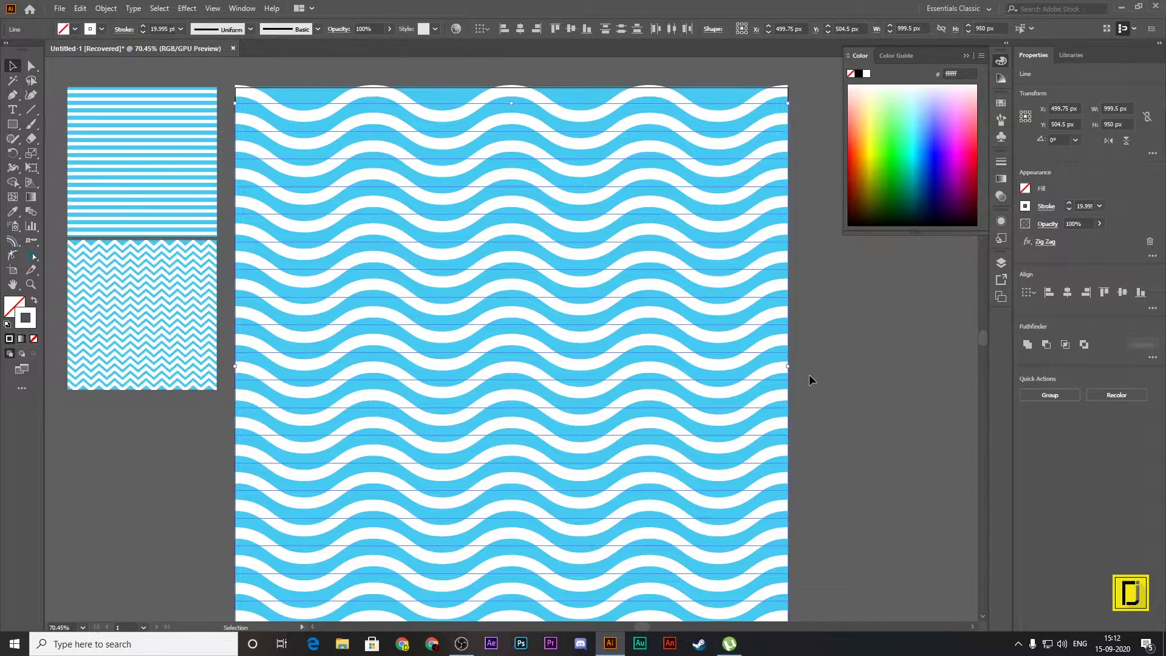
pyautogui.click(833, 394)
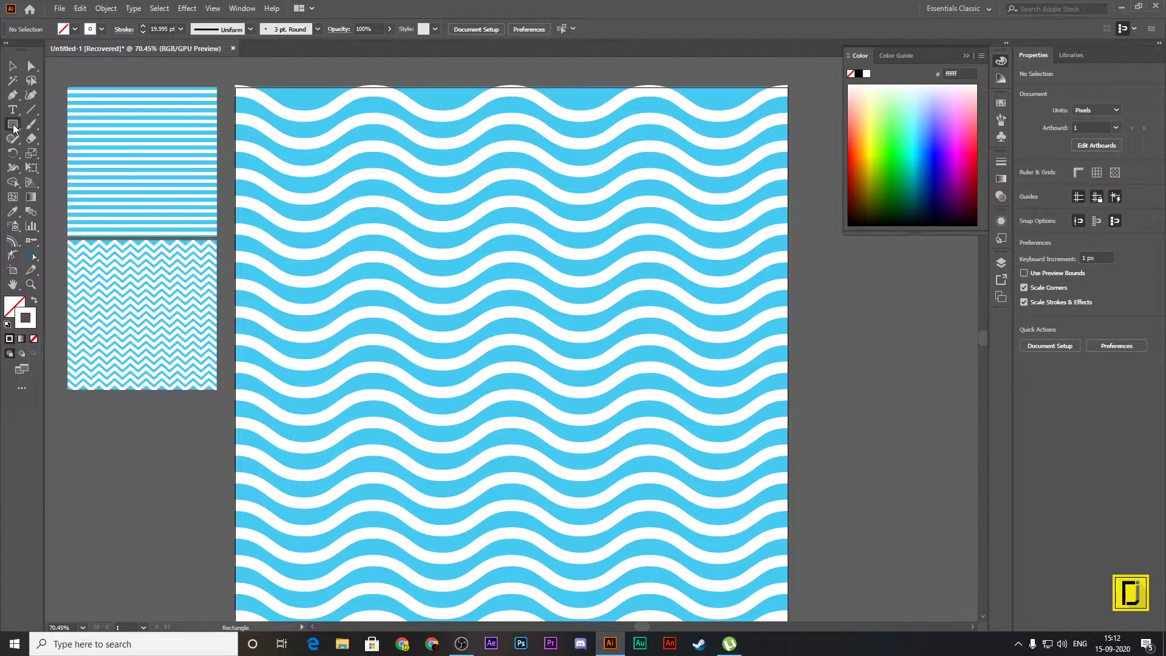
pyautogui.click(345, 190)
# Step: Draw a white 1000 × 1000 px square over the waves and make it their clipping mask
pyautogui.click(58, 85)
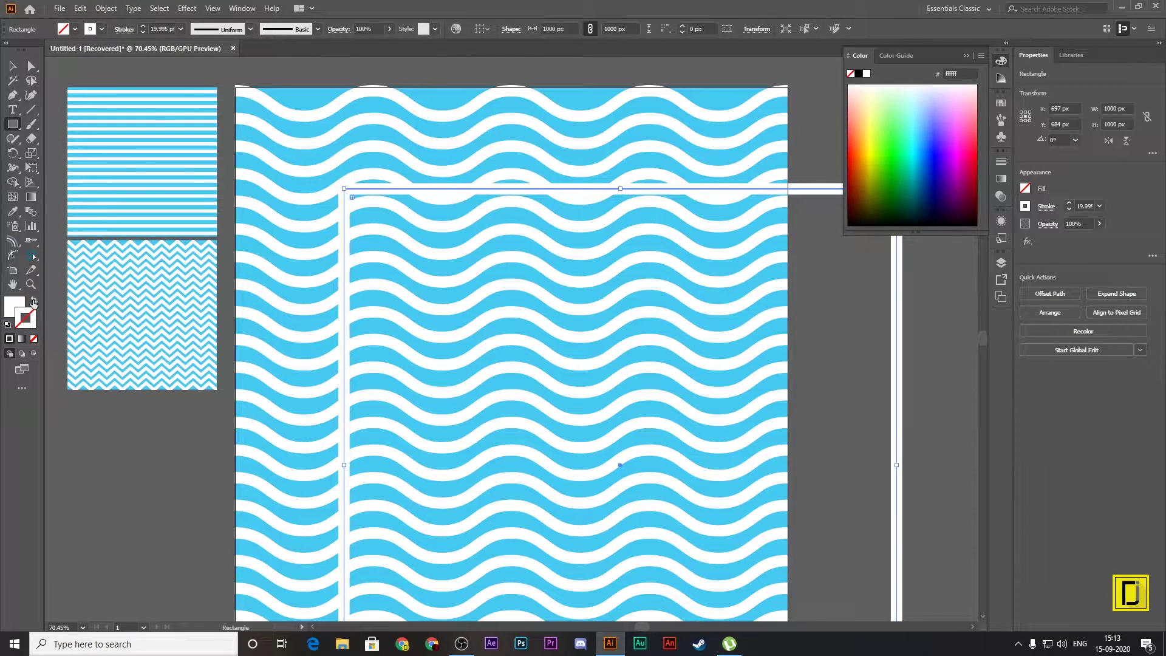
pyautogui.click(33, 301)
pyautogui.click(12, 64)
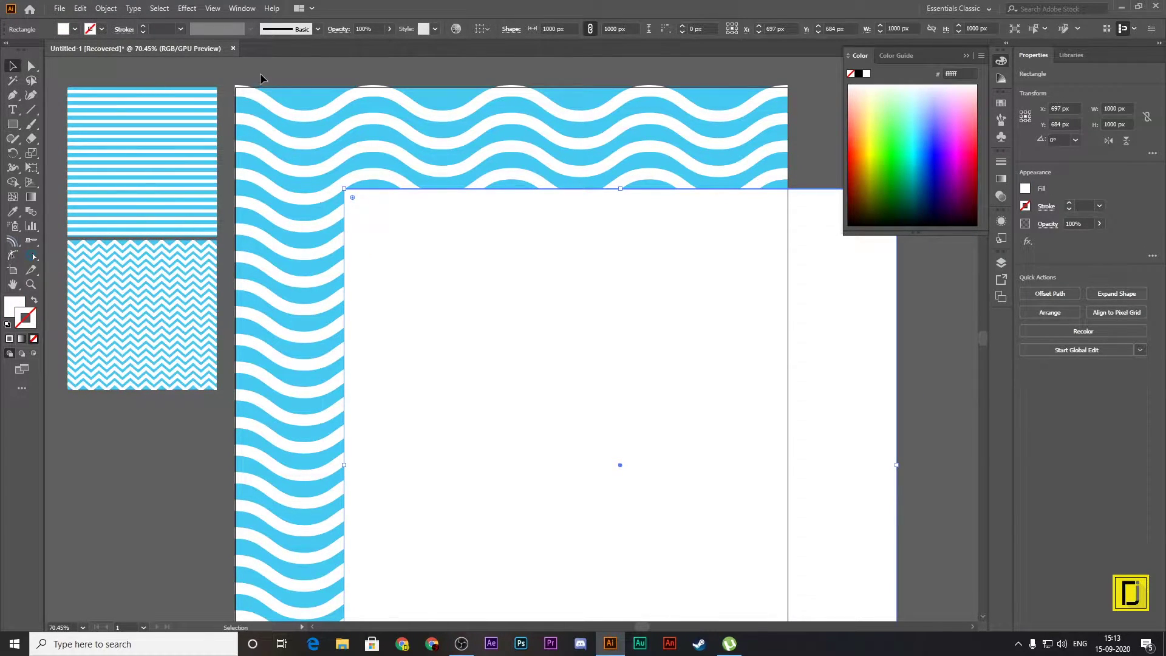
pyautogui.moveTo(420, 219)
pyautogui.mouseDown()
pyautogui.moveTo(342, 137)
pyautogui.moveTo(336, 146)
pyautogui.mouseUp()
pyautogui.moveTo(397, 60); pyautogui.dragTo(497, 298)
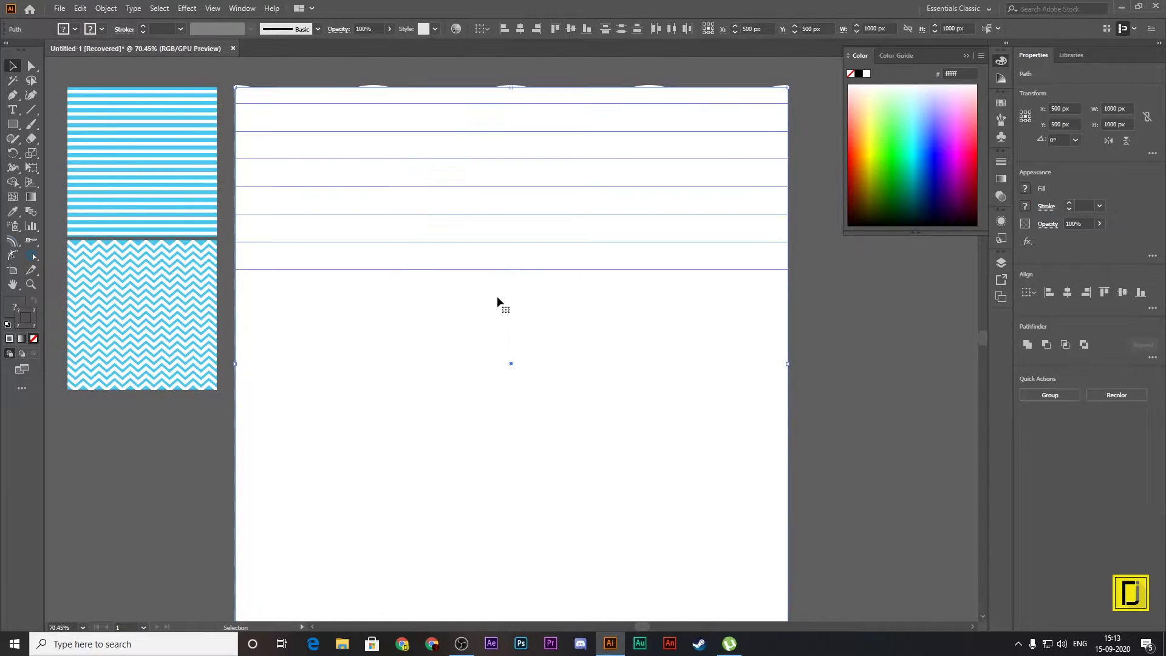
pyautogui.rightClick(461, 246)
pyautogui.click(845, 211)
pyautogui.moveTo(804, 75); pyautogui.dragTo(486, 603)
pyautogui.rightClick(514, 472)
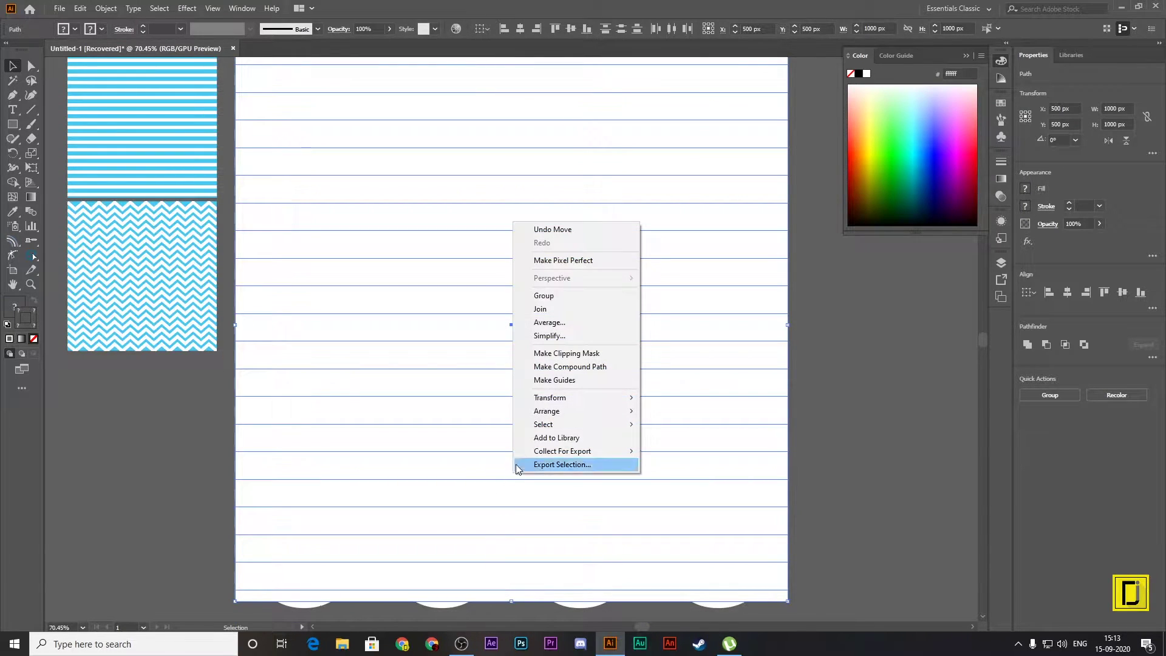
pyautogui.click(592, 354)
# Step: Scale the clipped wave tile to 270 px and place it below the zigzag thumbnail
pyautogui.moveTo(567, 363)
pyautogui.mouseDown()
pyautogui.moveTo(560, 376)
pyautogui.moveTo(409, 406)
pyautogui.moveTo(468, 421)
pyautogui.mouseUp()
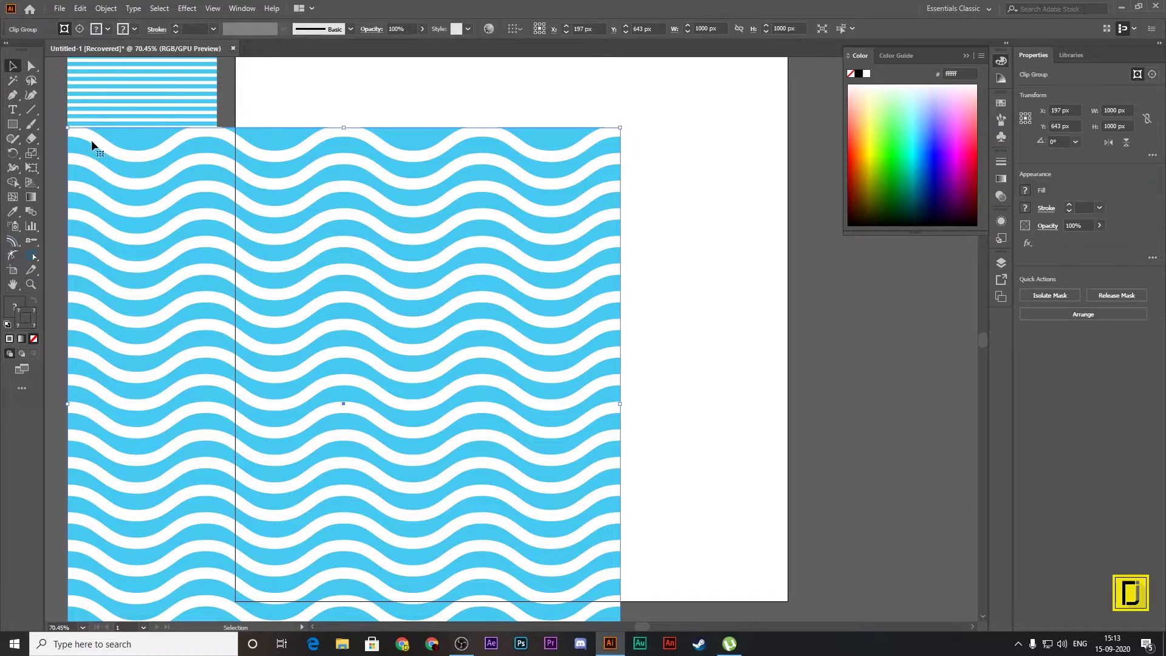
pyautogui.moveTo(67, 128); pyautogui.dragTo(395, 455)
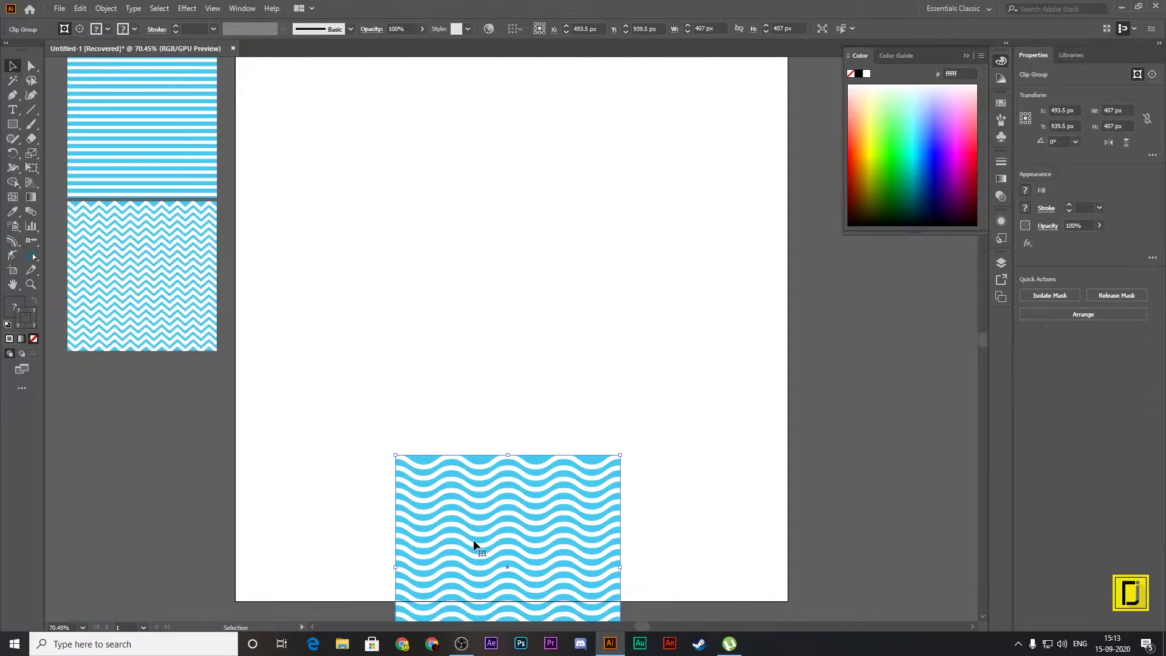
pyautogui.moveTo(476, 543)
pyautogui.mouseDown()
pyautogui.moveTo(224, 474)
pyautogui.moveTo(150, 429)
pyautogui.mouseUp()
pyautogui.moveTo(292, 578); pyautogui.dragTo(216, 502)
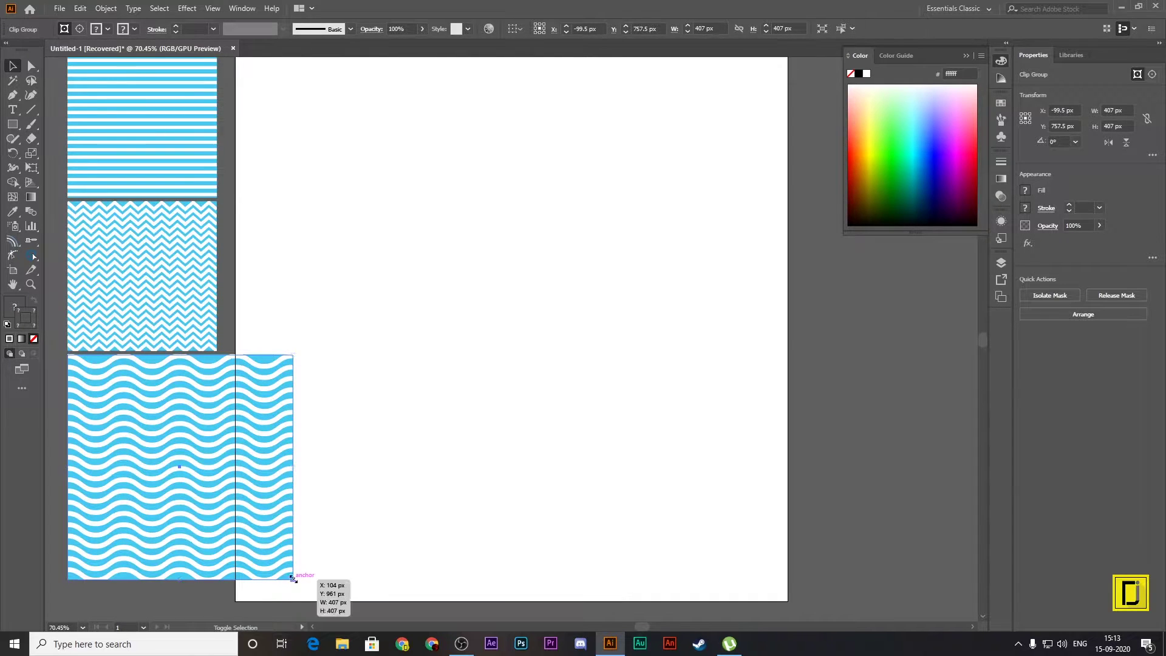
pyautogui.click(426, 473)
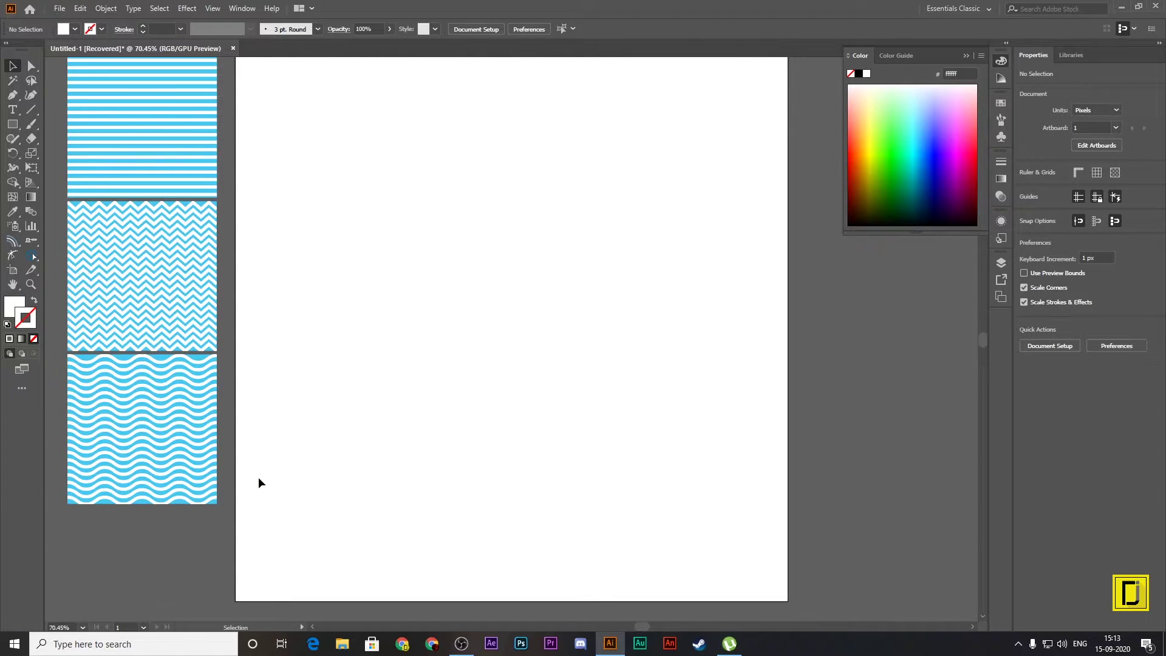
# Step: Move the blue-and-white stripes to the artboard's top-left, enlarge to 1000 px and ungroup
pyautogui.click(162, 152)
pyautogui.moveTo(161, 152); pyautogui.dragTo(332, 167)
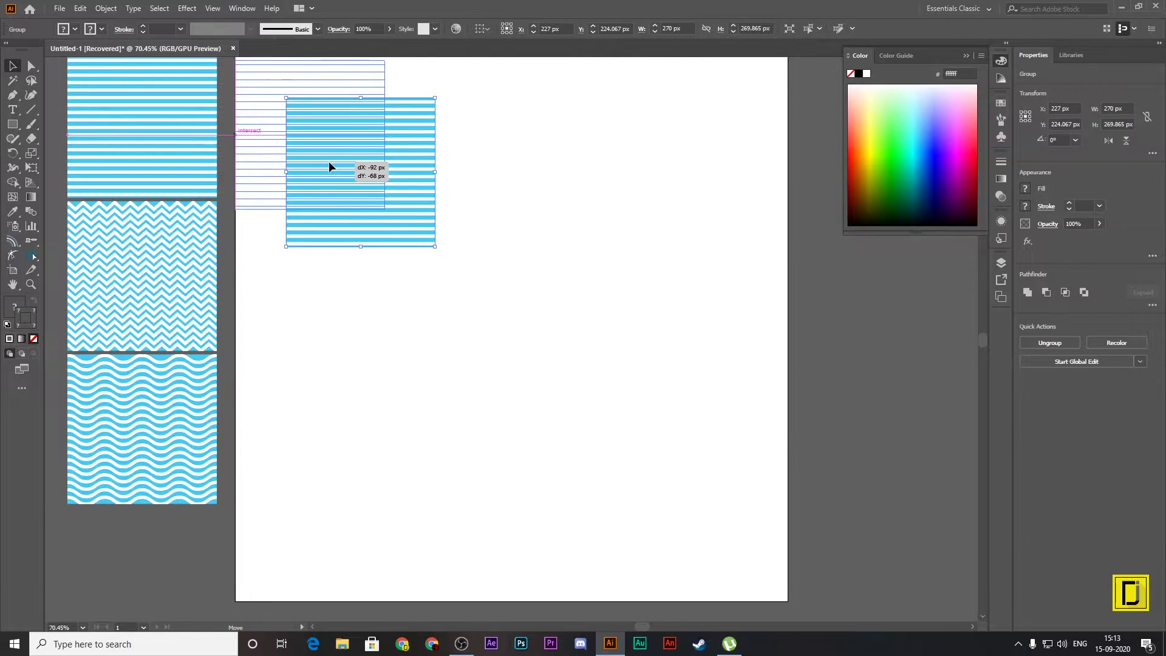
pyautogui.moveTo(332, 168); pyautogui.dragTo(804, 601)
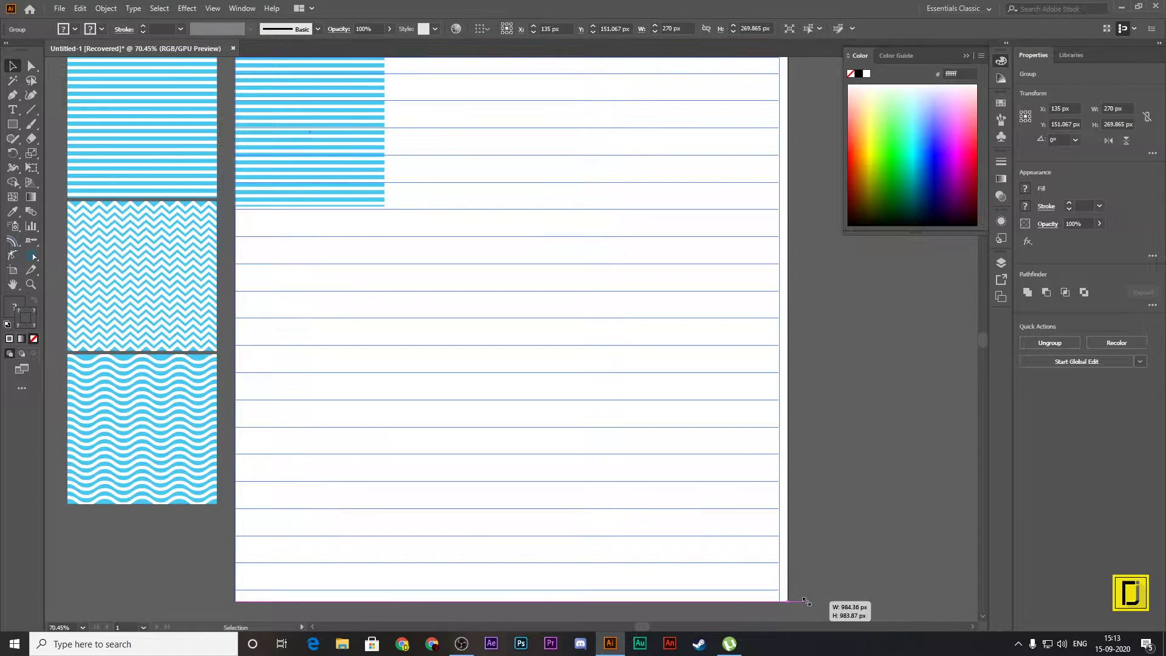
pyautogui.moveTo(806, 601); pyautogui.dragTo(790, 603)
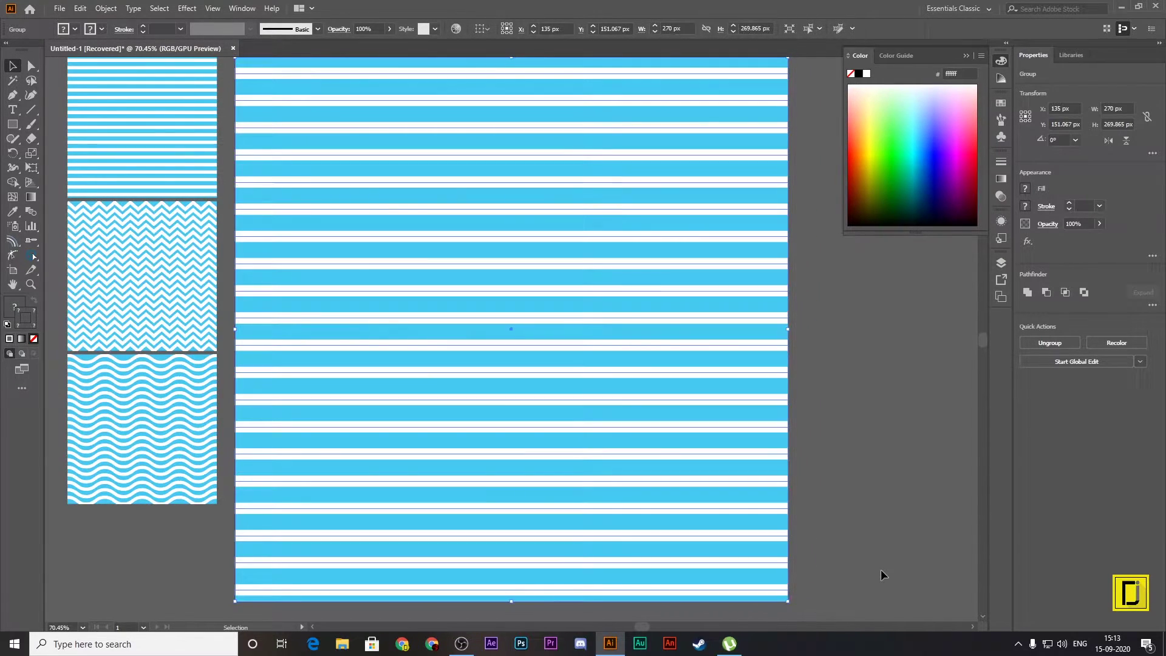
pyautogui.rightClick(467, 182)
pyautogui.click(522, 283)
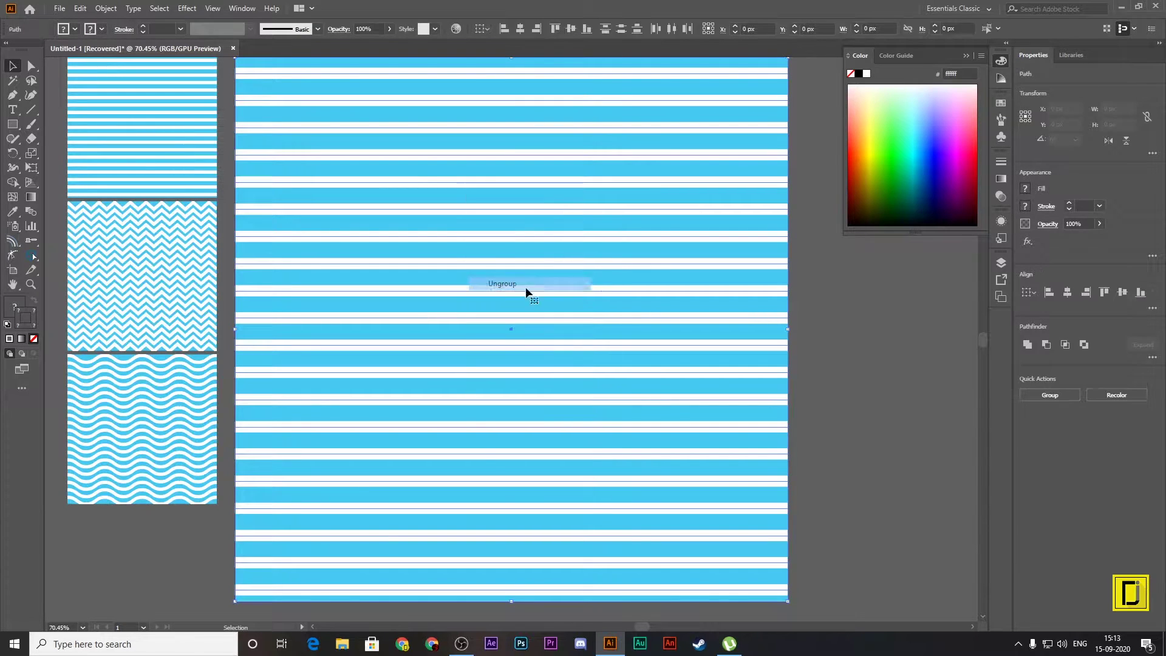
# Step: Select only the white stripe lines of the ungrouped stripes
pyautogui.click(839, 301)
pyautogui.scroll(2, 786, 203)
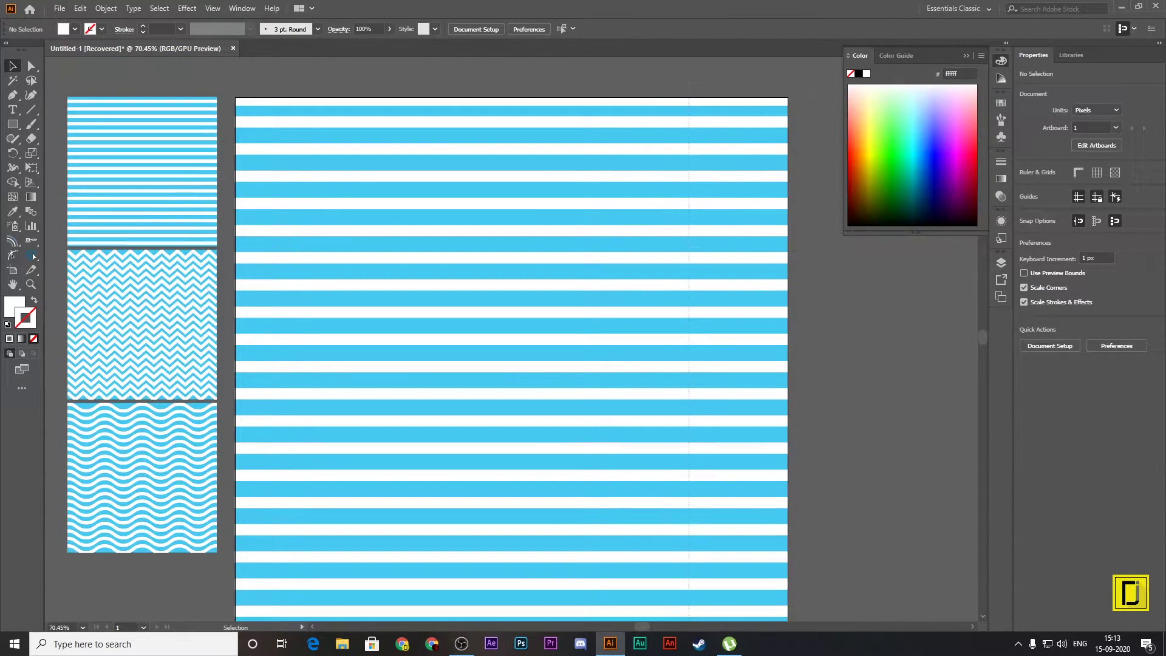
pyautogui.scroll(-3, 675, 598)
pyautogui.hotkey('ctrl', 'a')
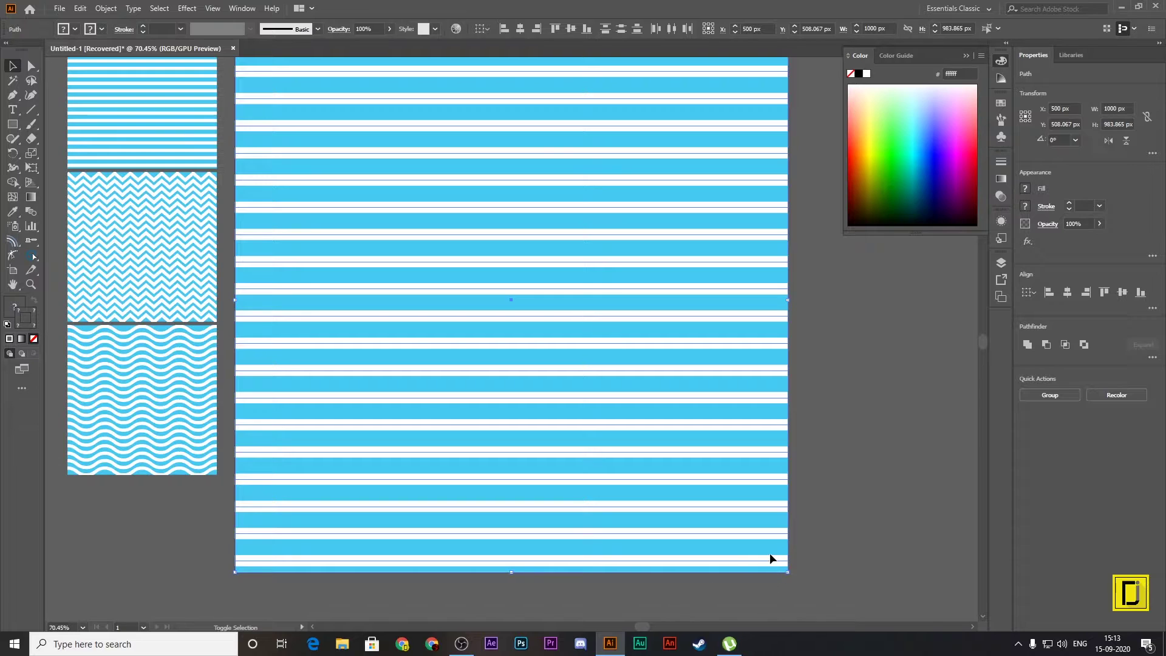
pyautogui.click(769, 554)
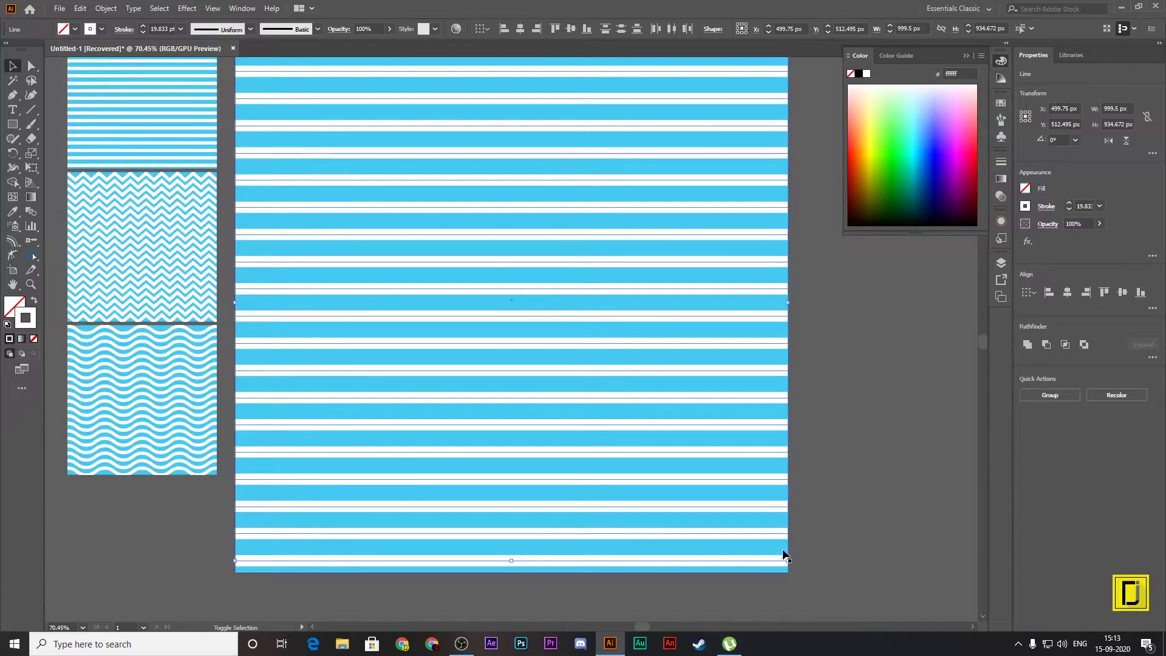
pyautogui.scroll(2, 486, 364)
pyautogui.scroll(1, 419, 318)
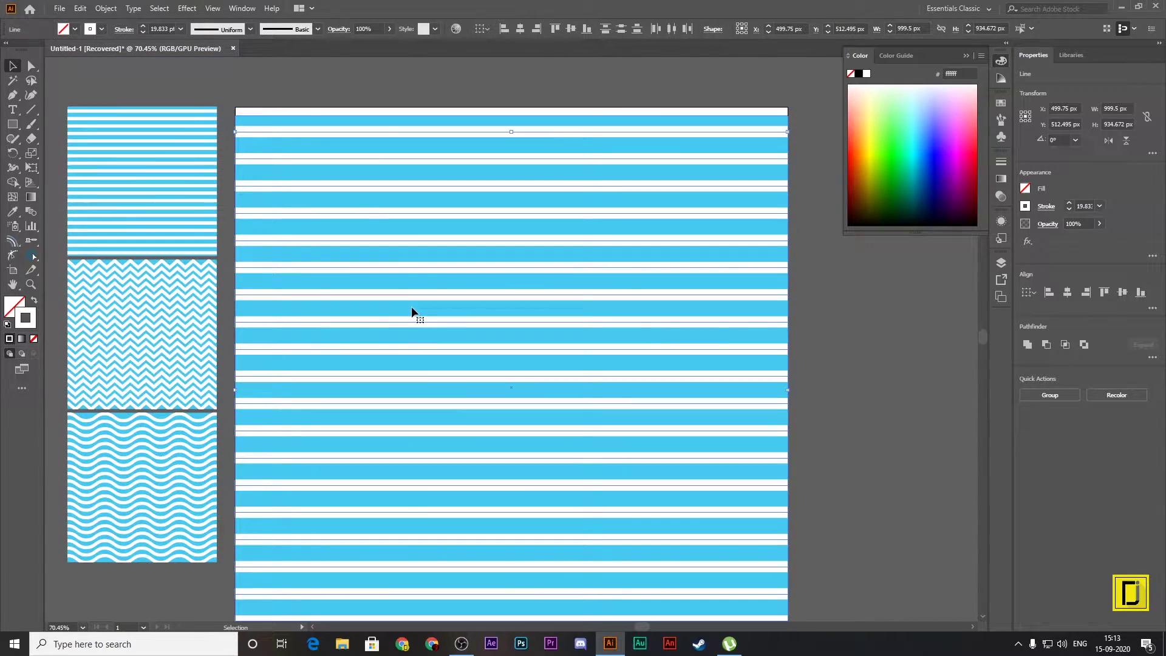
pyautogui.click(371, 118)
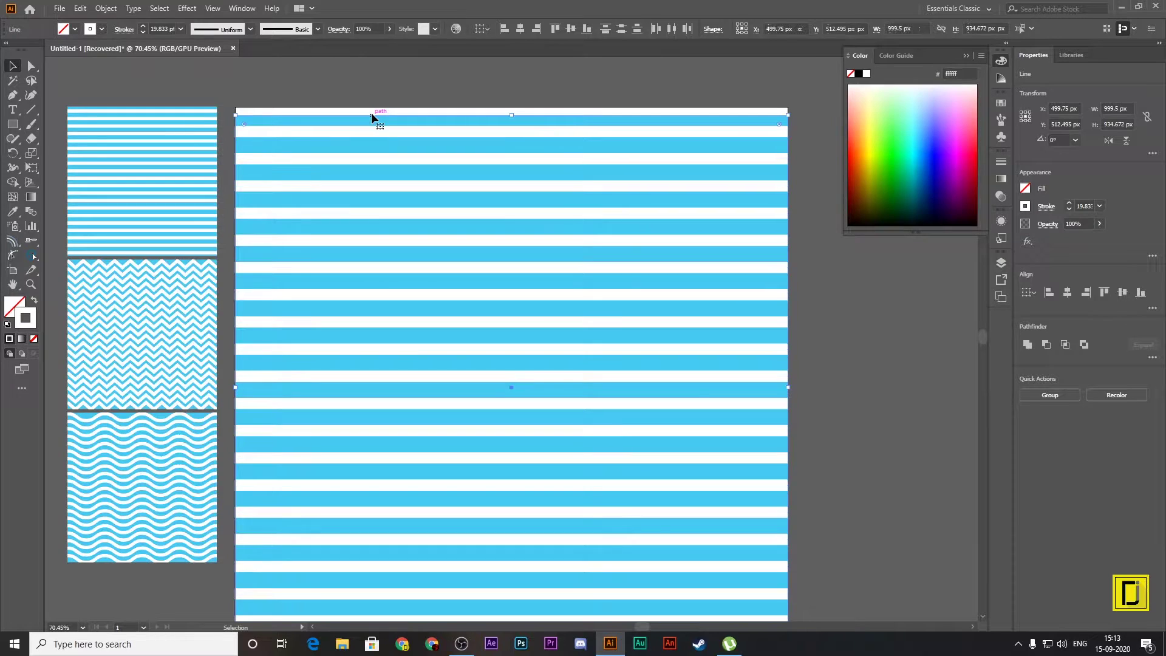
pyautogui.click(817, 256)
pyautogui.scroll(-2, 729, 304)
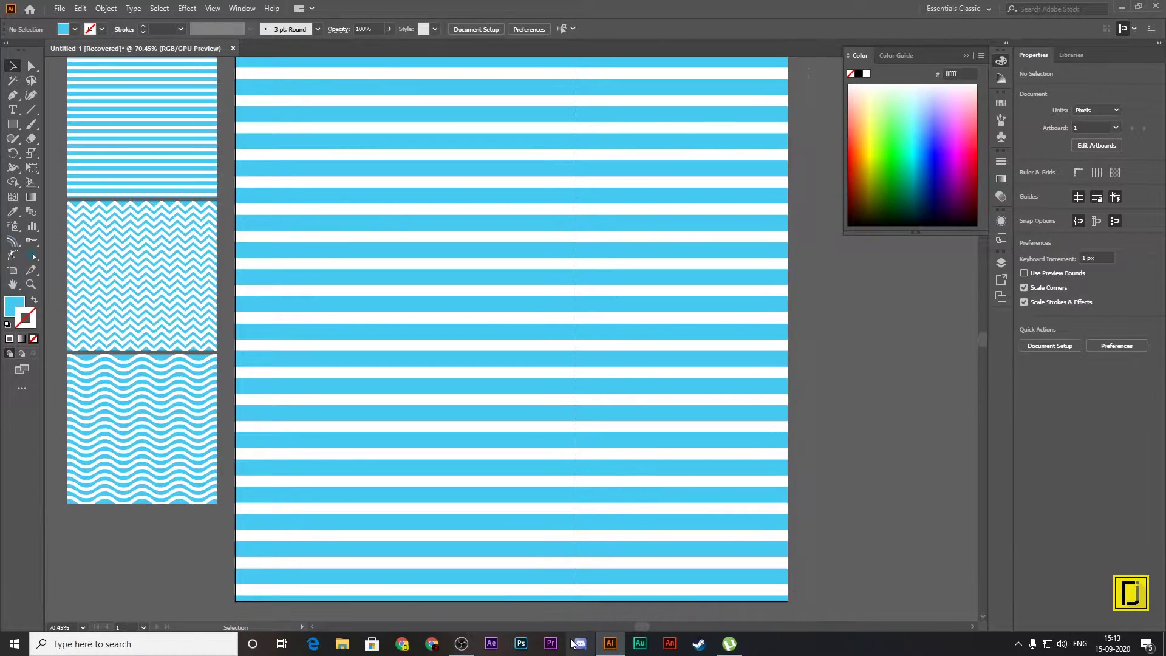
pyautogui.click(606, 572)
pyautogui.click(611, 584)
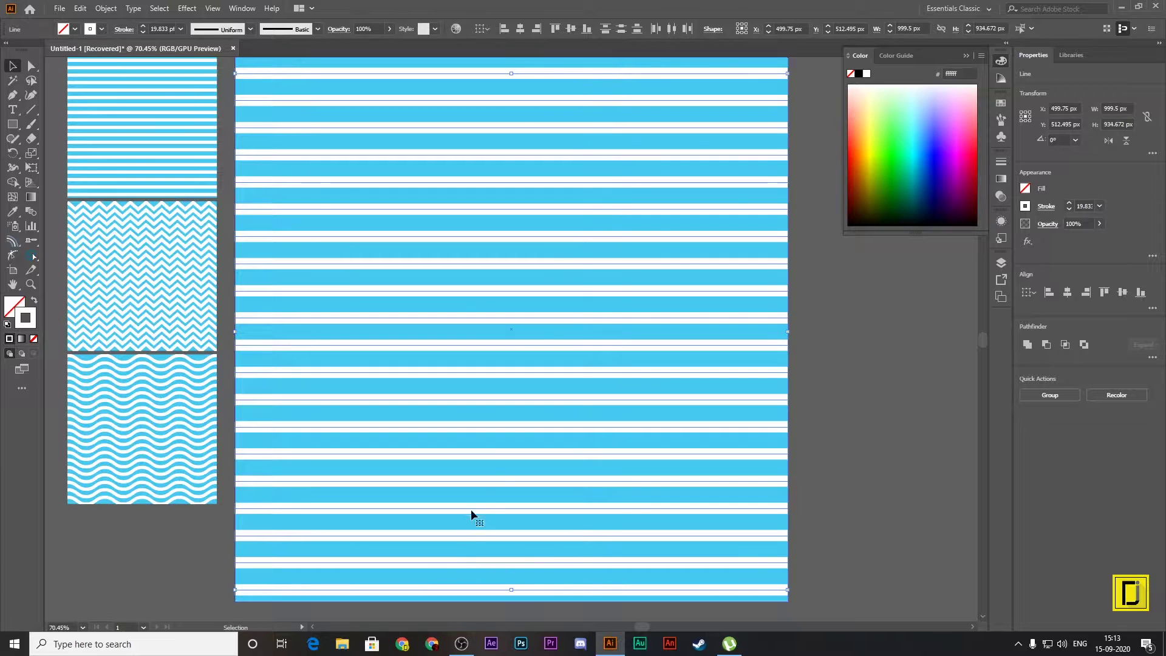
# Step: Apply Envelope Distort > Make with Mesh to the white lines with 8 rows and 7 columns
pyautogui.click(106, 8)
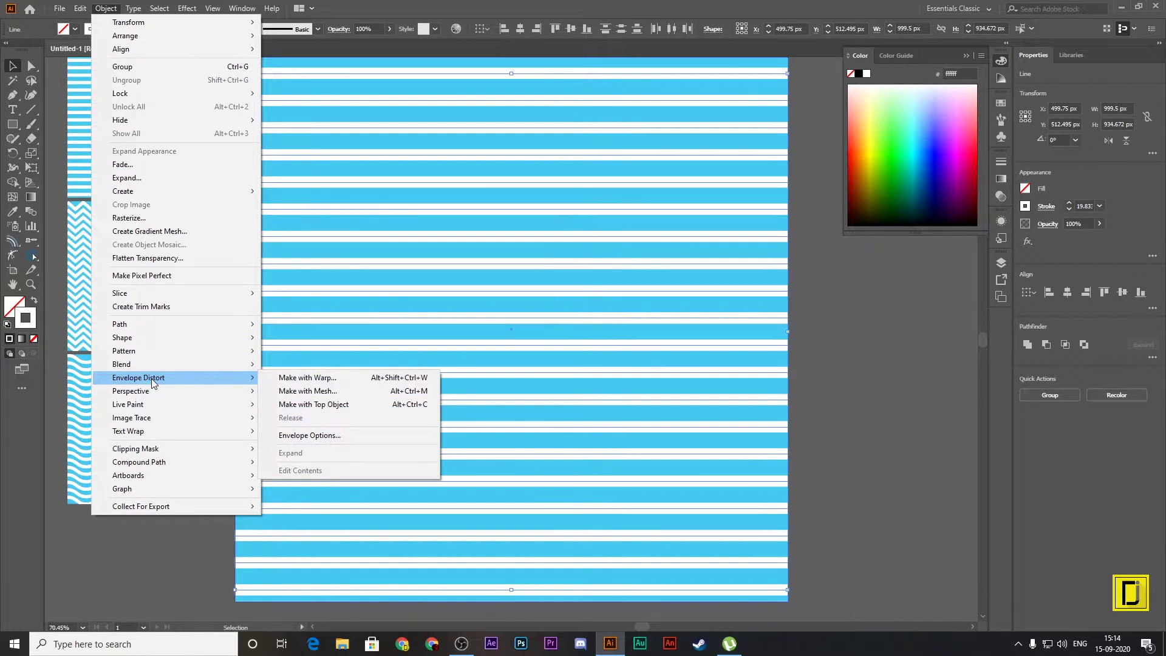
pyautogui.moveTo(139, 377)
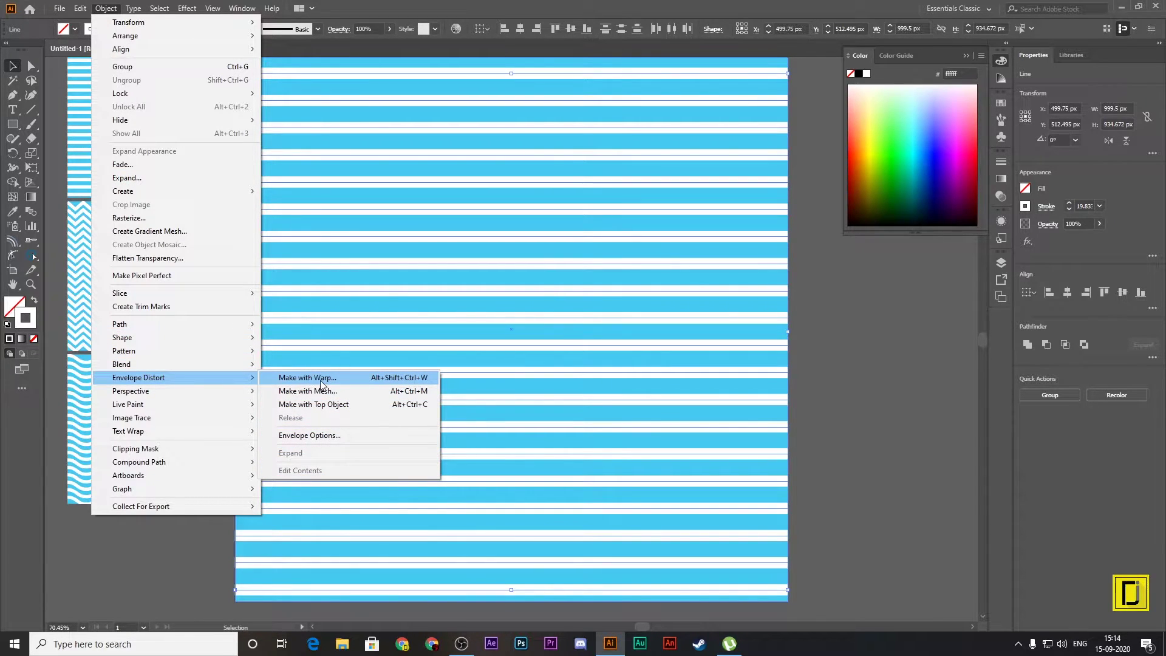
pyautogui.click(353, 392)
pyautogui.moveTo(81, 6); pyautogui.dragTo(120, 88)
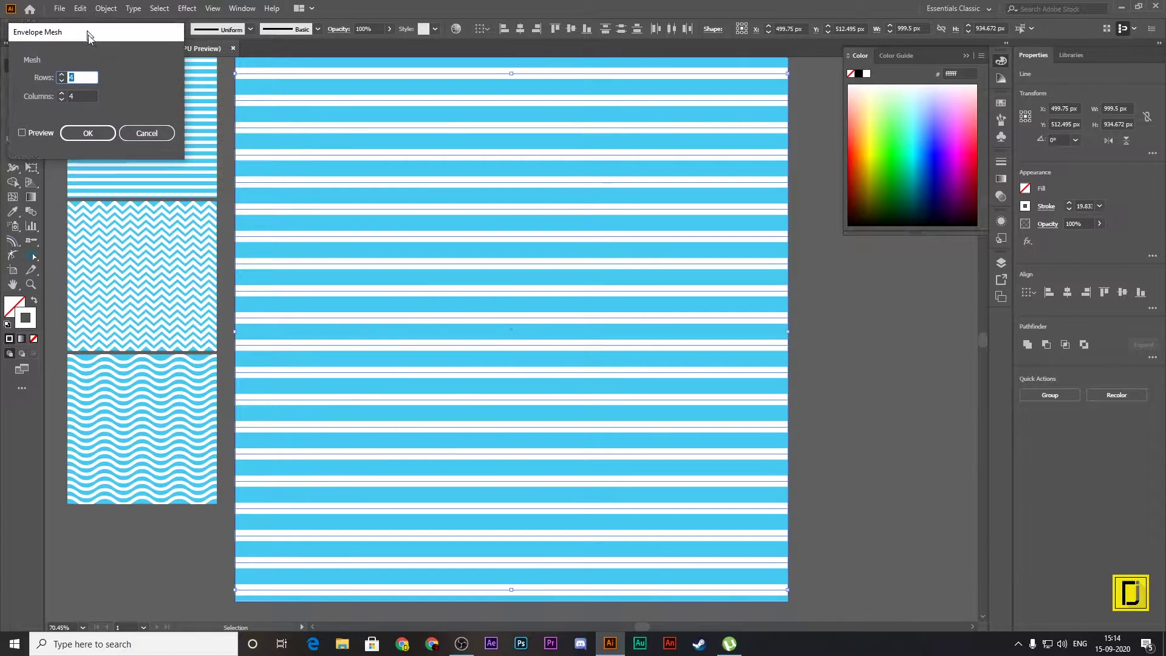
pyautogui.click(57, 192)
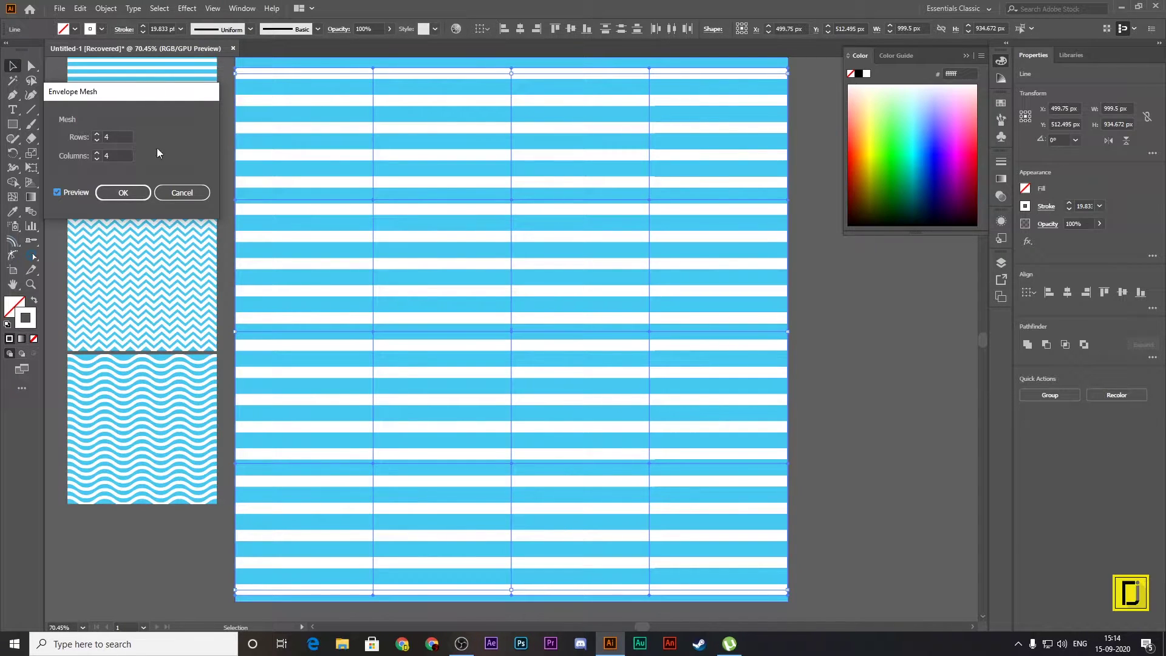
pyautogui.click(124, 155)
pyautogui.press('Up')
pyautogui.press('Up')
pyautogui.press('Up')
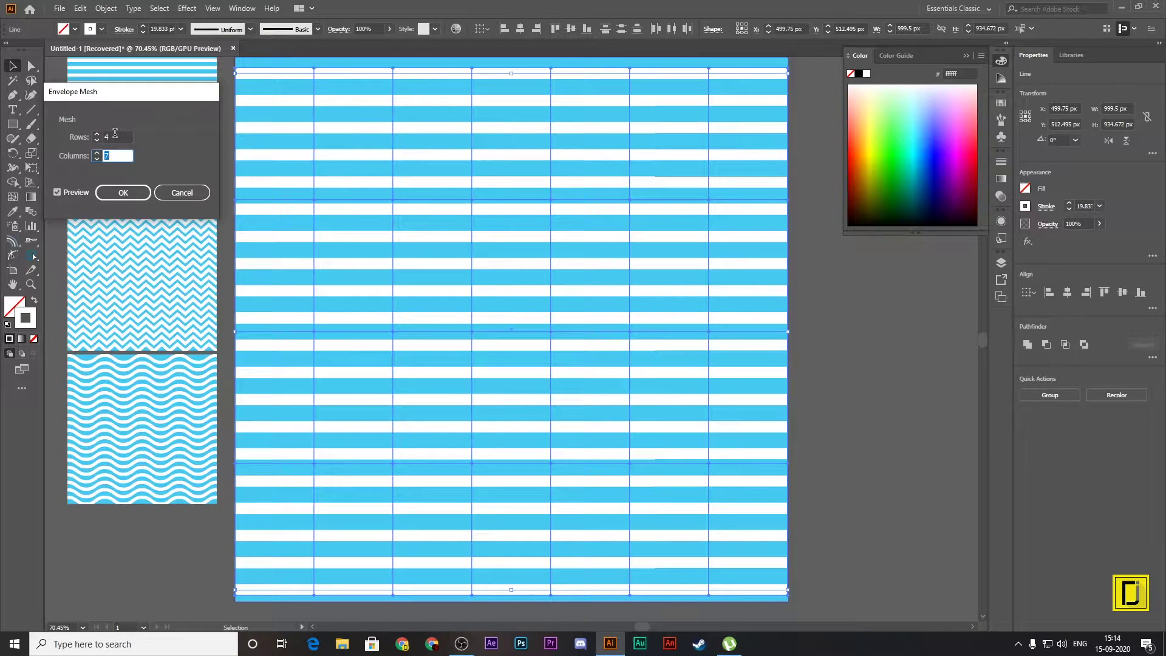
pyautogui.click(116, 136)
pyautogui.press('Up')
pyautogui.press('Up')
pyautogui.press('Up')
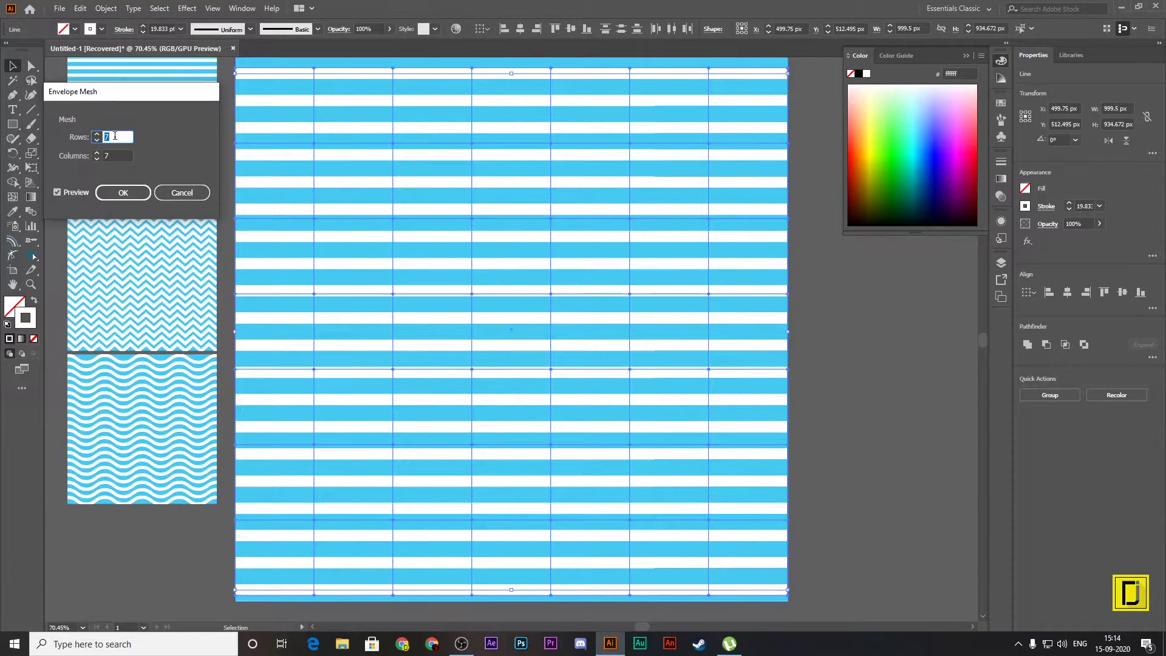
pyautogui.press('Up')
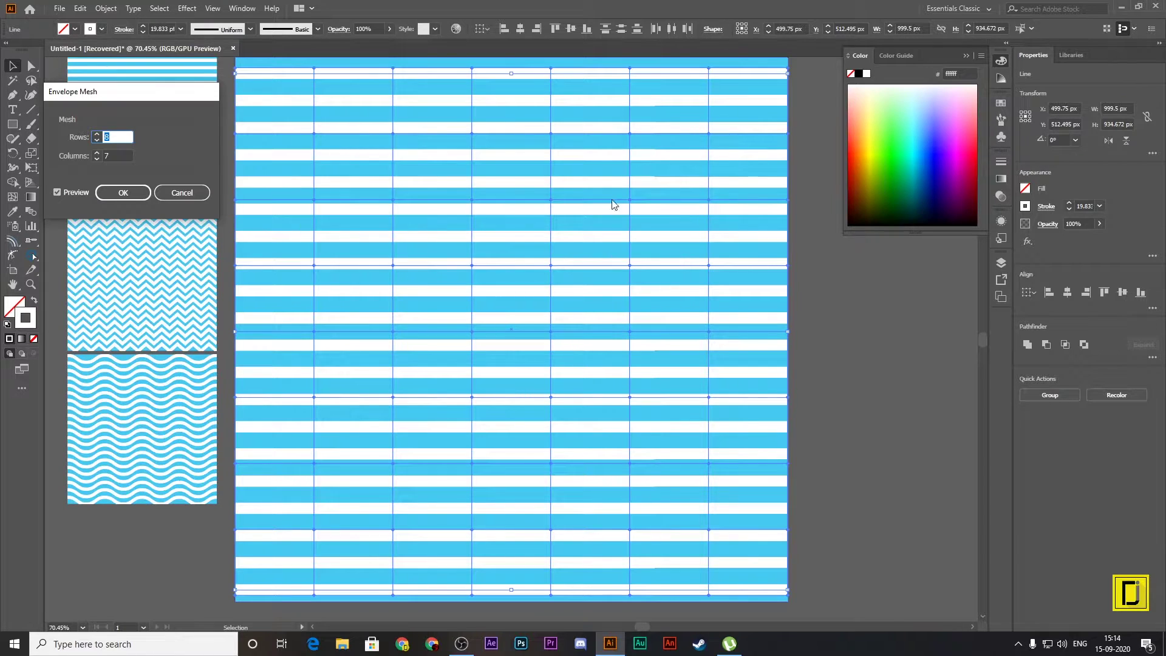
pyautogui.click(133, 191)
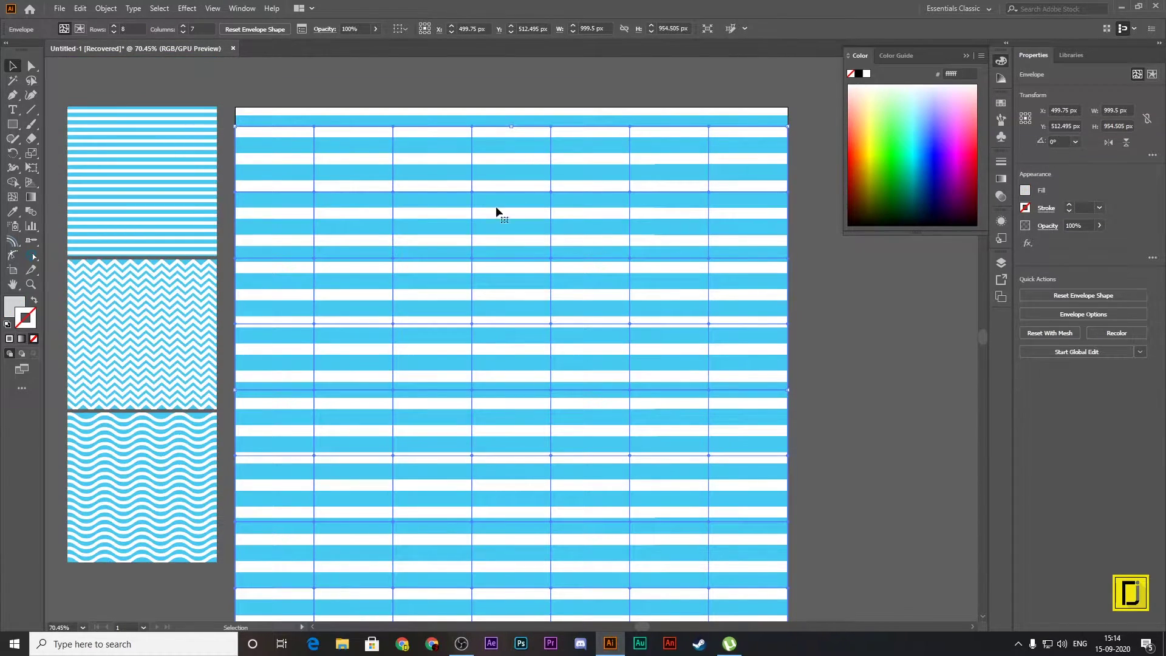
pyautogui.click(307, 110)
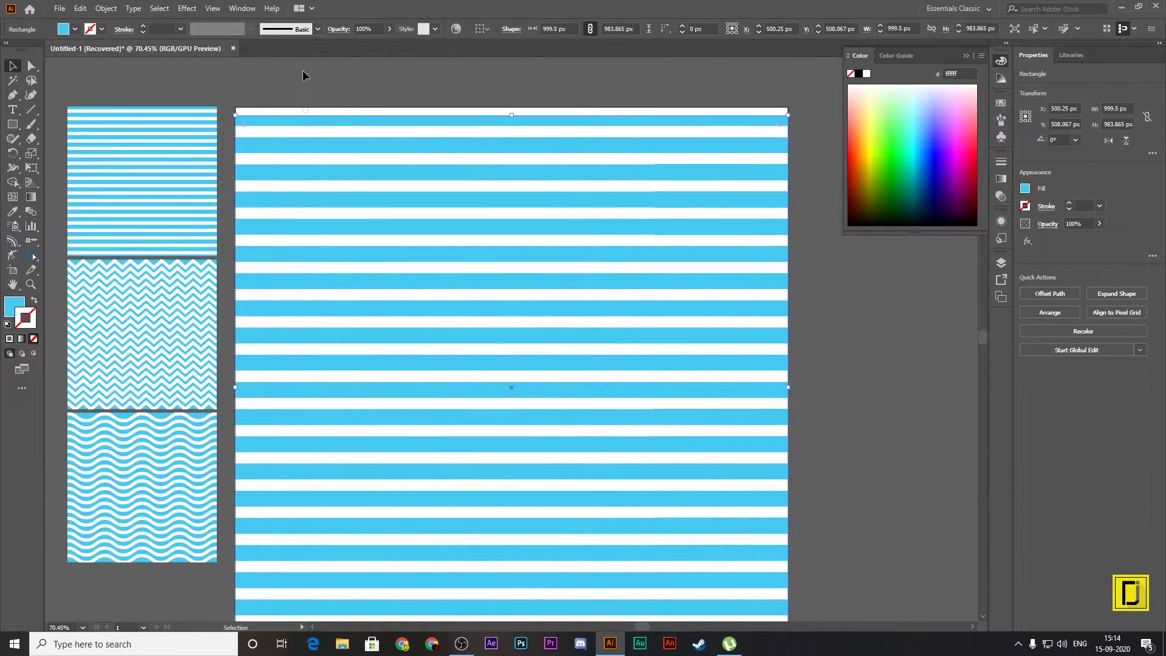
# Step: Select the blue background with the enveloped lines and nudge them up to the artboard top
pyautogui.click(311, 111)
pyautogui.scroll(-3, 666, 392)
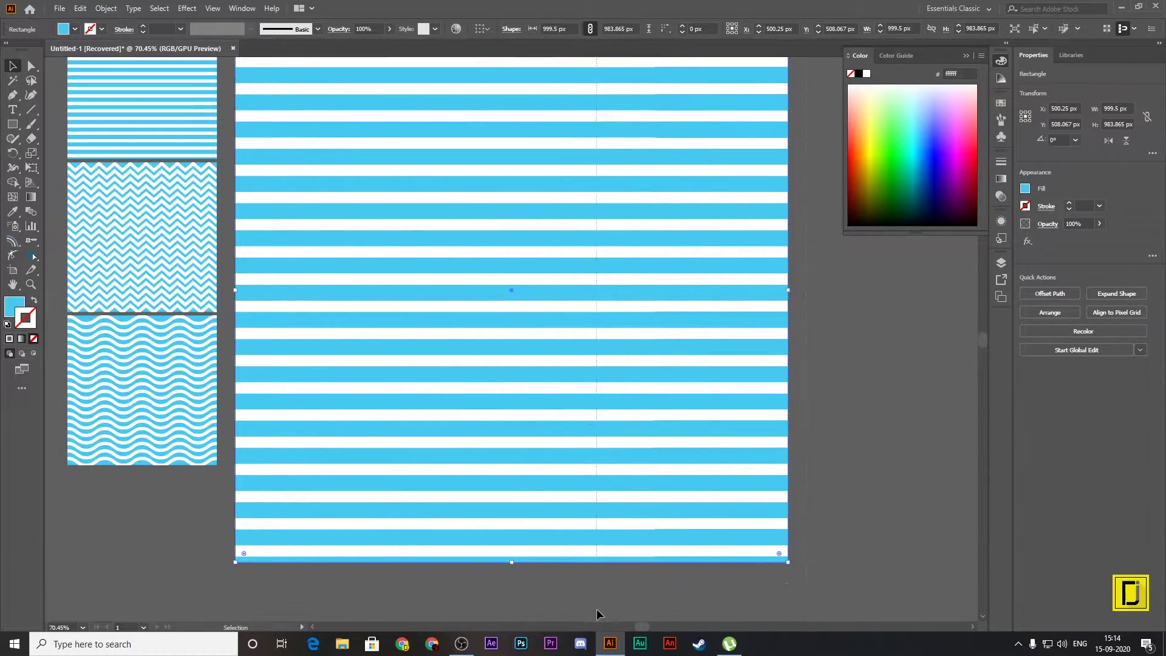
pyautogui.keyDown('shift'); pyautogui.click(576, 475); pyautogui.keyUp('shift')
pyautogui.moveTo(570, 454); pyautogui.dragTo(569, 440)
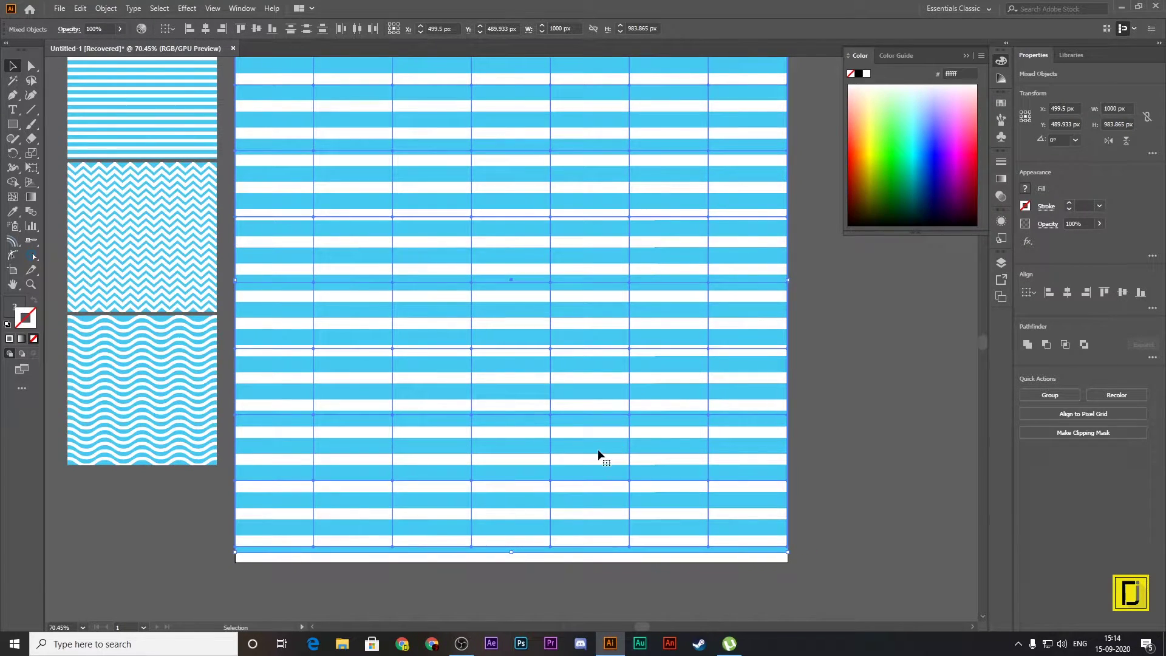
pyautogui.scroll(2, 597, 449)
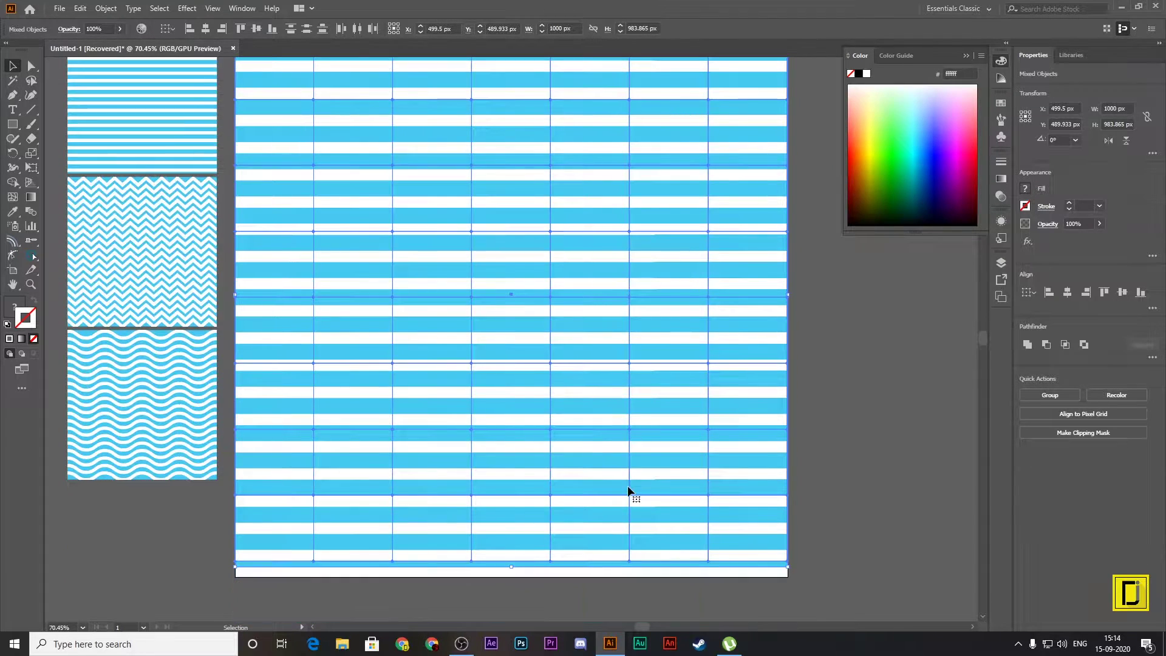
pyautogui.scroll(-3, 793, 565)
pyautogui.moveTo(788, 526); pyautogui.dragTo(799, 533)
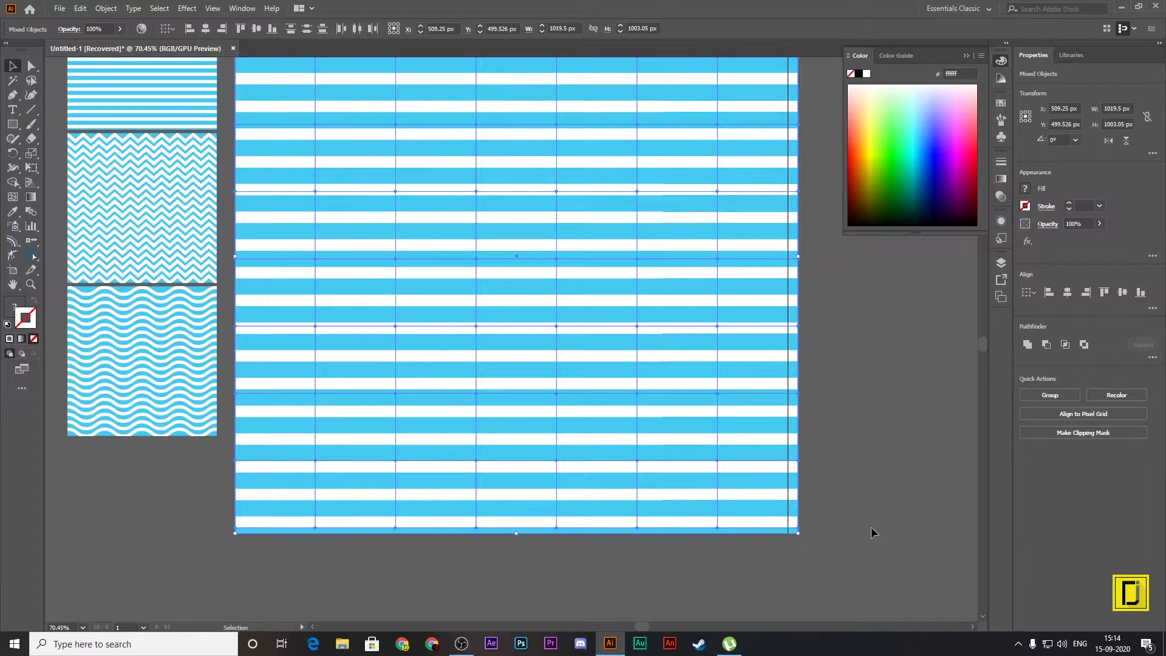
# Step: Envelope the stripes in an 8 × 7 mesh and stretch it to about 1037 × 991 px
pyautogui.hotkey('ctrl', 'alt', 'm')
pyautogui.scroll(8, 878, 516)
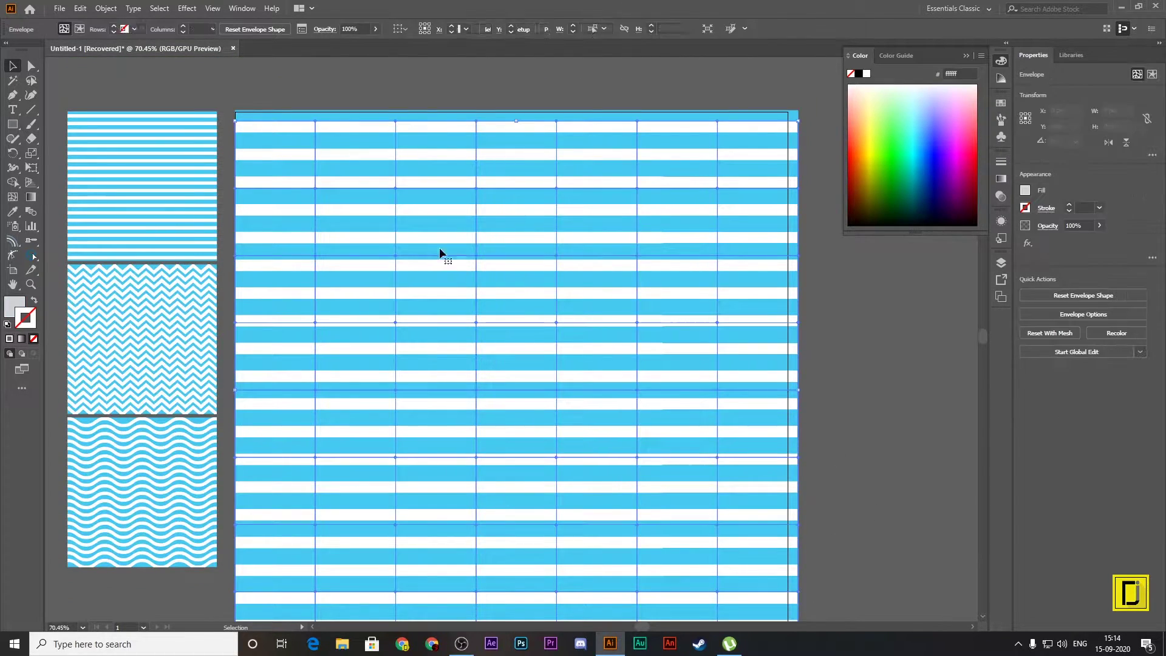
pyautogui.moveTo(235, 120); pyautogui.dragTo(224, 111)
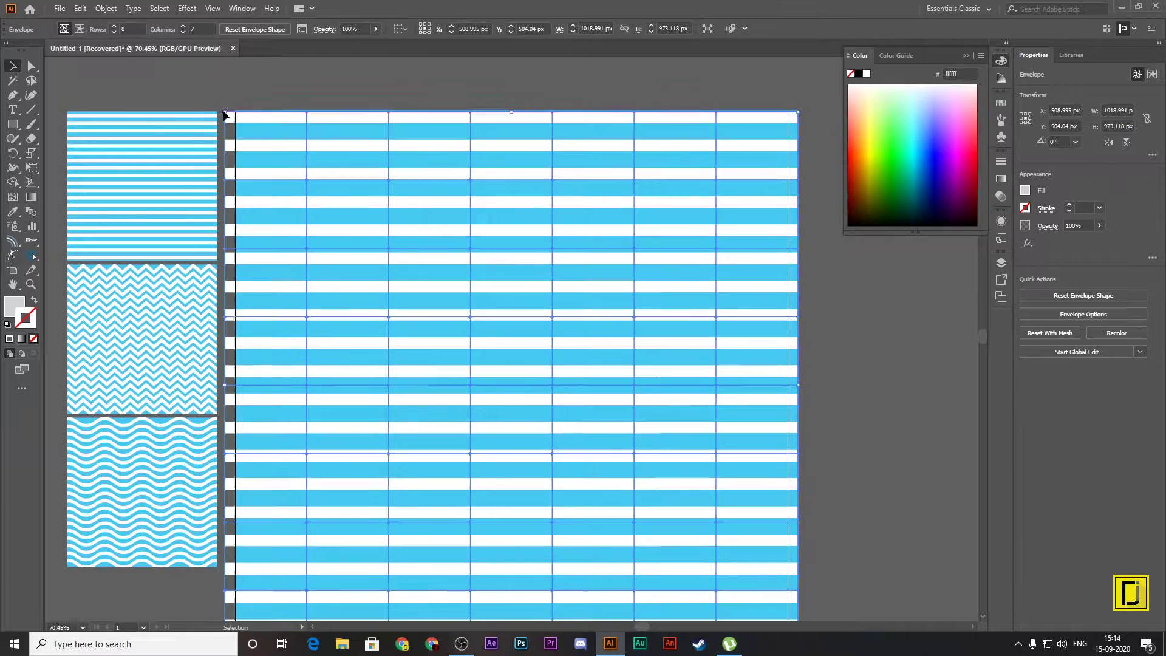
pyautogui.click(915, 363)
pyautogui.scroll(-2, 409, 184)
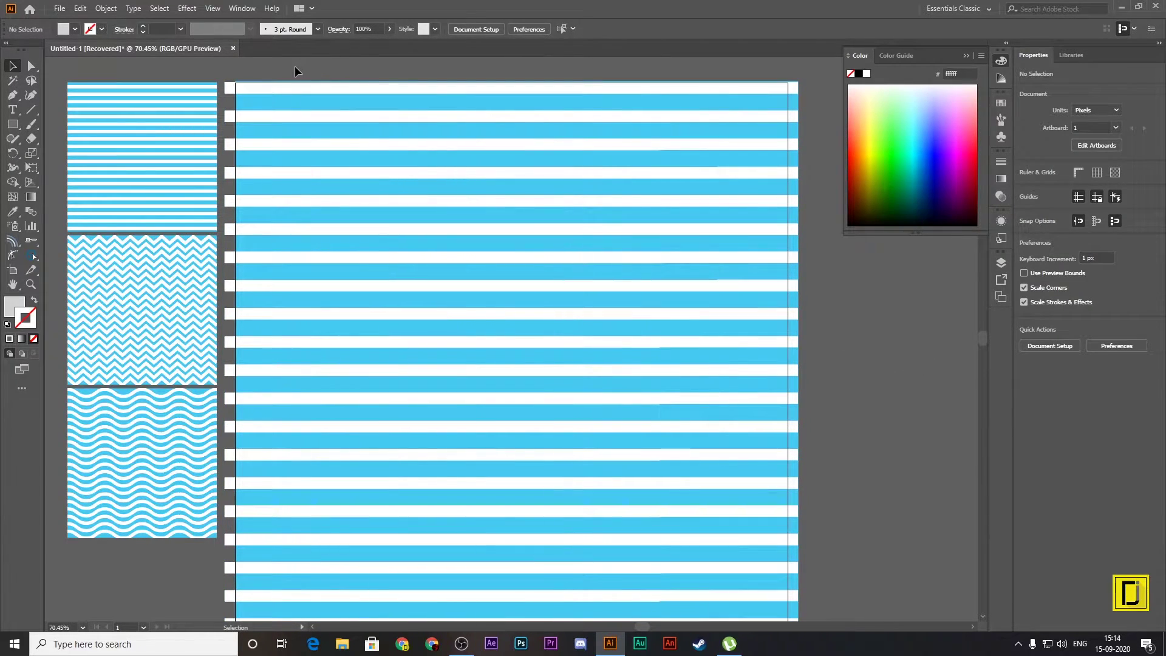
# Step: Raise a column of mesh points to bump the stripes, undoing a trial dip
pyautogui.press('a')
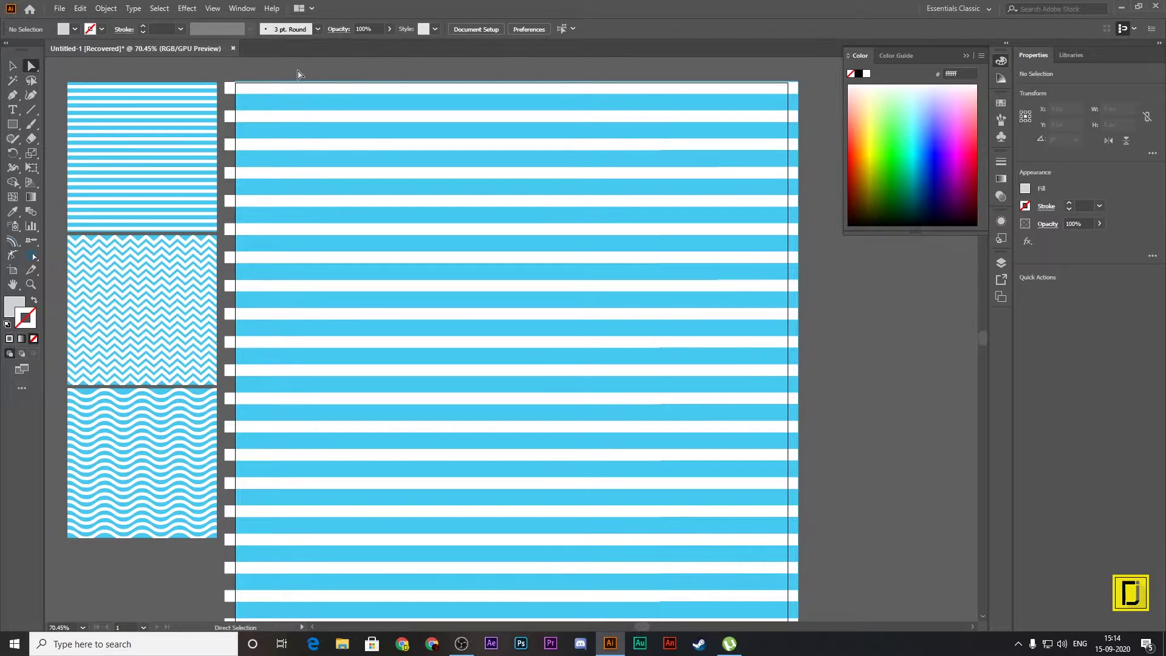
pyautogui.scroll(-2, 347, 489)
pyautogui.scroll(-3, 330, 601)
pyautogui.moveTo(306, 493); pyautogui.dragTo(304, 520)
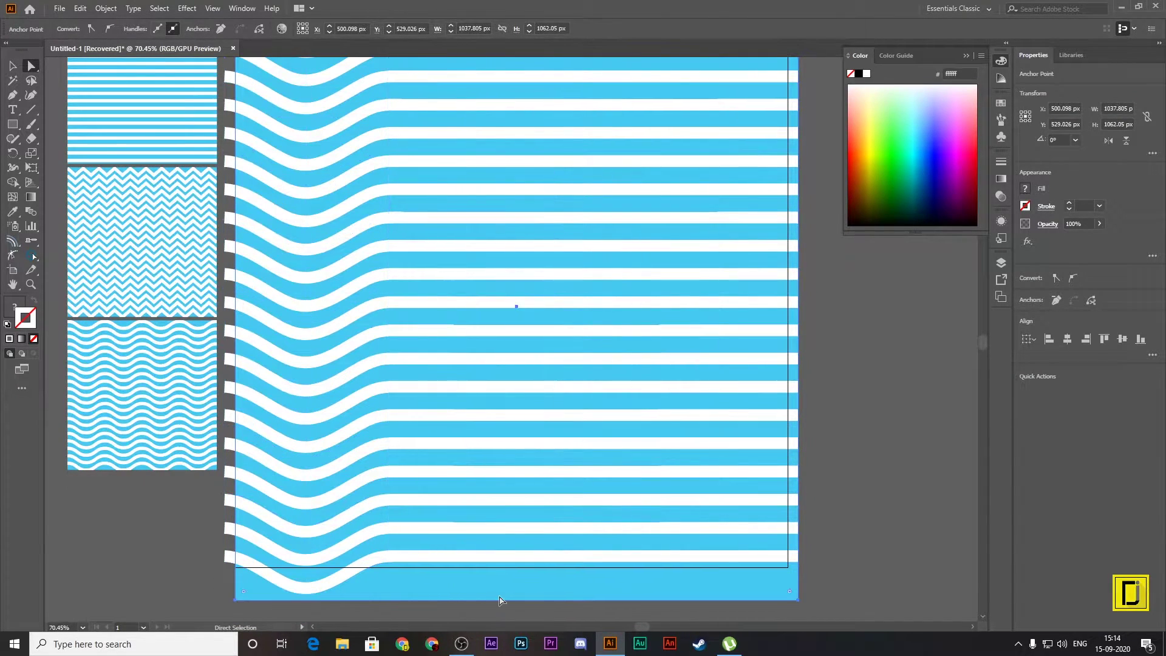
pyautogui.scroll(3, 508, 516)
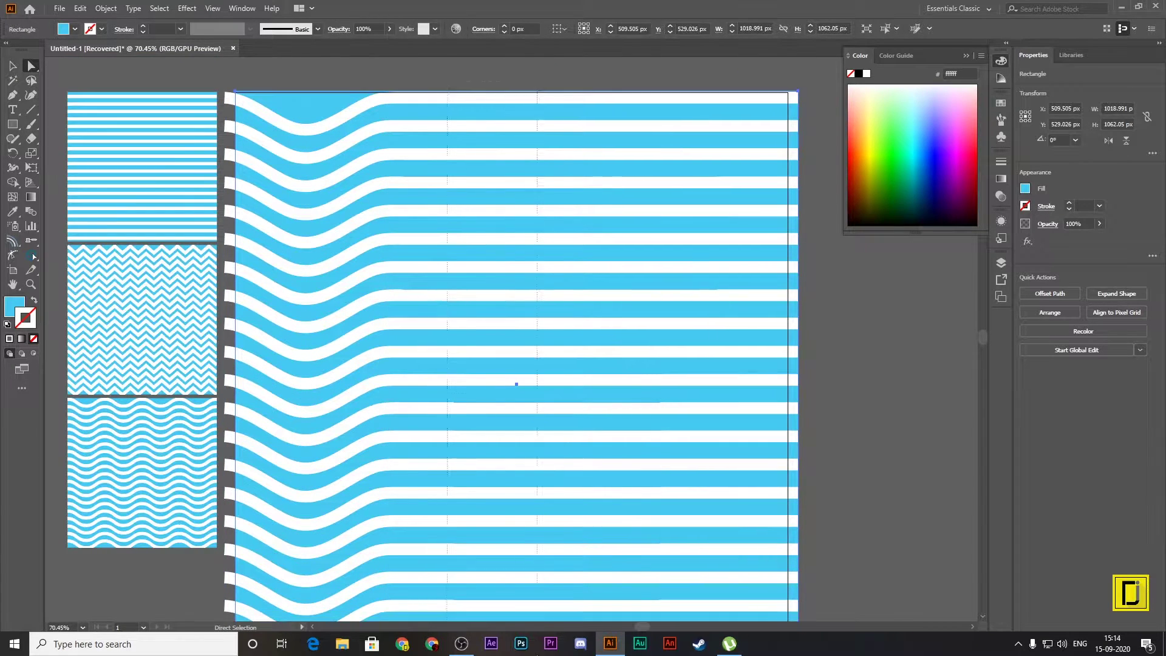
pyautogui.scroll(-3, 509, 620)
pyautogui.click(509, 621)
pyautogui.moveTo(468, 380); pyautogui.dragTo(469, 344)
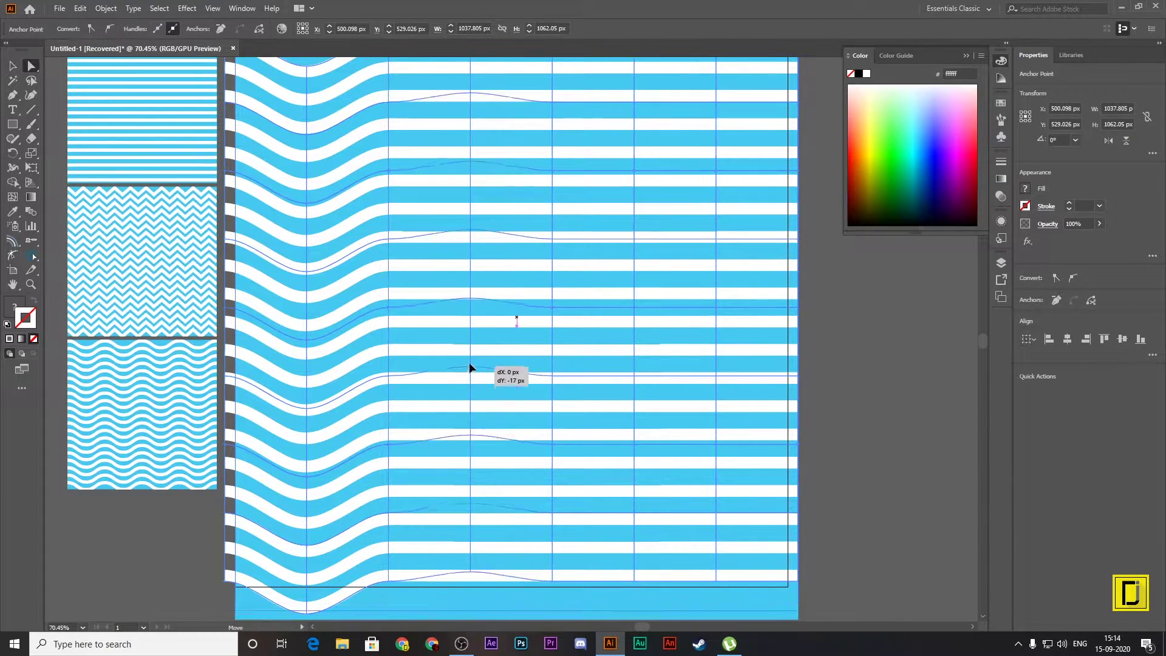
pyautogui.scroll(3, 659, 410)
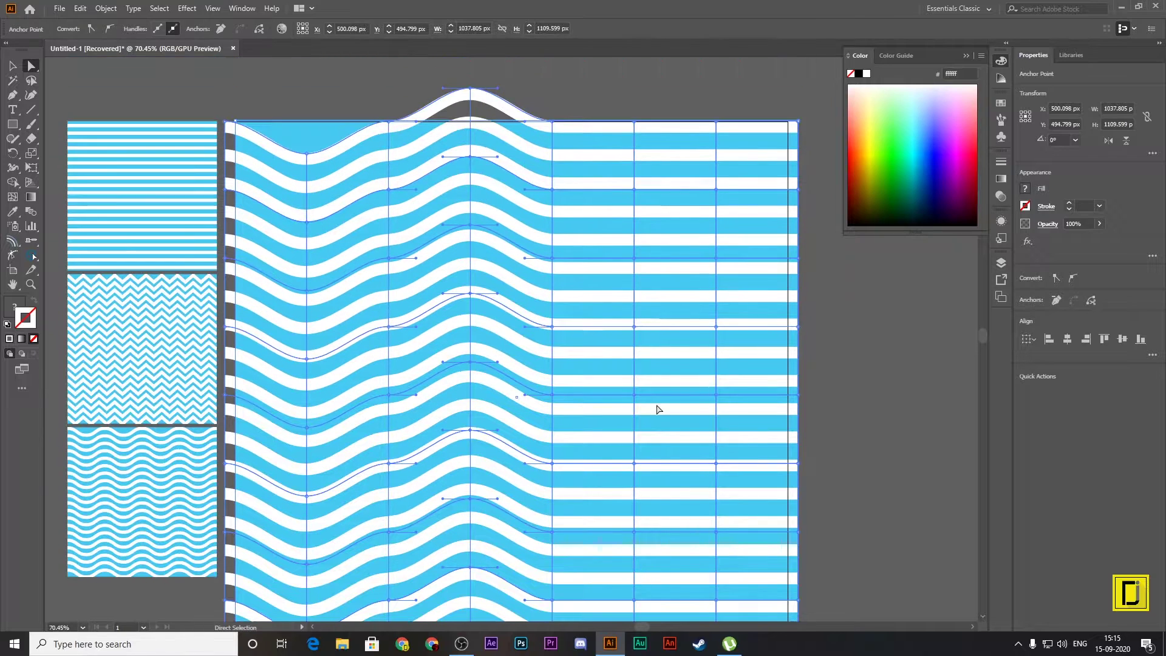
pyautogui.scroll(-3, 690, 611)
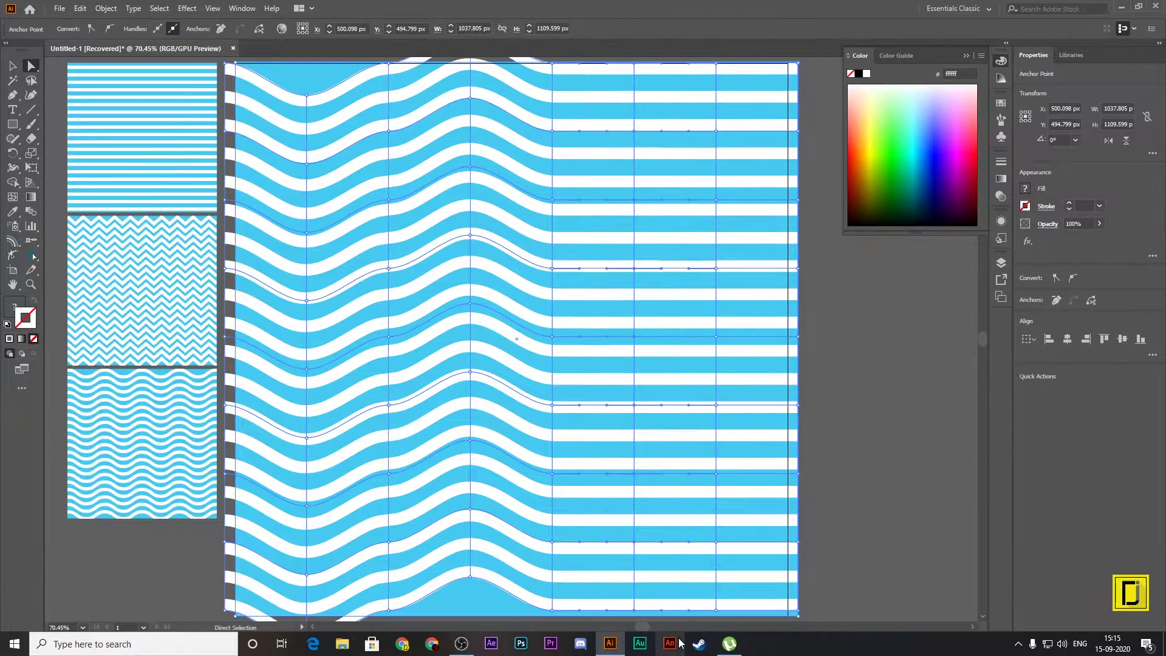
pyautogui.moveTo(635, 480); pyautogui.dragTo(636, 533)
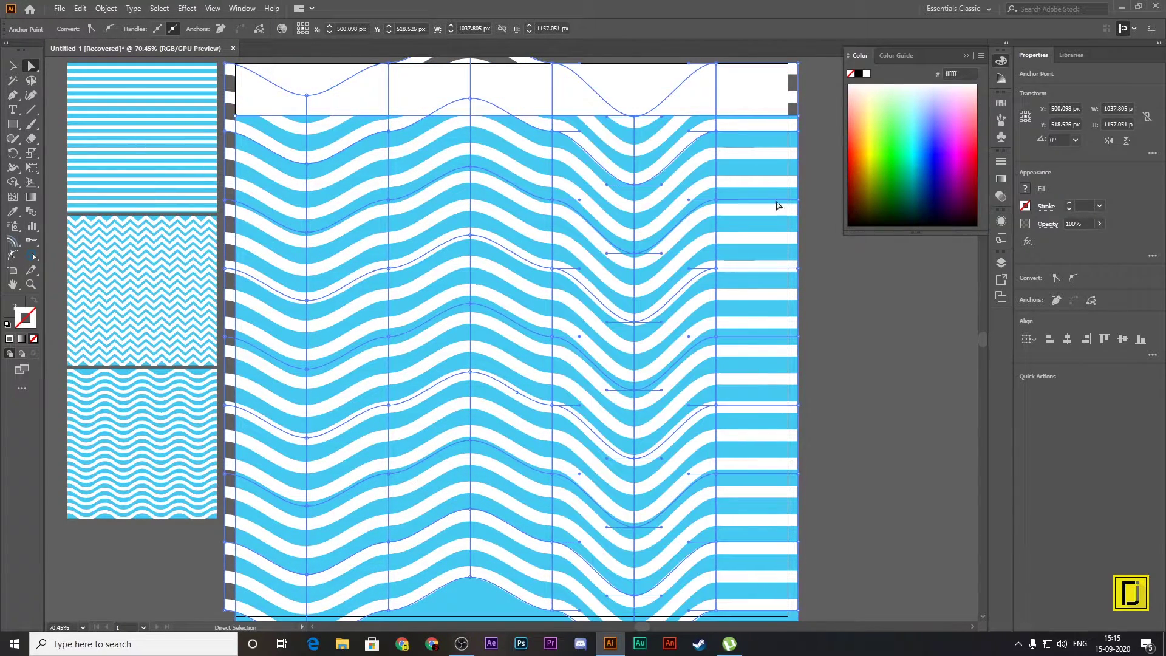
pyautogui.hotkey('ctrl', 'z')
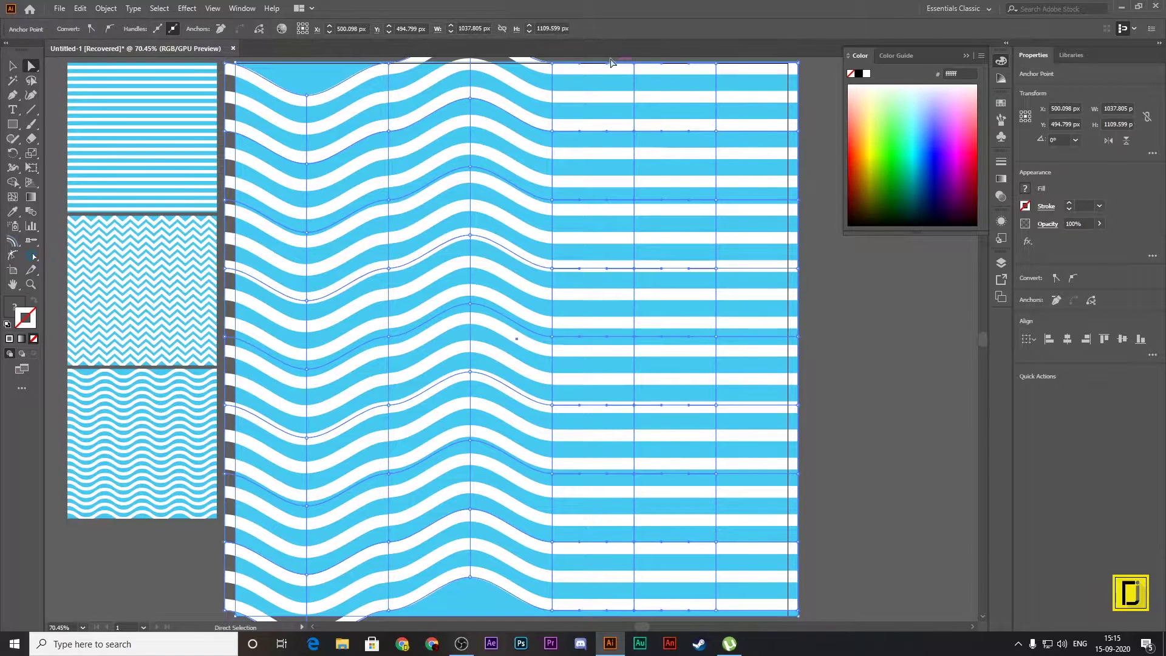
# Step: Pull the right-side mesh points down and adjust them into broad rolling waves
pyautogui.click(627, 61)
pyautogui.scroll(3, 628, 61)
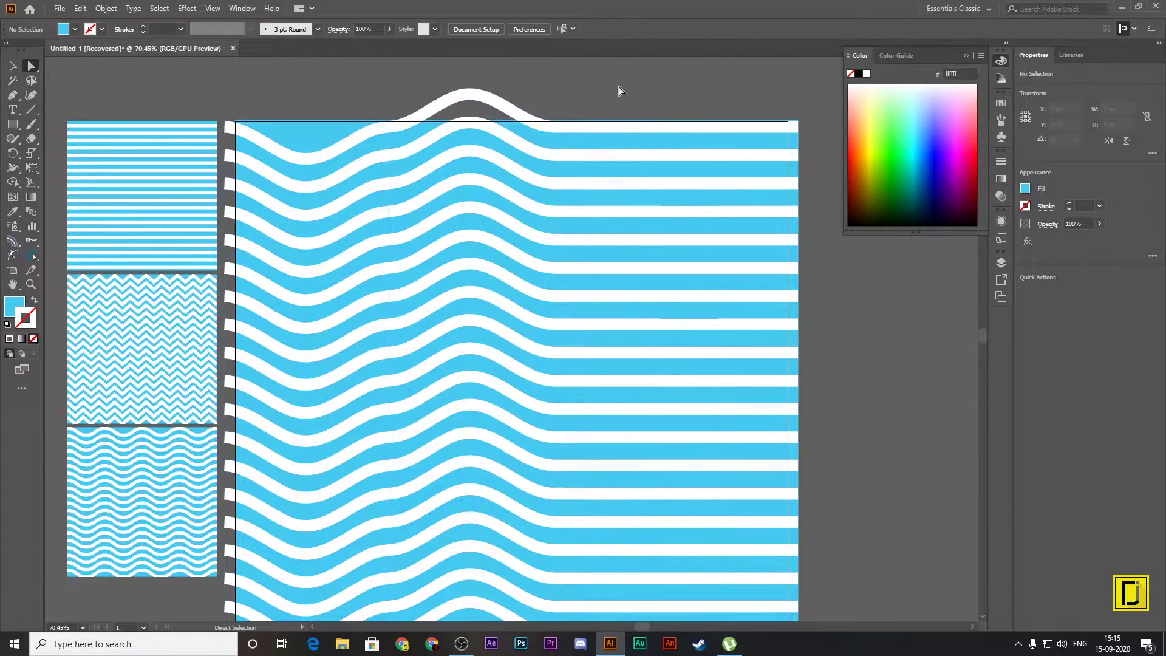
pyautogui.scroll(-7, 659, 325)
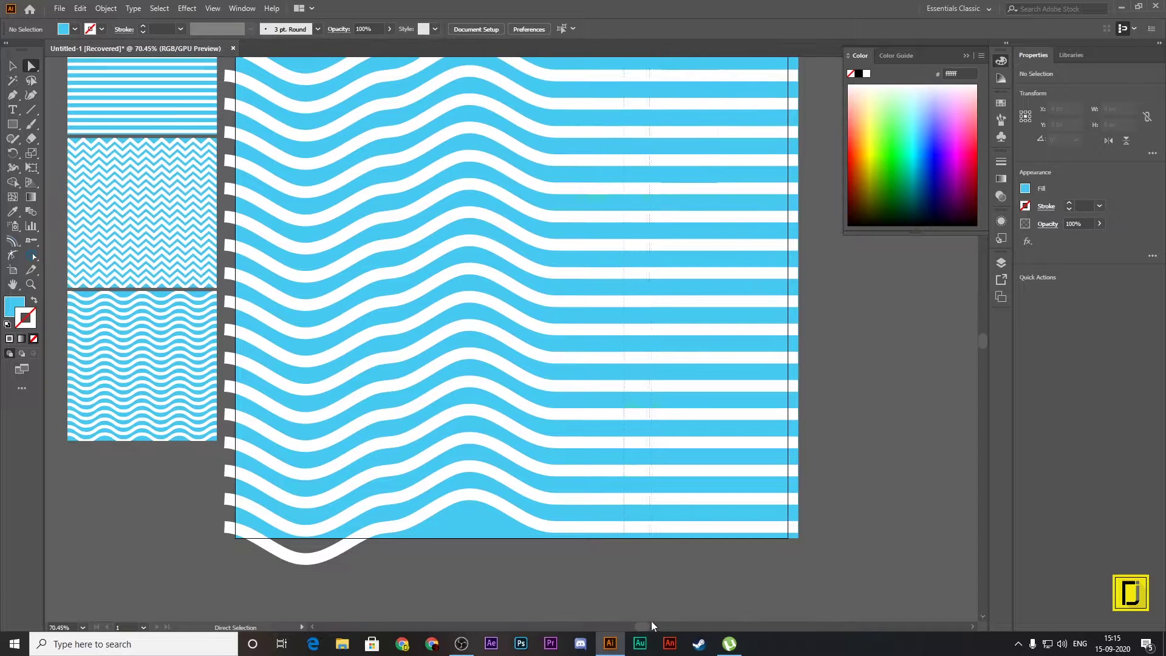
pyautogui.hotkey('ctrl', 'a')
pyautogui.moveTo(633, 464); pyautogui.dragTo(633, 494)
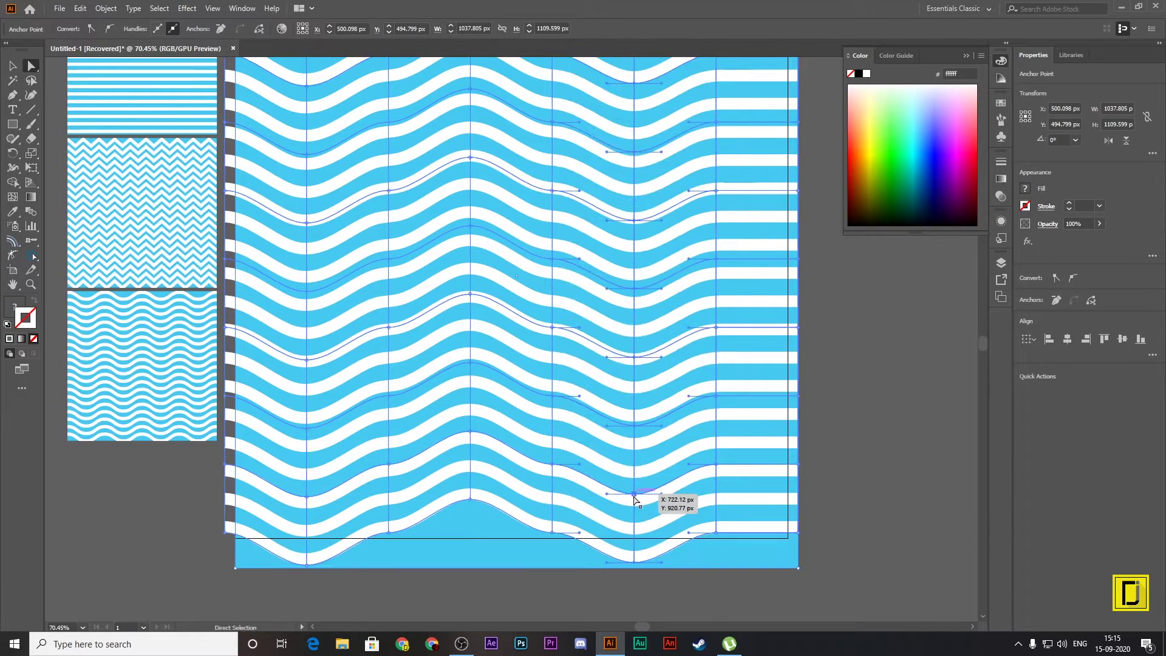
pyautogui.click(870, 520)
pyautogui.scroll(8, 869, 520)
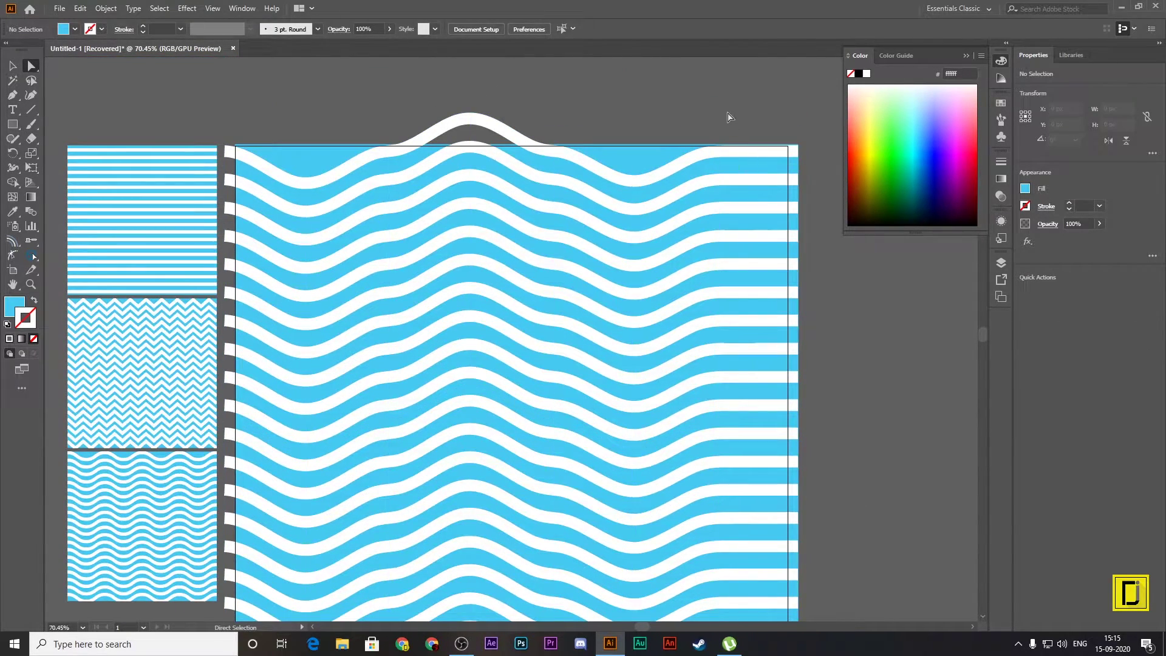
pyautogui.scroll(-4, 740, 488)
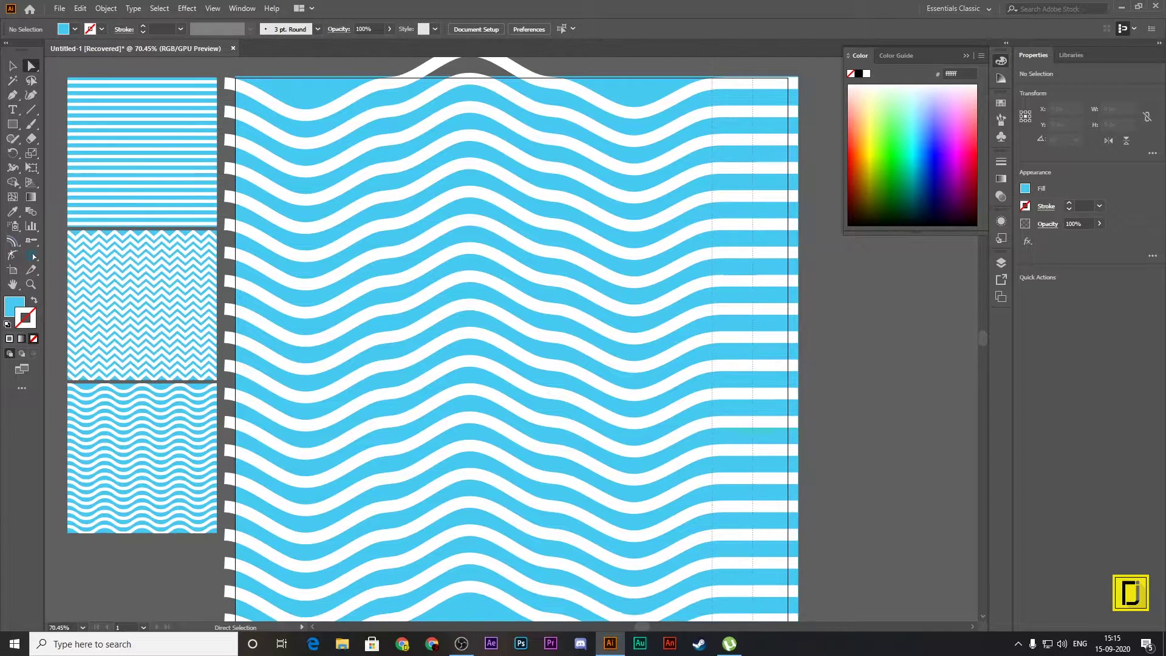
pyautogui.hotkey('ctrl', 'a')
pyautogui.moveTo(714, 555); pyautogui.dragTo(723, 517)
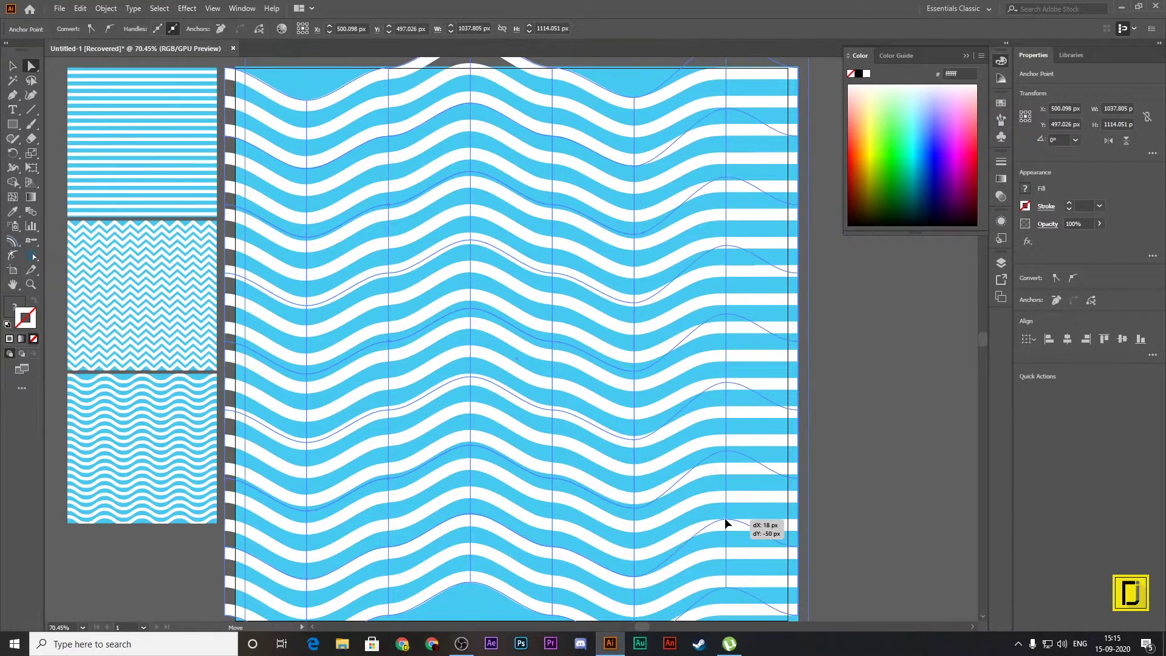
pyautogui.click(869, 551)
pyautogui.scroll(-3, 869, 551)
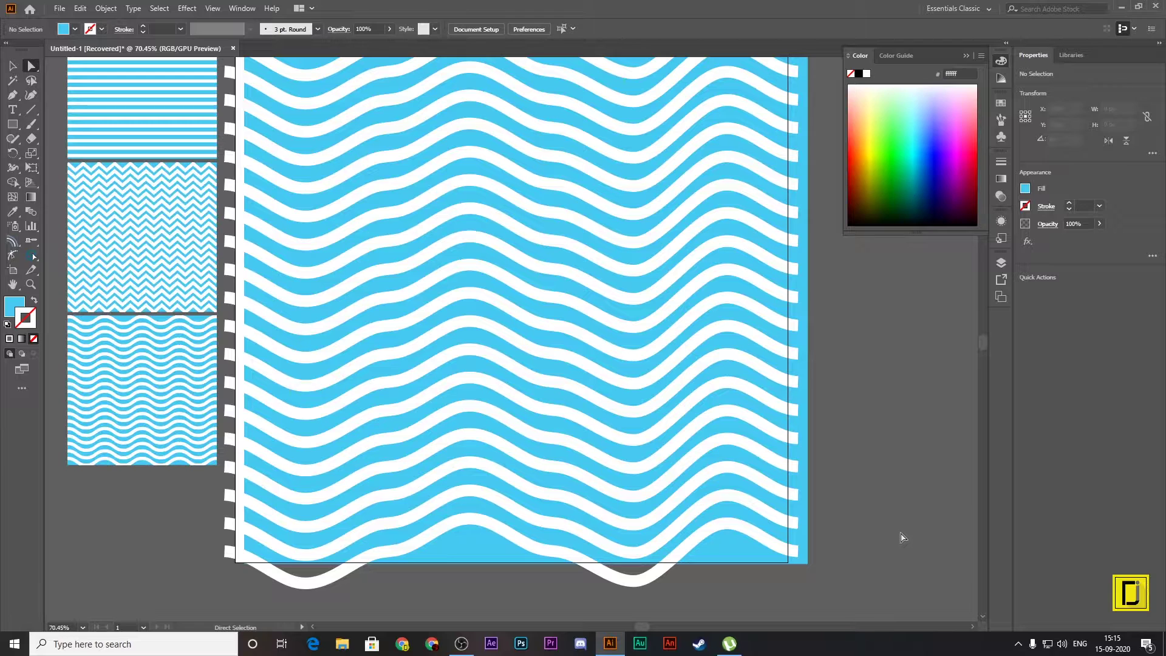
# Step: Draw a 1000 × 1000 px square over the wavy stripes and clip the waves to it
pyautogui.scroll(3, 887, 527)
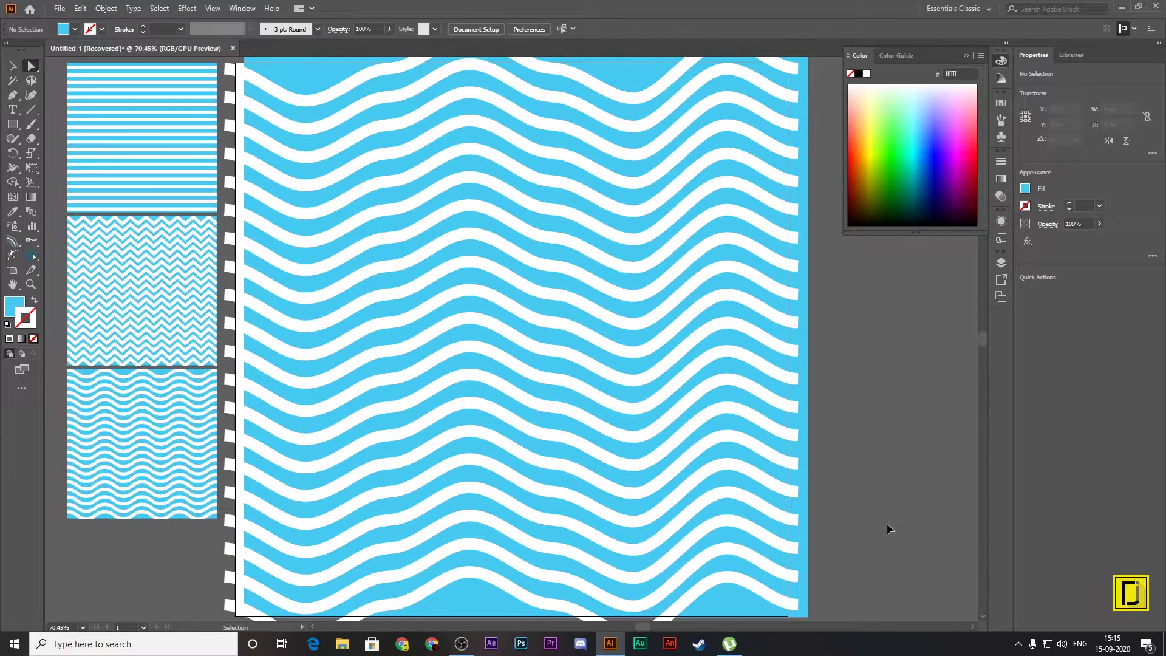
pyautogui.press('m')
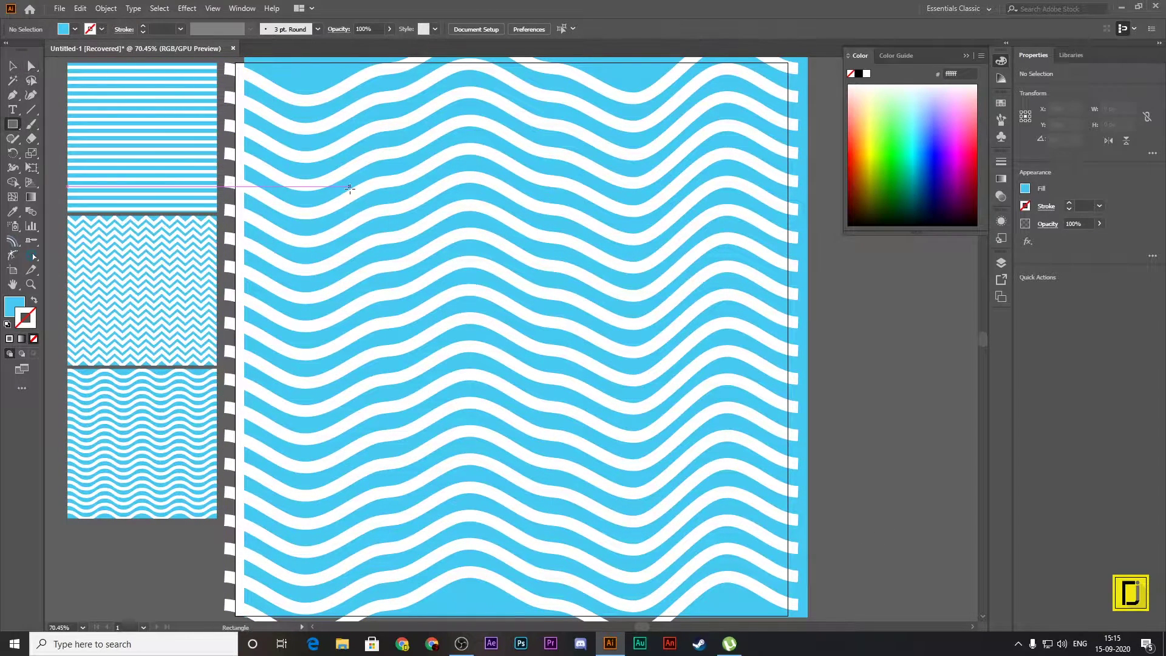
pyautogui.click(323, 175)
pyautogui.click(41, 85)
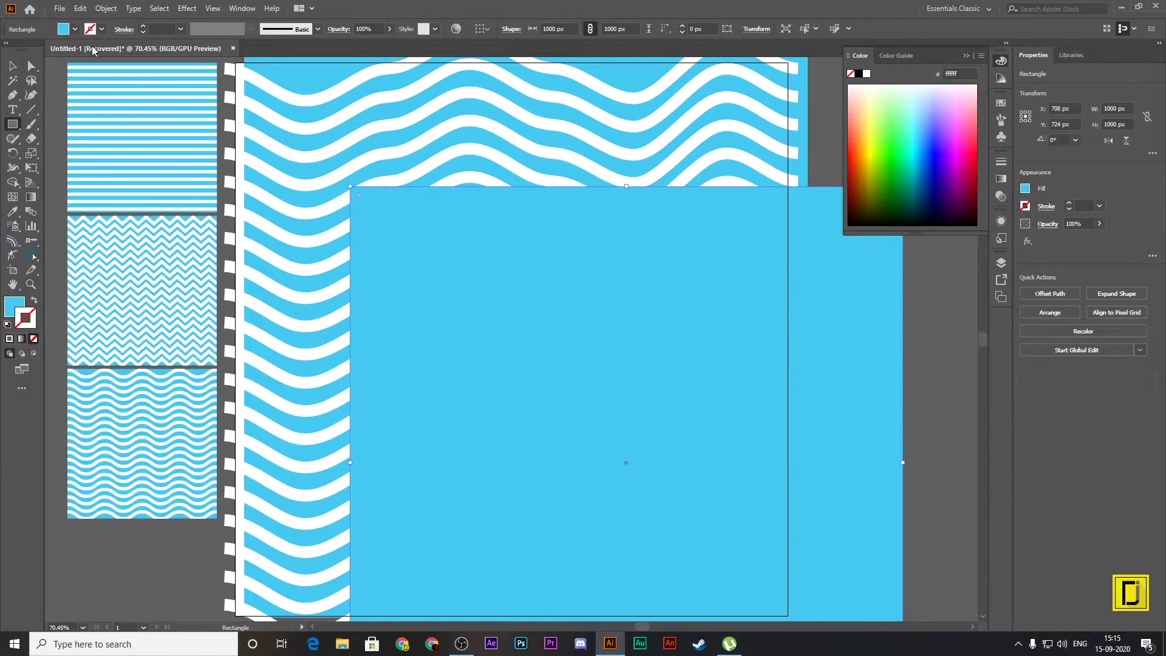
pyautogui.click(15, 65)
pyautogui.moveTo(492, 243); pyautogui.dragTo(413, 213)
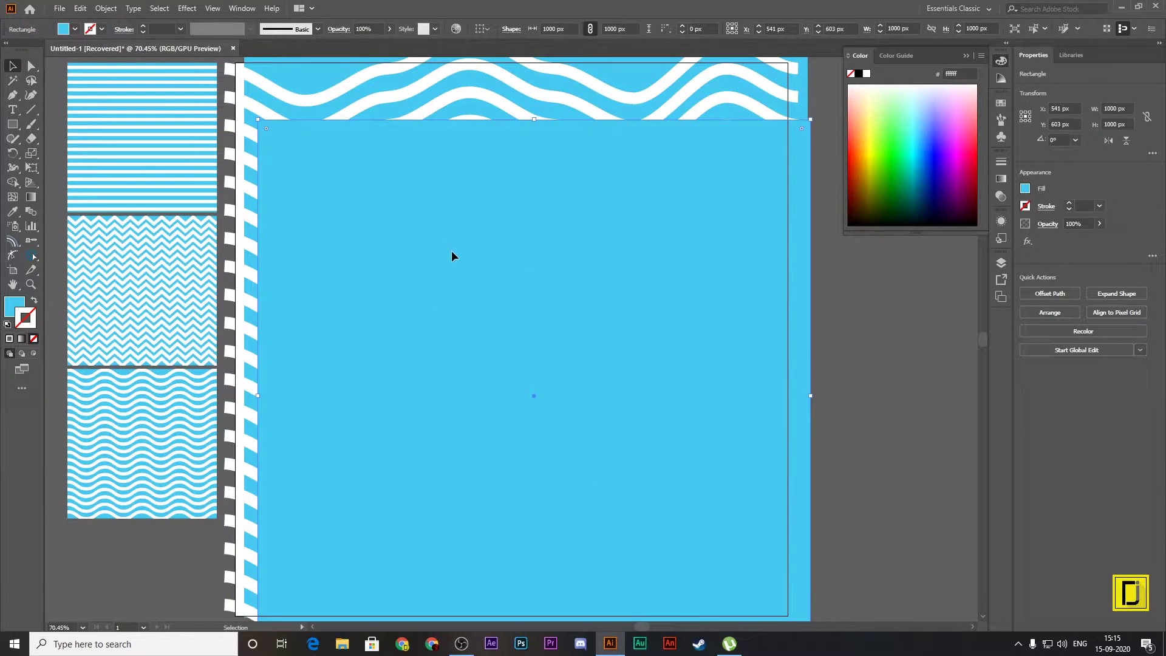
pyautogui.moveTo(451, 250); pyautogui.dragTo(440, 198)
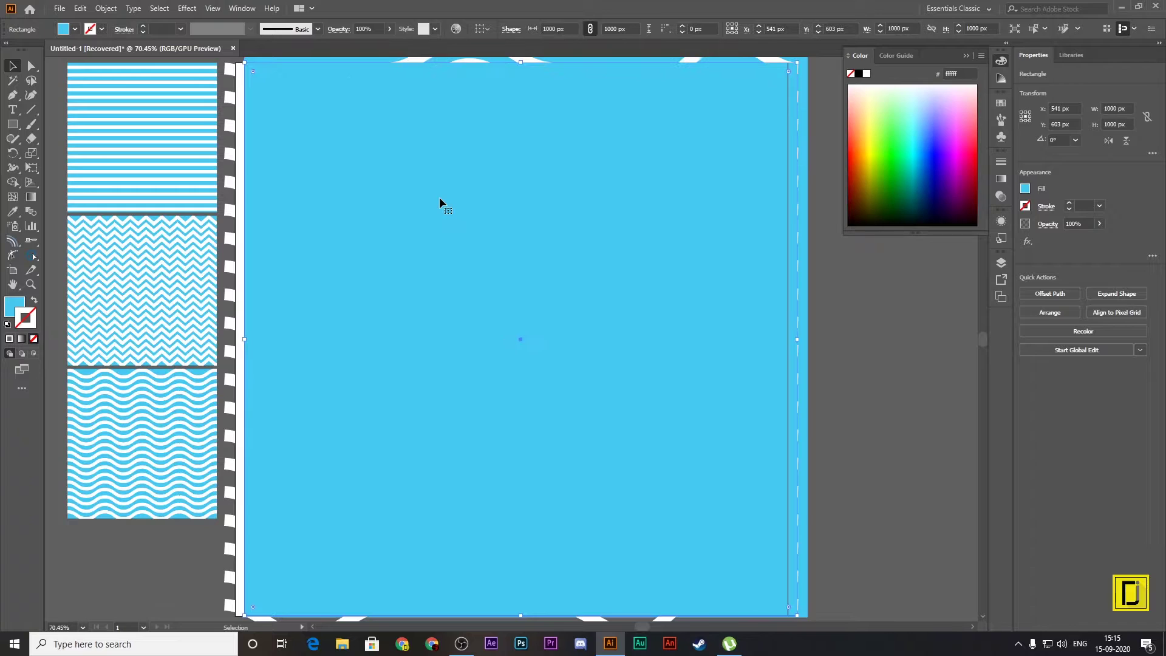
pyautogui.moveTo(884, 361); pyautogui.dragTo(610, 500)
pyautogui.rightClick(614, 499)
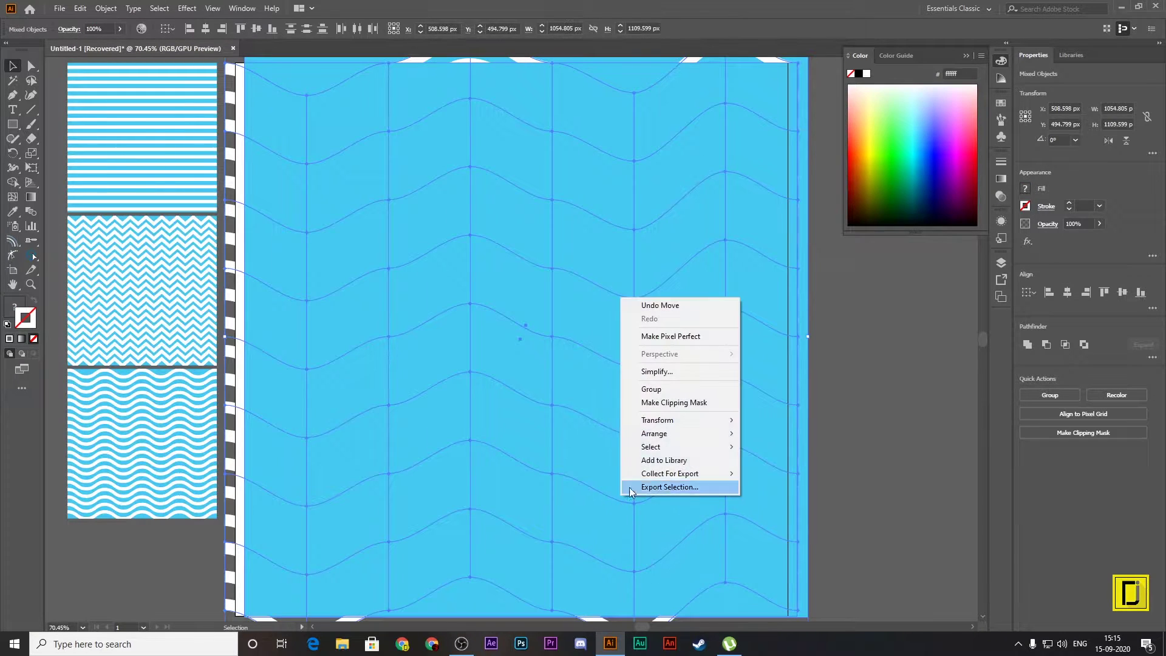
pyautogui.click(696, 400)
pyautogui.click(902, 478)
# Step: Shift the waves about 75 px left inside the clipping square
pyautogui.scroll(2, 877, 478)
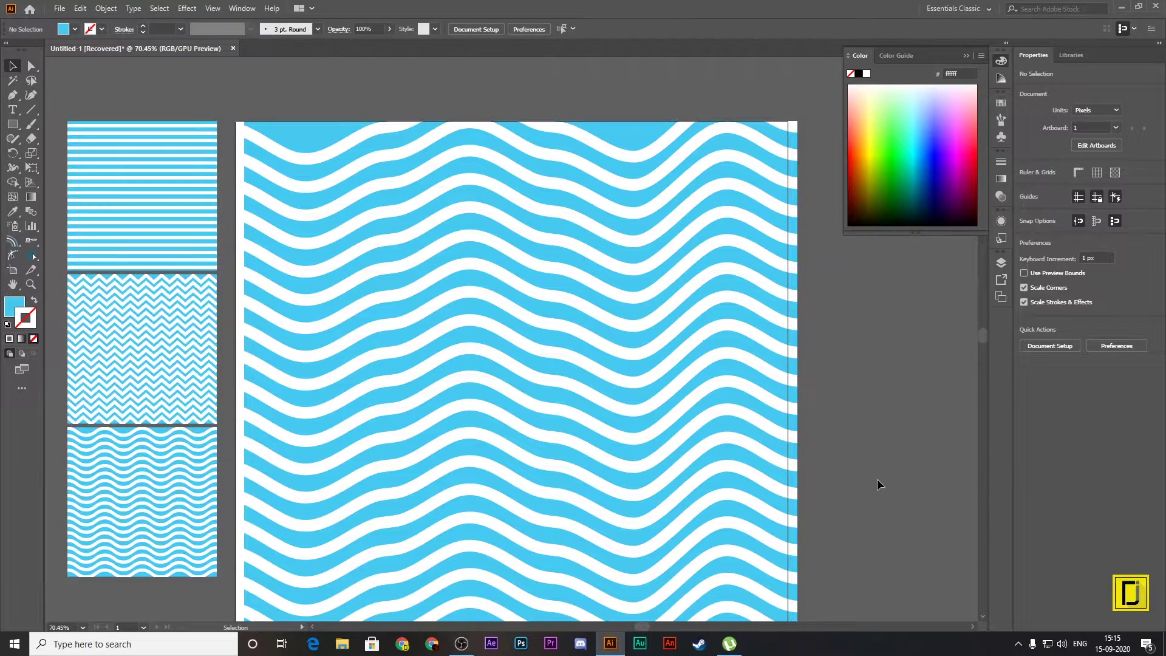
pyautogui.click(559, 411)
pyautogui.doubleClick(558, 404)
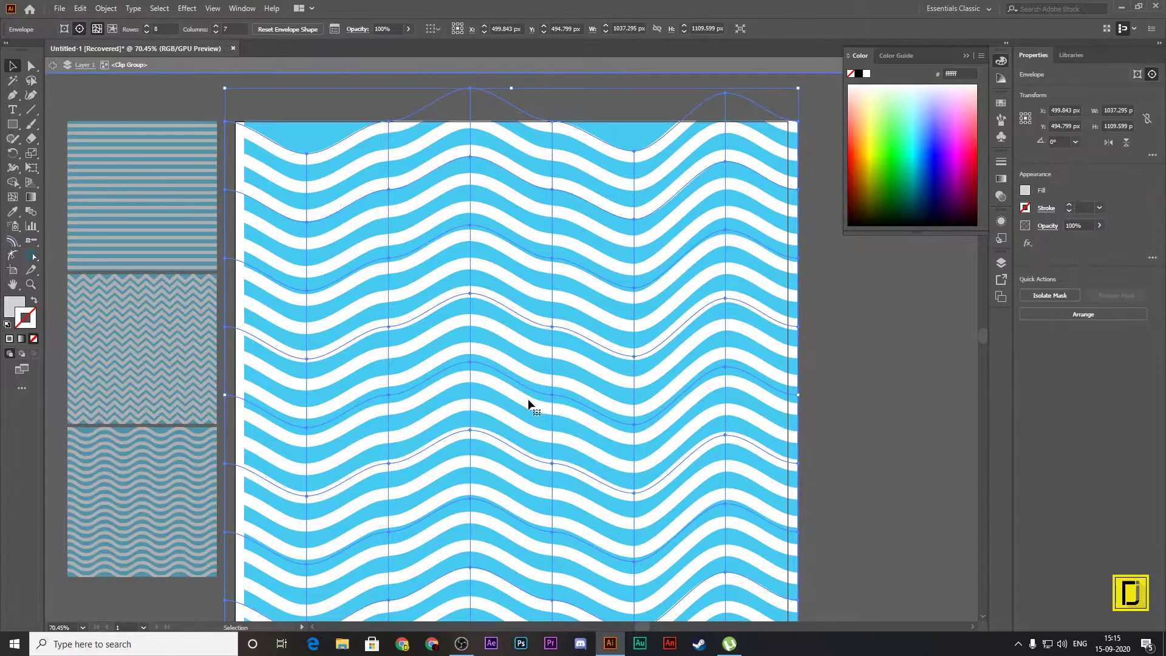
pyautogui.moveTo(521, 396); pyautogui.dragTo(549, 405)
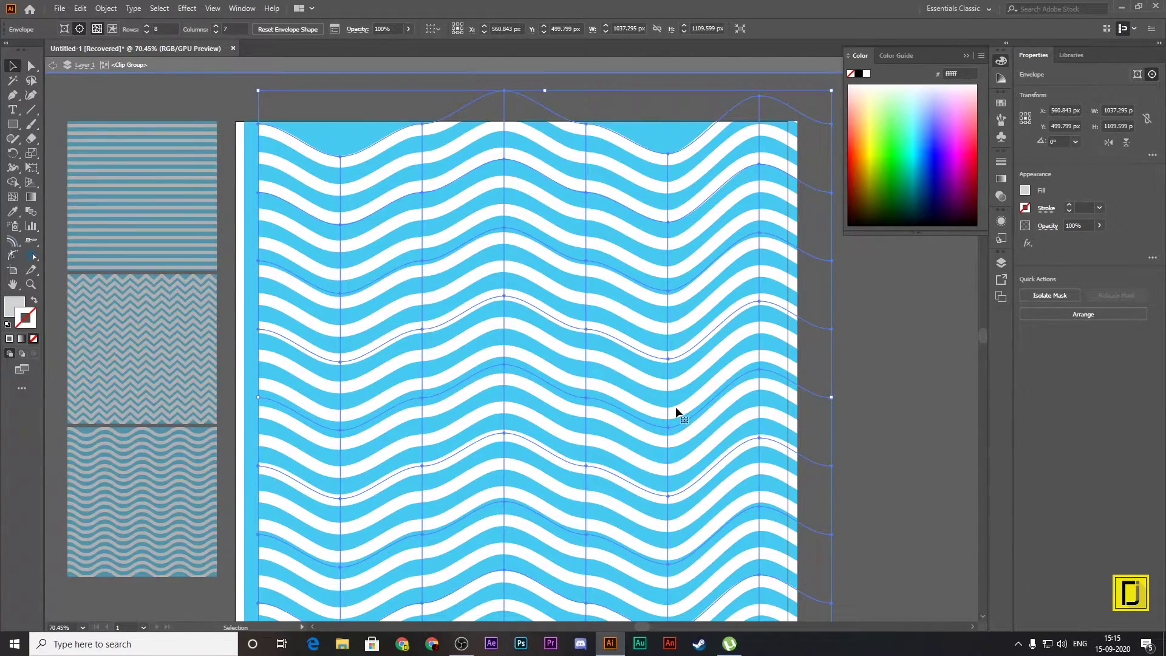
pyautogui.moveTo(675, 406); pyautogui.dragTo(639, 408)
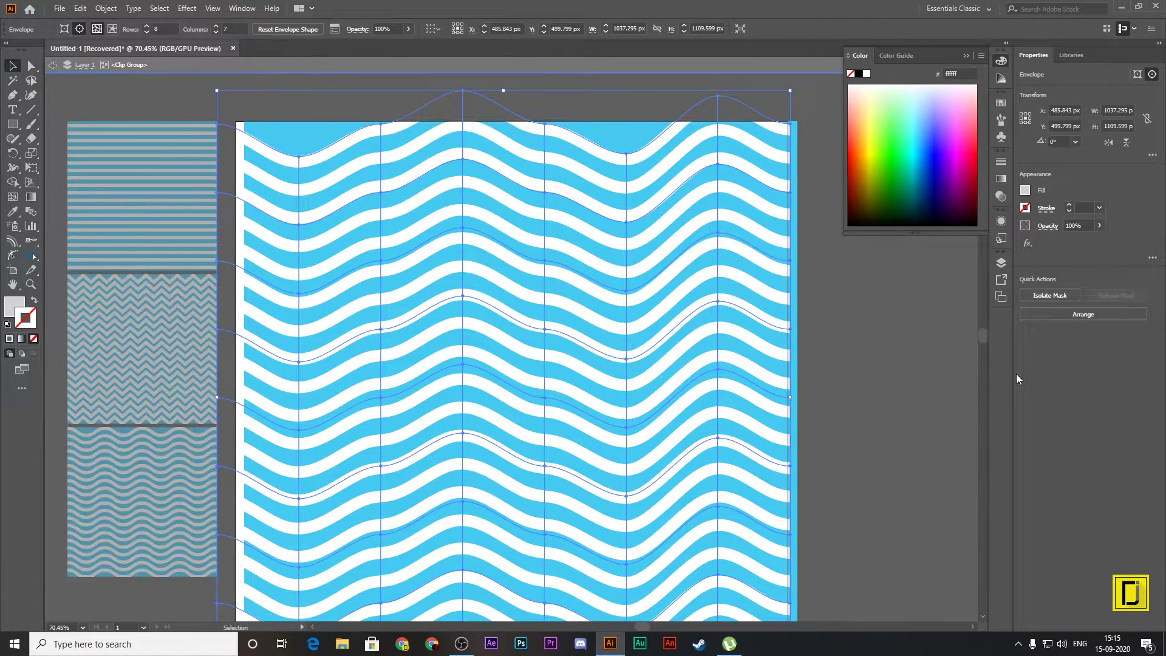
pyautogui.scroll(-1, 838, 400)
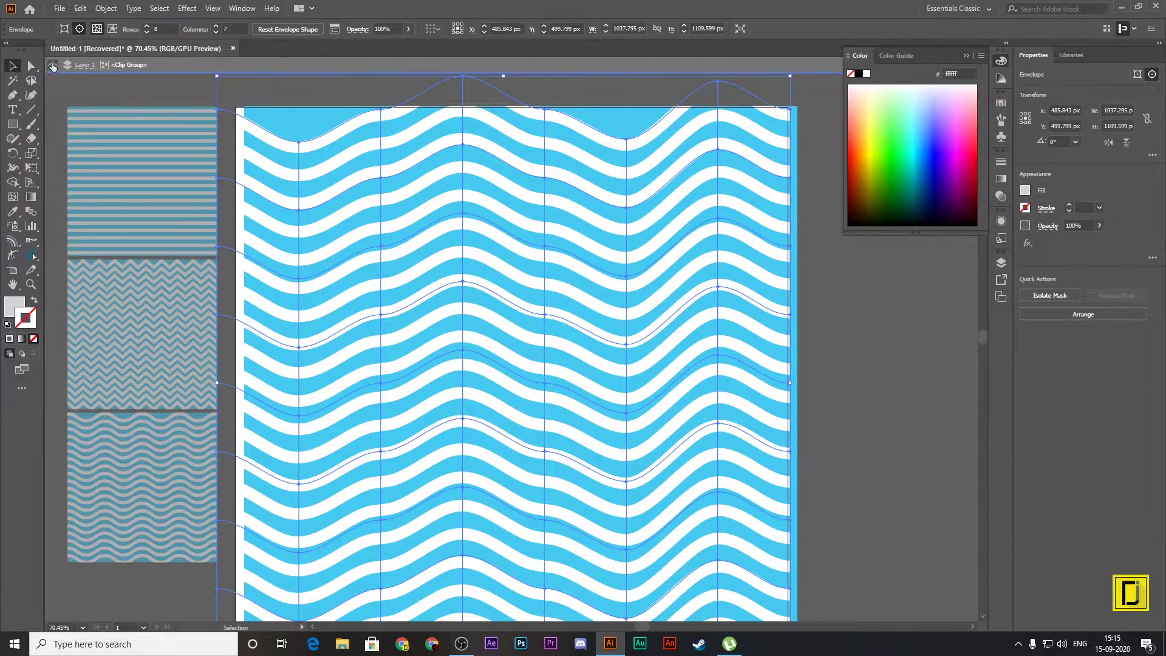
pyautogui.click(52, 66)
# Step: Shrink the clipped wave square to 517 px, centre it, and widen the waves slightly
pyautogui.moveTo(512, 261)
pyautogui.mouseDown()
pyautogui.moveTo(488, 281)
pyautogui.moveTo(441, 255)
pyautogui.mouseUp()
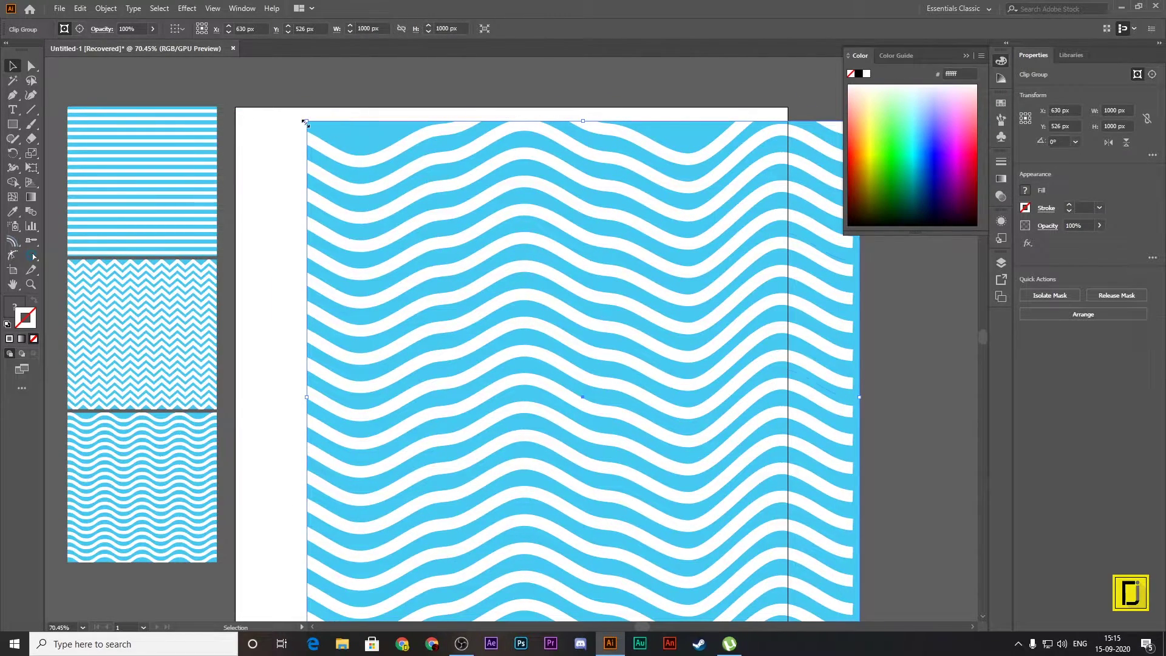
pyautogui.moveTo(305, 123); pyautogui.dragTo(572, 385)
pyautogui.moveTo(692, 472)
pyautogui.mouseDown()
pyautogui.moveTo(515, 402)
pyautogui.moveTo(493, 372)
pyautogui.mouseUp()
pyautogui.doubleClick(501, 389)
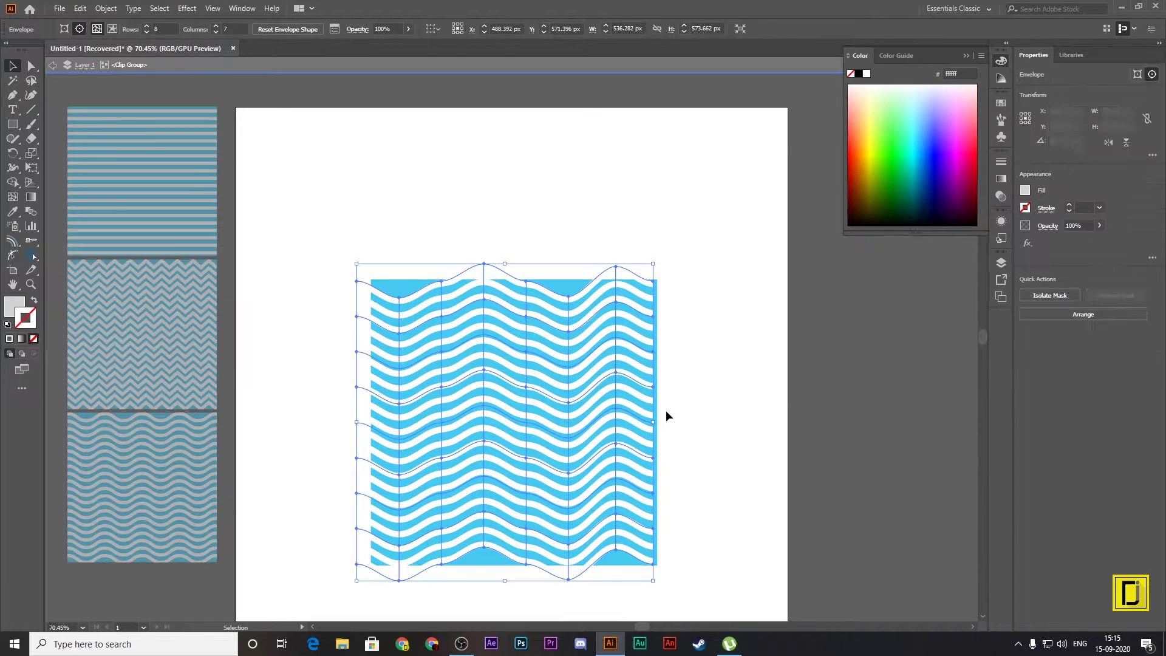
pyautogui.moveTo(653, 421); pyautogui.dragTo(663, 421)
pyautogui.click(719, 453)
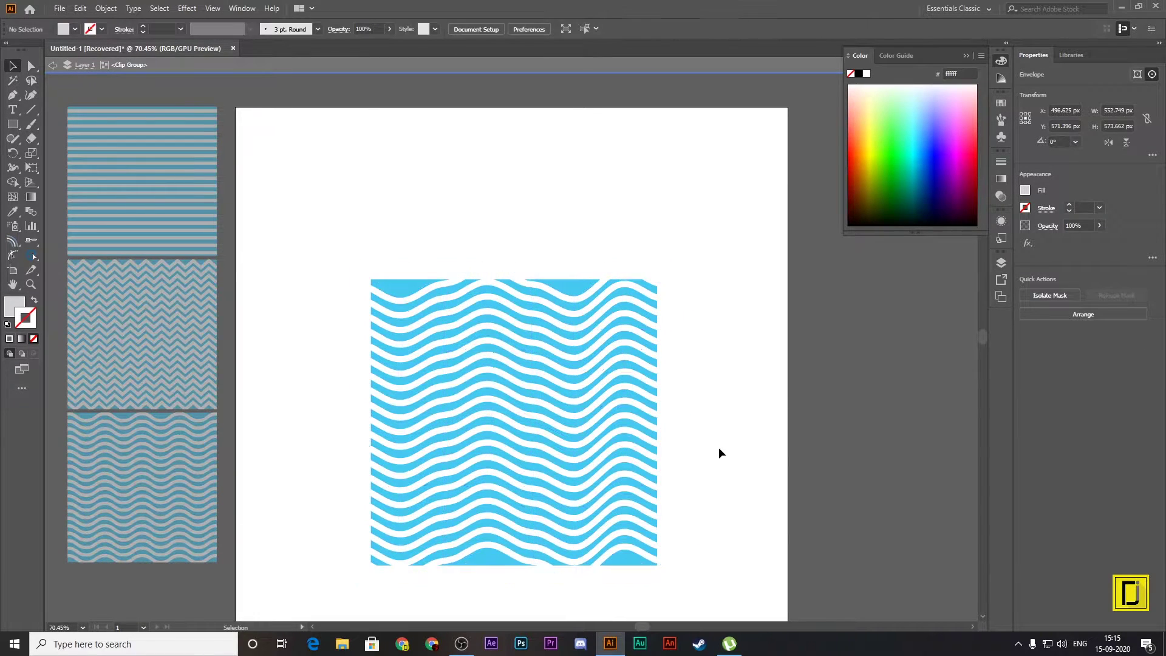
pyautogui.click(495, 330)
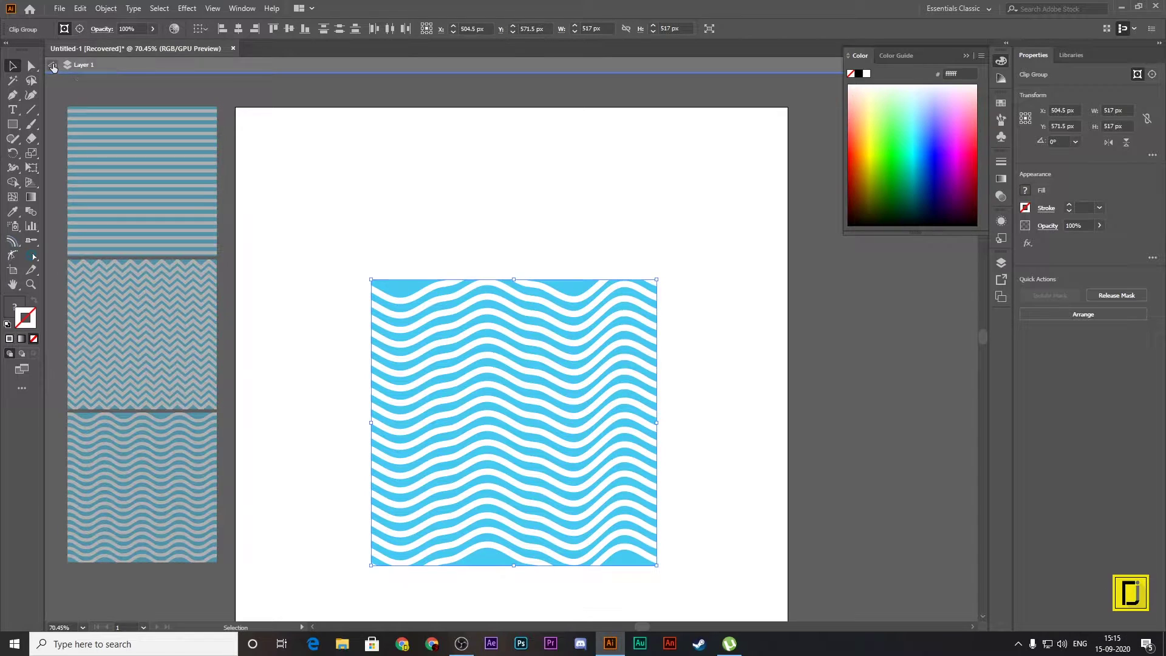
# Step: Shrink the wave tile to about 205 px and place it as the fourth left-column thumbnail
pyautogui.click(53, 65)
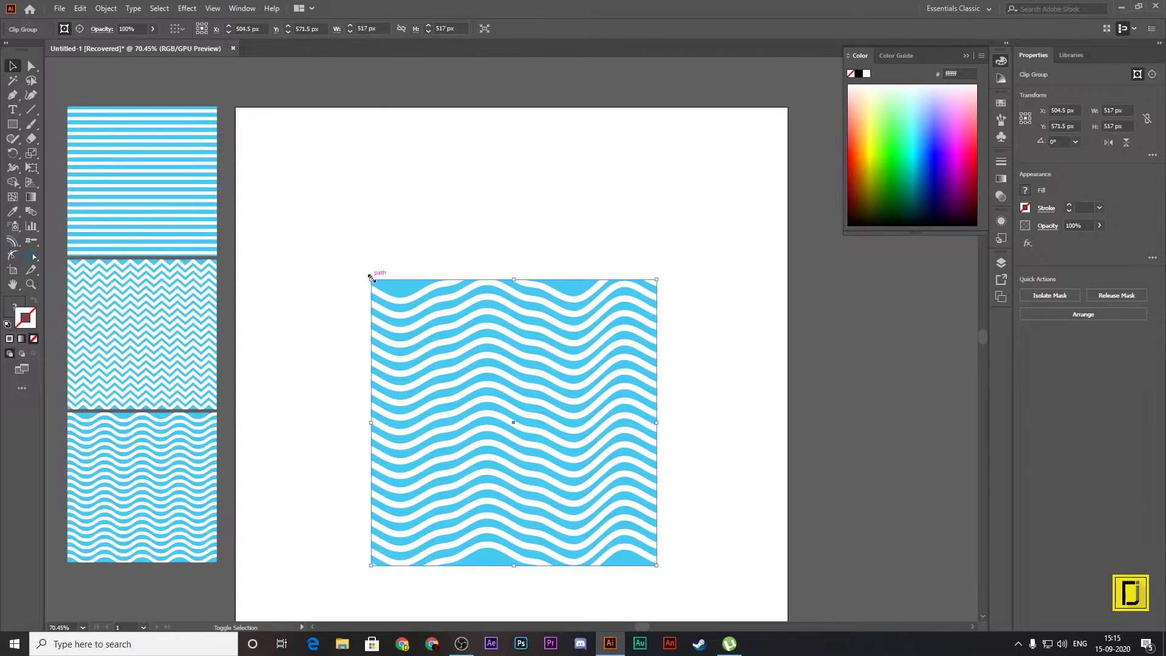
pyautogui.moveTo(371, 280); pyautogui.dragTo(544, 452)
pyautogui.scroll(-1, 620, 539)
pyautogui.moveTo(620, 541); pyautogui.dragTo(148, 586)
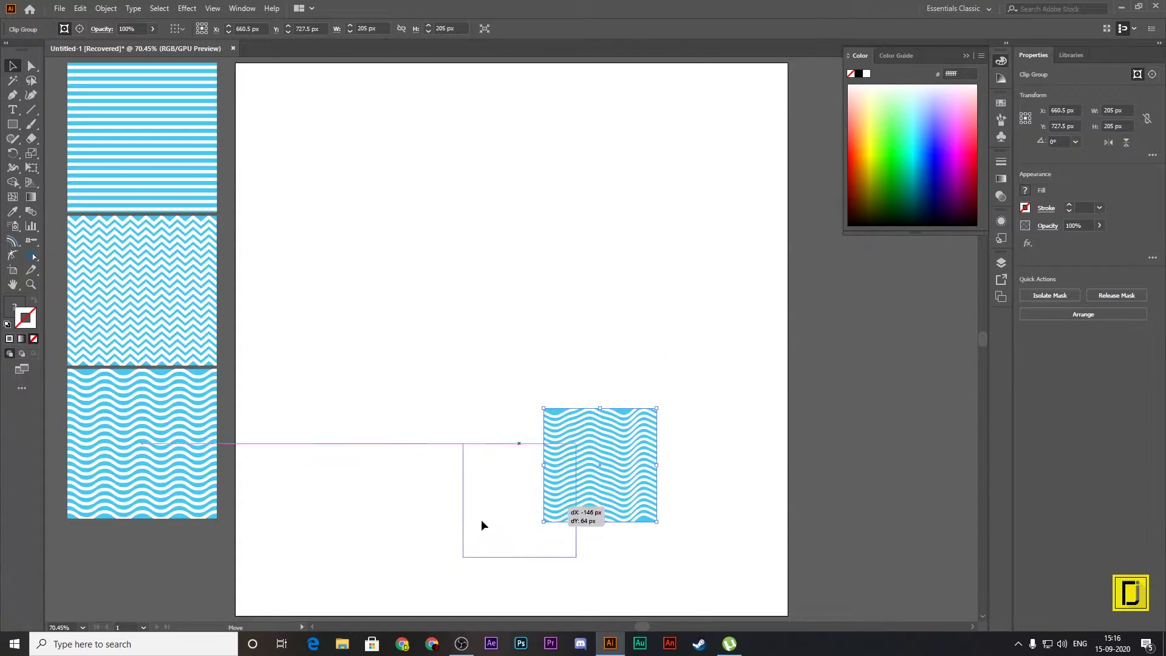
pyautogui.scroll(-3, 147, 586)
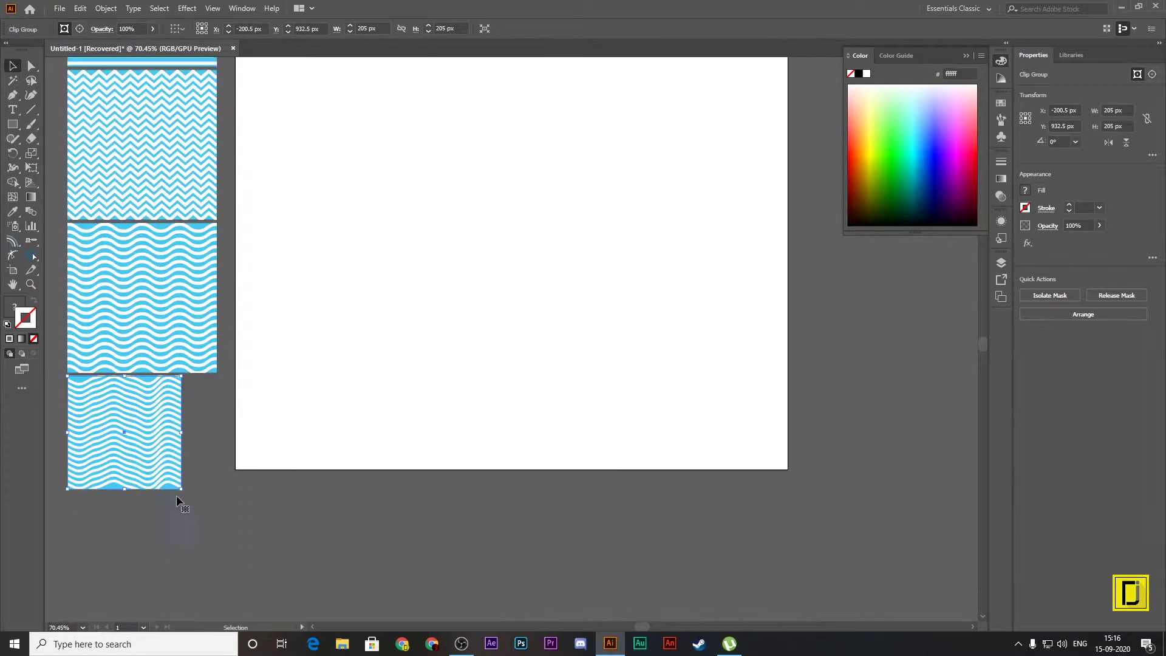
pyautogui.moveTo(181, 474); pyautogui.dragTo(216, 511)
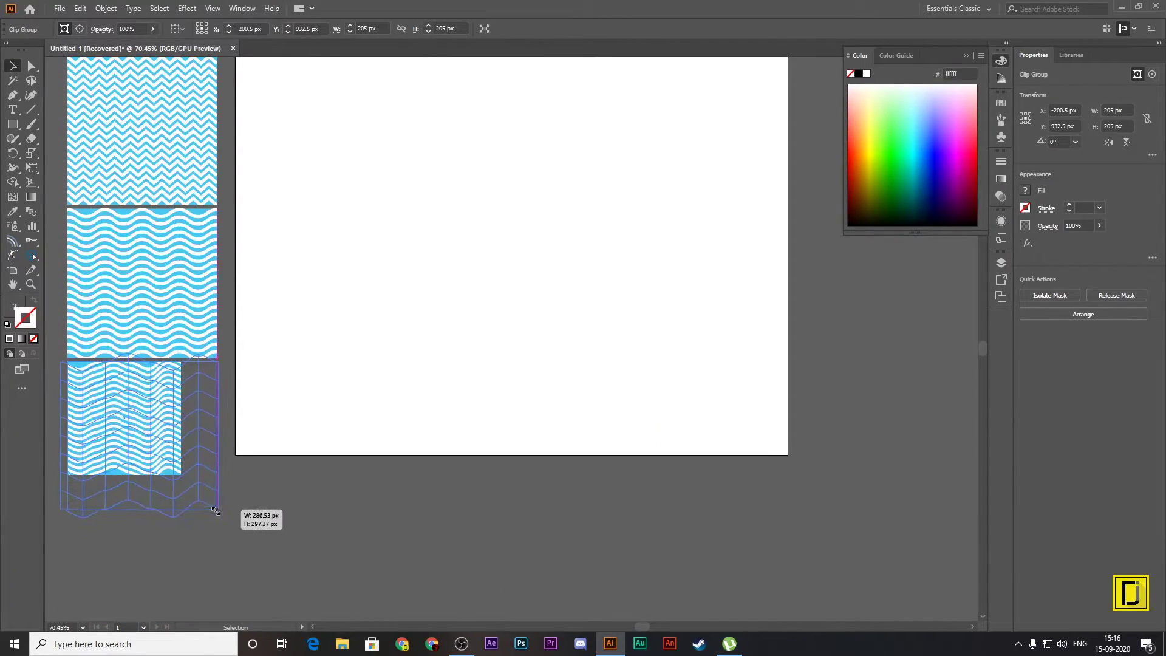
pyautogui.click(436, 524)
pyautogui.scroll(2, 435, 523)
pyautogui.scroll(2, 438, 523)
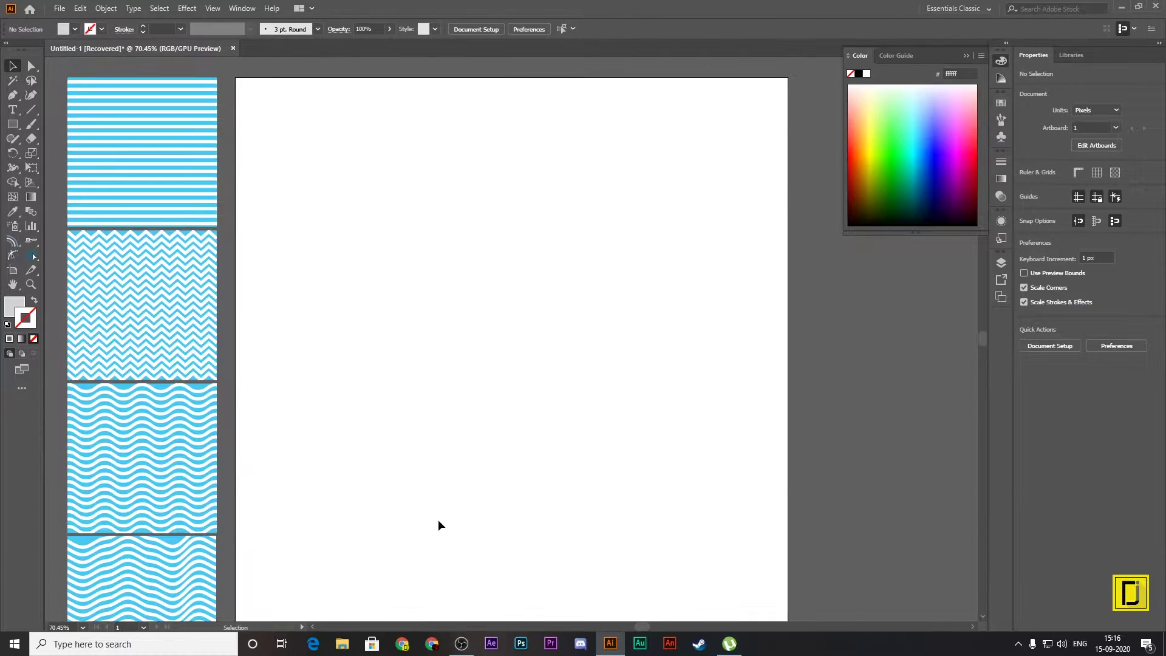
pyautogui.scroll(-1, 438, 519)
pyautogui.scroll(-2, 430, 520)
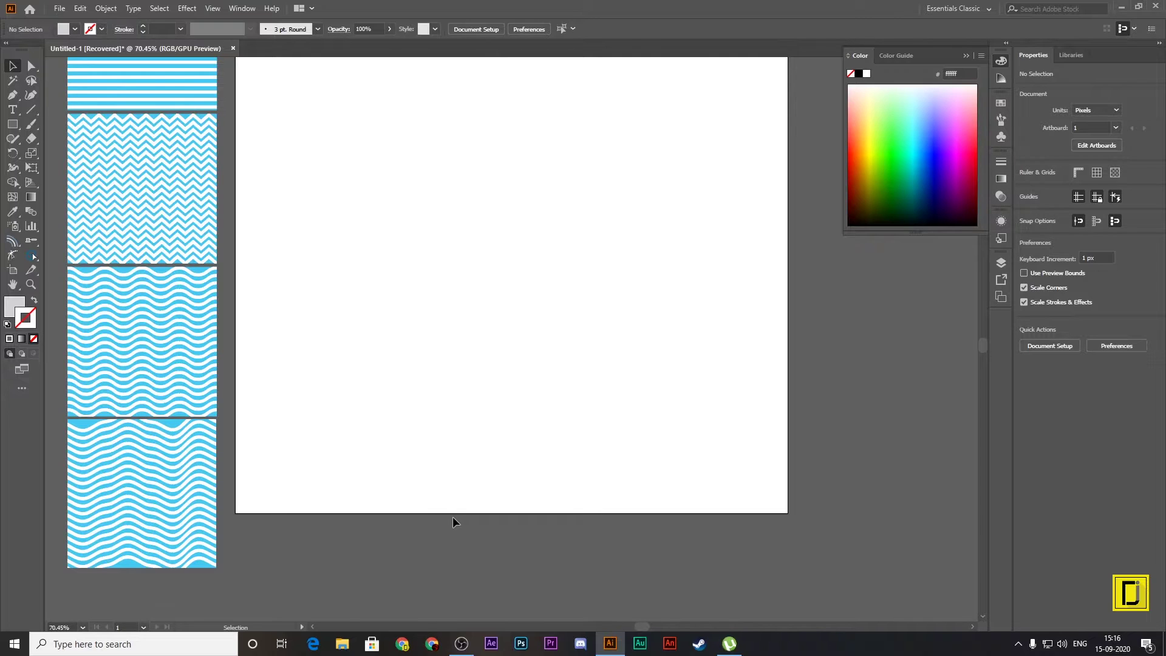
pyautogui.scroll(2, 182, 255)
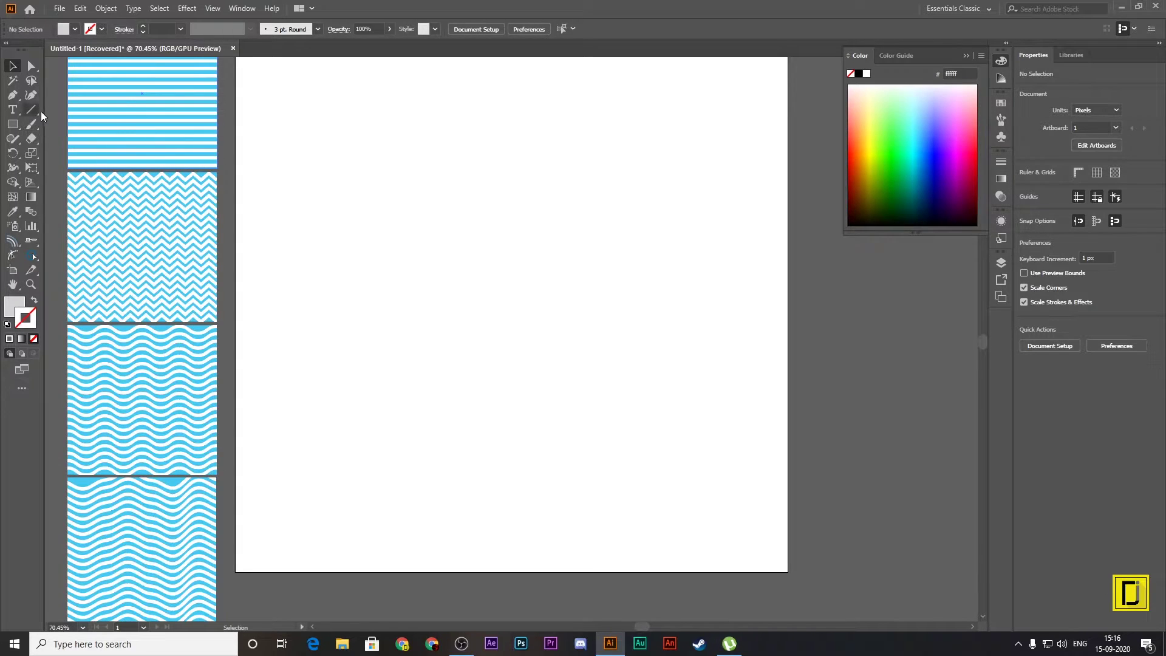
# Step: Draw a horizontal line across the artboard top with a 20 pt pink (ea8181) stroke
pyautogui.click(31, 109)
pyautogui.scroll(3, 260, 77)
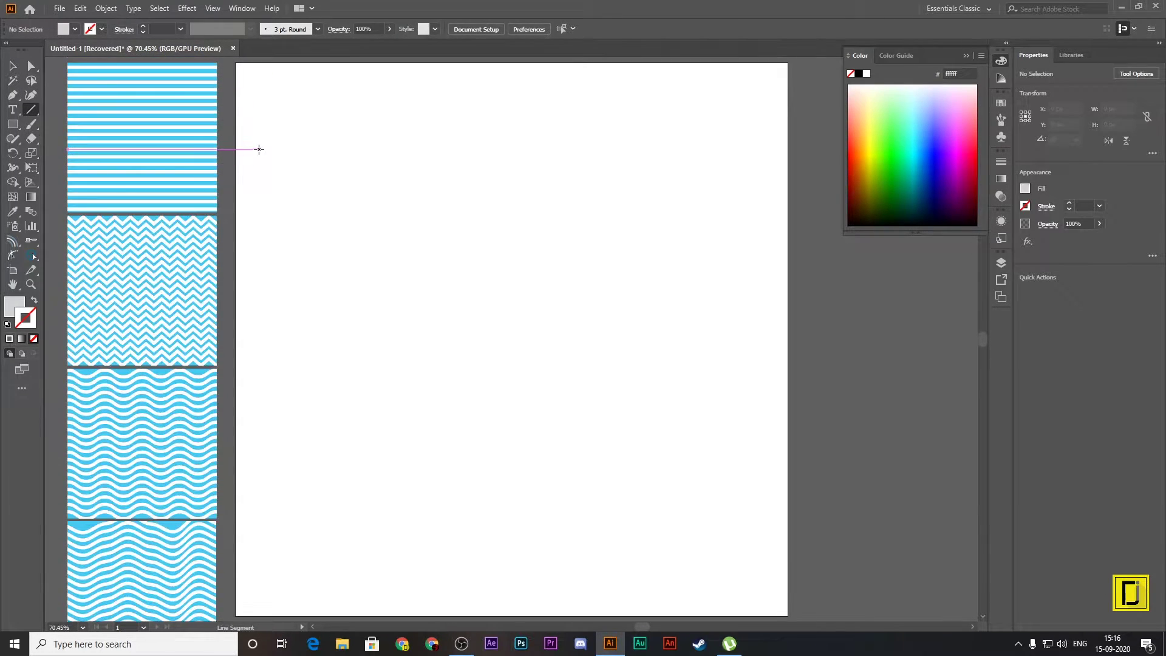
pyautogui.moveTo(236, 134); pyautogui.dragTo(787, 162)
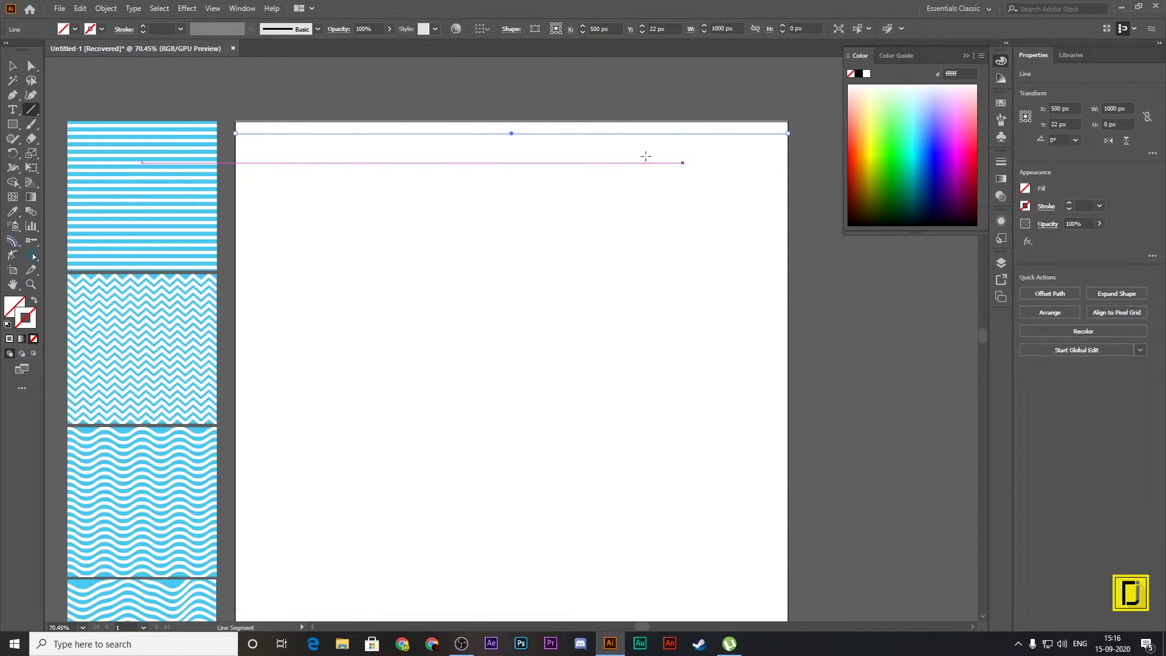
pyautogui.click(181, 29)
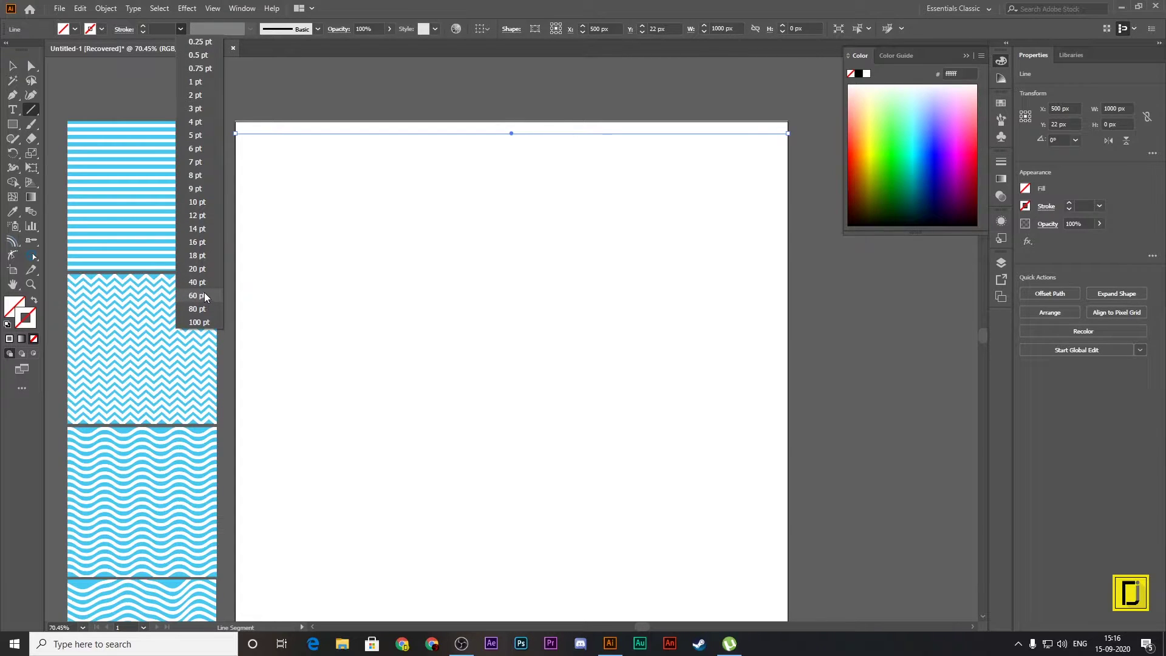
pyautogui.click(198, 268)
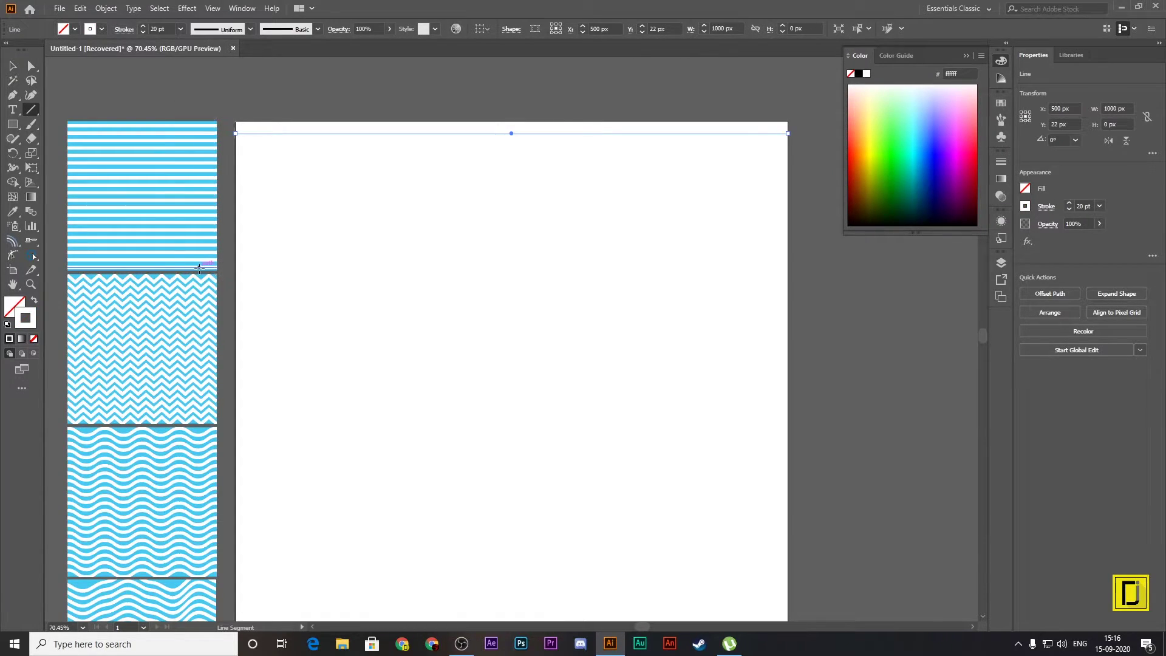
pyautogui.doubleClick(27, 318)
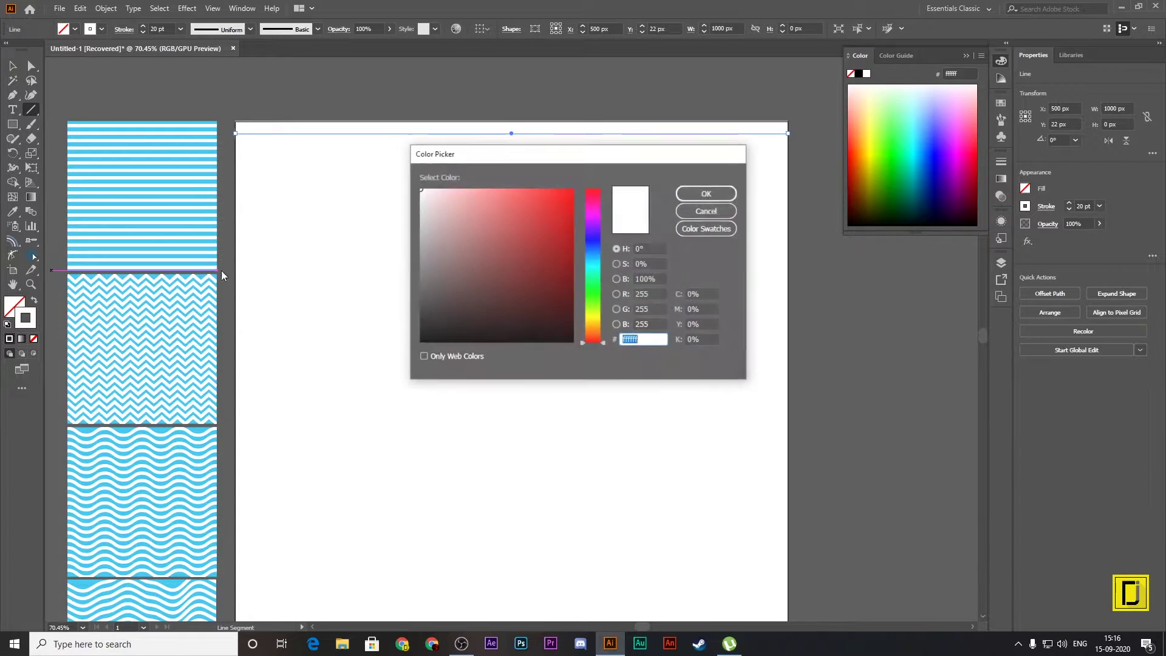
pyautogui.click(466, 266)
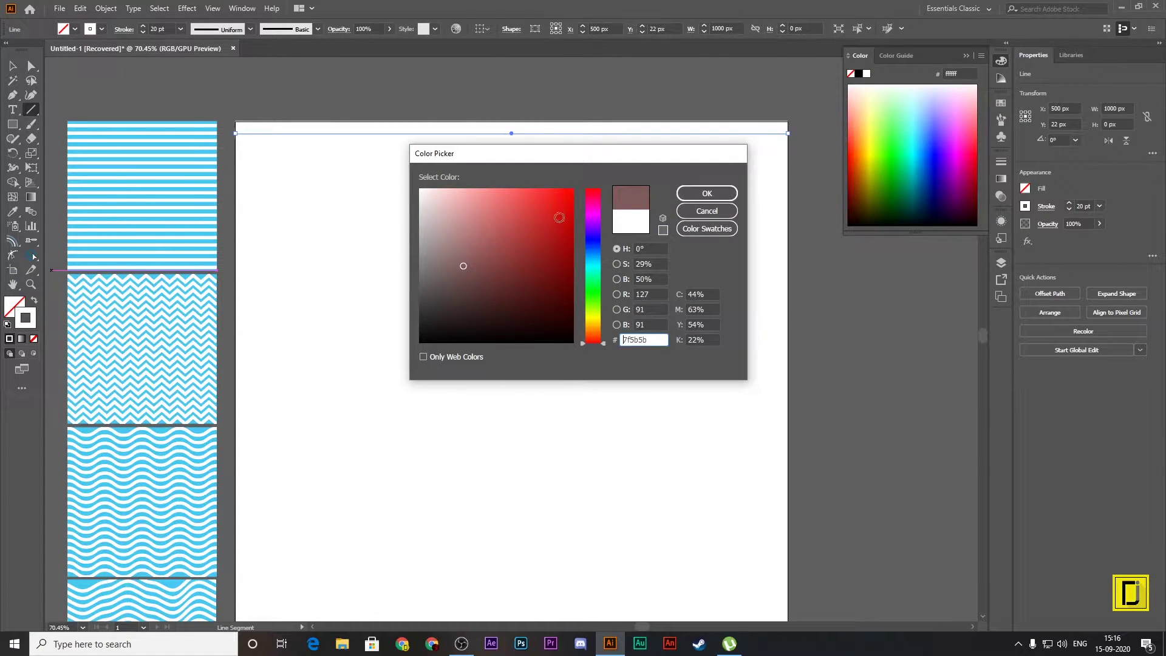
pyautogui.click(491, 201)
pyautogui.click(705, 193)
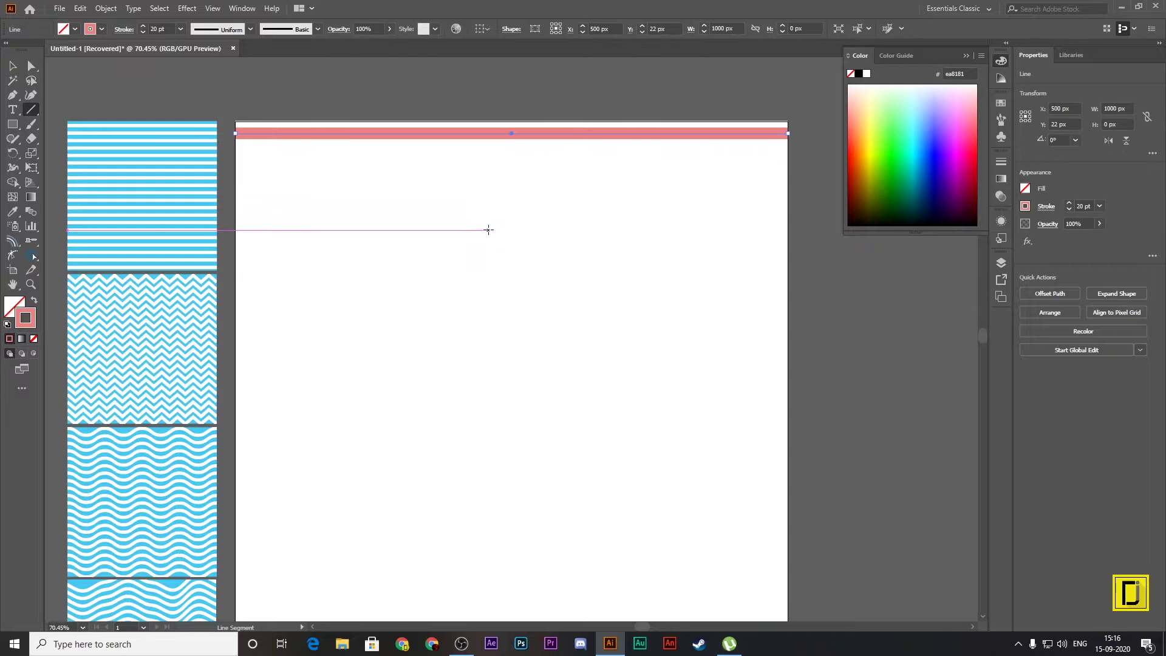
pyautogui.click(13, 65)
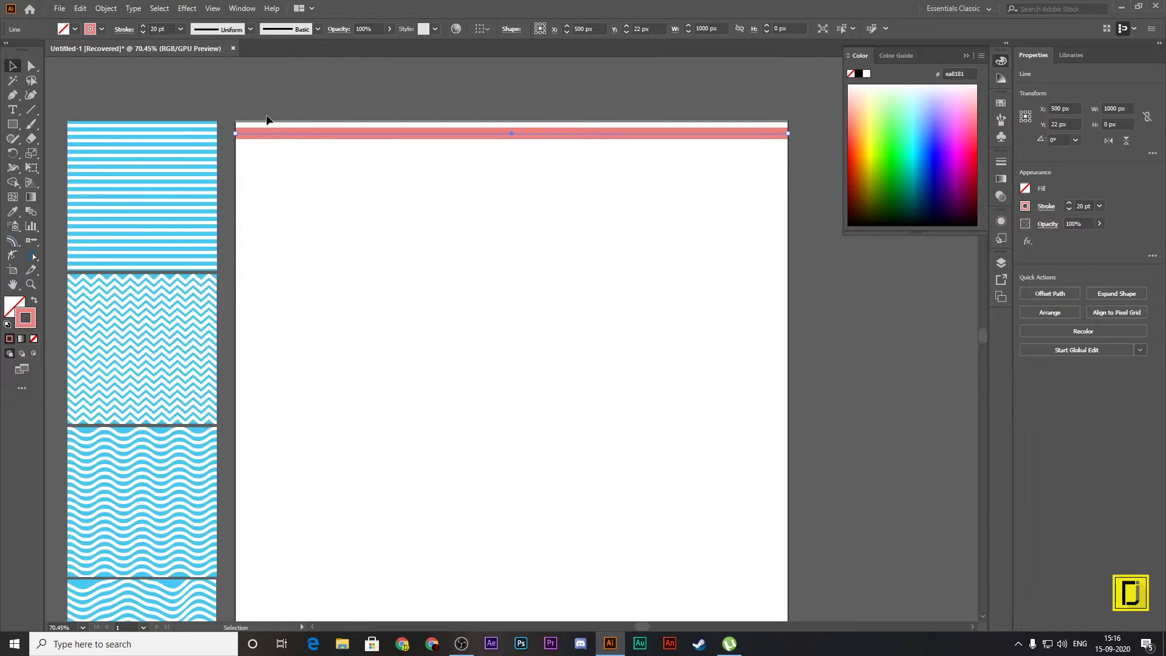
# Step: Alt-drag a copy of the pink line straight down to the artboard bottom
pyautogui.moveTo(302, 134); pyautogui.dragTo(310, 611)
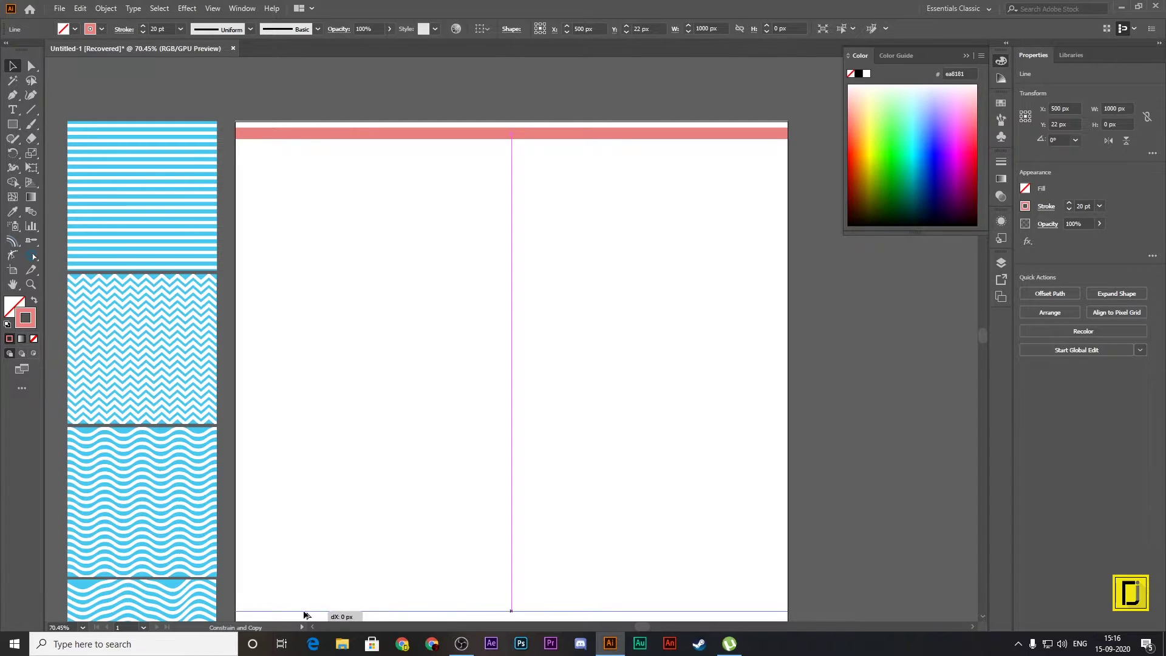
pyautogui.moveTo(309, 611); pyautogui.dragTo(306, 612)
pyautogui.scroll(-3, 334, 558)
pyautogui.moveTo(415, 437)
pyautogui.mouseDown()
pyautogui.moveTo(414, 495)
pyautogui.moveTo(425, 485)
pyautogui.mouseUp()
pyautogui.scroll(1, 840, 453)
pyautogui.scroll(2, 635, 373)
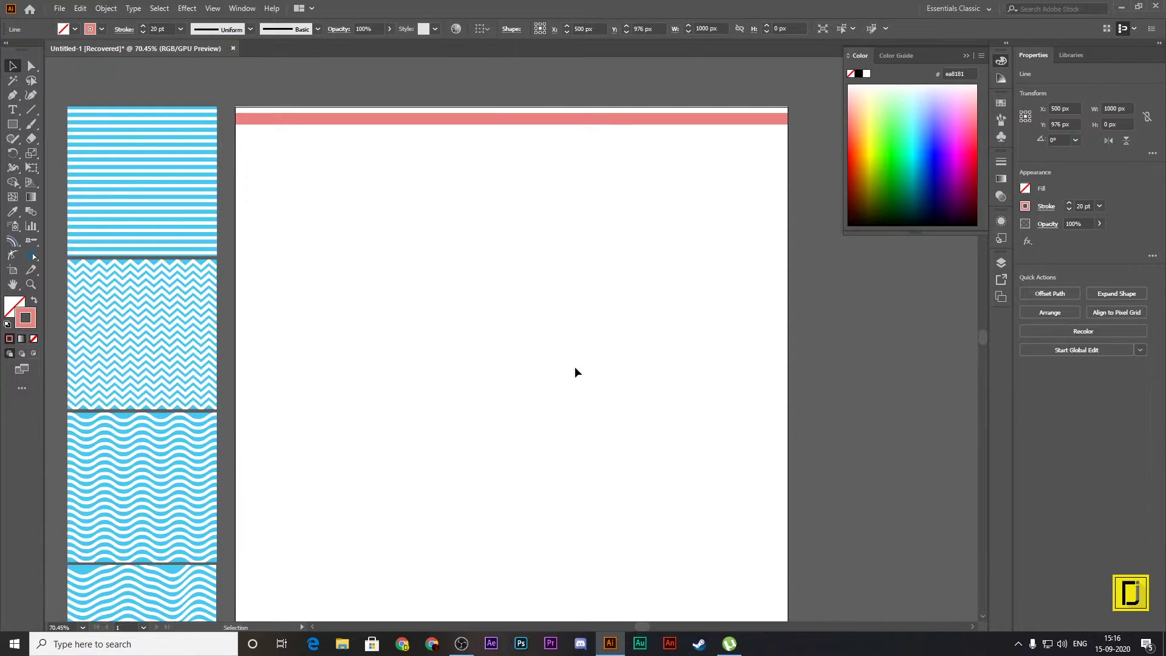
pyautogui.scroll(-3, 574, 366)
# Step: Recolour the copy's stroke dark red 771212 and select it together with the top pink line
pyautogui.doubleClick(31, 319)
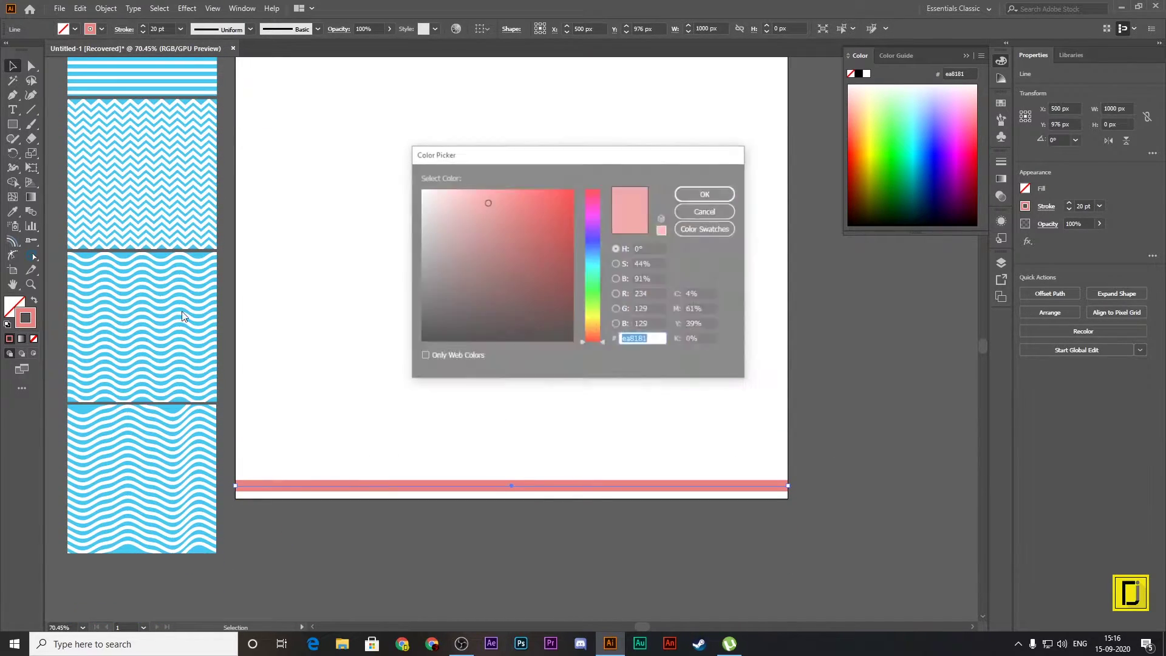
pyautogui.click(489, 193)
pyautogui.moveTo(490, 193); pyautogui.dragTo(550, 269)
pyautogui.click(698, 192)
pyautogui.scroll(3, 671, 157)
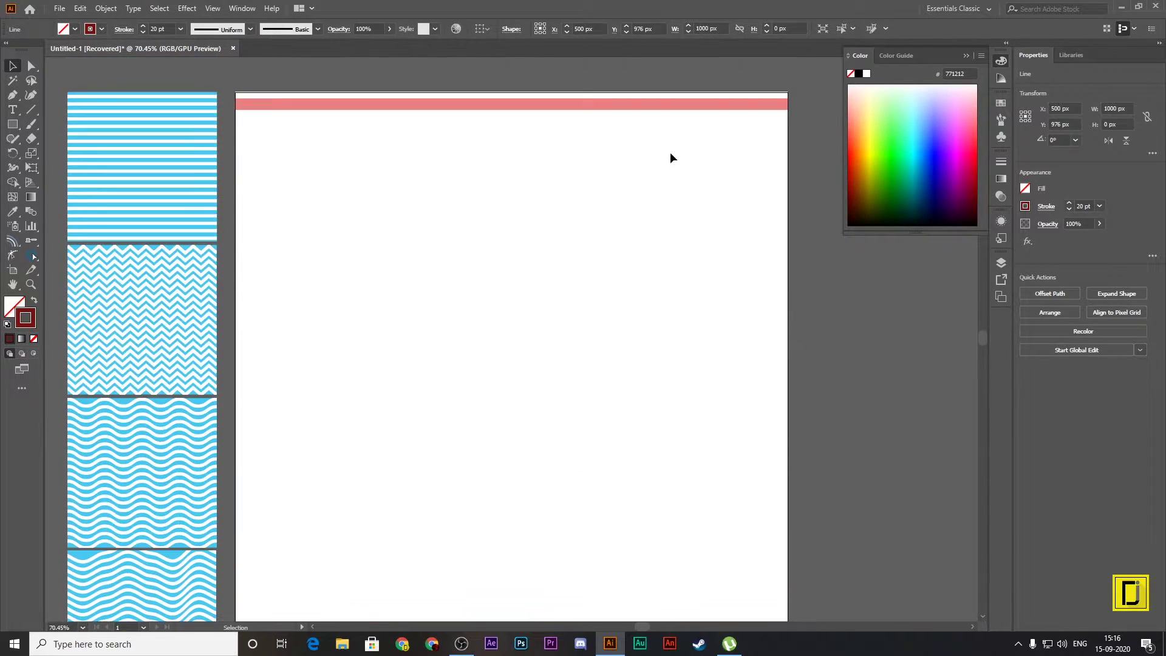
pyautogui.keyDown('shift'); pyautogui.click(635, 105); pyautogui.keyUp('shift')
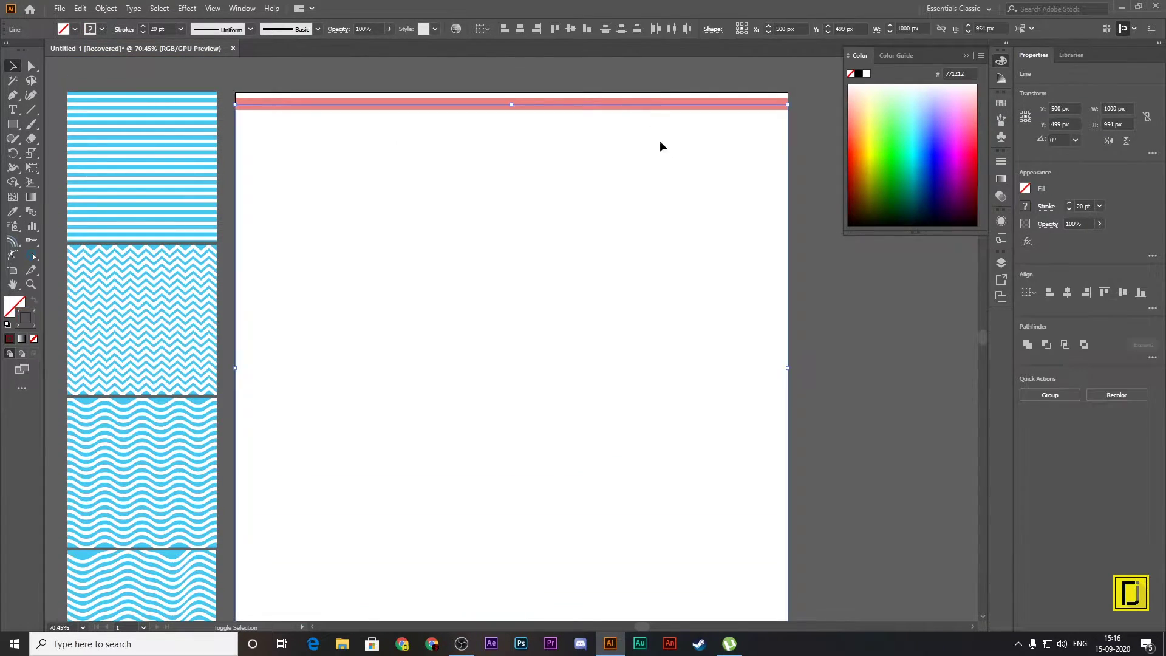
pyautogui.scroll(-3, 662, 170)
pyautogui.scroll(2, 665, 206)
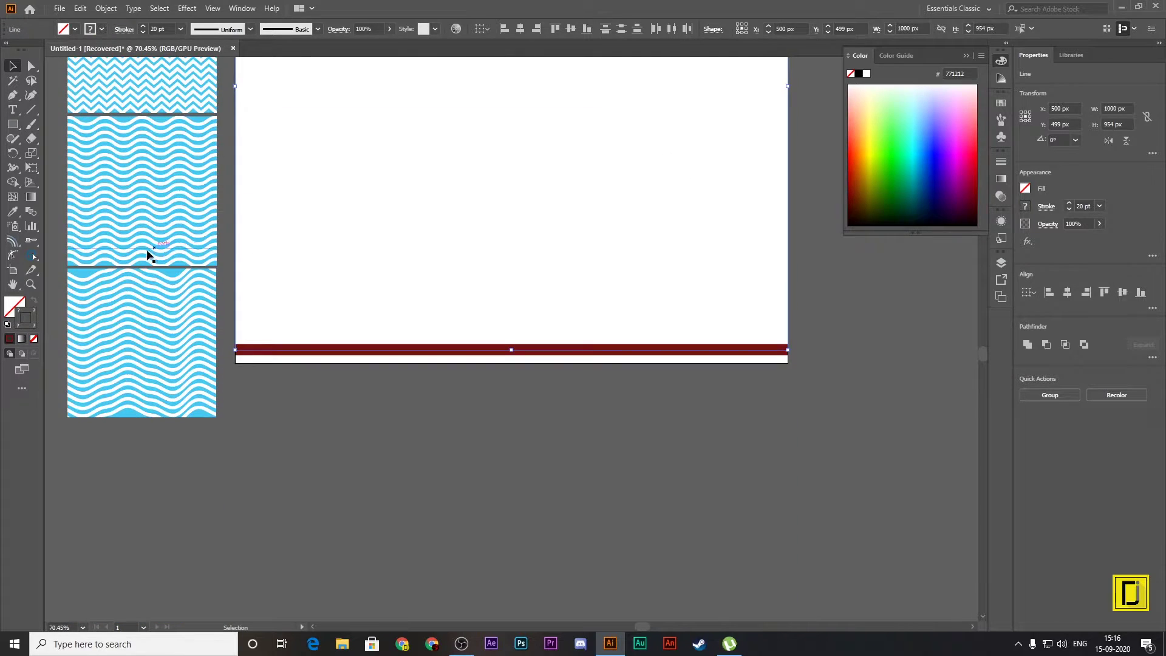
pyautogui.click(29, 213)
# Step: Set the blend options to 40 specified steps
pyautogui.doubleClick(29, 213)
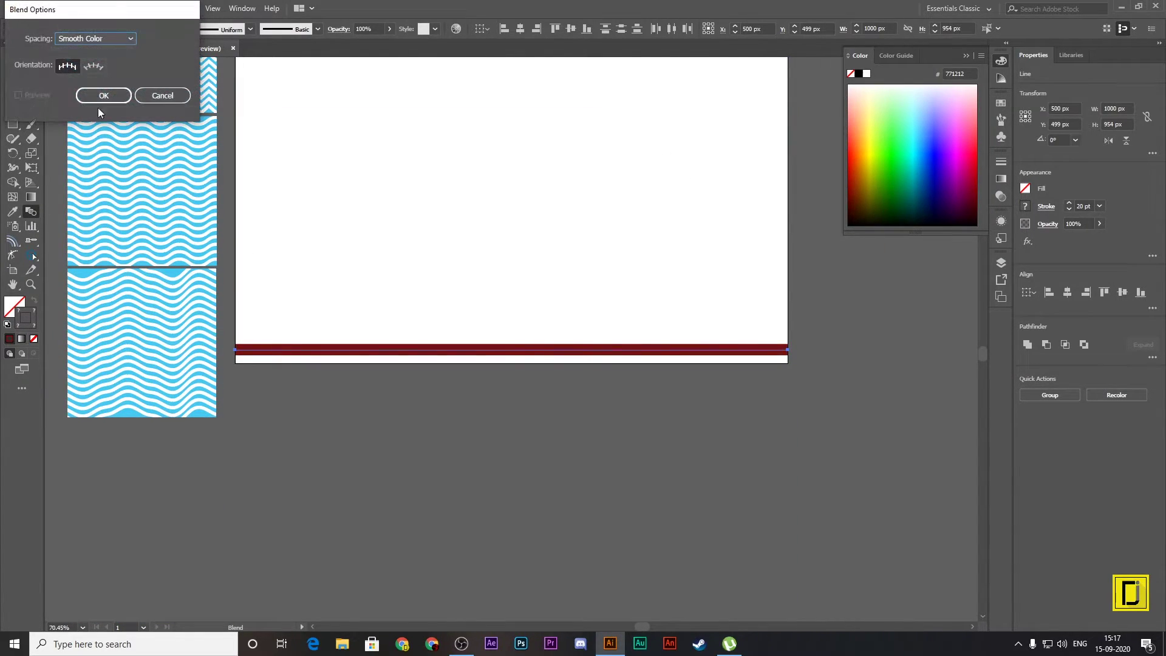
pyautogui.moveTo(105, 5); pyautogui.dragTo(788, 232)
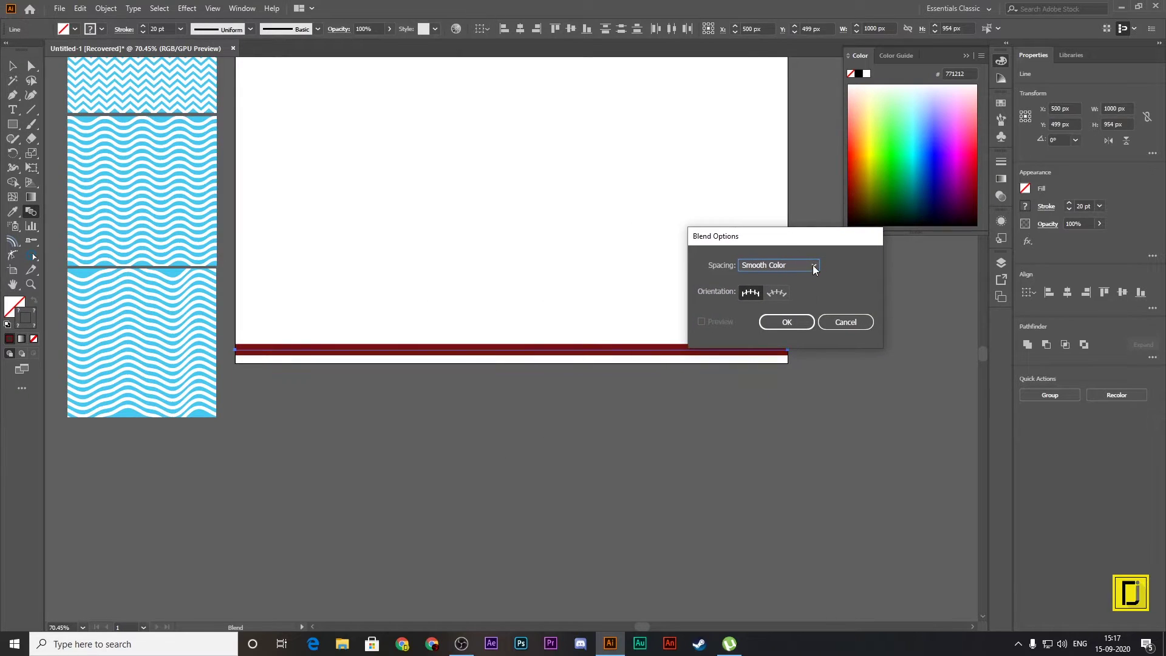
pyautogui.click(813, 266)
pyautogui.click(775, 292)
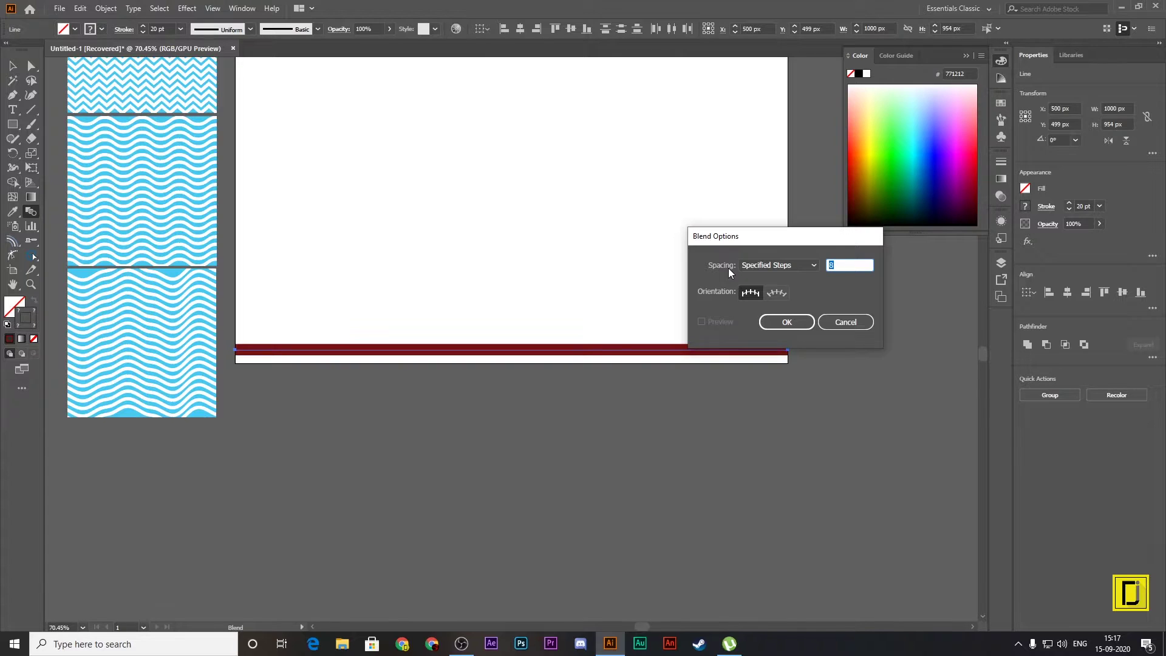
pyautogui.write('40')
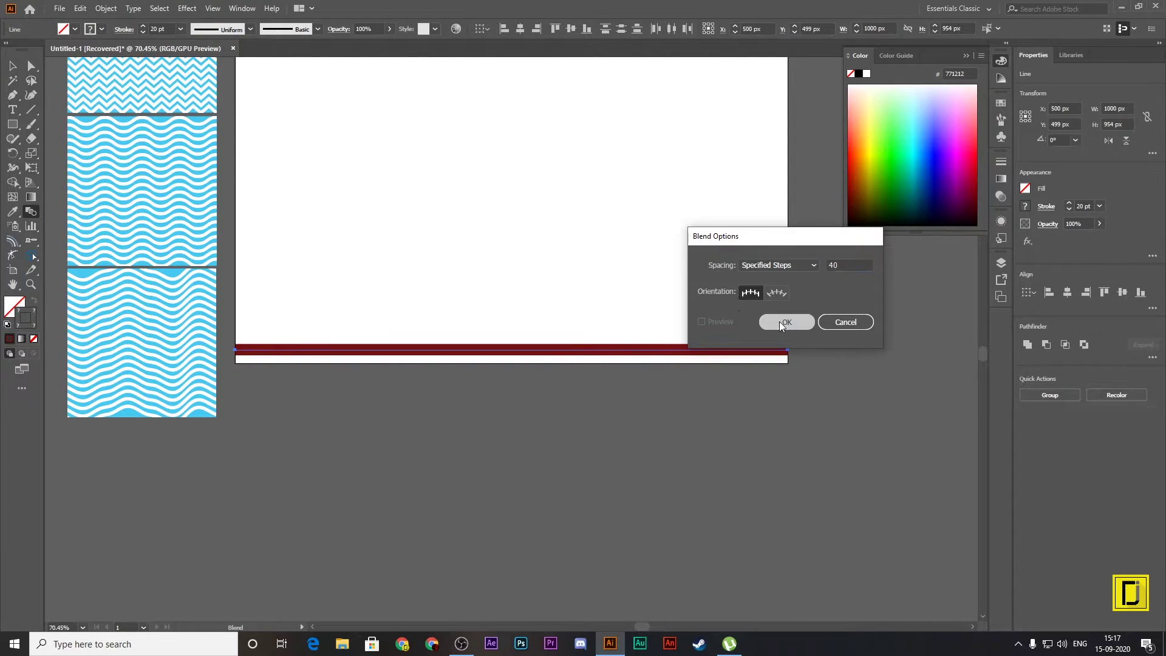
pyautogui.click(783, 322)
# Step: Blend the pink line into the dark red line to form stripes
pyautogui.scroll(2, 815, 374)
pyautogui.scroll(4, 815, 374)
pyautogui.scroll(4, 815, 373)
pyautogui.scroll(3, 816, 373)
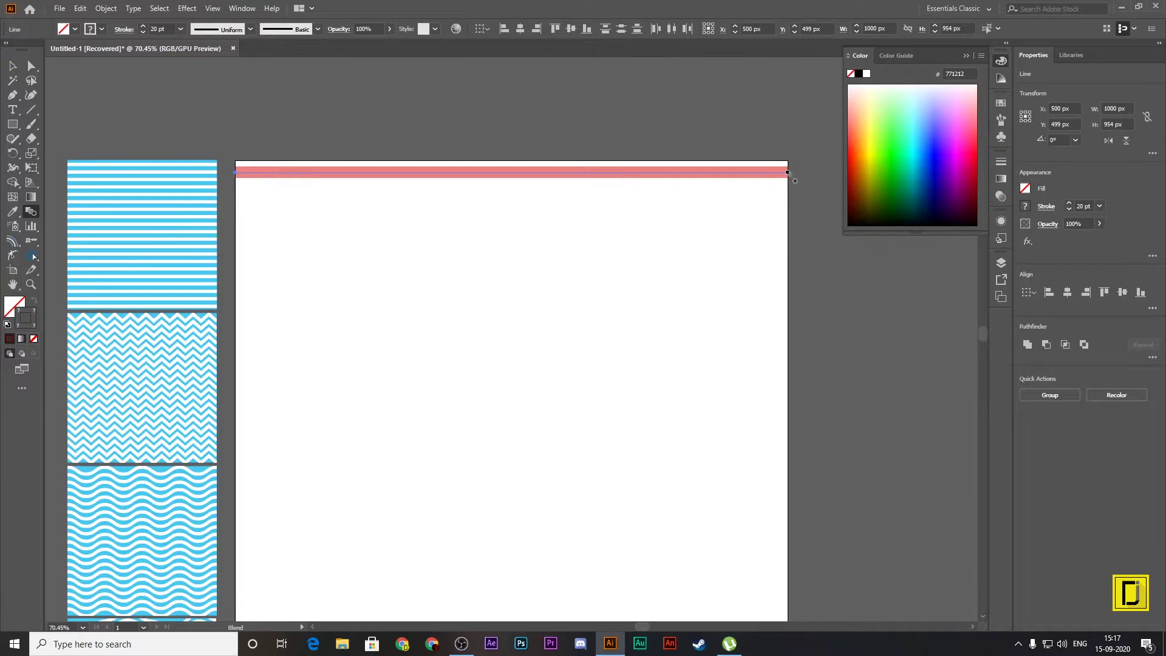
pyautogui.scroll(-3, 801, 243)
pyautogui.scroll(-4, 826, 394)
pyautogui.scroll(-4, 819, 461)
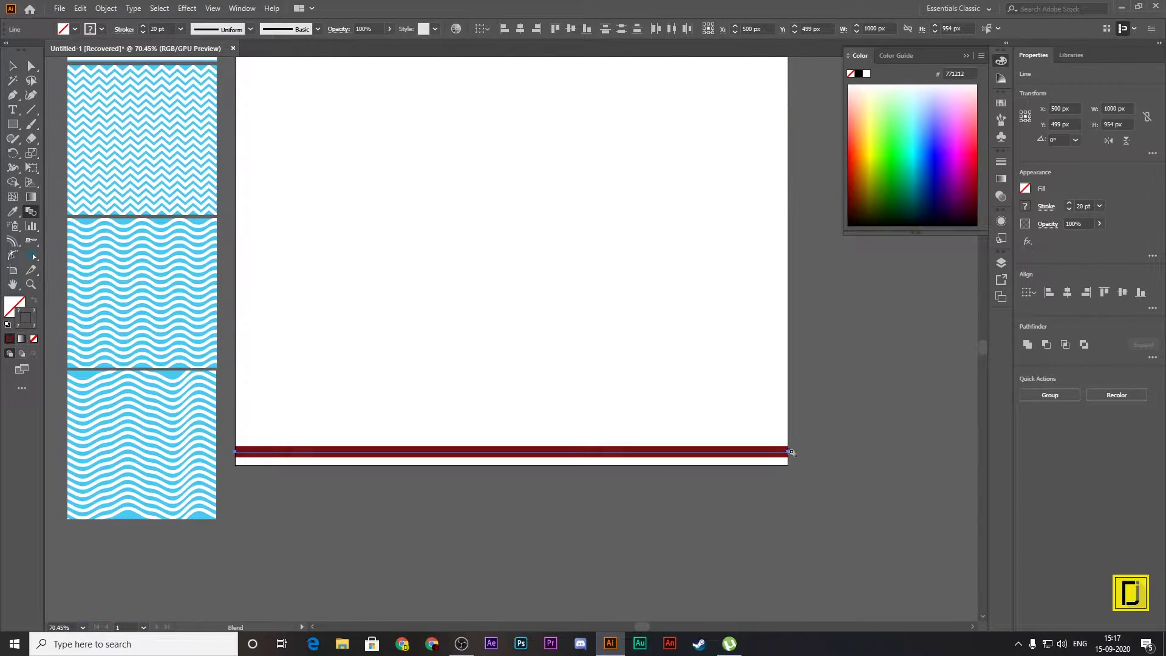
pyautogui.click(789, 453)
pyautogui.scroll(7, 731, 430)
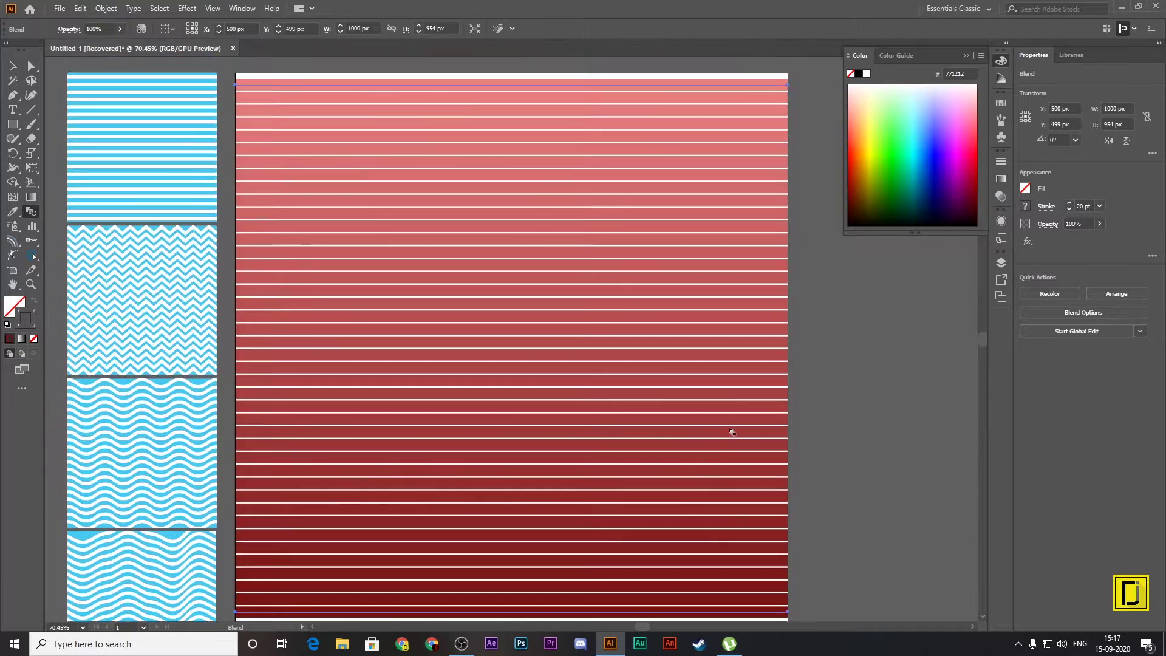
pyautogui.scroll(4, 731, 432)
pyautogui.scroll(-2, 525, 458)
pyautogui.scroll(-4, 513, 502)
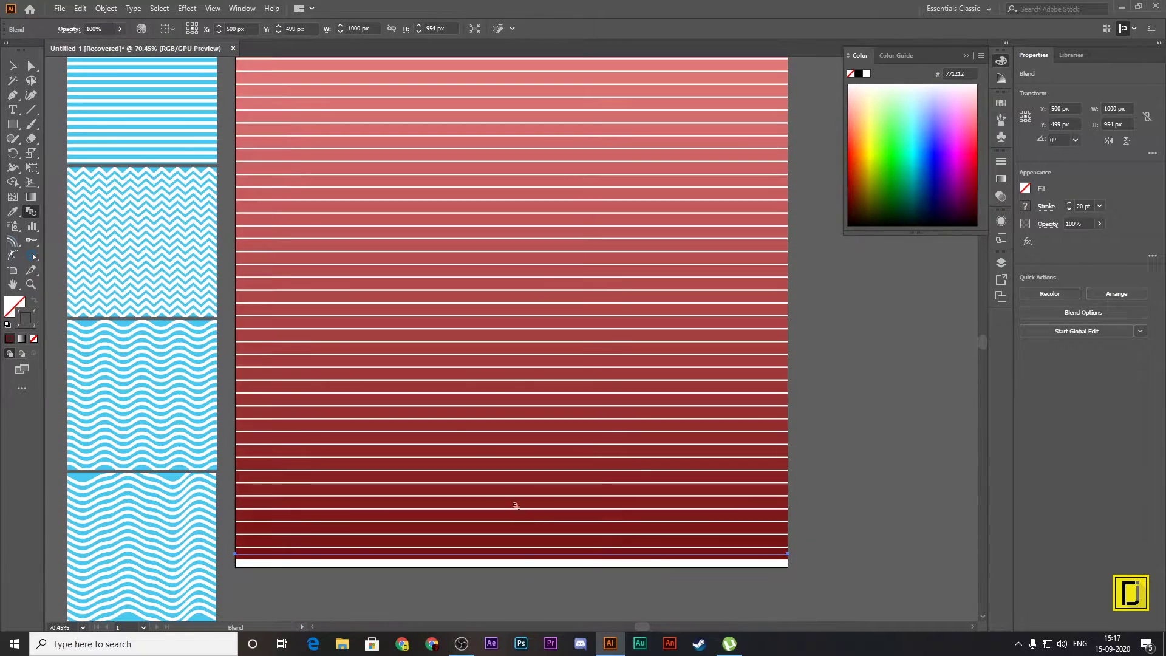
pyautogui.scroll(4, 406, 400)
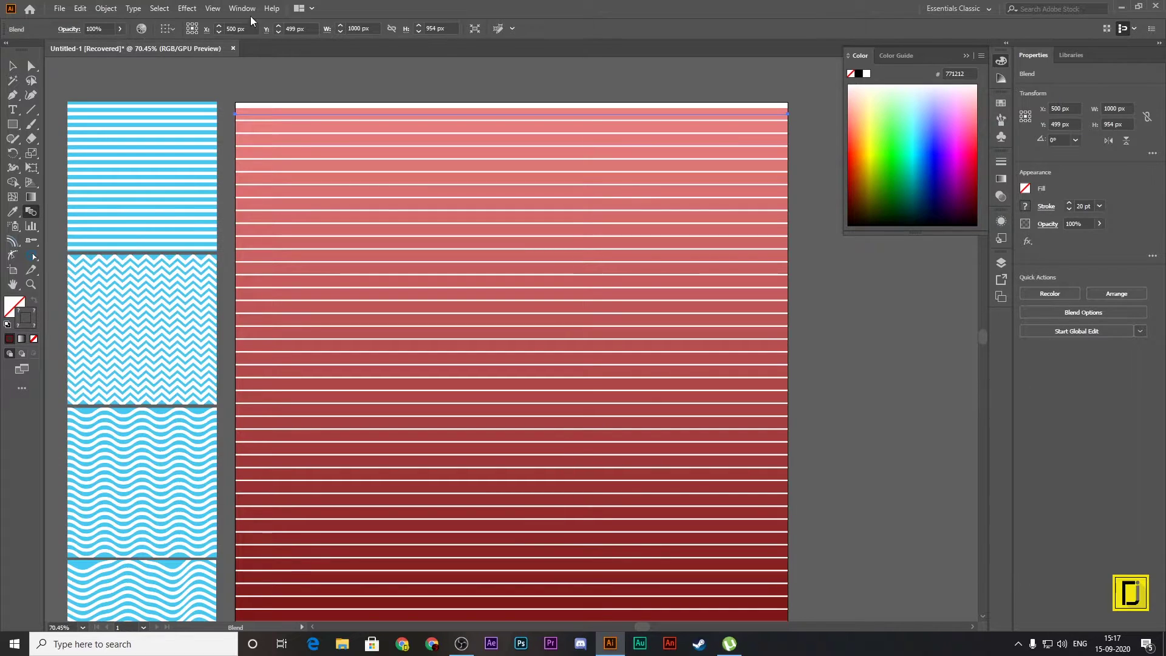
pyautogui.click(15, 66)
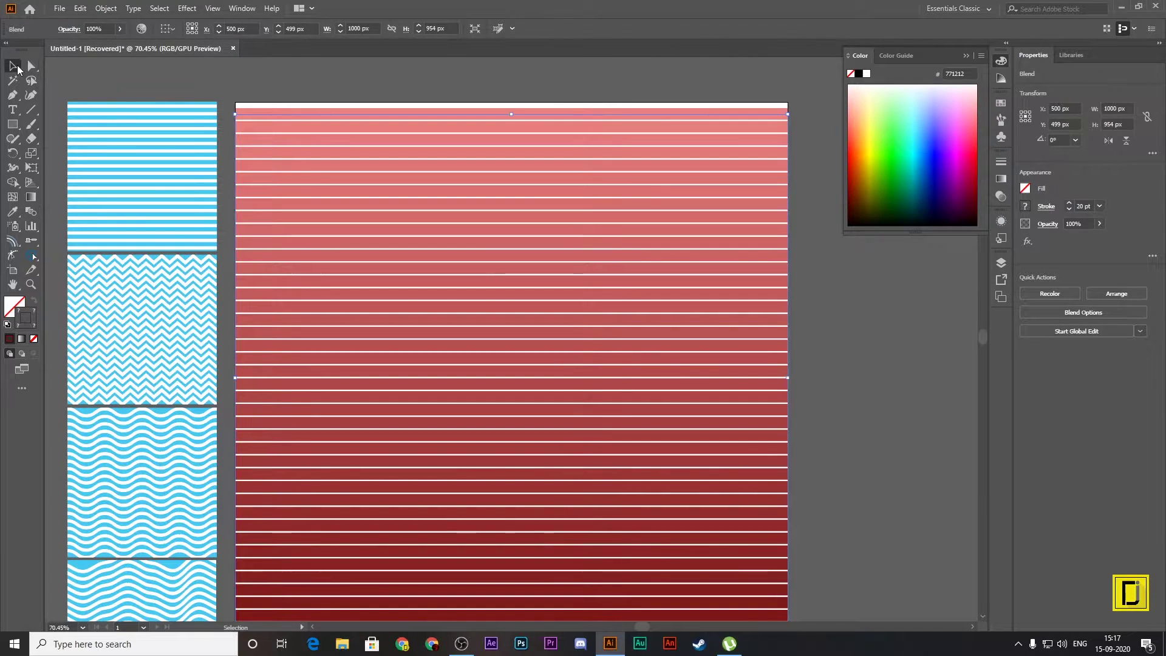
# Step: Inside the blend, reduce the stripe lines' stroke weight to 14 pt, then exit isolation mode
pyautogui.doubleClick(329, 111)
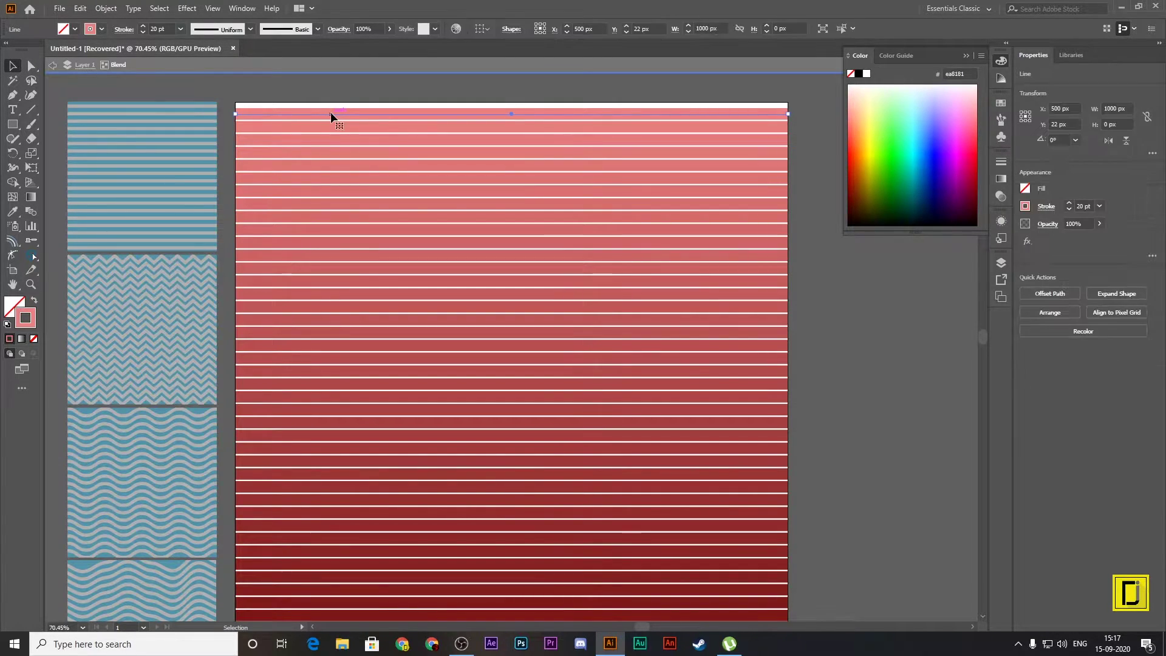
pyautogui.click(181, 29)
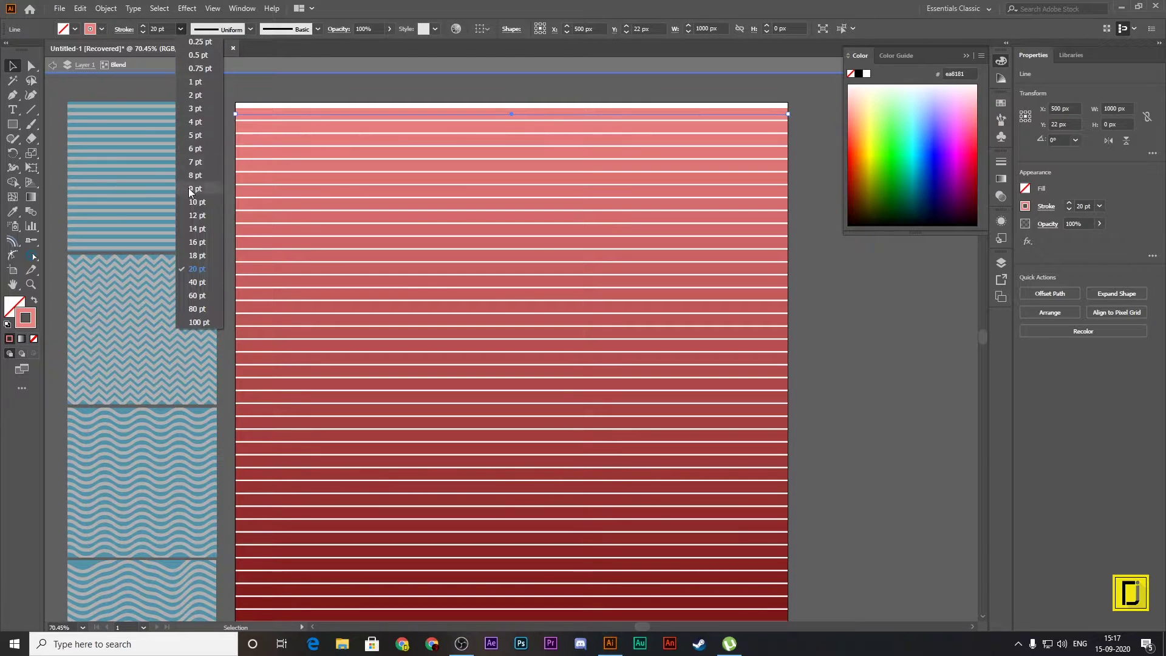
pyautogui.click(196, 242)
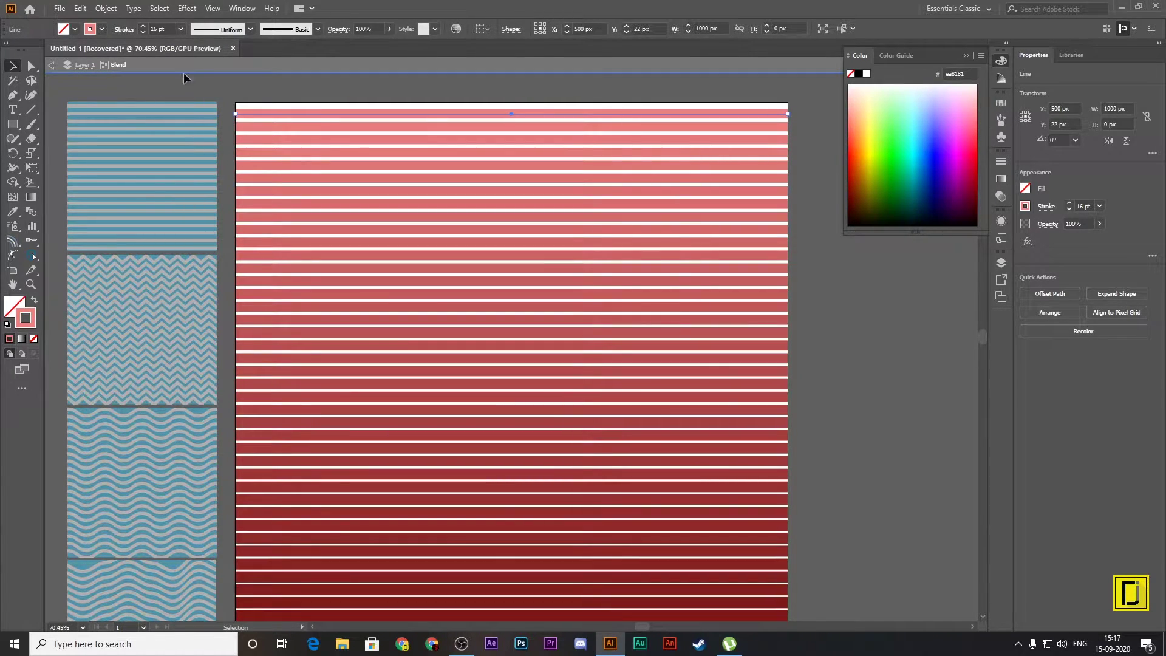
pyautogui.click(181, 29)
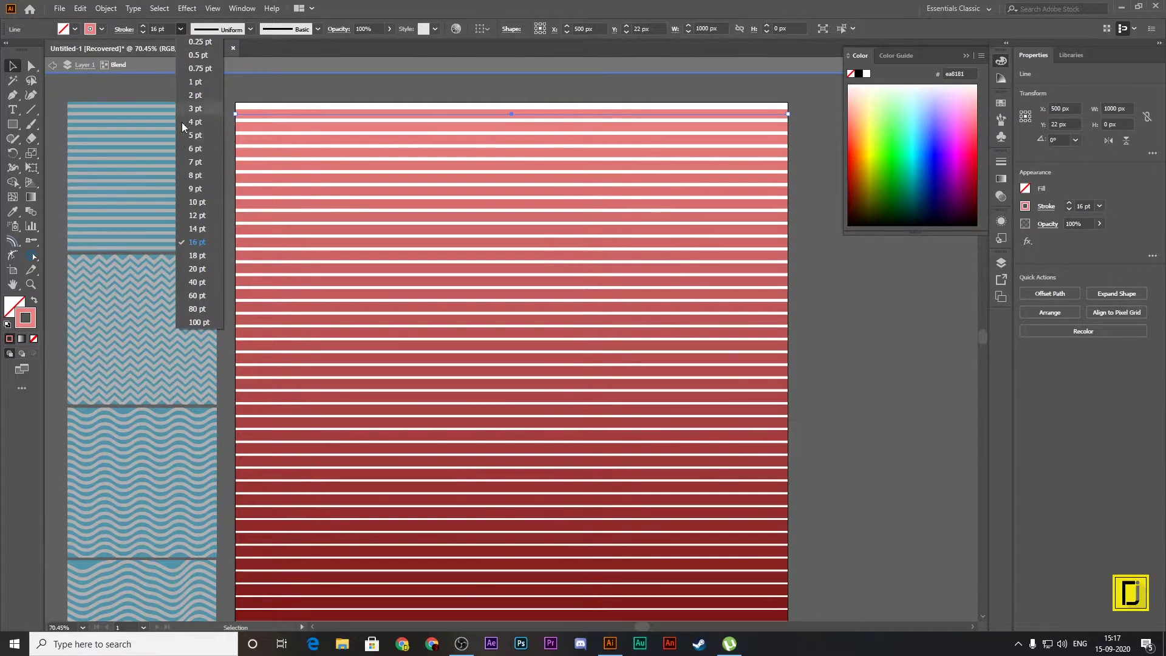
pyautogui.click(198, 230)
pyautogui.click(892, 396)
pyautogui.scroll(-3, 889, 394)
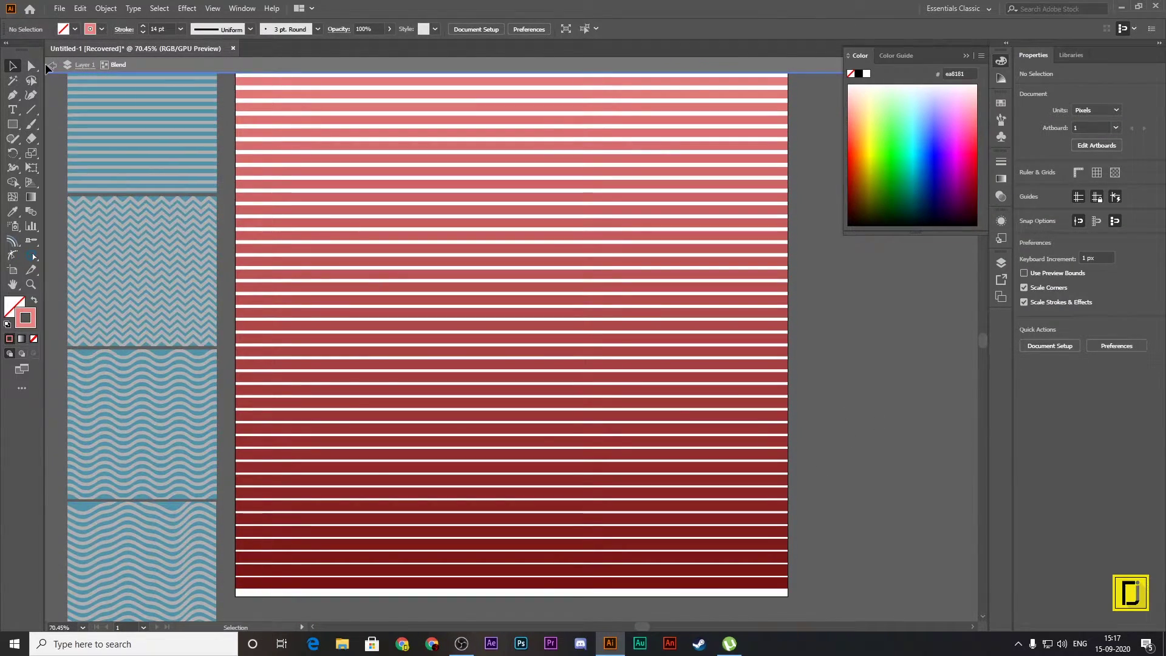
pyautogui.click(47, 64)
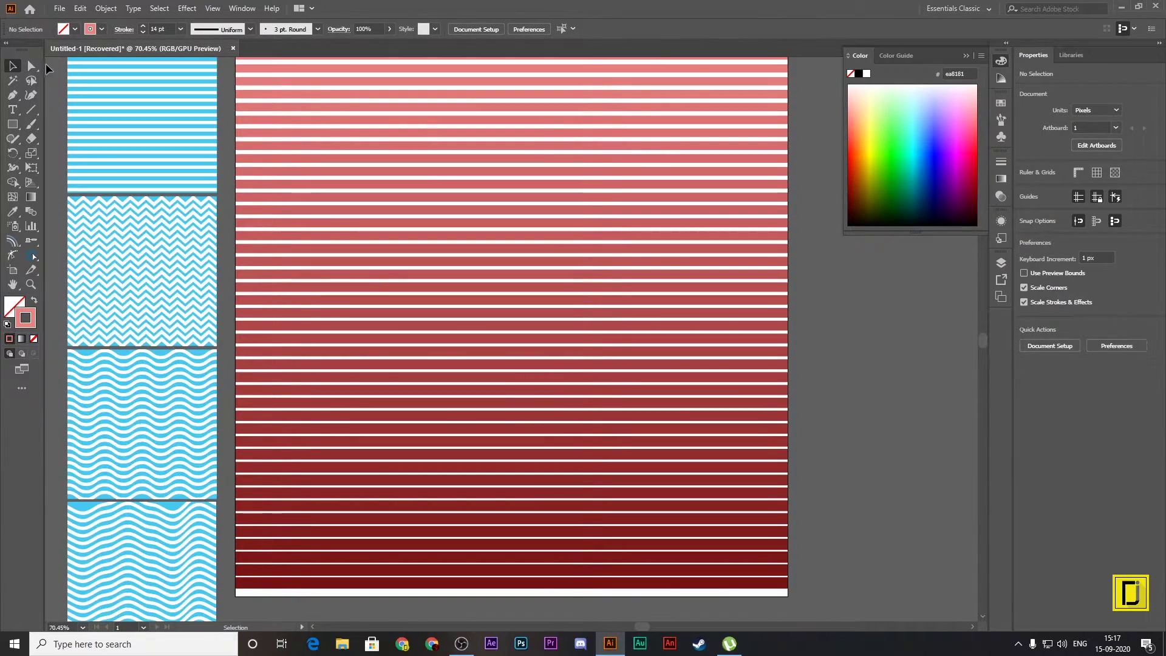
pyautogui.scroll(5, 519, 294)
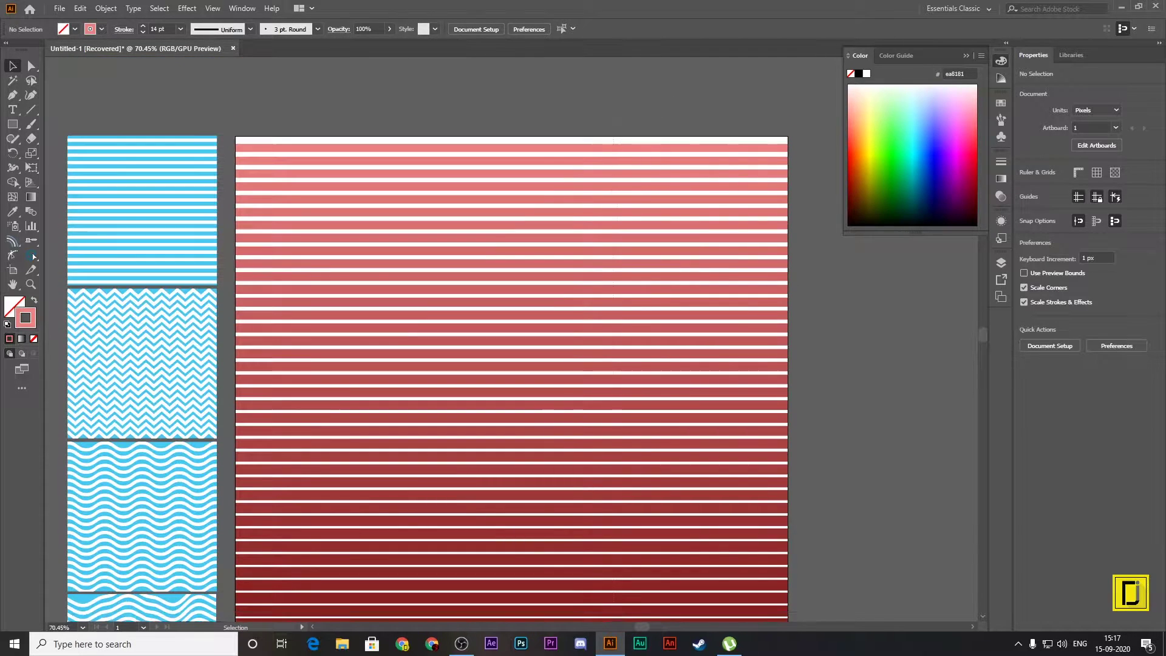
pyautogui.scroll(-3, 644, 82)
pyautogui.scroll(-3, 871, 570)
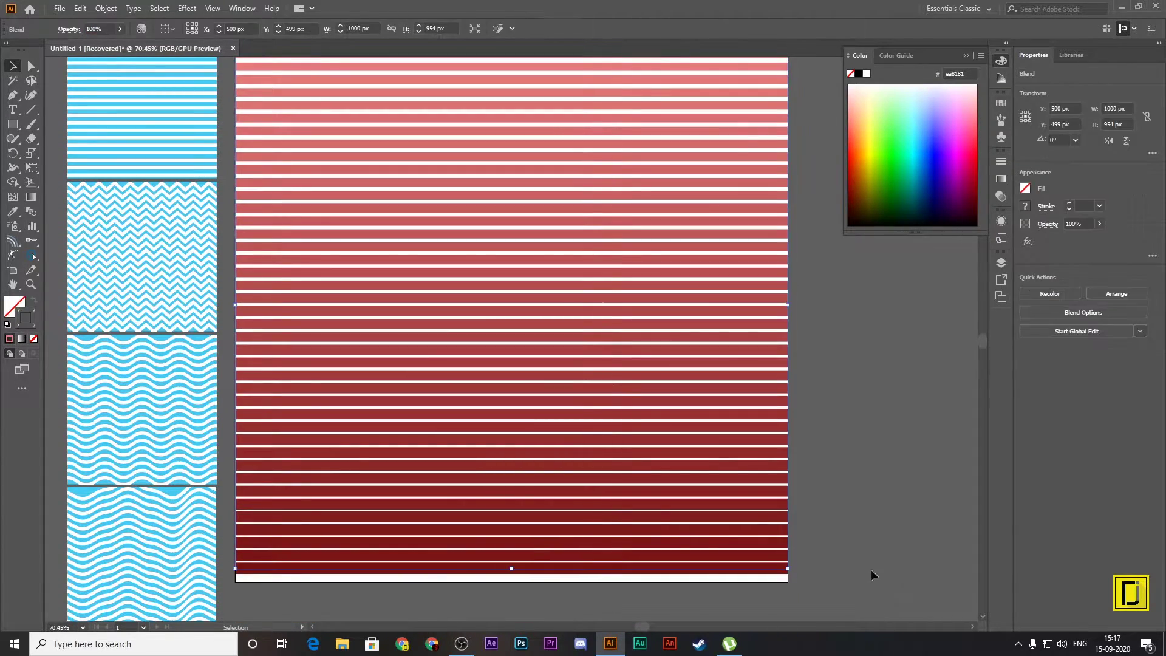
pyautogui.click(12, 124)
# Step: Create a 1000 px square rectangle by entering exact dimensions
pyautogui.scroll(3, 298, 164)
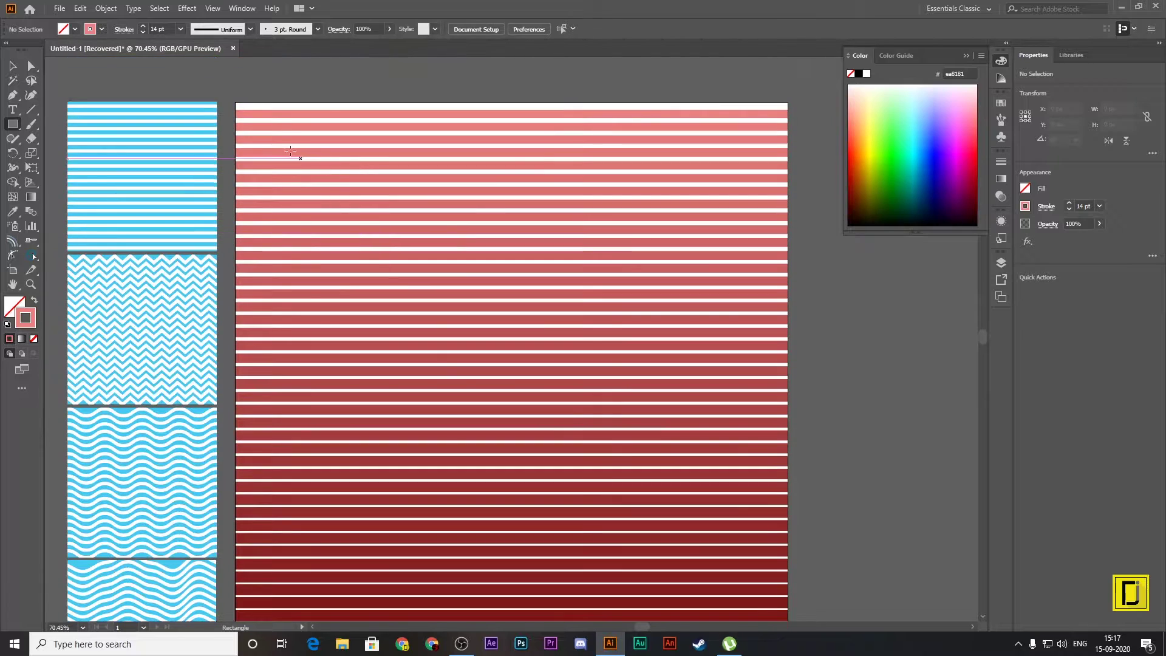
pyautogui.moveTo(232, 101); pyautogui.dragTo(244, 118)
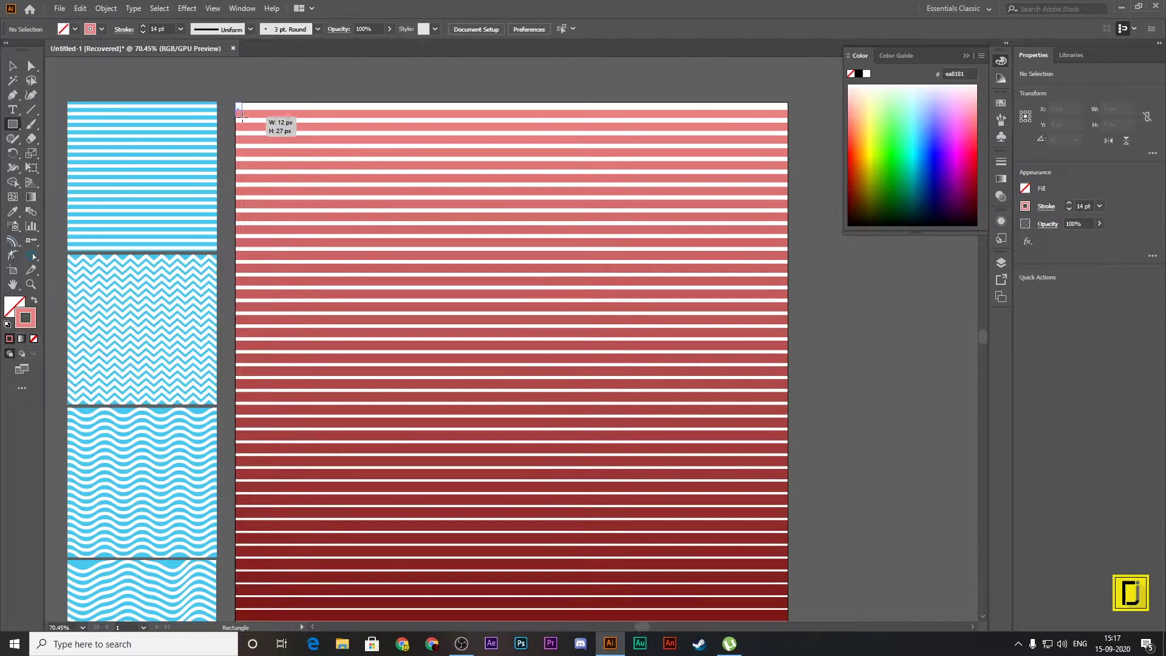
pyautogui.press('Delete')
pyautogui.click(328, 189)
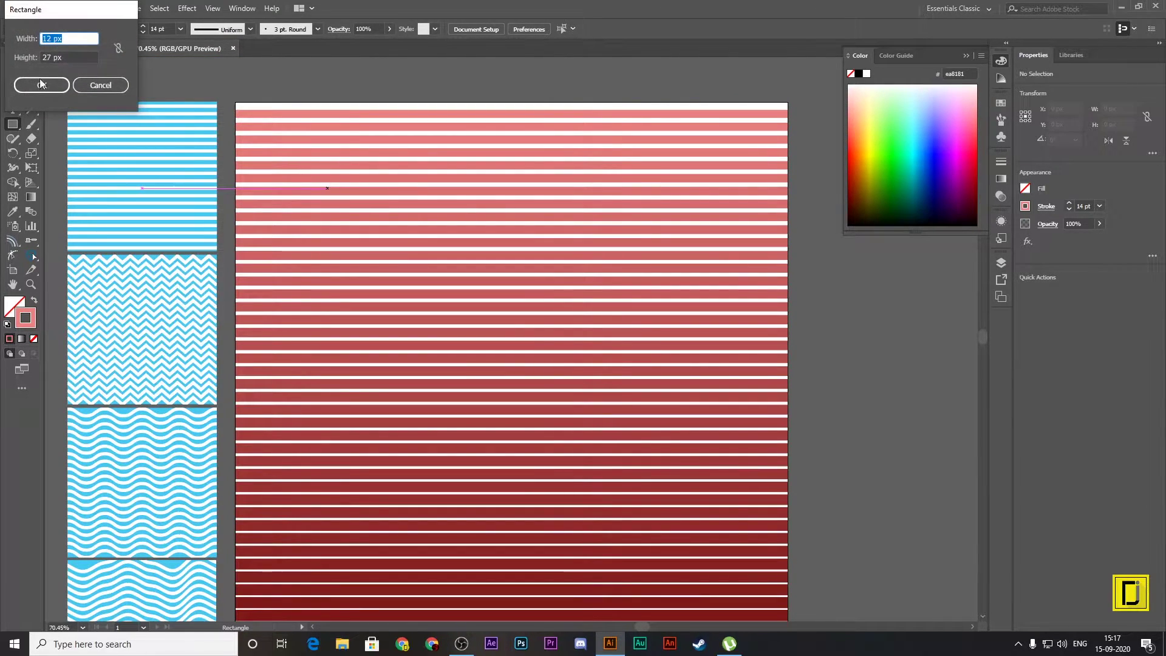
pyautogui.write('1000')
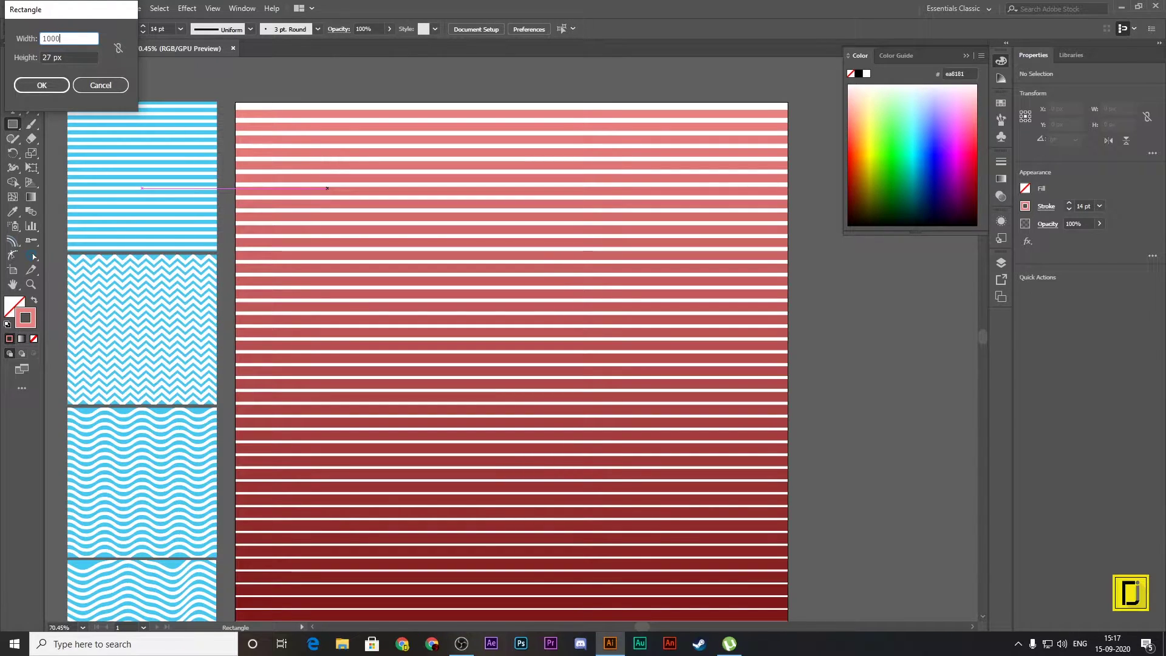
pyautogui.press('Tab')
pyautogui.write('10')
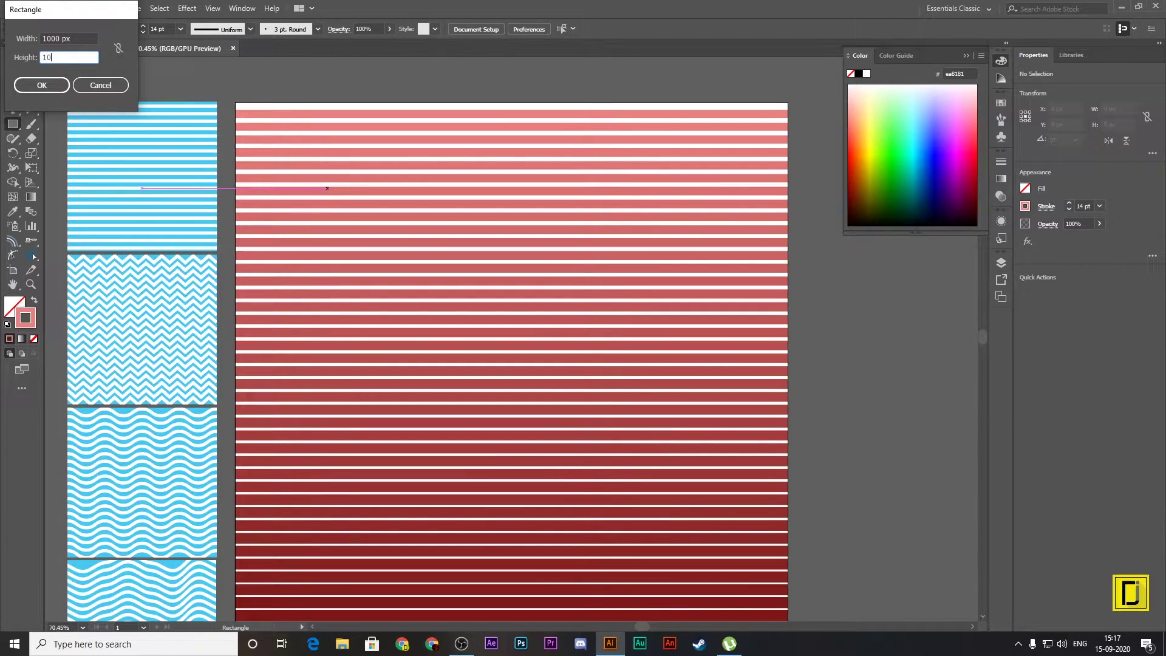
pyautogui.press('Return')
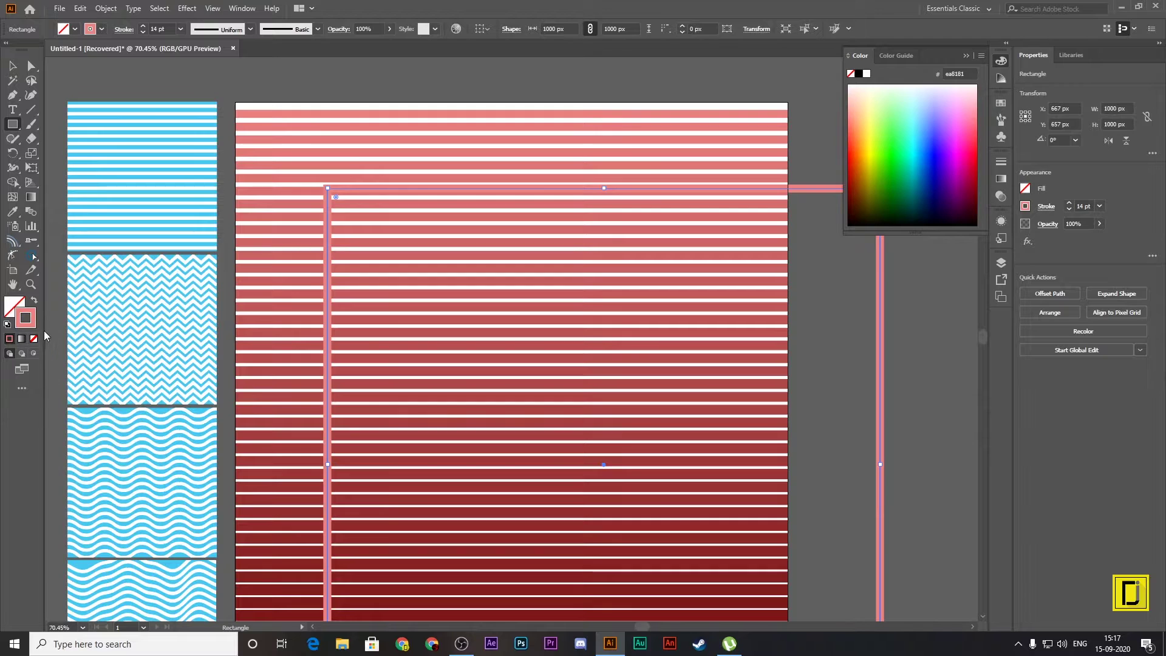
# Step: Swap fill and stroke, align the square with the artboard, and fill it pale pink ead3d3
pyautogui.click(34, 300)
pyautogui.click(12, 64)
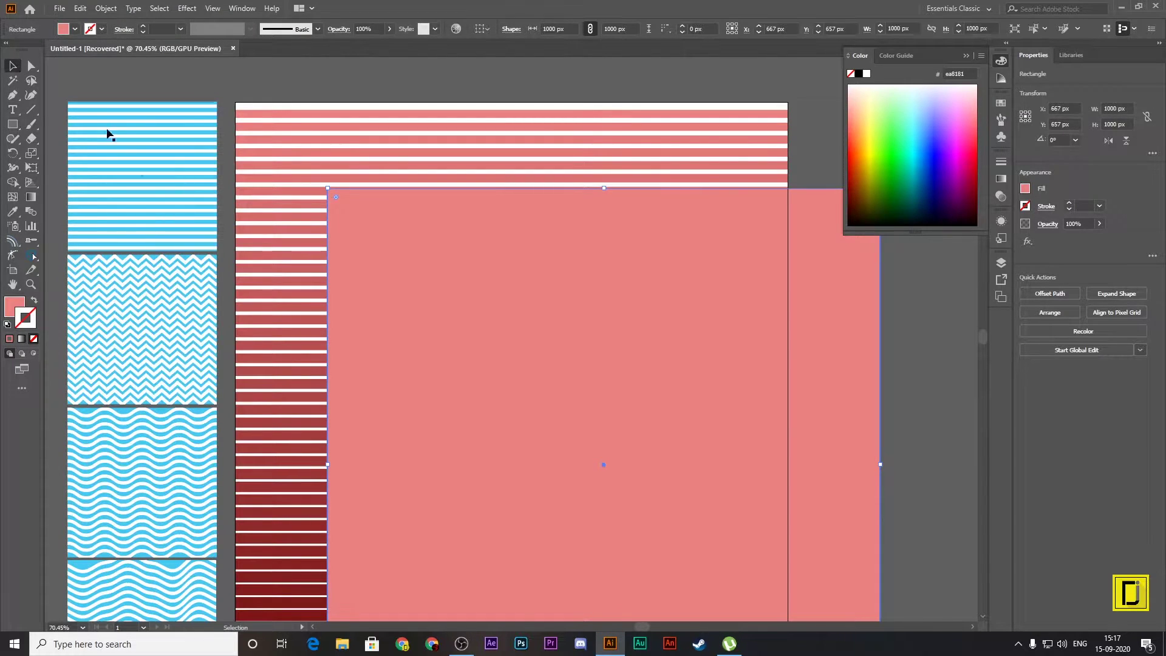
pyautogui.moveTo(448, 267); pyautogui.dragTo(376, 199)
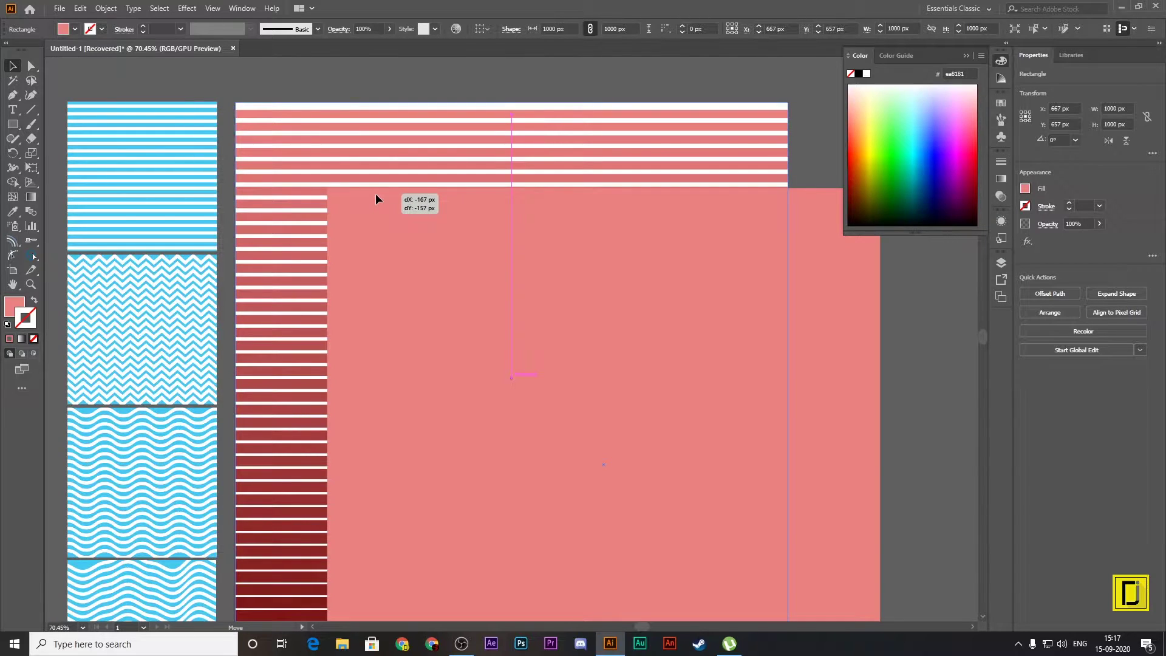
pyautogui.moveTo(375, 198); pyautogui.dragTo(376, 198)
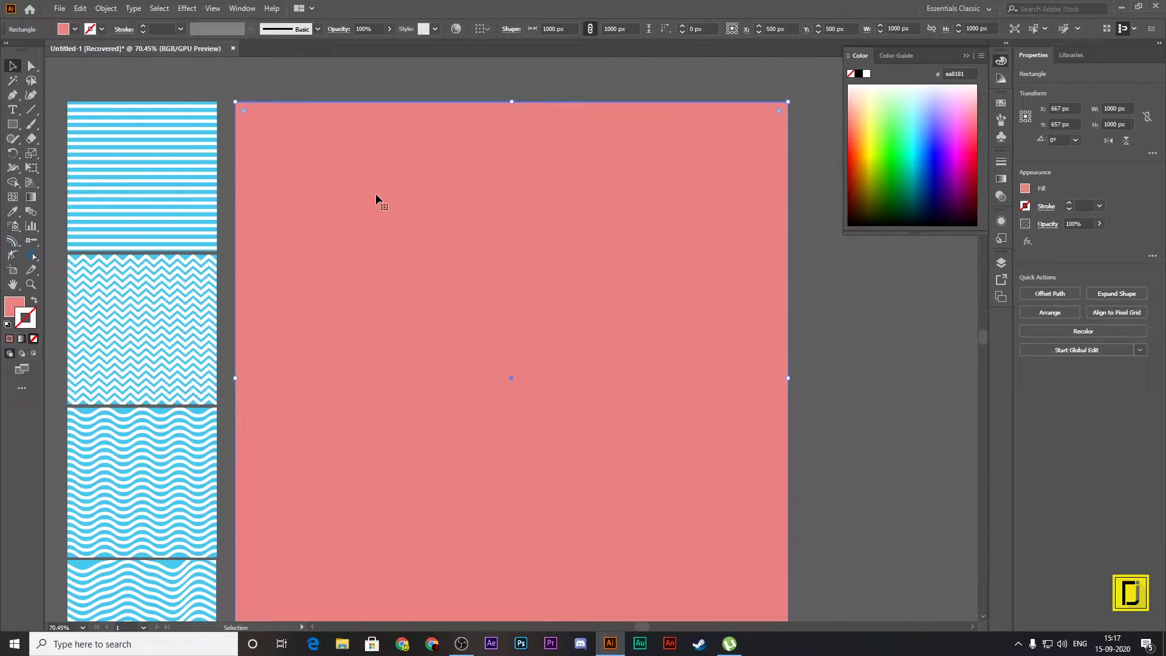
pyautogui.doubleClick(15, 306)
pyautogui.write('ead3d3')
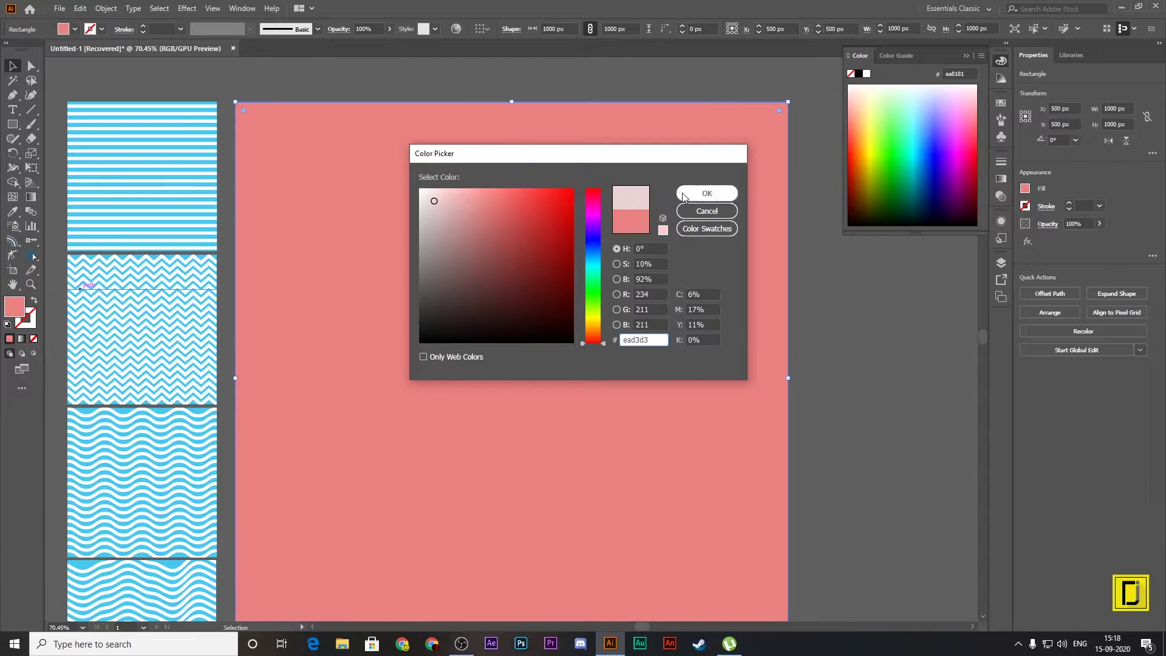
pyautogui.click(683, 197)
# Step: Send the pale pink square to the back behind the stripes
pyautogui.rightClick(491, 231)
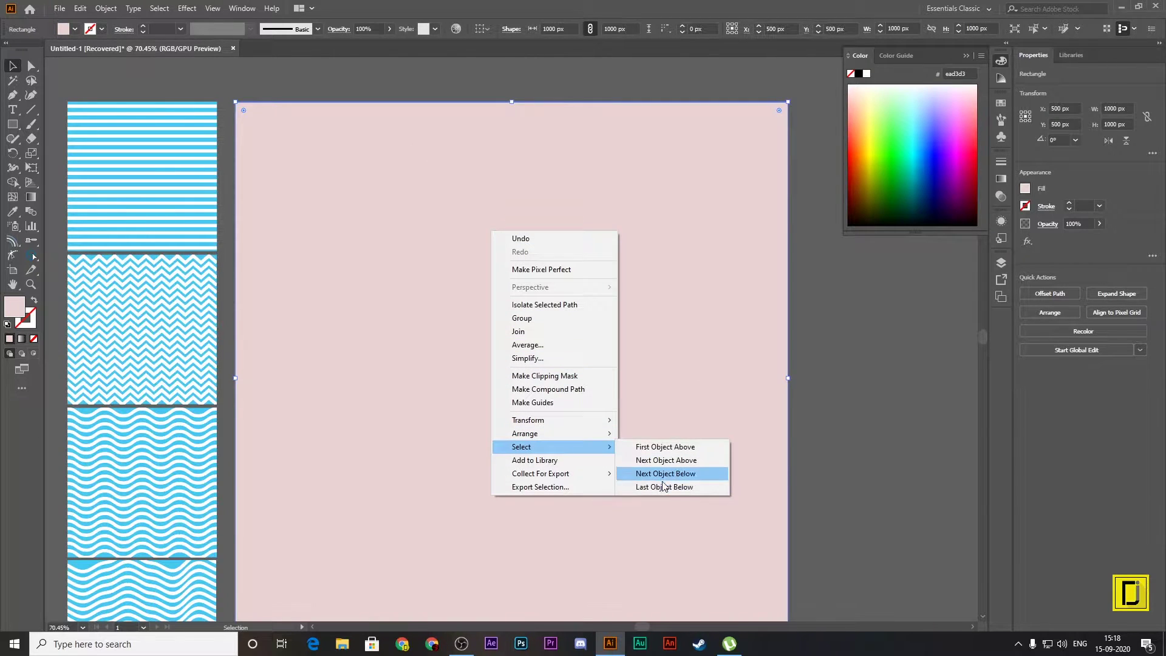
pyautogui.click(662, 474)
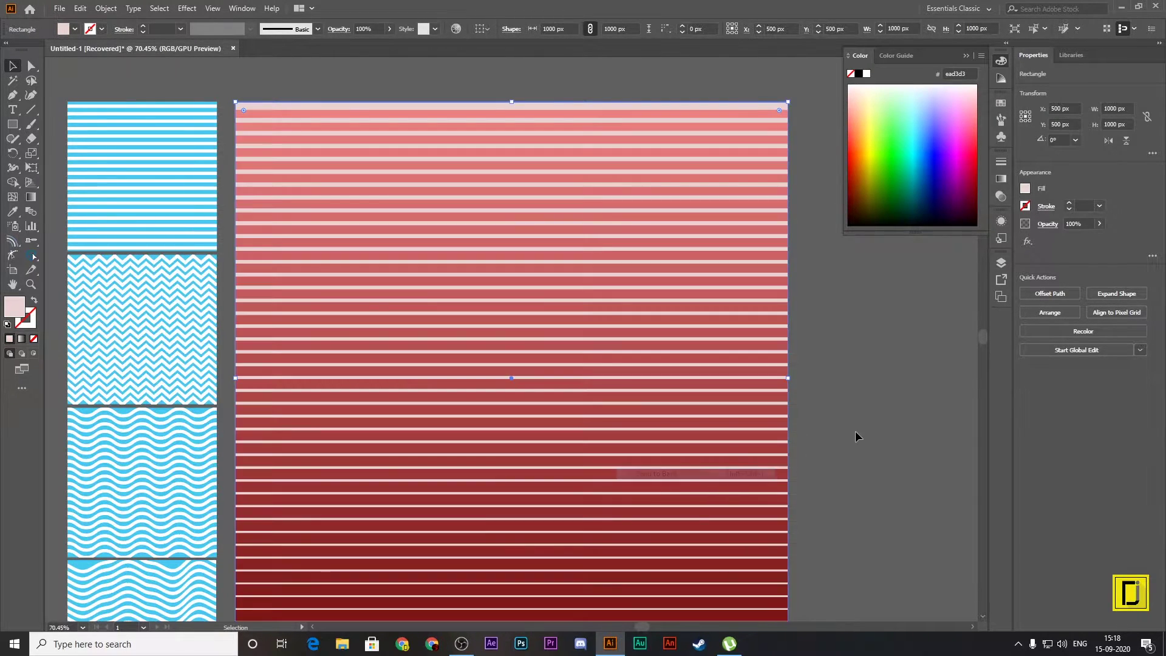
pyautogui.moveTo(855, 437); pyautogui.dragTo(715, 156)
pyautogui.scroll(-2, 729, 348)
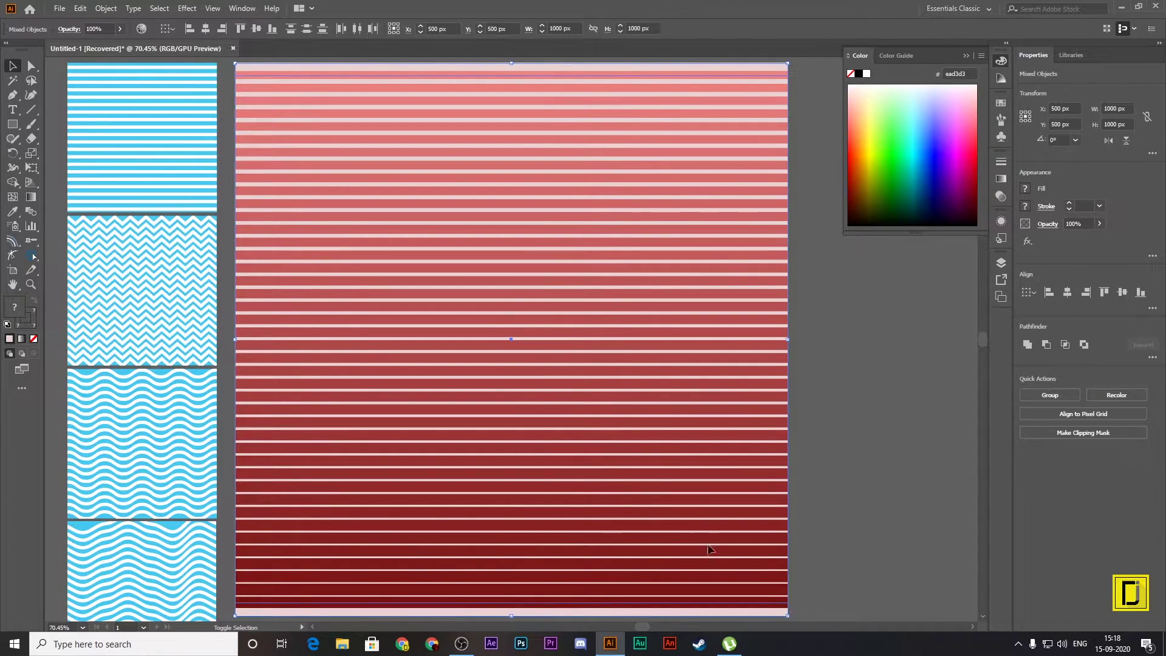
# Step: Group the stripes with the pink background square after a failed clipping attempt
pyautogui.rightClick(661, 311)
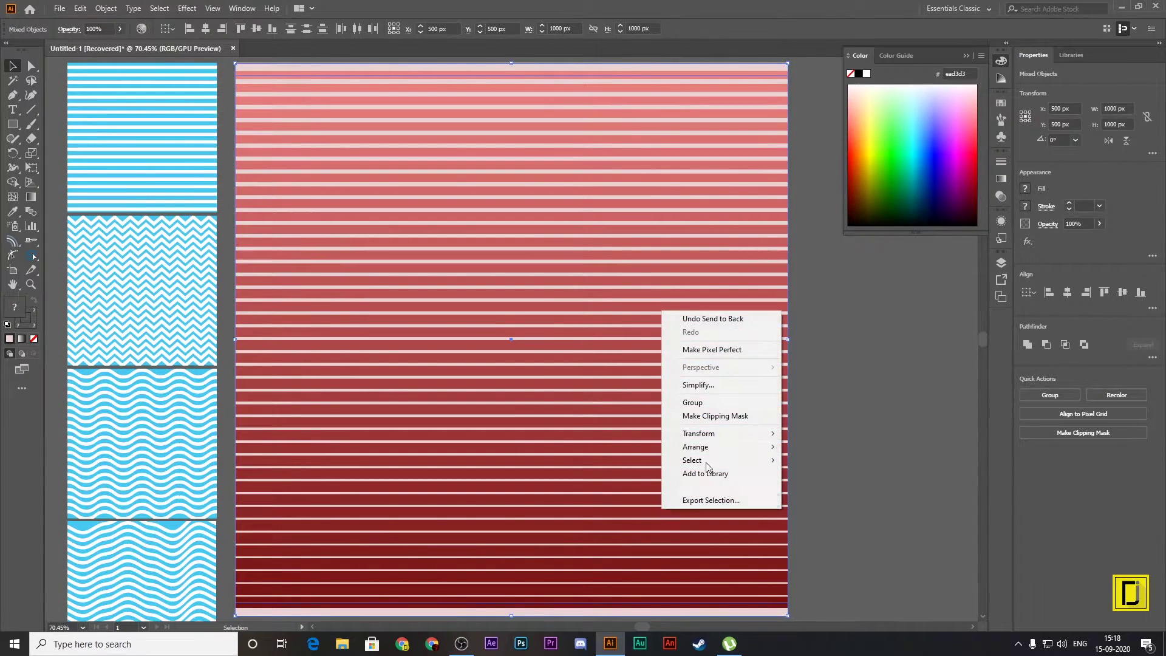
pyautogui.click(728, 418)
pyautogui.click(704, 337)
pyautogui.rightClick(688, 339)
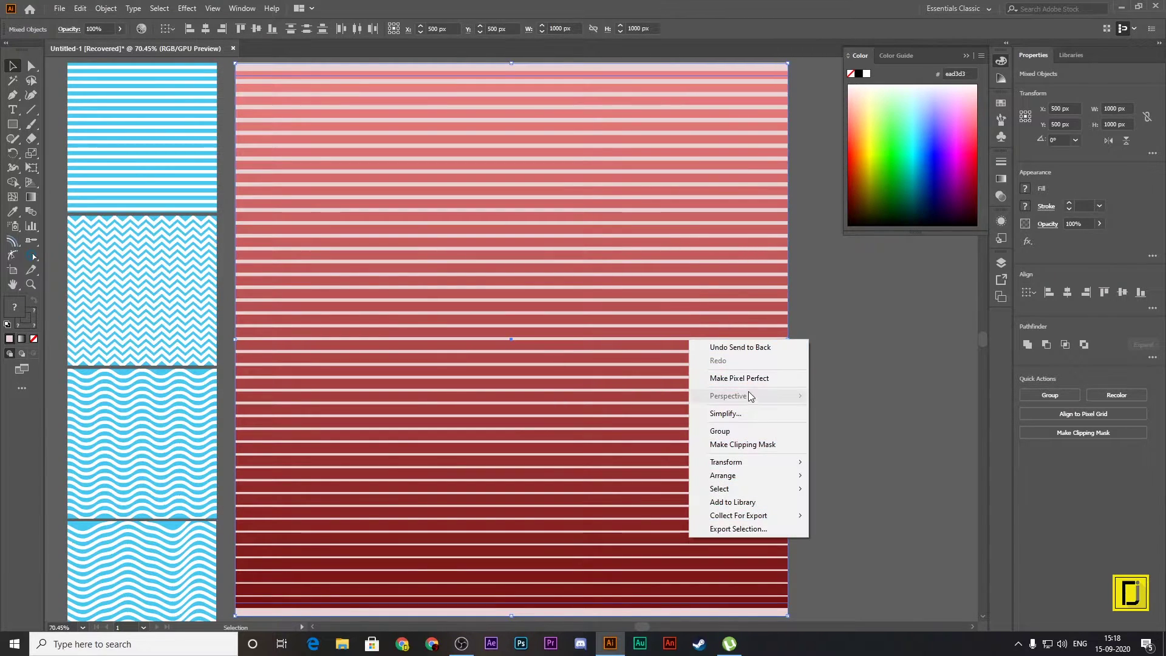
pyautogui.click(721, 431)
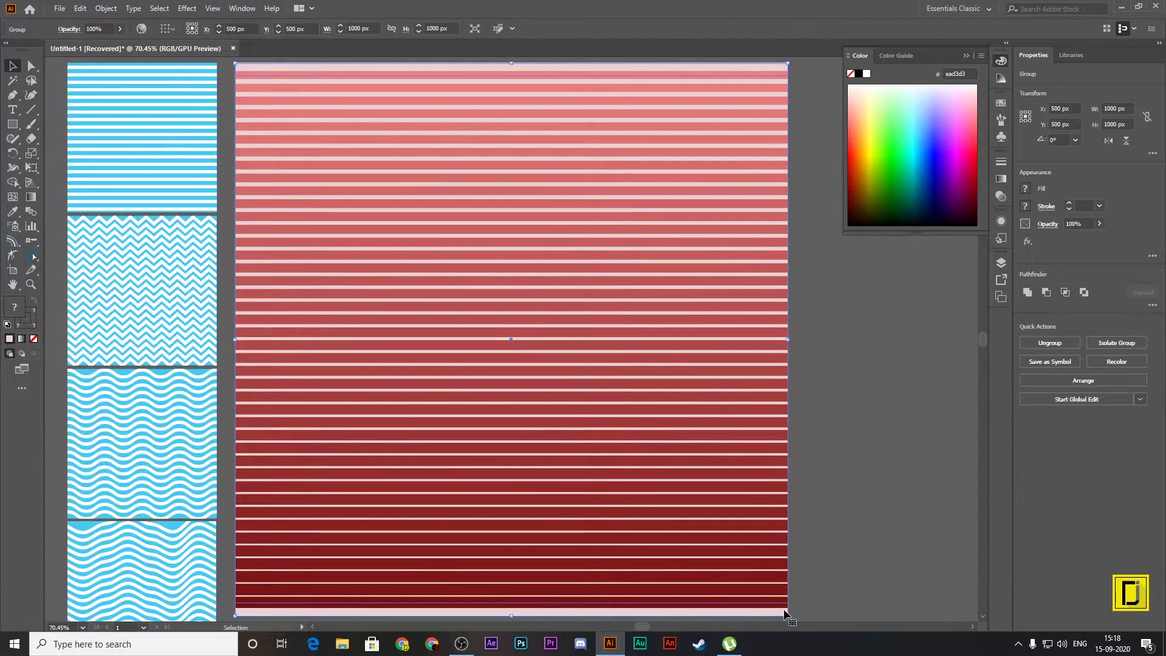
# Step: Shrink the group, place it below the wave patterns, and resize it to the column width
pyautogui.moveTo(785, 615); pyautogui.dragTo(399, 195)
pyautogui.moveTo(325, 151); pyautogui.dragTo(271, 539)
pyautogui.scroll(-2, 429, 491)
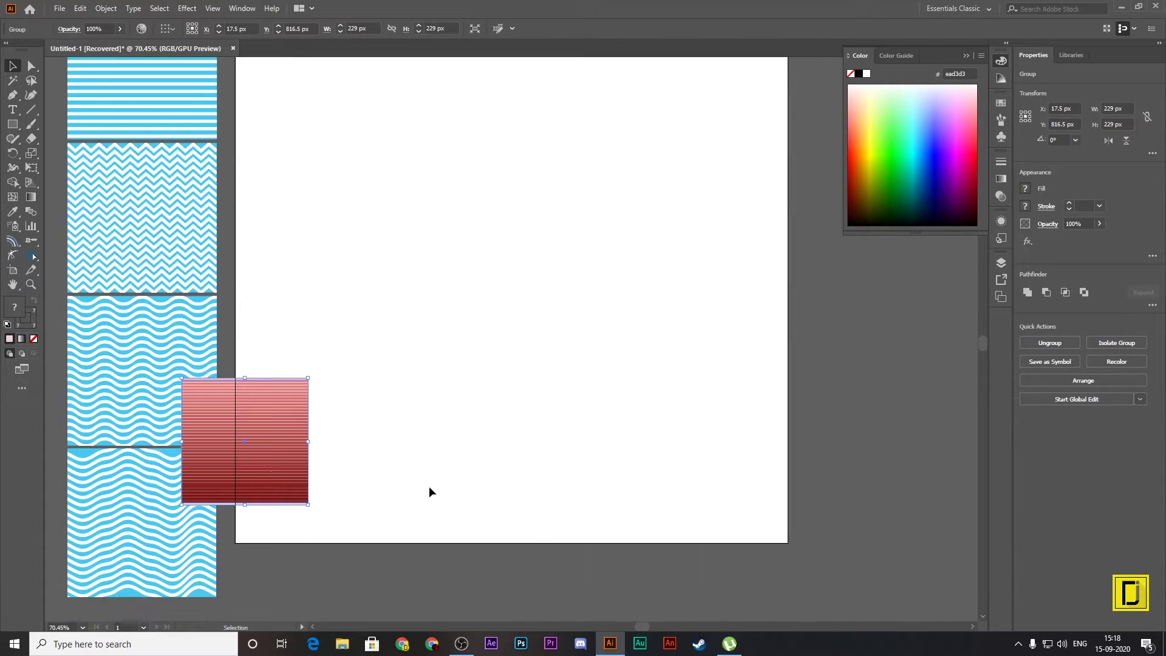
pyautogui.scroll(-4, 429, 487)
pyautogui.moveTo(266, 293); pyautogui.dragTo(157, 527)
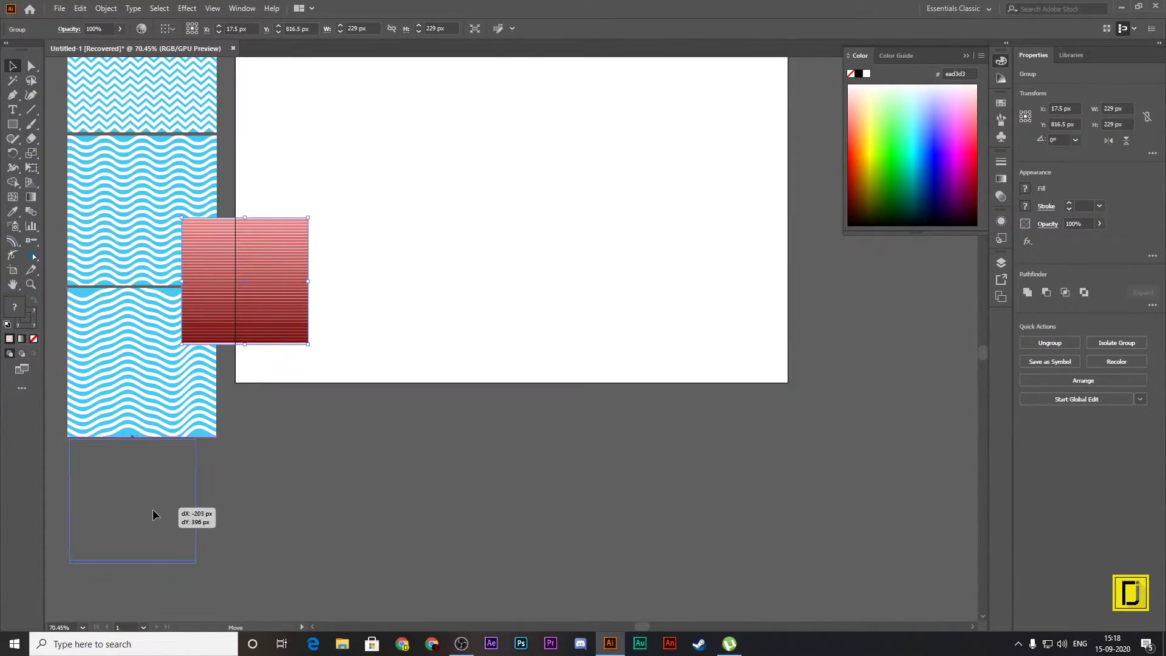
pyautogui.moveTo(194, 571); pyautogui.dragTo(217, 603)
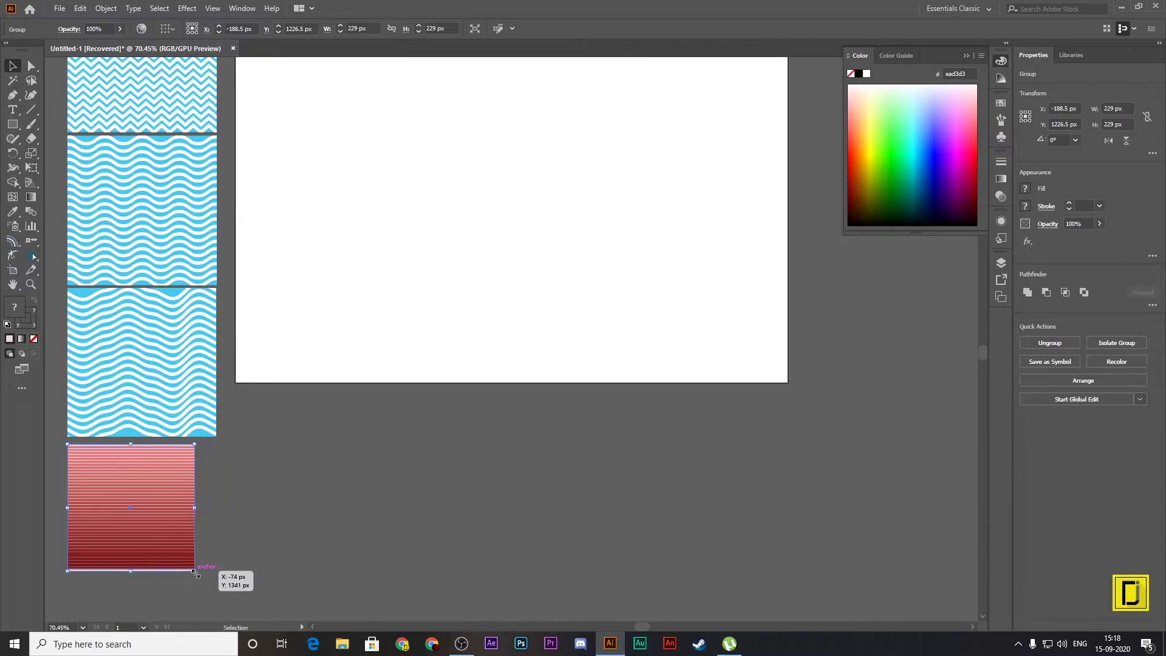
pyautogui.click(349, 537)
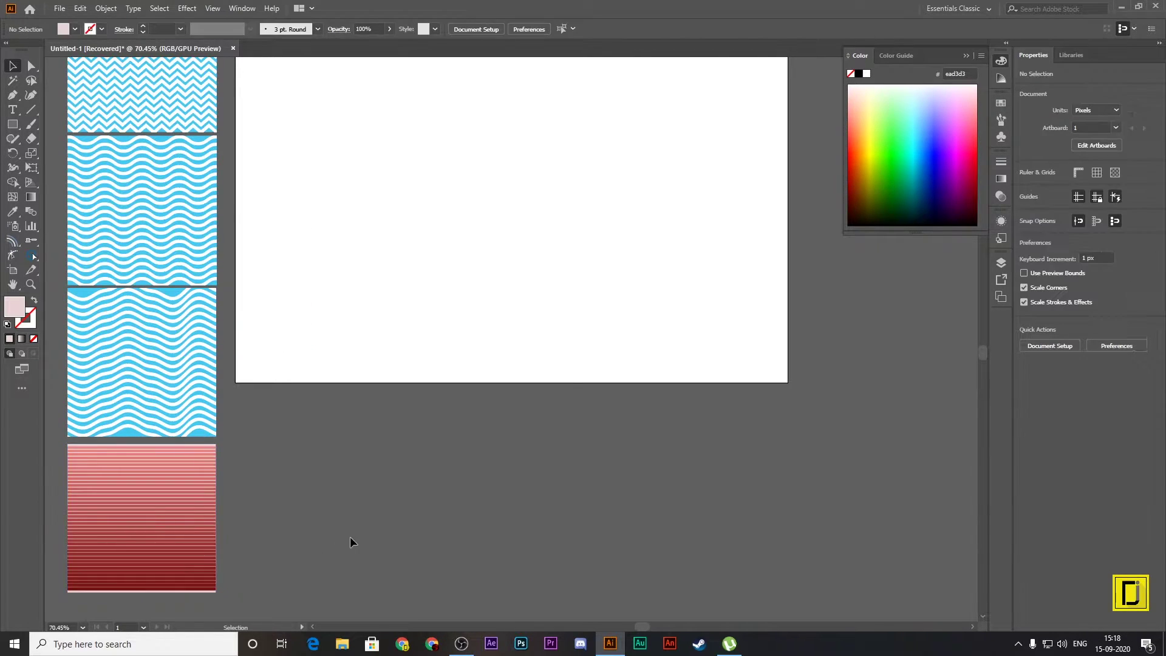
pyautogui.scroll(4, 358, 533)
pyautogui.scroll(2, 362, 527)
pyautogui.scroll(2, 363, 531)
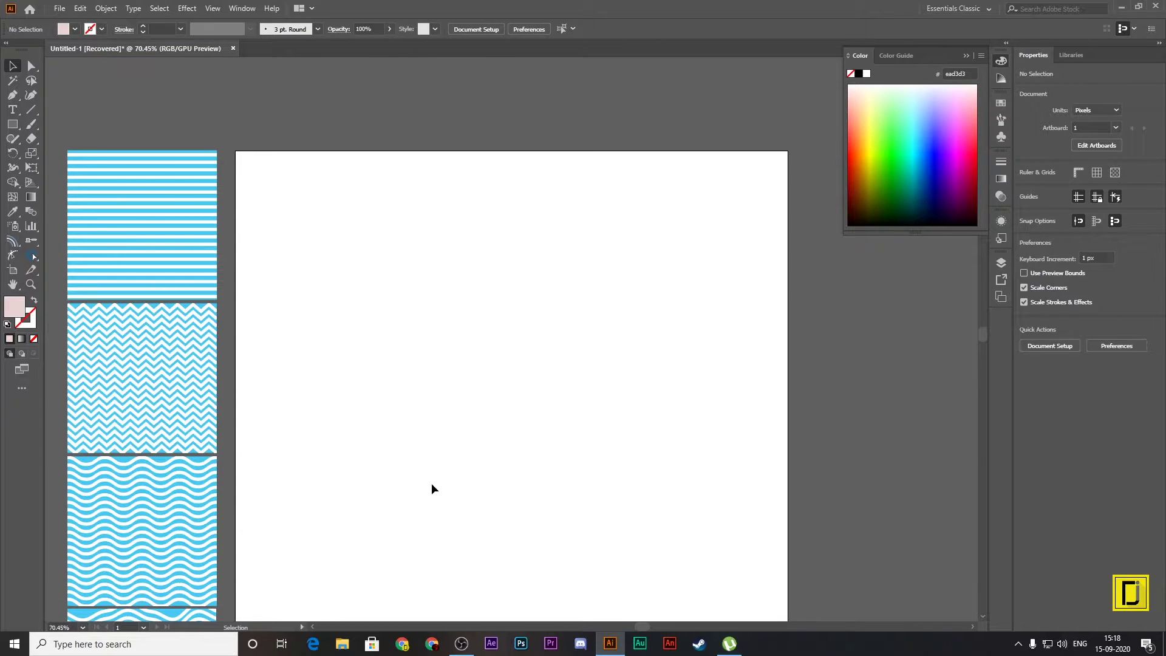
pyautogui.scroll(-2, 151, 273)
pyautogui.scroll(-1, 161, 477)
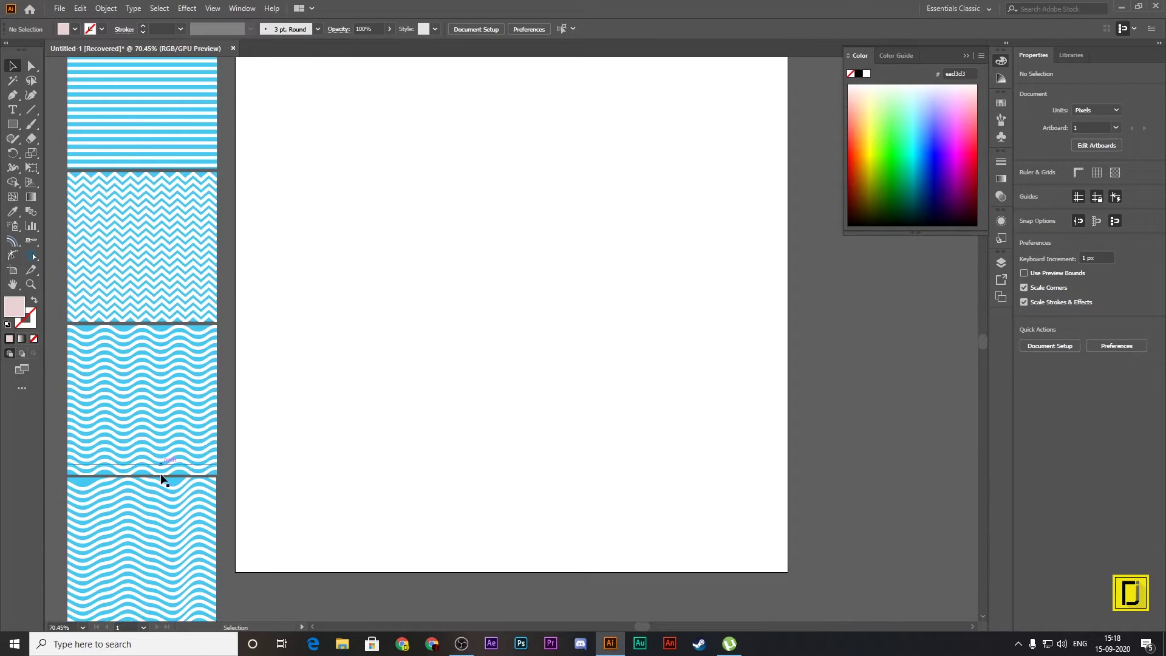
pyautogui.scroll(-3, 169, 521)
pyautogui.scroll(-3, 172, 525)
pyautogui.scroll(2, 573, 501)
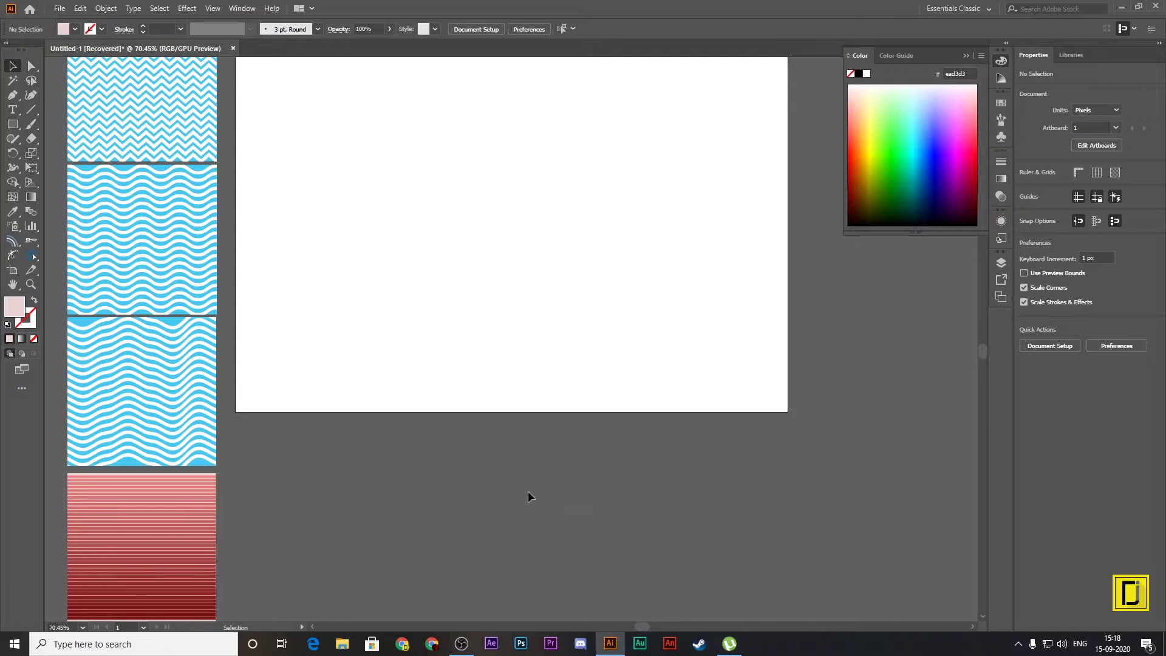
pyautogui.scroll(2, 530, 483)
pyautogui.scroll(4, 544, 471)
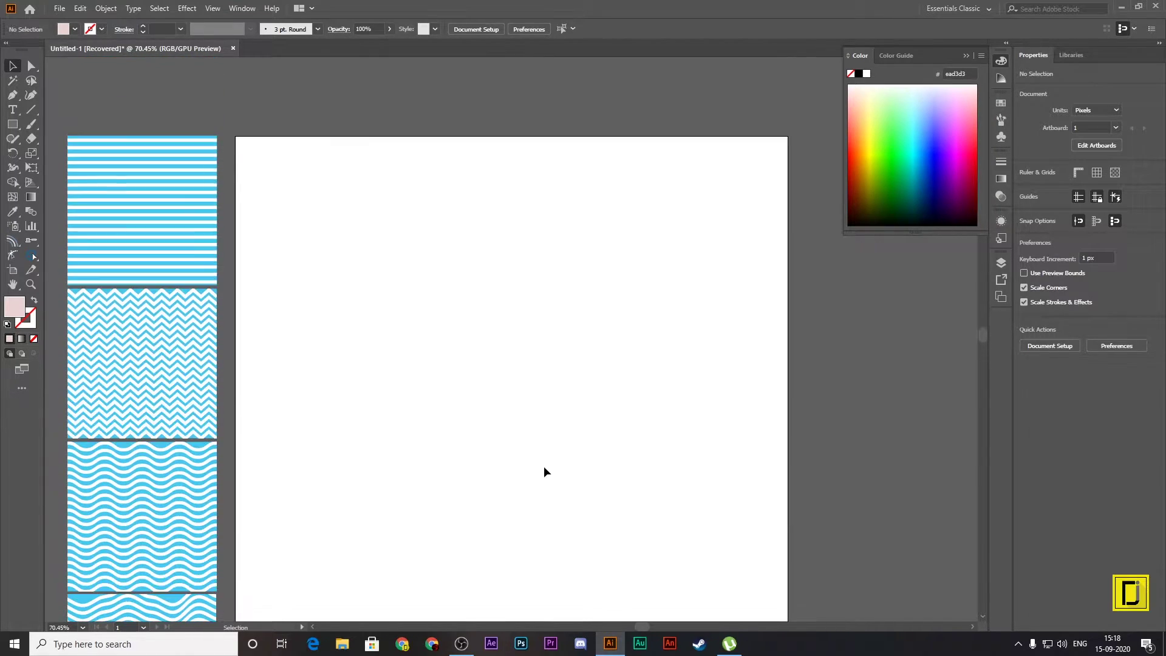
pyautogui.scroll(3, 544, 471)
# Step: Draw a square and fill it salmon red f27070
pyautogui.click(12, 124)
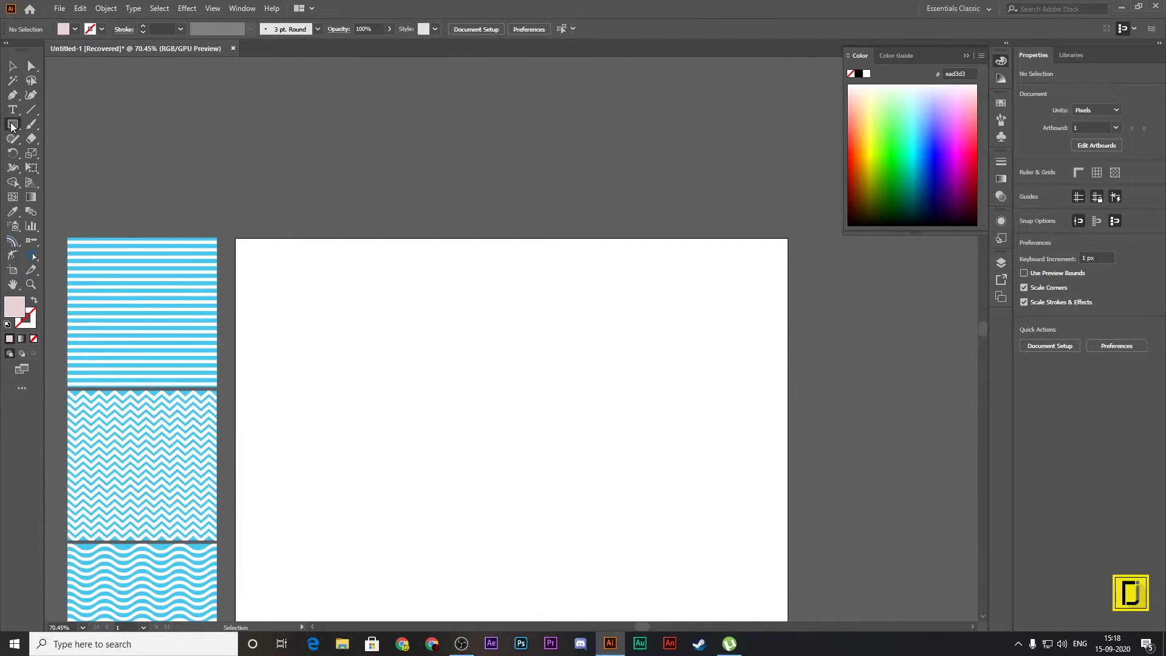
pyautogui.moveTo(356, 325); pyautogui.dragTo(468, 480)
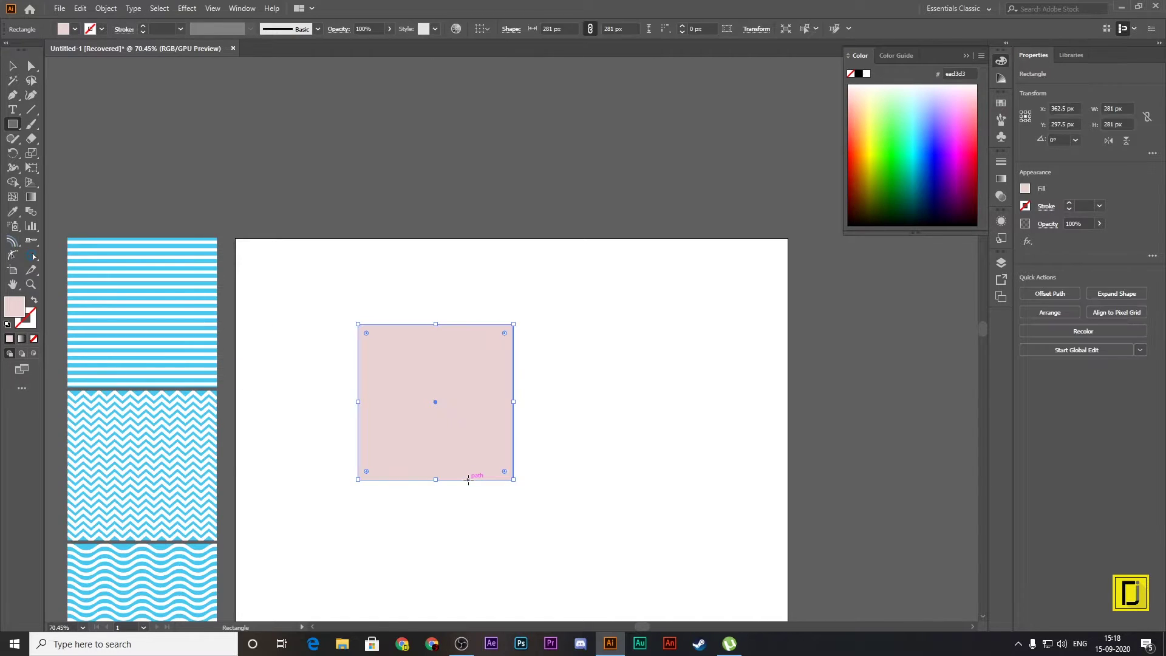
pyautogui.doubleClick(14, 305)
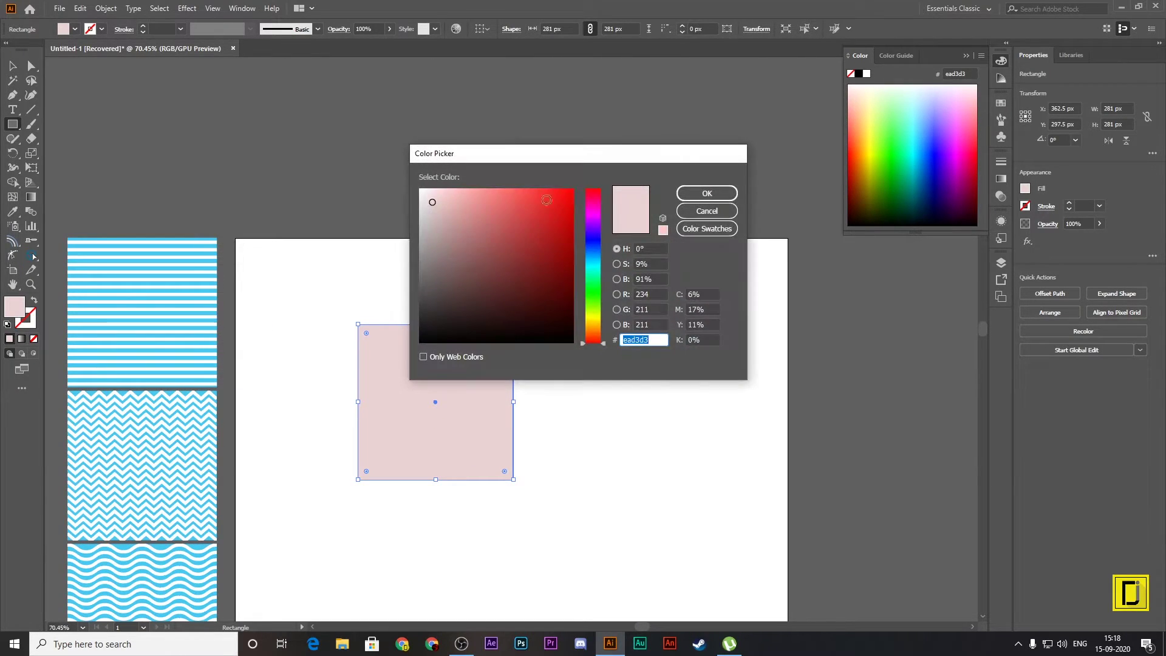
pyautogui.click(494, 201)
pyautogui.moveTo(492, 200); pyautogui.dragTo(503, 195)
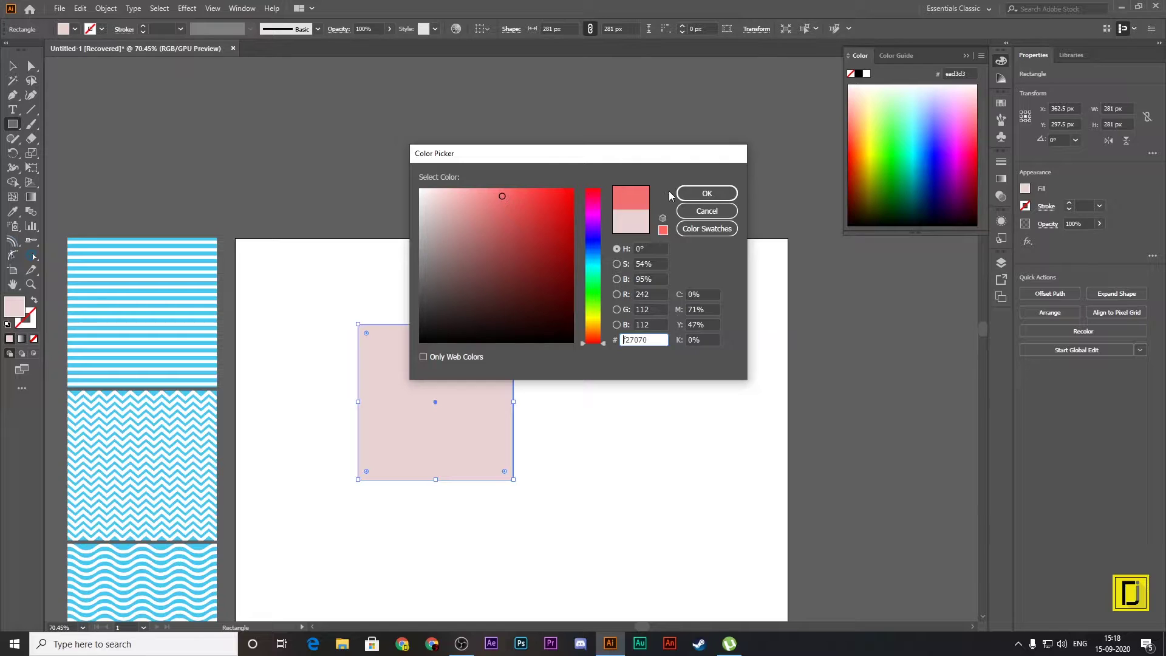
pyautogui.click(704, 193)
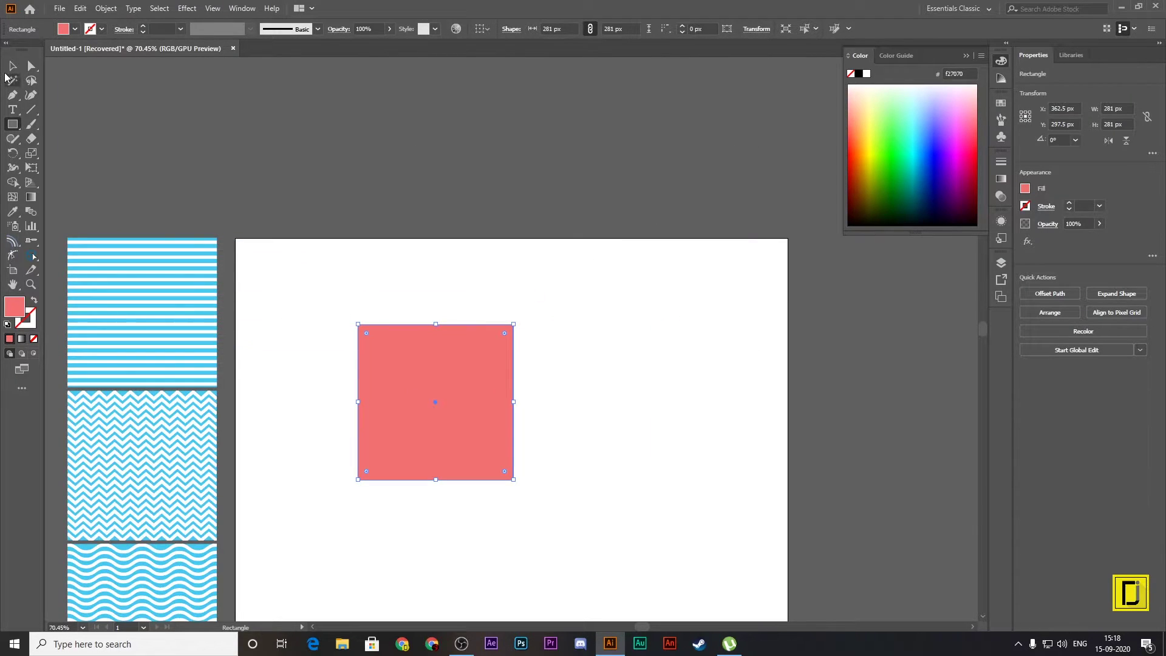
# Step: Move the square up and right of centre and set up a 360/4 rotation
pyautogui.click(13, 66)
pyautogui.moveTo(448, 368); pyautogui.dragTo(616, 350)
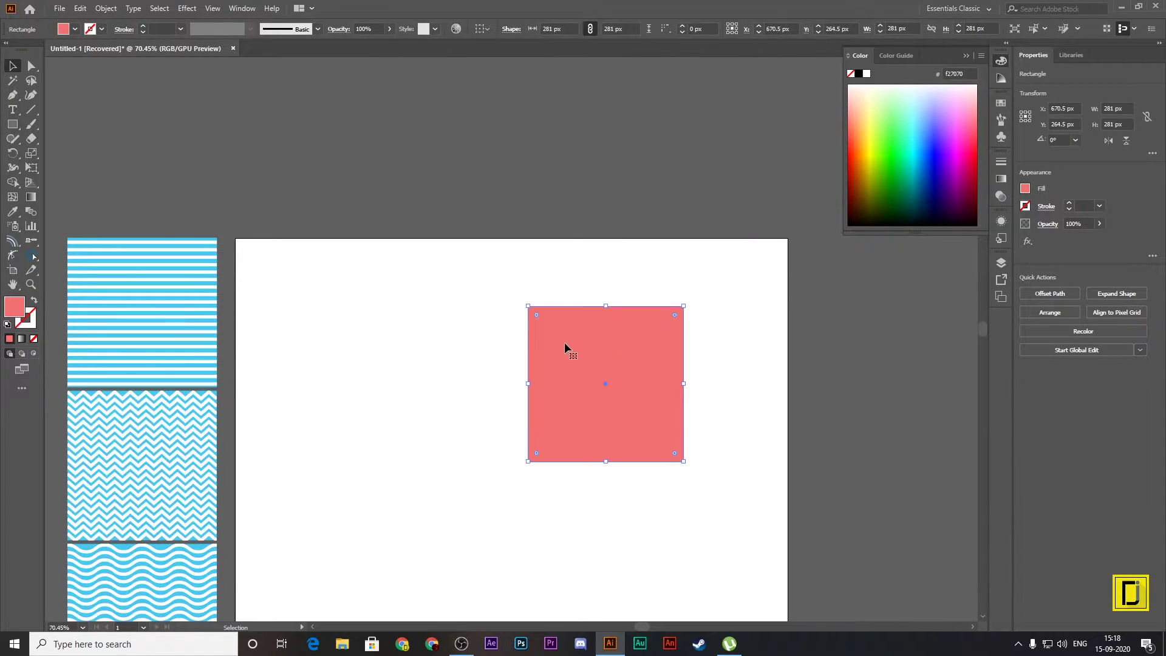
pyautogui.click(11, 152)
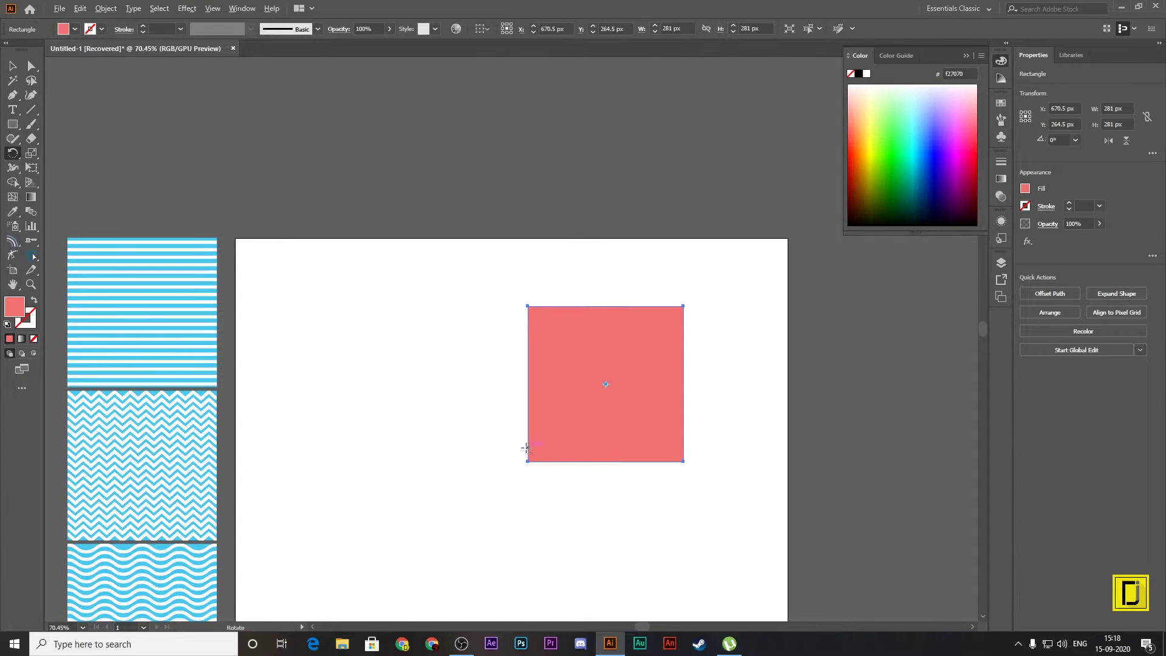
pyautogui.keyDown('alt'); pyautogui.click(527, 462); pyautogui.keyUp('alt')
pyautogui.write('360/4')
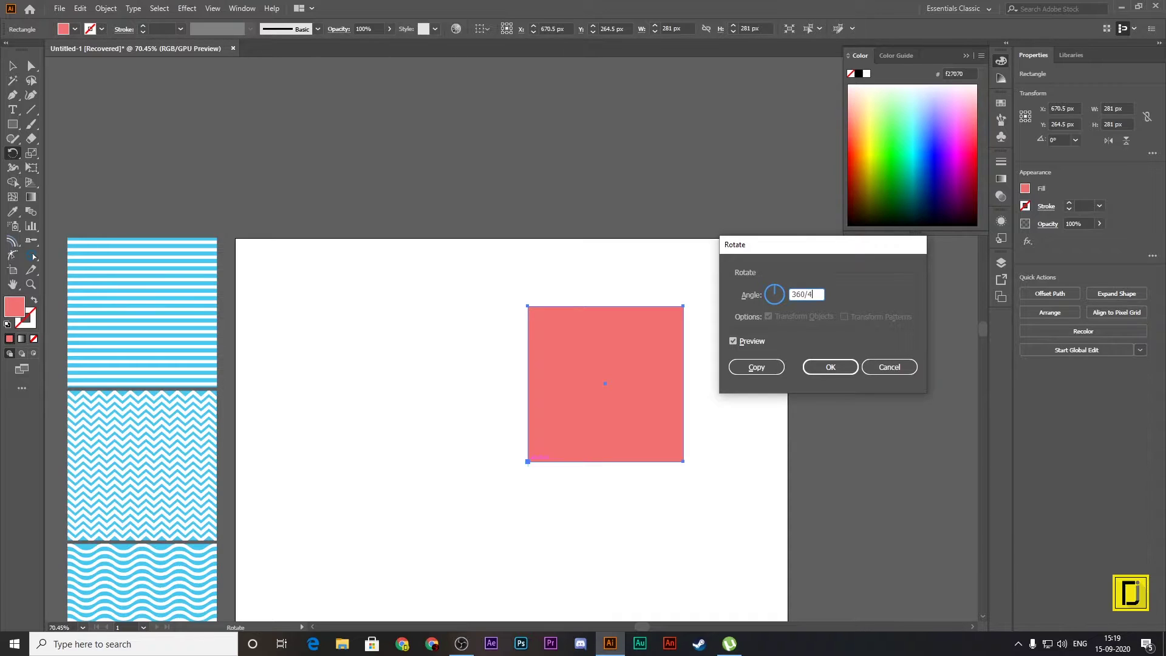
# Step: Make a quarter-turn rotated copy and repeat it twice to form four squares
pyautogui.click(763, 371)
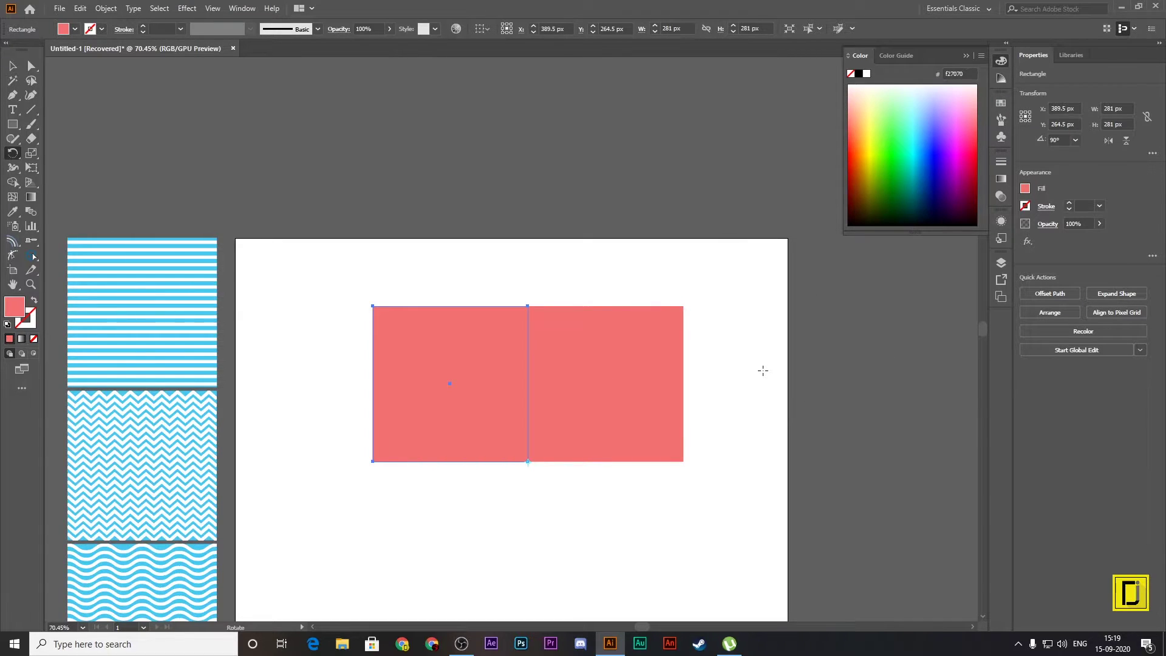
pyautogui.press('v')
pyautogui.hotkey('ctrl', 'd')
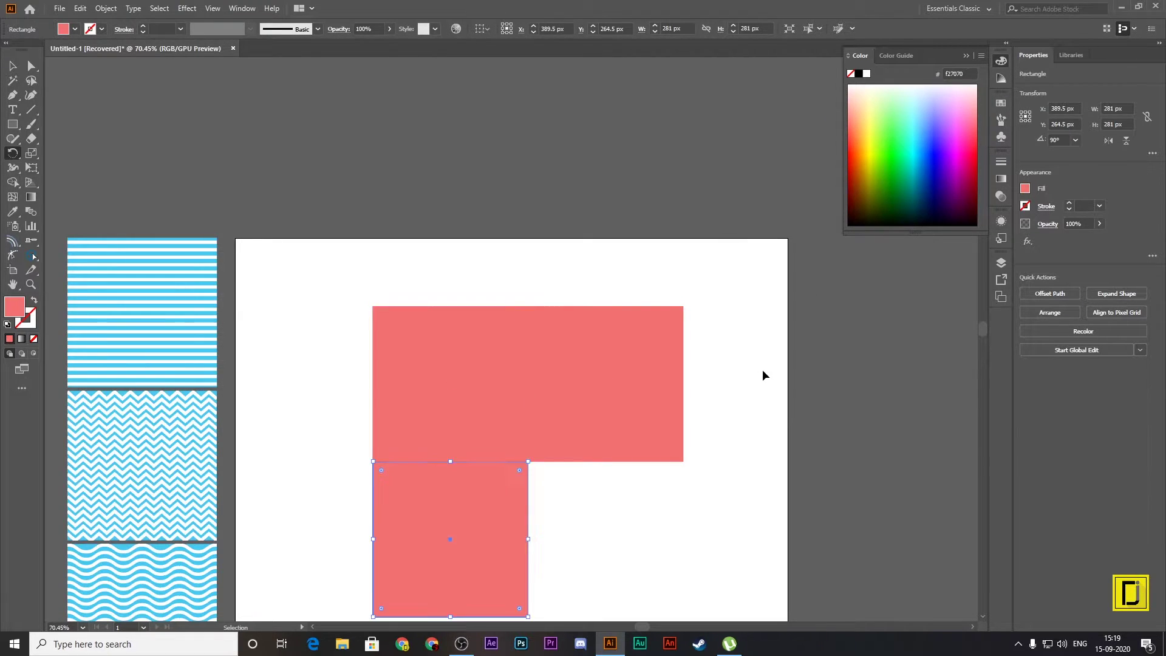
pyautogui.hotkey('ctrl', 'd')
pyautogui.press('r')
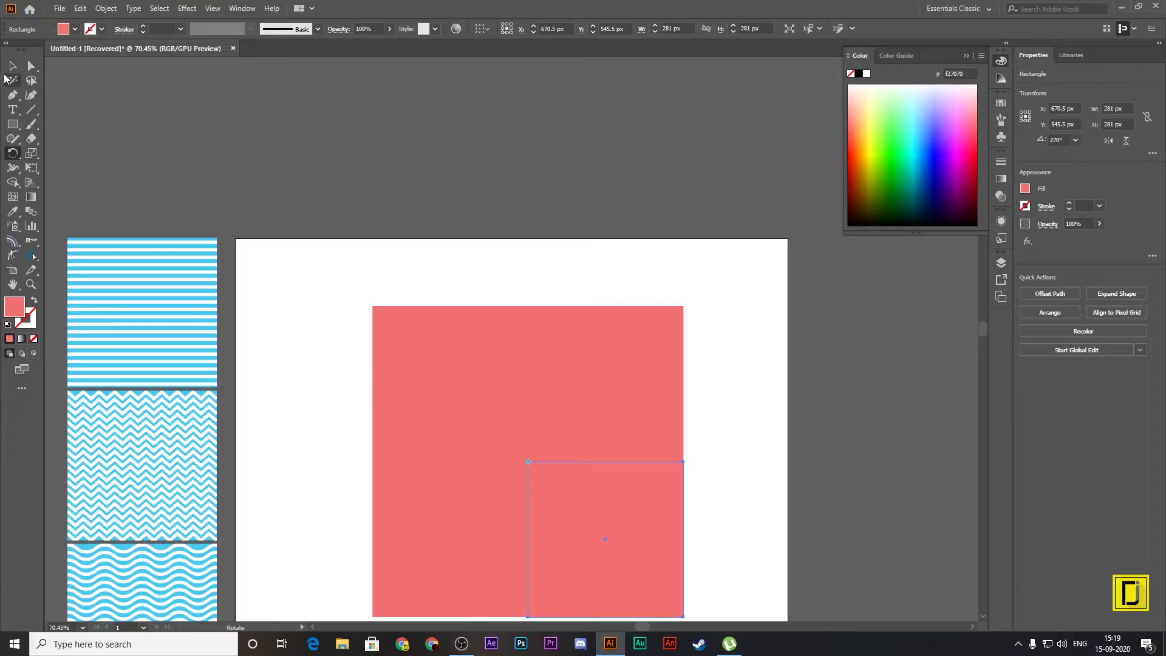
# Step: Colour the bottom-right and top-left squares dark red aa2121
pyautogui.scroll(-3, 386, 418)
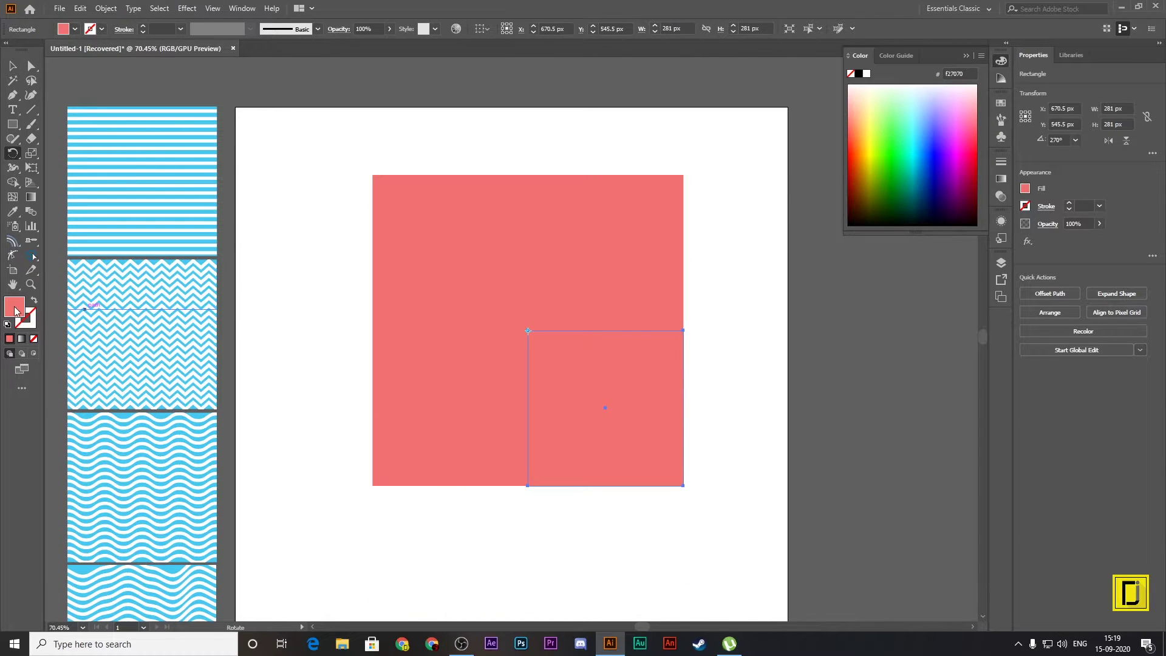
pyautogui.doubleClick(16, 308)
pyautogui.write('aa2121')
pyautogui.click(693, 194)
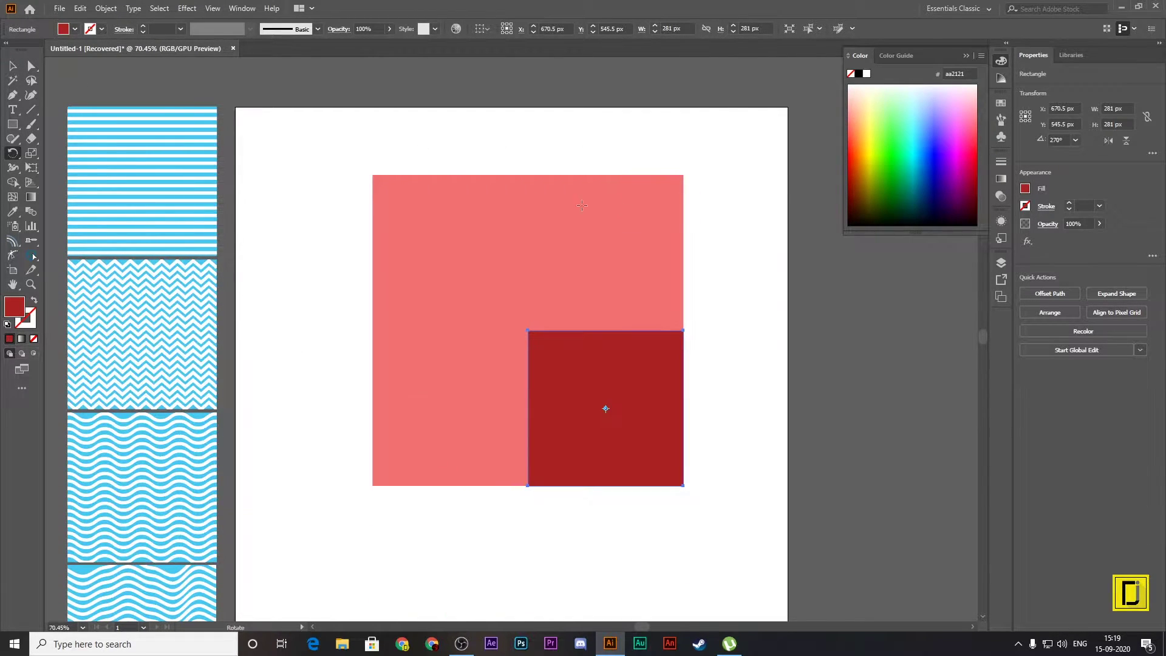
pyautogui.click(12, 65)
pyautogui.click(452, 255)
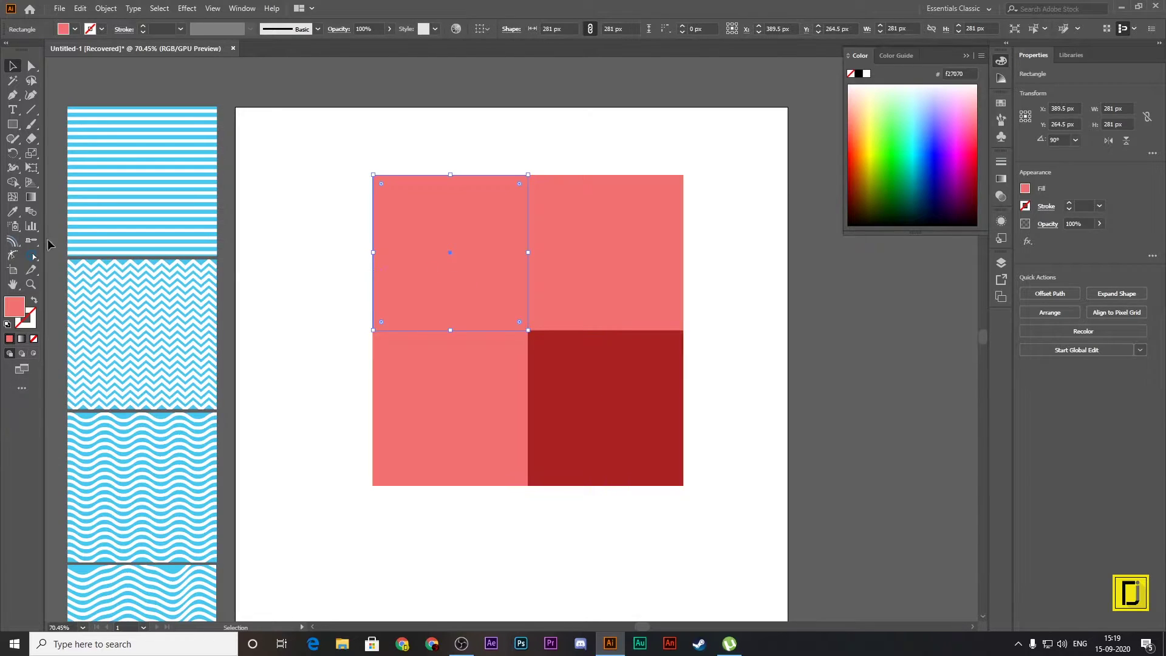
pyautogui.click(13, 211)
pyautogui.click(559, 416)
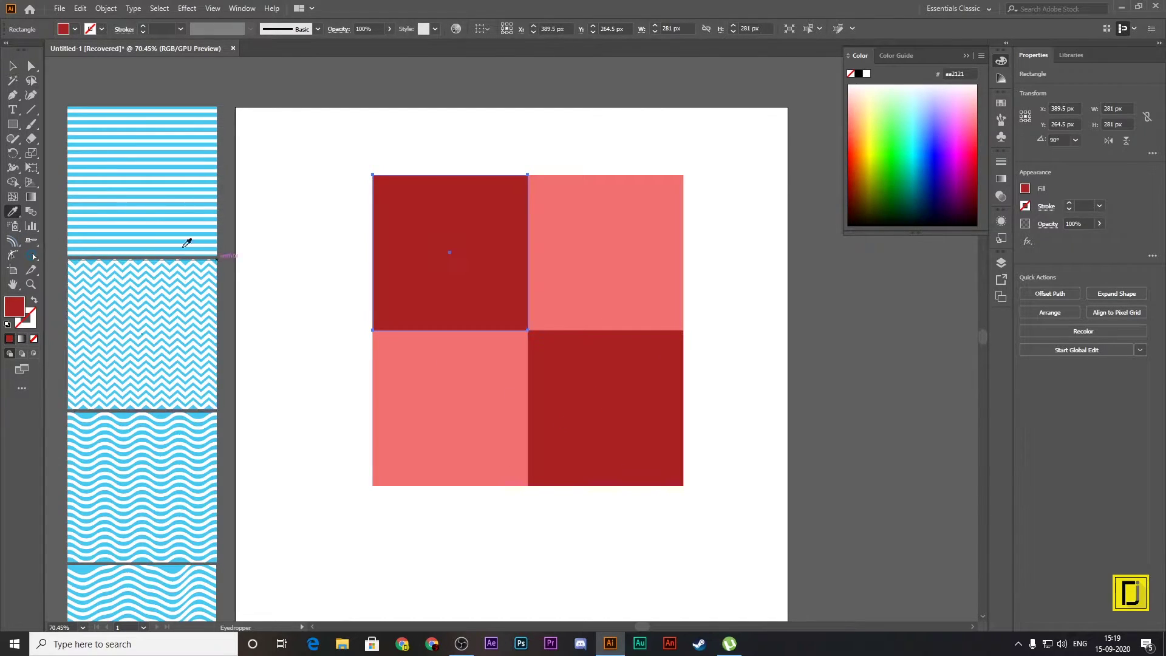
# Step: Colour the top-right square bright yellow efff1a
pyautogui.click(12, 66)
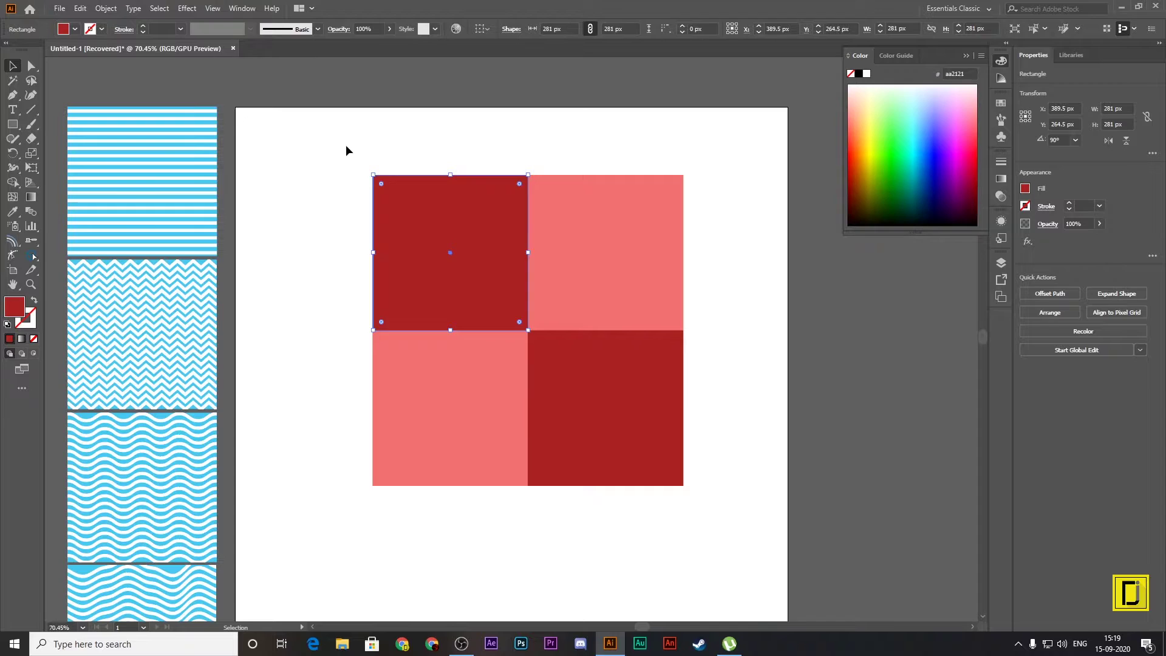
pyautogui.moveTo(330, 145); pyautogui.dragTo(680, 496)
pyautogui.click(646, 286)
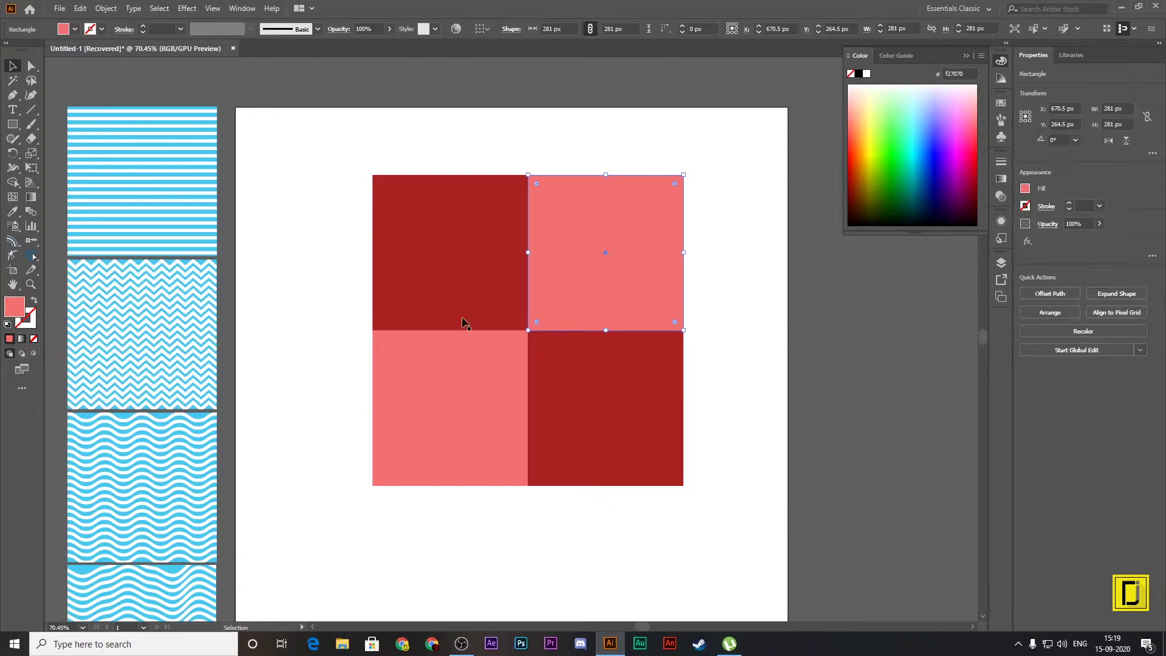
pyautogui.doubleClick(13, 315)
pyautogui.moveTo(596, 312); pyautogui.dragTo(595, 316)
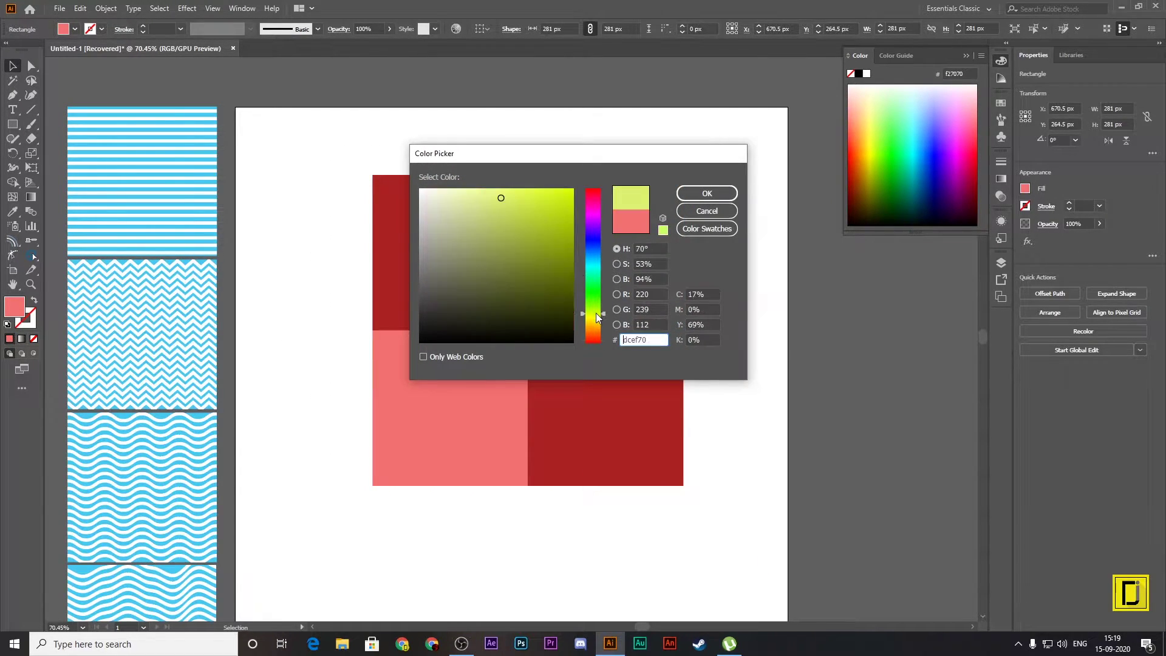
pyautogui.click(552, 221)
pyautogui.click(706, 193)
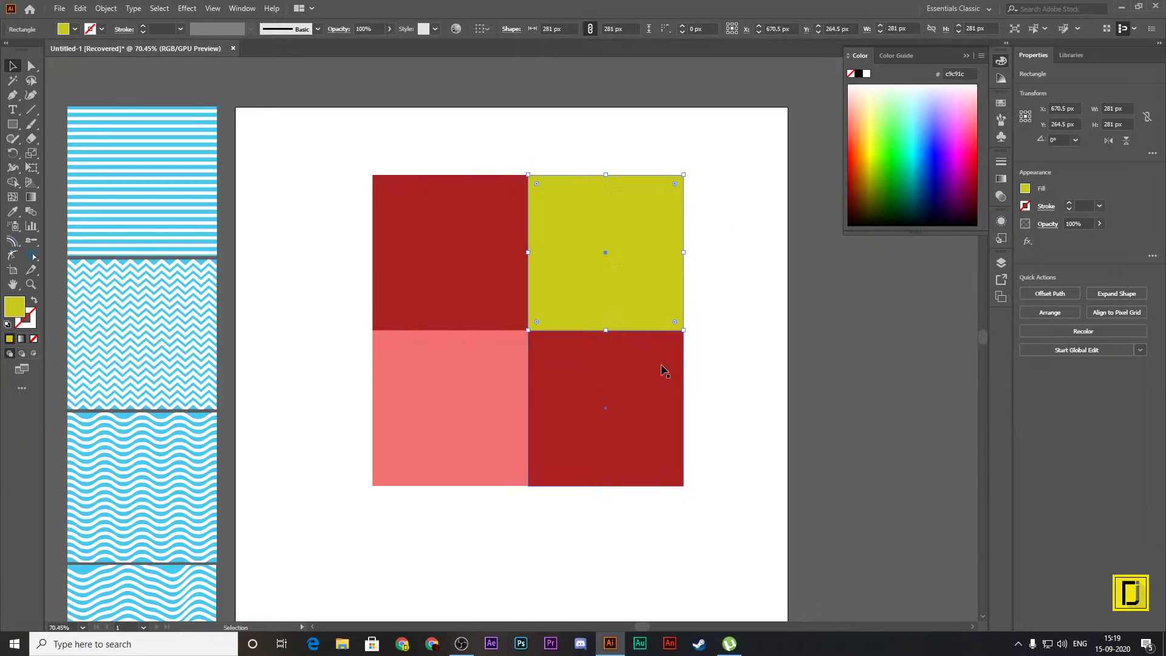
pyautogui.doubleClick(20, 310)
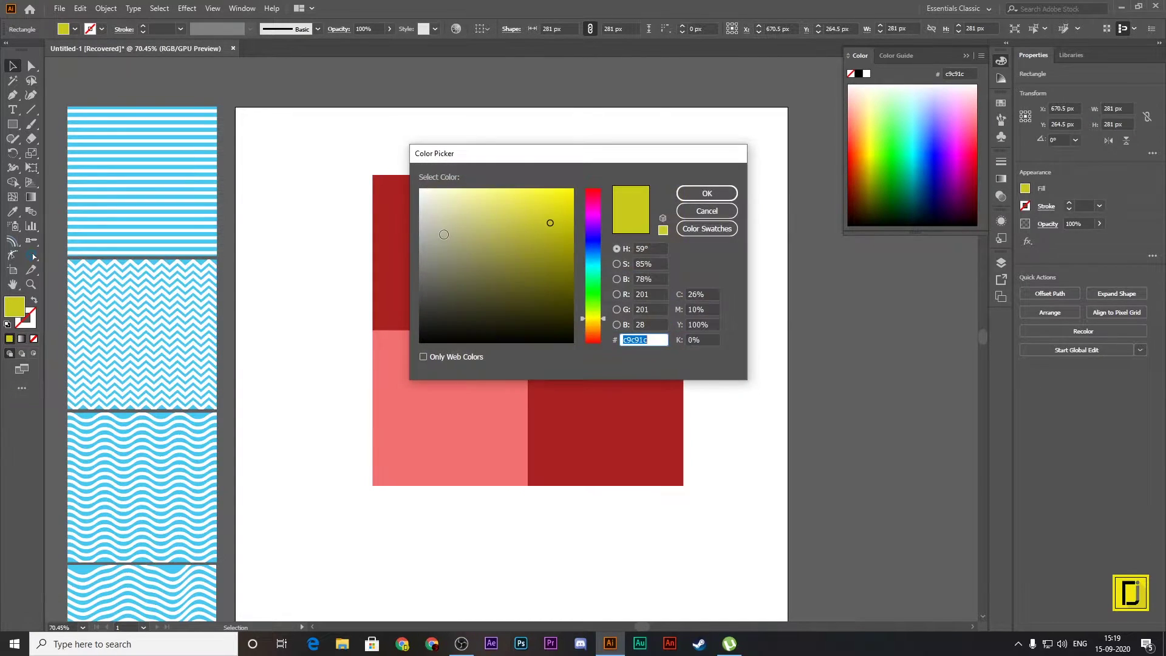
pyautogui.moveTo(591, 318); pyautogui.dragTo(592, 315)
pyautogui.moveTo(553, 206); pyautogui.dragTo(558, 189)
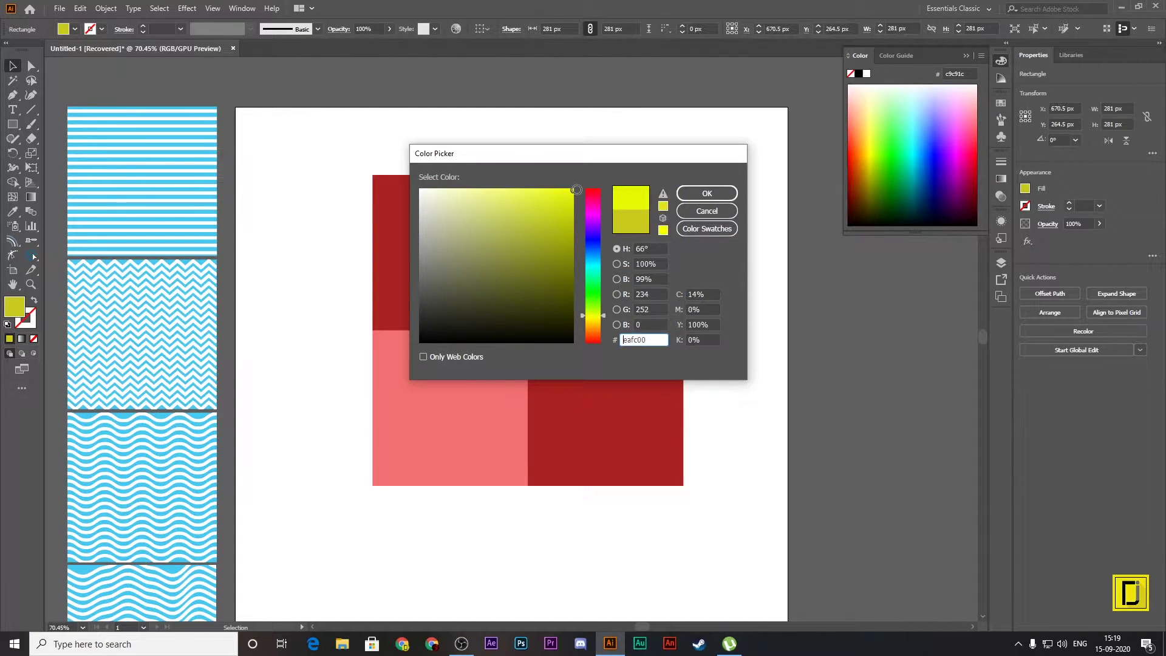
pyautogui.click(707, 194)
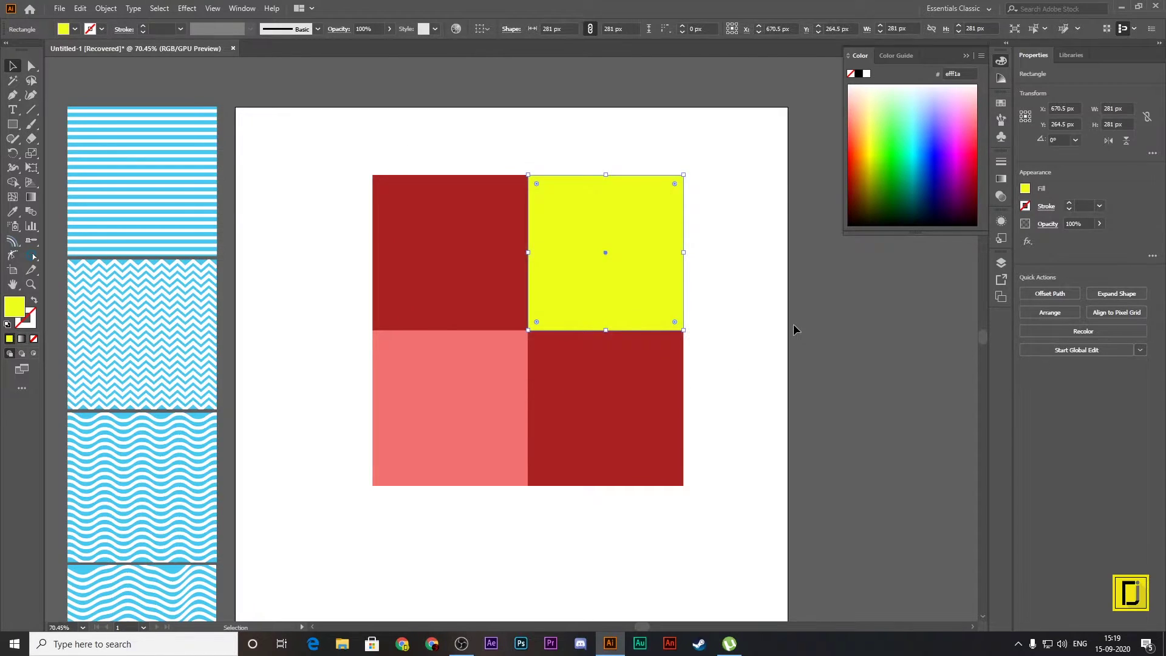
# Step: Give the bottom-left square the same bright yellow and select all four squares
pyautogui.click(424, 380)
pyautogui.click(12, 211)
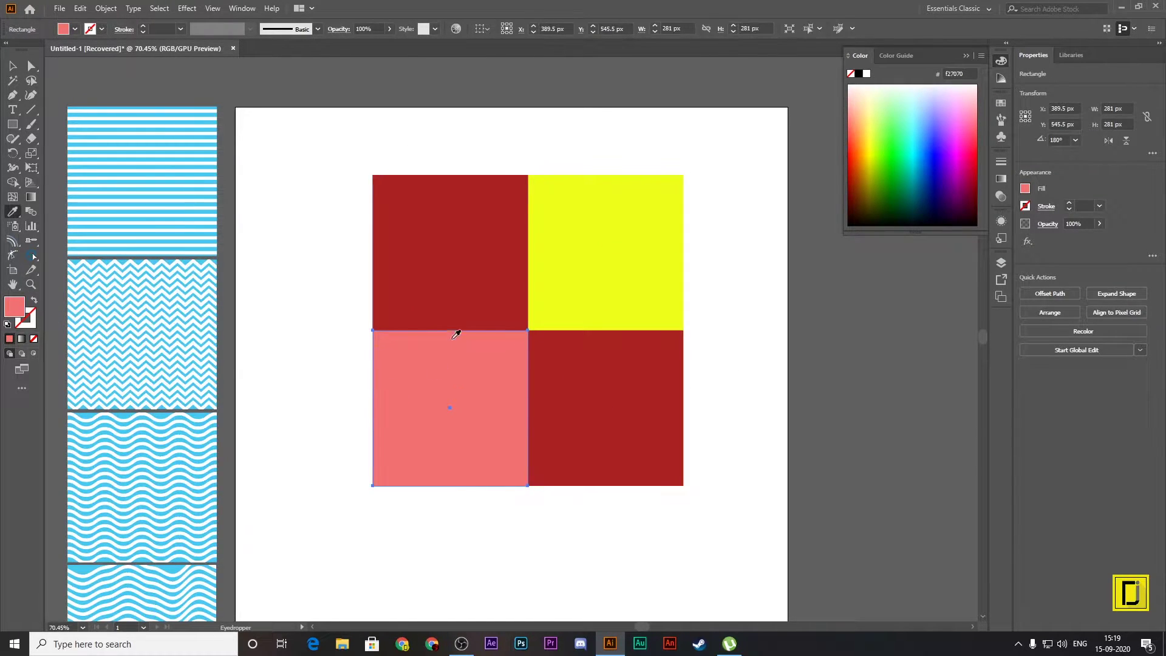
pyautogui.click(604, 253)
pyautogui.click(12, 65)
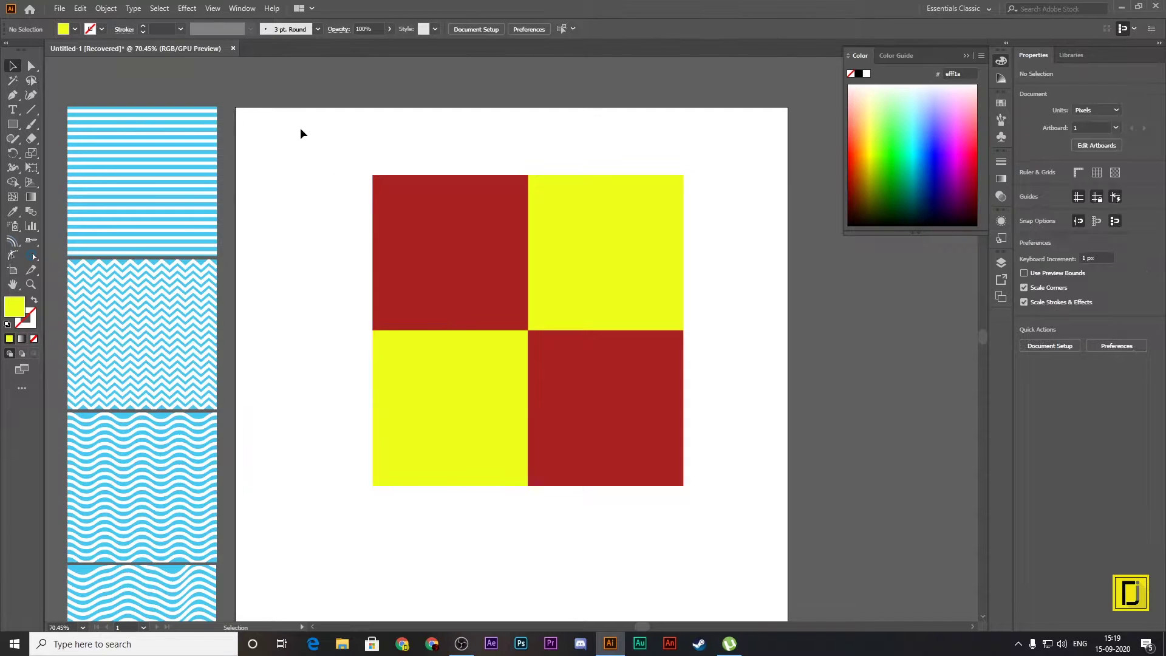
pyautogui.moveTo(299, 127); pyautogui.dragTo(701, 539)
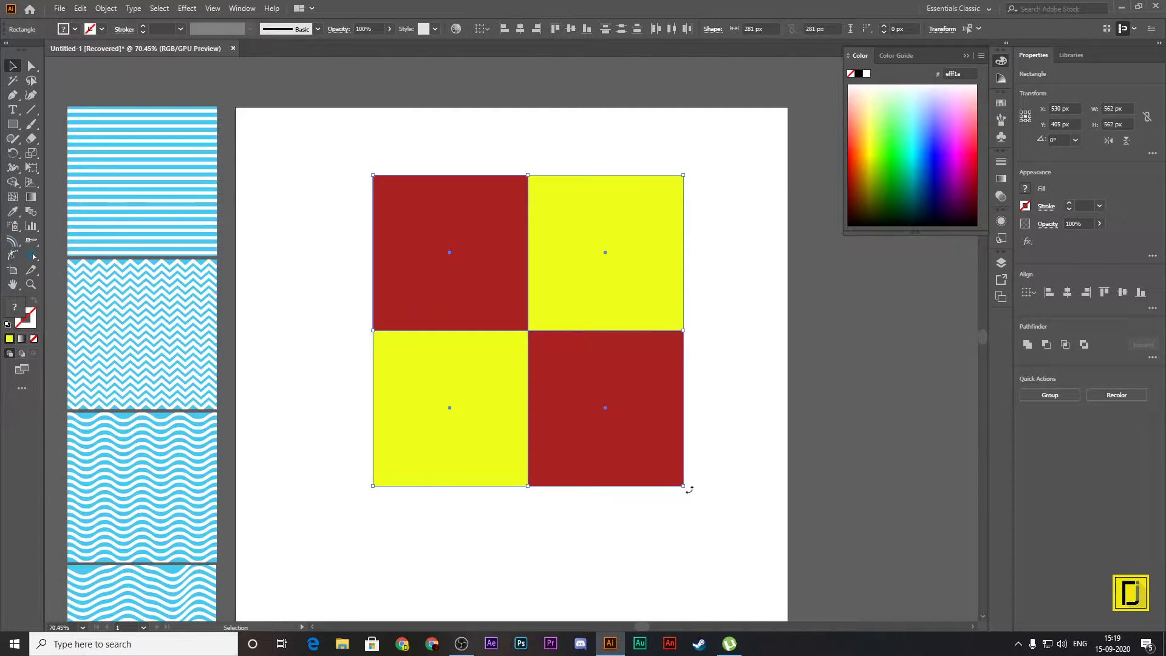
# Step: Rotate the checkerboard 45° into a diamond and draw a 398 px square over its centre
pyautogui.moveTo(695, 491); pyautogui.dragTo(728, 398)
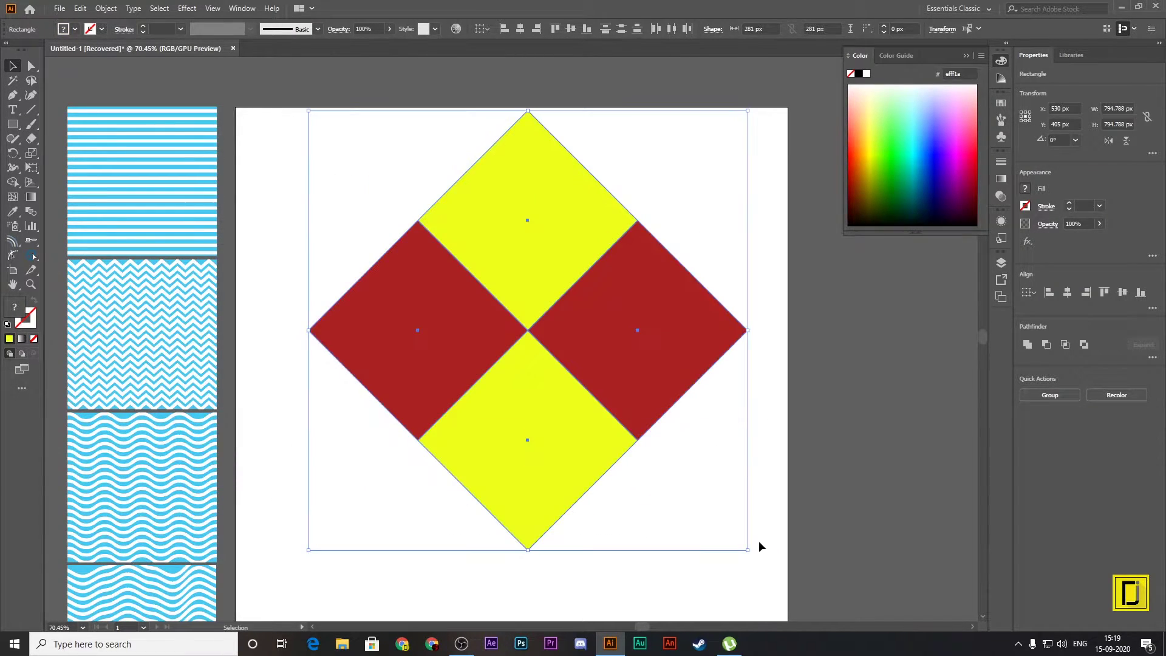
pyautogui.click(12, 124)
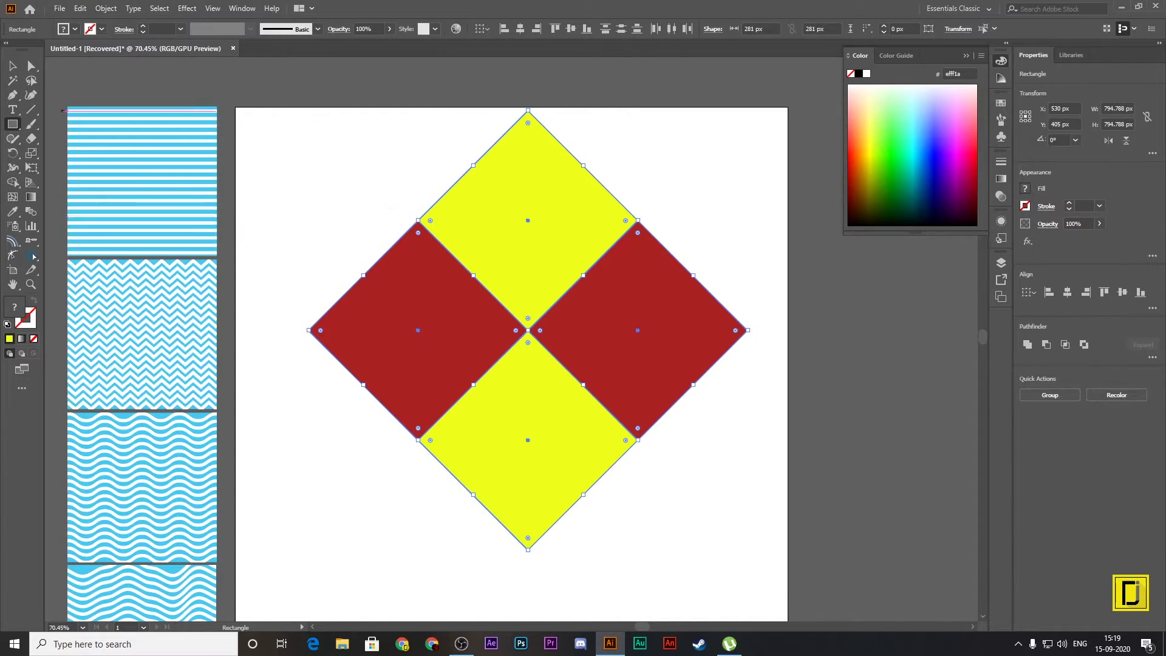
pyautogui.click(12, 66)
pyautogui.click(259, 187)
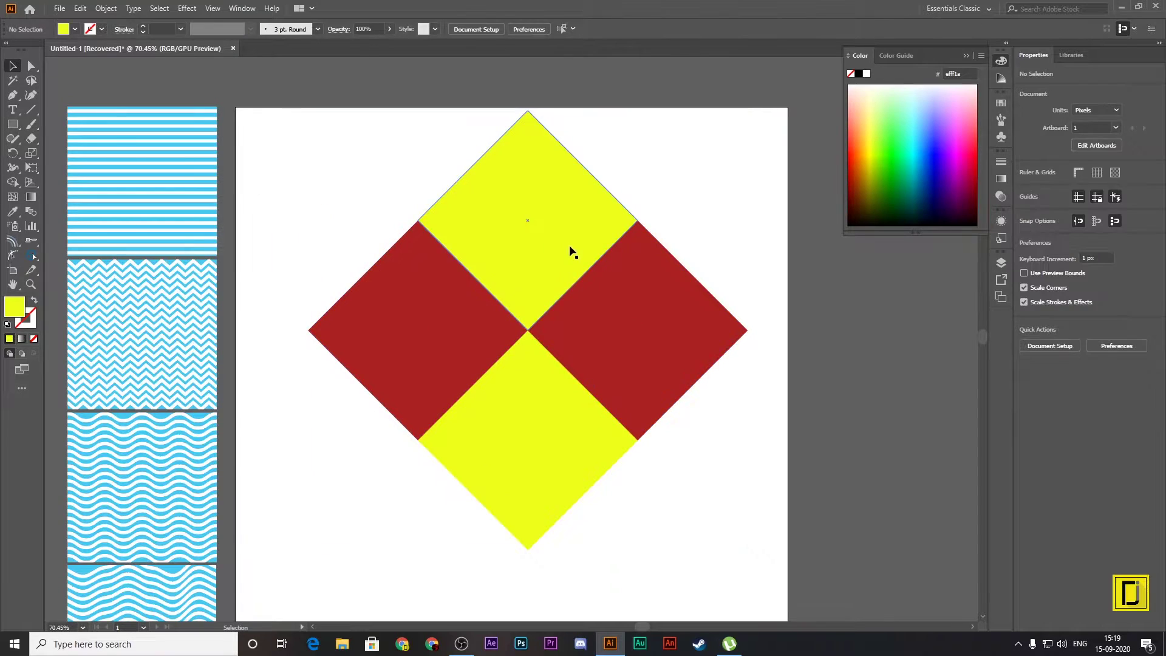
pyautogui.click(12, 124)
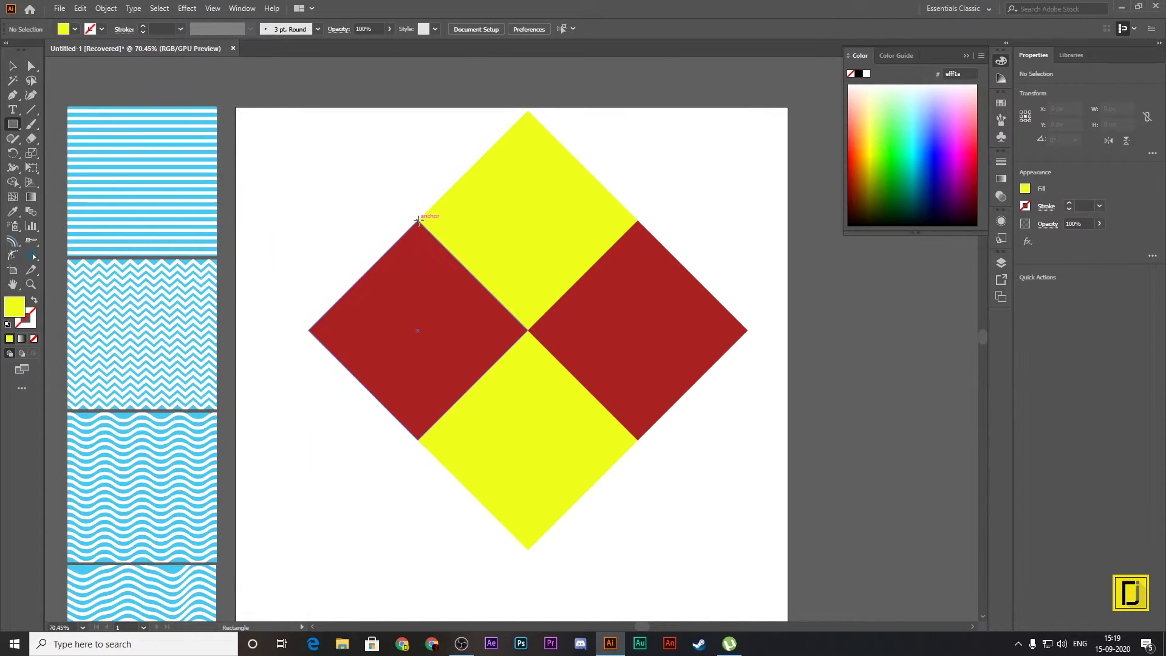
pyautogui.moveTo(417, 220); pyautogui.dragTo(637, 353)
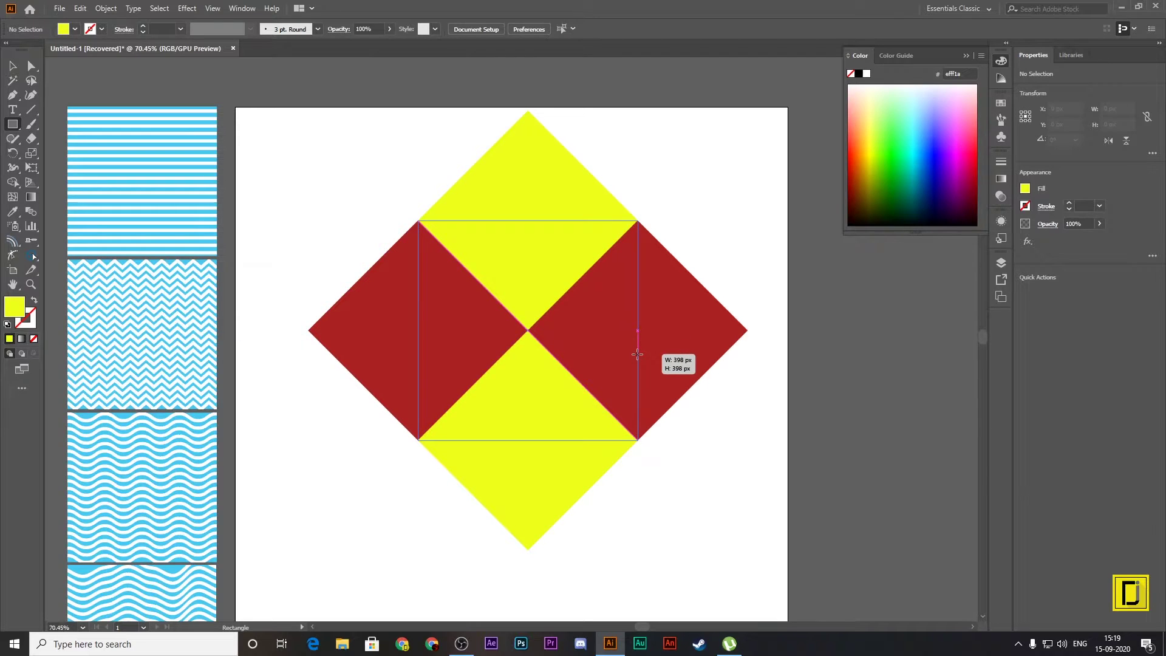
pyautogui.moveTo(637, 353); pyautogui.dragTo(637, 354)
# Step: Clip the diamonds to the square with Make Clipping Mask, leaving a red-and-yellow tile
pyautogui.click(12, 66)
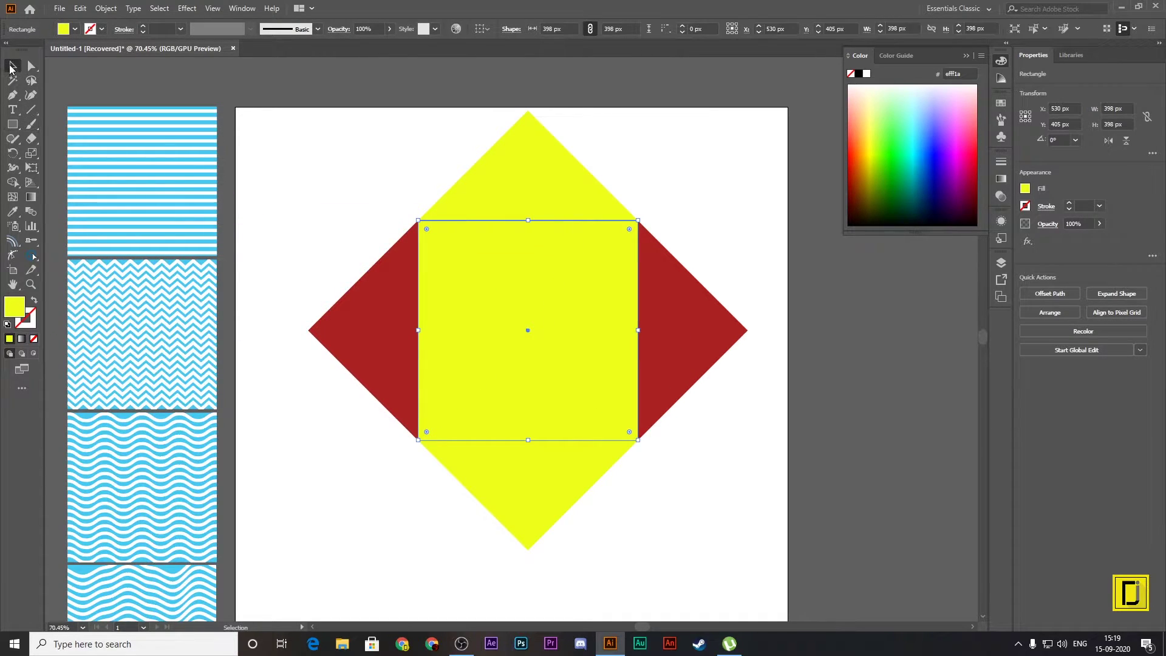
pyautogui.moveTo(323, 171); pyautogui.dragTo(637, 471)
pyautogui.rightClick(518, 363)
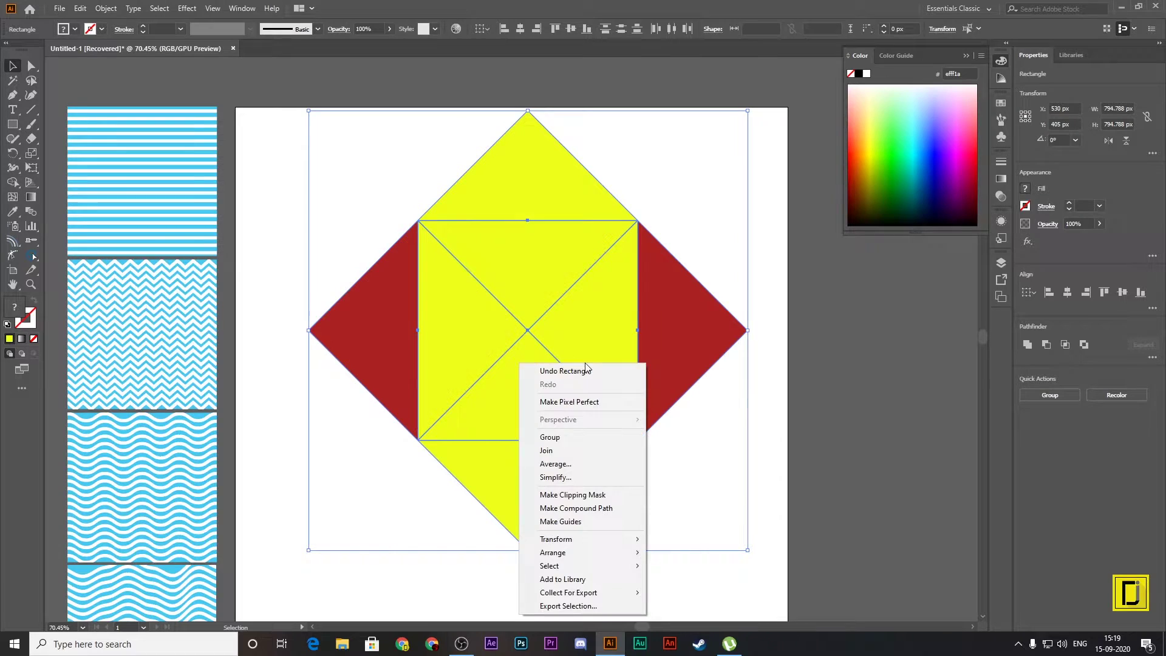
pyautogui.click(583, 494)
pyautogui.click(701, 537)
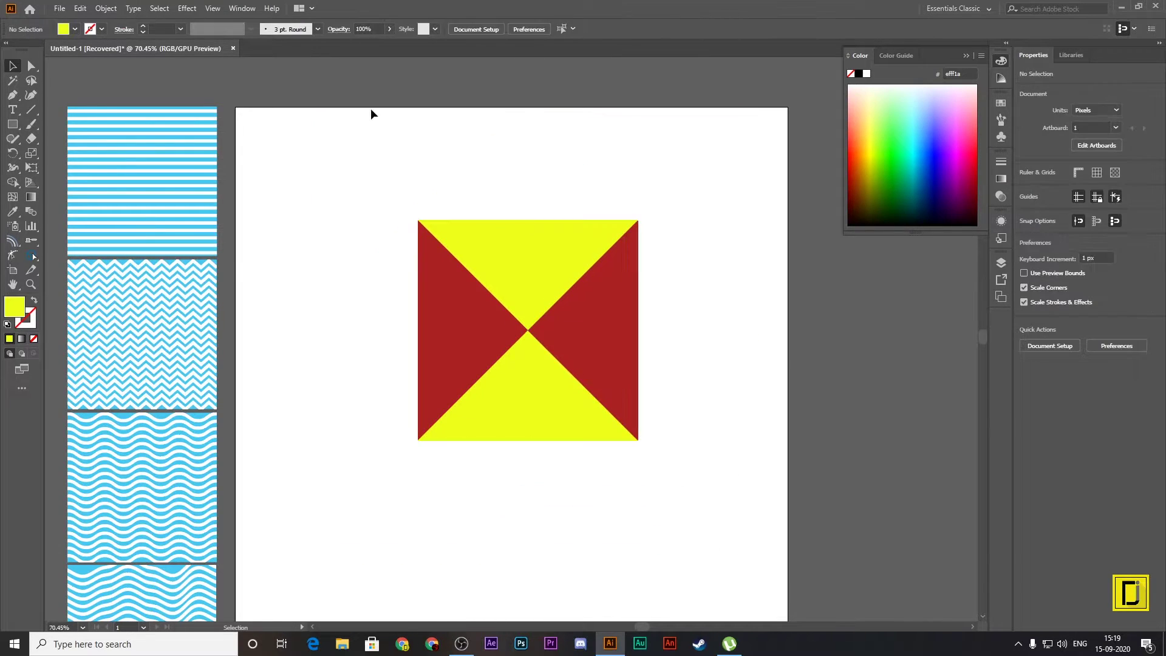
pyautogui.moveTo(343, 160)
pyautogui.mouseDown()
pyautogui.moveTo(638, 440)
pyautogui.moveTo(515, 333)
pyautogui.moveTo(460, 261)
pyautogui.moveTo(262, 144)
pyautogui.moveTo(260, 131)
pyautogui.moveTo(272, 150)
pyautogui.mouseUp()
# Step: Nudge the bowtie tile up slightly and bring up its Transform > Move settings
pyautogui.press('Up')
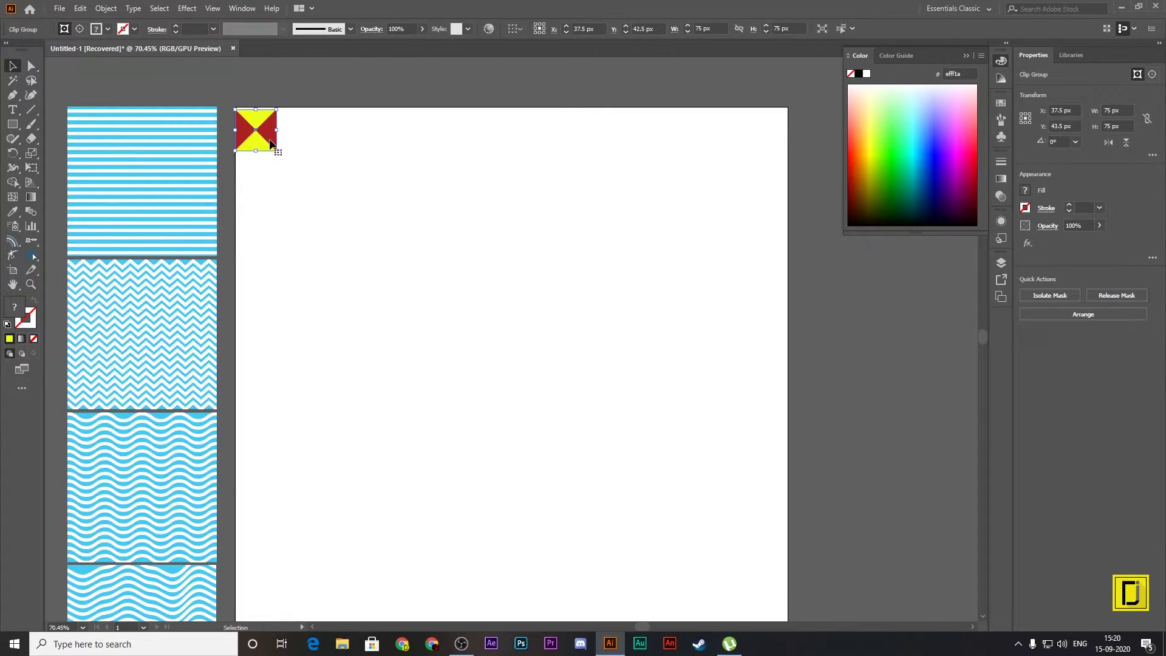
pyautogui.press('Up')
pyautogui.rightClick(271, 145)
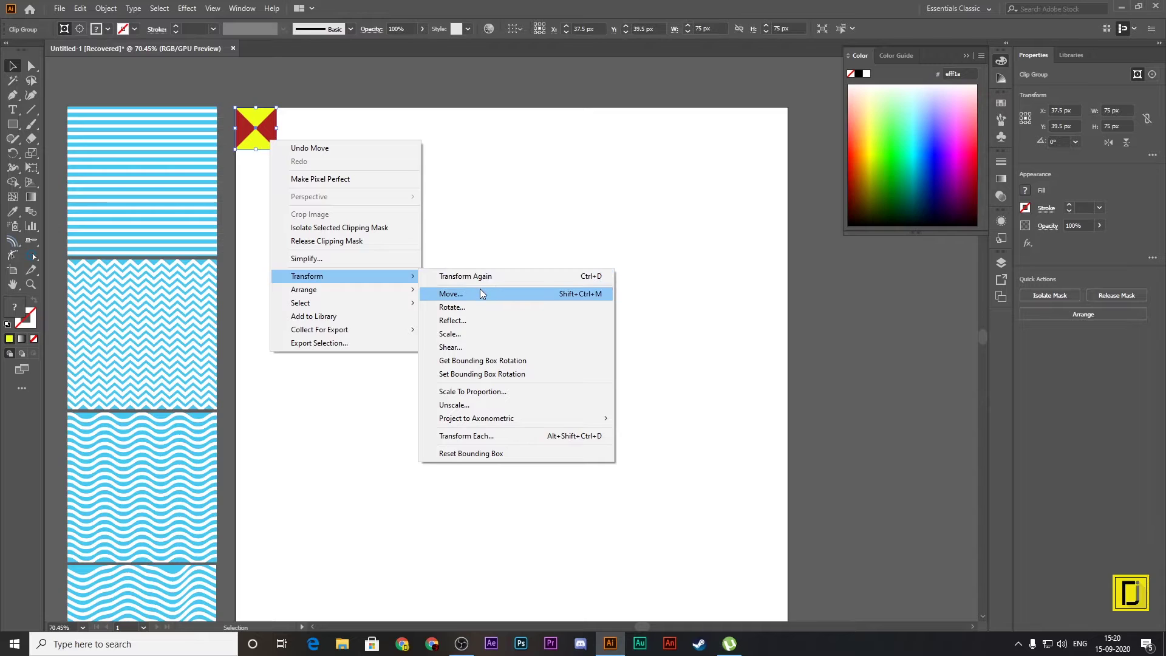
pyautogui.moveTo(307, 275)
pyautogui.click(457, 295)
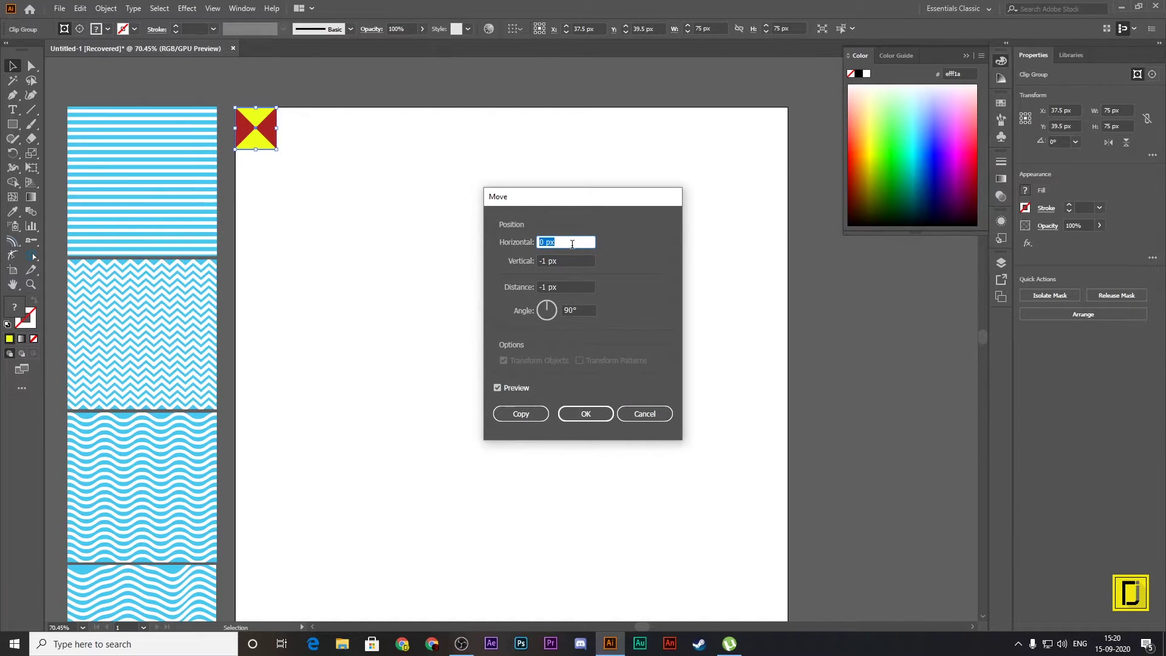
pyautogui.scroll(8, 572, 243)
pyautogui.scroll(8, 572, 244)
pyautogui.scroll(8, 572, 243)
pyautogui.scroll(9, 572, 243)
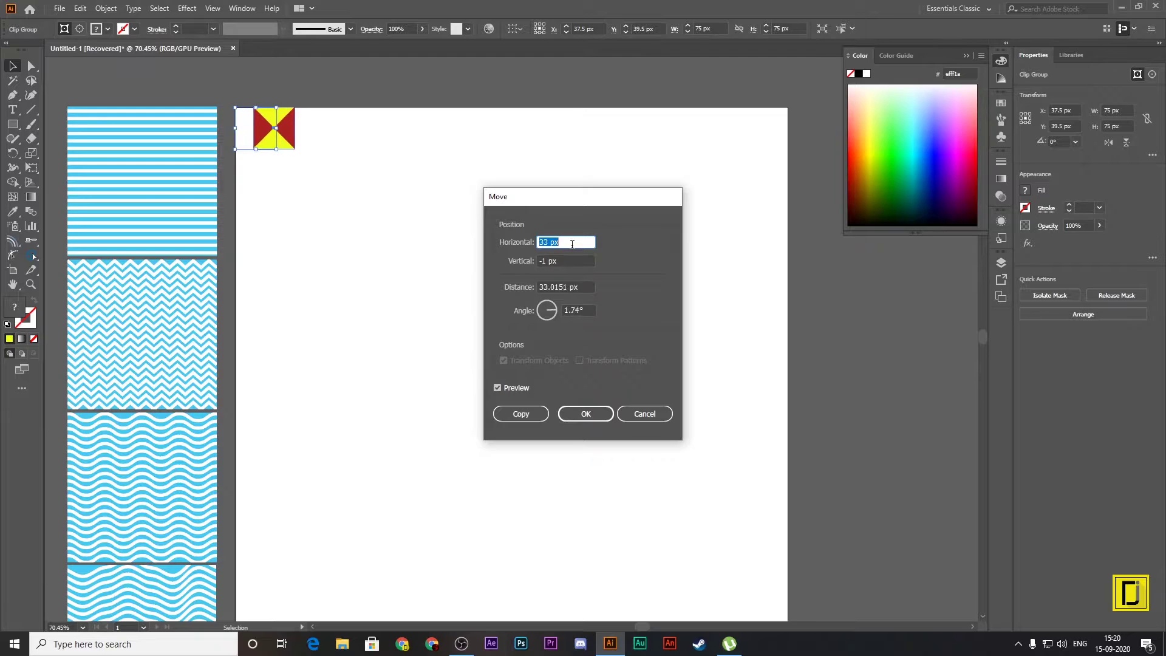
pyautogui.scroll(12, 572, 244)
pyautogui.scroll(14, 572, 243)
pyautogui.scroll(8, 572, 243)
pyautogui.scroll(6, 572, 243)
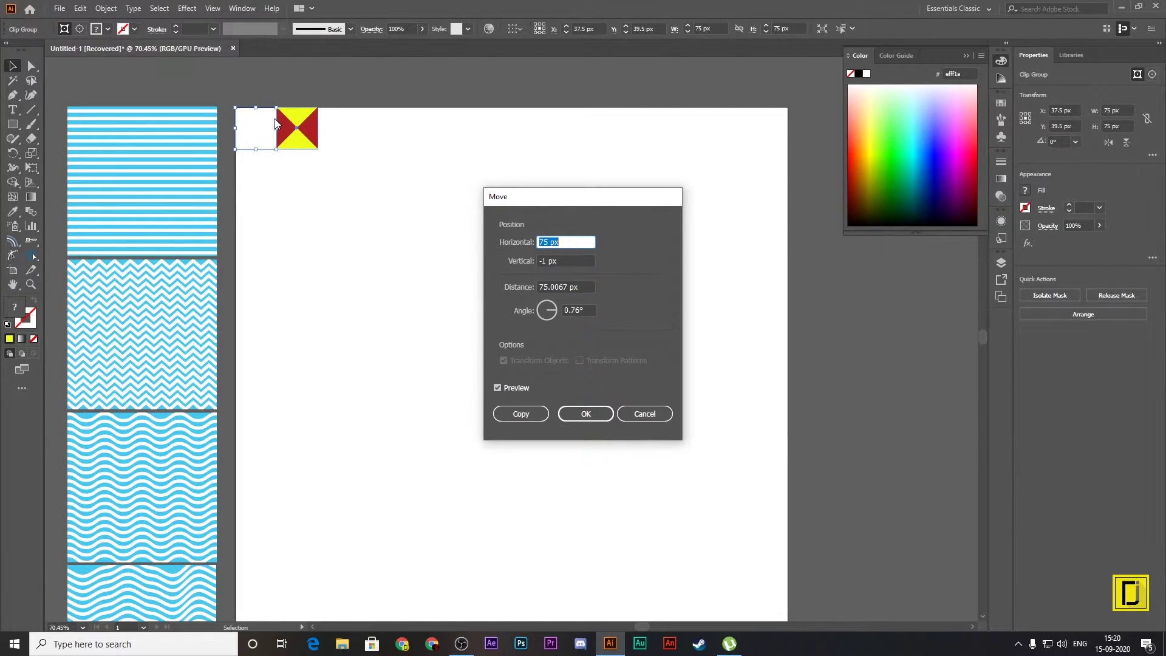
# Step: Copy the tile with a move of 76 px horizontal and 0 px vertical
pyautogui.press('Up')
pyautogui.press('Up')
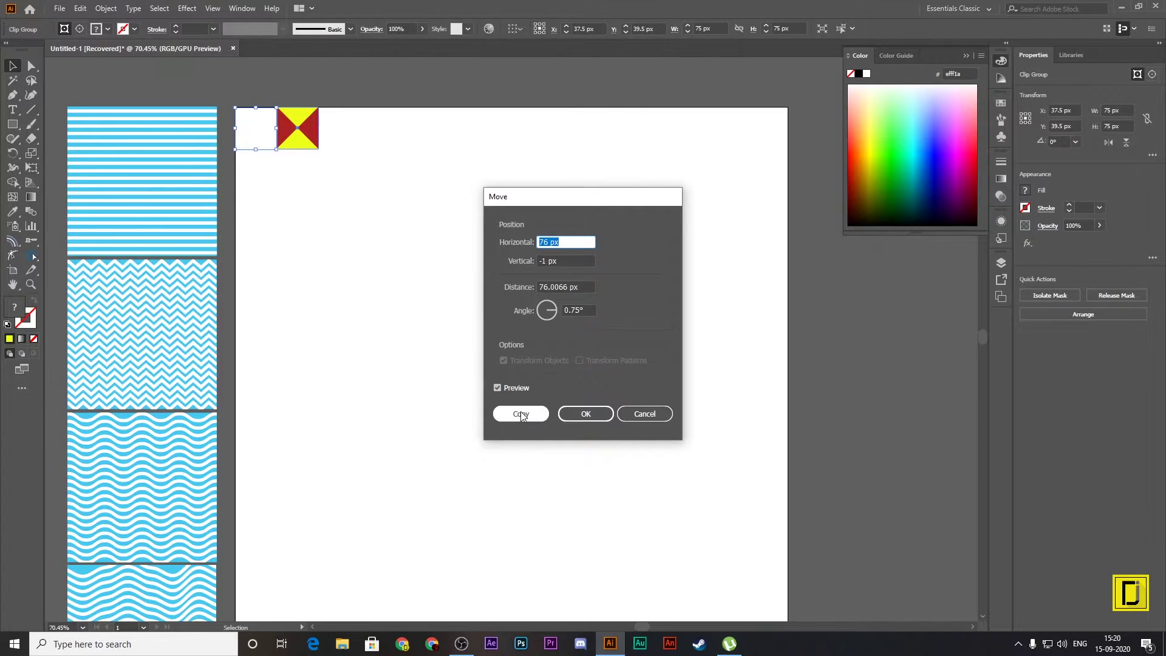
pyautogui.press('Tab')
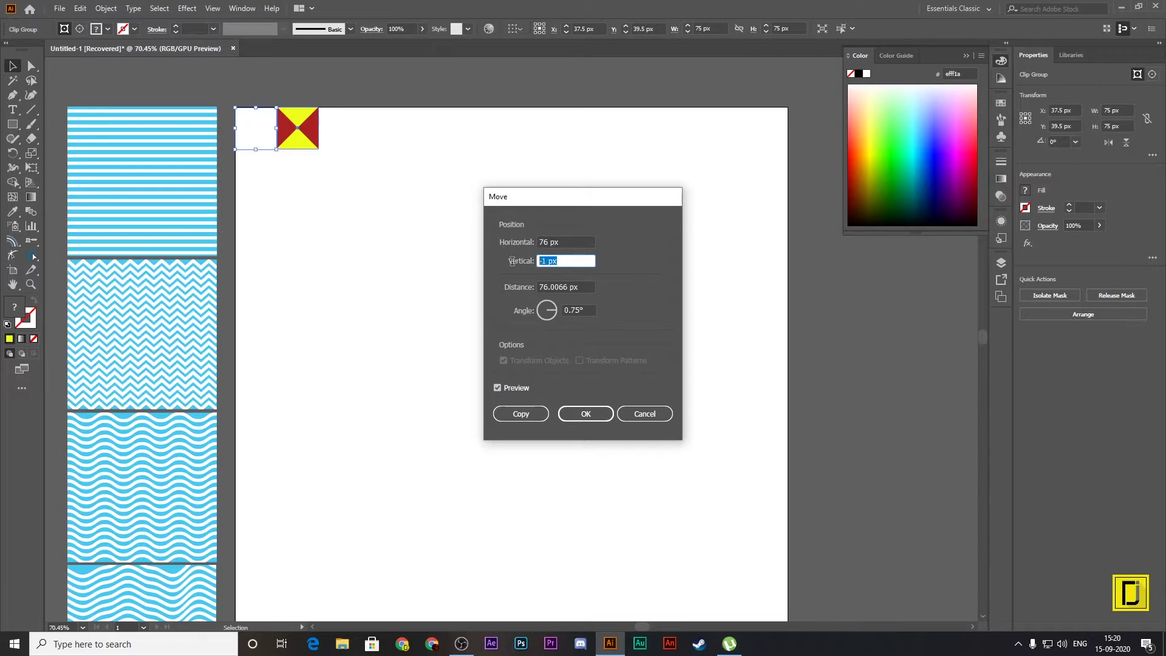
pyautogui.write('0')
pyautogui.click(575, 242)
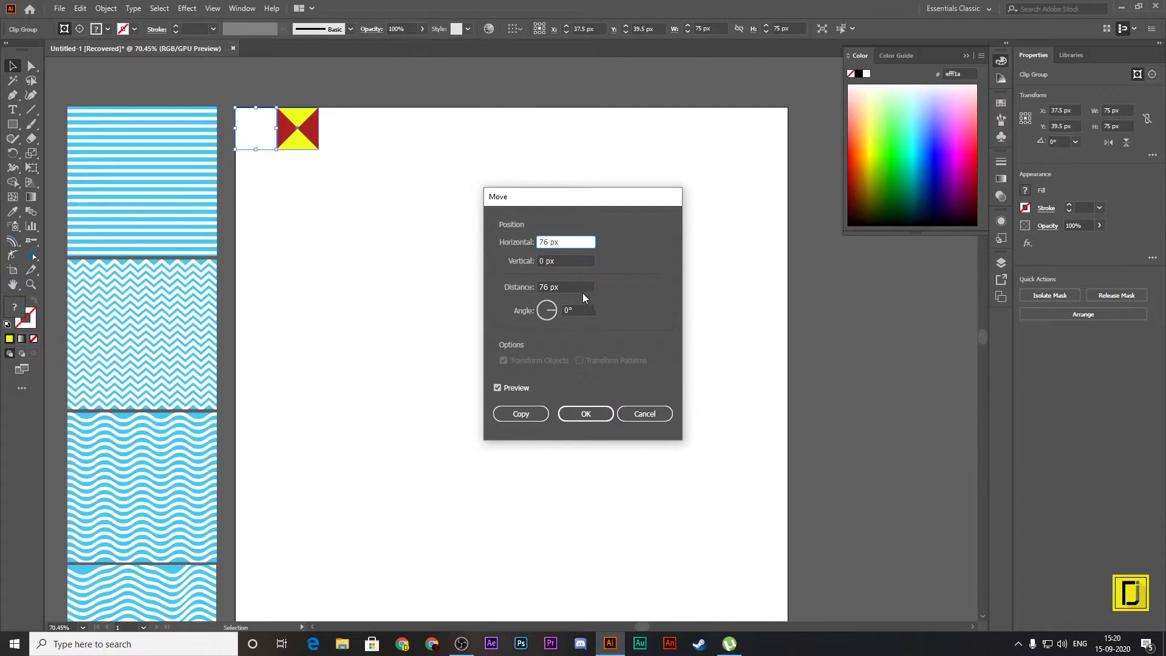
pyautogui.click(577, 287)
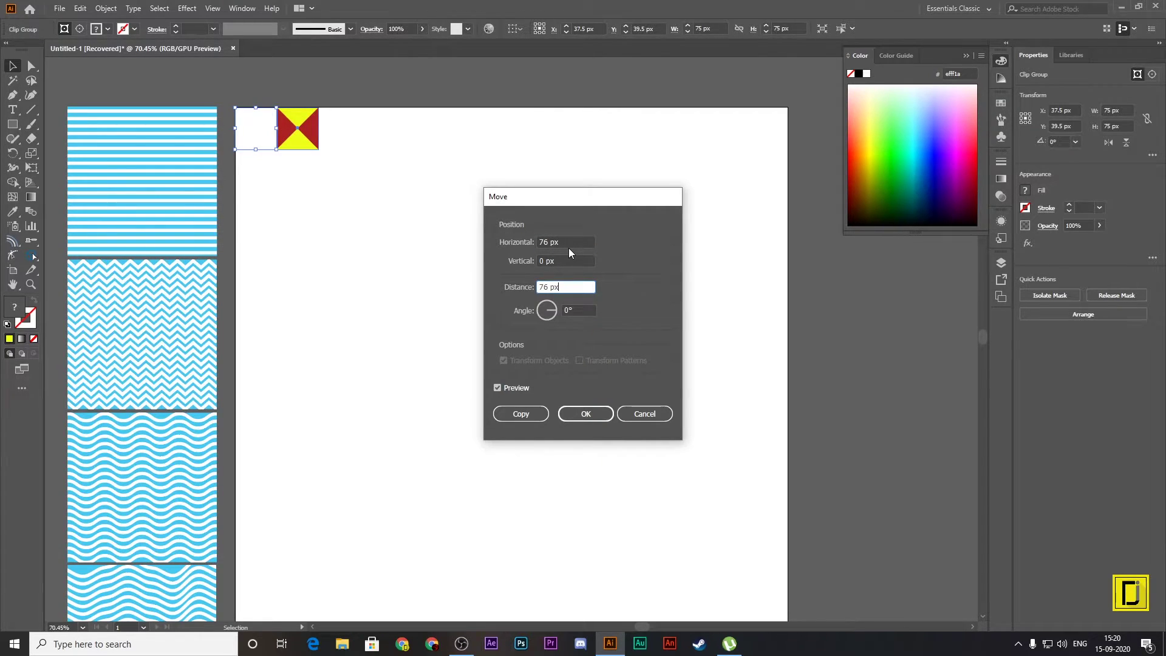
# Step: Repeat the tile copy across the top row and stretch the strip to the artboard's right edge
pyautogui.click(528, 412)
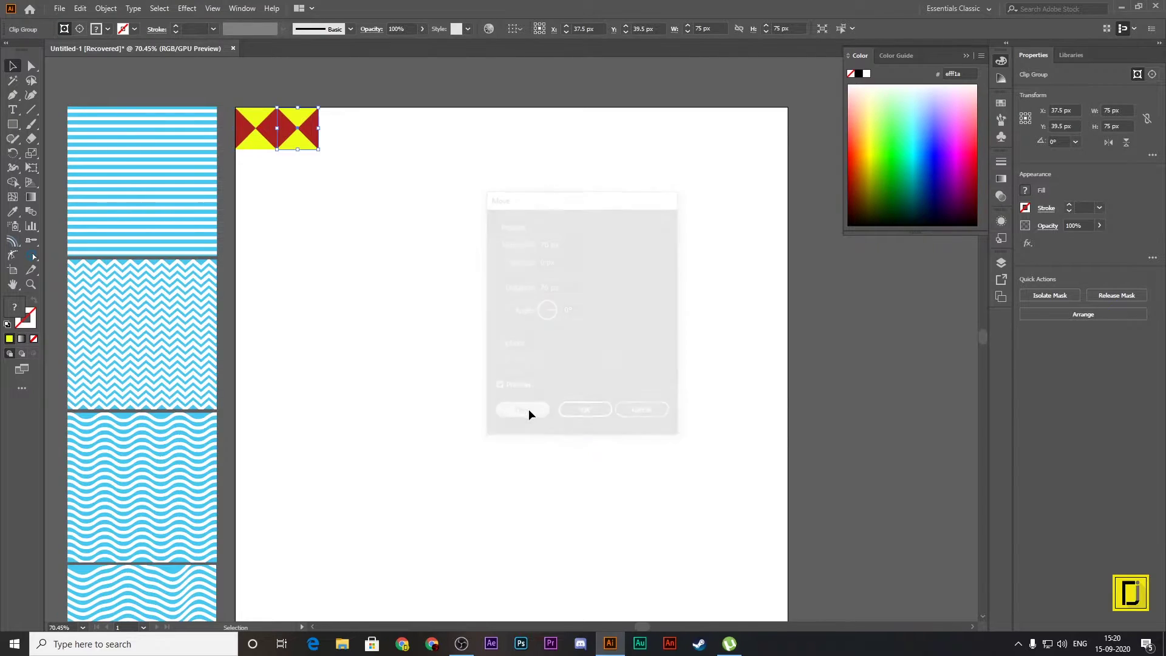
pyautogui.hotkey('ctrl', 'd')
pyautogui.hotkey('ctrl', 'd')
pyautogui.hotkey('ctrl', 'd')
pyautogui.hotkey('ctrl', 'd')
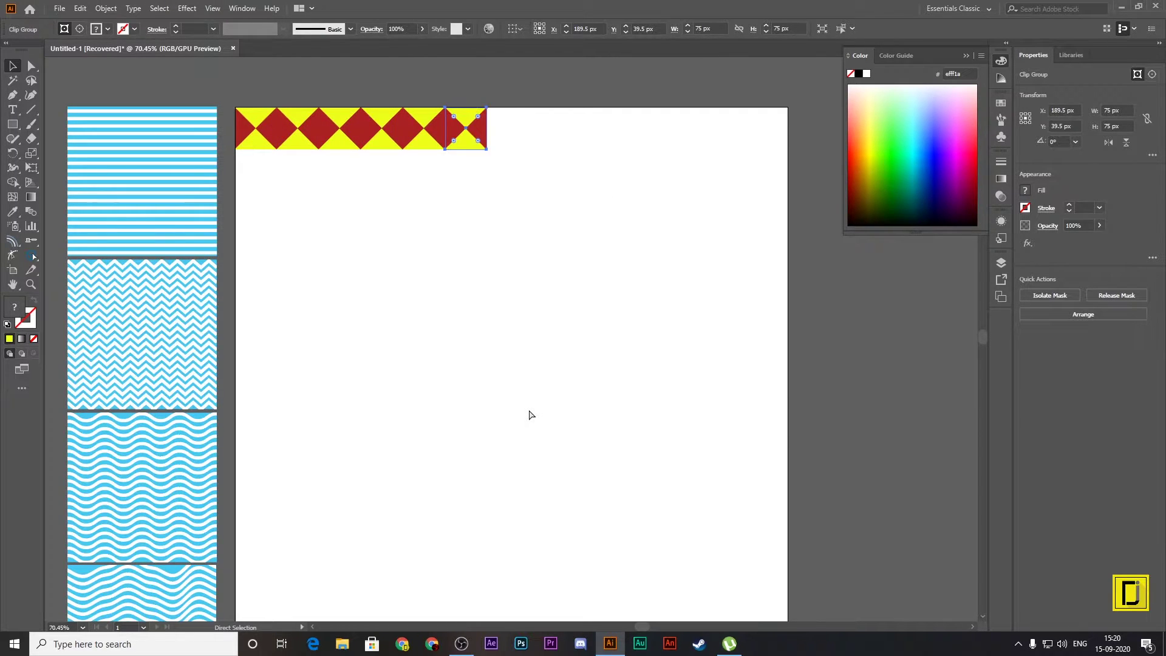
pyautogui.hotkey('ctrl', 'd')
pyautogui.hotkey('ctrl', 'd')
pyautogui.hotkey('ctrl', 'd')
pyautogui.hotkey('ctrl', 'd')
pyautogui.hotkey('ctrl', 'd')
pyautogui.hotkey('ctrl', 'd')
pyautogui.hotkey('ctrl', 'd')
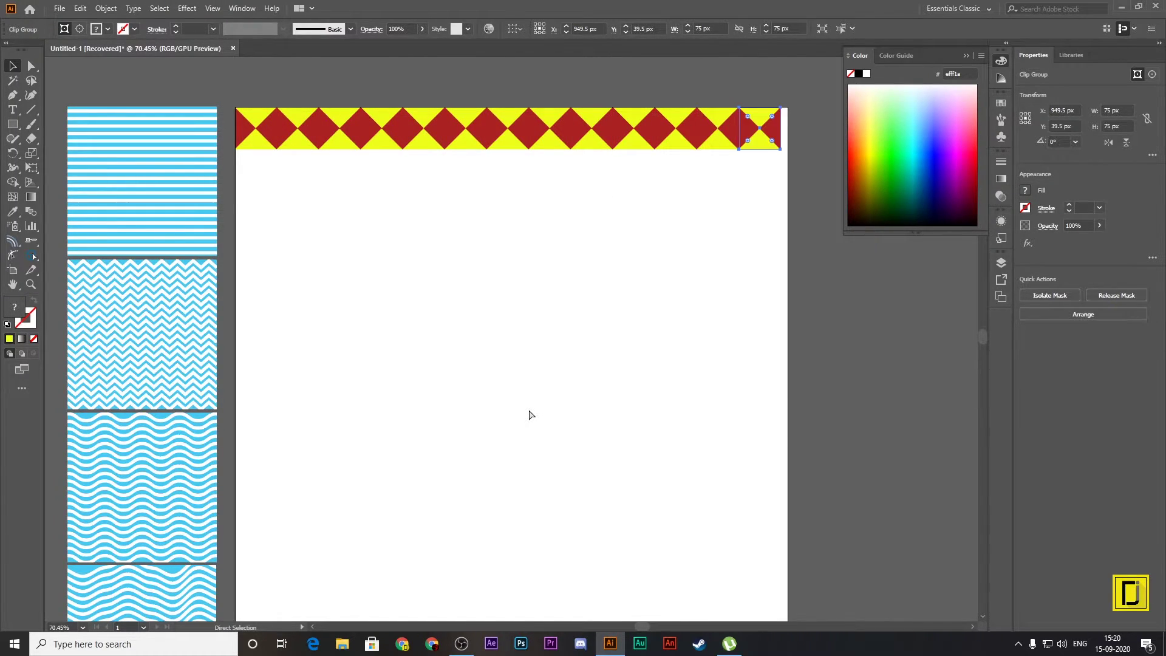
pyautogui.moveTo(784, 193); pyautogui.dragTo(234, 79)
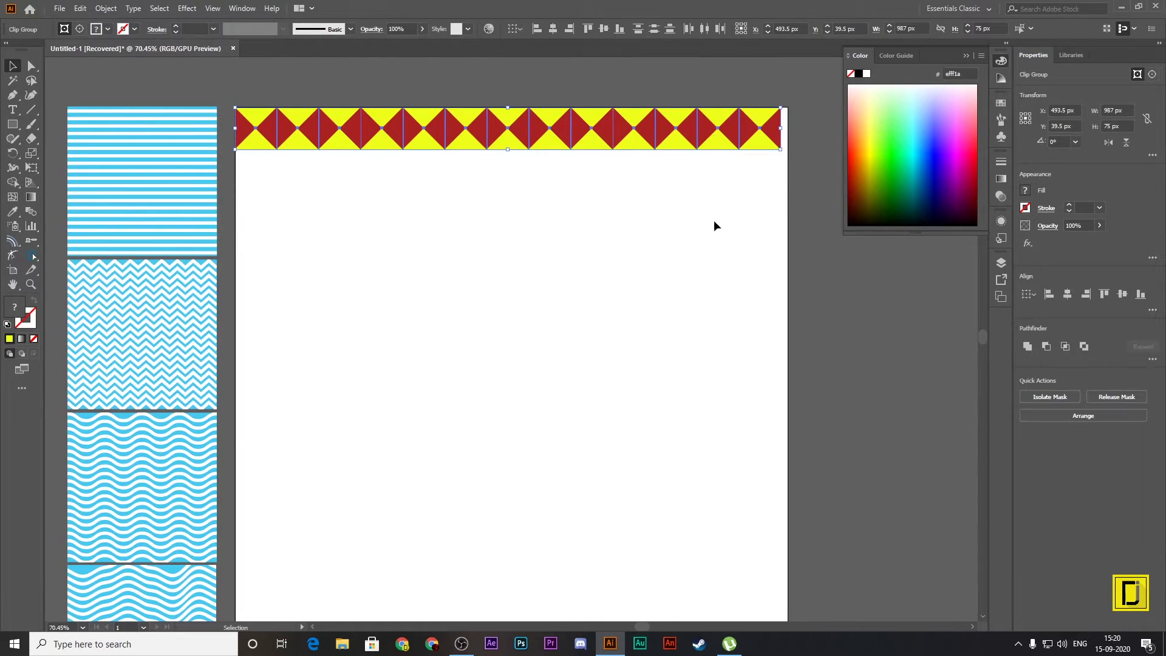
pyautogui.moveTo(781, 151); pyautogui.dragTo(789, 151)
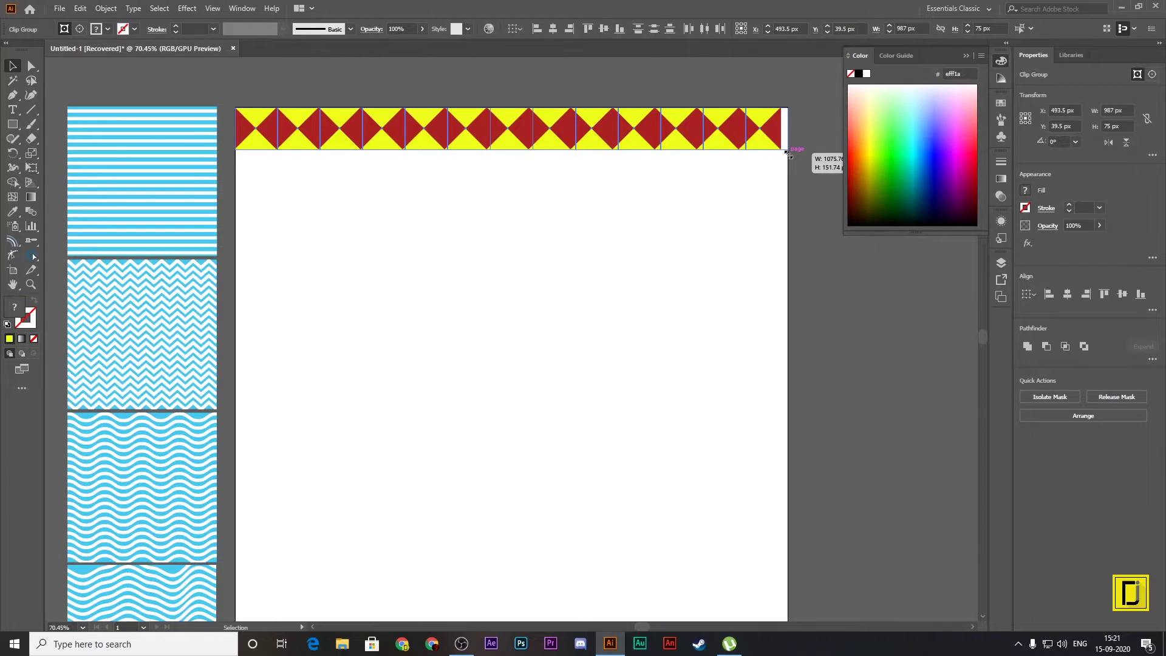
# Step: Duplicate the strip one row down repeatedly with Ctrl+D until the artboard is filled
pyautogui.moveTo(817, 205)
pyautogui.mouseDown()
pyautogui.moveTo(224, 63)
pyautogui.moveTo(249, 120)
pyautogui.mouseUp()
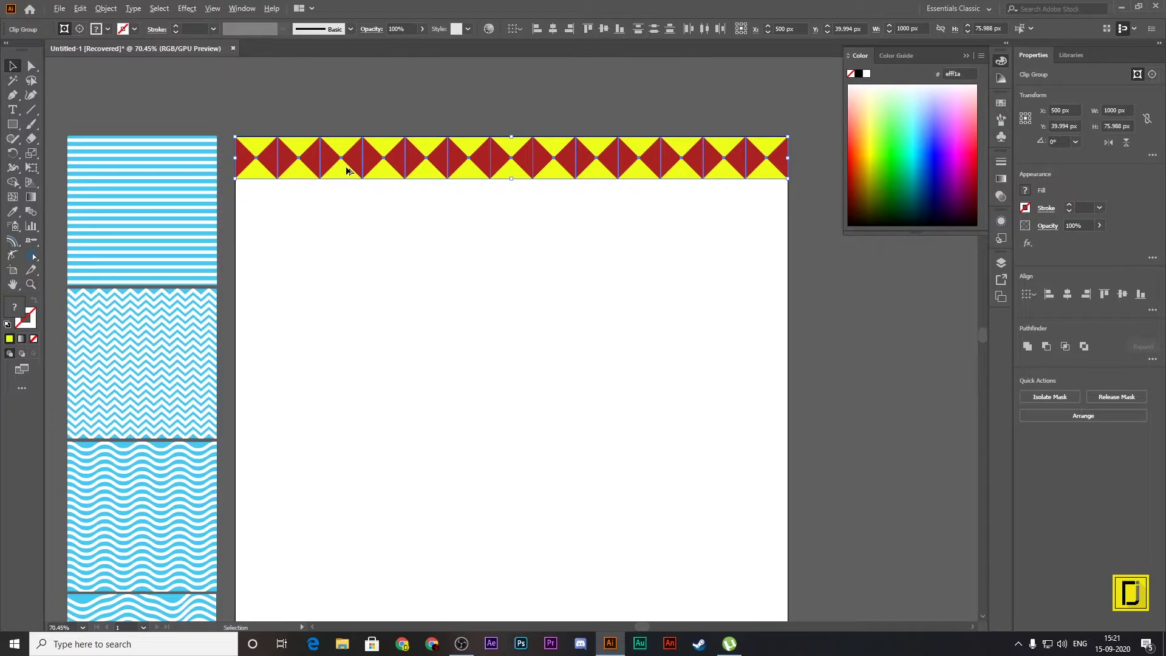
pyautogui.moveTo(346, 172); pyautogui.dragTo(349, 210)
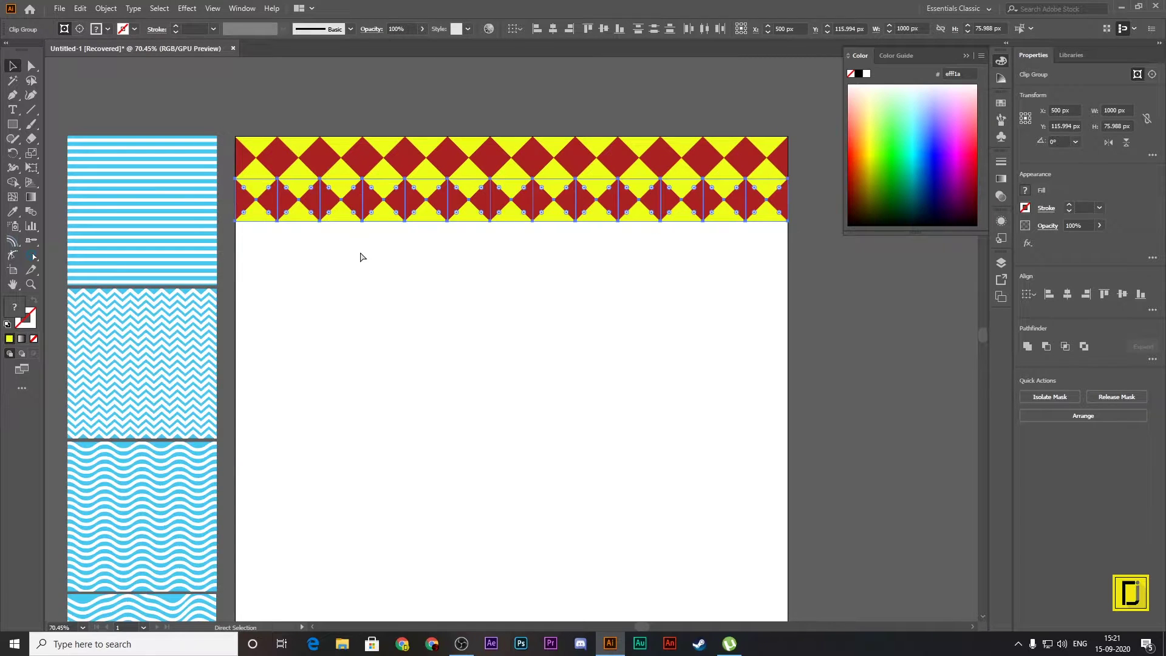
pyautogui.hotkey('ctrl', 'd')
pyautogui.hotkey('ctrl', 'd')
pyautogui.hotkey('ctrl', 'd')
pyautogui.hotkey('ctrl', 'd')
pyautogui.hotkey('ctrl', 'd')
pyautogui.hotkey('ctrl', 'd')
pyautogui.hotkey('ctrl', 'd')
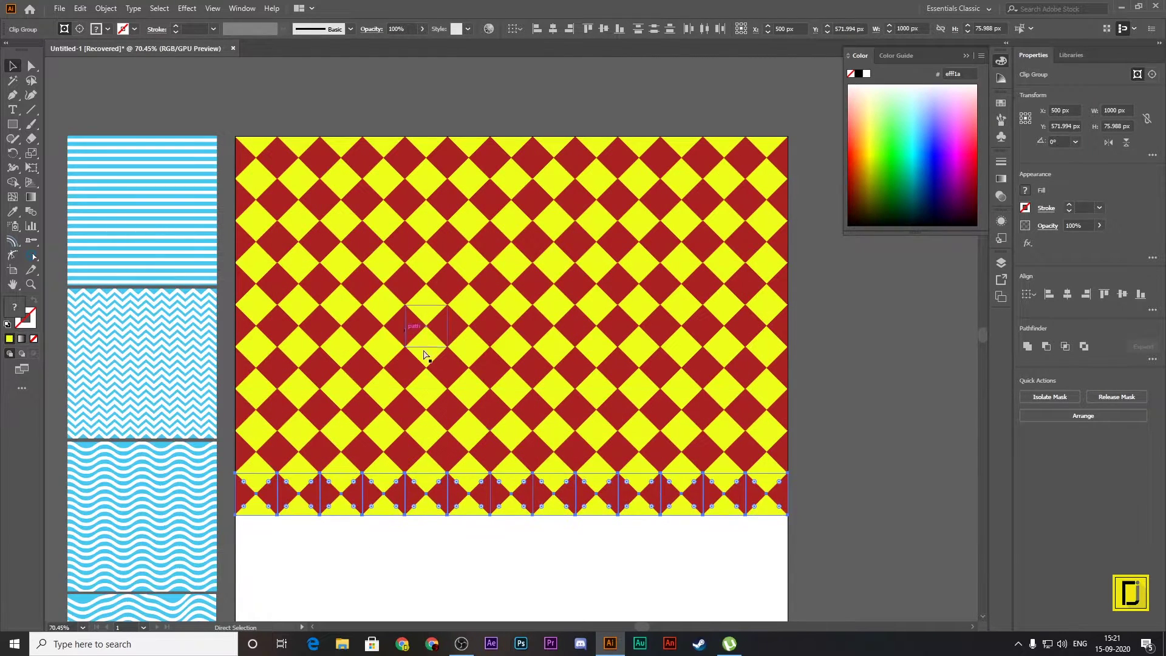
pyautogui.hotkey('ctrl', 'd')
pyautogui.hotkey('ctrl', 'd')
pyautogui.hotkey('ctrl', 'd')
pyautogui.scroll(-3, 813, 504)
pyautogui.hotkey('ctrl', 'd')
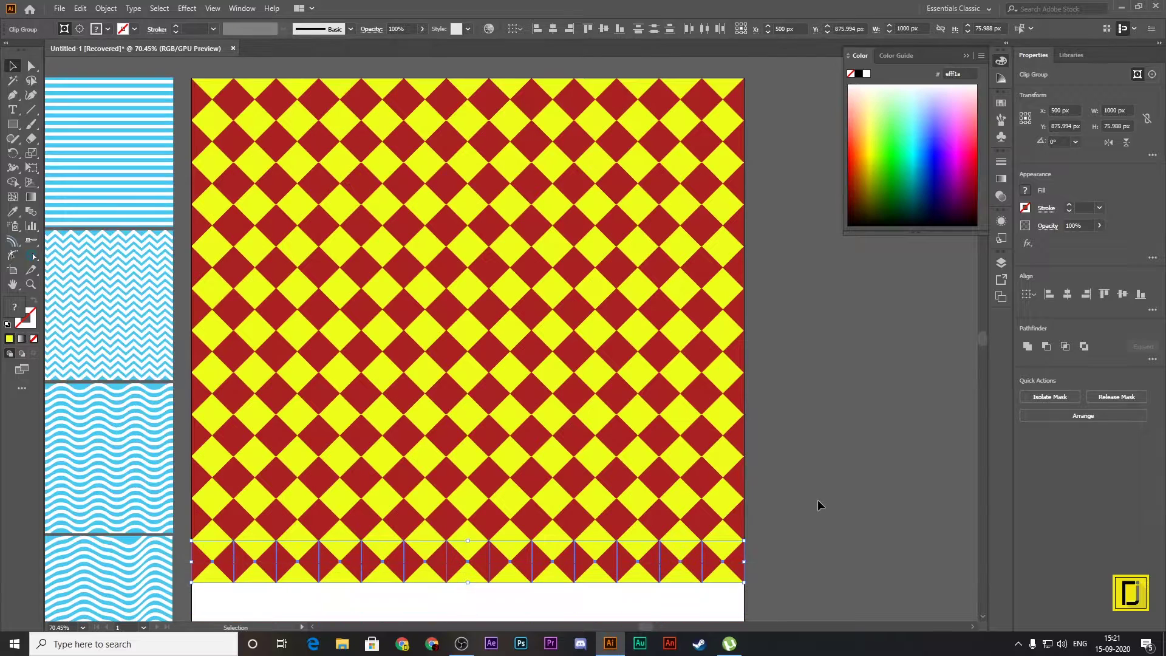
pyautogui.hotkey('ctrl', 'd')
pyautogui.scroll(2, 866, 567)
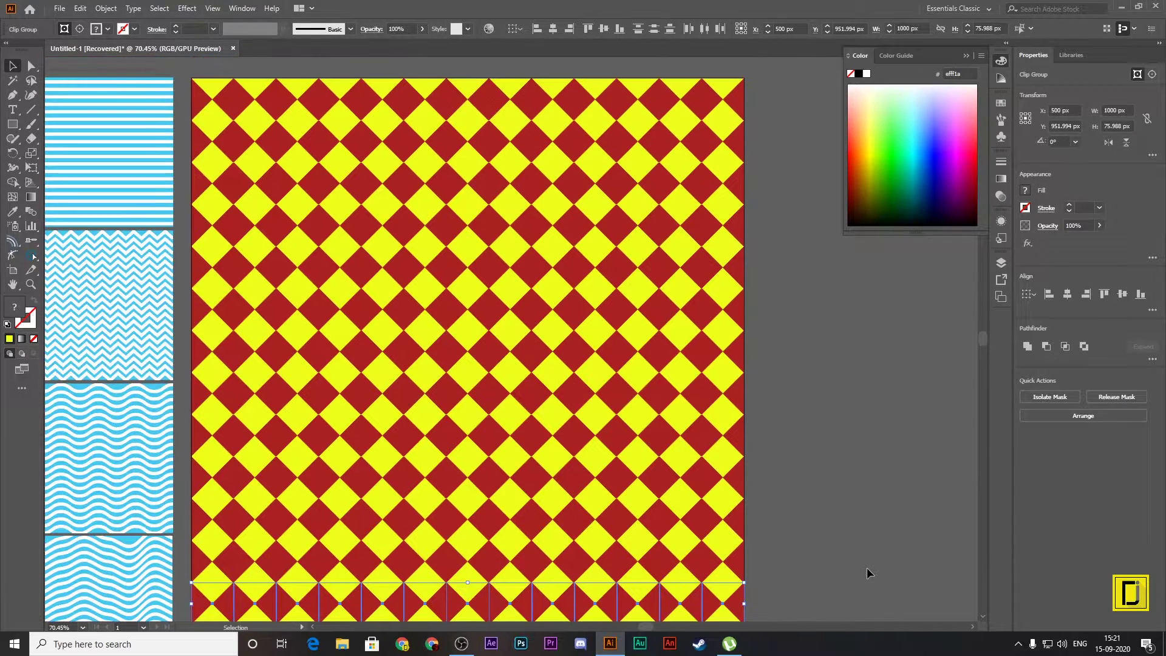
pyautogui.scroll(1, 866, 566)
pyautogui.scroll(-1, 811, 505)
pyautogui.scroll(-1, 846, 544)
# Step: Select the whole diamond pattern and group it into one object
pyautogui.scroll(1, 869, 574)
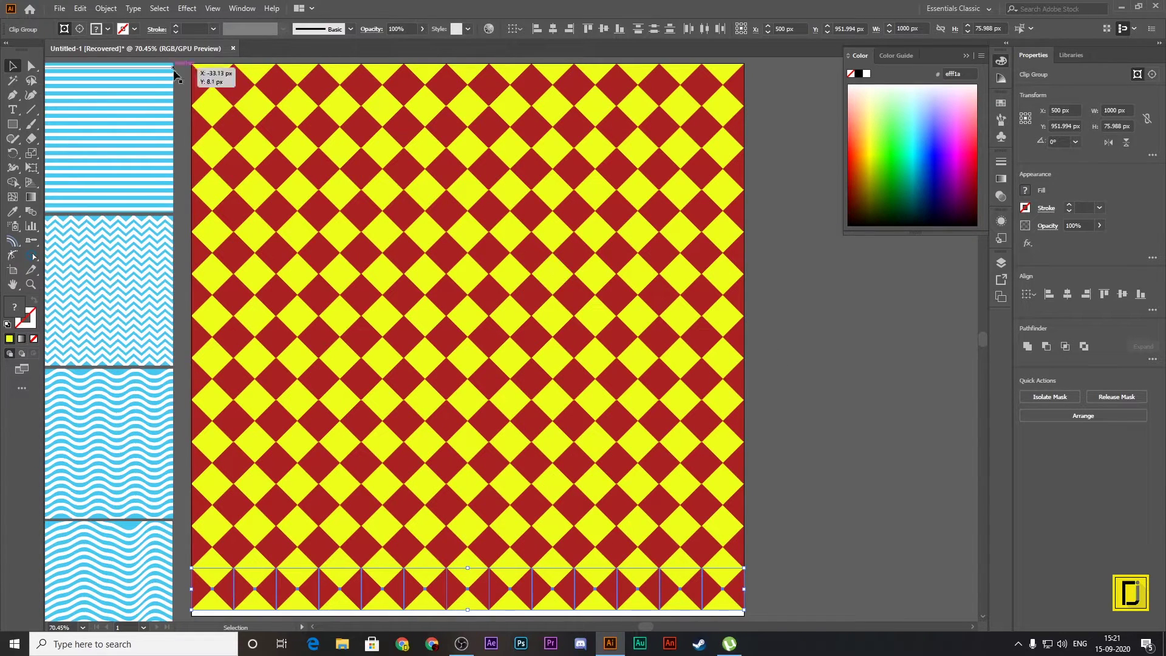
pyautogui.moveTo(187, 65); pyautogui.dragTo(749, 532)
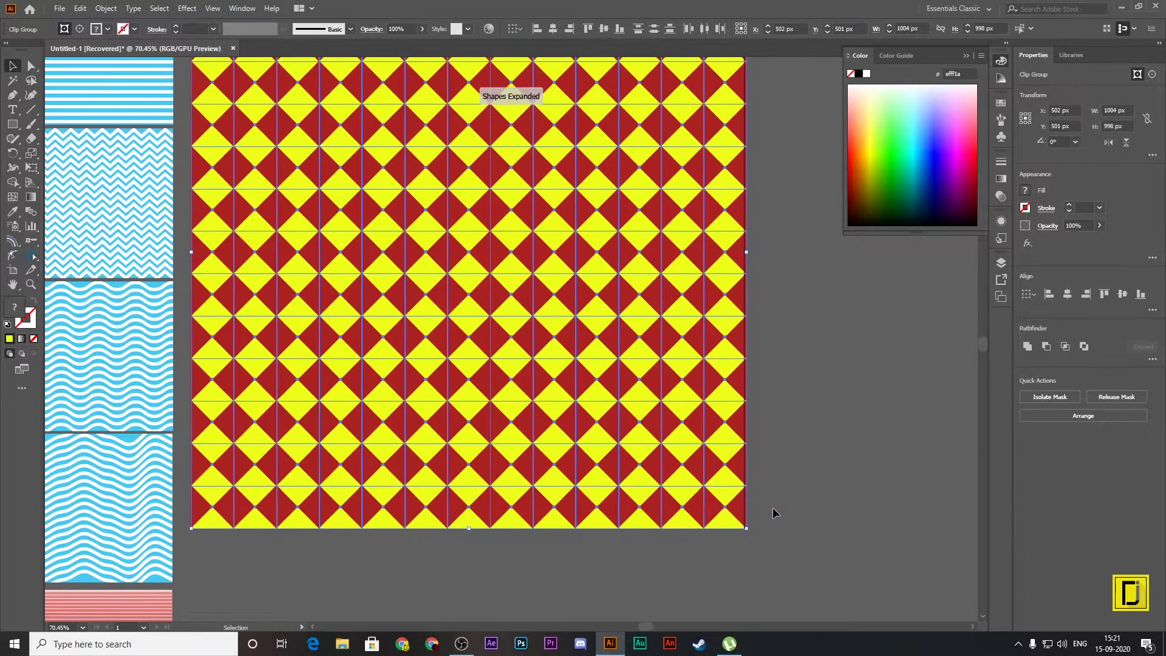
pyautogui.scroll(3, 795, 508)
pyautogui.click(795, 472)
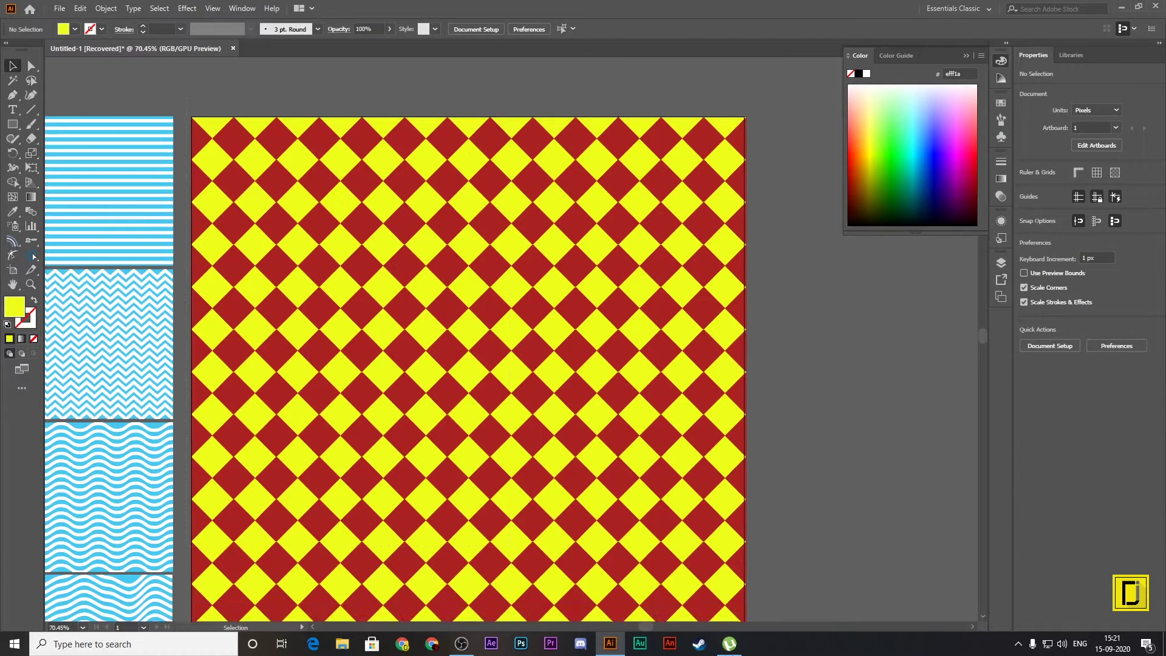
pyautogui.scroll(-5, 278, 269)
pyautogui.click(698, 534)
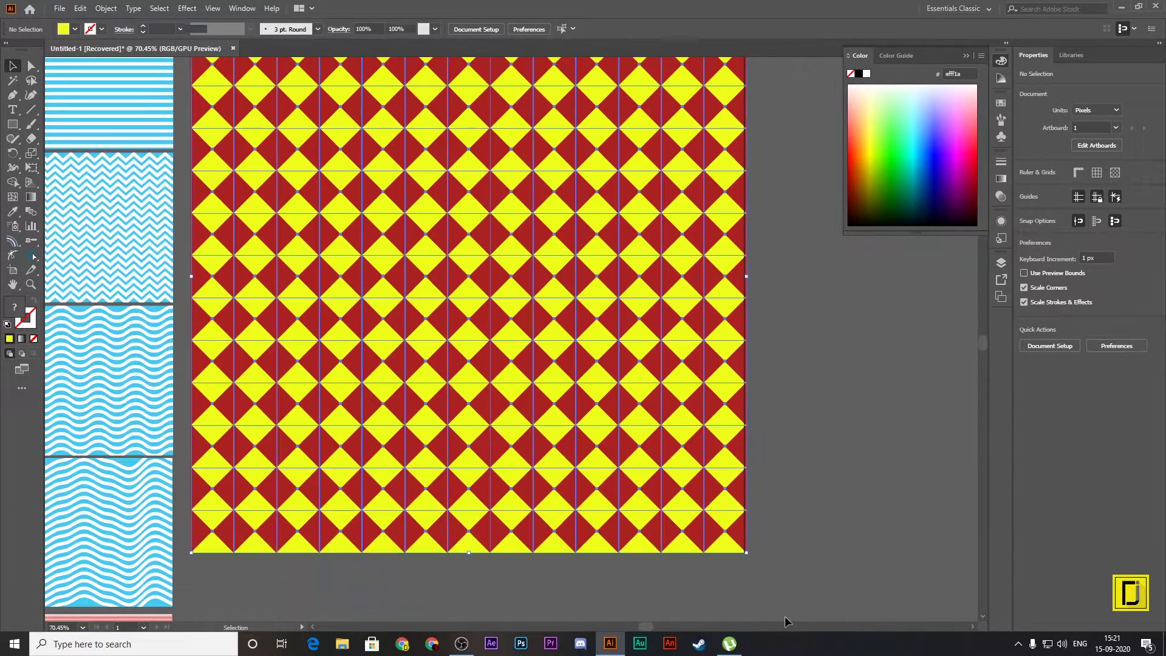
pyautogui.hotkey('ctrl', 'a')
pyautogui.press('v')
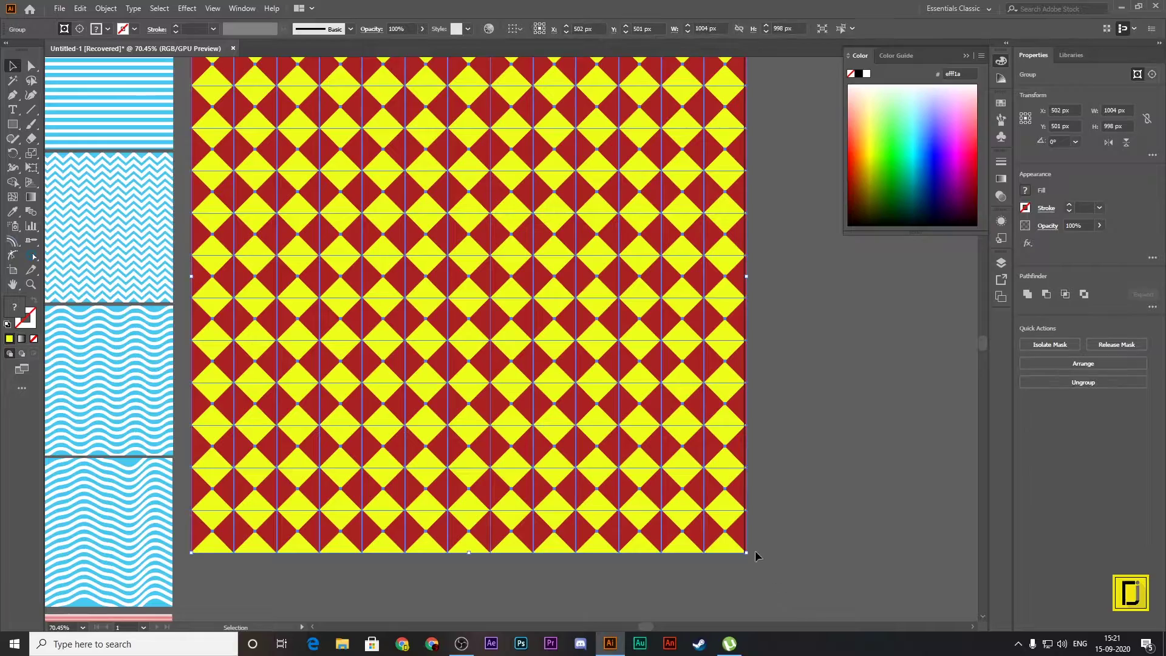
# Step: Shrink the pattern to a roughly 290 px thumbnail beside the pink-red stripes swatch
pyautogui.moveTo(746, 553)
pyautogui.mouseDown()
pyautogui.moveTo(329, 119)
pyautogui.moveTo(159, 578)
pyautogui.mouseUp()
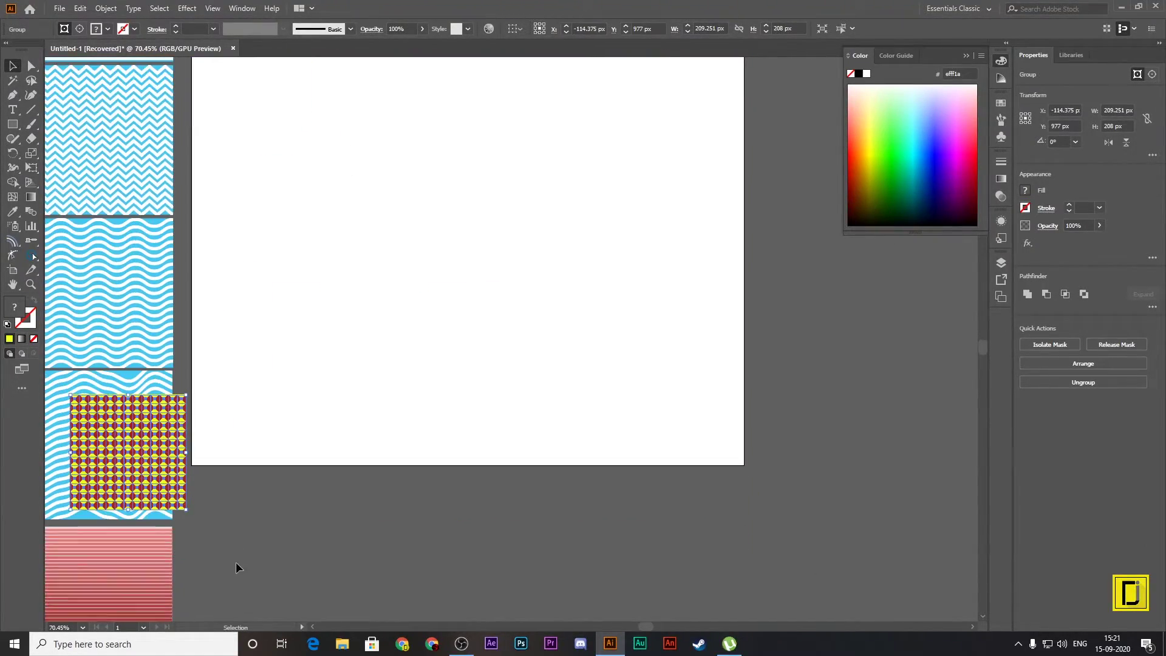
pyautogui.scroll(-5, 236, 562)
pyautogui.moveTo(178, 347)
pyautogui.mouseDown()
pyautogui.moveTo(239, 456)
pyautogui.moveTo(270, 447)
pyautogui.mouseUp()
pyautogui.moveTo(294, 495); pyautogui.dragTo(326, 537)
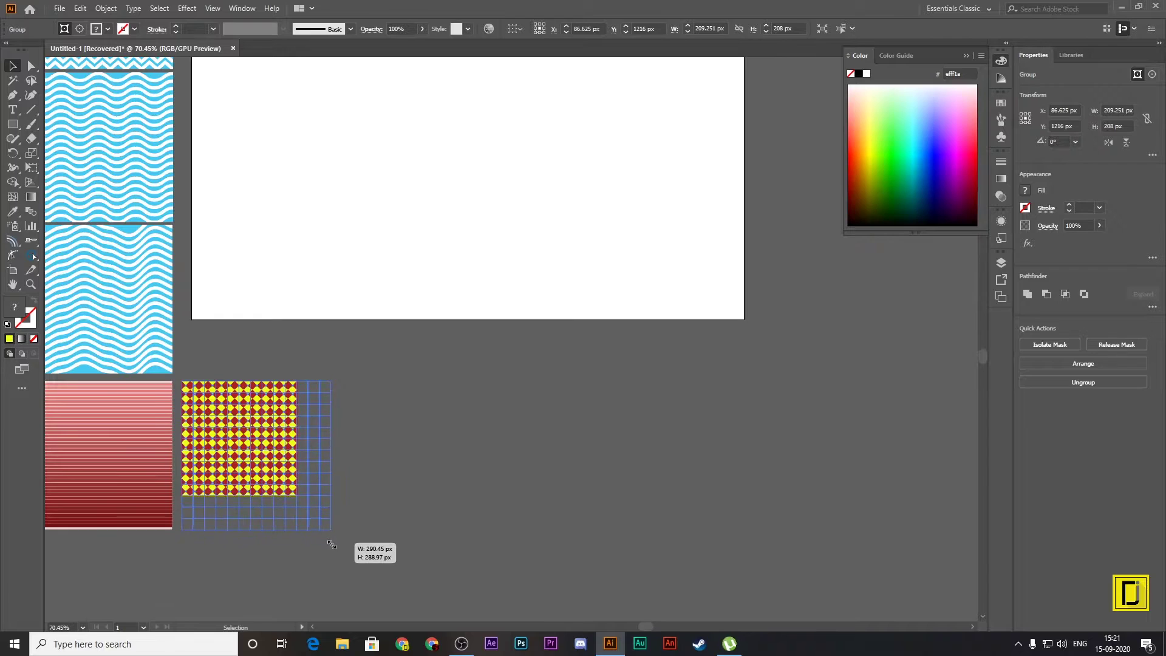
pyautogui.moveTo(326, 538); pyautogui.dragTo(333, 543)
pyautogui.click(434, 541)
pyautogui.scroll(2, 487, 540)
pyautogui.scroll(2, 487, 539)
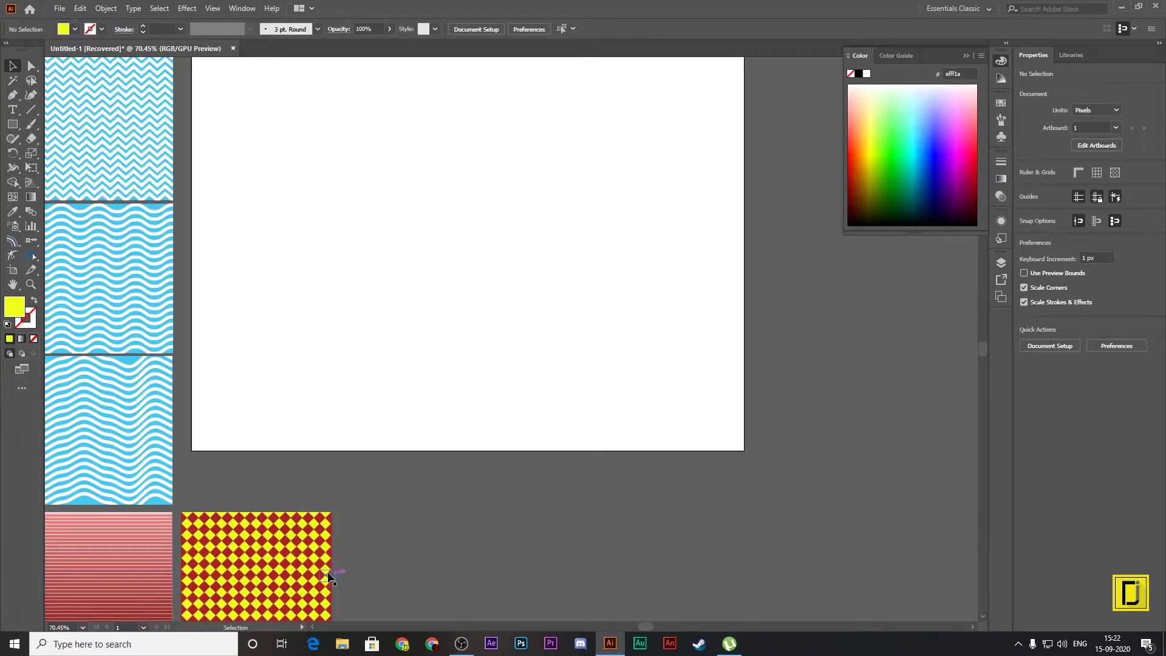
# Step: Place the red-and-yellow diamond checker pattern on the artboard and duplicate tiles across it
pyautogui.scroll(1, 234, 574)
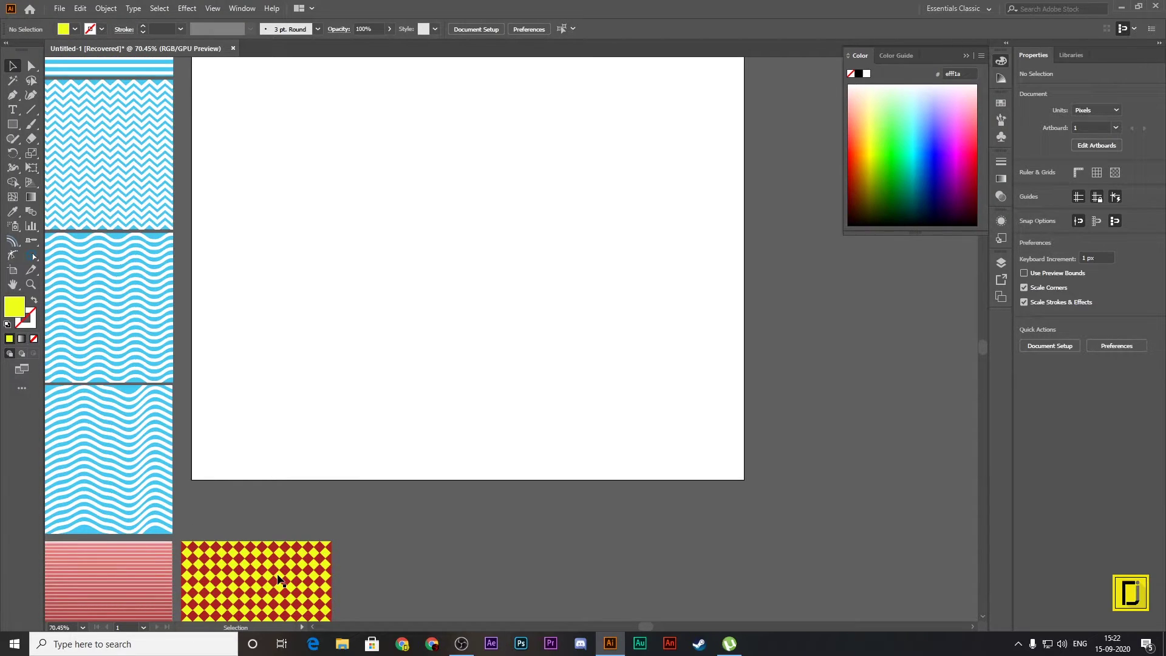
pyautogui.scroll(1, 278, 579)
pyautogui.moveTo(288, 584)
pyautogui.mouseDown()
pyautogui.moveTo(323, 536)
pyautogui.moveTo(424, 164)
pyautogui.mouseUp()
pyautogui.scroll(5, 424, 273)
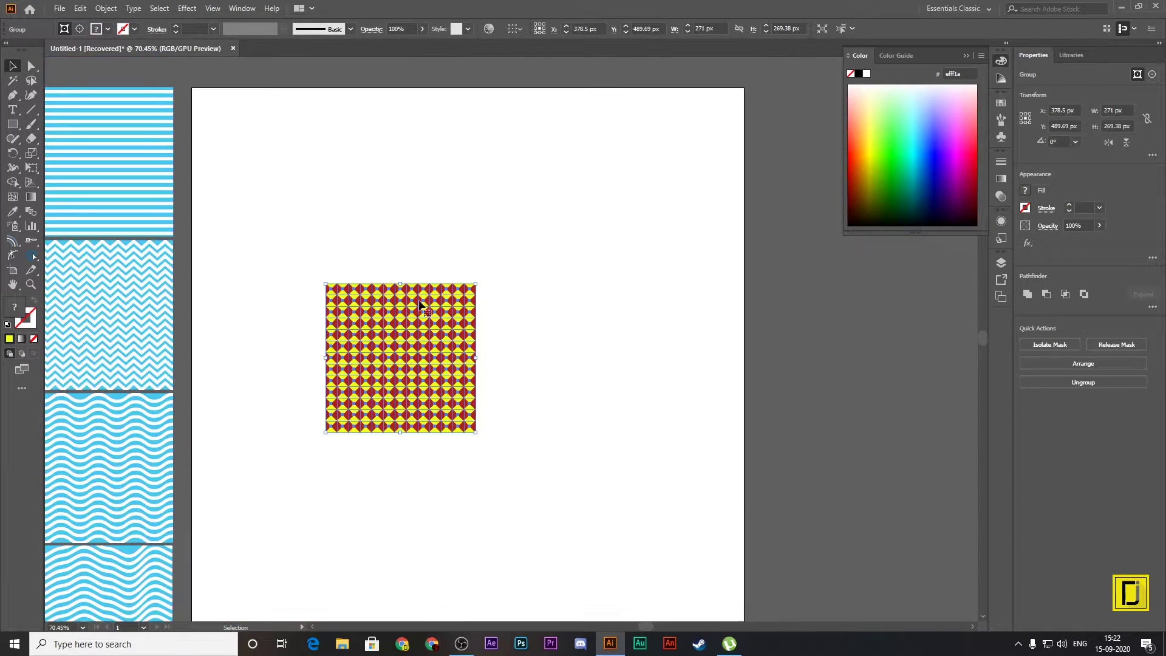
pyautogui.moveTo(425, 413)
pyautogui.mouseDown()
pyautogui.moveTo(263, 170)
pyautogui.moveTo(274, 190)
pyautogui.mouseUp()
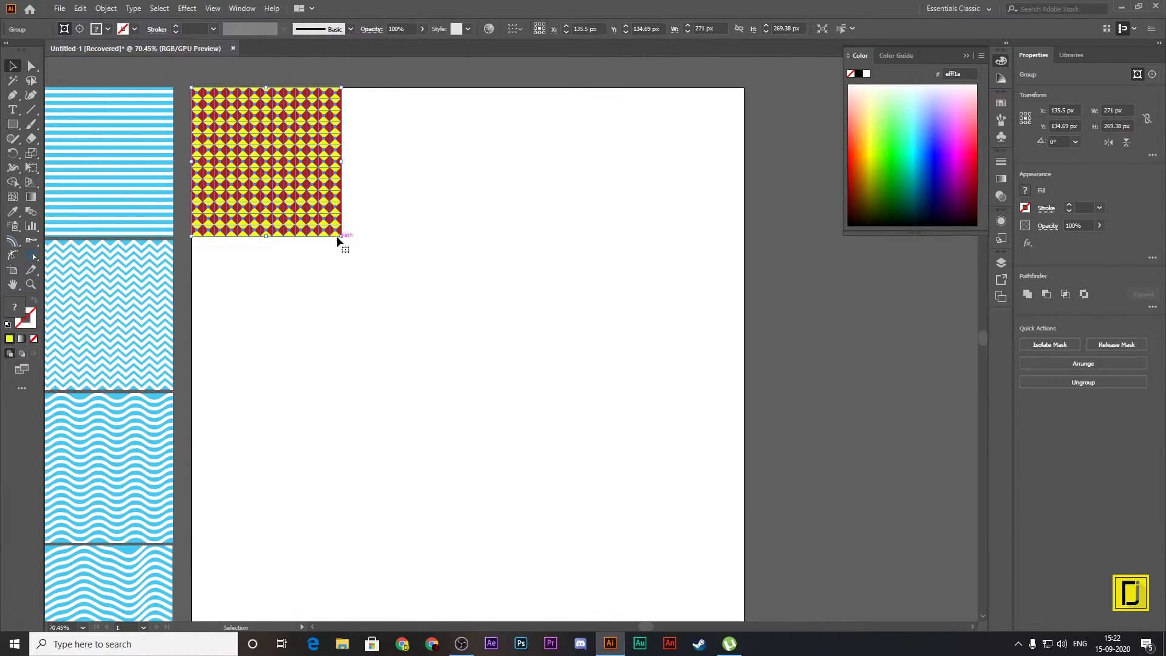
pyautogui.moveTo(342, 238)
pyautogui.mouseDown()
pyautogui.moveTo(409, 302)
pyautogui.moveTo(678, 283)
pyautogui.moveTo(578, 284)
pyautogui.moveTo(743, 393)
pyautogui.moveTo(745, 425)
pyautogui.mouseUp()
pyautogui.keyDown('shift'); pyautogui.click(266, 254); pyautogui.keyUp('shift')
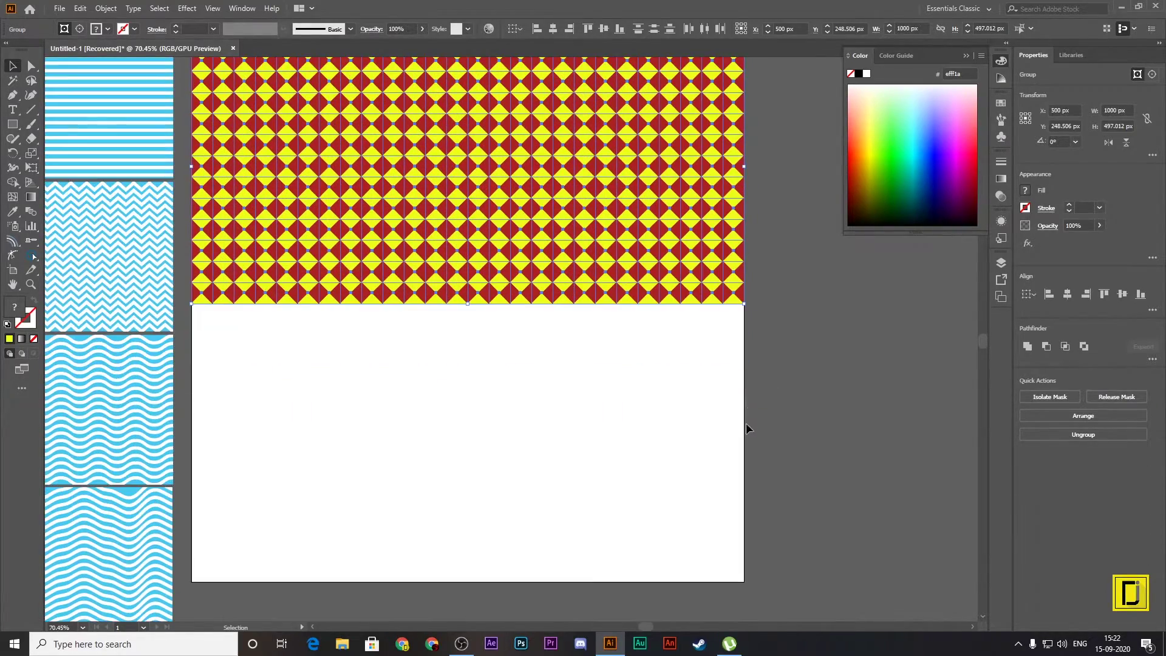
pyautogui.moveTo(609, 250); pyautogui.dragTo(594, 509)
pyautogui.click(752, 609)
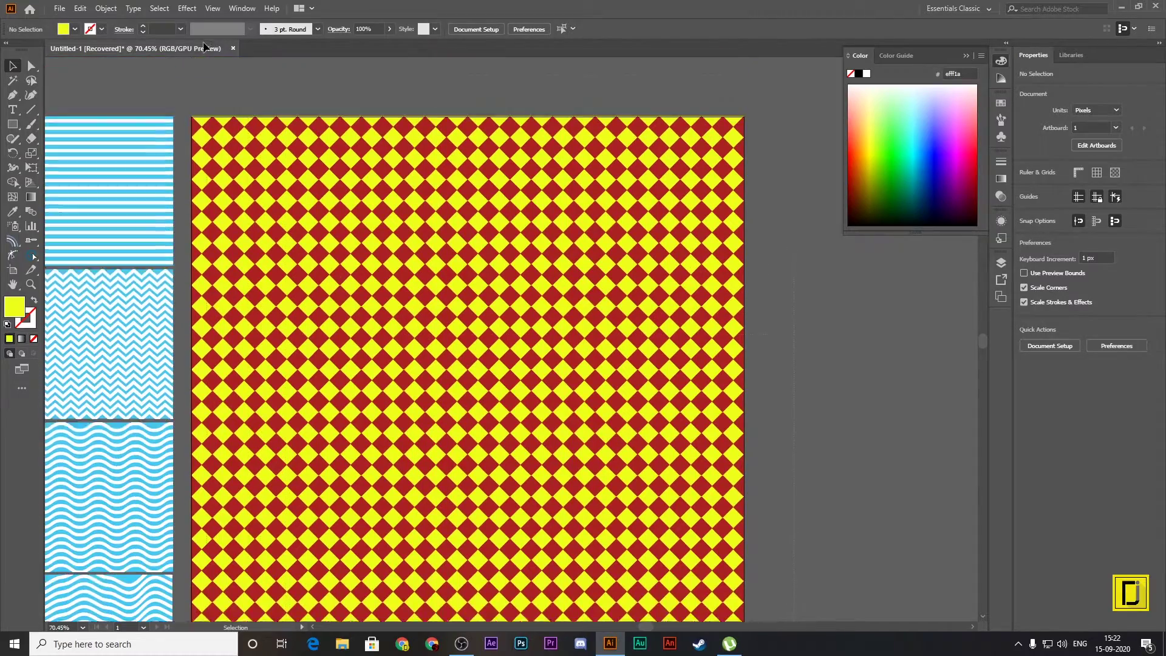
# Step: Scale the diamond pattern group to 1000×1000 px so it covers the artboard
pyautogui.click(376, 229)
pyautogui.scroll(-3, 752, 584)
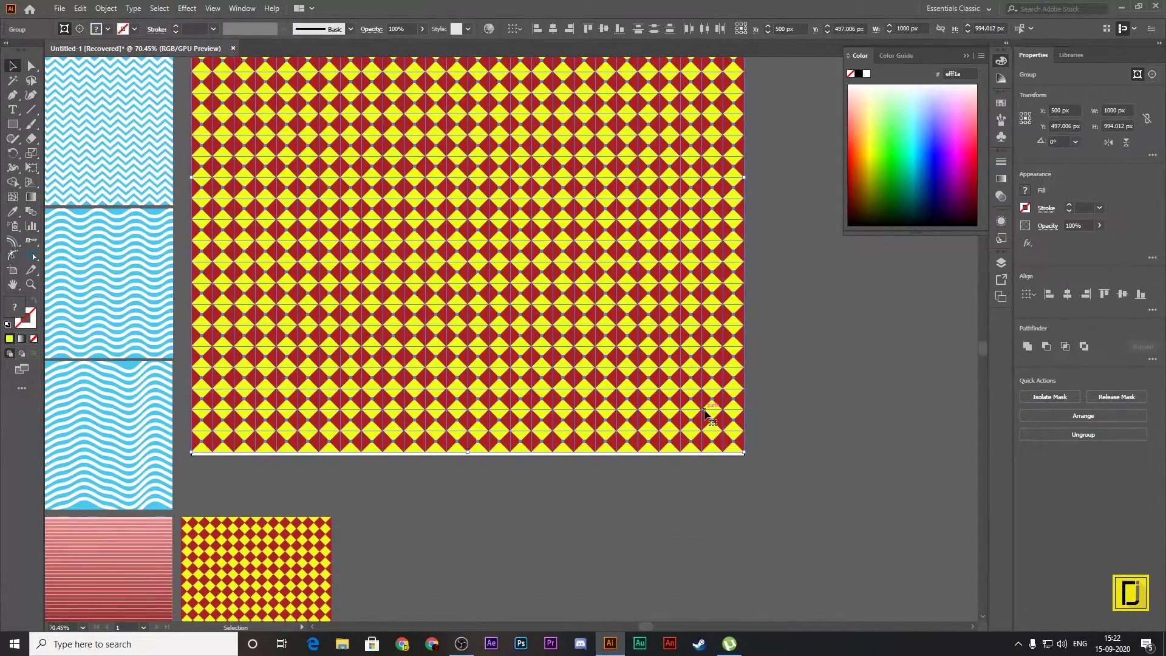
pyautogui.moveTo(706, 416); pyautogui.dragTo(705, 418)
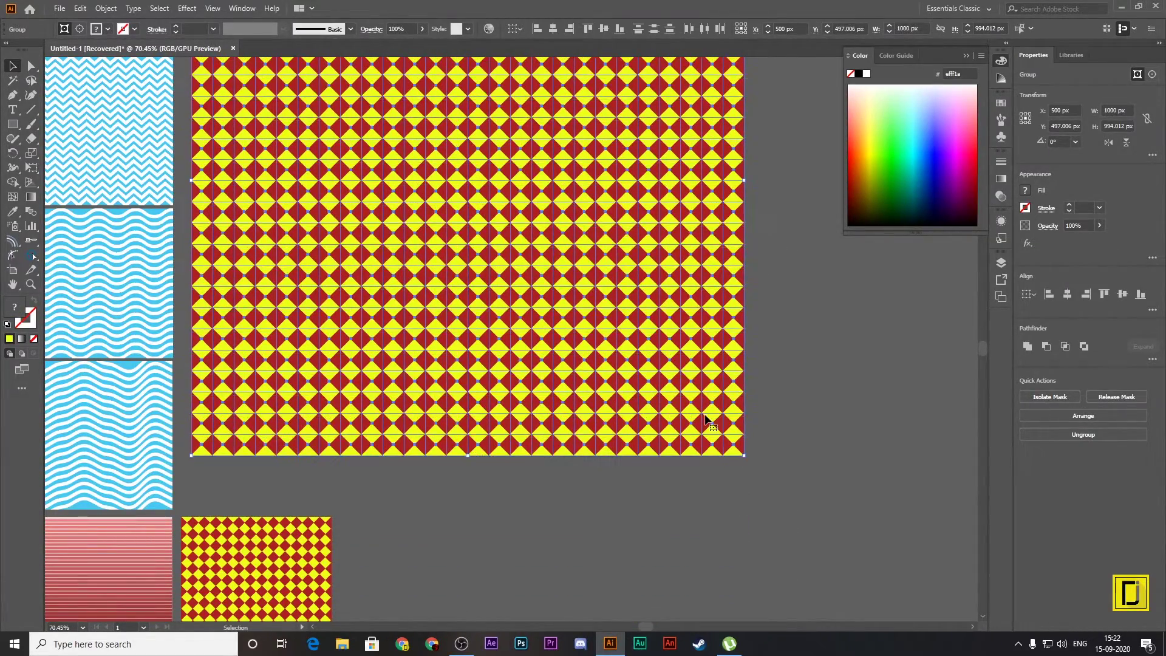
pyautogui.scroll(4, 770, 459)
pyautogui.scroll(2, 770, 464)
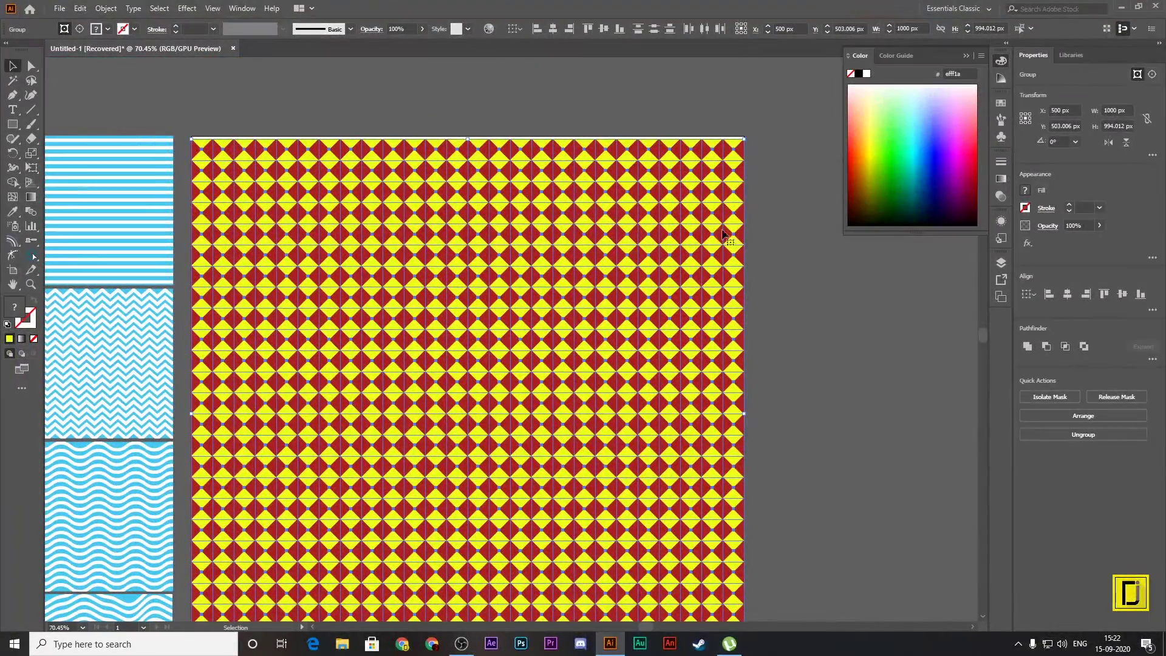
pyautogui.moveTo(744, 141); pyautogui.dragTo(745, 138)
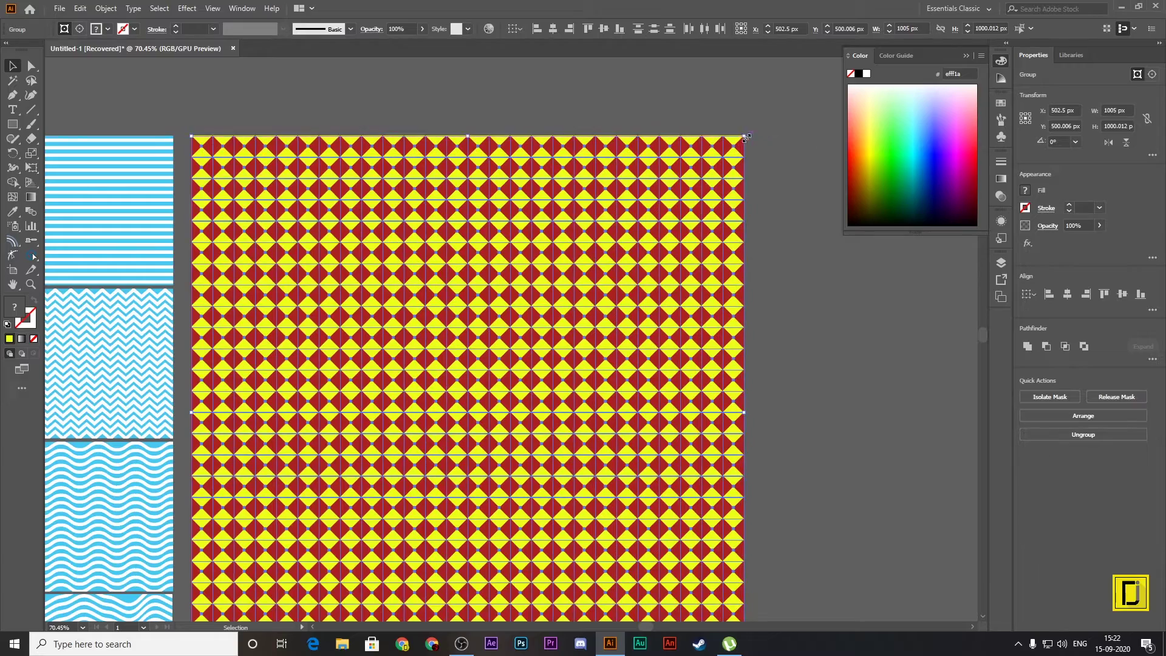
pyautogui.hotkey('ctrl', 'z')
pyautogui.click(777, 175)
pyautogui.click(583, 252)
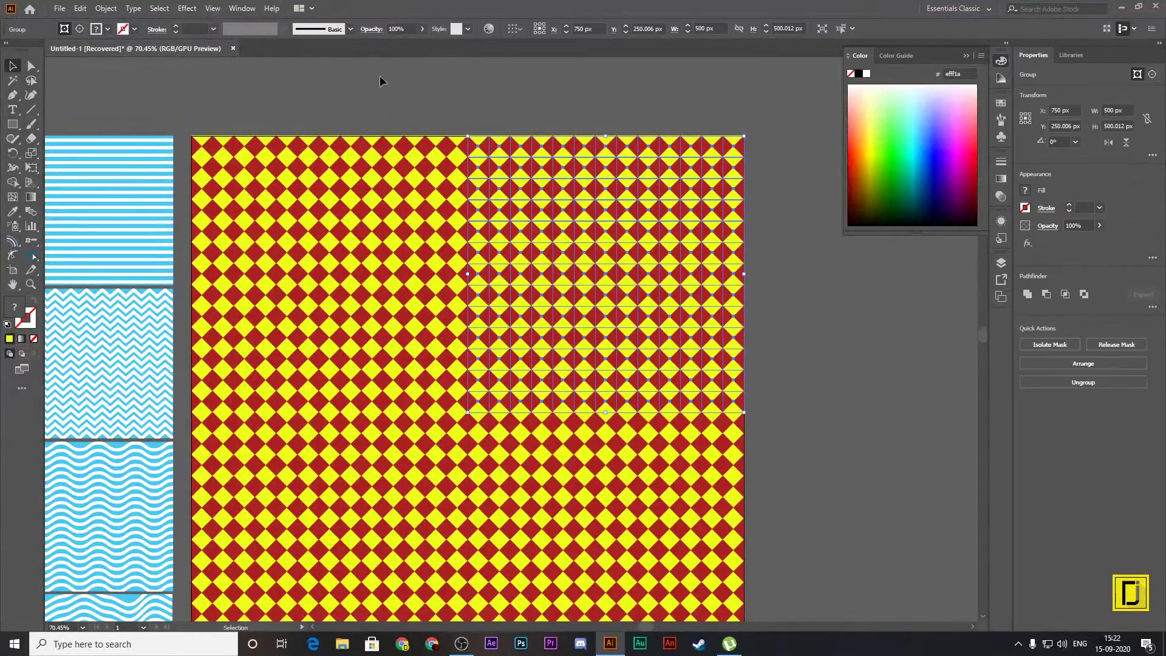
pyautogui.moveTo(467, 412); pyautogui.dragTo(192, 649)
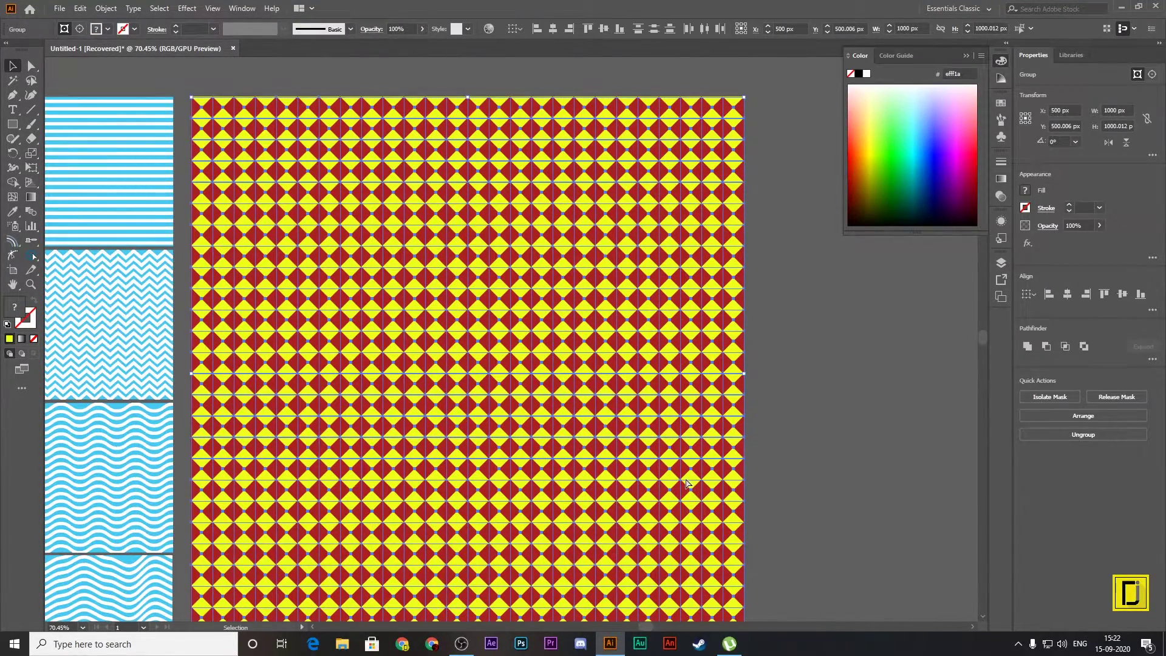
# Step: Apply a Twist distortion at 80° to the diamond pattern, previewing before confirming
pyautogui.click(181, 8)
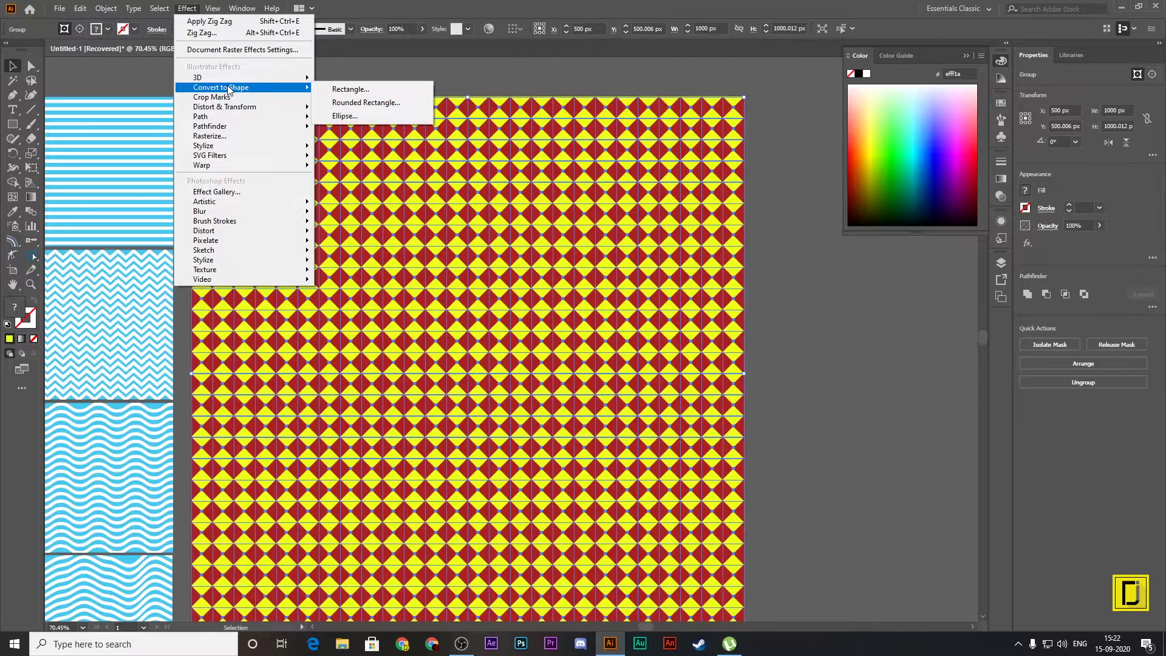
pyautogui.moveTo(224, 106)
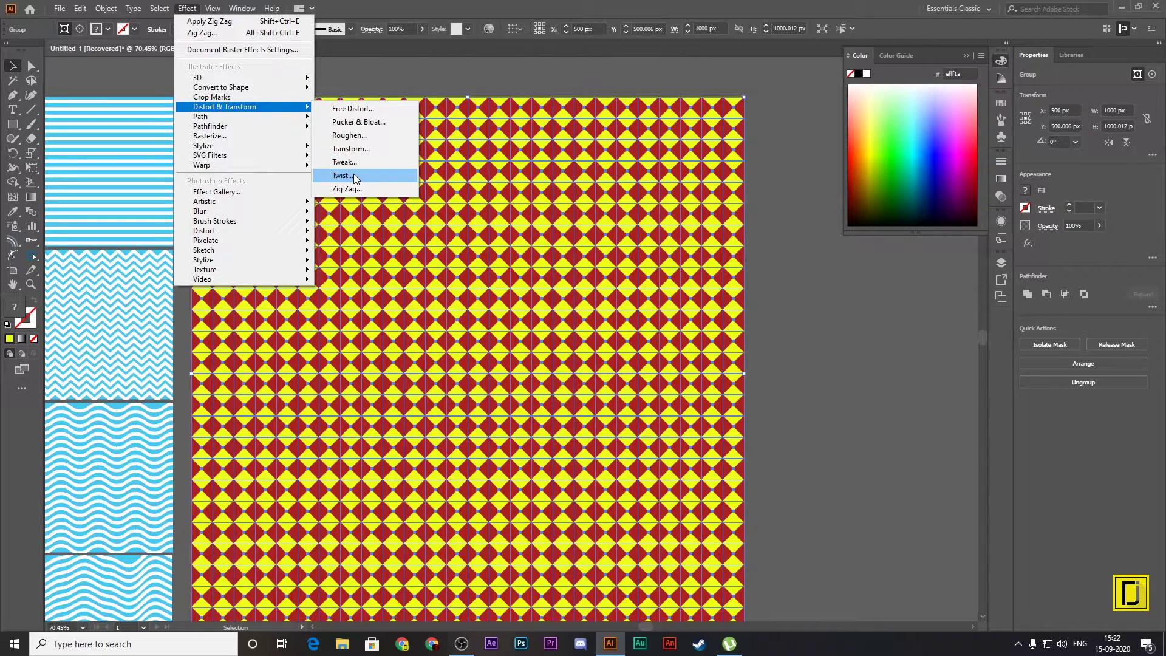
pyautogui.click(355, 176)
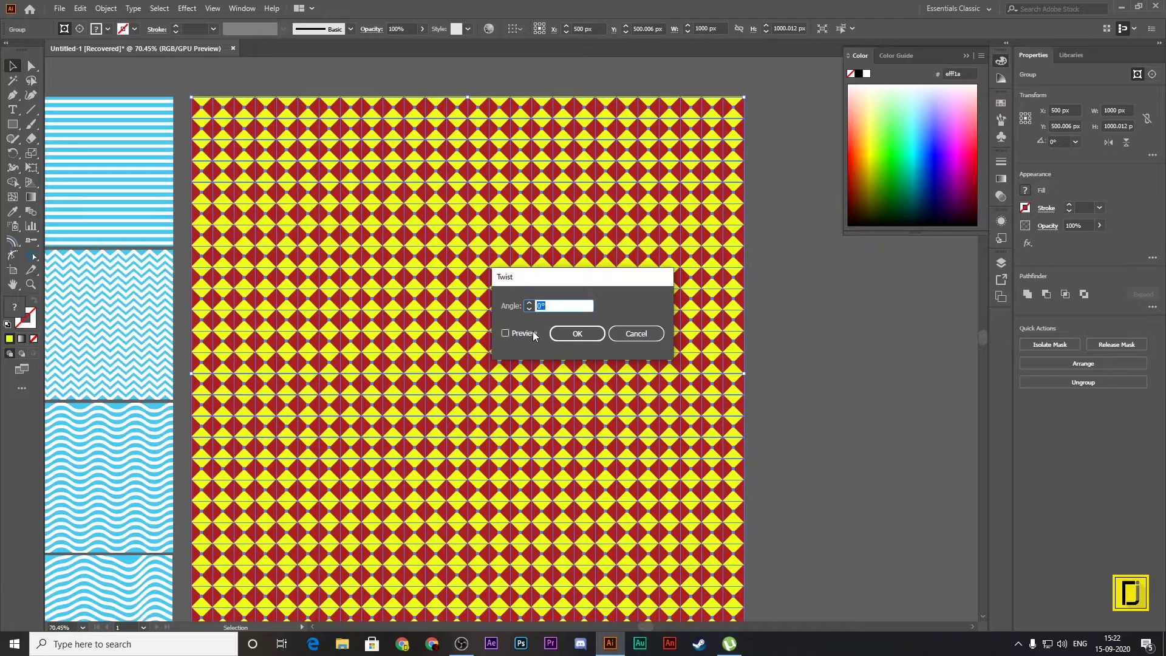
pyautogui.press('Tab')
pyautogui.press('space')
pyautogui.click(563, 311)
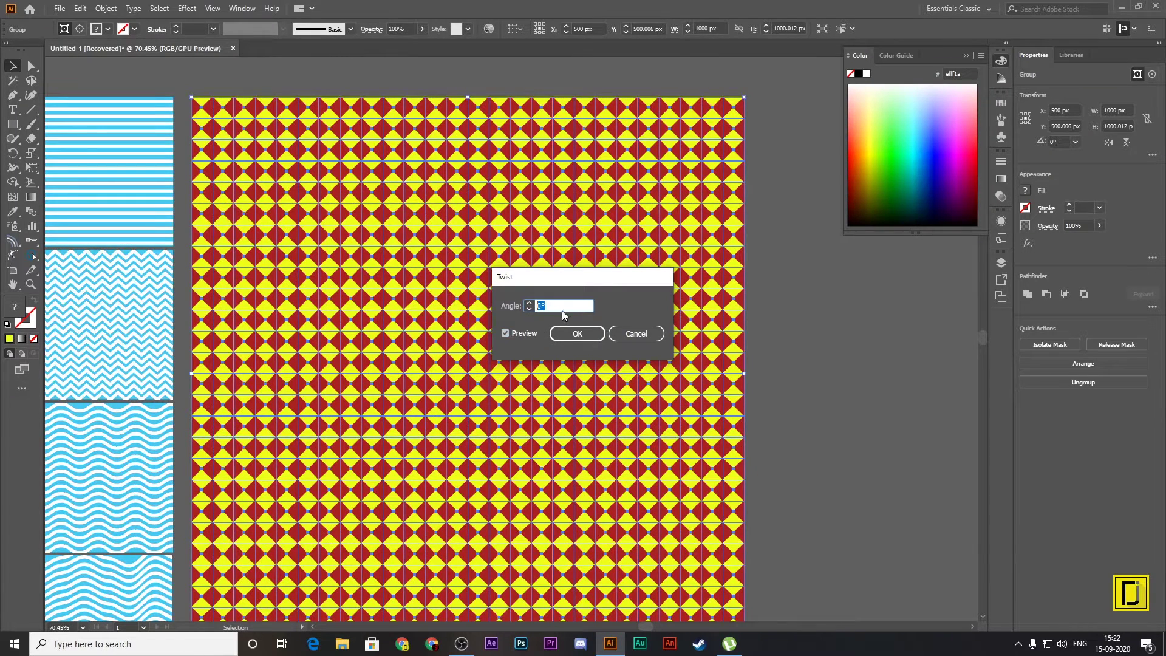
pyautogui.write('35')
pyautogui.press('Tab')
pyautogui.press('Tab')
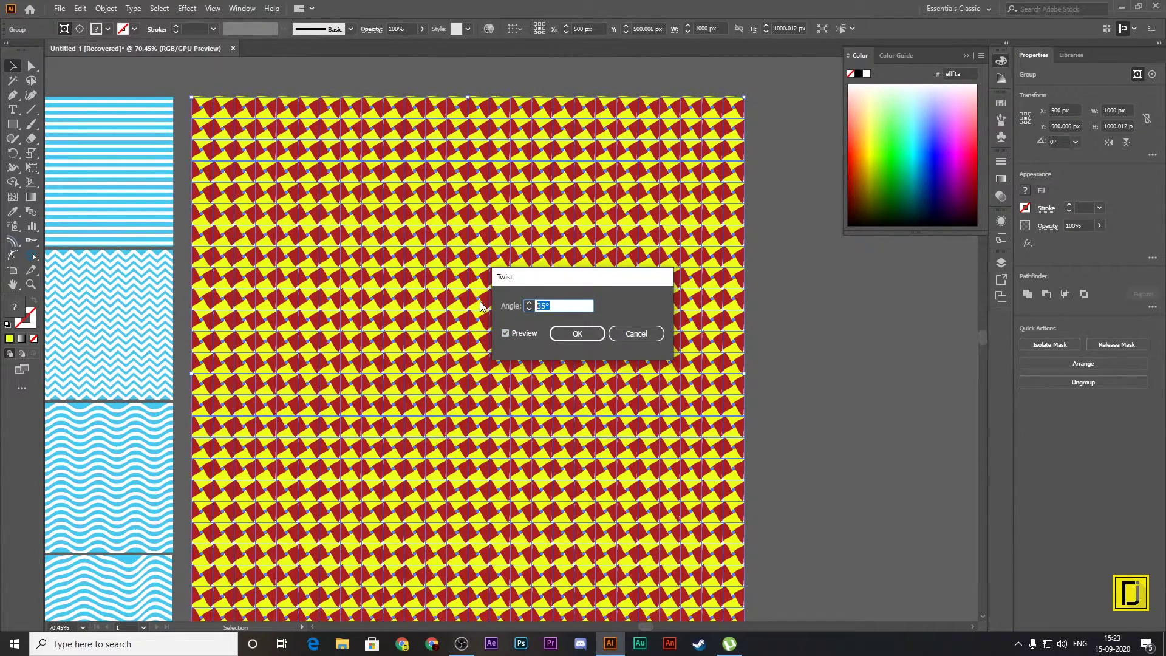
pyautogui.write('80')
pyautogui.click(519, 333)
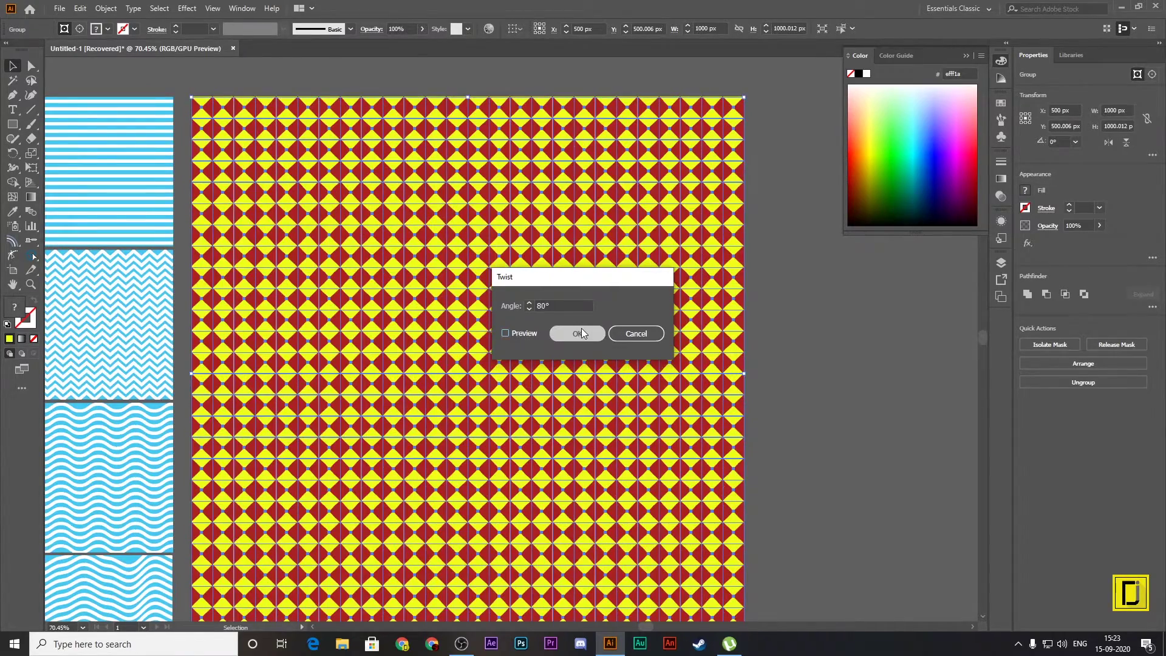
pyautogui.click(581, 332)
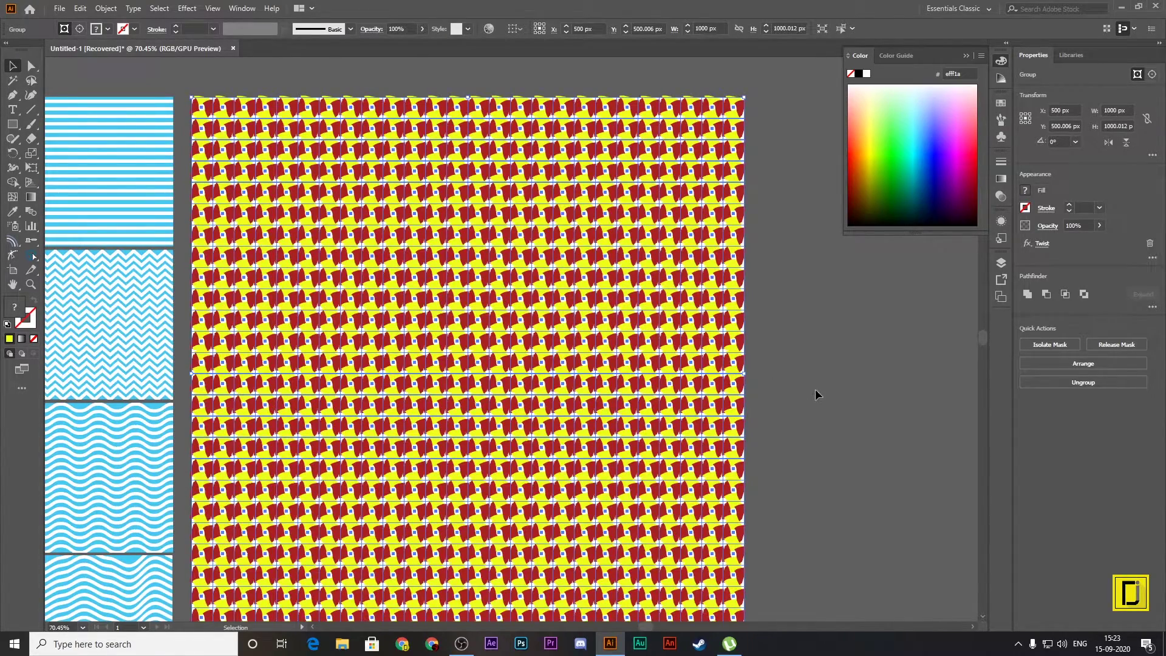
pyautogui.click(850, 447)
pyautogui.scroll(-3, 850, 449)
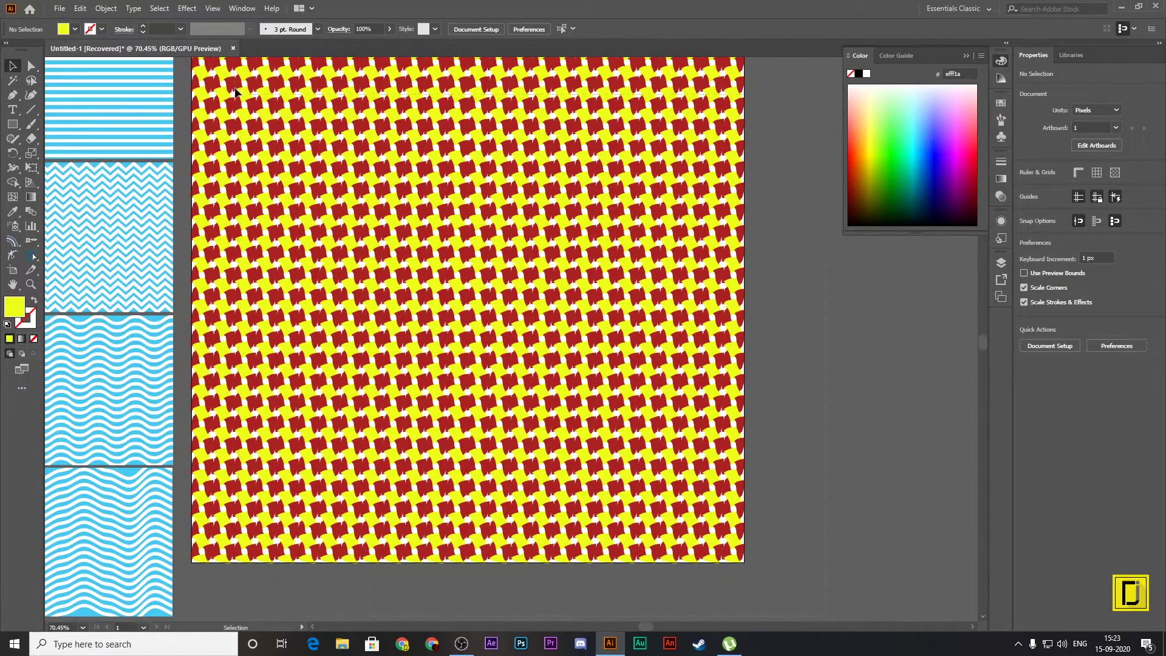
# Step: Drop a copy of the twisted pattern down-right and shrink it to about 328 px
pyautogui.scroll(2, 235, 91)
pyautogui.click(260, 151)
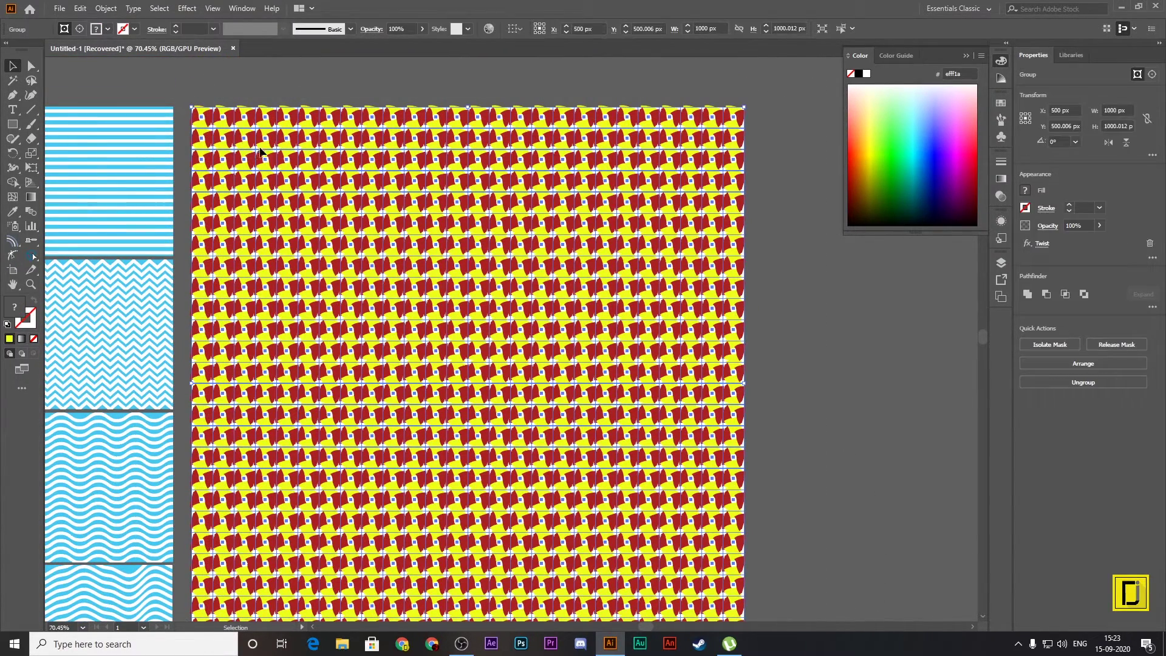
pyautogui.moveTo(260, 151); pyautogui.dragTo(474, 305)
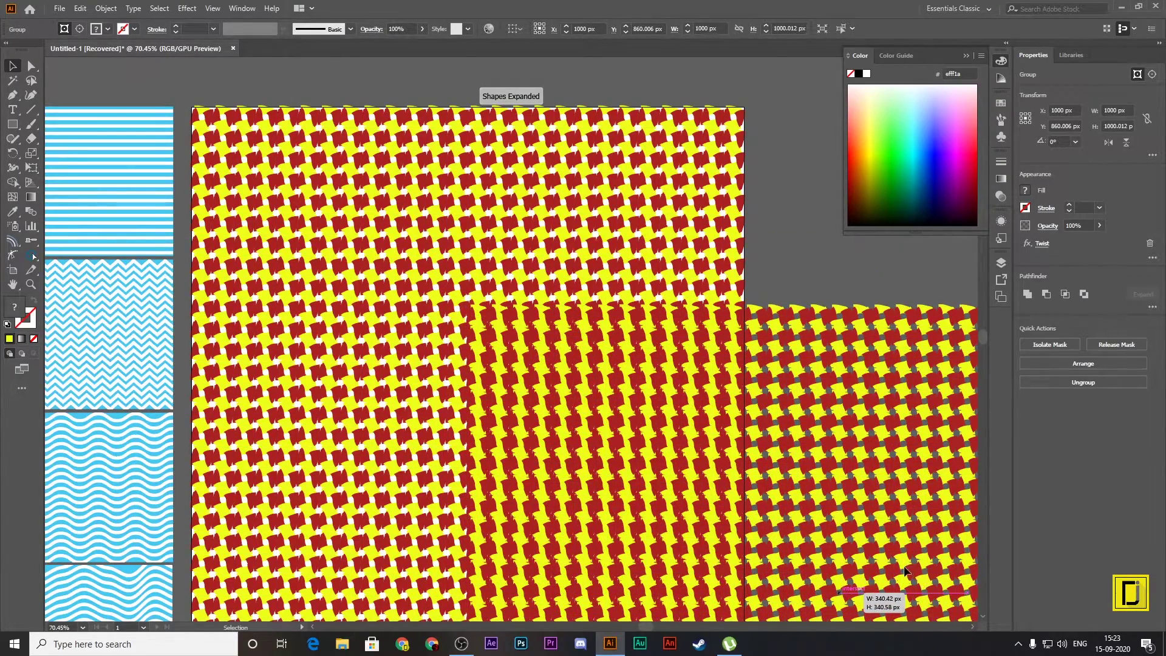
pyautogui.moveTo(904, 571); pyautogui.dragTo(901, 570)
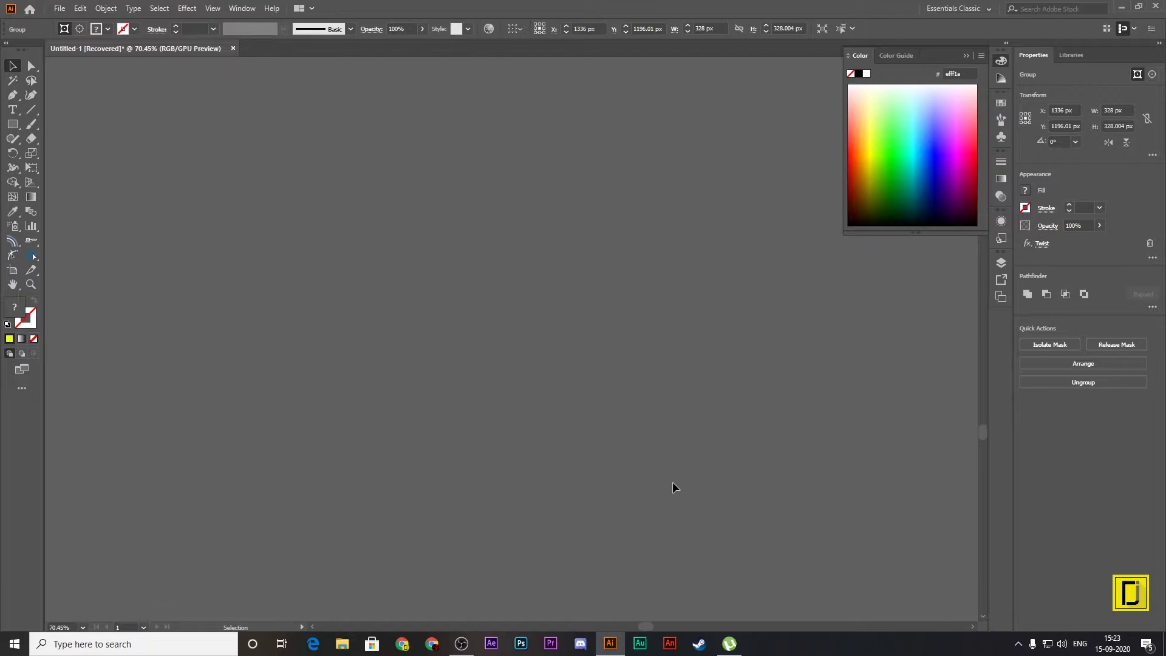
pyautogui.click(568, 371)
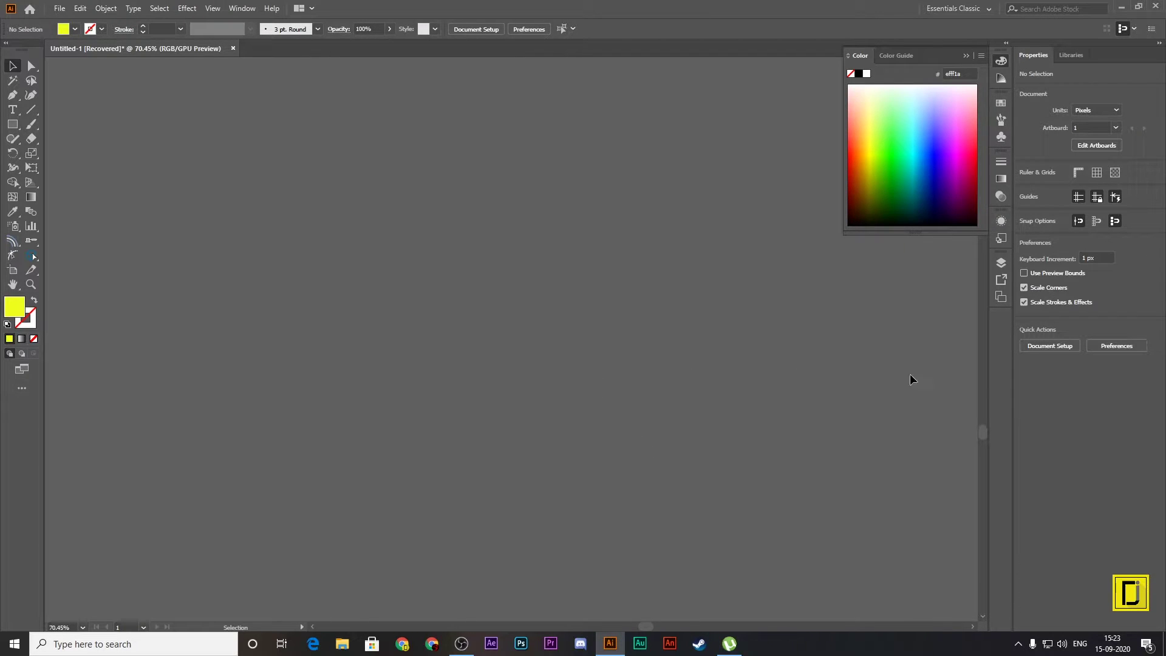
pyautogui.click(967, 56)
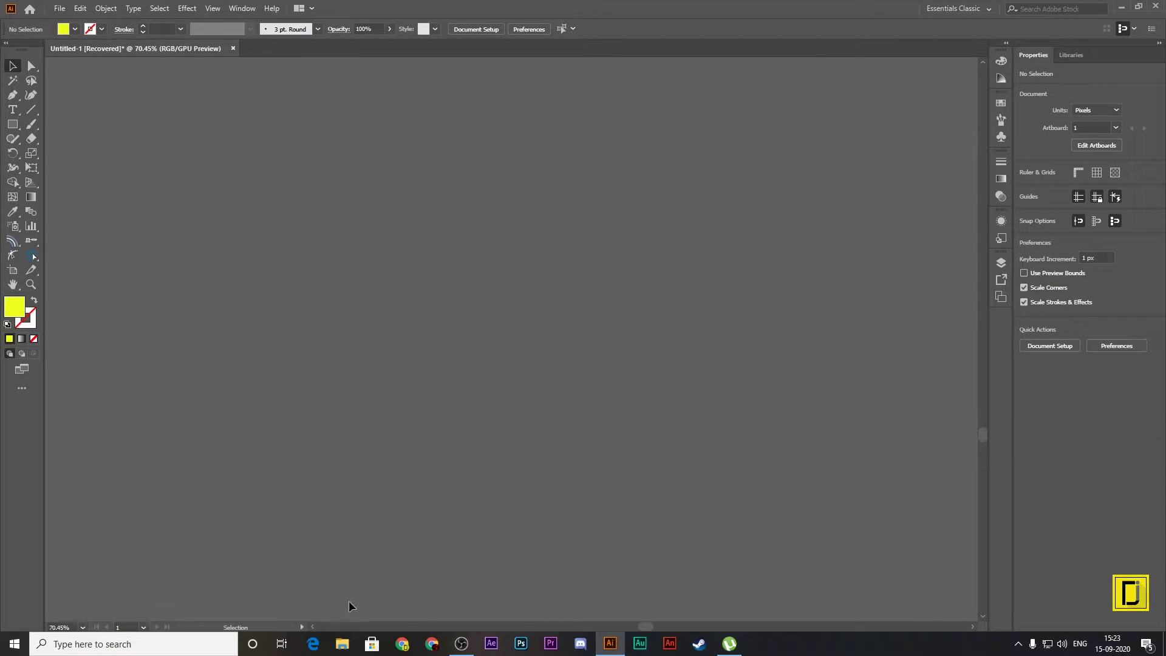
# Step: Attempt to delete an anchor point on the pattern and dismiss the warning
pyautogui.click(609, 642)
pyautogui.press('p')
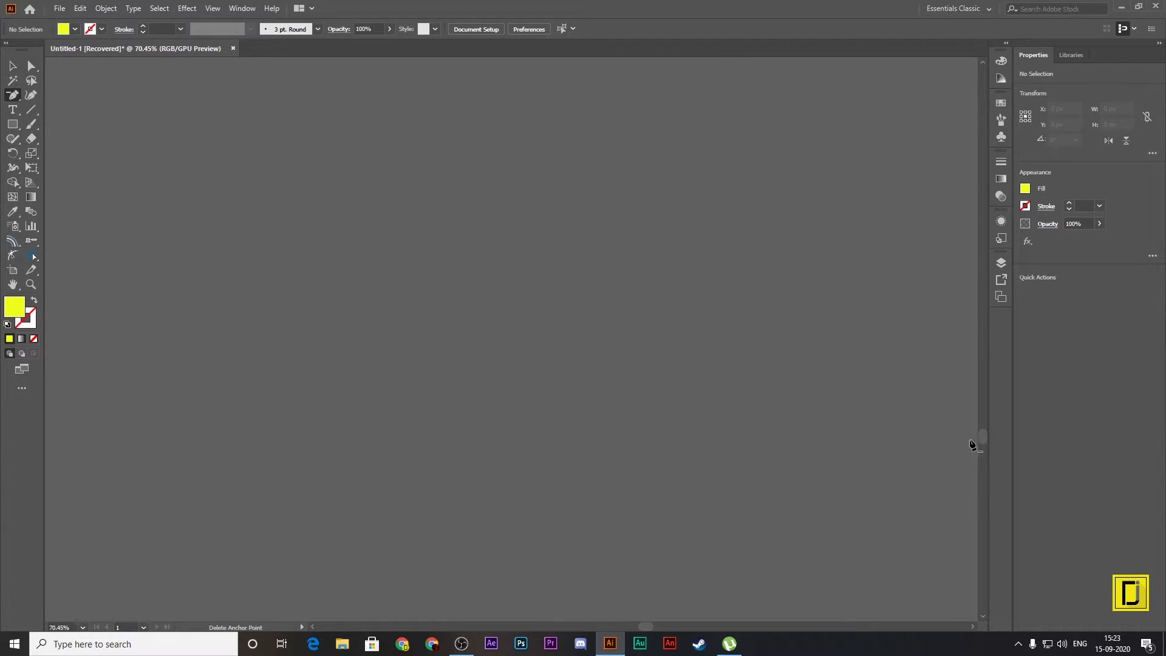
pyautogui.moveTo(981, 436); pyautogui.dragTo(982, 351)
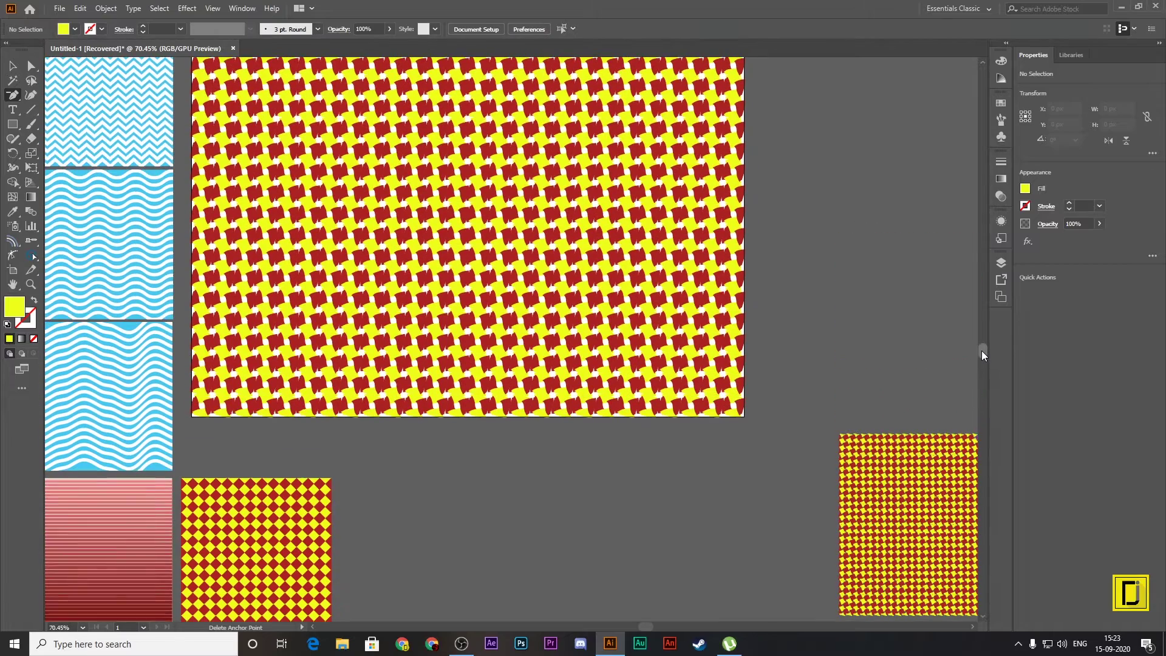
pyautogui.click(890, 495)
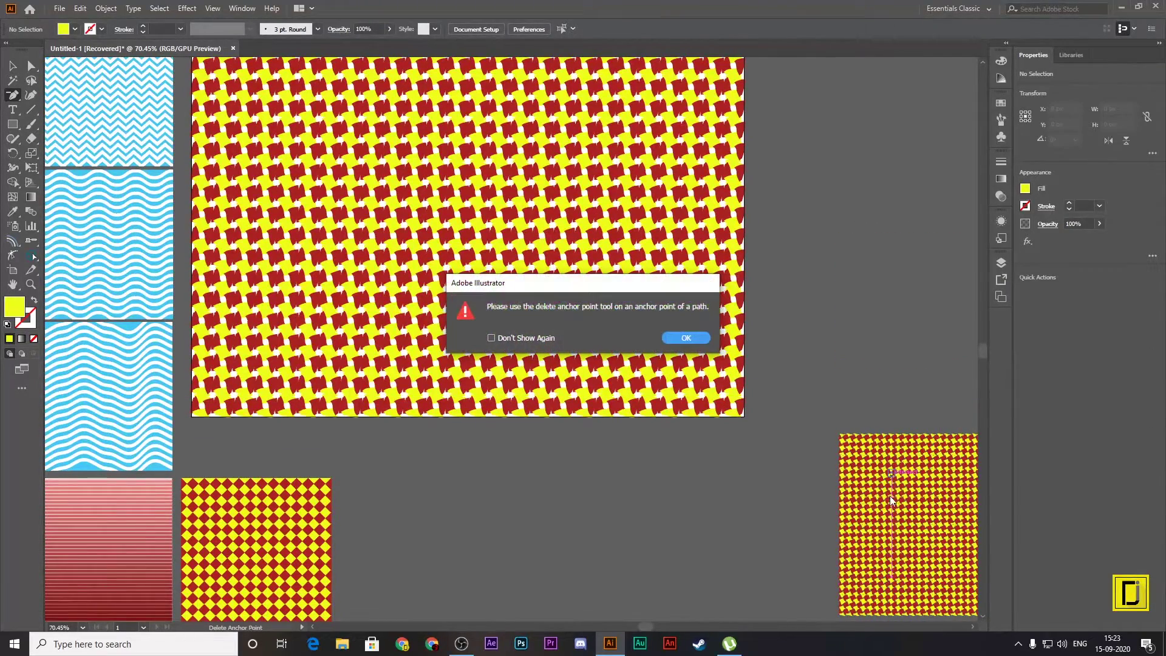
pyautogui.click(685, 338)
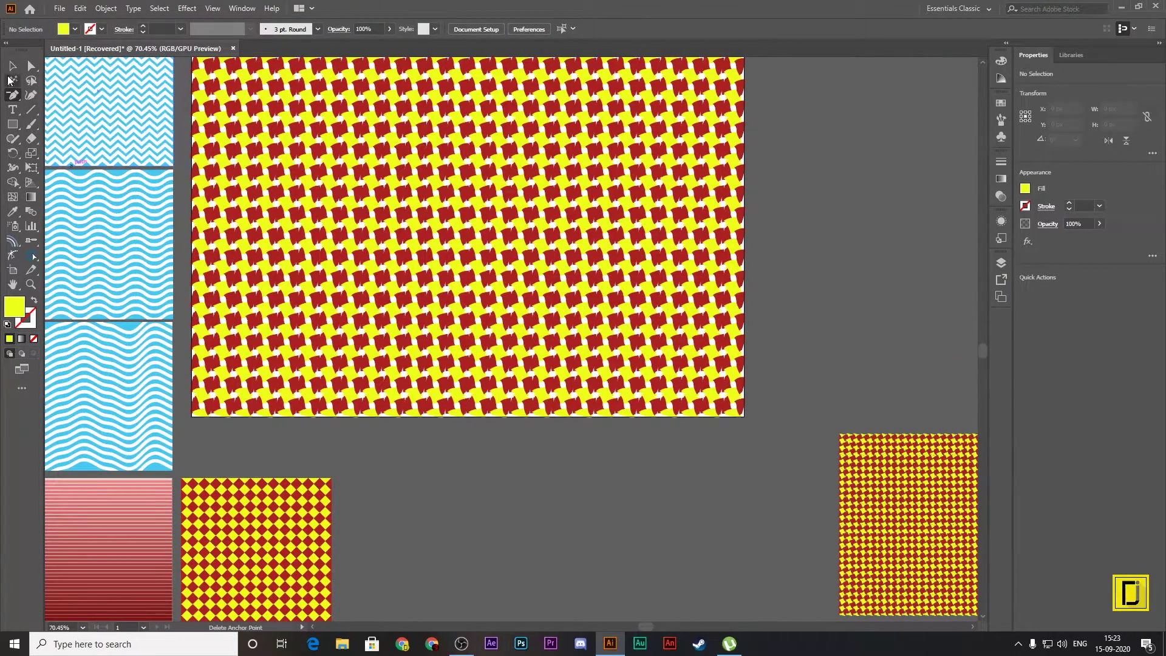
pyautogui.click(12, 66)
# Step: Move the small twisted tile beside the swatches and shrink it to about 288 px
pyautogui.click(917, 541)
pyautogui.moveTo(918, 540); pyautogui.dragTo(411, 555)
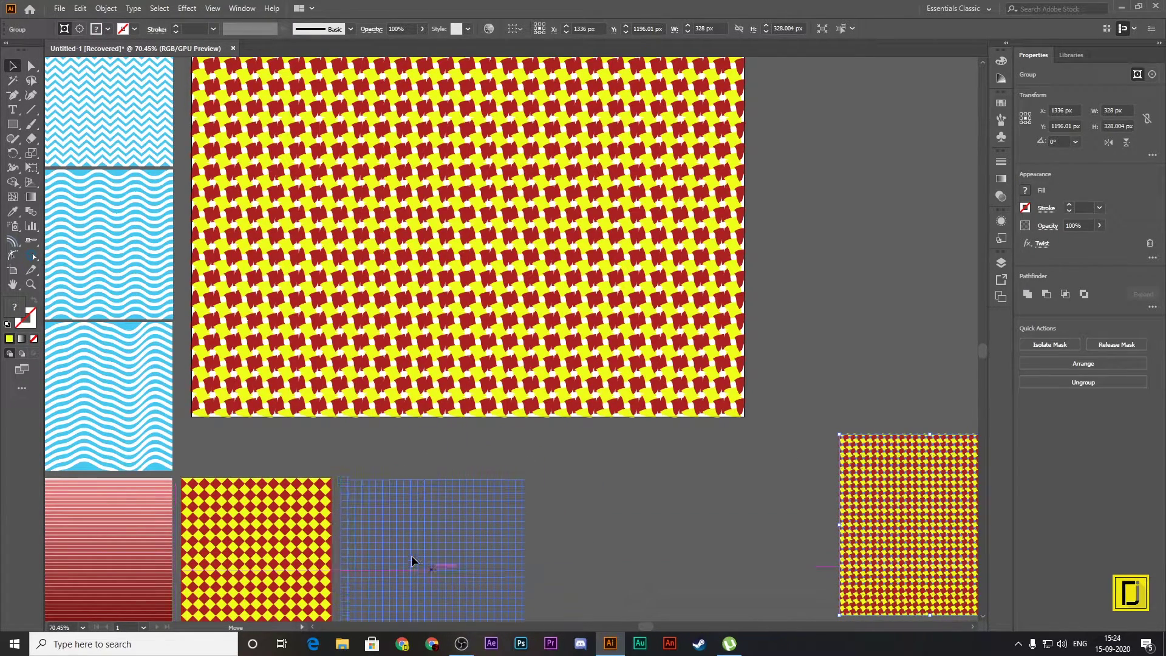
pyautogui.moveTo(411, 555); pyautogui.dragTo(412, 555)
pyautogui.scroll(-3, 411, 554)
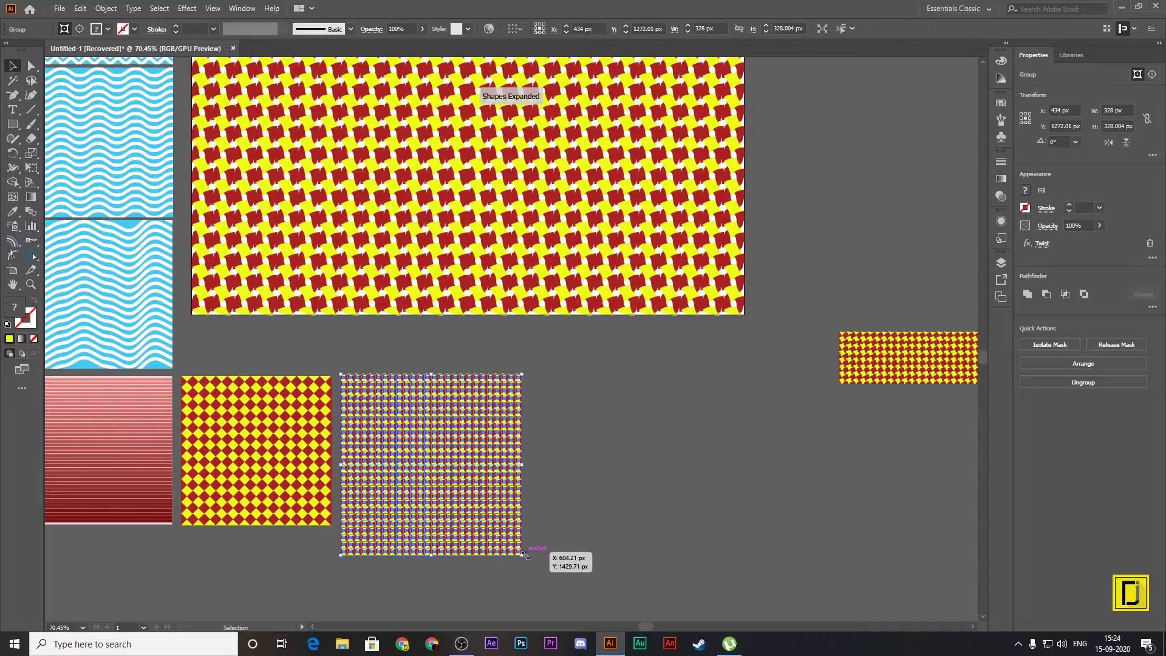
pyautogui.moveTo(511, 548); pyautogui.dragTo(494, 536)
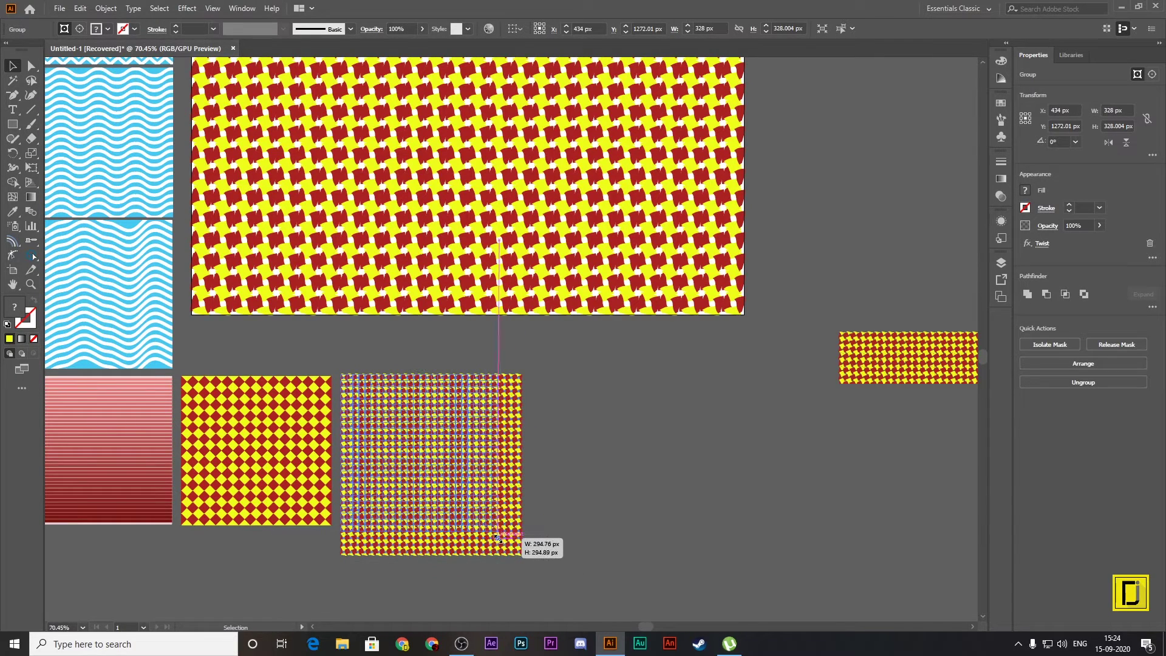
pyautogui.moveTo(494, 534); pyautogui.dragTo(495, 527)
pyautogui.click(620, 569)
pyautogui.hscroll(2, 1031, 500)
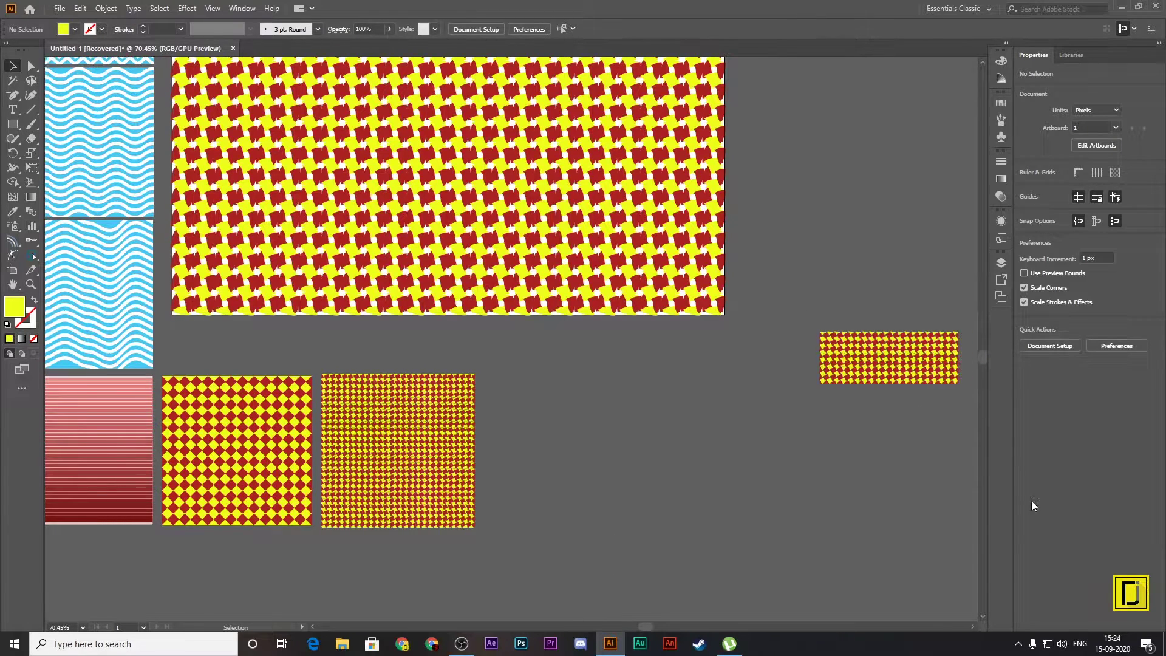
pyautogui.hscroll(3, 1041, 505)
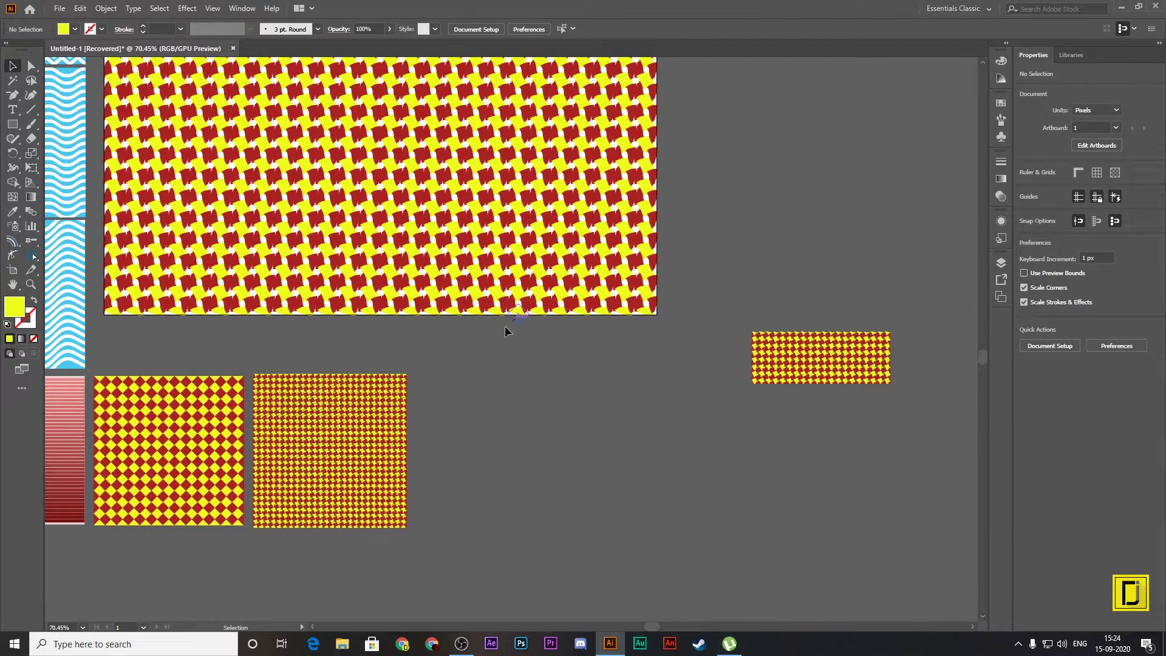
pyautogui.scroll(2, 485, 364)
pyautogui.scroll(3, 466, 394)
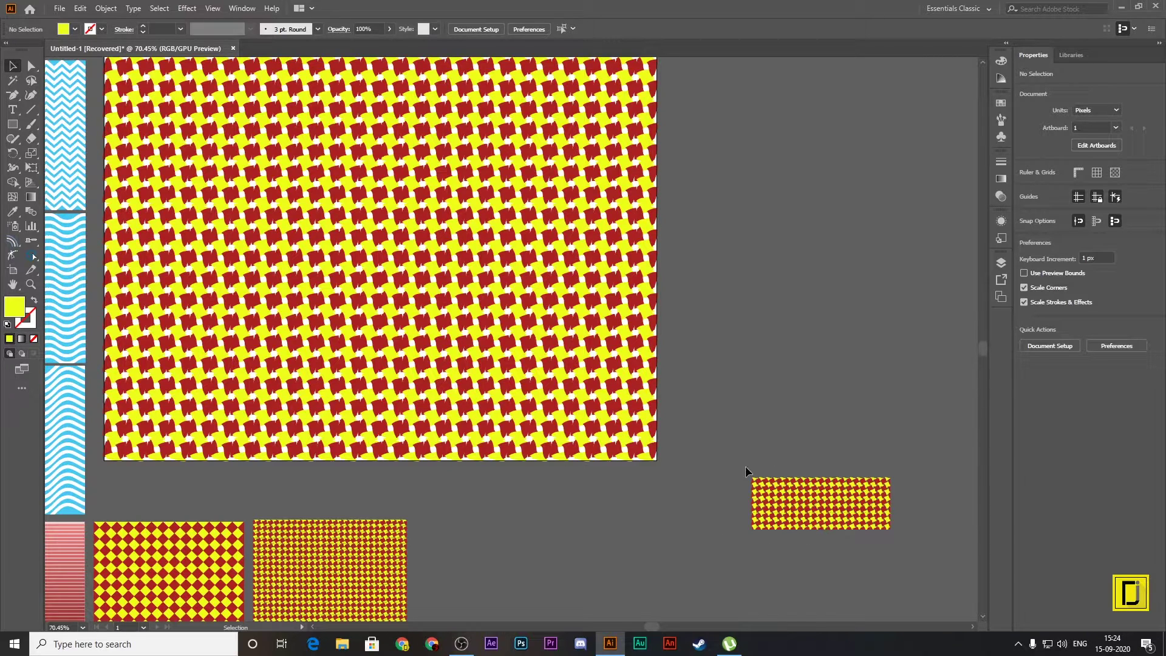
# Step: Apply a 101% Pucker & Bloat to the large red-and-yellow pattern
pyautogui.click(348, 546)
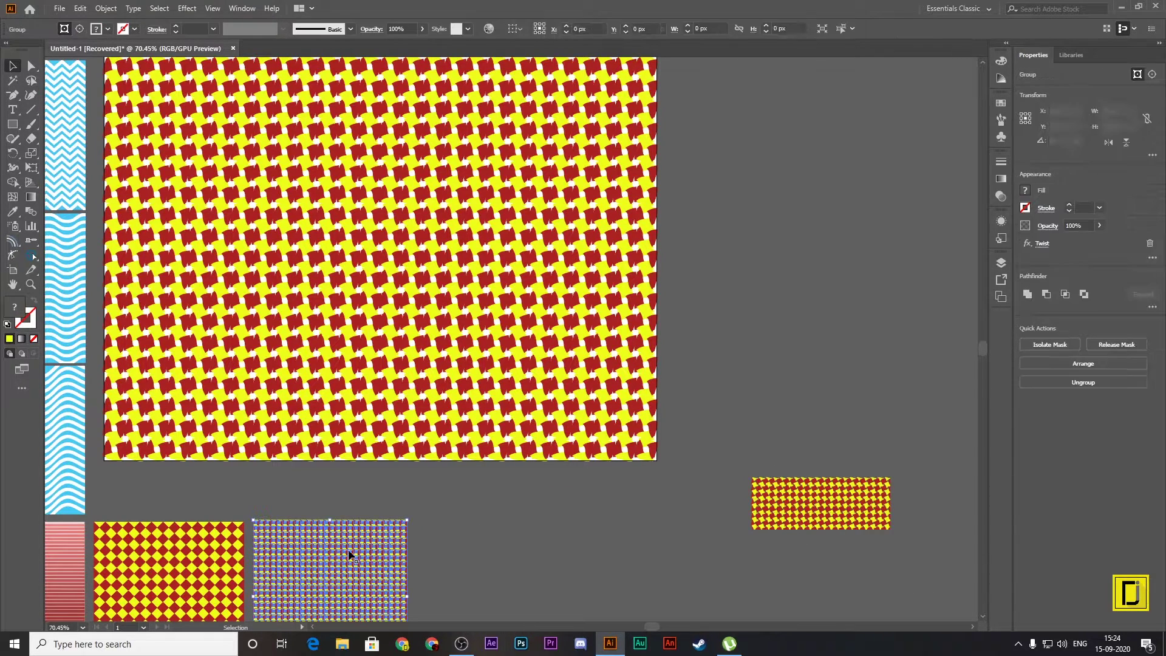
pyautogui.click(791, 506)
pyautogui.click(507, 304)
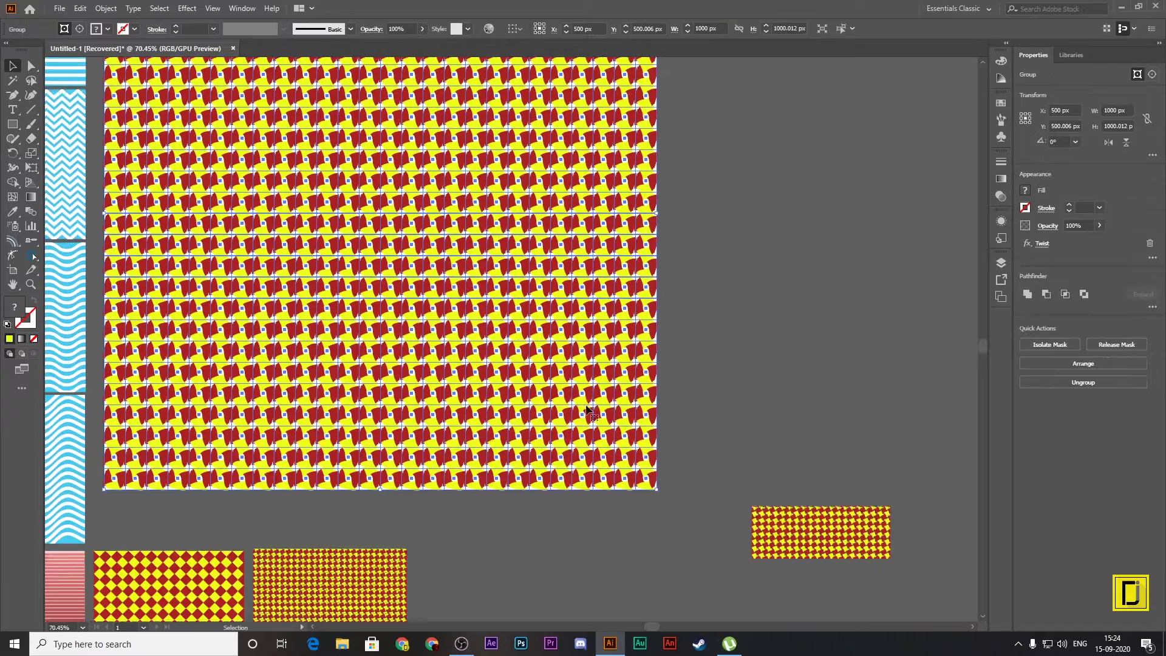
pyautogui.scroll(3, 587, 410)
pyautogui.scroll(2, 587, 411)
pyautogui.scroll(1, 588, 411)
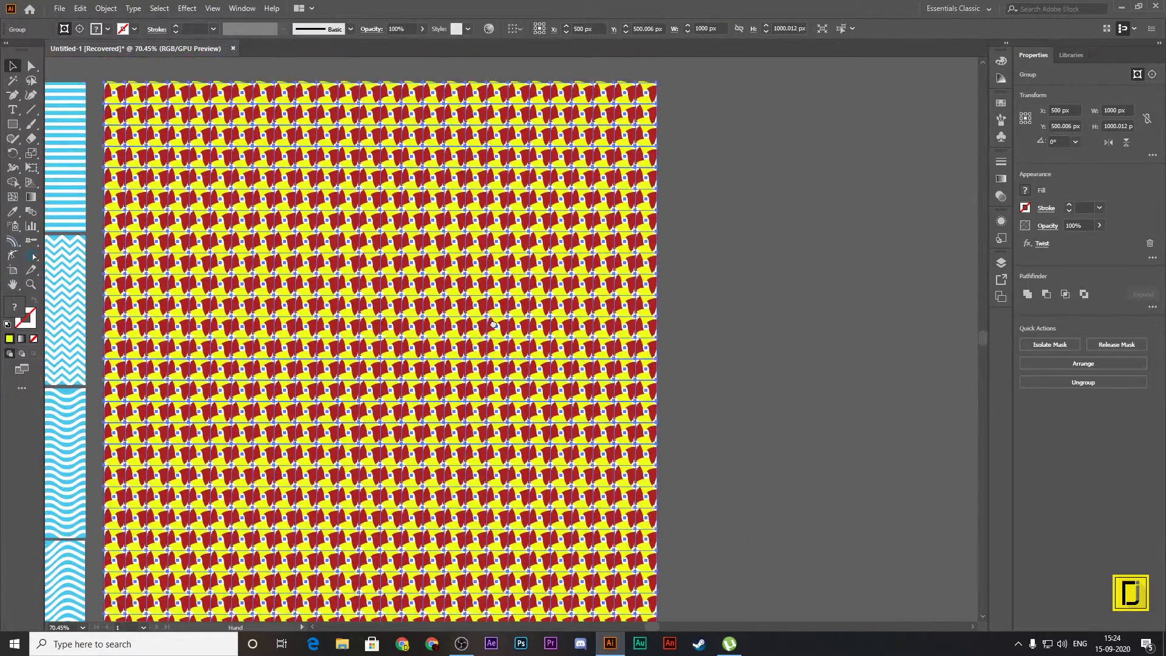
pyautogui.moveTo(484, 313); pyautogui.dragTo(624, 313)
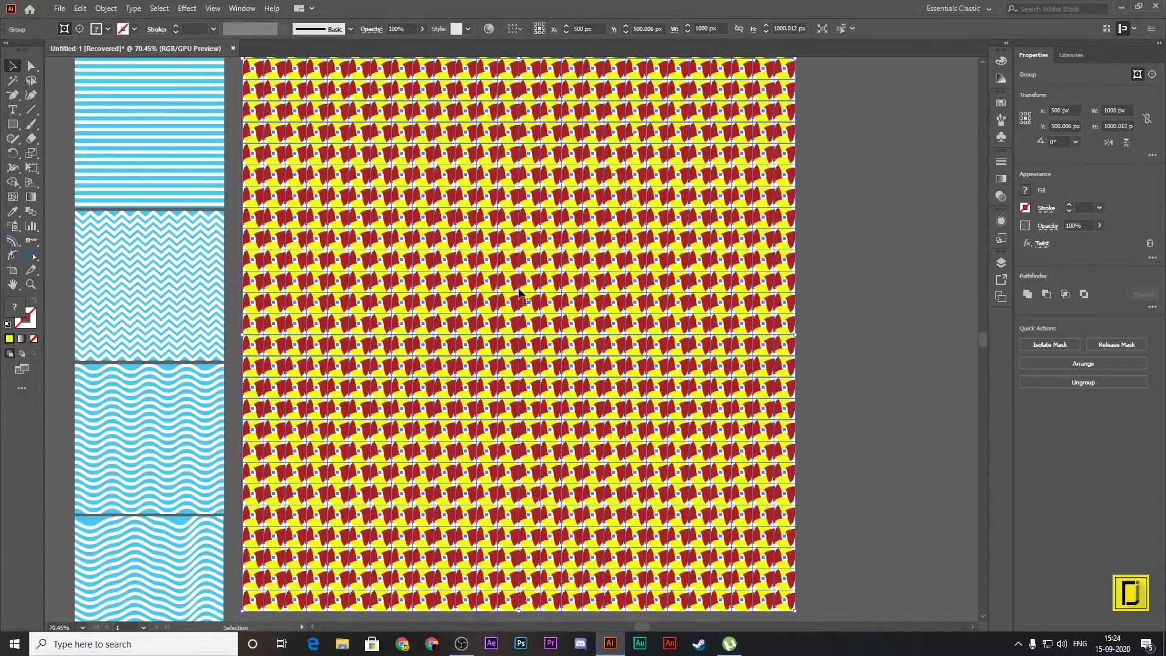
pyautogui.click(187, 8)
pyautogui.moveTo(224, 107)
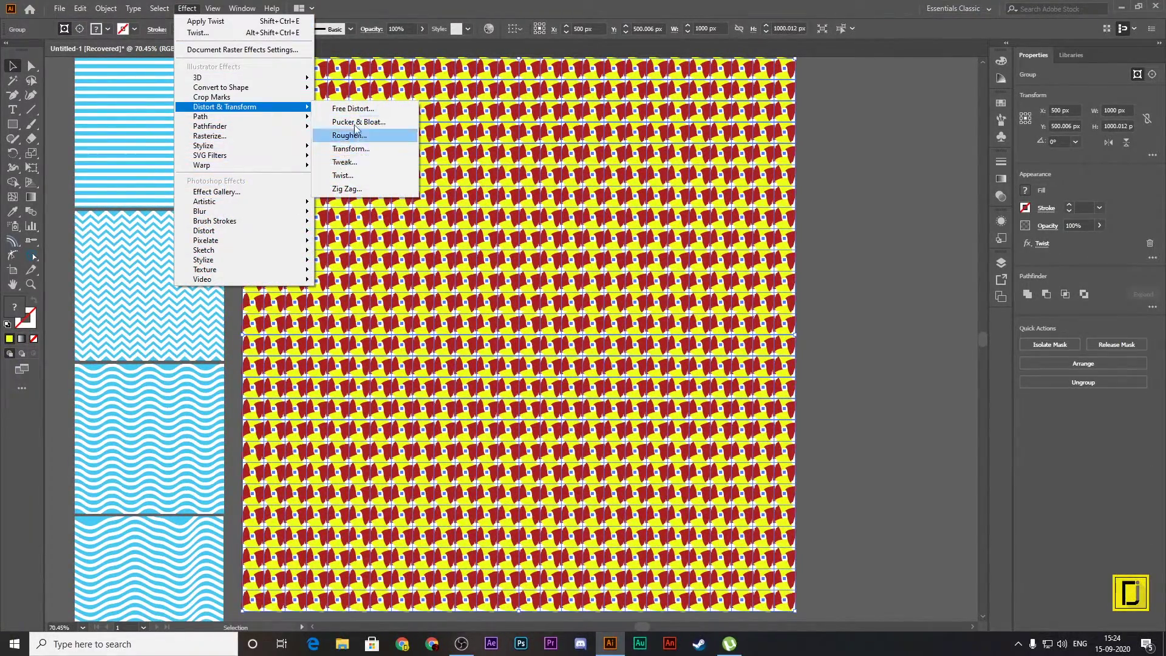
pyautogui.click(353, 124)
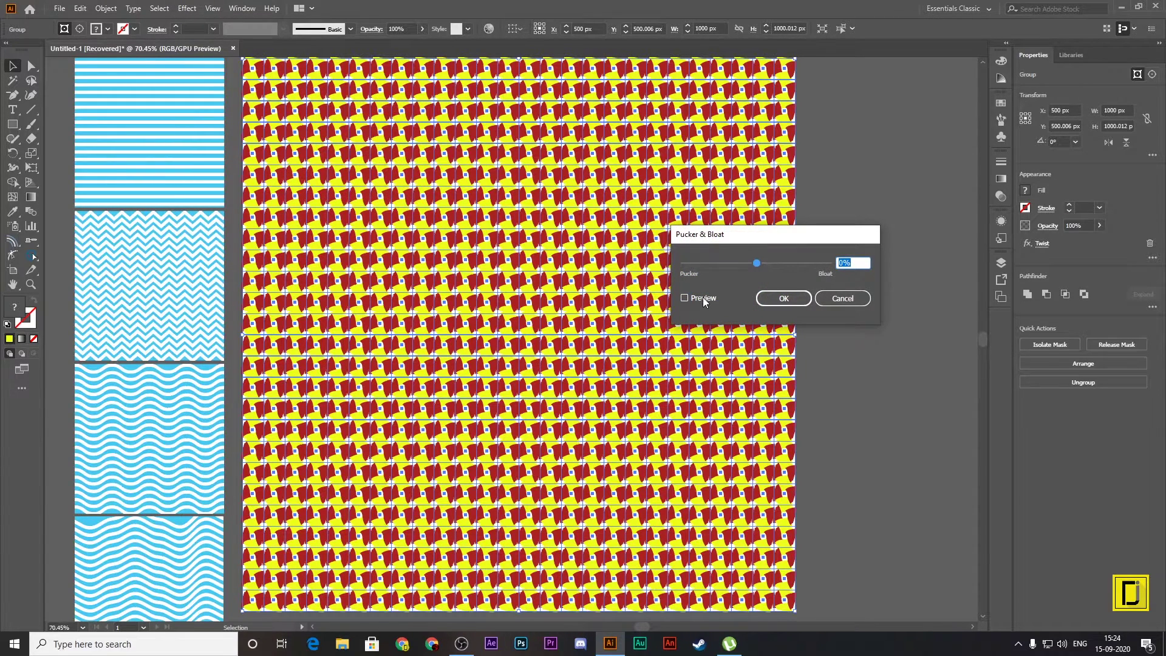
pyautogui.moveTo(760, 264); pyautogui.dragTo(767, 262)
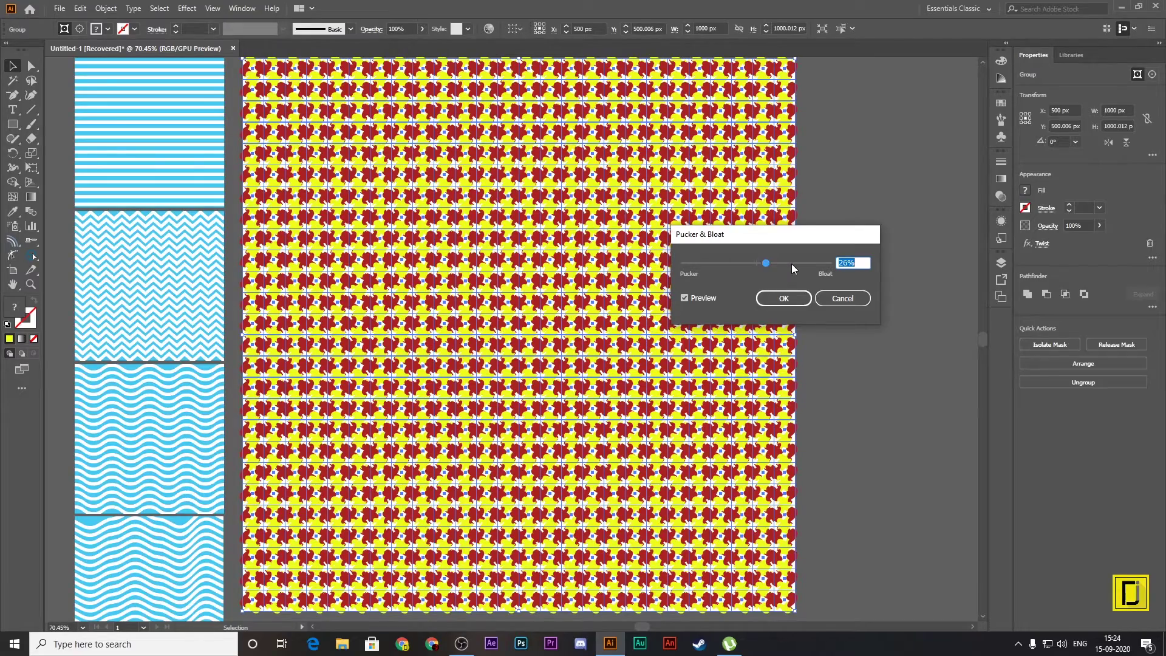
pyautogui.write('83')
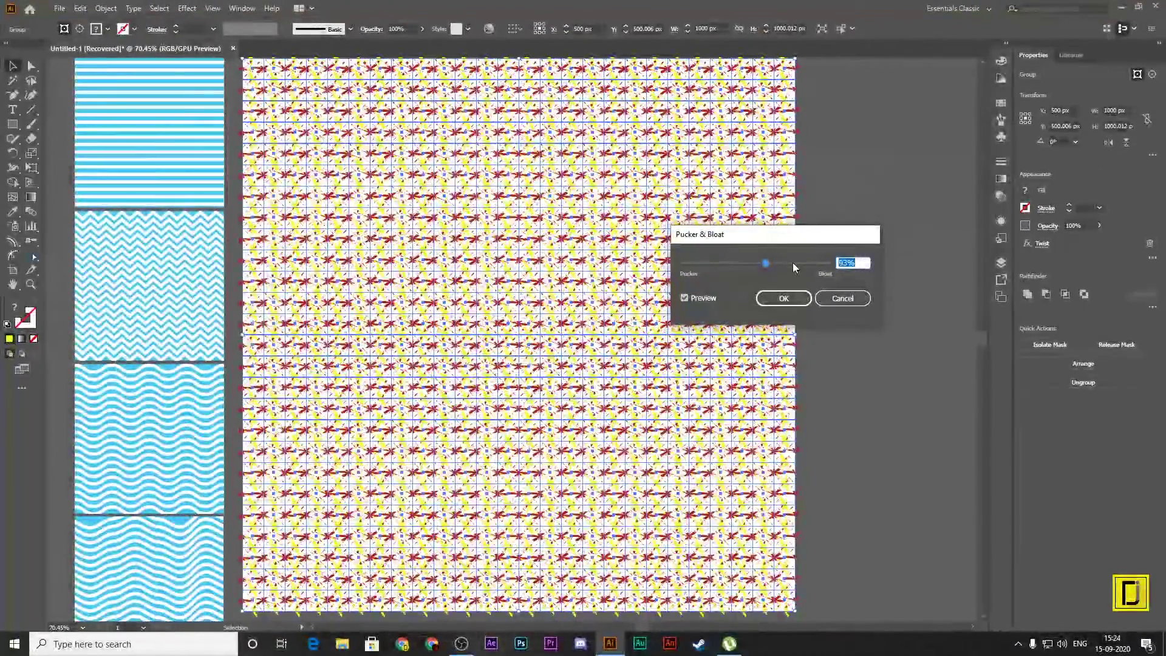
pyautogui.click(793, 262)
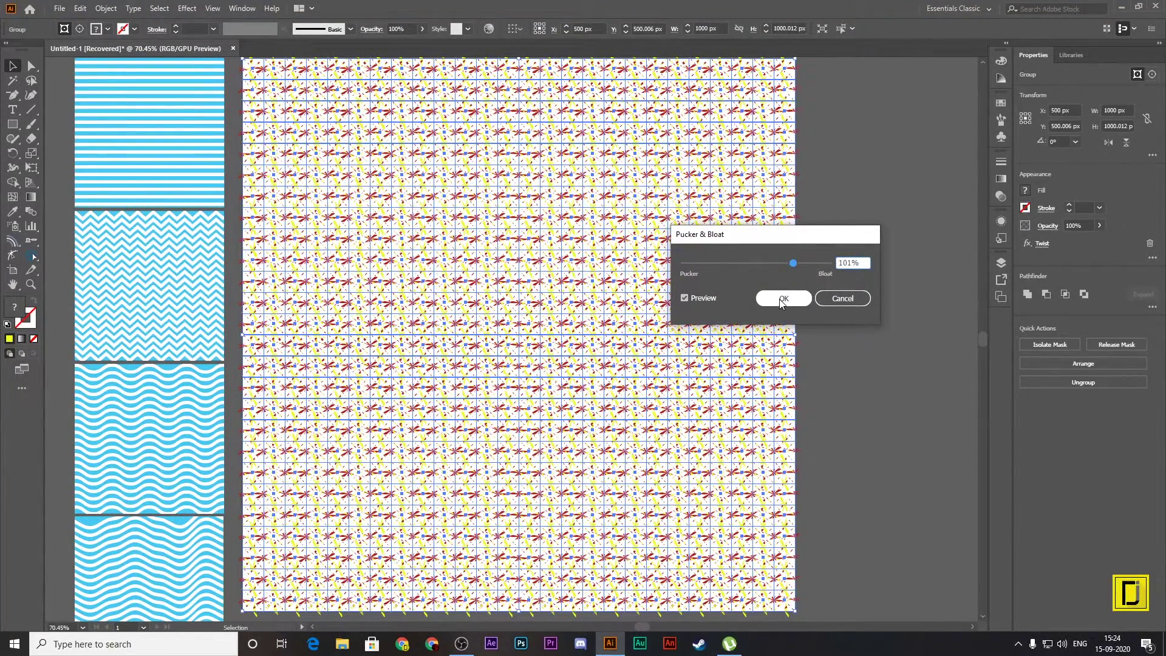
pyautogui.click(782, 300)
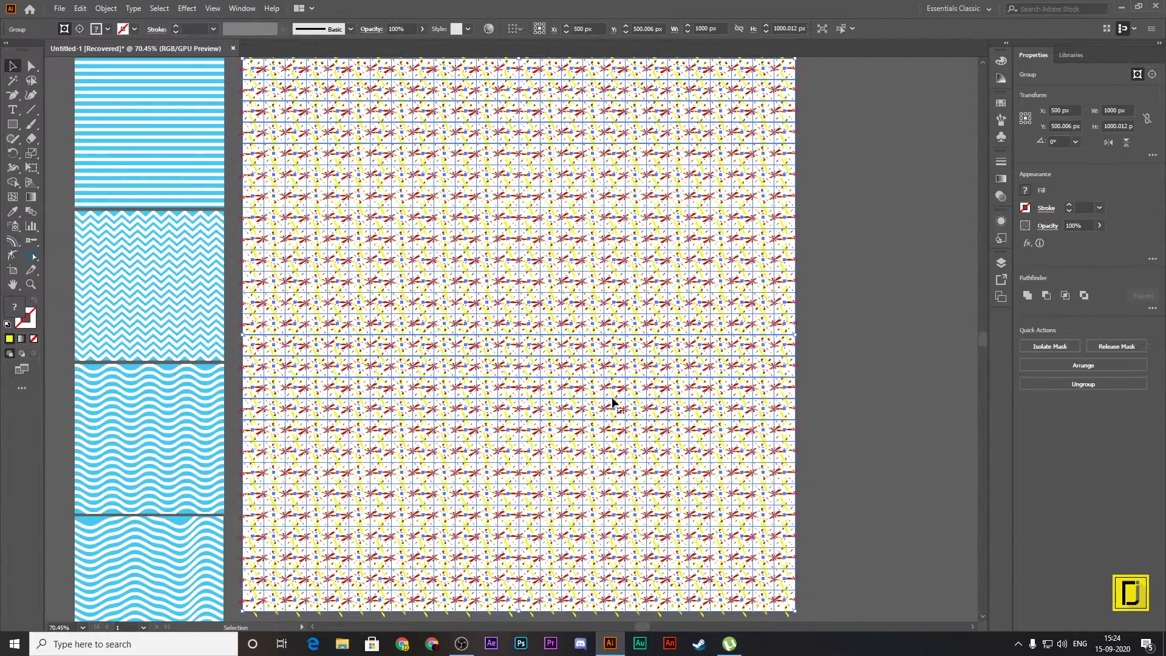
# Step: Drag out a 300 px copy of the bloated pattern toward the bottom swatch row
pyautogui.moveTo(502, 401); pyautogui.dragTo(479, 147)
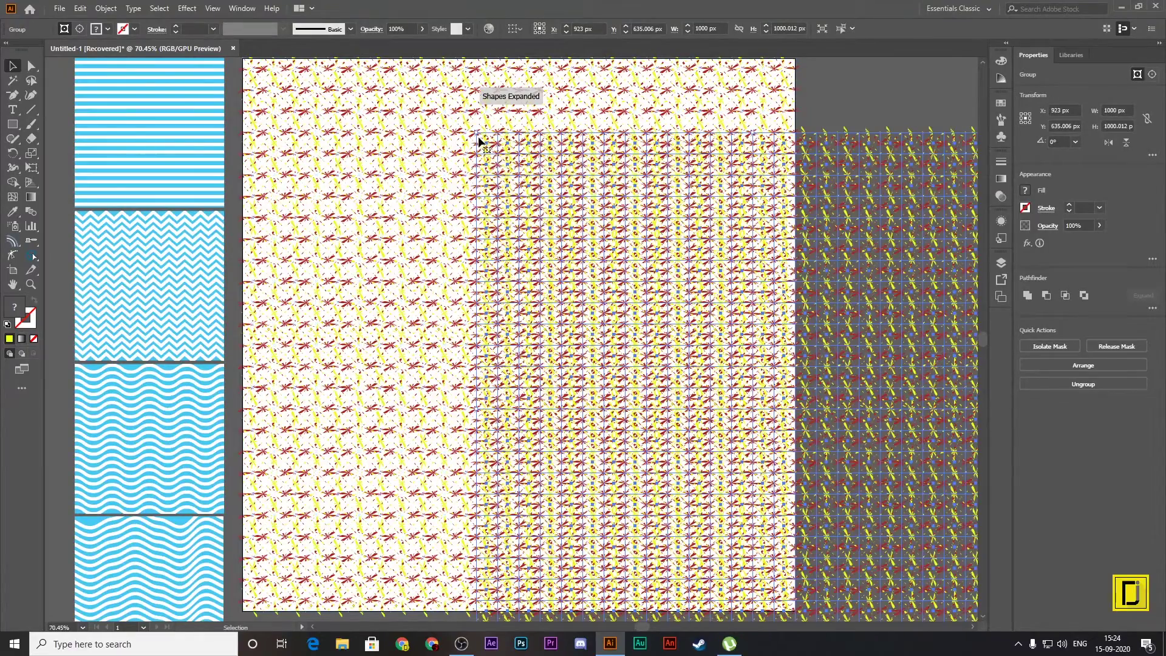
pyautogui.moveTo(481, 143)
pyautogui.mouseDown()
pyautogui.moveTo(764, 388)
pyautogui.moveTo(904, 537)
pyautogui.mouseUp()
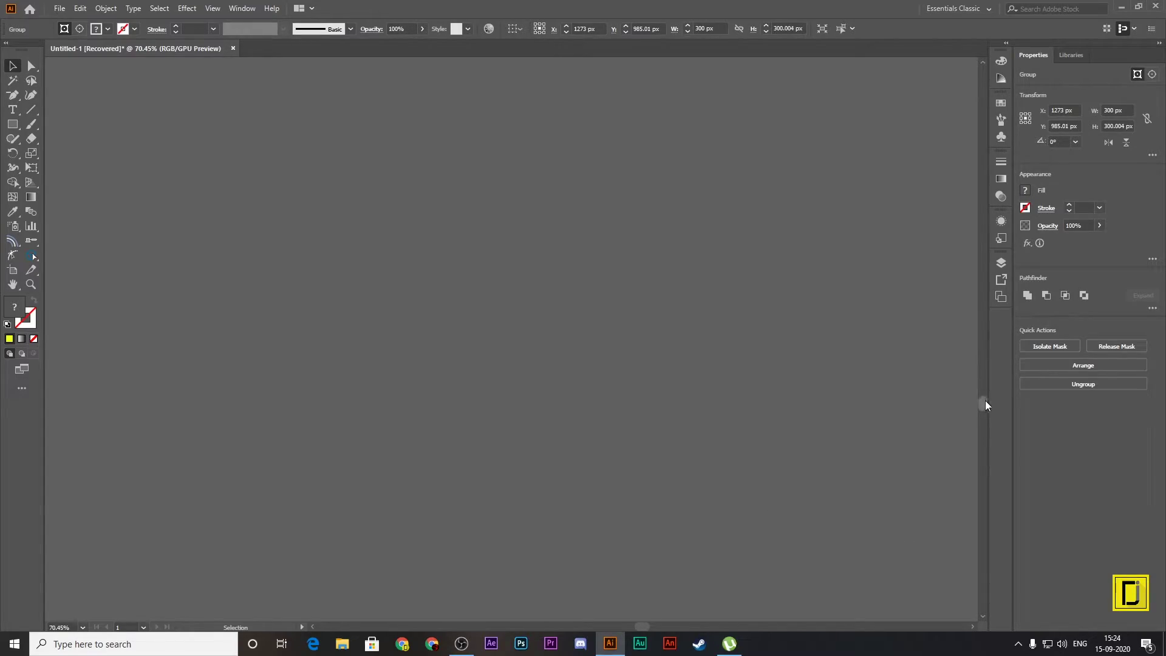
pyautogui.moveTo(984, 401); pyautogui.dragTo(991, 361)
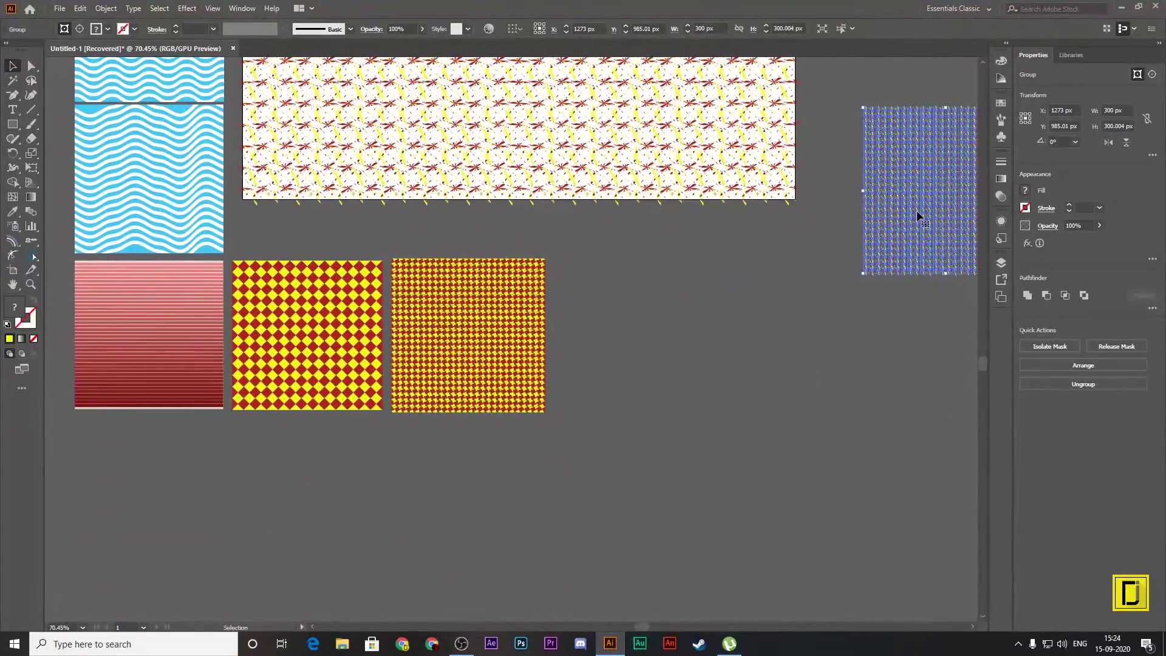
pyautogui.moveTo(918, 214); pyautogui.dragTo(628, 363)
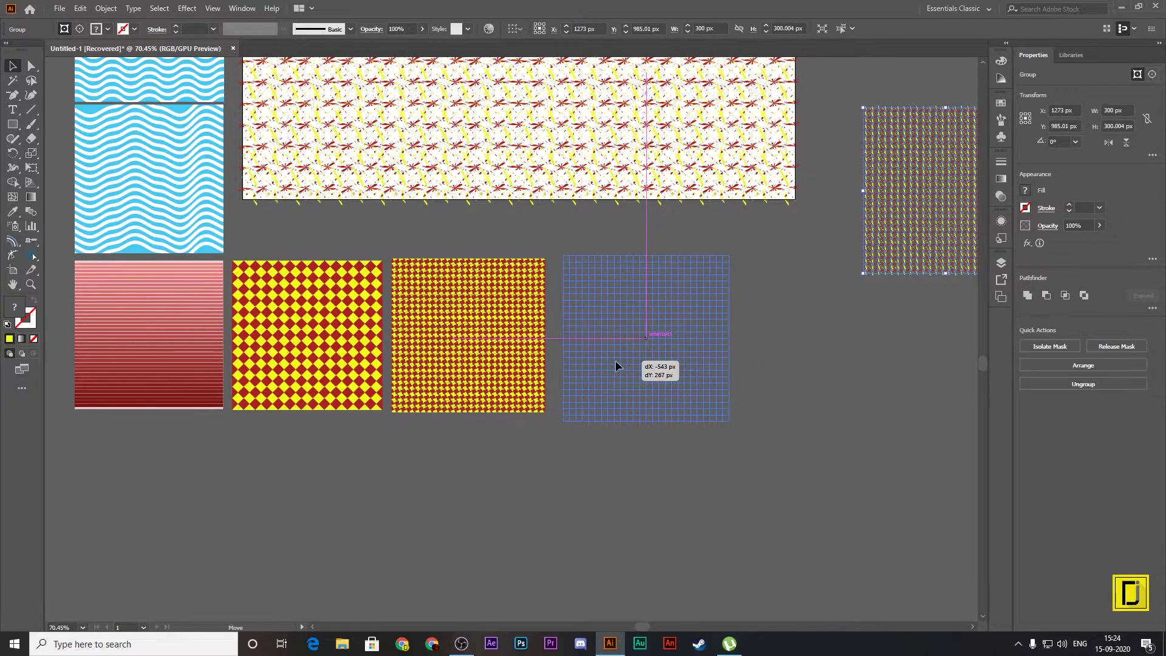
# Step: Set the bloated tile in the bottom swatch row, scaled to about 287 px square
pyautogui.moveTo(628, 362); pyautogui.dragTo(614, 363)
pyautogui.moveTo(729, 425); pyautogui.dragTo(717, 418)
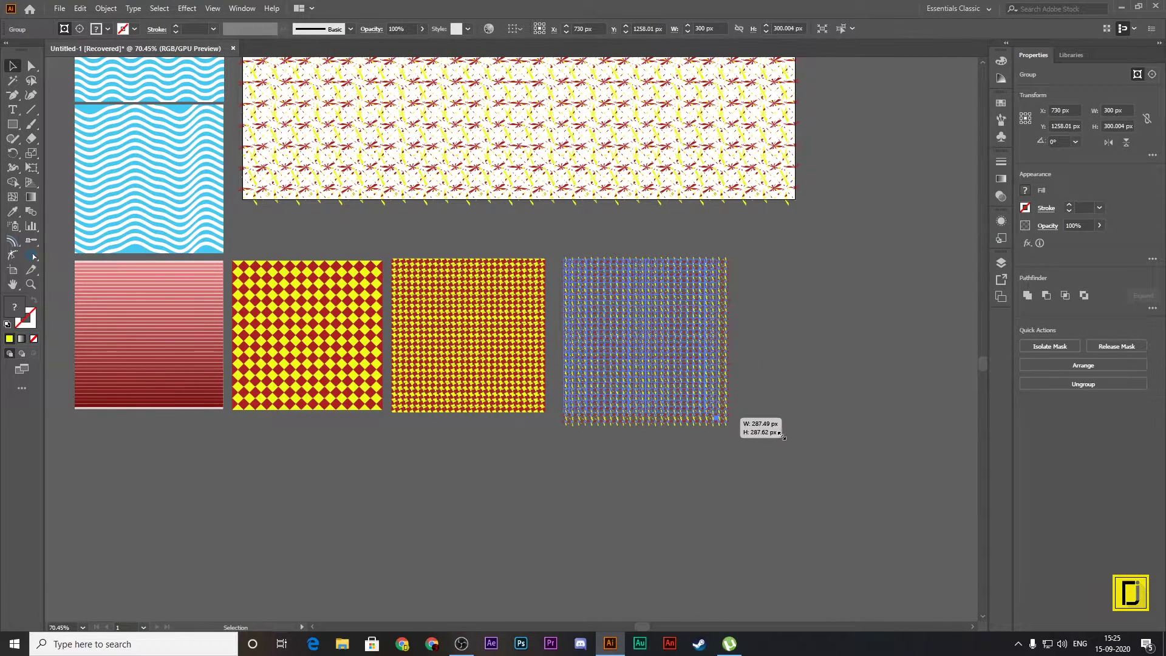
pyautogui.click(829, 394)
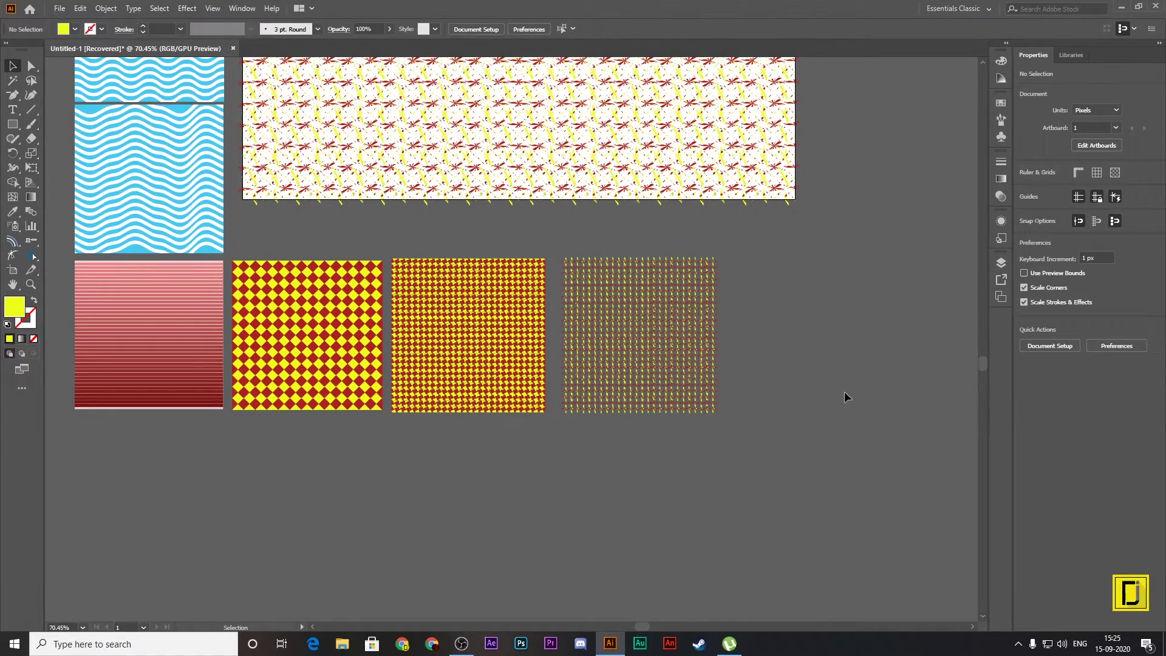
pyautogui.scroll(2, 843, 393)
pyautogui.scroll(2, 836, 396)
pyautogui.scroll(5, 835, 393)
pyautogui.scroll(6, 836, 394)
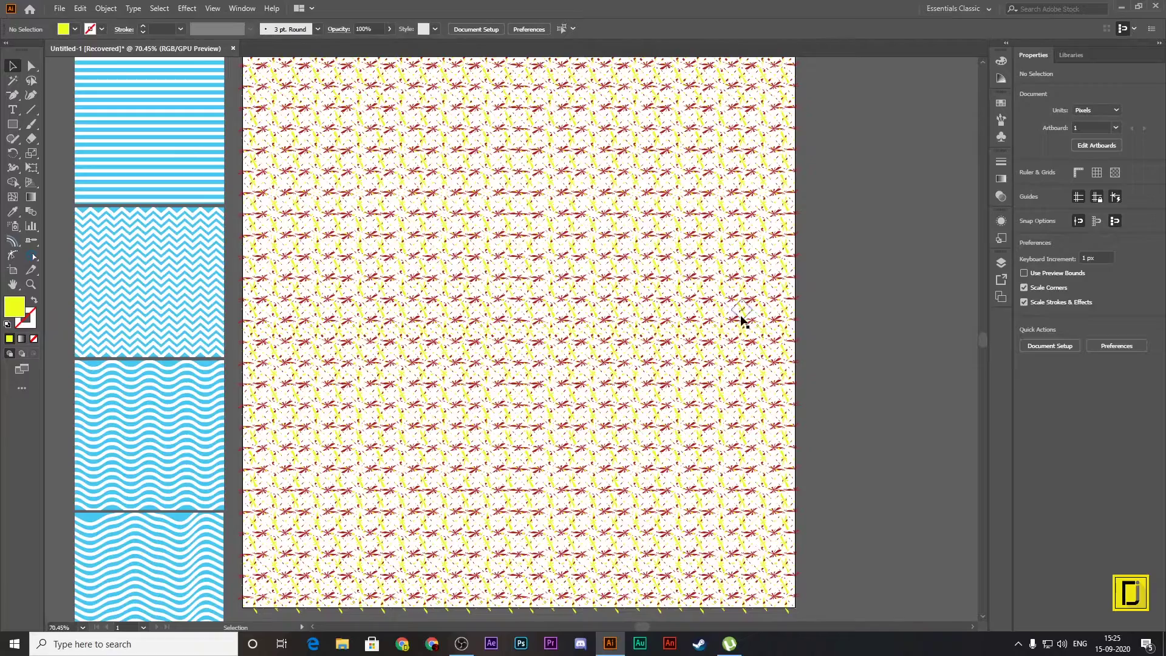
pyautogui.scroll(2, 742, 320)
pyautogui.scroll(-2, 868, 308)
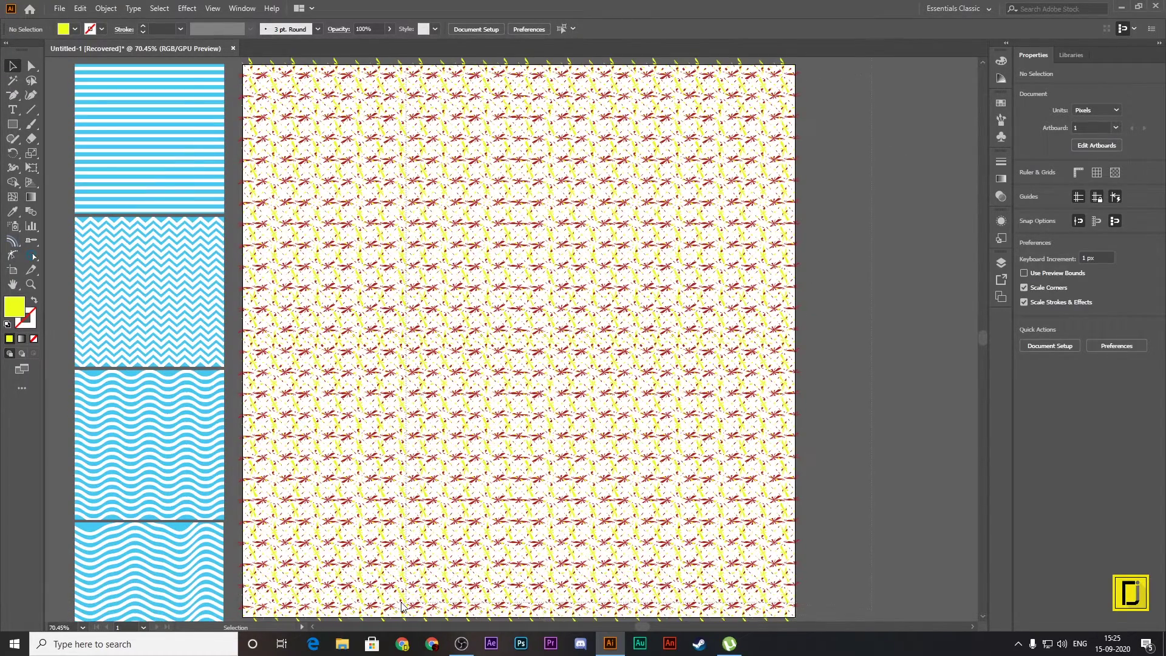
pyautogui.scroll(-2, 262, 607)
pyautogui.click(242, 575)
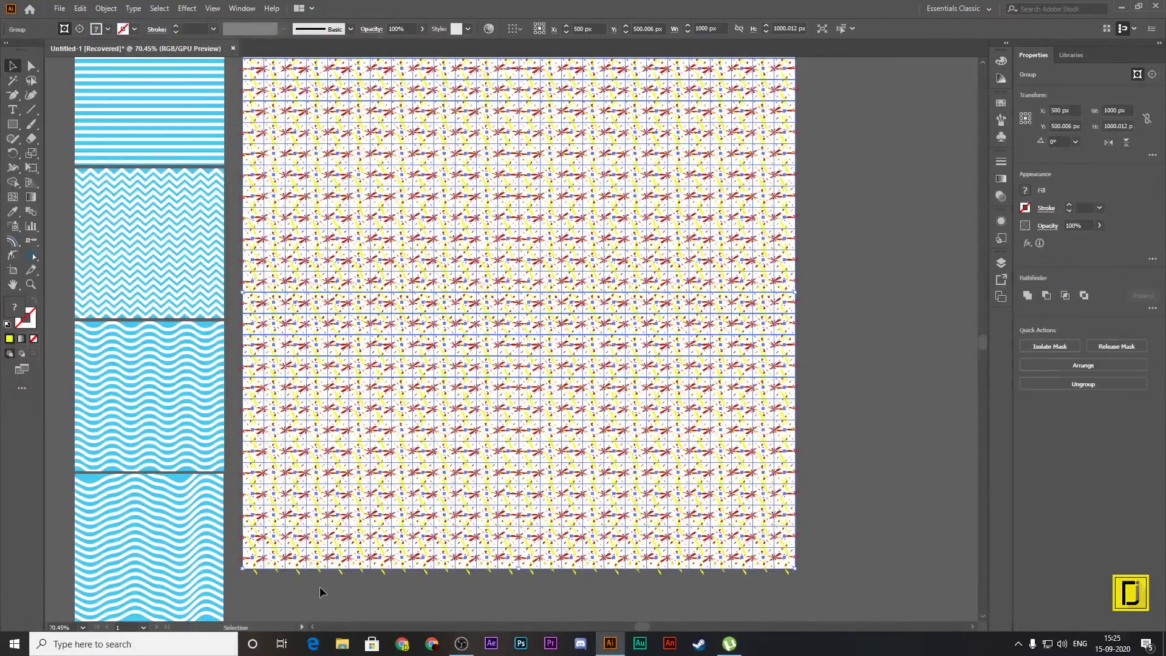
# Step: Apply Roughen at 34% size, 21/in detail with corner points to the large pattern
pyautogui.scroll(2, 413, 323)
pyautogui.scroll(1, 413, 324)
pyautogui.click(187, 7)
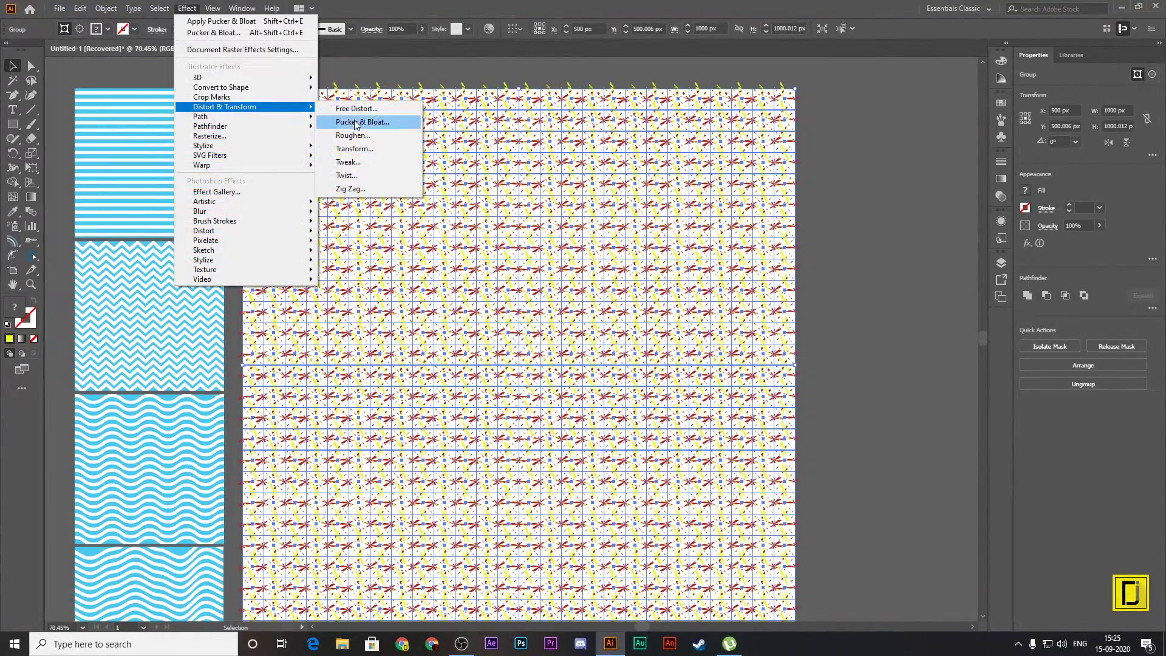
pyautogui.moveTo(224, 106)
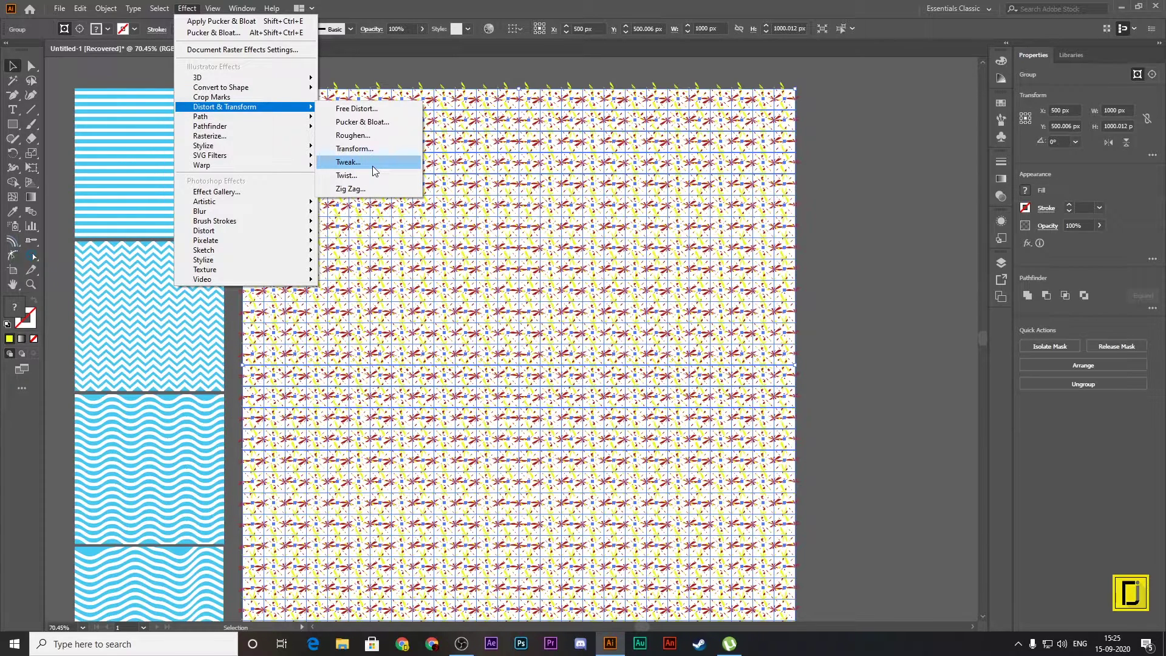
pyautogui.click(366, 136)
pyautogui.click(187, 345)
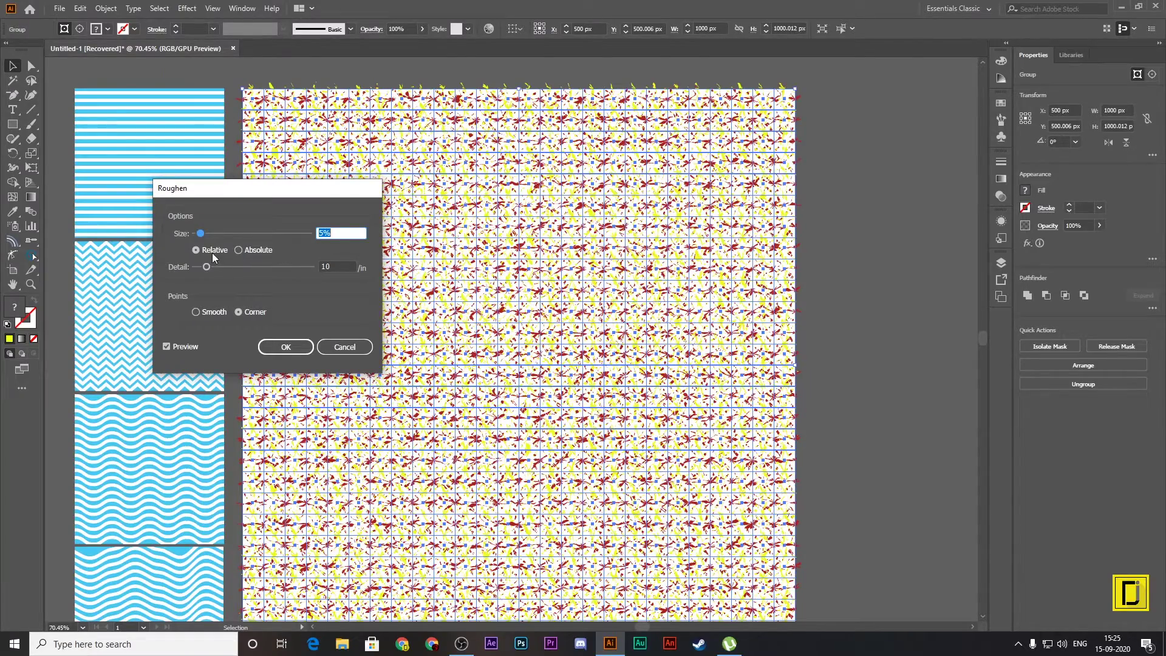
pyautogui.write('14')
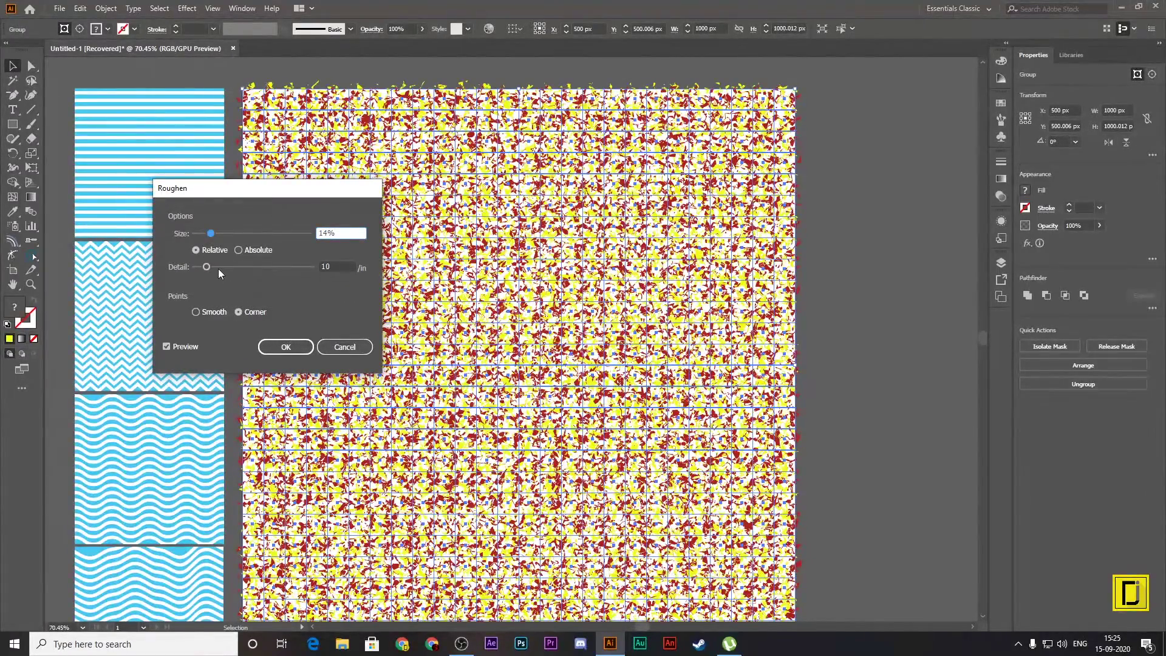
pyautogui.click(219, 266)
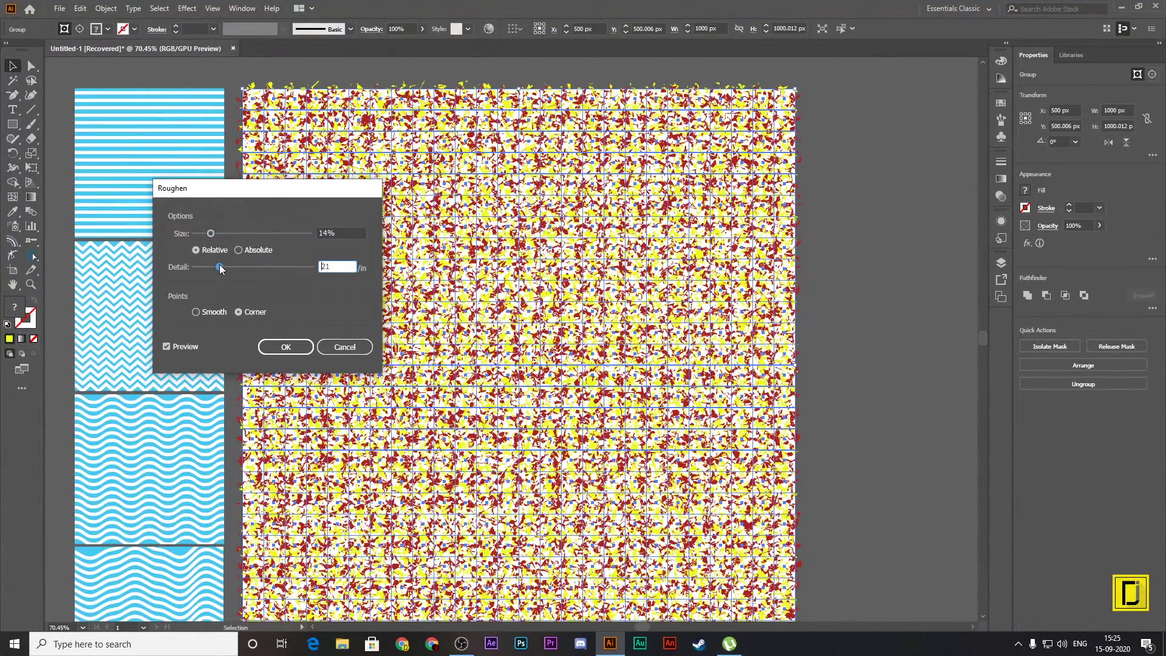
pyautogui.click(221, 233)
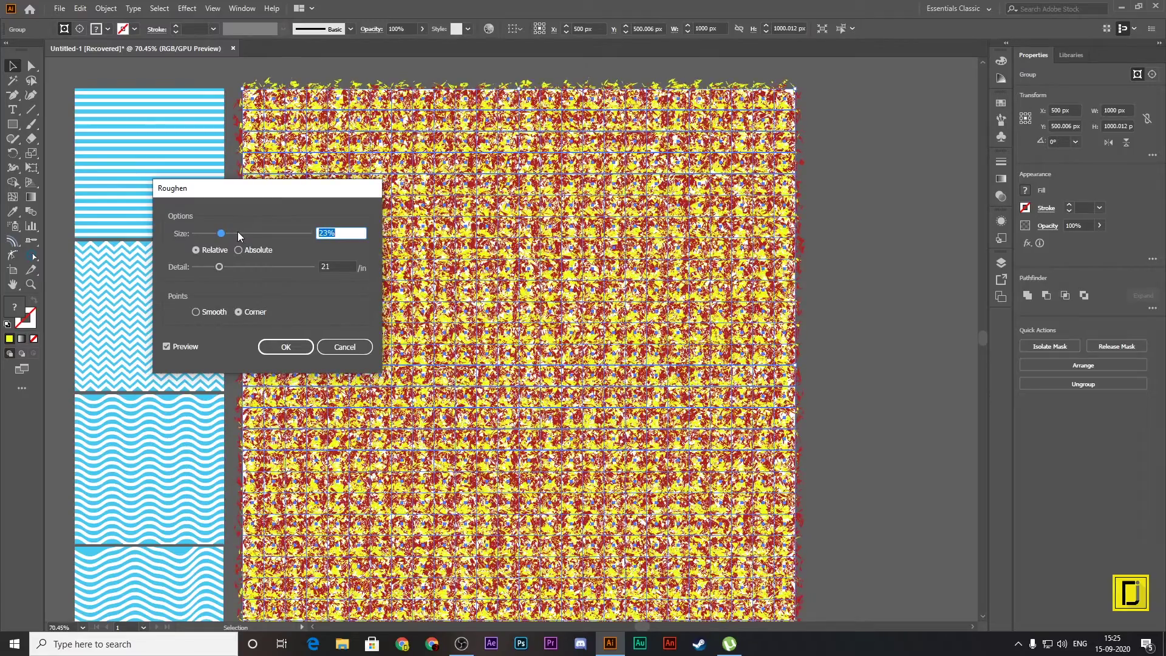
pyautogui.click(244, 233)
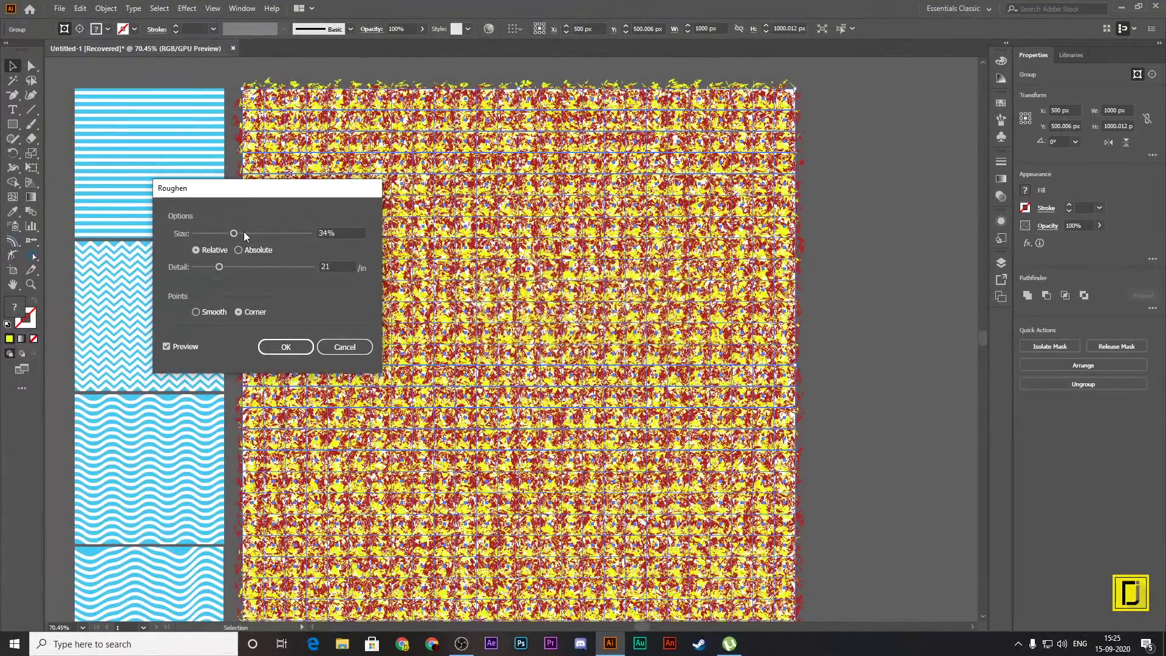
pyautogui.click(285, 347)
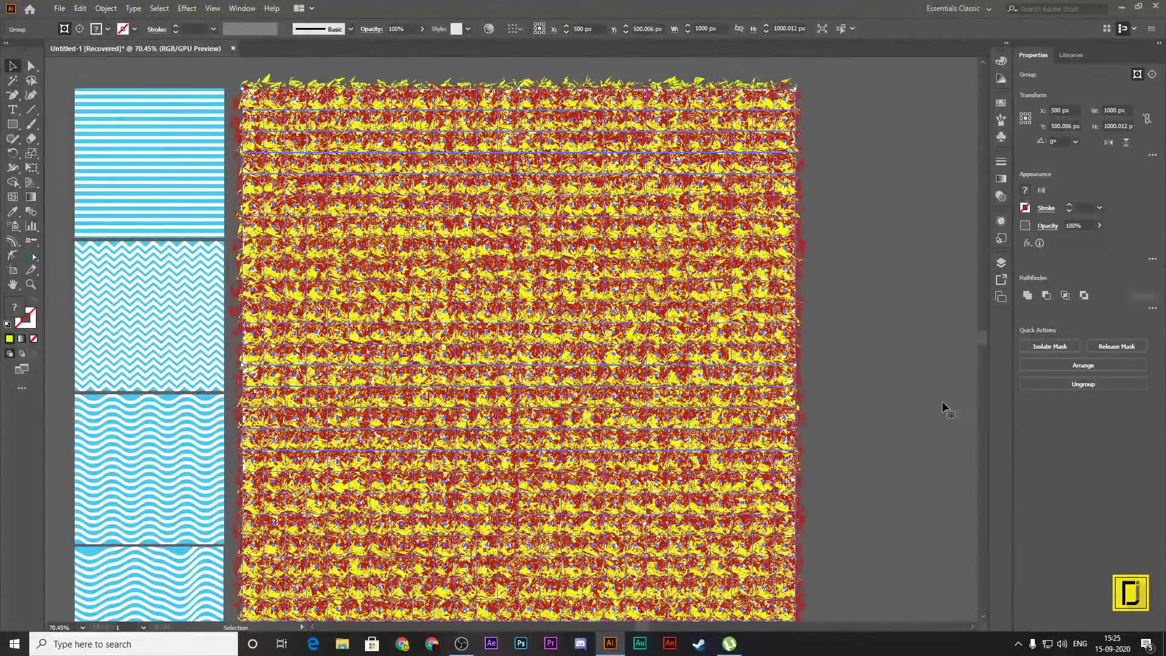
pyautogui.click(898, 410)
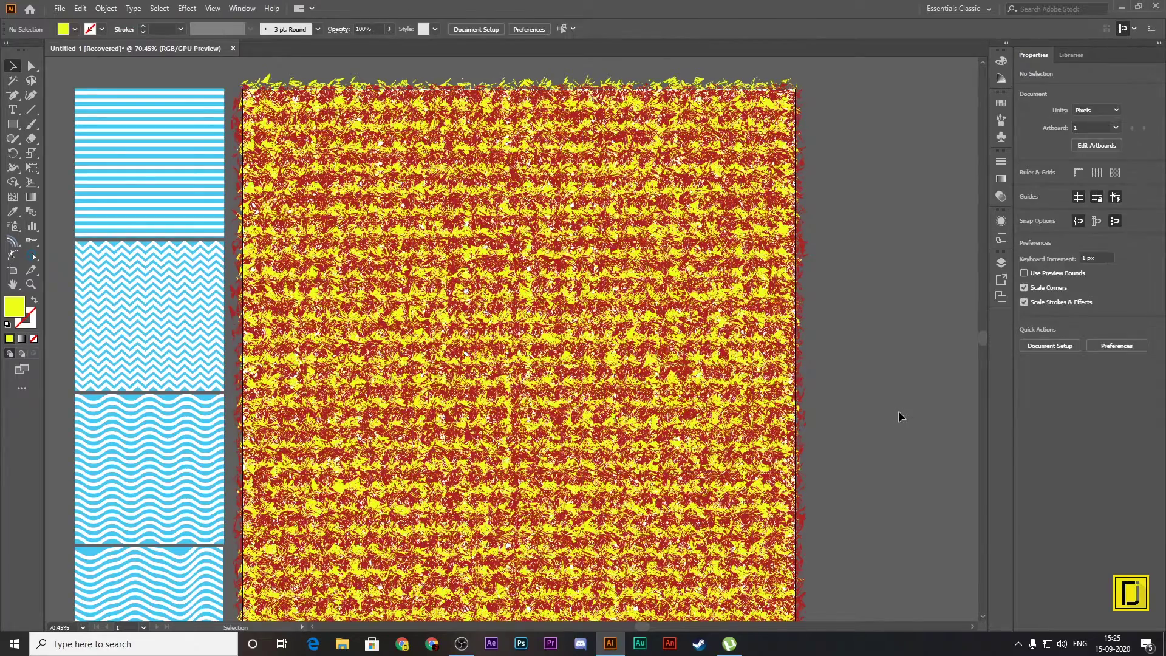
# Step: Shrink the red-and-yellow pattern group to about 449 px and move it right of the artboard
pyautogui.scroll(-1, 845, 194)
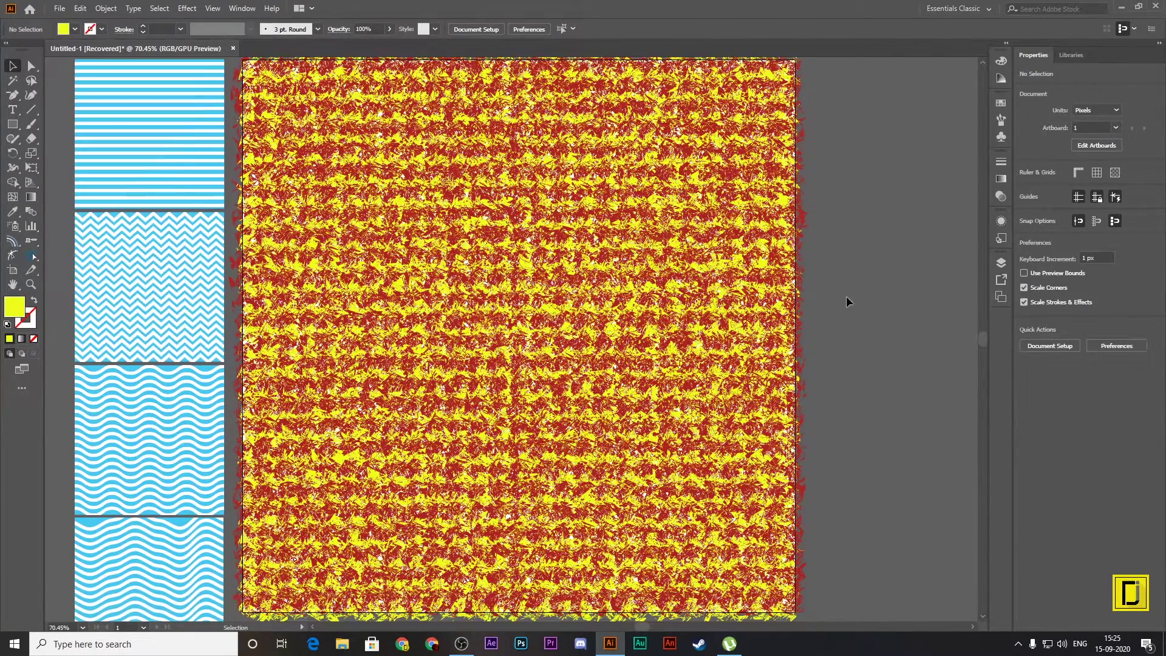
pyautogui.scroll(-2, 856, 389)
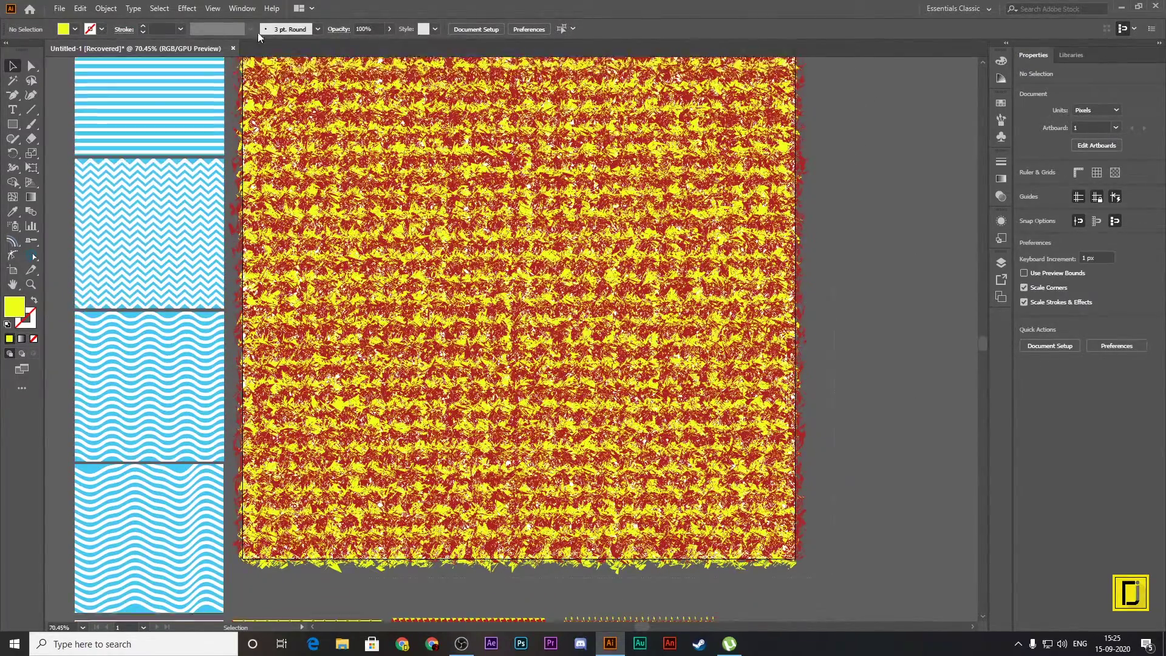
pyautogui.scroll(3, 245, 73)
pyautogui.moveTo(237, 129); pyautogui.dragTo(245, 151)
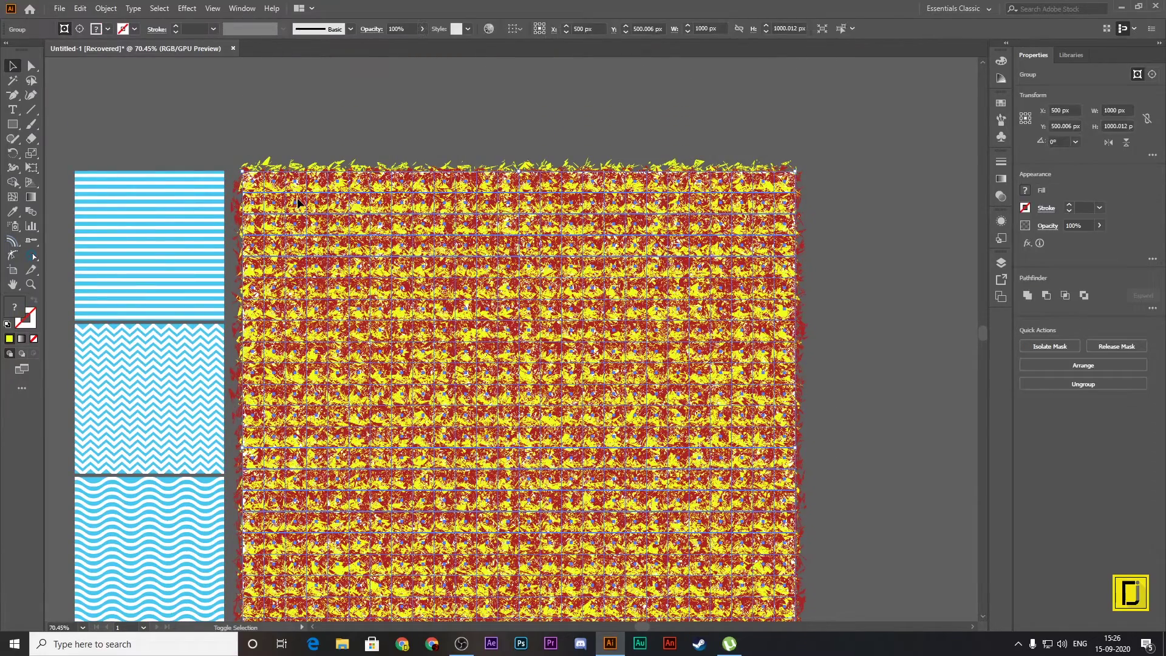
pyautogui.press('a')
pyautogui.click(13, 65)
pyautogui.click(136, 115)
pyautogui.click(243, 178)
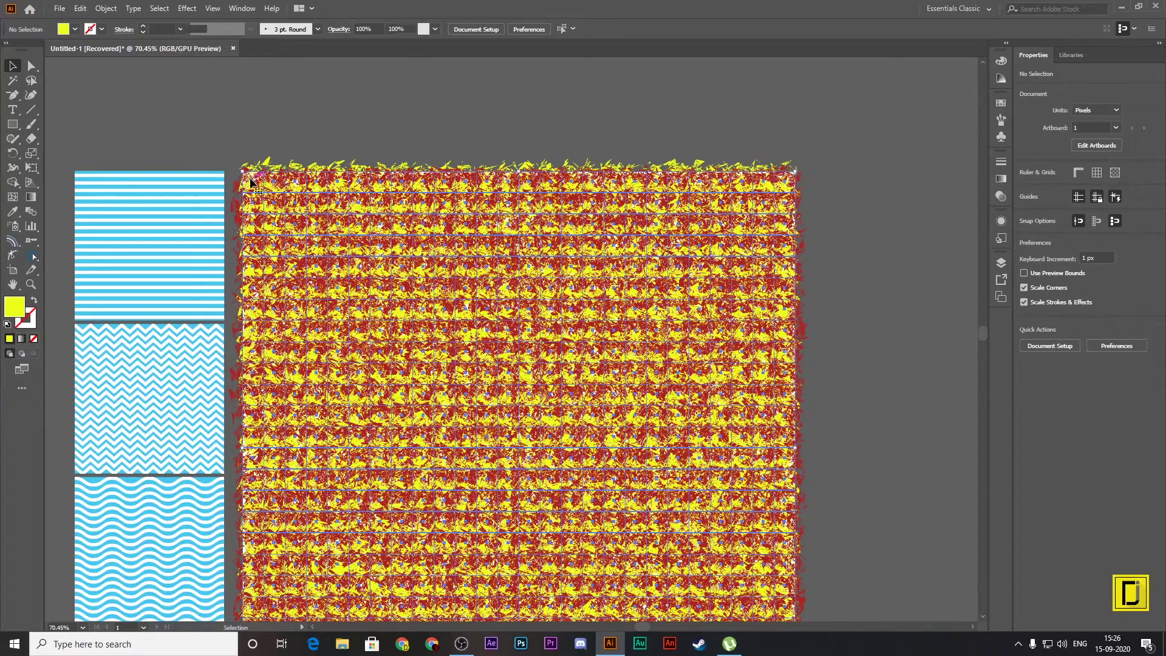
pyautogui.moveTo(243, 173); pyautogui.dragTo(549, 450)
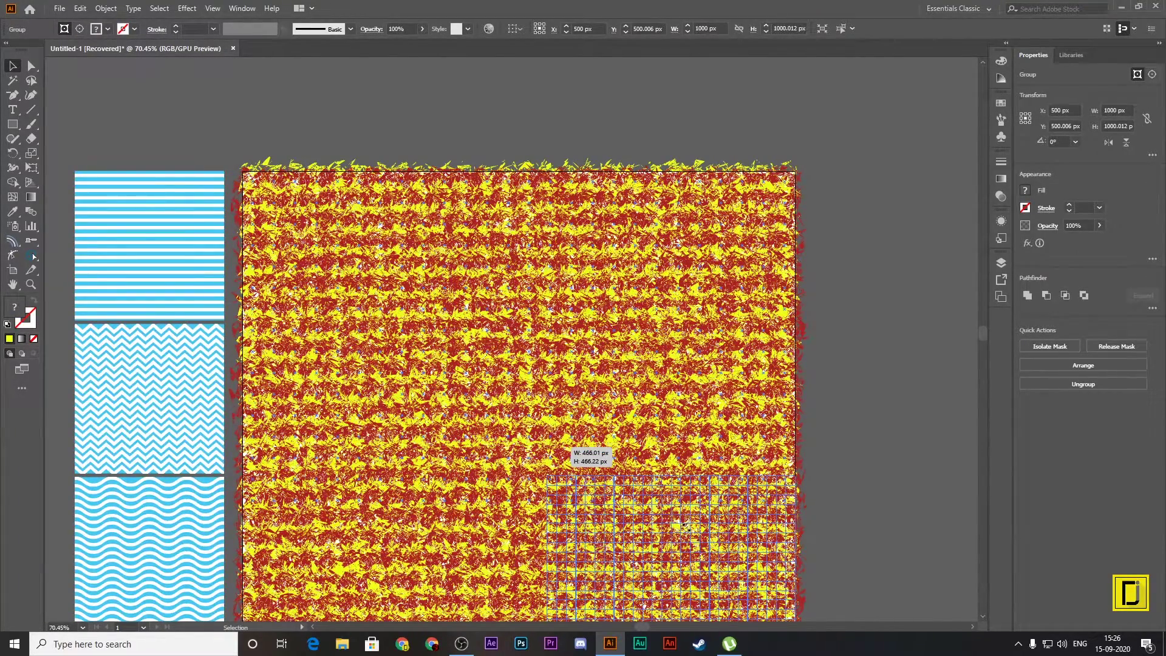
pyautogui.moveTo(548, 475); pyautogui.dragTo(544, 475)
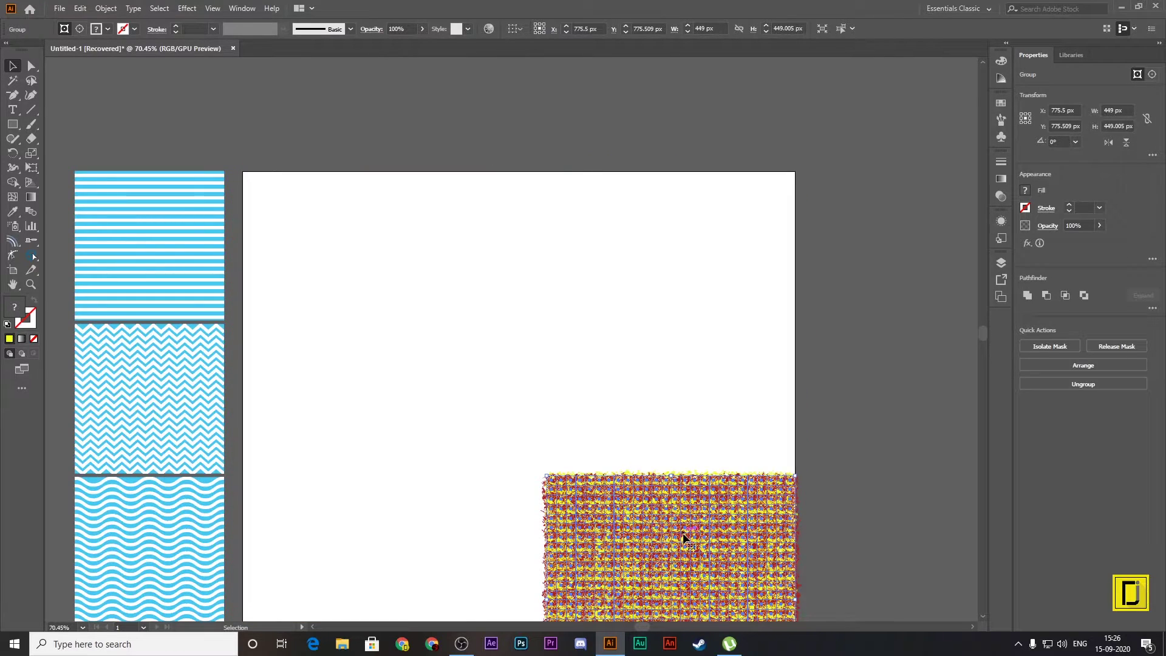
pyautogui.moveTo(686, 524)
pyautogui.mouseDown()
pyautogui.moveTo(941, 213)
pyautogui.moveTo(941, 225)
pyautogui.mouseUp()
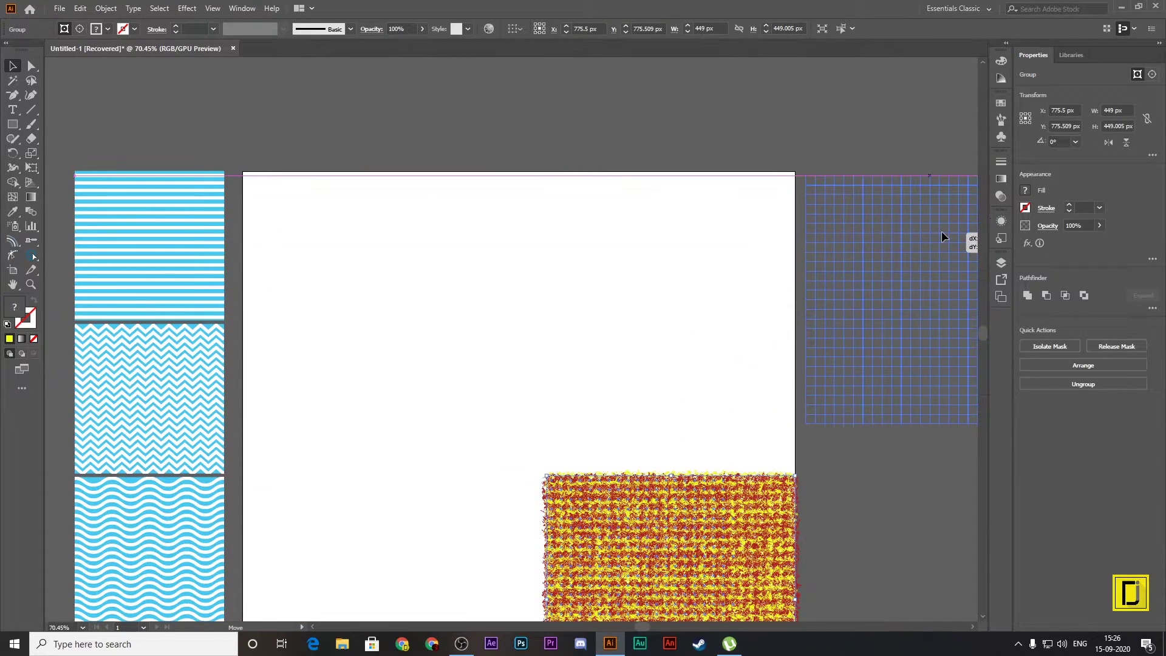
pyautogui.click(747, 179)
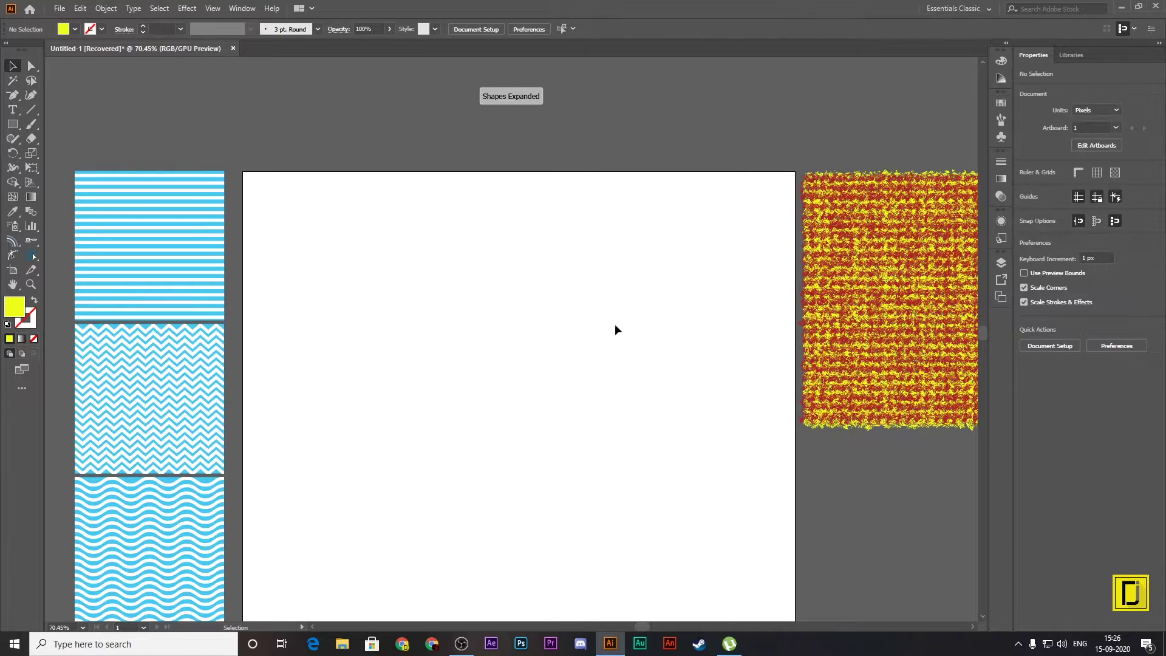
# Step: Pan the view across the canvas back to the blue wave swatches
pyautogui.scroll(-2, 607, 364)
pyautogui.scroll(-2, 606, 376)
pyautogui.scroll(-2, 574, 375)
pyautogui.scroll(2, 677, 380)
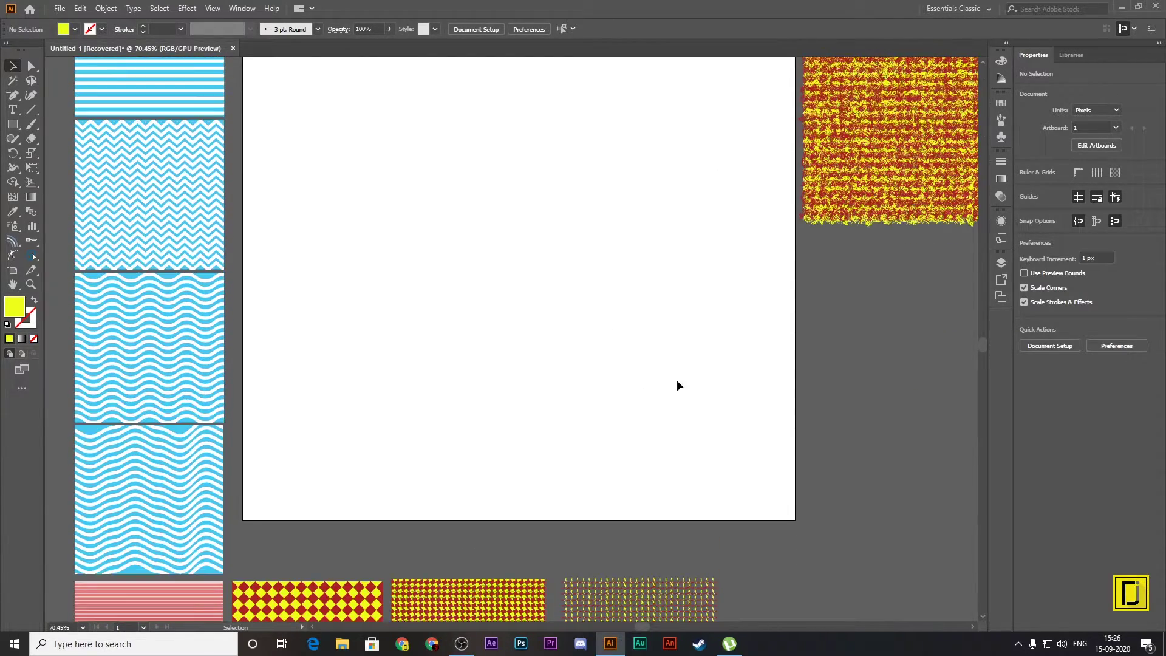
pyautogui.scroll(2, 603, 343)
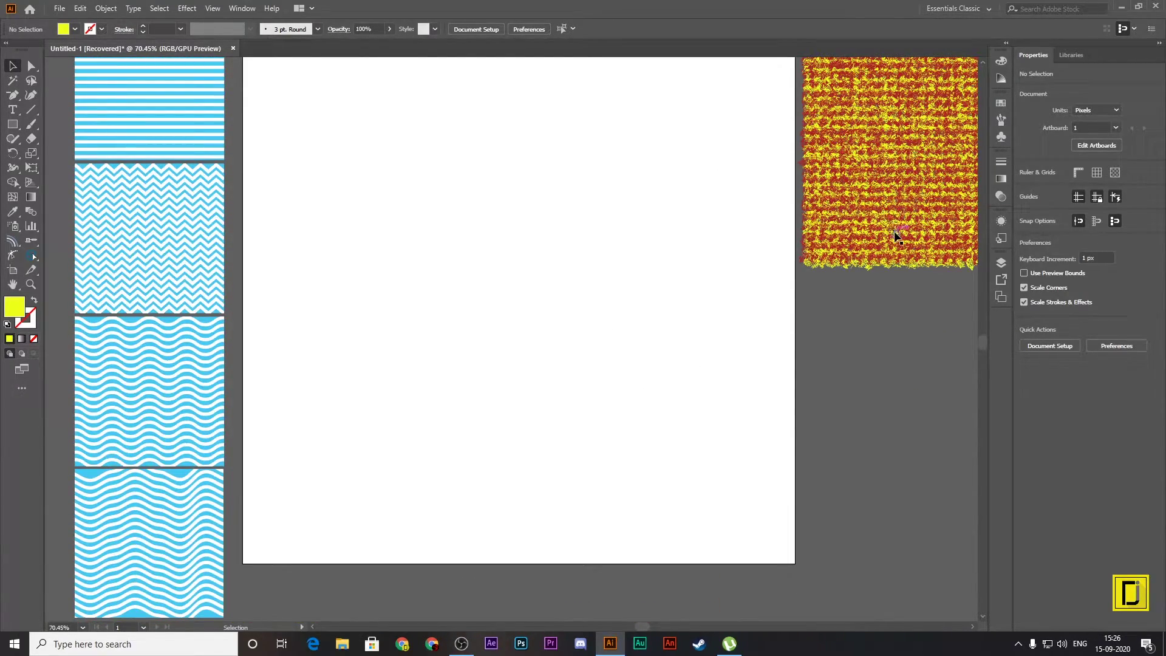
pyautogui.scroll(2, 899, 227)
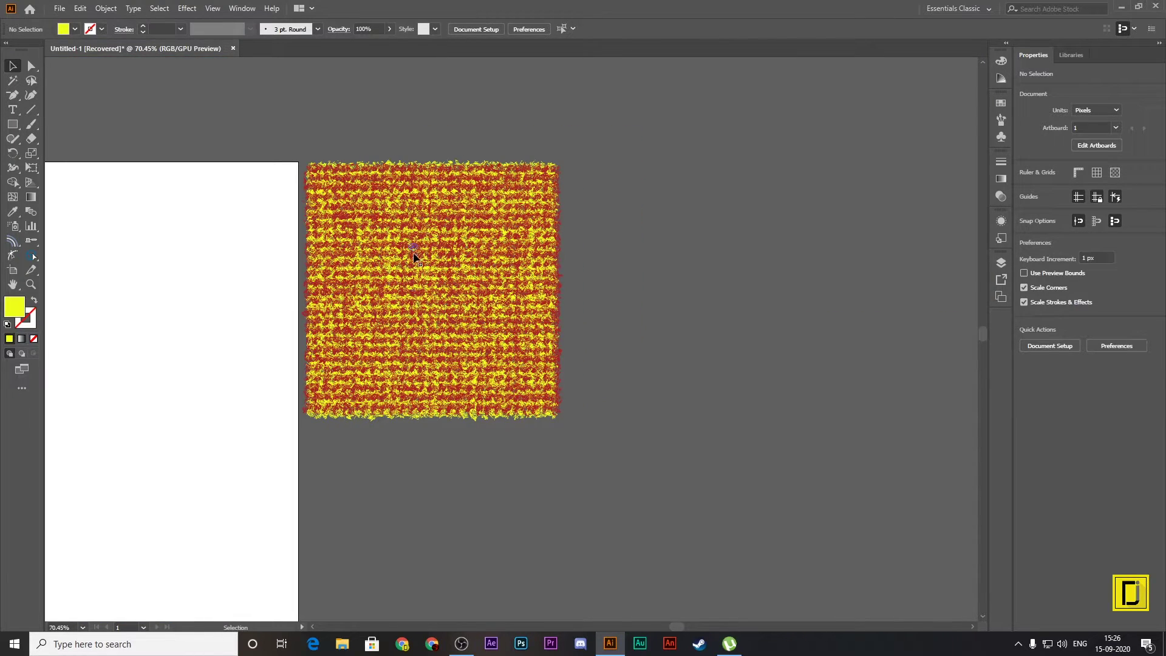
pyautogui.moveTo(423, 319); pyautogui.dragTo(537, 302)
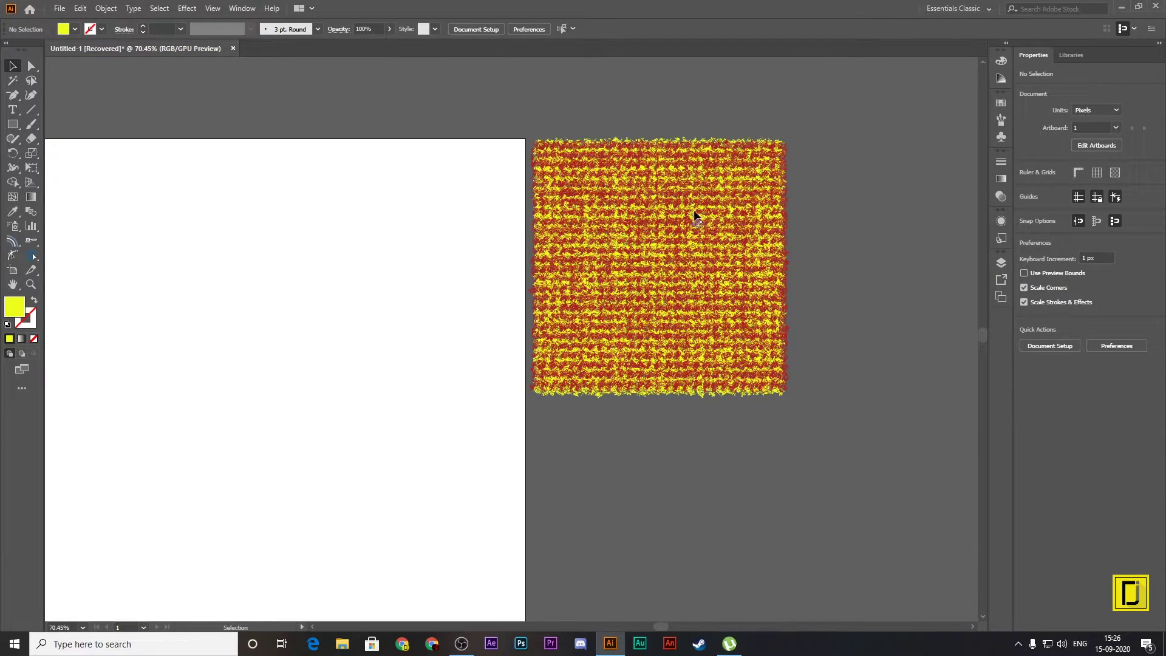
pyautogui.moveTo(416, 401); pyautogui.dragTo(647, 330)
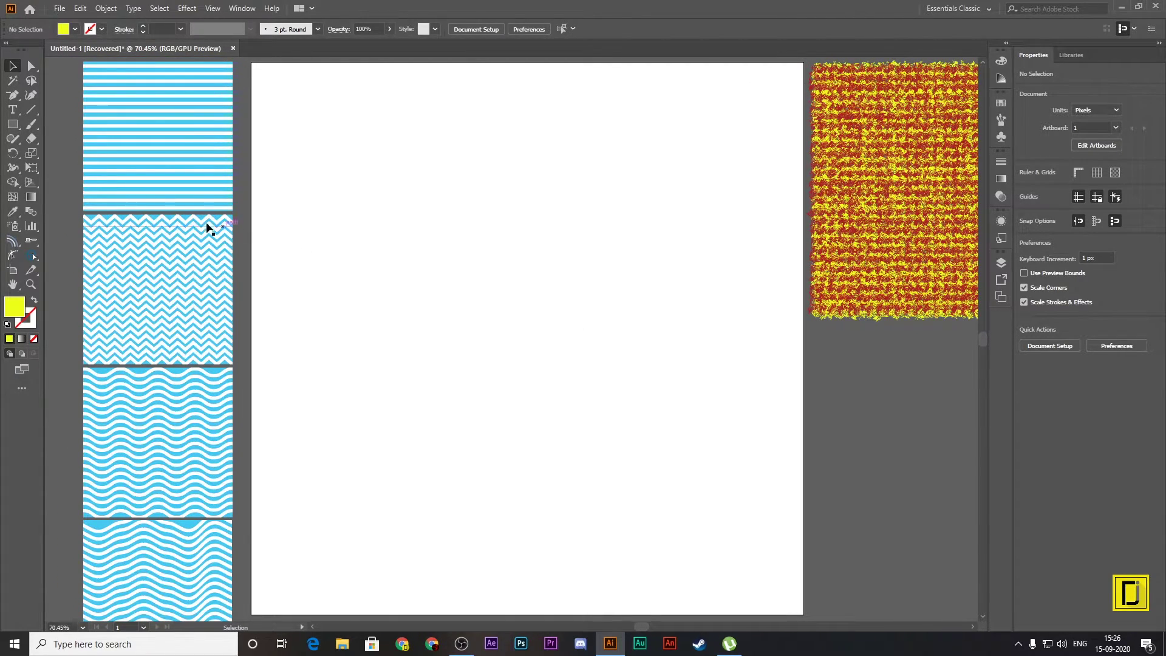
# Step: Draw a 112 px yellow square in the artboard's top-left corner and copy it below
pyautogui.click(12, 124)
pyautogui.scroll(2, 389, 215)
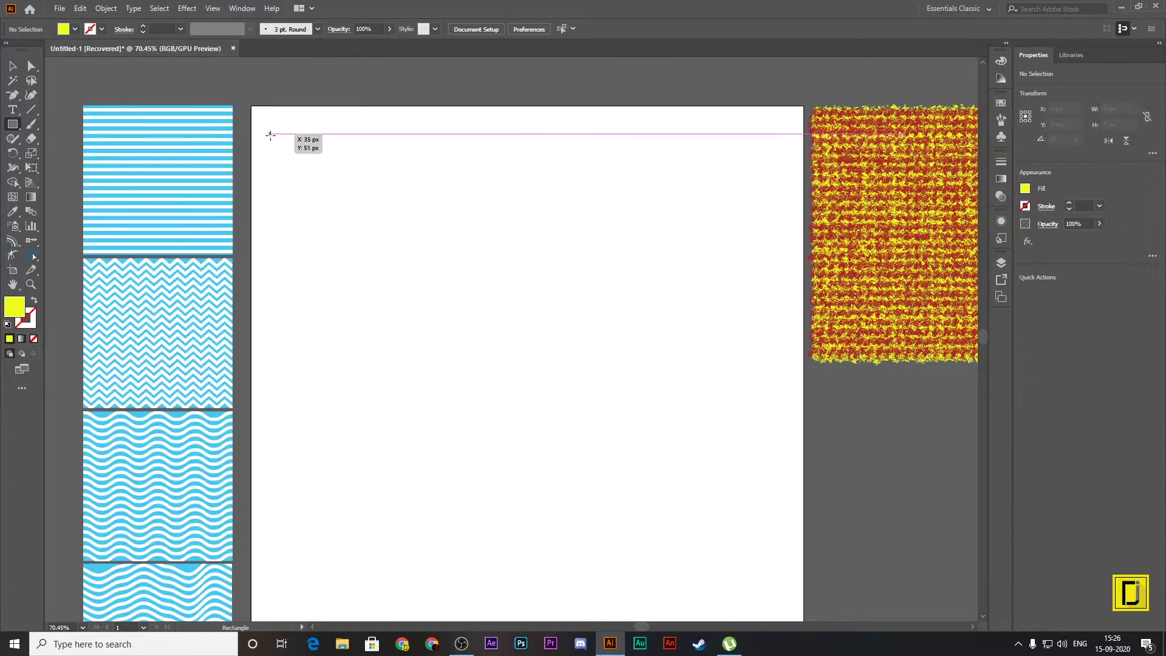
pyautogui.moveTo(270, 133)
pyautogui.mouseDown()
pyautogui.moveTo(333, 195)
pyautogui.moveTo(291, 146)
pyautogui.mouseUp()
pyautogui.click(12, 65)
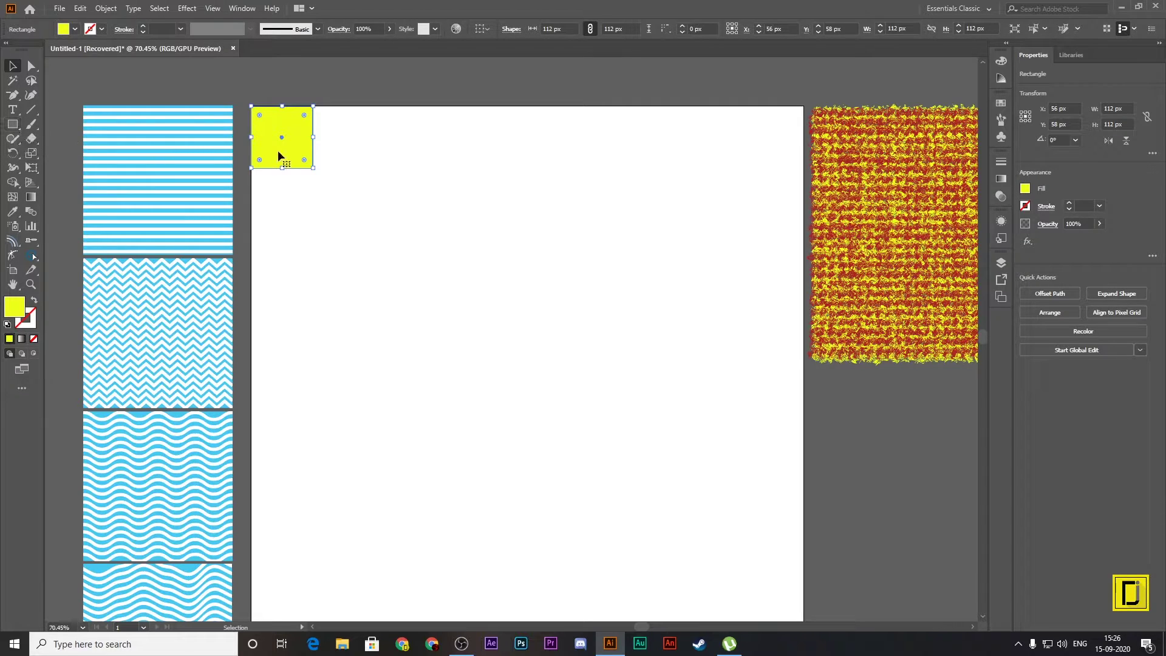
pyautogui.moveTo(282, 157); pyautogui.dragTo(284, 211)
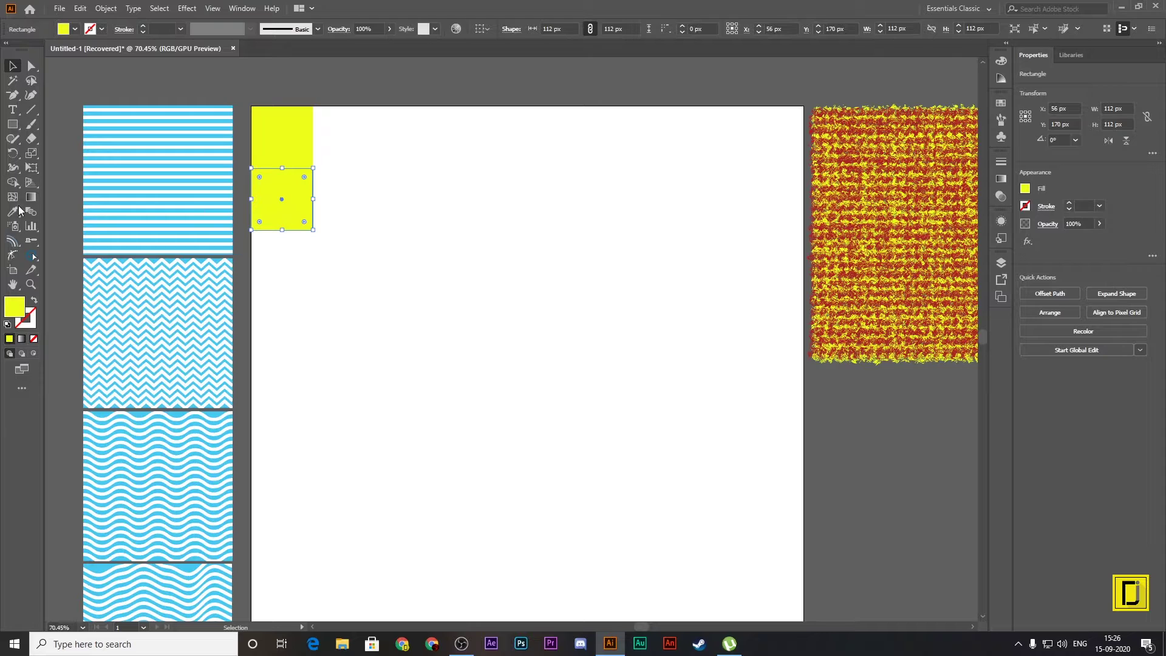
# Step: Fill the lower square magenta-pink, then duplicate the yellow-pink pair to the right
pyautogui.doubleClick(14, 306)
pyautogui.moveTo(587, 222); pyautogui.dragTo(586, 203)
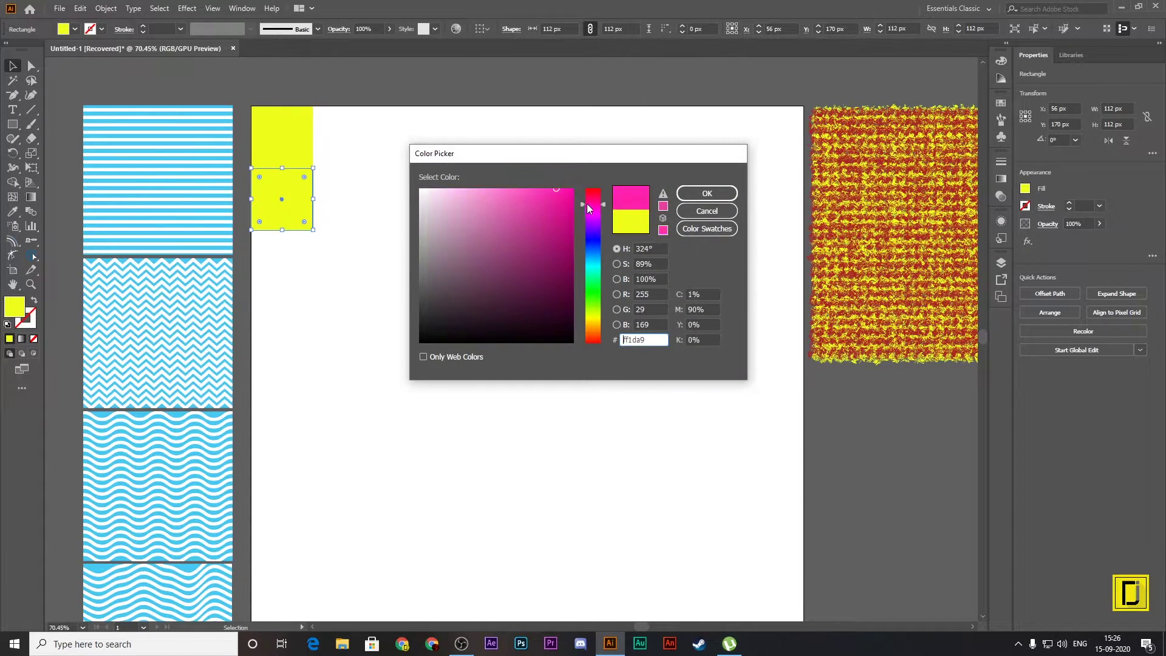
pyautogui.click(571, 192)
pyautogui.click(706, 193)
pyautogui.moveTo(362, 299); pyautogui.dragTo(237, 98)
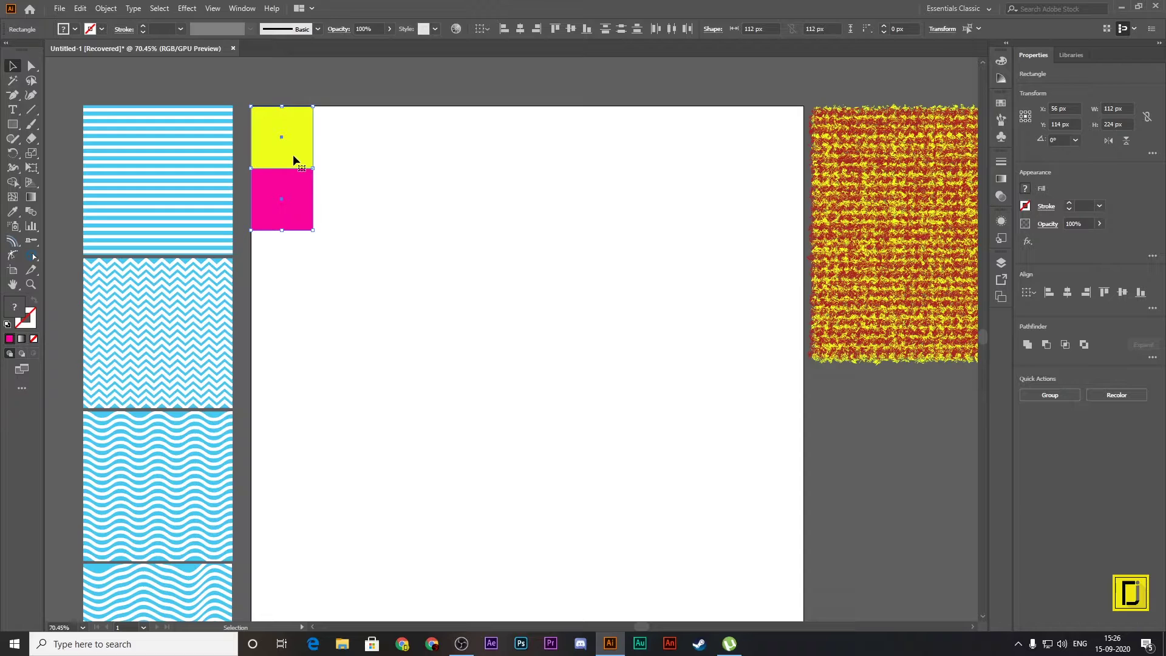
pyautogui.moveTo(293, 157); pyautogui.dragTo(355, 155)
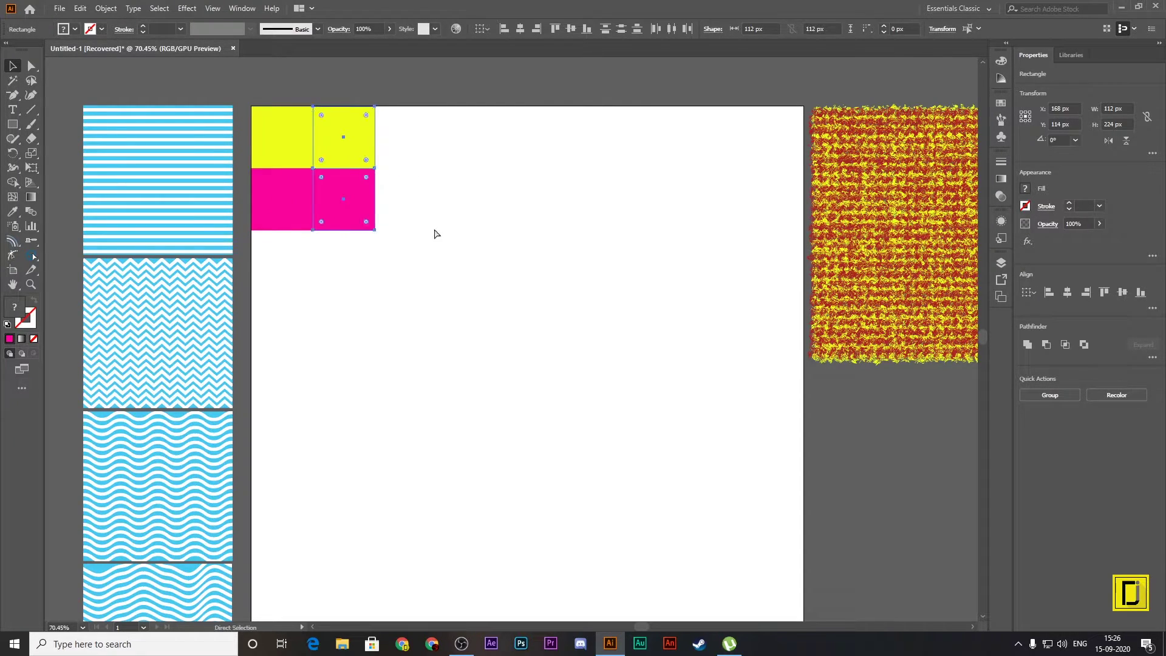
pyautogui.hotkey('ctrl', 'z')
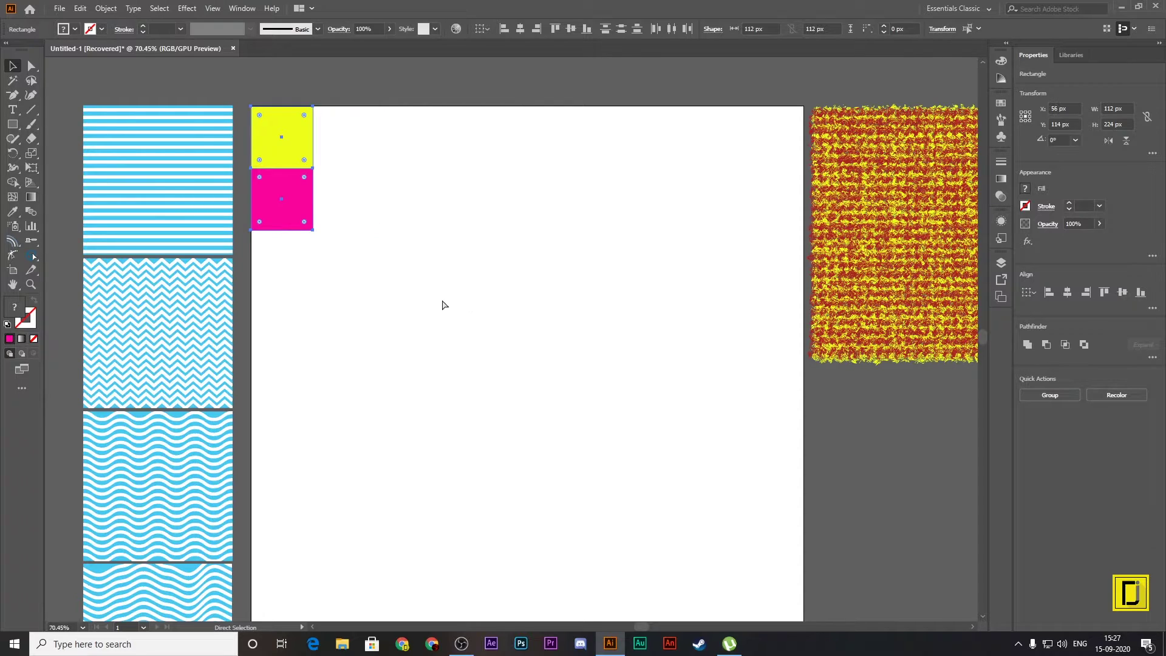
pyautogui.moveTo(296, 197); pyautogui.dragTo(385, 195)
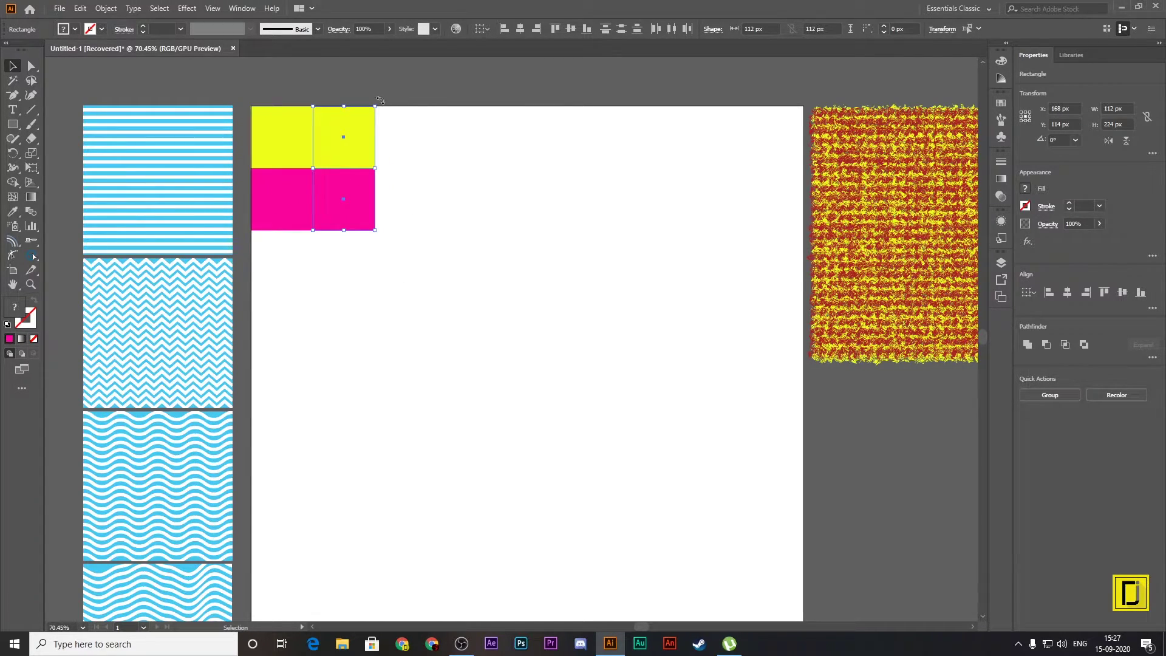
pyautogui.moveTo(380, 99); pyautogui.dragTo(343, 322)
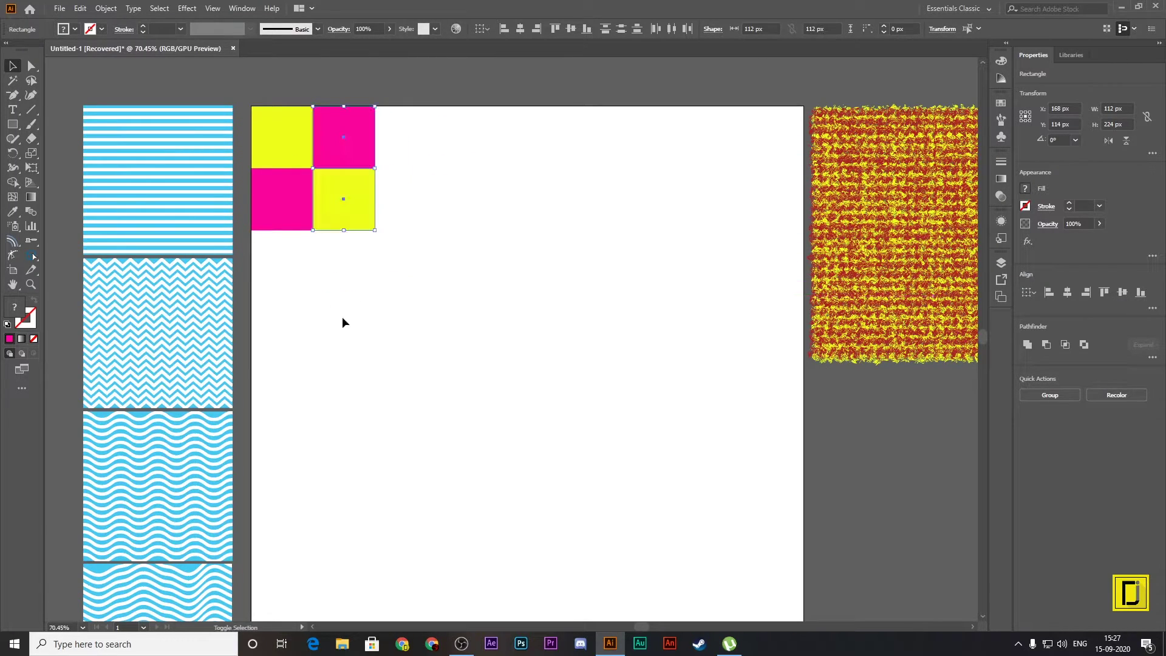
pyautogui.moveTo(409, 304); pyautogui.dragTo(250, 103)
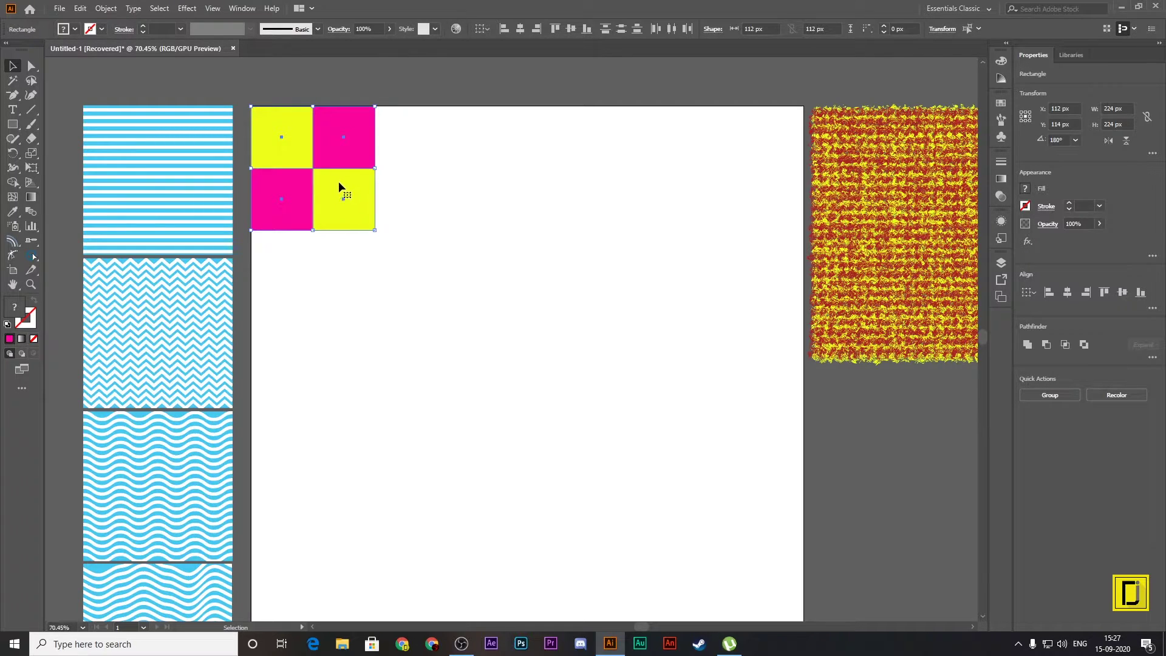
pyautogui.moveTo(339, 187); pyautogui.dragTo(463, 187)
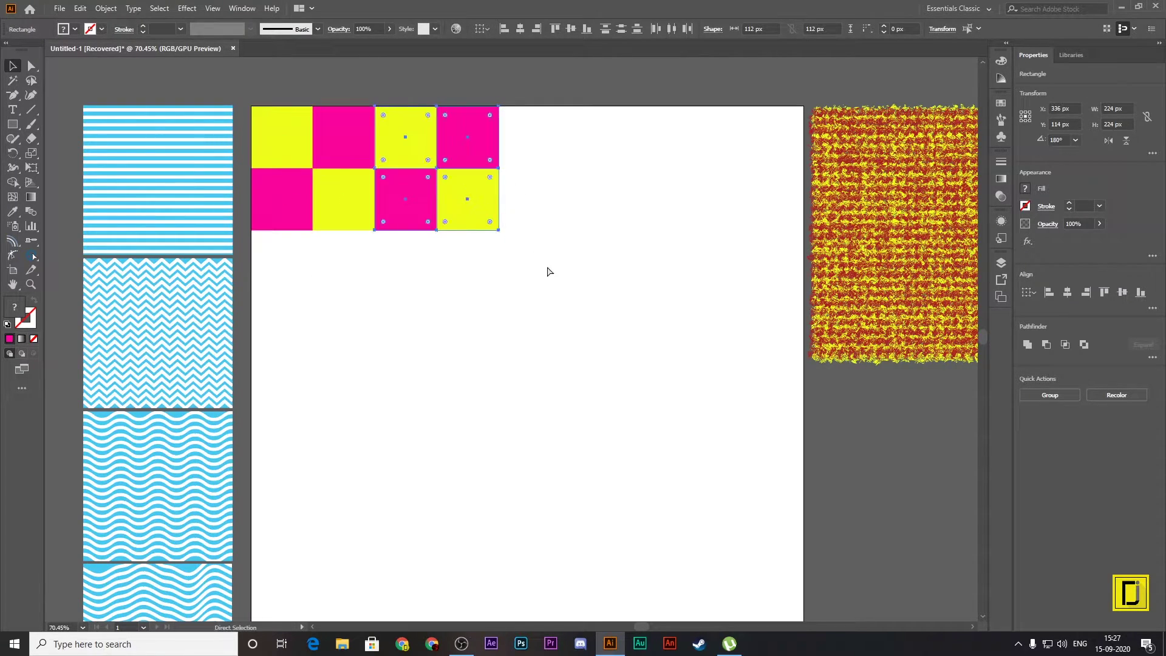
pyautogui.hotkey('ctrl', 'd')
pyautogui.hotkey('ctrl', 'd')
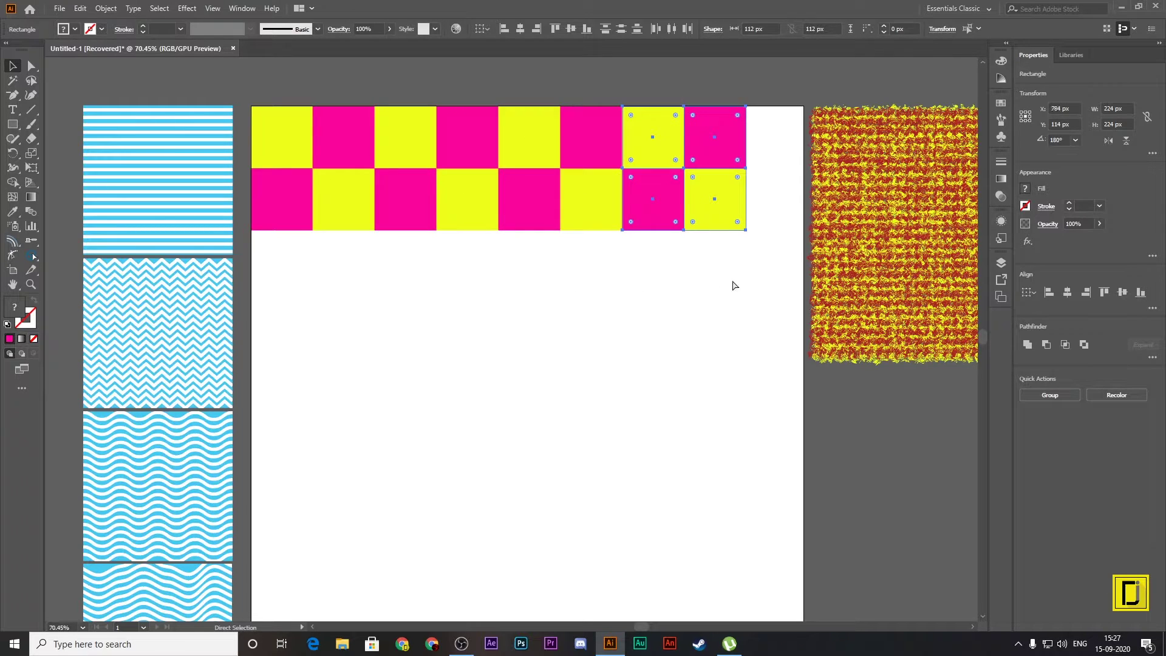
pyautogui.moveTo(783, 297); pyautogui.dragTo(248, 95)
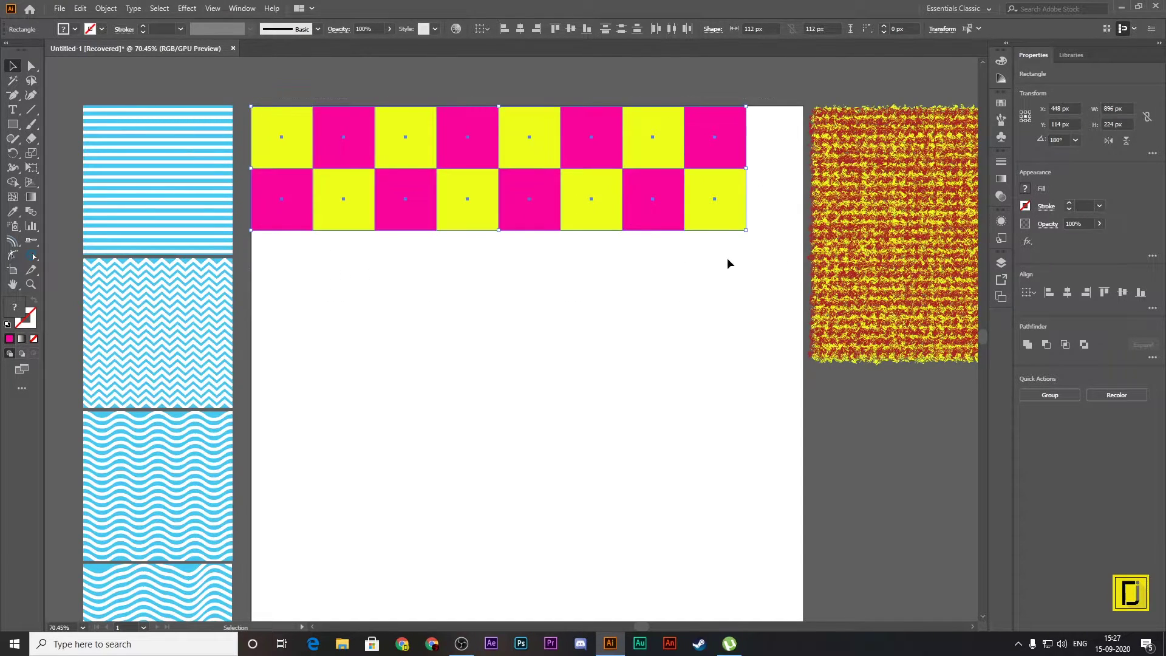
pyautogui.moveTo(739, 235); pyautogui.dragTo(803, 266)
pyautogui.click(732, 374)
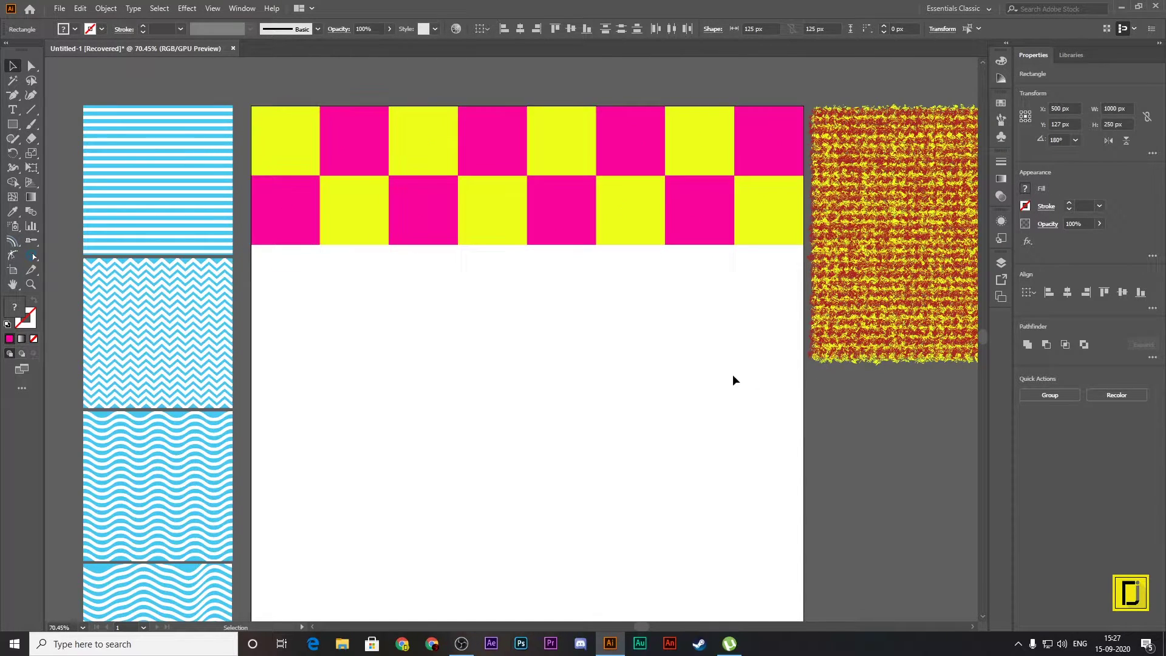
pyautogui.moveTo(897, 236); pyautogui.dragTo(930, 483)
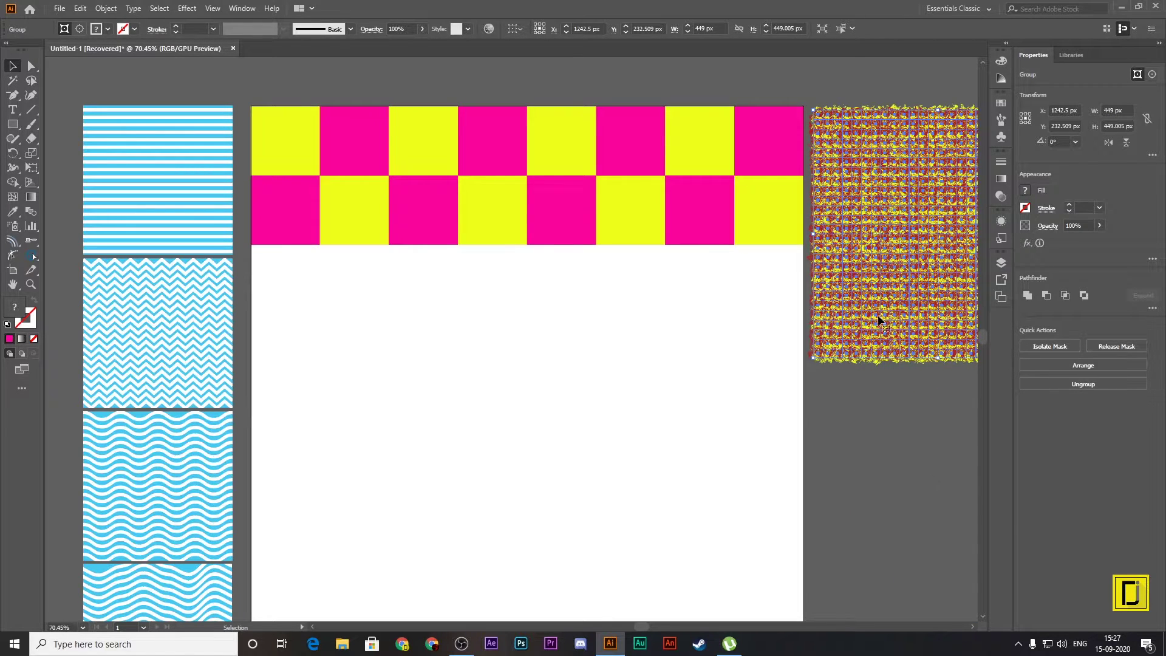
pyautogui.moveTo(878, 318)
pyautogui.mouseDown()
pyautogui.moveTo(923, 320)
pyautogui.moveTo(872, 311)
pyautogui.mouseUp()
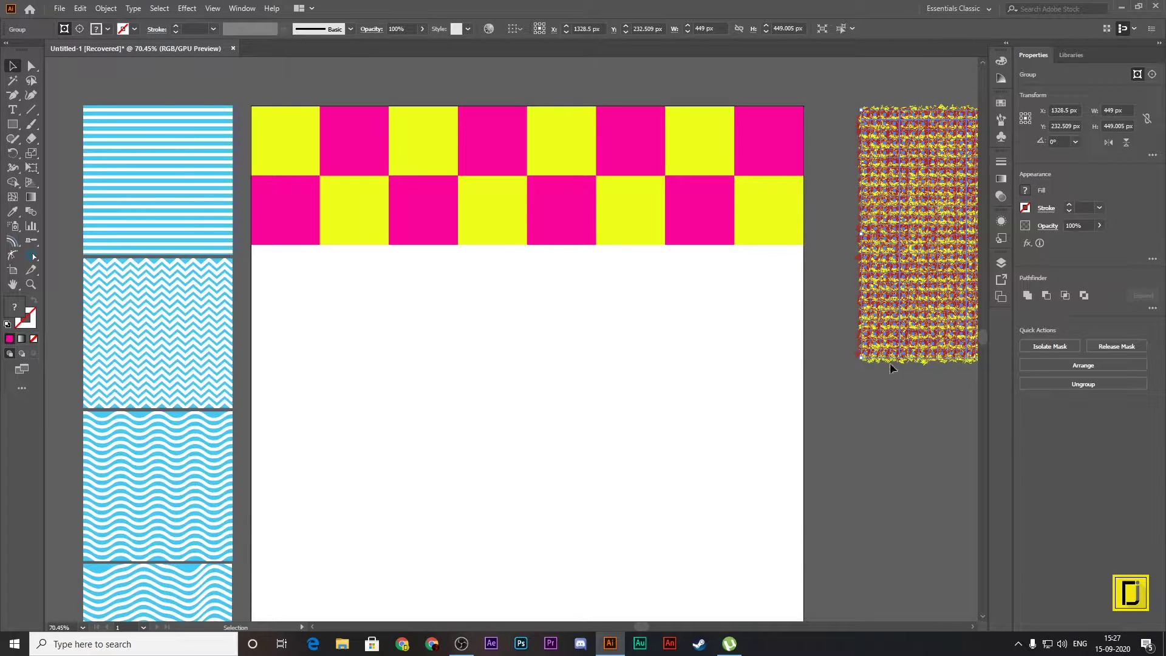
pyautogui.click(820, 315)
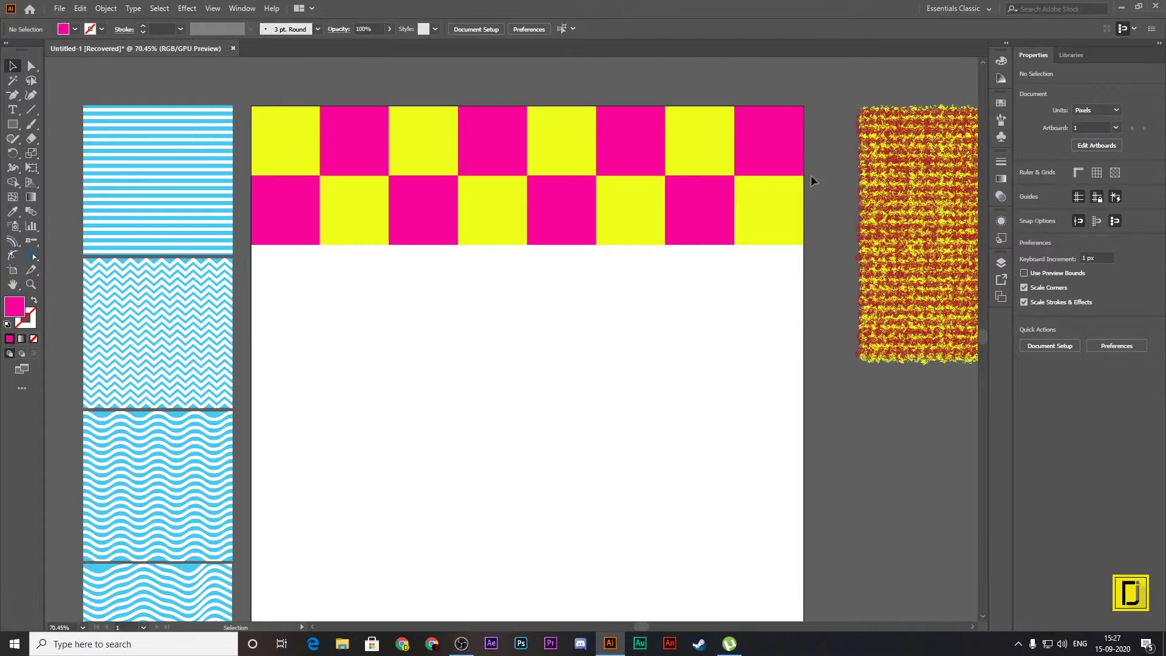
pyautogui.moveTo(805, 91); pyautogui.dragTo(253, 268)
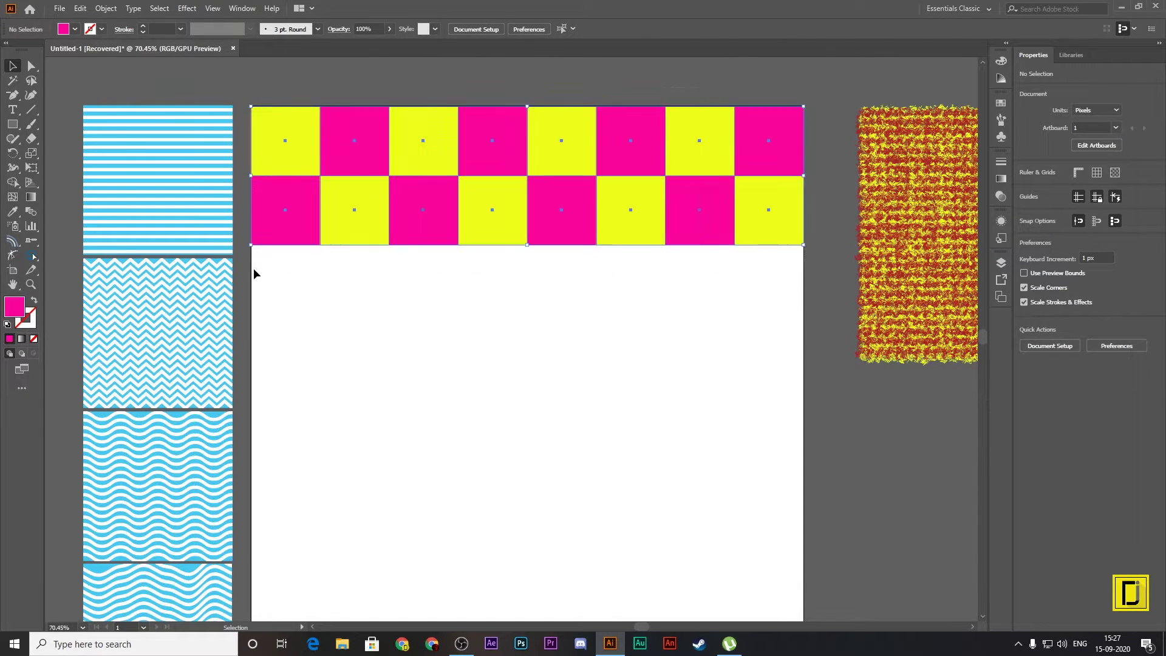
pyautogui.click(381, 358)
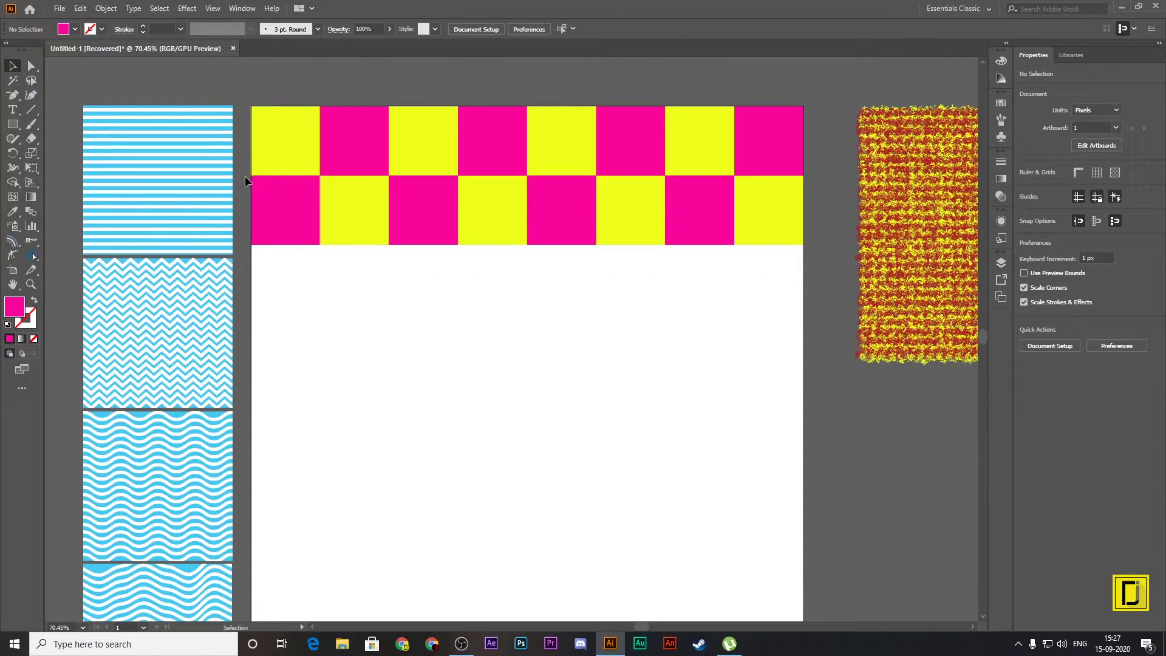
# Step: Shift the checkerboard's middle anchor points sideways to bend the squares into chevrons
pyautogui.click(32, 66)
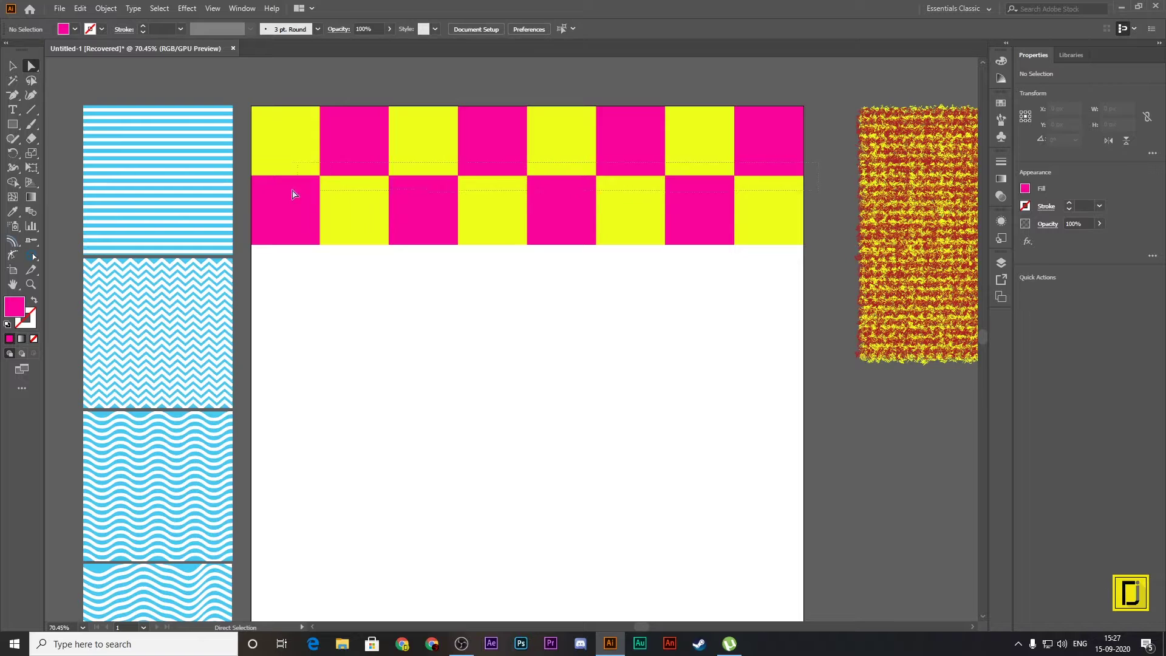
pyautogui.moveTo(244, 190)
pyautogui.mouseDown()
pyautogui.moveTo(459, 179)
pyautogui.moveTo(345, 159)
pyautogui.mouseUp()
pyautogui.click(570, 334)
pyautogui.click(297, 141)
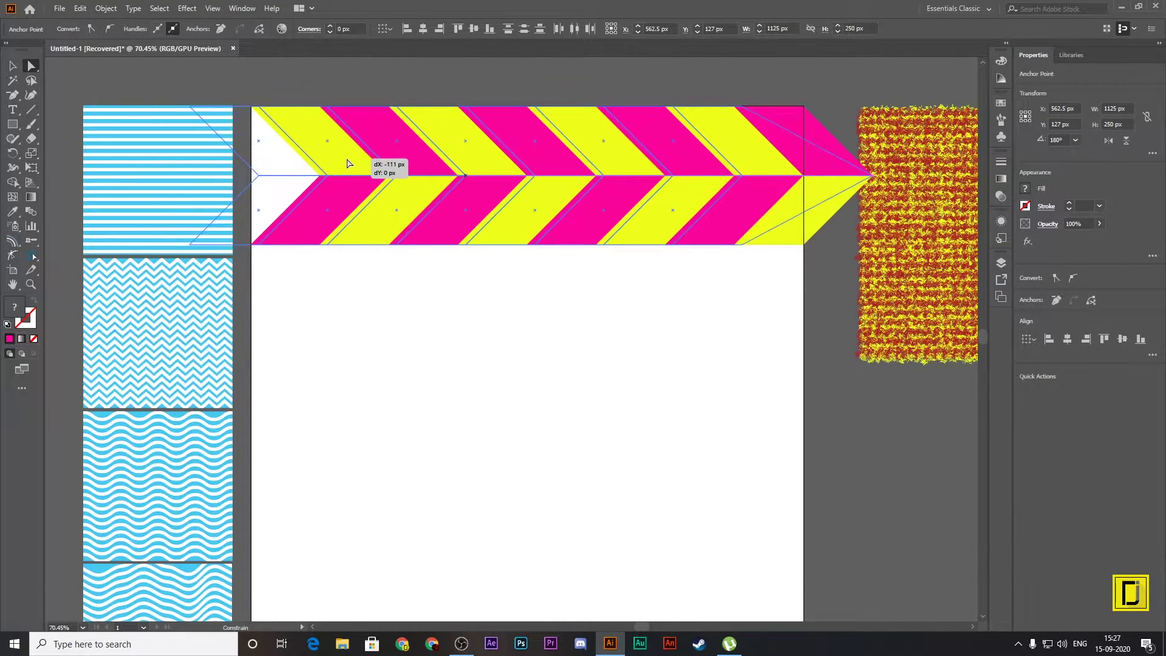
pyautogui.moveTo(346, 159); pyautogui.dragTo(354, 168)
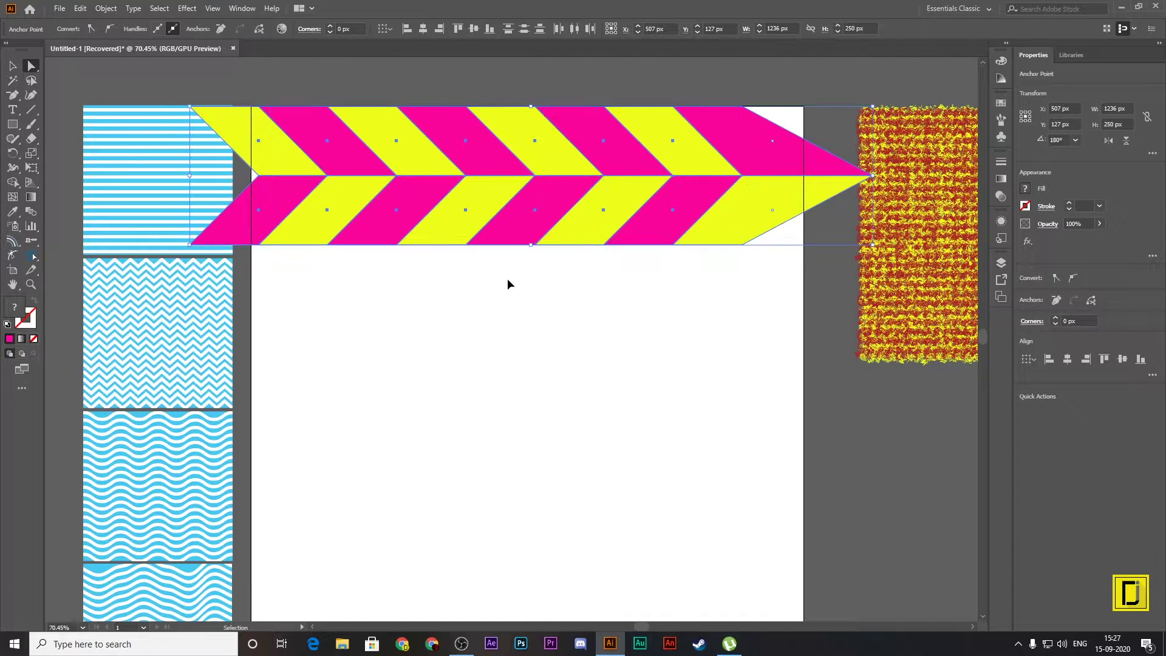
pyautogui.click(520, 230)
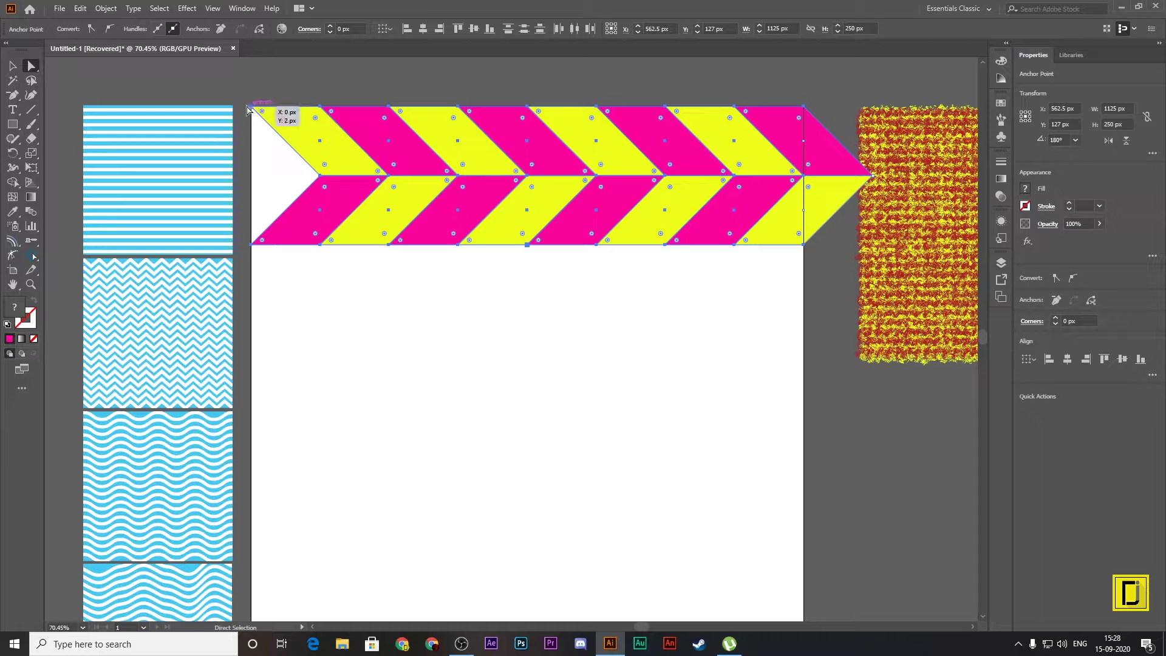
# Step: Scale the chevron group down into a small arrow-like strip
pyautogui.click(13, 68)
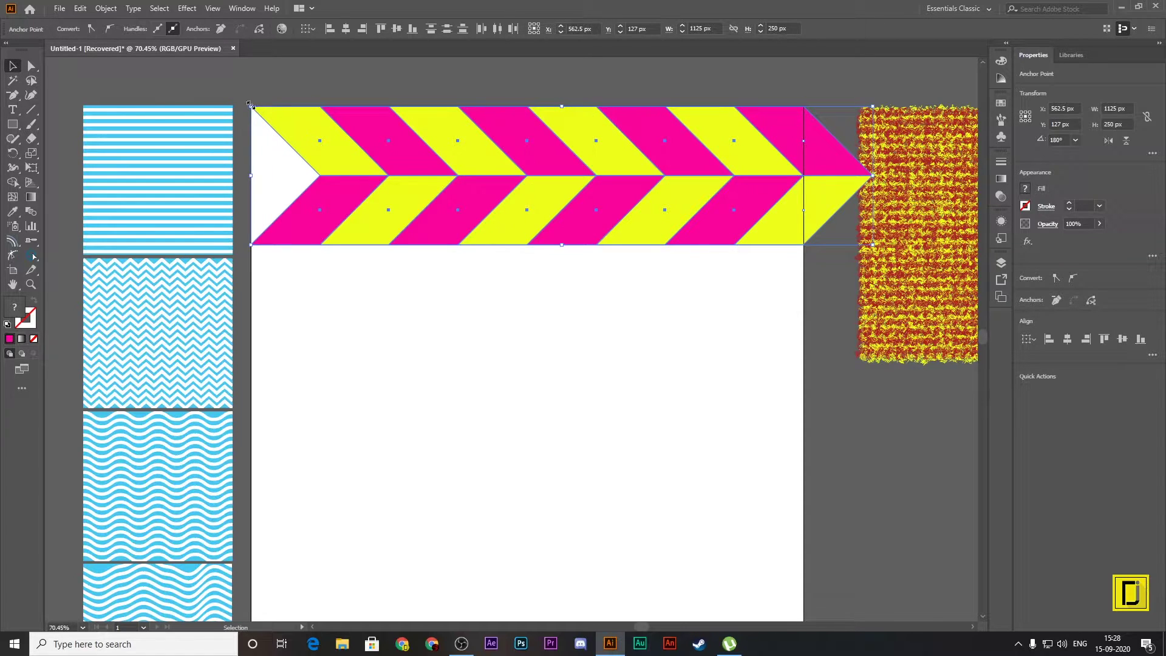
pyautogui.moveTo(250, 105)
pyautogui.mouseDown()
pyautogui.moveTo(719, 210)
pyautogui.moveTo(433, 171)
pyautogui.mouseUp()
pyautogui.press('a')
pyautogui.hotkey('ctrl', 'z')
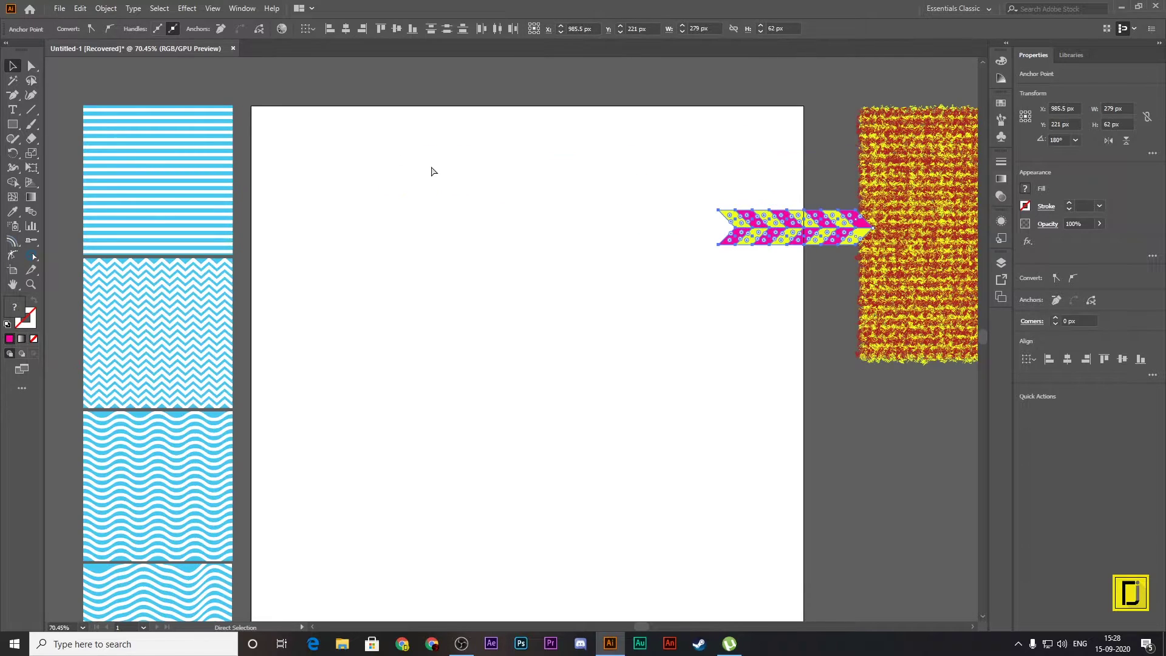
pyautogui.press('v')
pyautogui.click(648, 171)
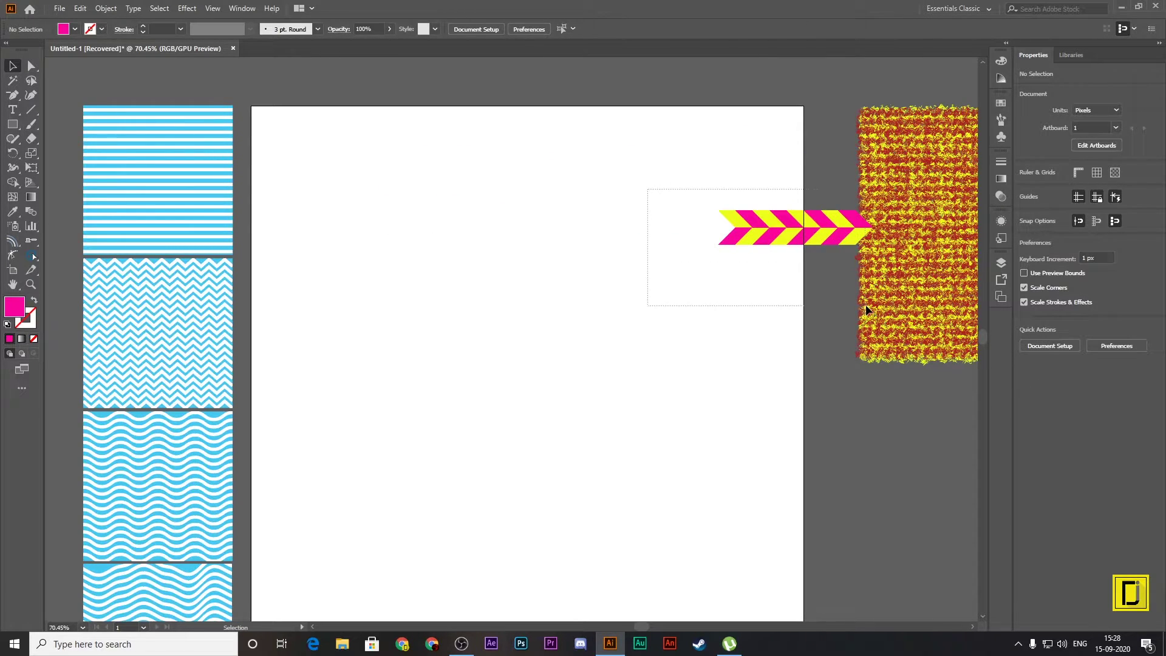
# Step: Move the textured square group down and to the right, out of the way
pyautogui.moveTo(651, 189); pyautogui.dragTo(865, 301)
pyautogui.click(810, 243)
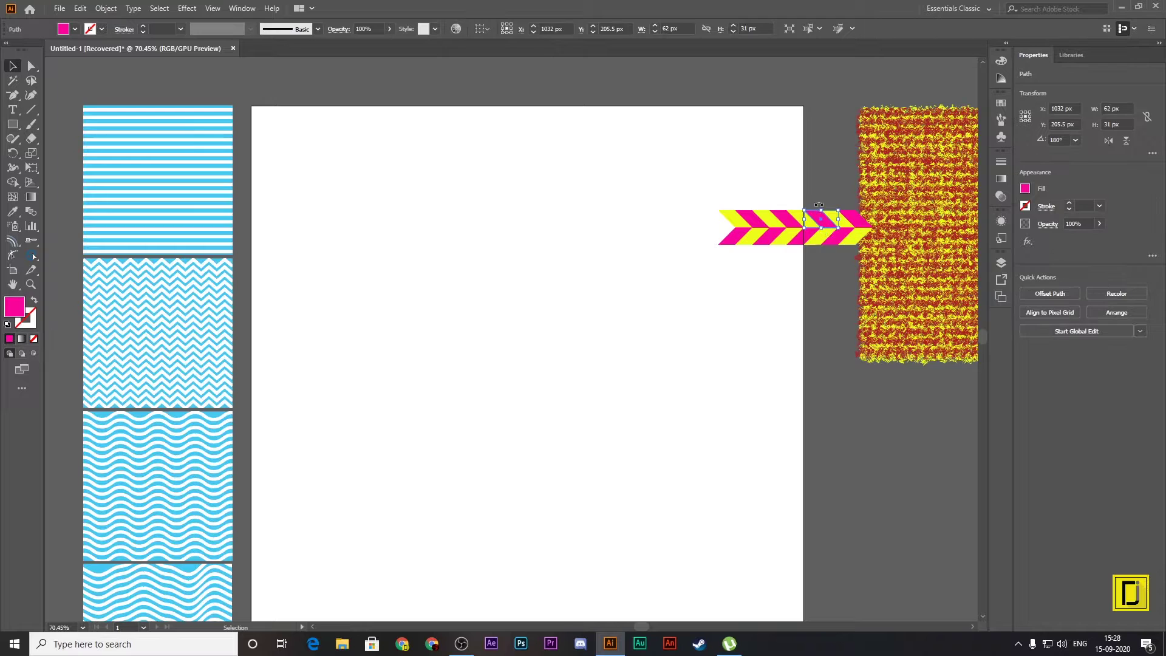
pyautogui.click(902, 198)
pyautogui.moveTo(949, 220); pyautogui.dragTo(964, 240)
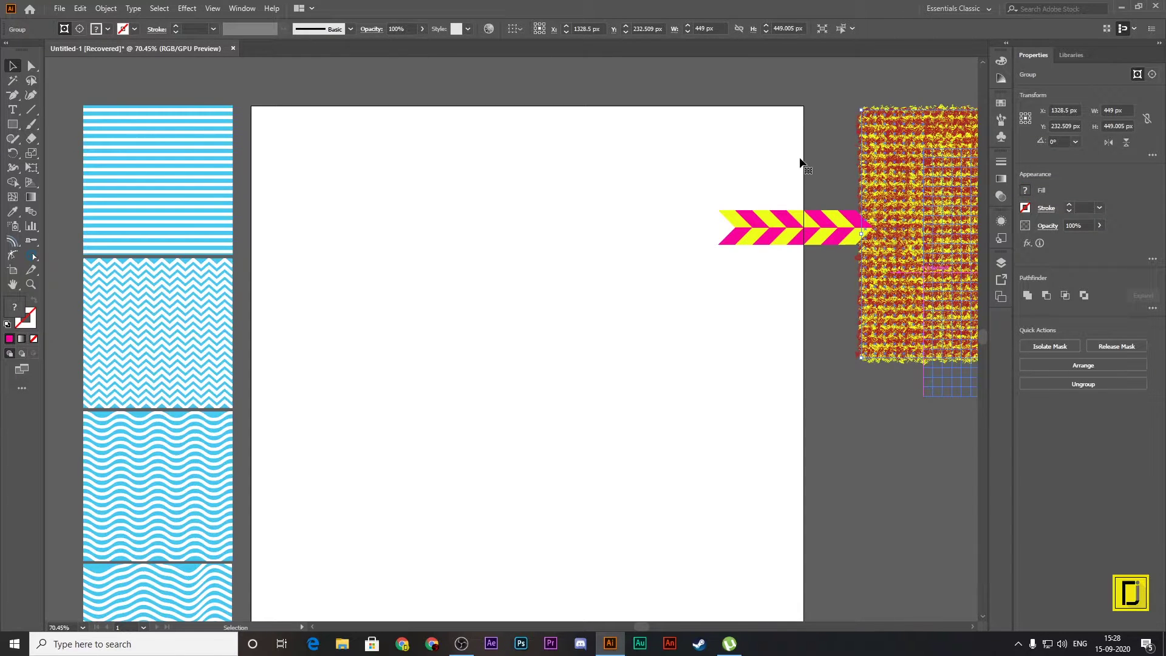
pyautogui.moveTo(799, 159); pyautogui.dragTo(883, 202)
# Step: Copy the chevron strip to the artboard's top-left corner and repeat copies across the top edge
pyautogui.moveTo(768, 230)
pyautogui.mouseDown()
pyautogui.moveTo(286, 135)
pyautogui.moveTo(300, 127)
pyautogui.mouseUp()
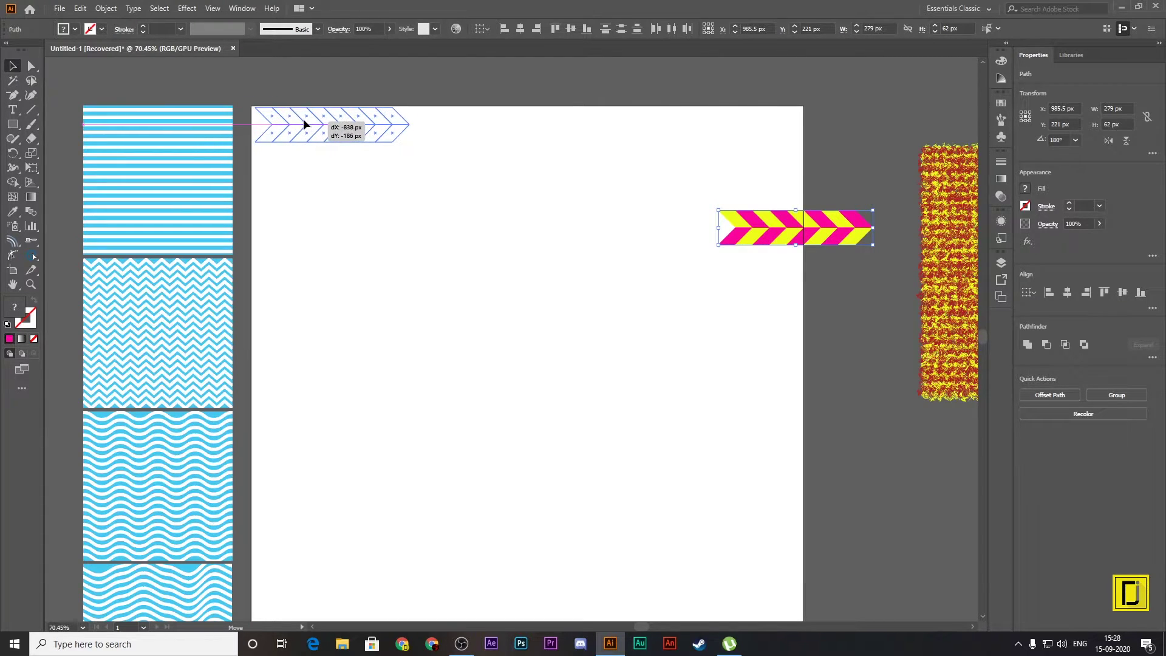
pyautogui.moveTo(300, 126); pyautogui.dragTo(442, 123)
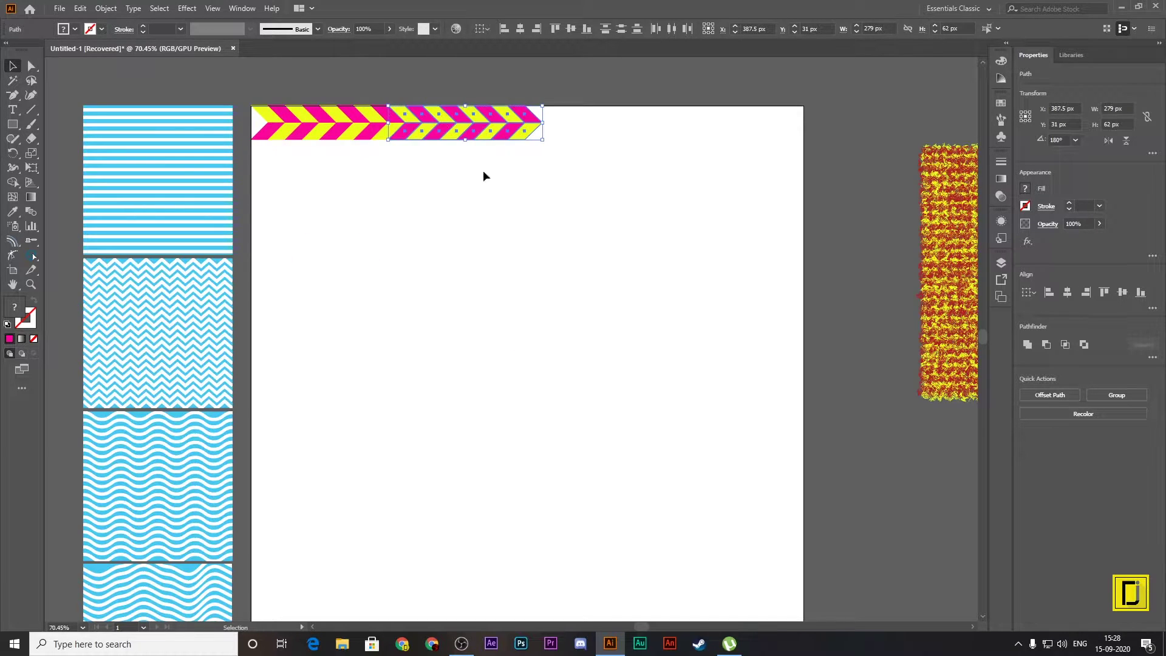
pyautogui.hotkey('ctrl', 'd')
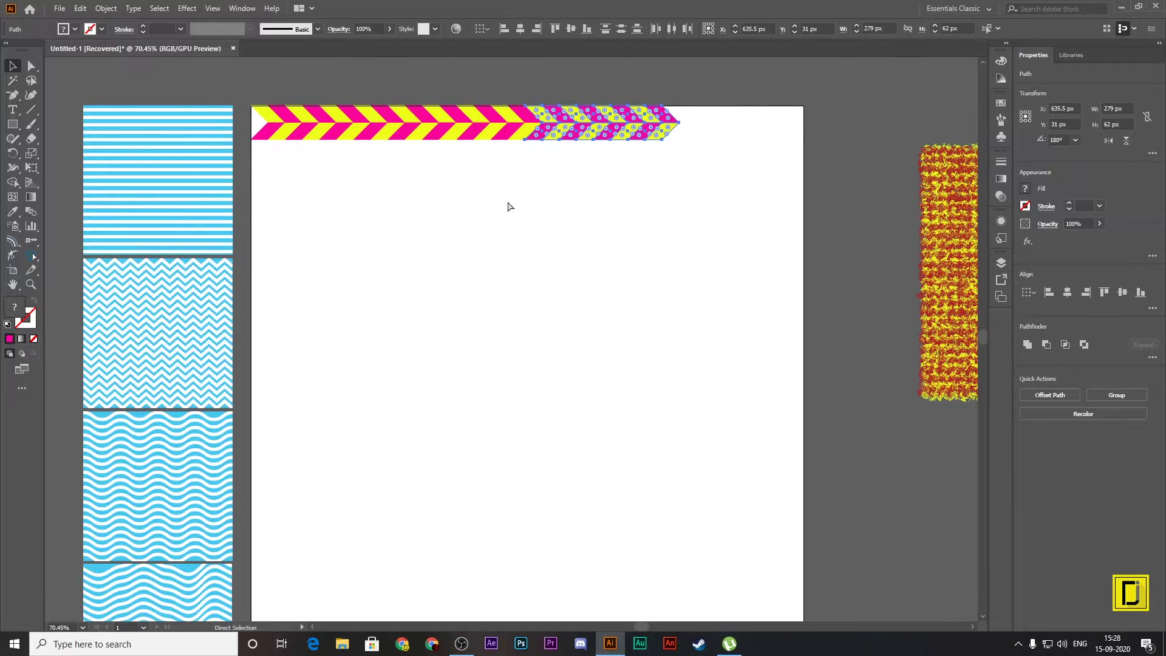
pyautogui.hotkey('ctrl', 'd')
pyautogui.scroll(1, 801, 212)
# Step: Select the chevron pieces and move the strip onto the artboard's left edge
pyautogui.scroll(1, 365, 183)
pyautogui.moveTo(76, 191); pyautogui.dragTo(346, 206)
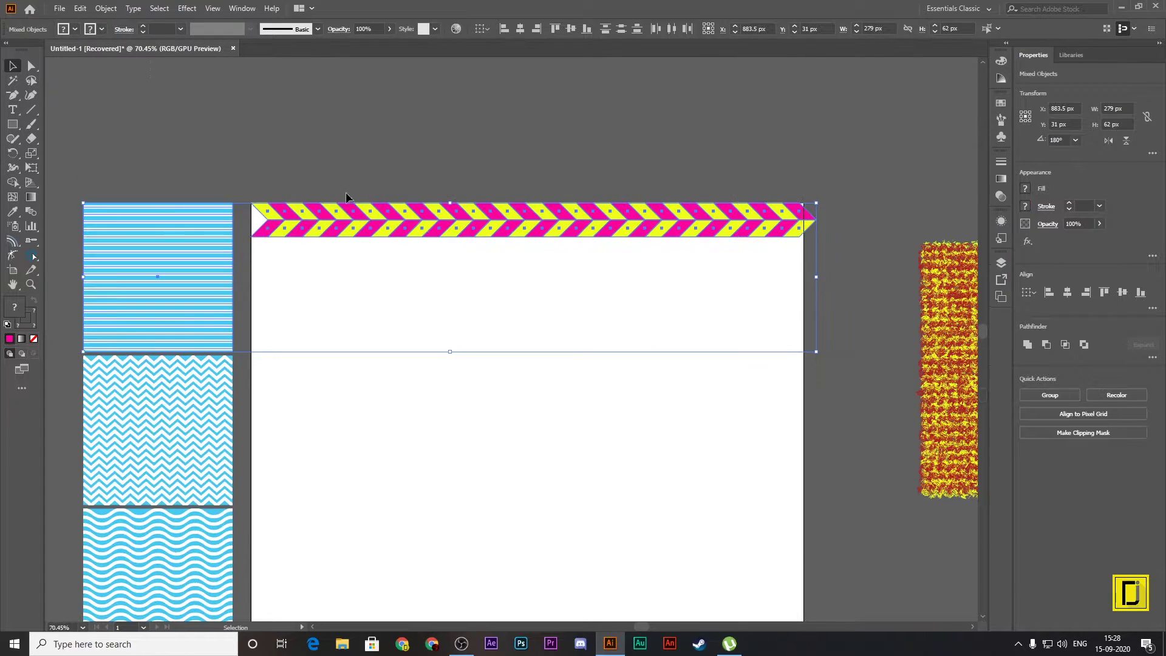
pyautogui.click(708, 416)
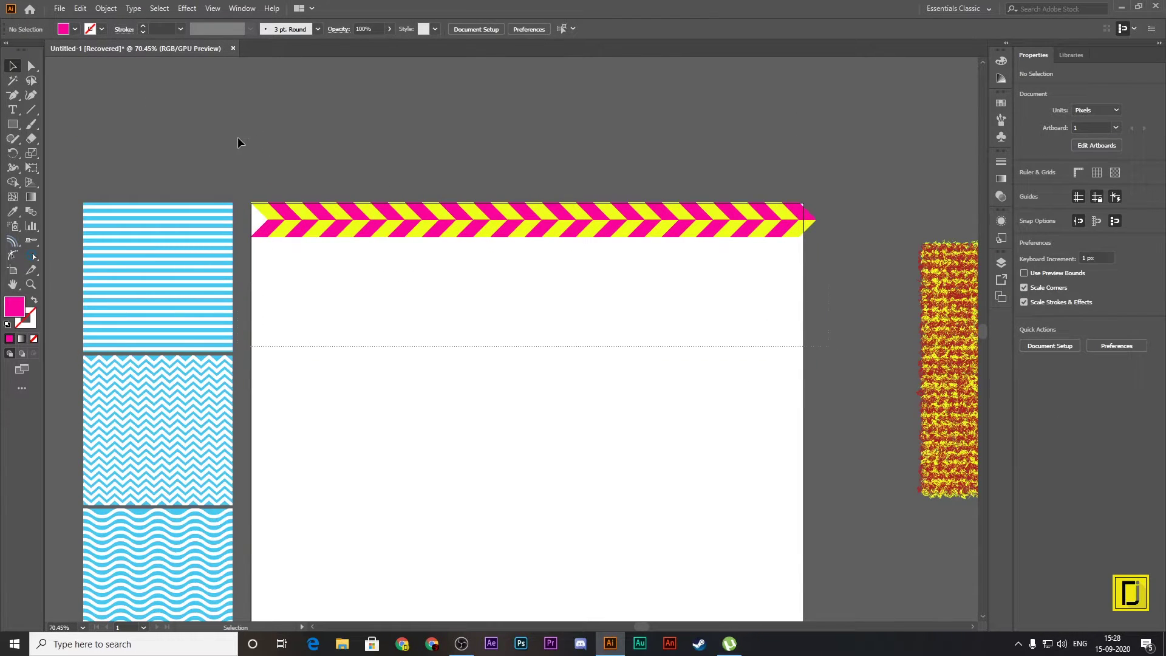
pyautogui.moveTo(829, 346); pyautogui.dragTo(260, 146)
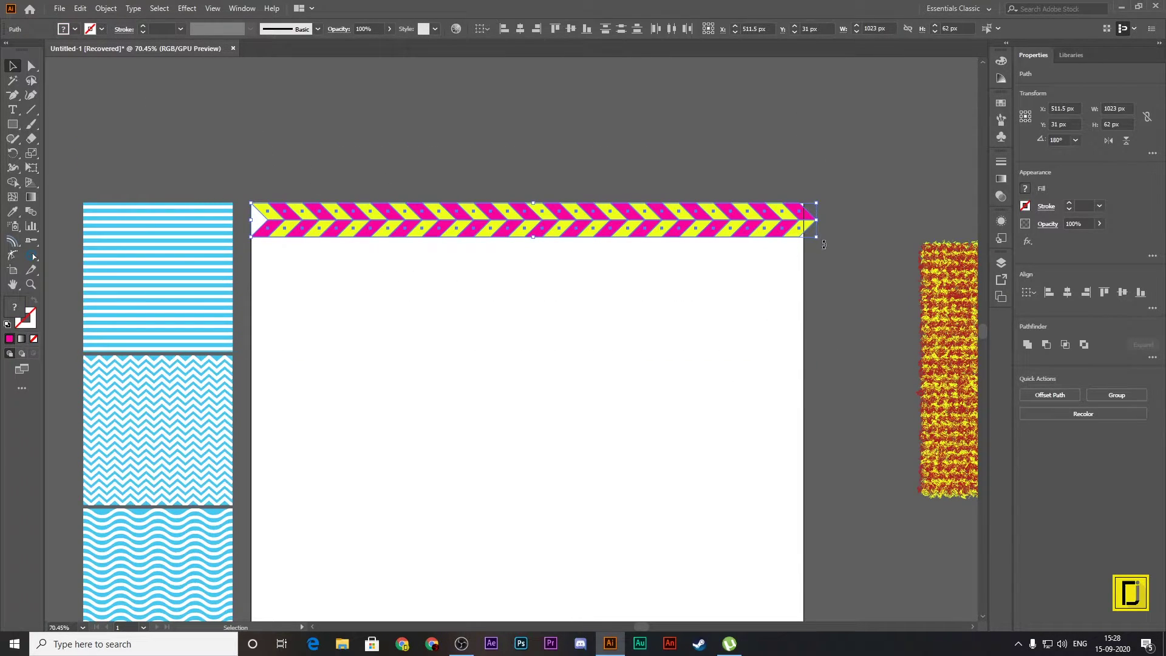
pyautogui.moveTo(823, 244); pyautogui.dragTo(543, 85)
pyautogui.scroll(-1, 552, 331)
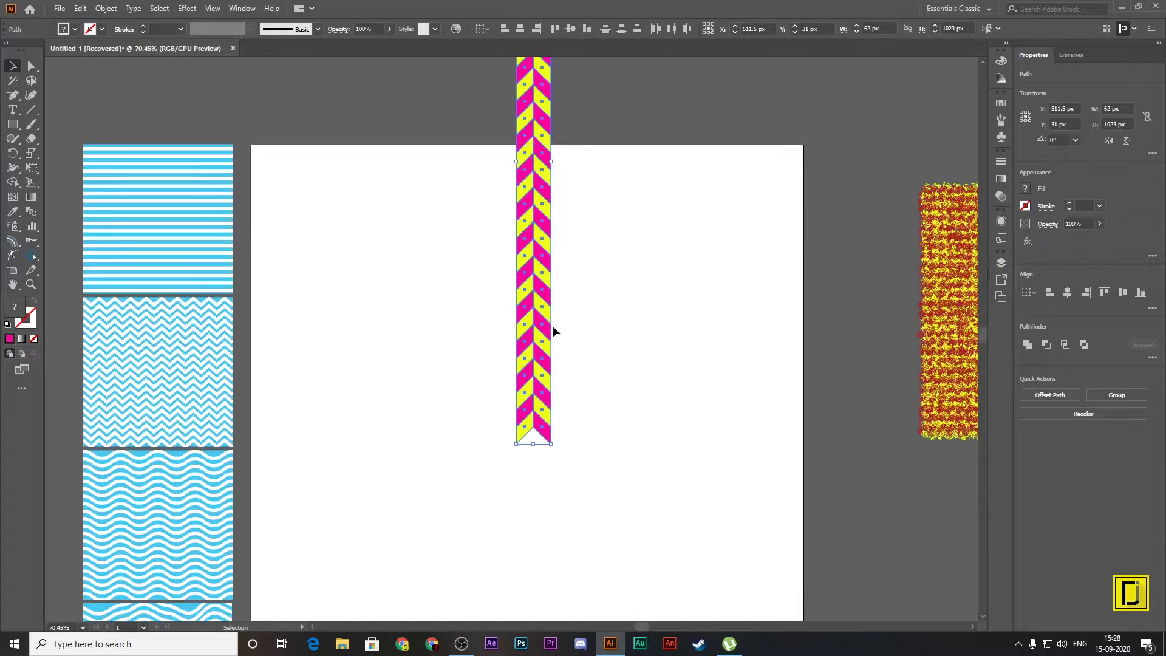
pyautogui.scroll(-1, 552, 331)
pyautogui.moveTo(531, 284)
pyautogui.mouseDown()
pyautogui.moveTo(272, 510)
pyautogui.moveTo(270, 548)
pyautogui.mouseUp()
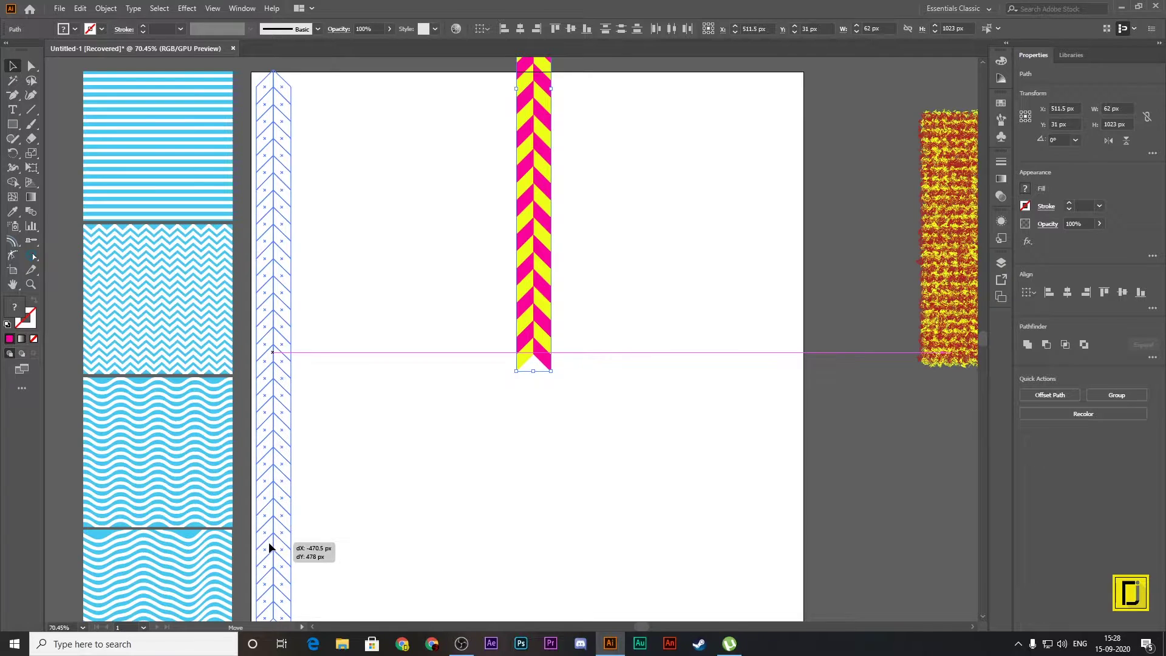
pyautogui.moveTo(270, 548); pyautogui.dragTo(266, 549)
pyautogui.scroll(-1, 282, 559)
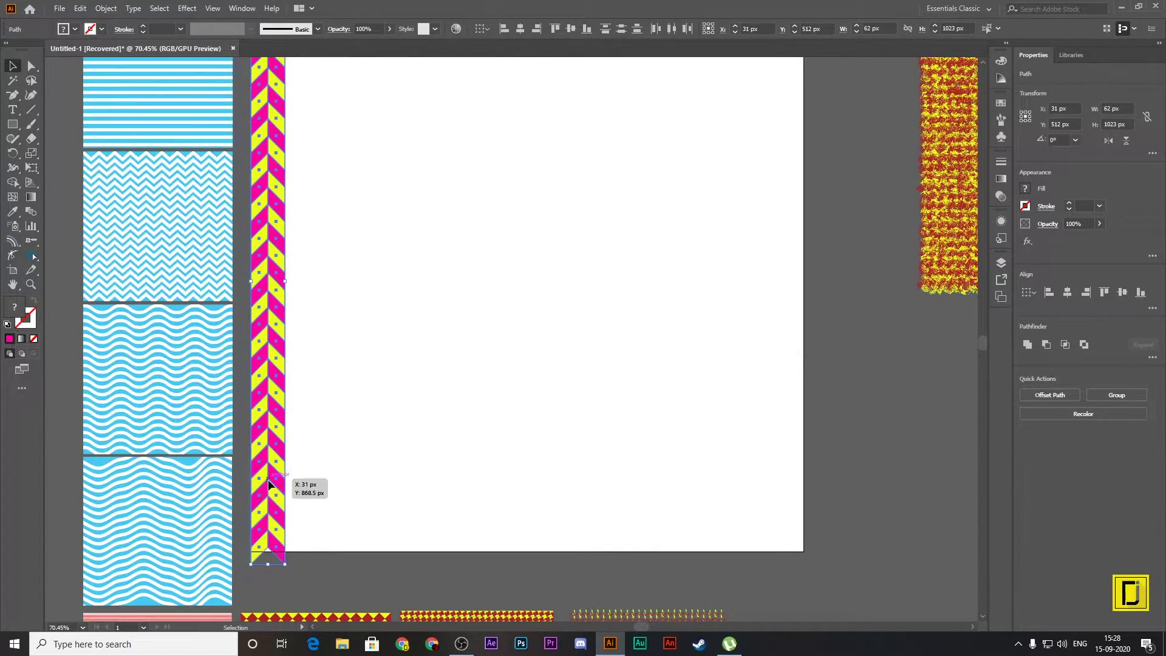
# Step: Duplicate the chevron strip and place the copy right beside the left strip
pyautogui.moveTo(268, 483); pyautogui.dragTo(409, 484)
pyautogui.moveTo(428, 580); pyautogui.dragTo(510, 447)
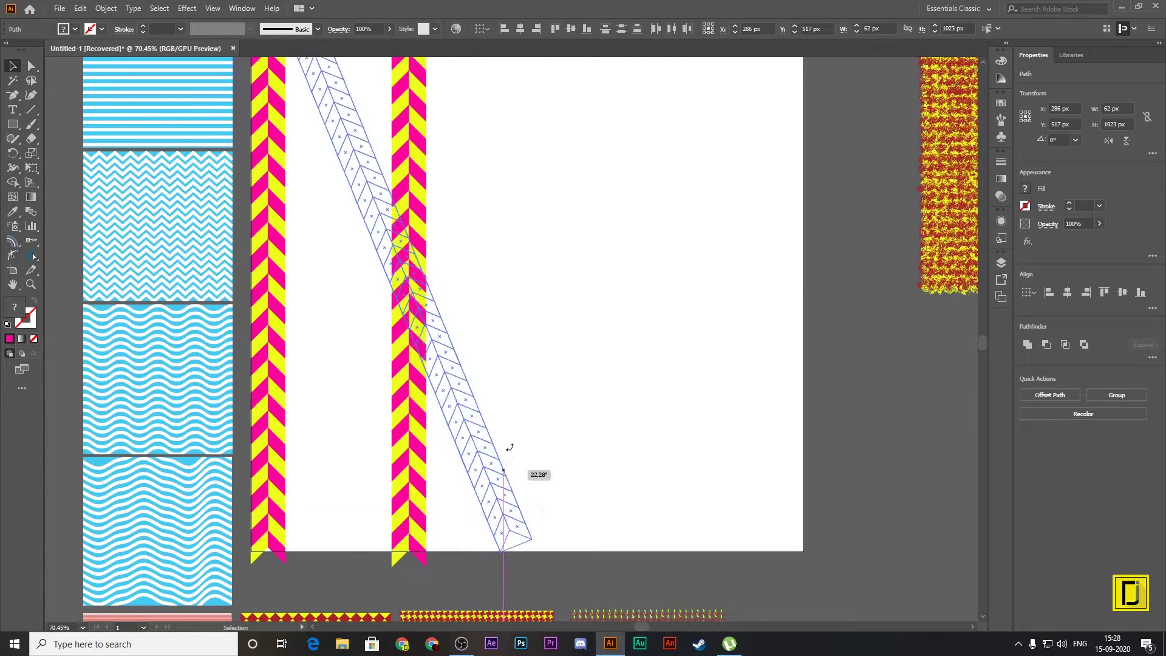
pyautogui.hotkey('ctrl', 'z')
pyautogui.moveTo(414, 317); pyautogui.dragTo(304, 310)
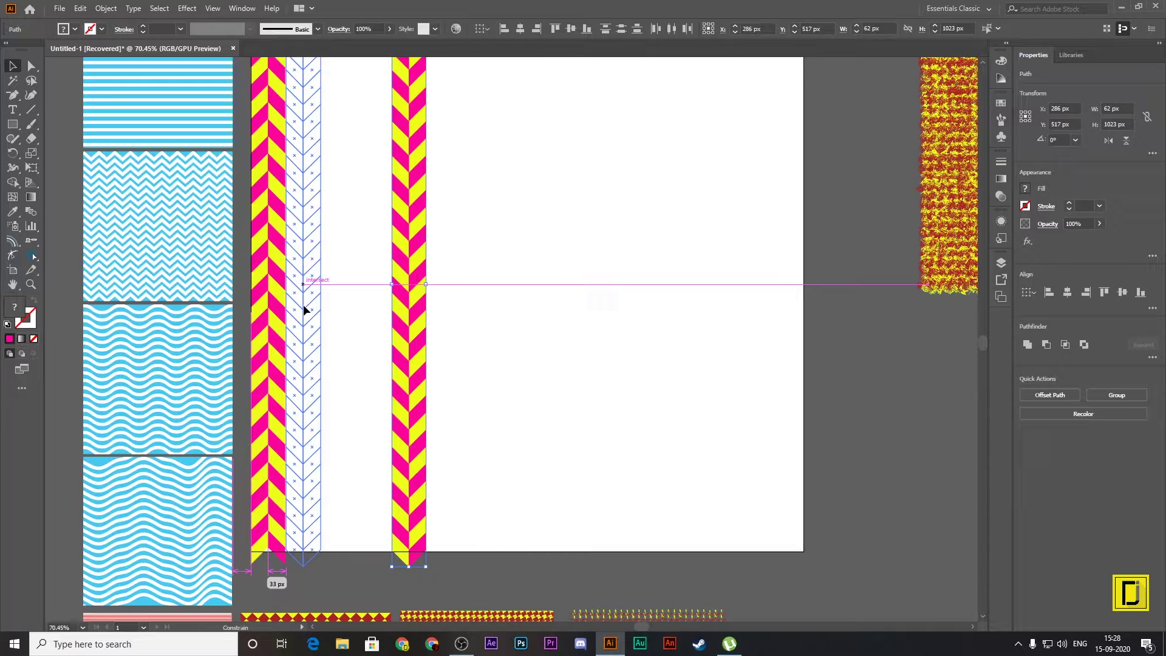
pyautogui.moveTo(305, 310); pyautogui.dragTo(304, 309)
pyautogui.scroll(3, 388, 365)
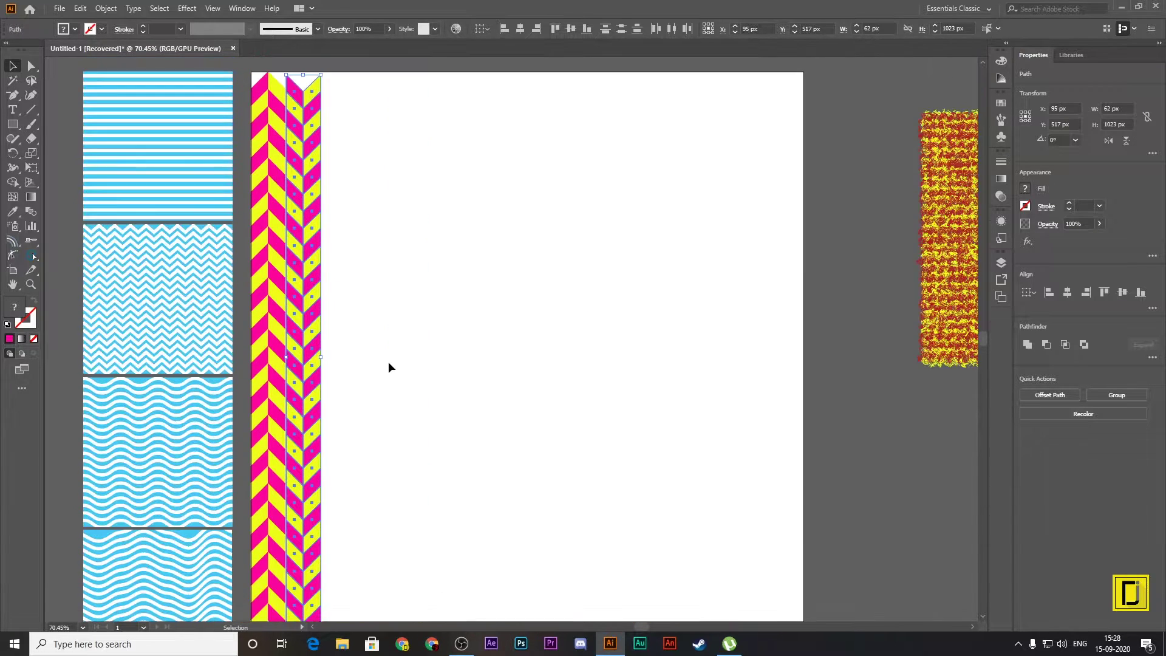
pyautogui.click(394, 367)
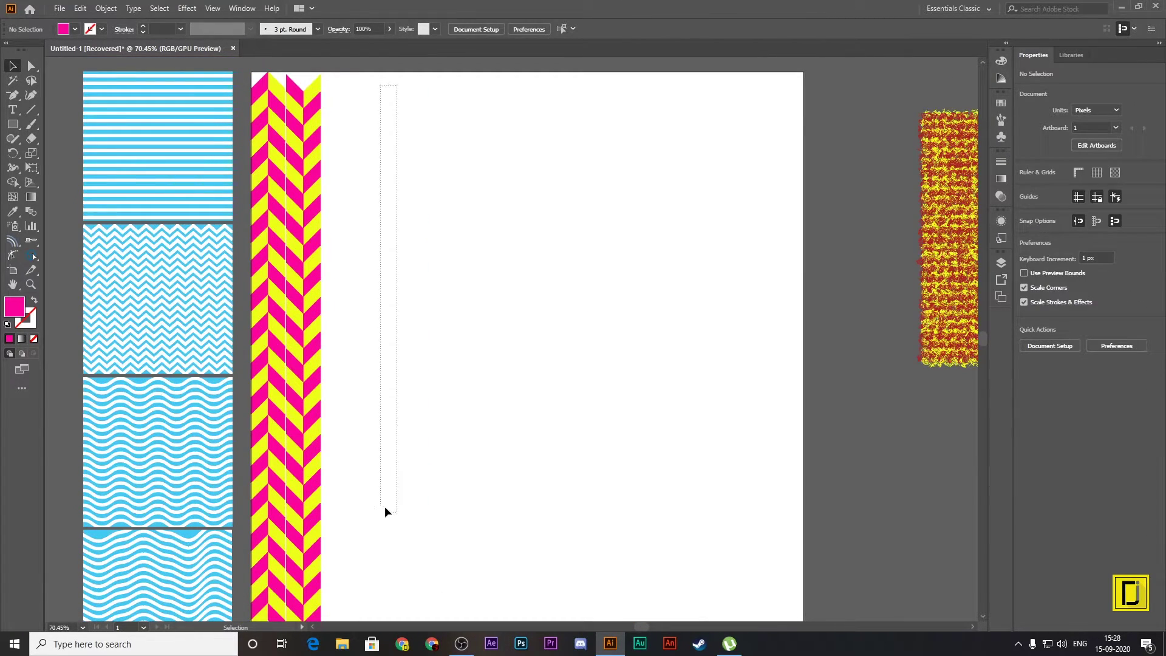
# Step: Nudge the copied chevron column 1 px left and slightly up to align it
pyautogui.click(315, 469)
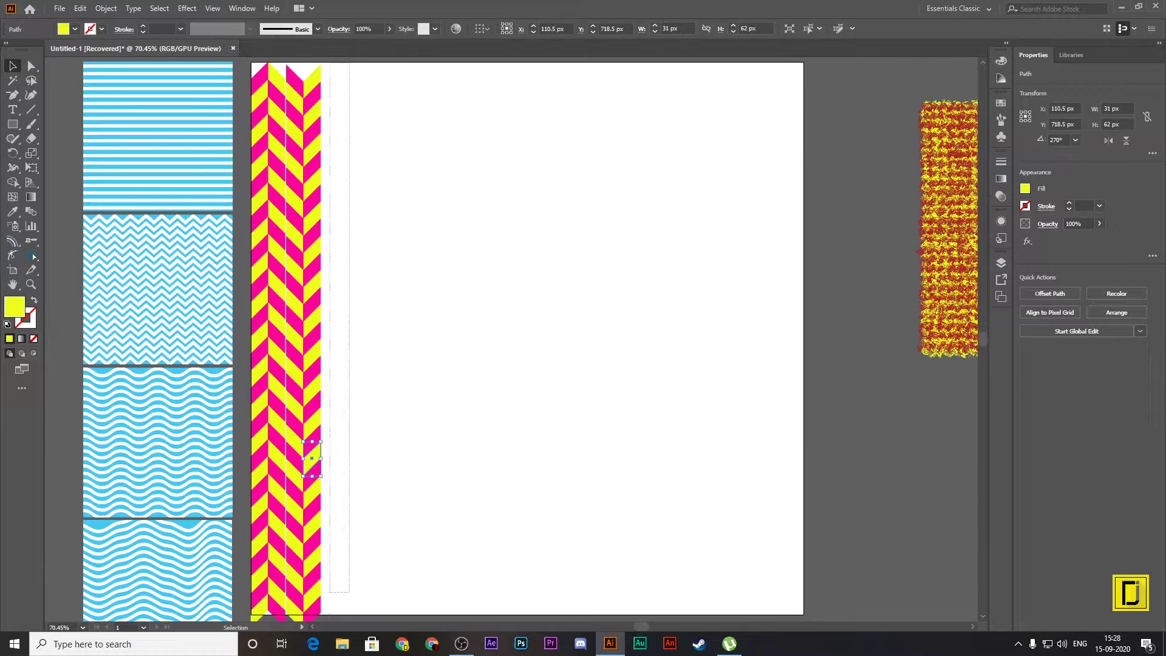
pyautogui.scroll(-3, 316, 443)
pyautogui.click(297, 571)
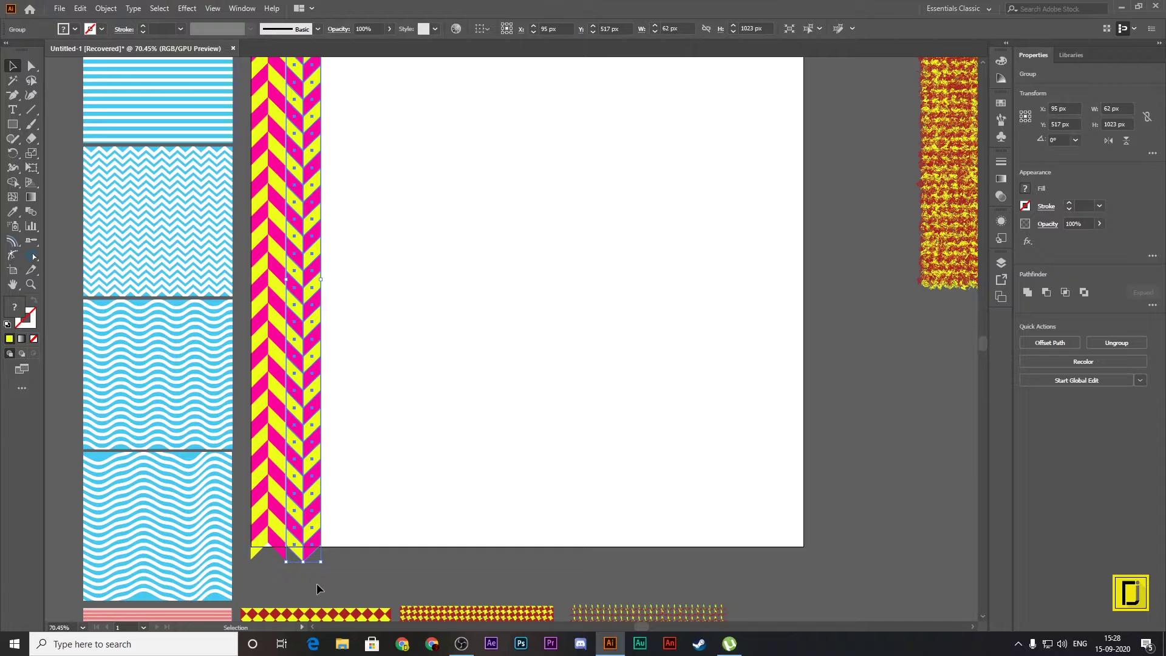
pyautogui.press('Left')
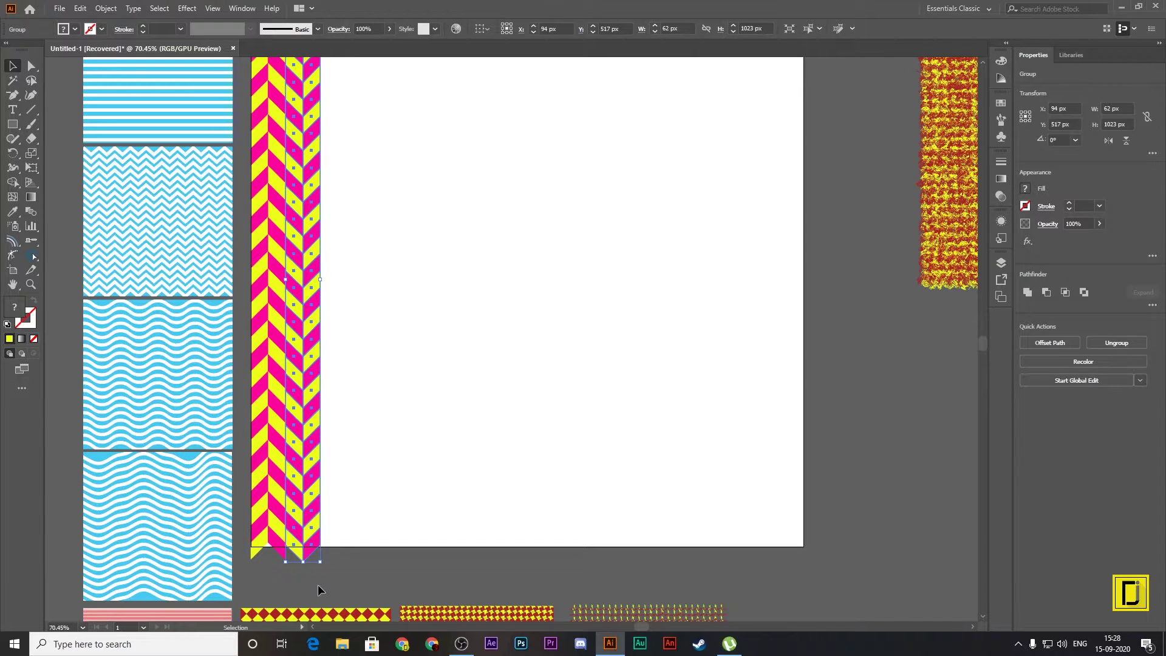
pyautogui.press('Up')
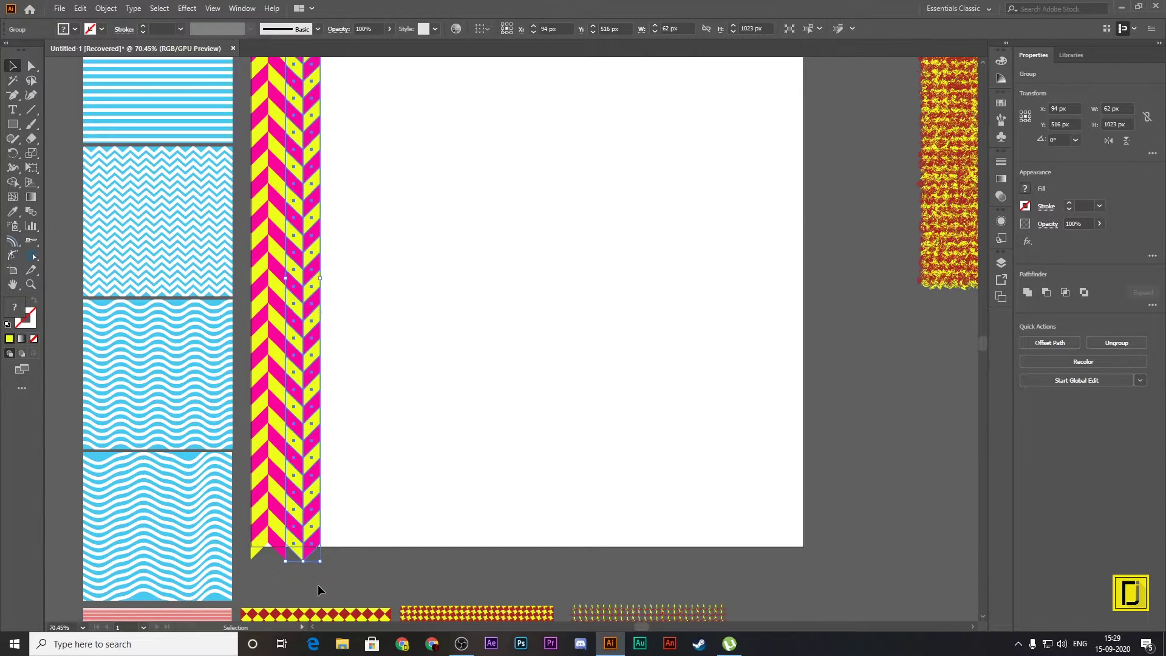
pyautogui.press('Up')
pyautogui.click(432, 480)
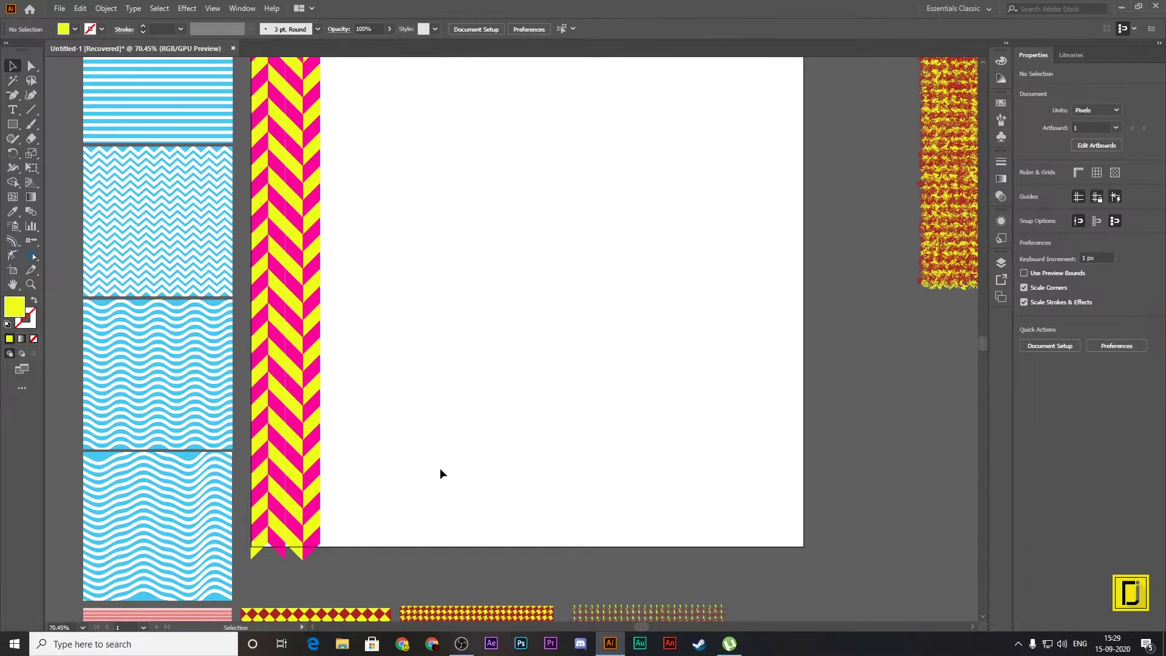
pyautogui.scroll(3, 391, 479)
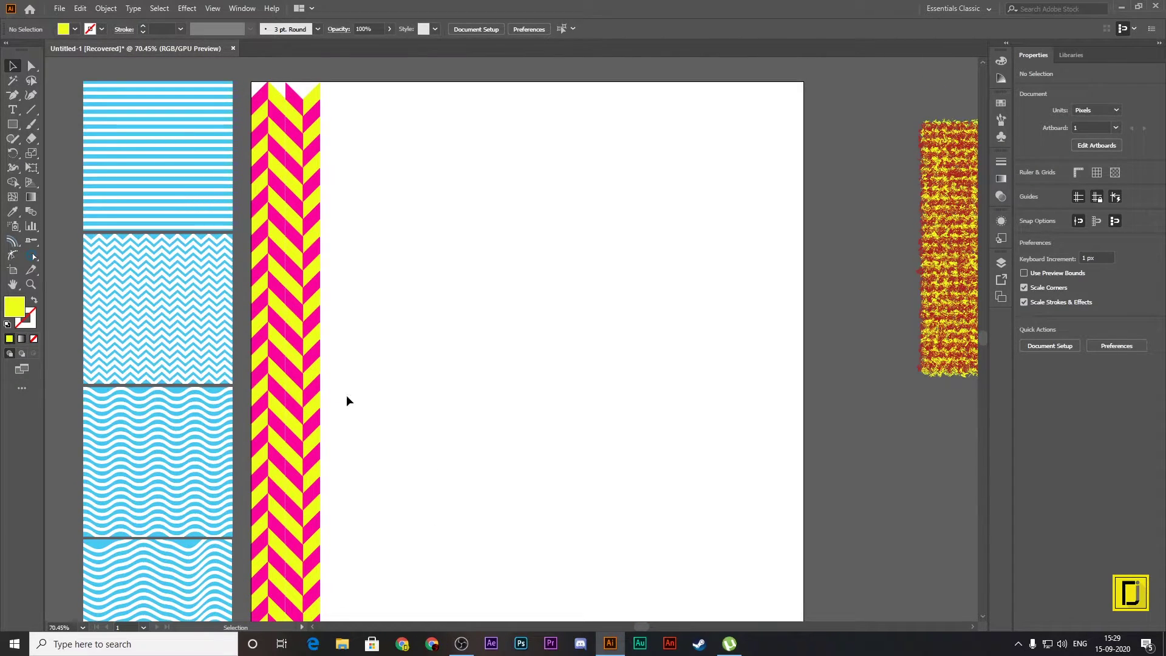
# Step: Select both chevron columns and group them together
pyautogui.click(313, 393)
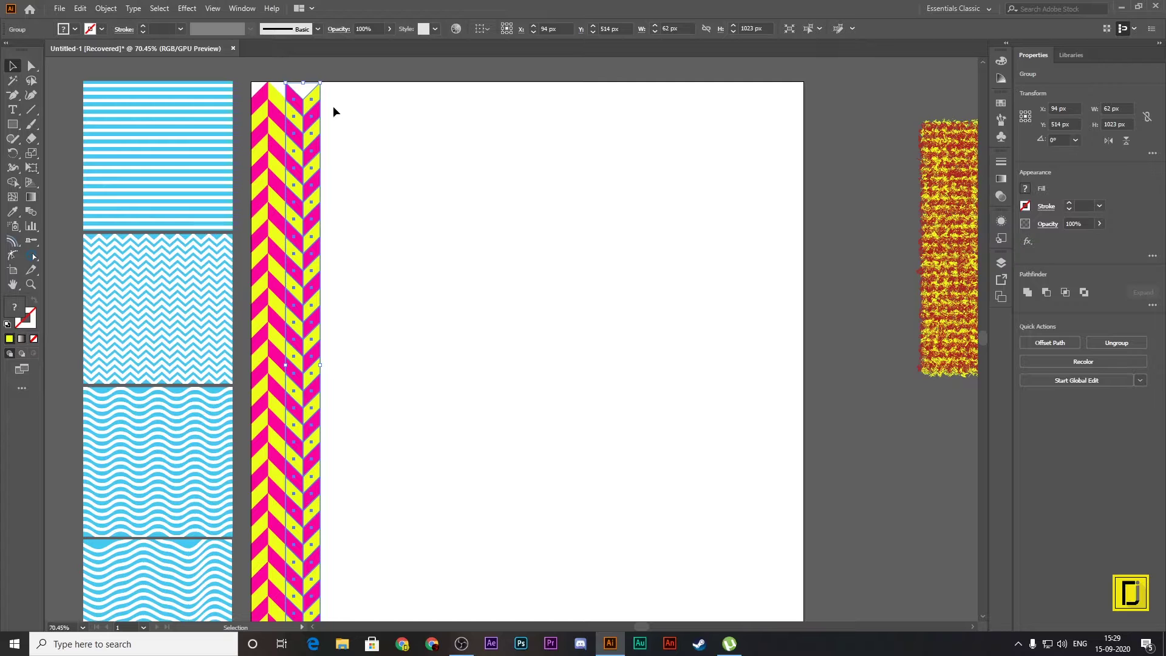
pyautogui.moveTo(347, 113)
pyautogui.mouseDown()
pyautogui.moveTo(288, 583)
pyautogui.moveTo(251, 564)
pyautogui.mouseUp()
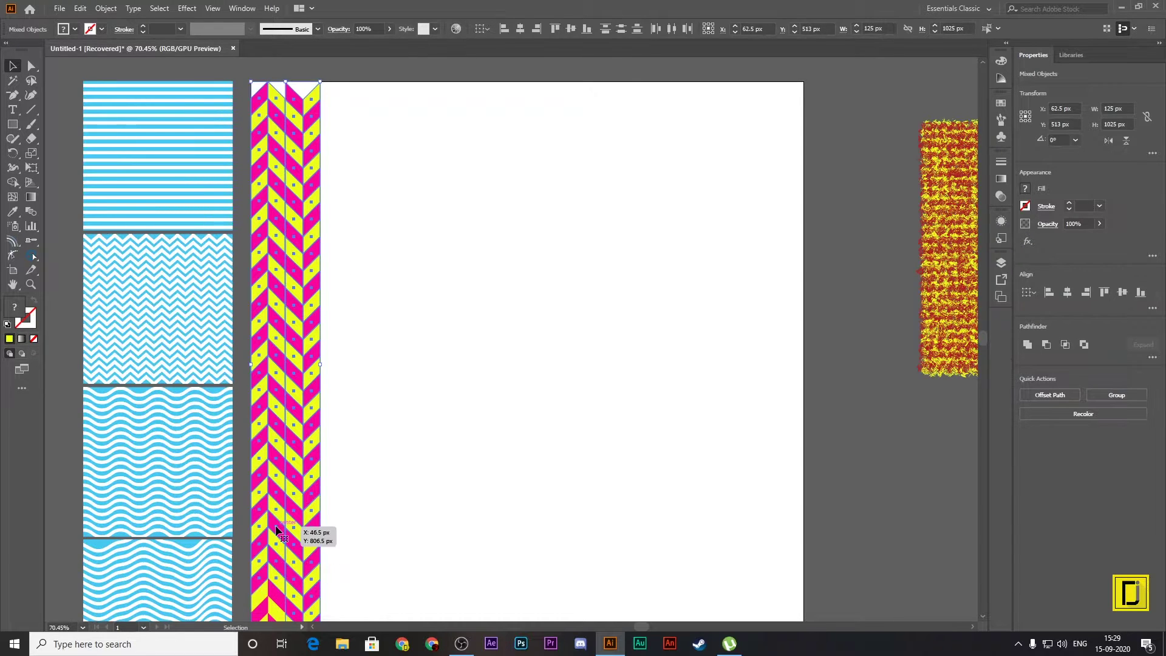
pyautogui.scroll(-3, 348, 542)
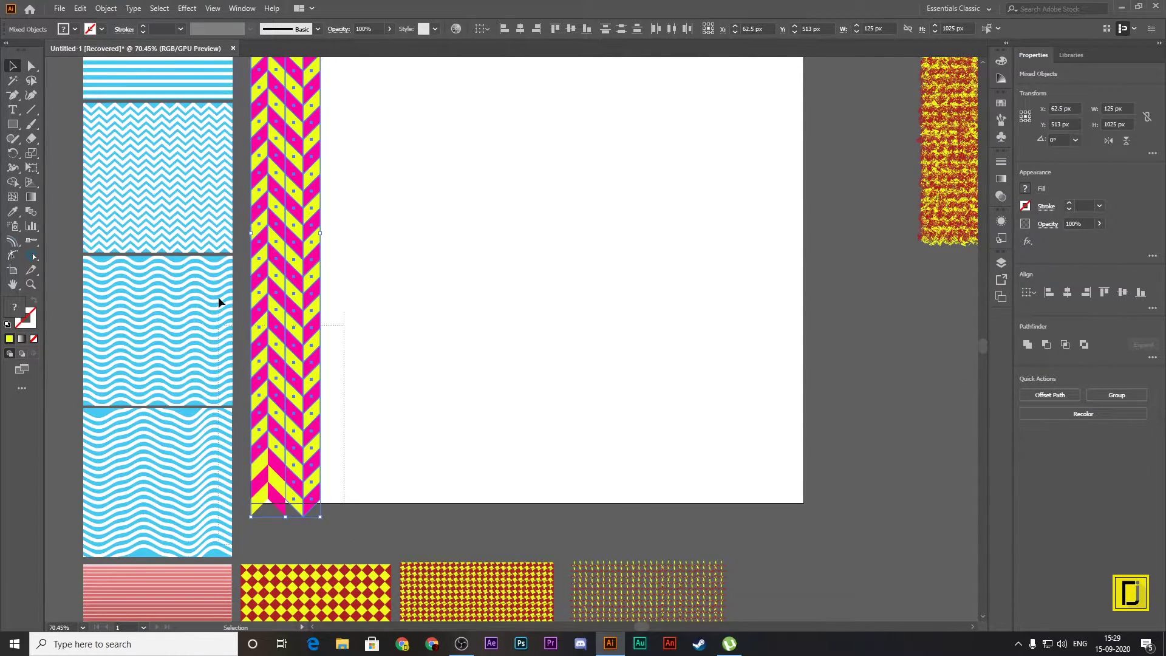
pyautogui.scroll(5, 256, 91)
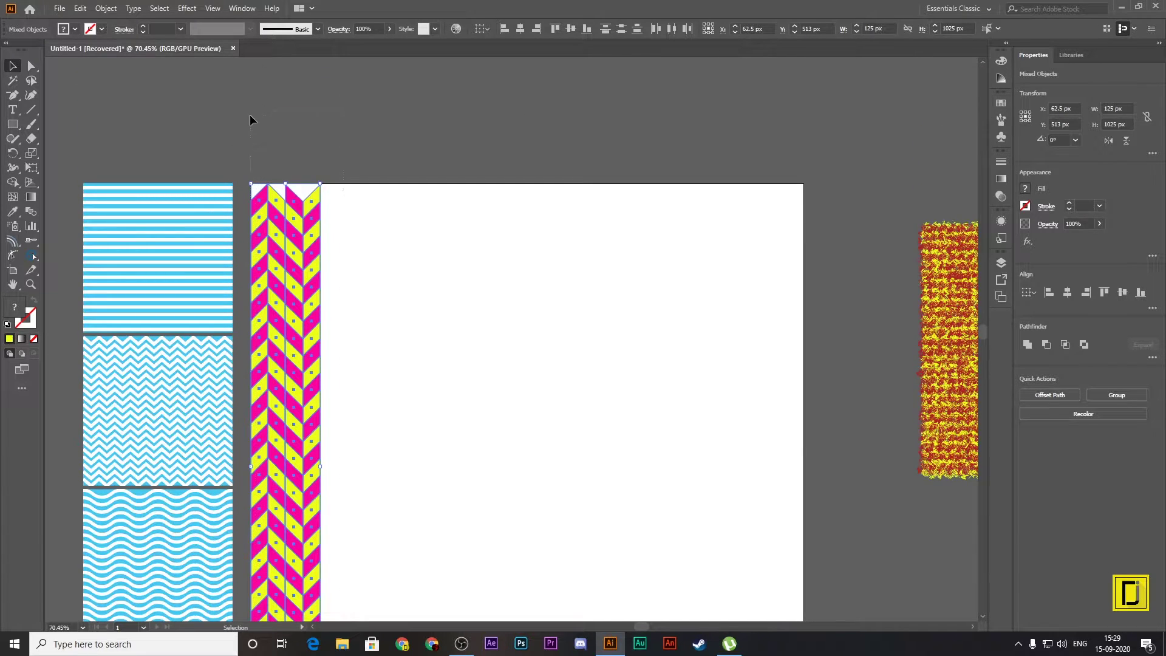
pyautogui.press('a')
pyautogui.hotkey('ctrl', 'g')
# Step: Copy the grouped chevron strip to the right and repeat it across the artboard
pyautogui.press('v')
pyautogui.moveTo(313, 304); pyautogui.dragTo(366, 303)
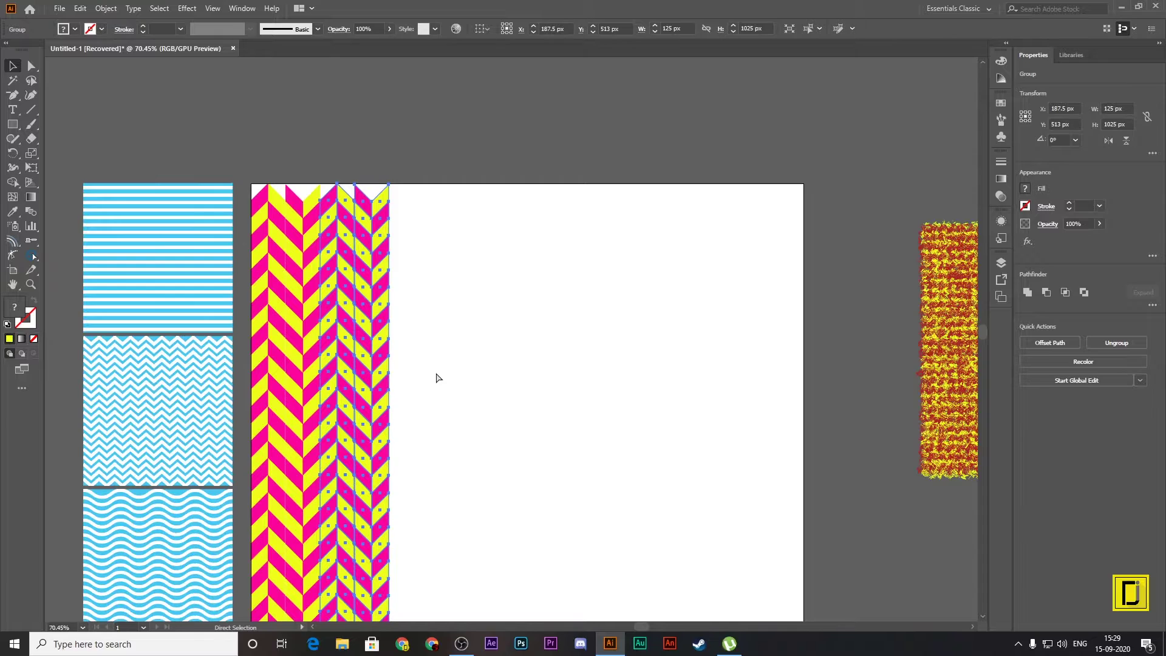
pyautogui.hotkey('ctrl', 'd')
pyautogui.hotkey('ctrl', 'd')
pyautogui.hotkey('ctrl', 'd')
pyautogui.hotkey('ctrl', 'd')
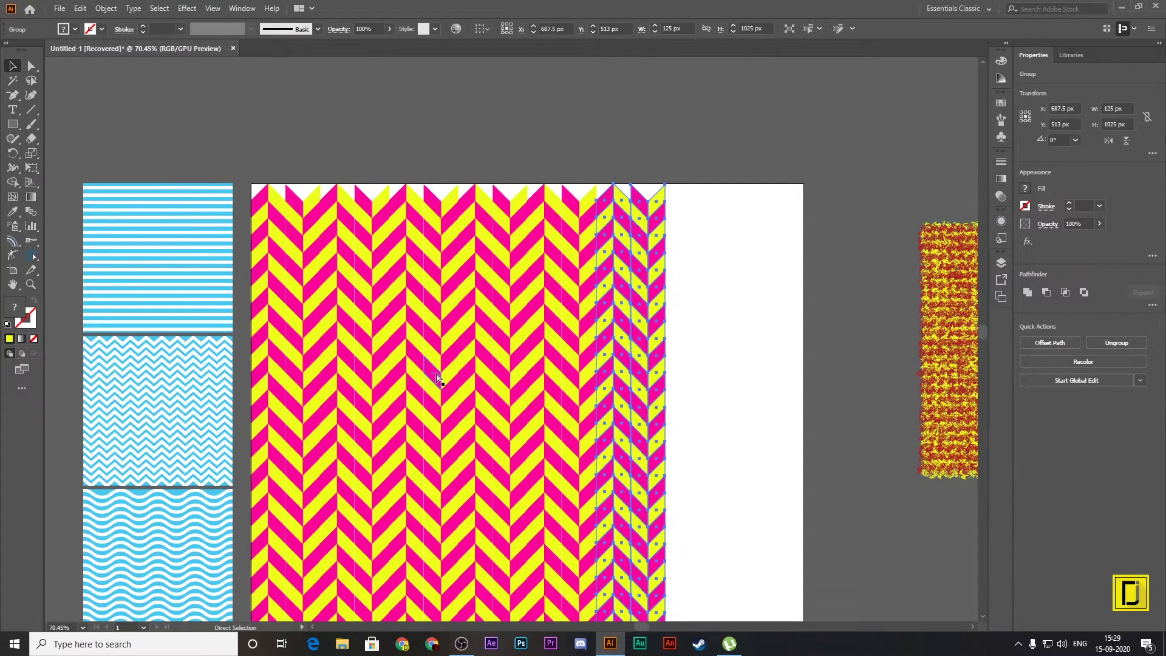
pyautogui.hotkey('ctrl', 'd')
pyautogui.hotkey('ctrl', 'd')
pyautogui.hotkey('ctrl', 'd')
pyautogui.hotkey('ctrl', 'd')
pyautogui.scroll(-3, 437, 380)
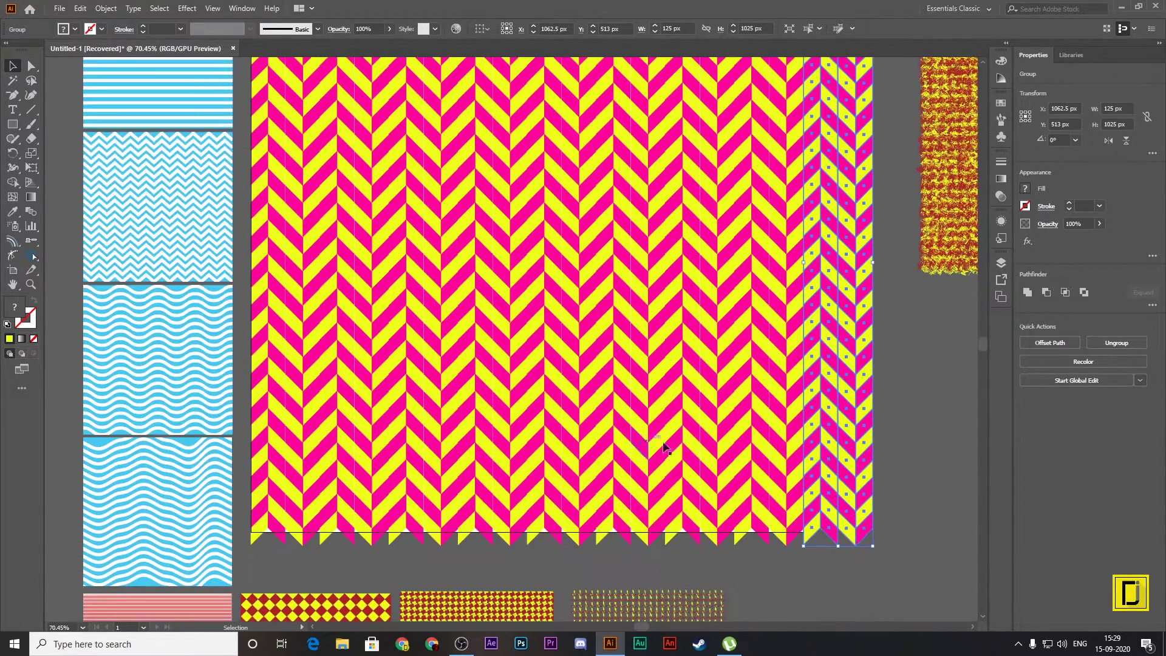
pyautogui.scroll(-3, 798, 534)
pyautogui.scroll(3, 311, 295)
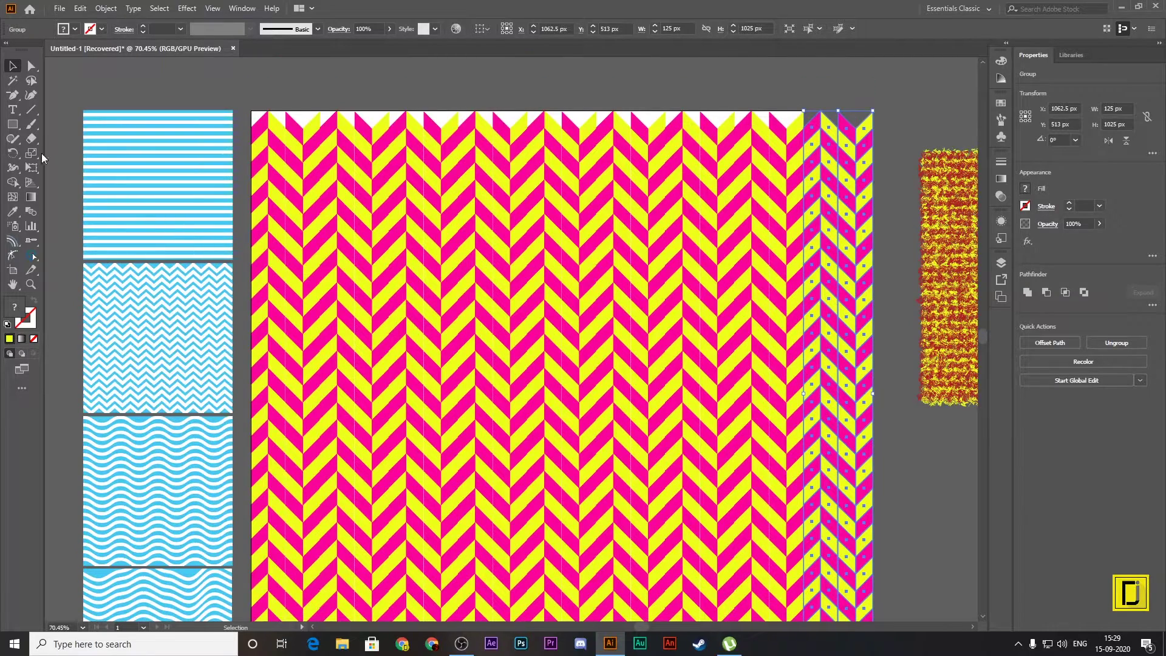
pyautogui.click(14, 125)
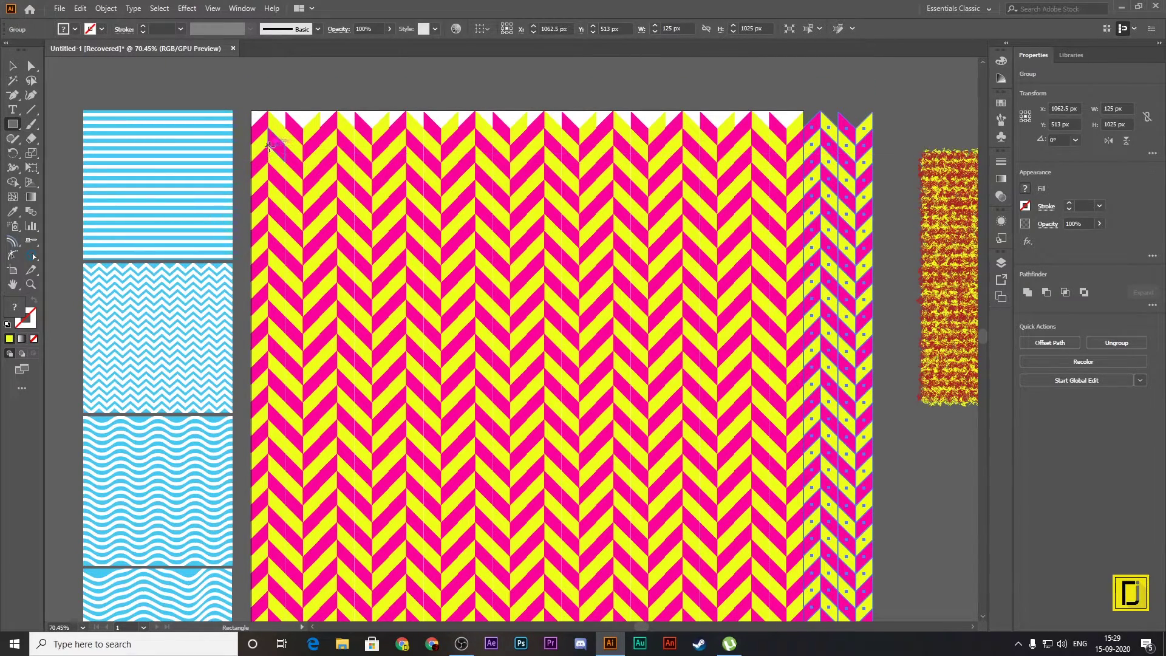
# Step: Draw a 690 px square over the herringbone and make a clipping mask with it
pyautogui.moveTo(269, 150)
pyautogui.mouseDown()
pyautogui.moveTo(629, 624)
pyautogui.moveTo(592, 408)
pyautogui.moveTo(539, 340)
pyautogui.mouseUp()
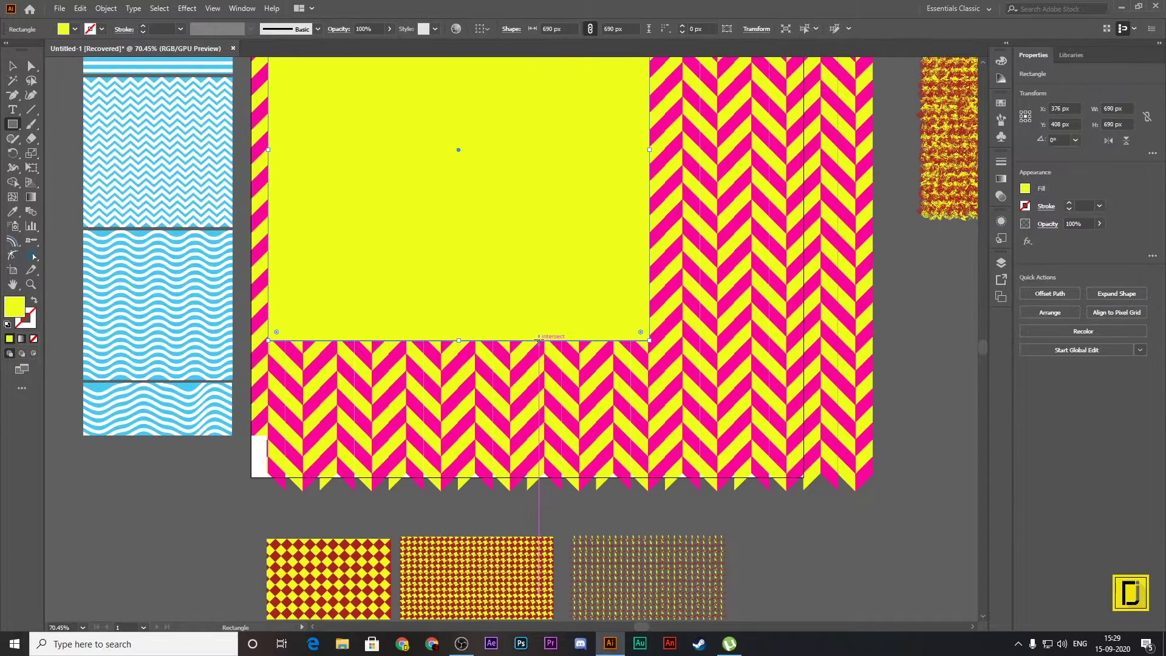
pyautogui.click(13, 66)
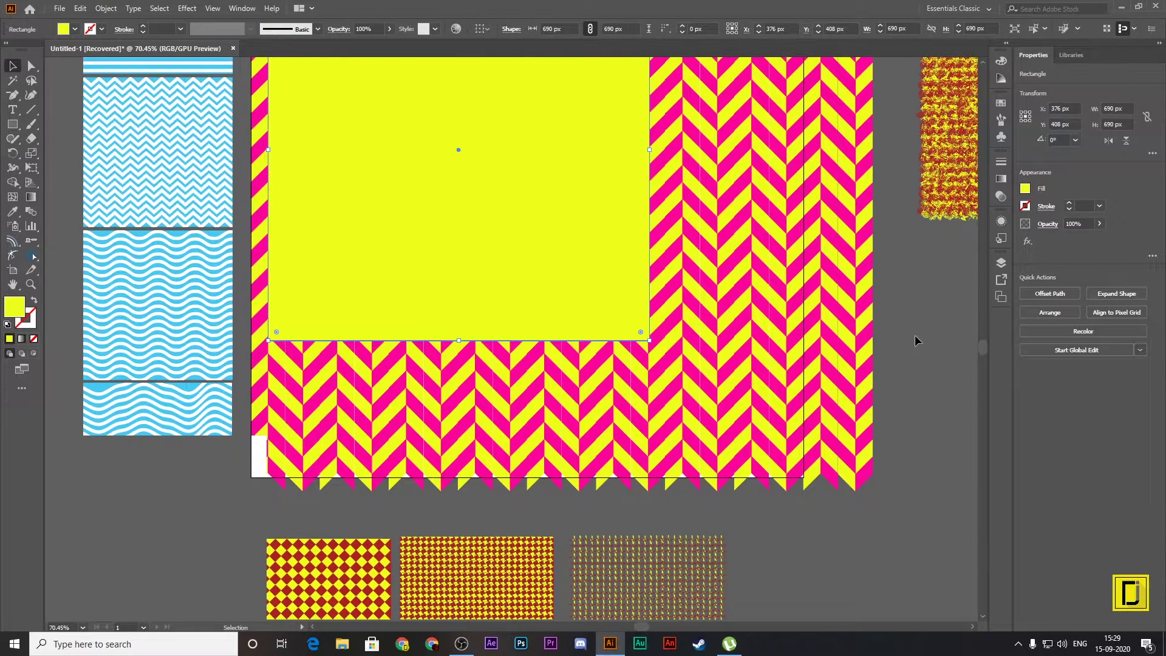
pyautogui.scroll(10, 301, 56)
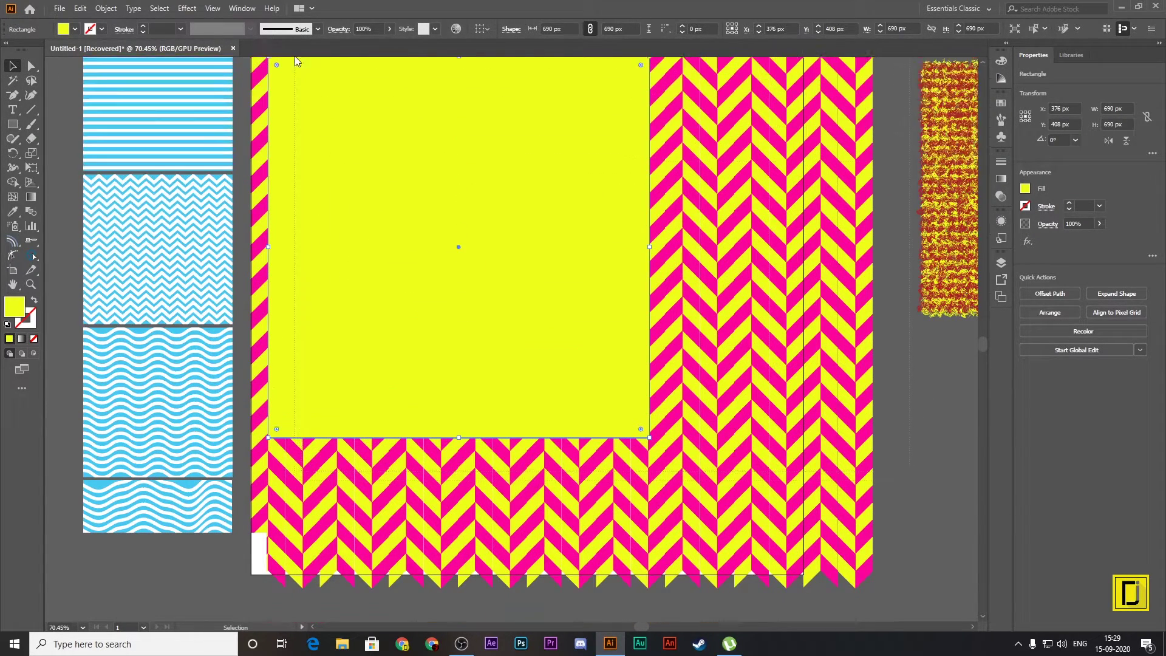
pyautogui.keyDown('shift'); pyautogui.click(274, 142); pyautogui.keyUp('shift')
pyautogui.rightClick(383, 141)
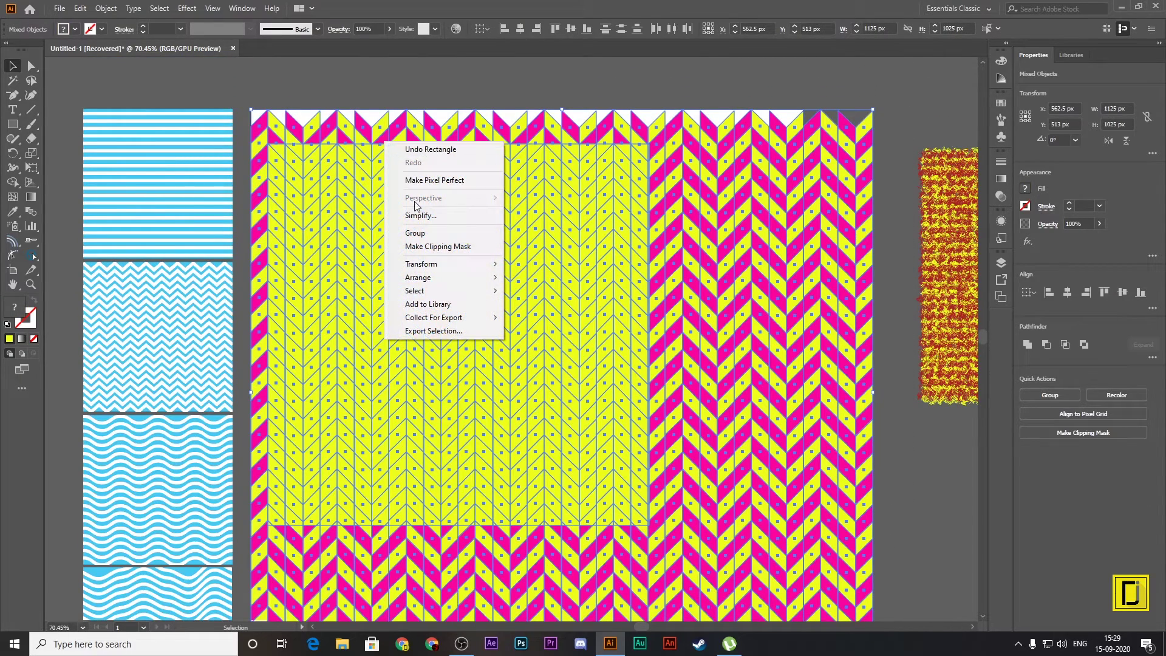
pyautogui.click(423, 247)
# Step: Scale the clipped herringbone tile to 256 px and place it in the bottom swatch row
pyautogui.scroll(-5, 593, 383)
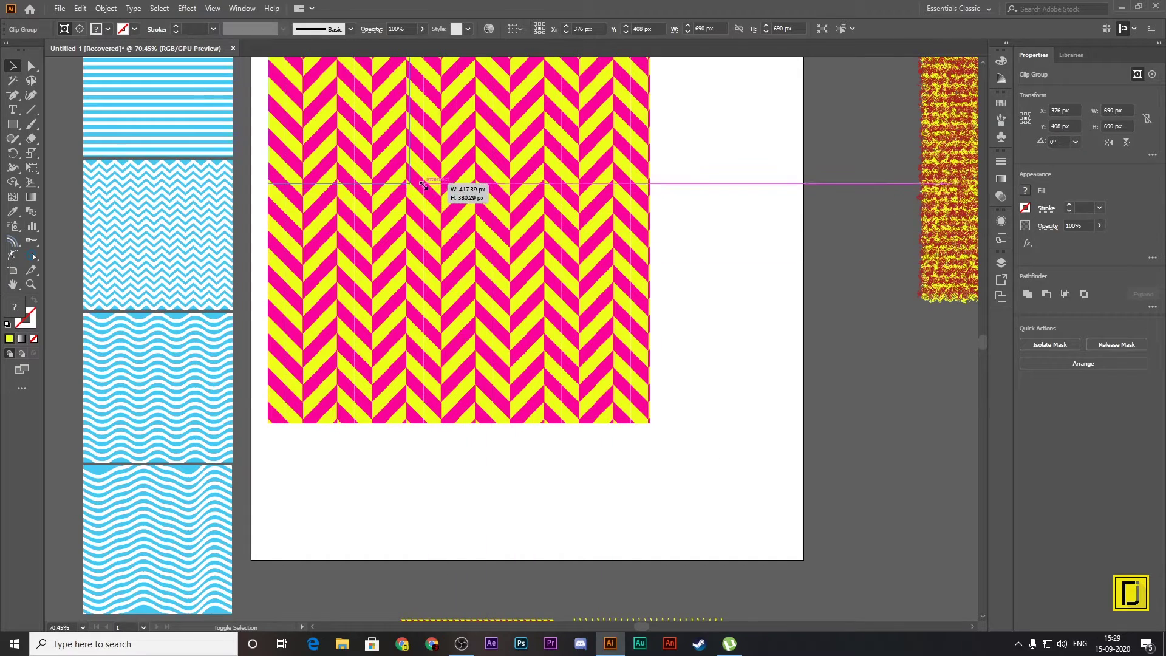
pyautogui.moveTo(648, 421); pyautogui.dragTo(377, 237)
pyautogui.scroll(-4, 458, 255)
pyautogui.moveTo(377, 100); pyautogui.dragTo(866, 585)
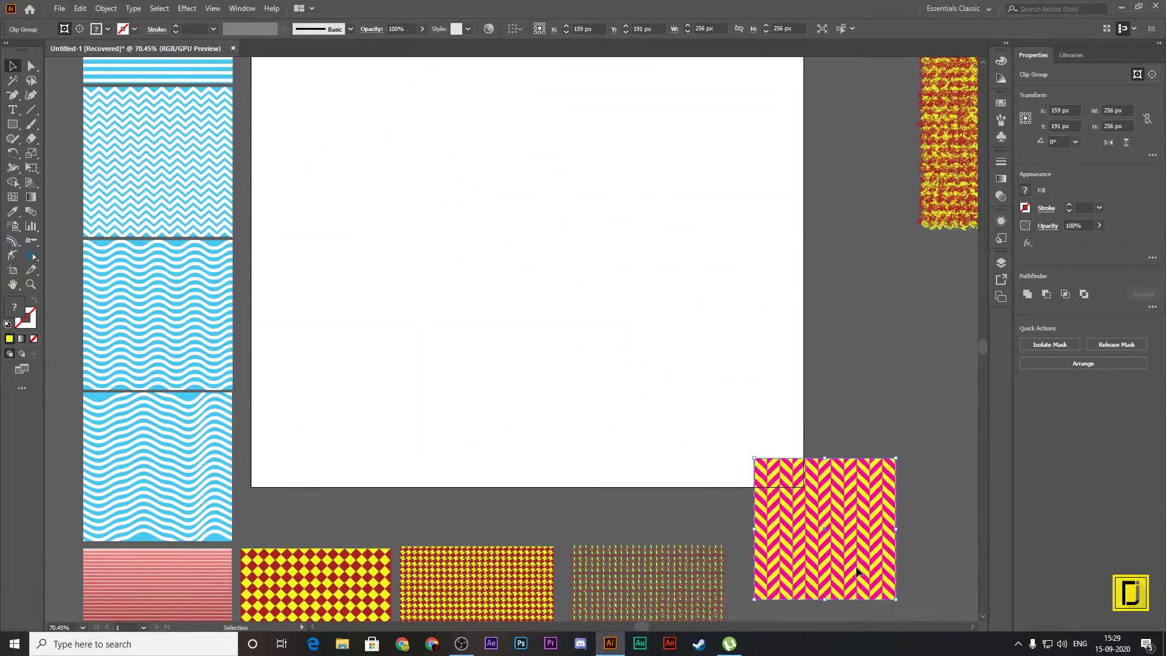
pyautogui.scroll(-3, 849, 547)
pyautogui.moveTo(830, 504); pyautogui.dragTo(814, 571)
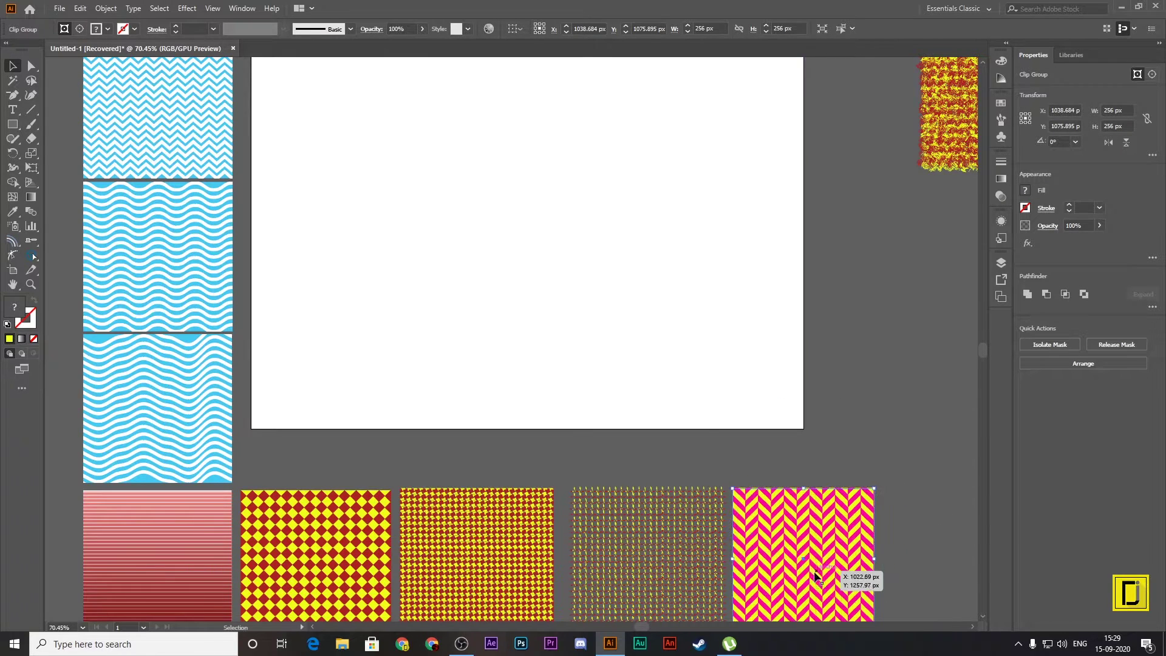
pyautogui.click(682, 402)
pyautogui.scroll(3, 698, 437)
pyautogui.scroll(3, 698, 442)
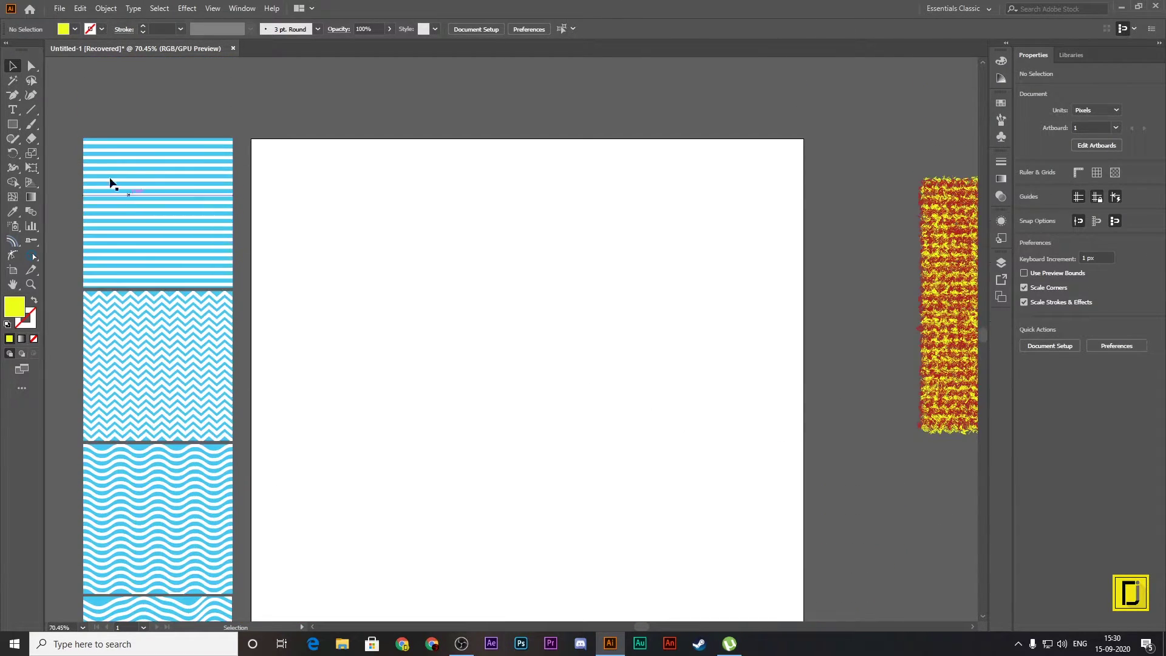
# Step: Draw a 127 px square and fill the lower square blue
pyautogui.click(12, 126)
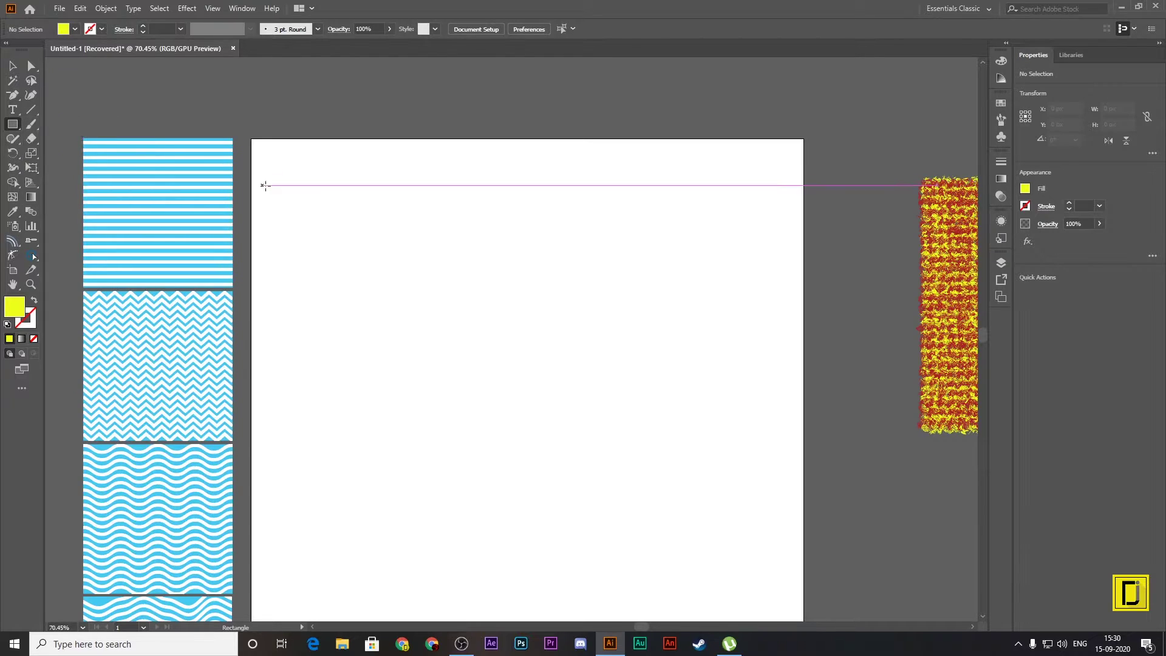
pyautogui.moveTo(283, 173)
pyautogui.mouseDown()
pyautogui.moveTo(336, 243)
pyautogui.moveTo(337, 301)
pyautogui.mouseUp()
pyautogui.click(12, 65)
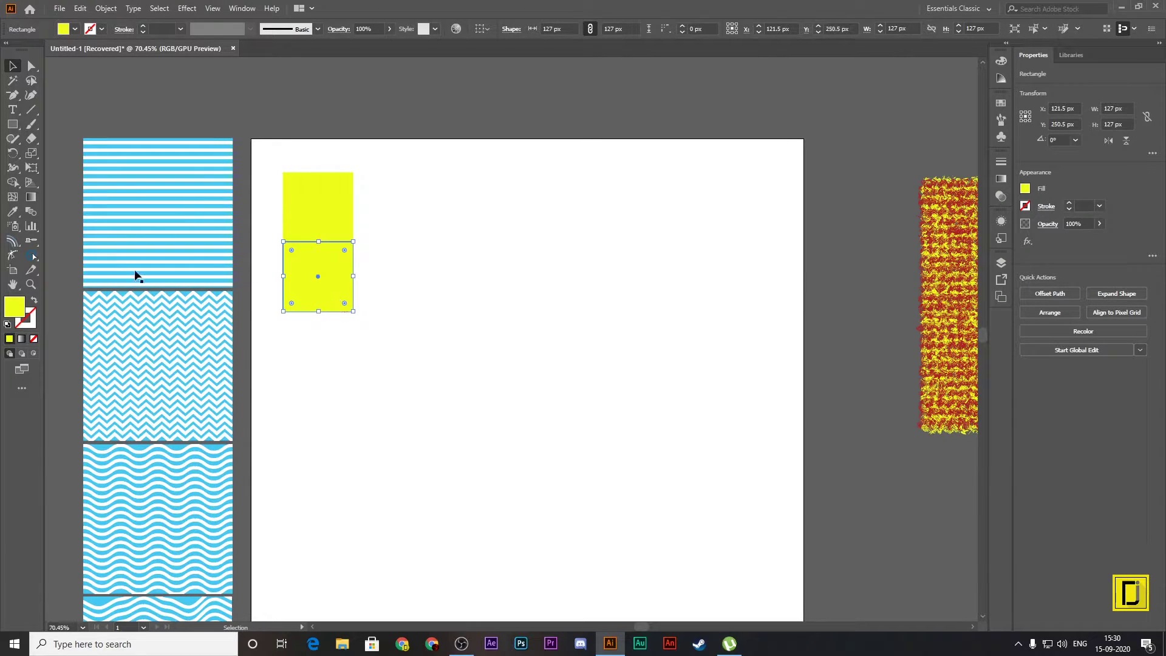
pyautogui.doubleClick(21, 310)
pyautogui.click(592, 203)
pyautogui.click(591, 253)
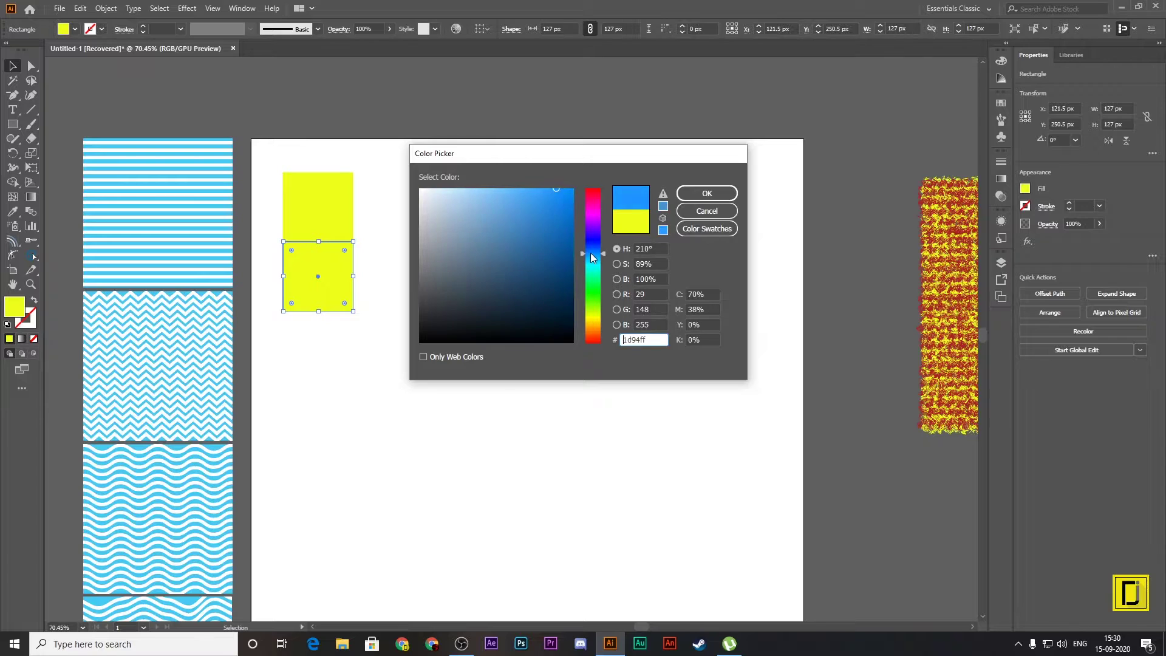
pyautogui.click(707, 193)
pyautogui.click(364, 213)
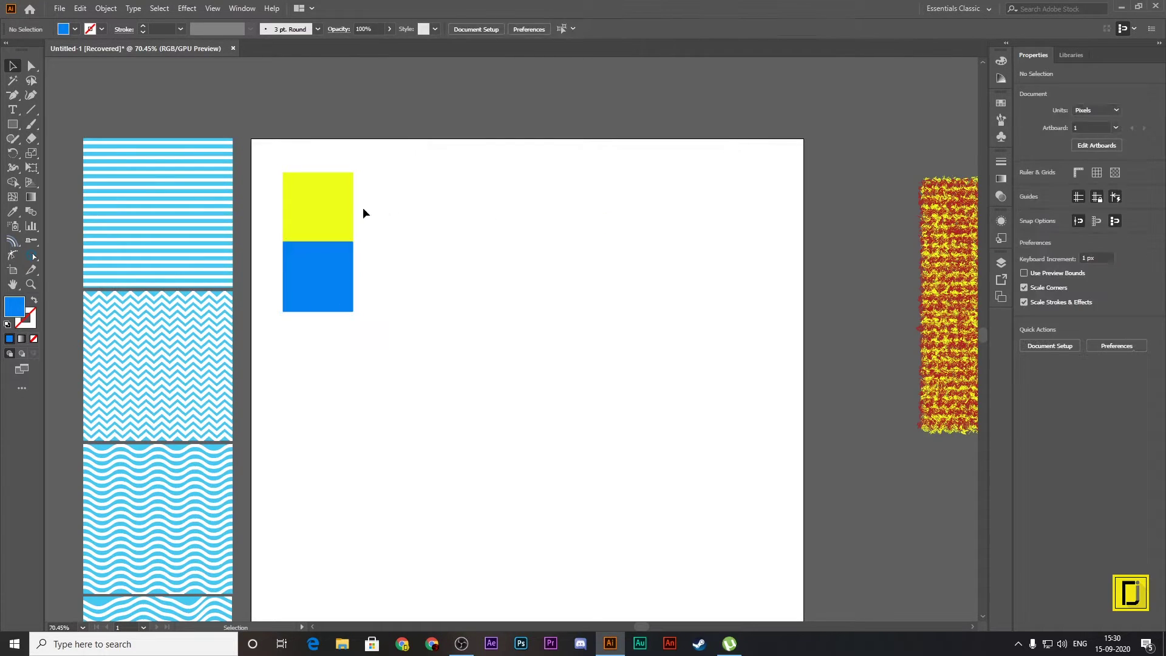
# Step: Recolour the upper yellow square to a very dark purple
pyautogui.click(338, 210)
pyautogui.doubleClick(17, 305)
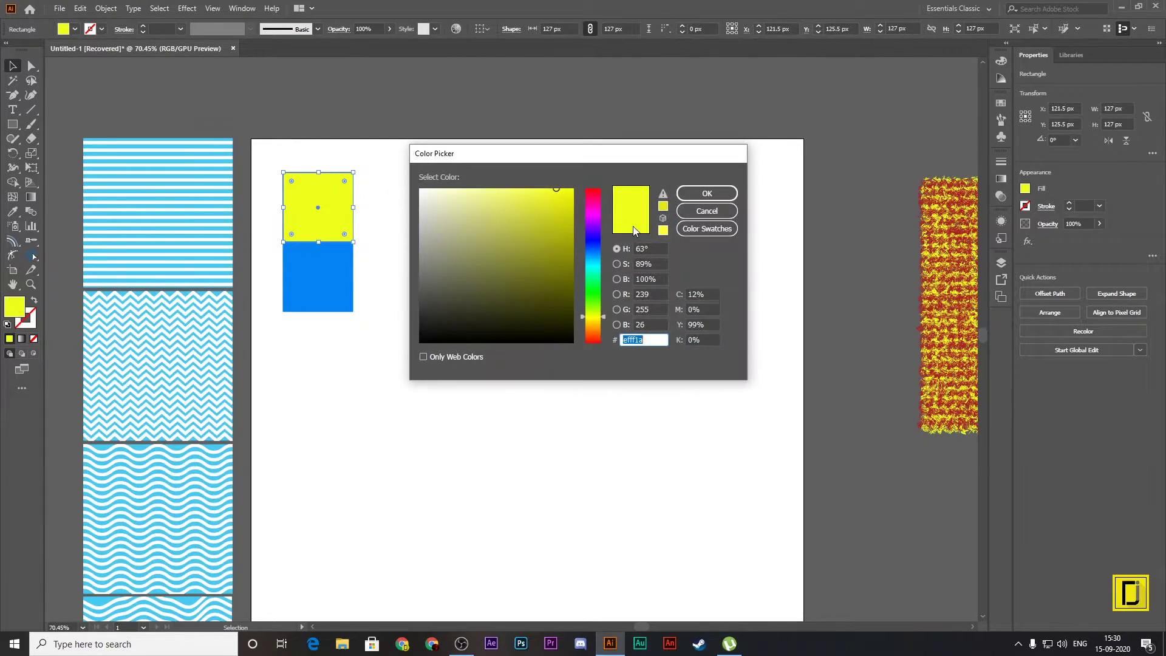
pyautogui.moveTo(596, 216)
pyautogui.mouseDown()
pyautogui.moveTo(595, 243)
pyautogui.moveTo(595, 218)
pyautogui.mouseUp()
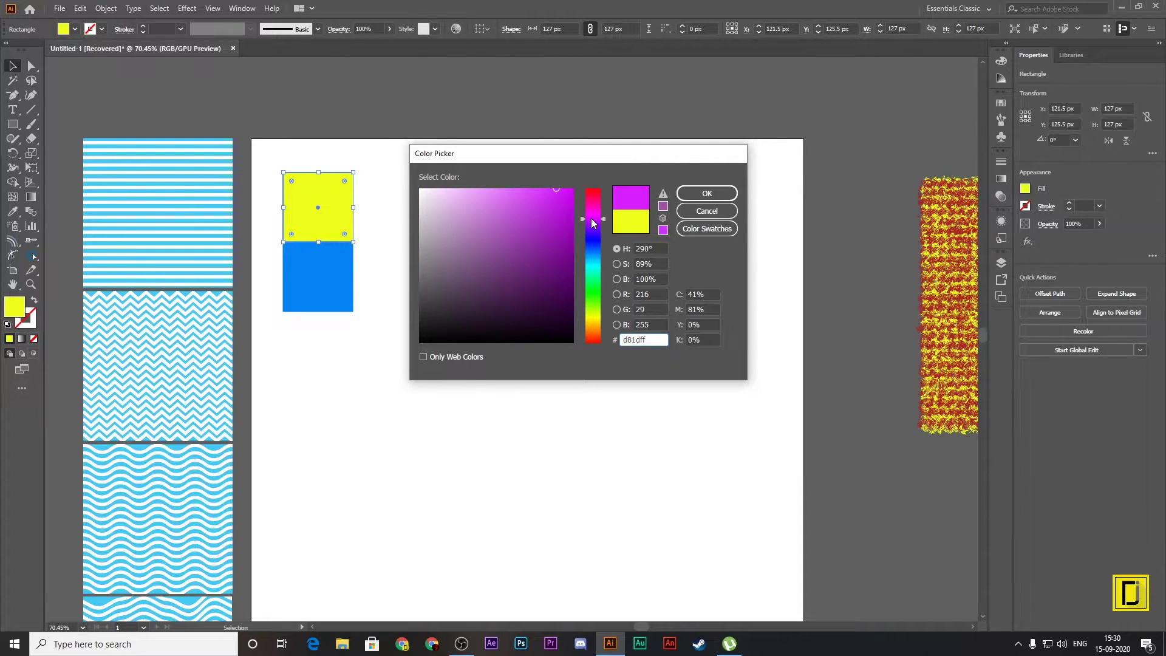
pyautogui.click(707, 193)
pyautogui.click(672, 217)
pyautogui.hotkey('ctrl', 'z')
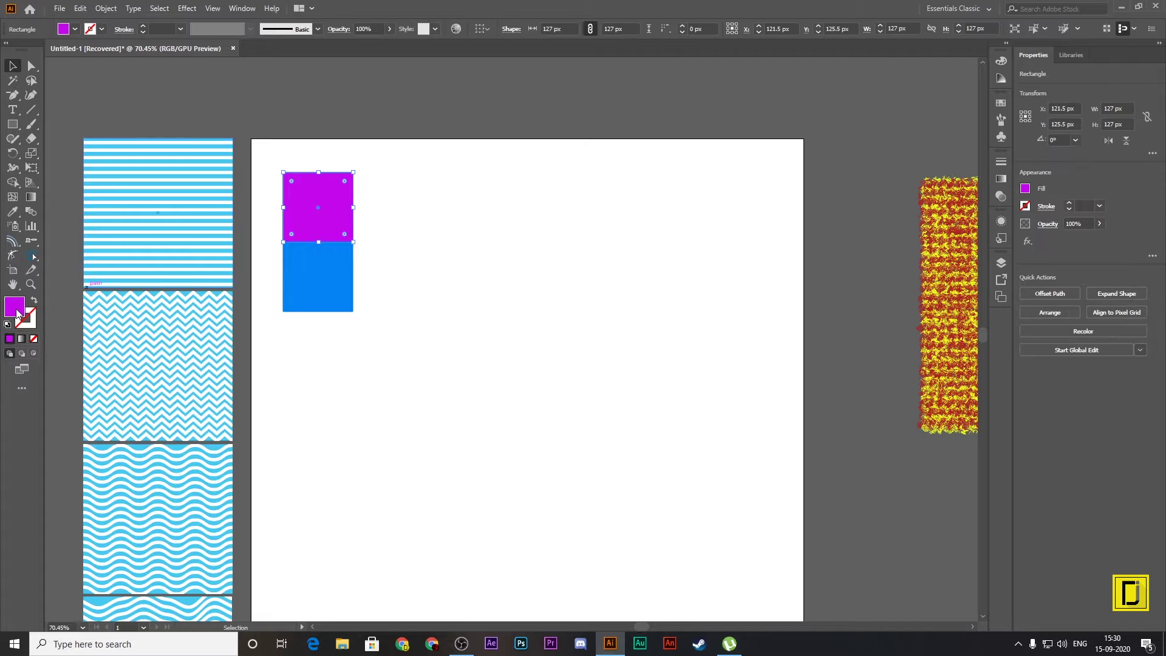
pyautogui.doubleClick(15, 306)
pyautogui.click(549, 320)
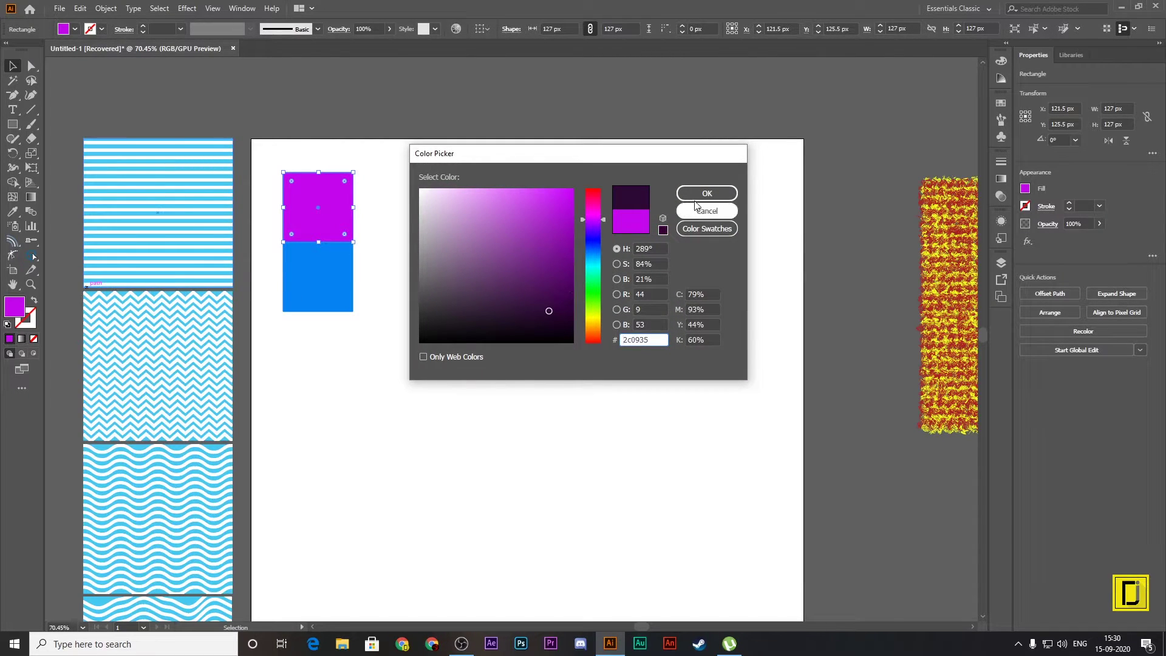
pyautogui.click(706, 193)
pyautogui.click(433, 289)
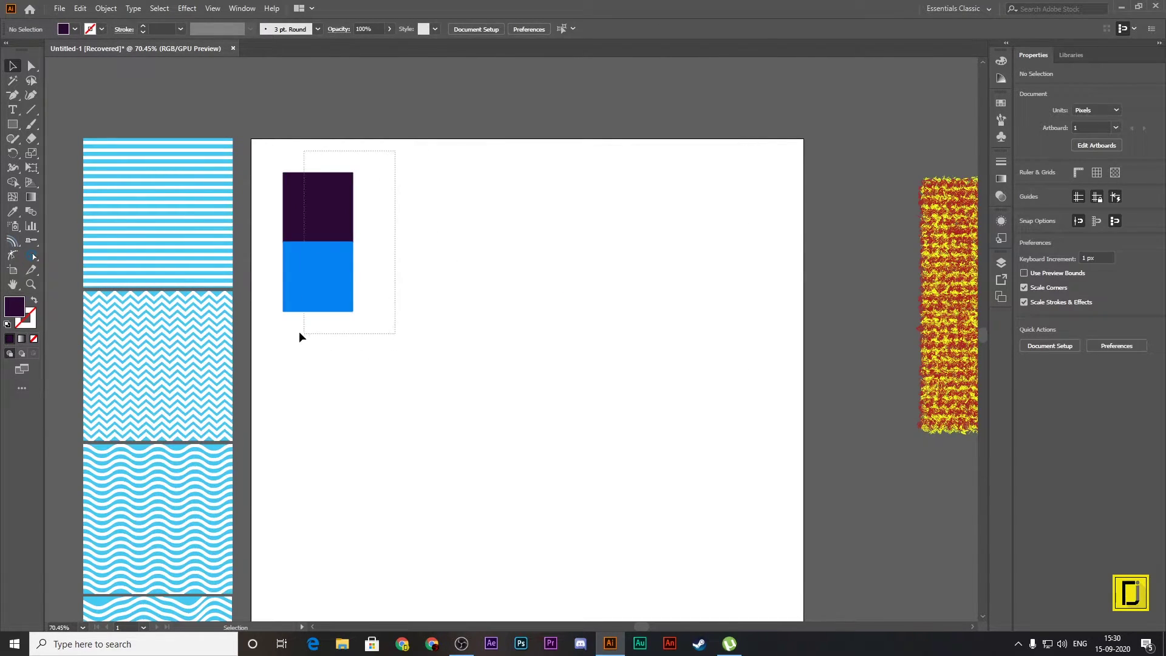
# Step: Change the lower blue square's fill to lime green (a1f400)
pyautogui.moveTo(394, 151); pyautogui.dragTo(299, 333)
pyautogui.click(310, 273)
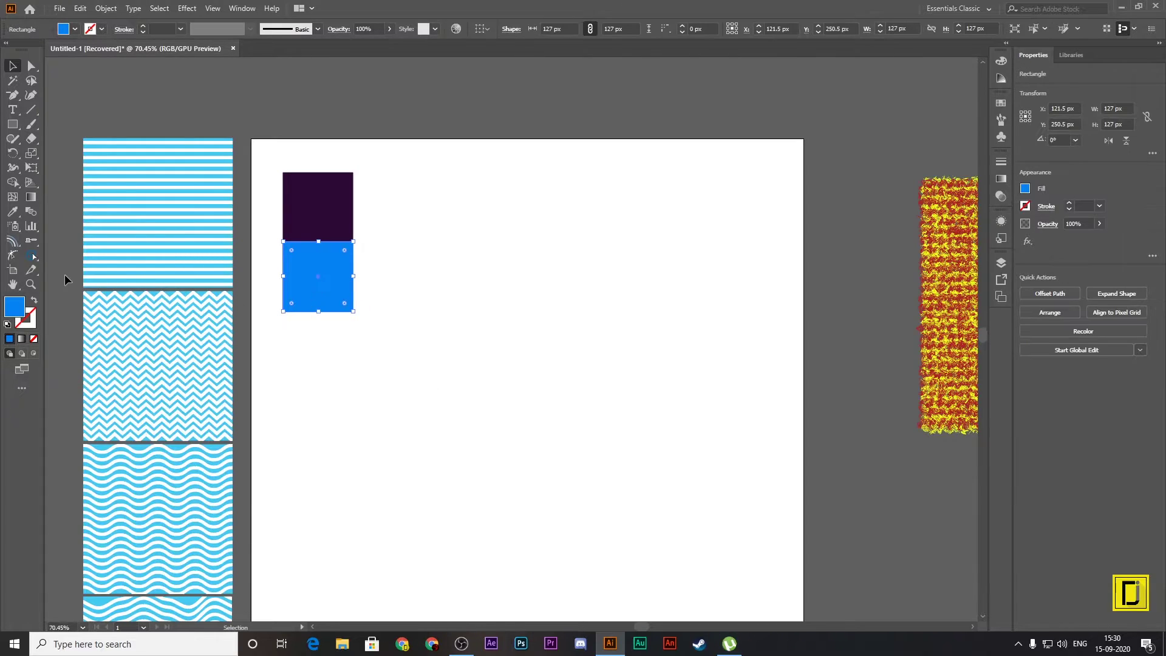
pyautogui.doubleClick(17, 313)
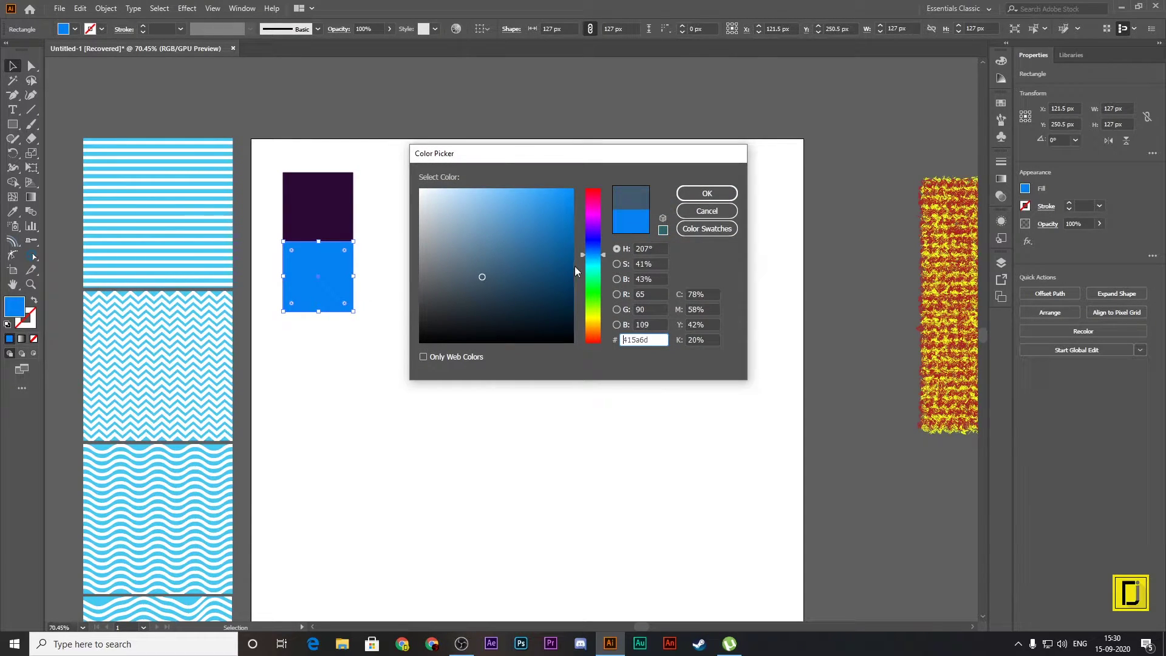
pyautogui.click(603, 275)
pyautogui.click(557, 232)
pyautogui.click(556, 199)
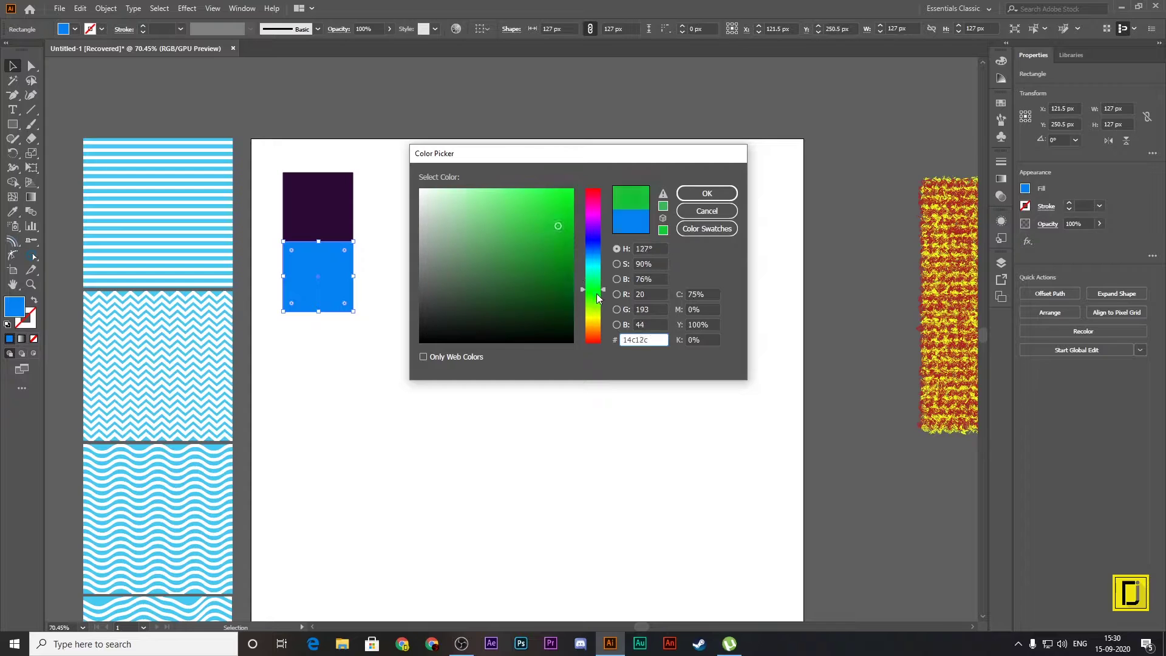
pyautogui.click(595, 308)
pyautogui.click(565, 194)
pyautogui.moveTo(565, 194); pyautogui.dragTo(573, 192)
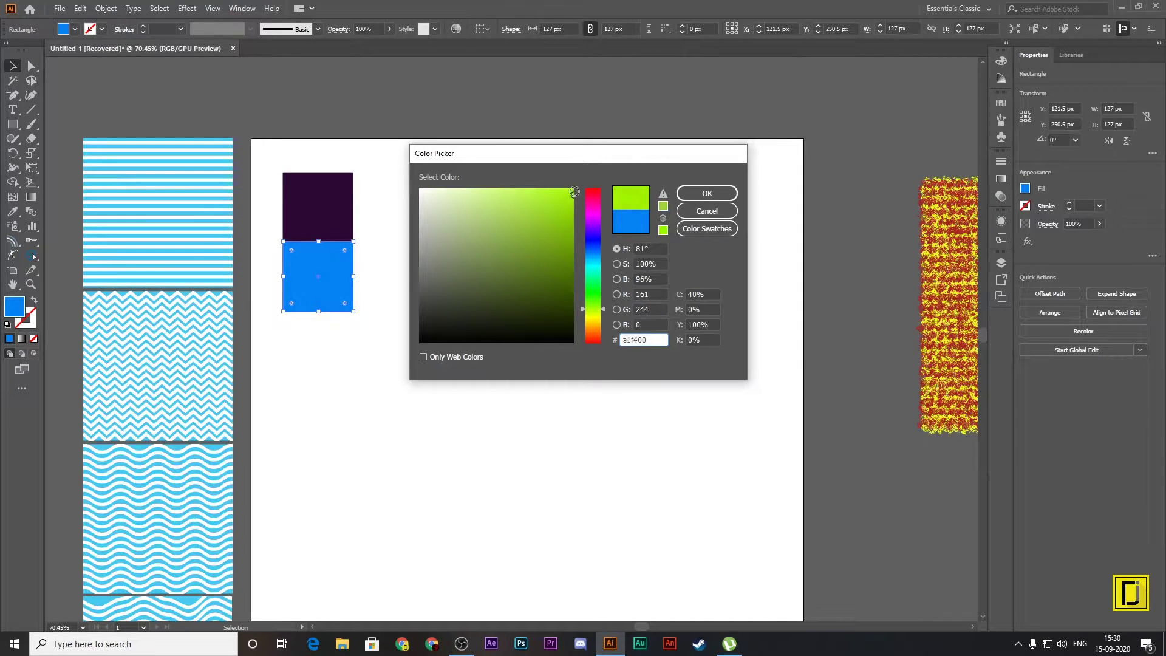
pyautogui.click(705, 194)
# Step: Move both squares to the artboard's top-left corner and nudge the lime square up 1 px
pyautogui.moveTo(406, 154)
pyautogui.mouseDown()
pyautogui.moveTo(315, 345)
pyautogui.moveTo(276, 343)
pyautogui.mouseUp()
pyautogui.moveTo(314, 278); pyautogui.dragTo(280, 243)
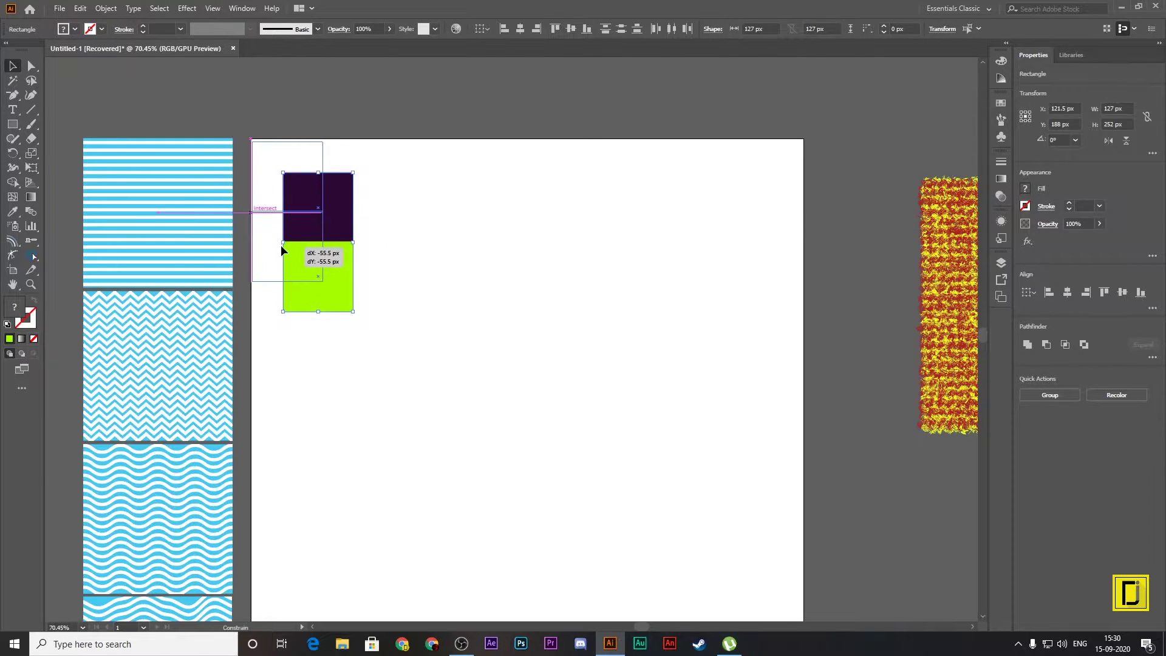
pyautogui.click(305, 258)
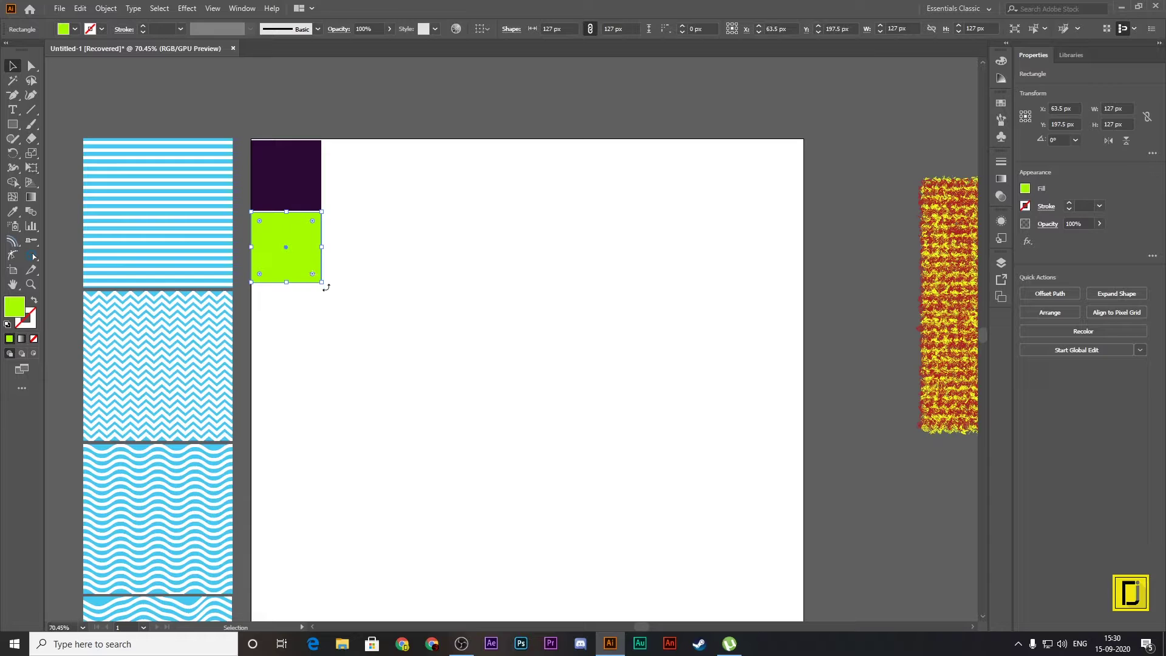
pyautogui.press('Up')
# Step: Place a 180°-rotated copy of the purple-and-lime pair beside the originals as a 2×2 block
pyautogui.click(384, 336)
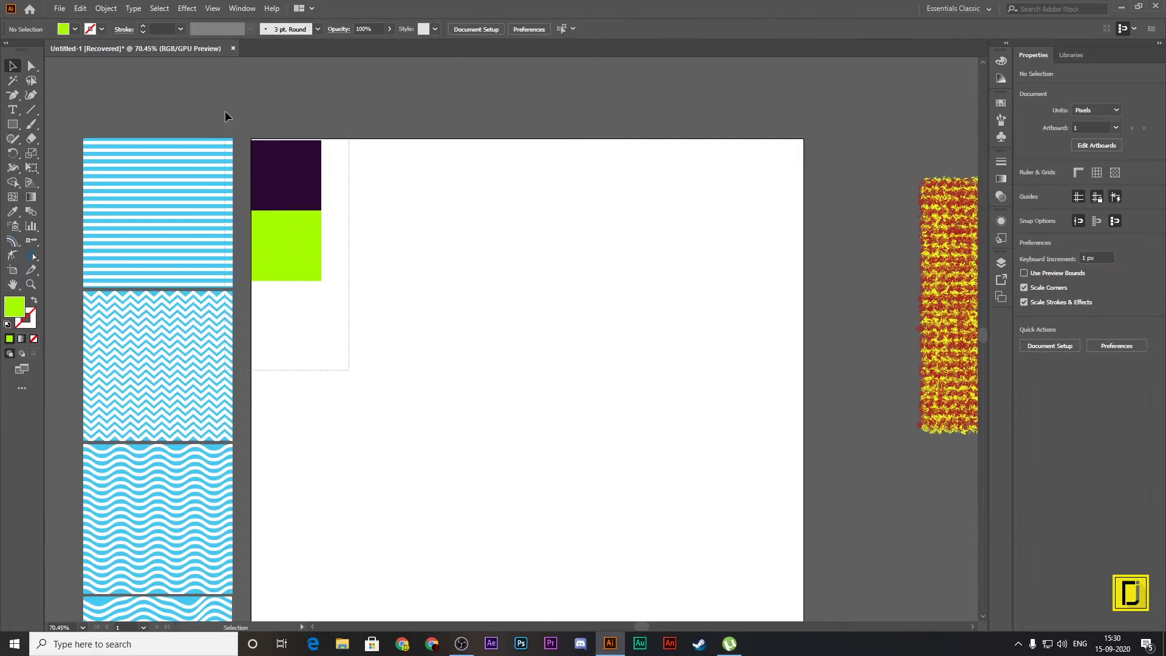
pyautogui.click(278, 188)
pyautogui.click(367, 220)
pyautogui.moveTo(339, 158); pyautogui.dragTo(287, 350)
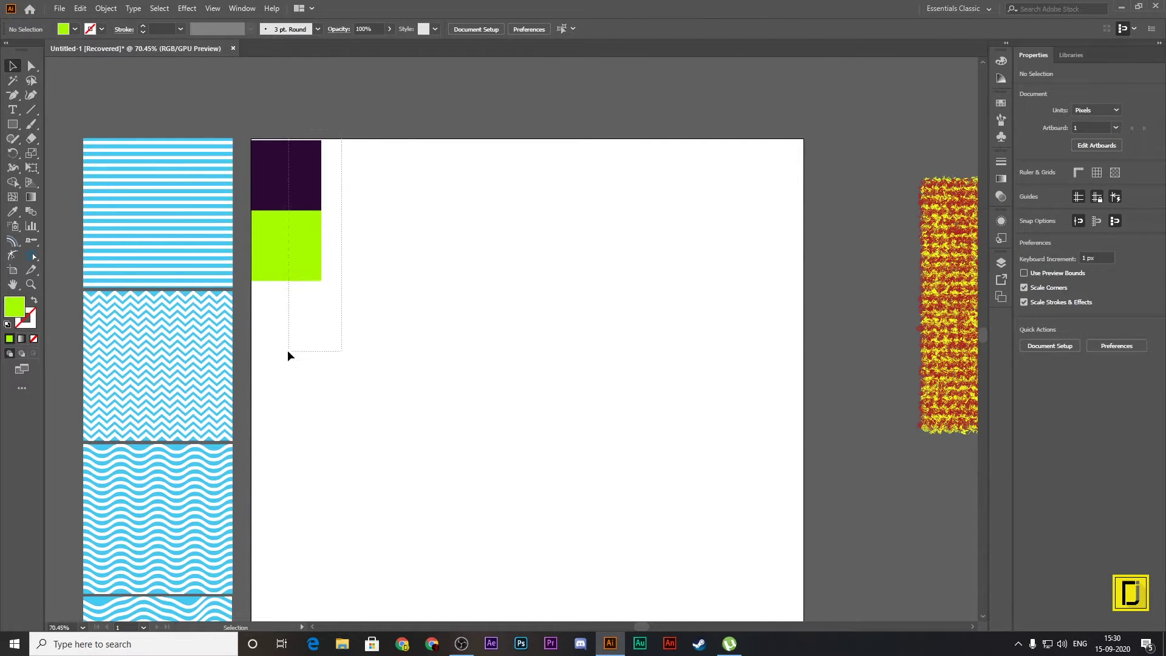
pyautogui.moveTo(298, 246); pyautogui.dragTo(295, 246)
pyautogui.click(359, 297)
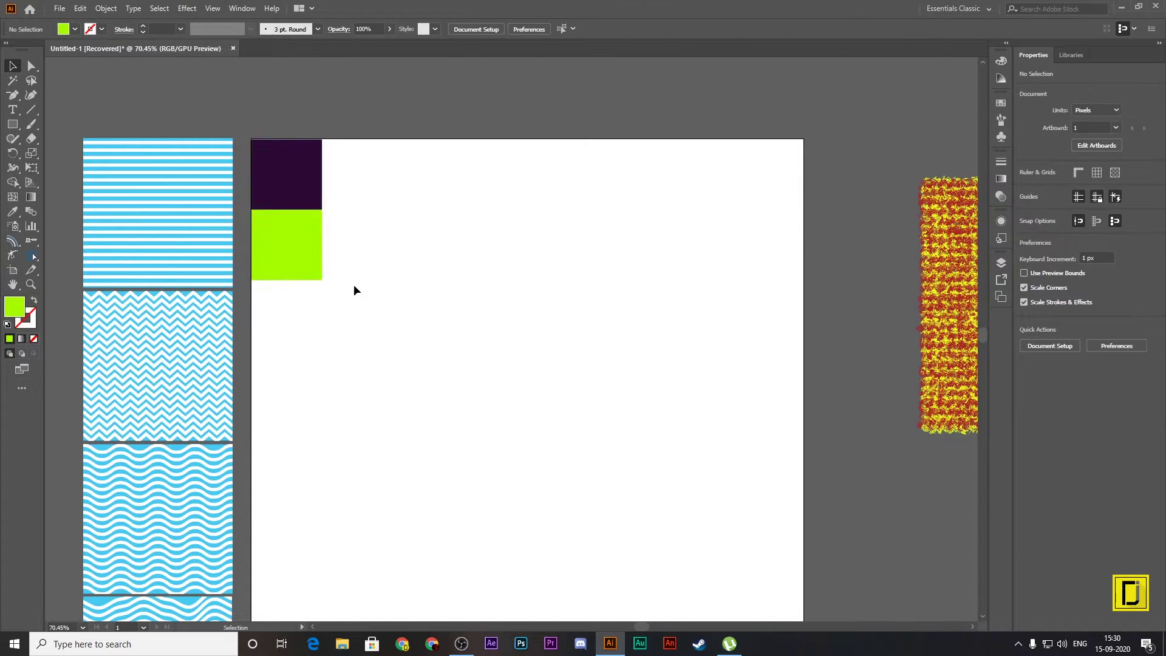
pyautogui.moveTo(363, 332); pyautogui.dragTo(285, 163)
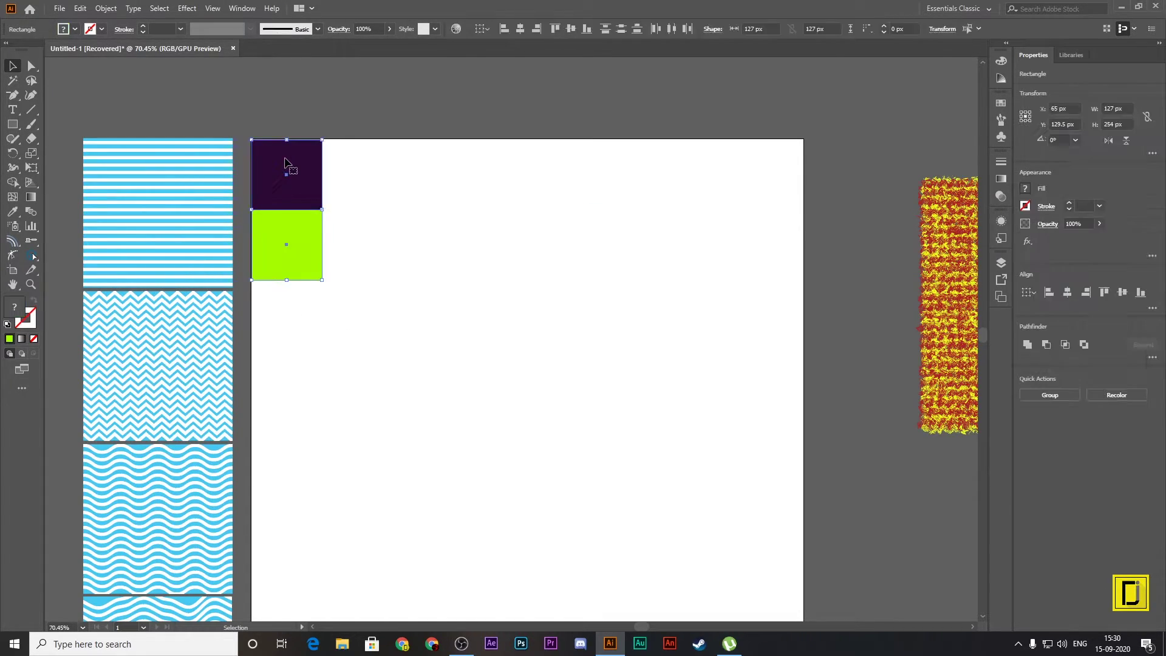
pyautogui.click(377, 281)
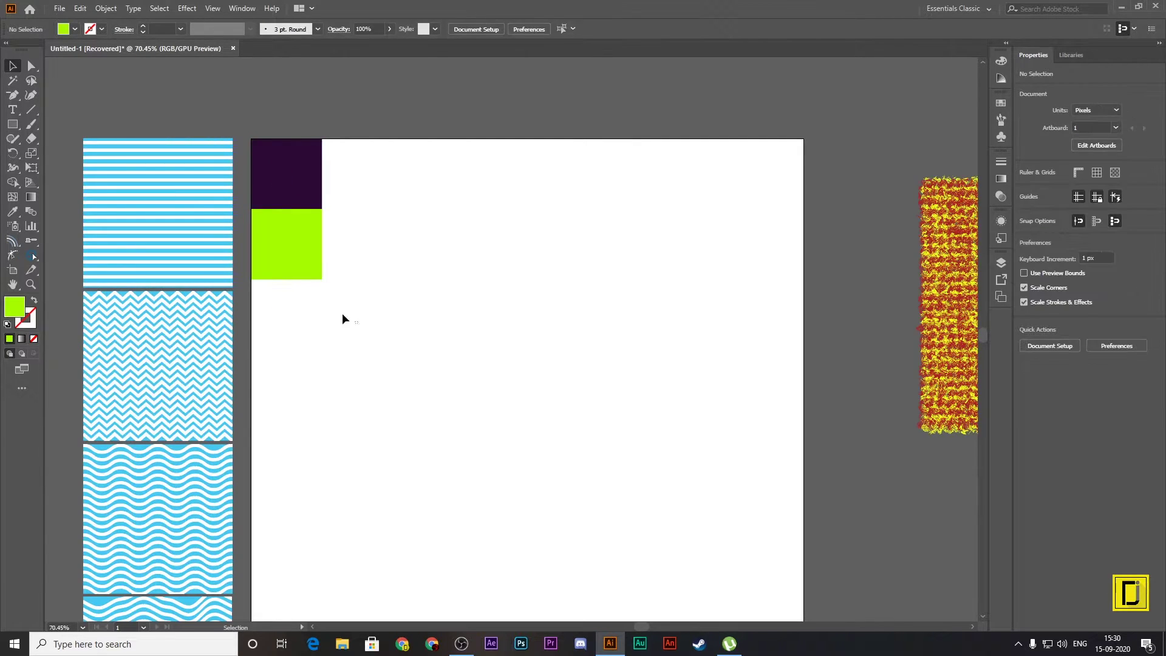
pyautogui.moveTo(358, 316)
pyautogui.mouseDown()
pyautogui.moveTo(281, 137)
pyautogui.moveTo(356, 221)
pyautogui.moveTo(333, 425)
pyautogui.mouseUp()
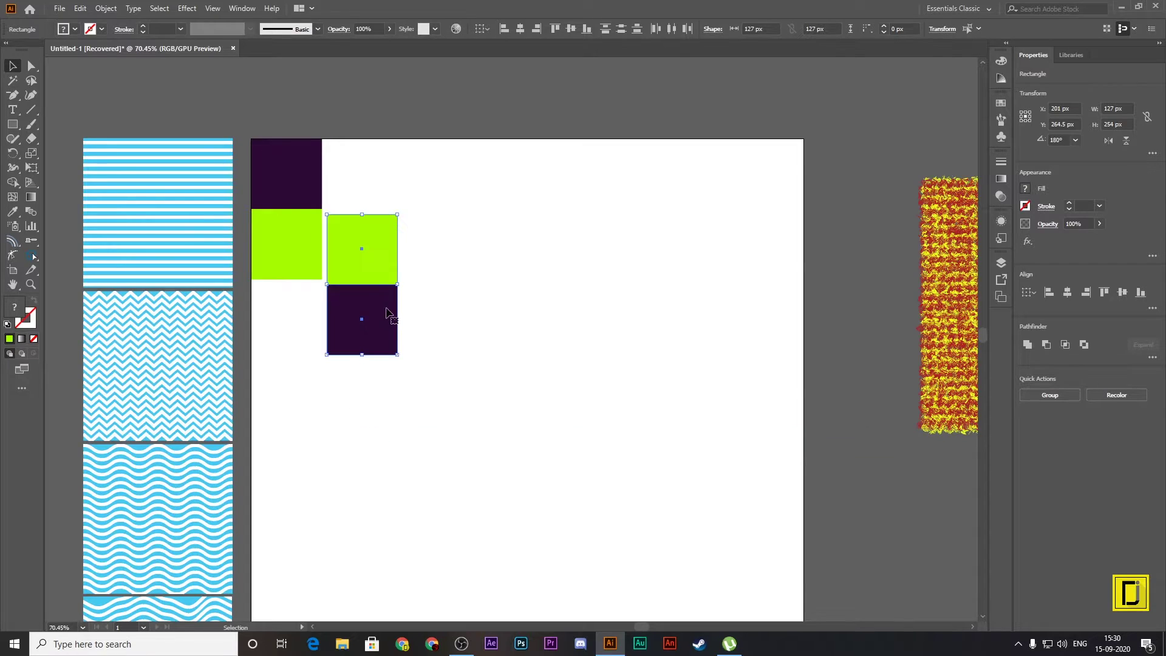
pyautogui.moveTo(387, 313); pyautogui.dragTo(381, 231)
pyautogui.moveTo(466, 342); pyautogui.dragTo(249, 125)
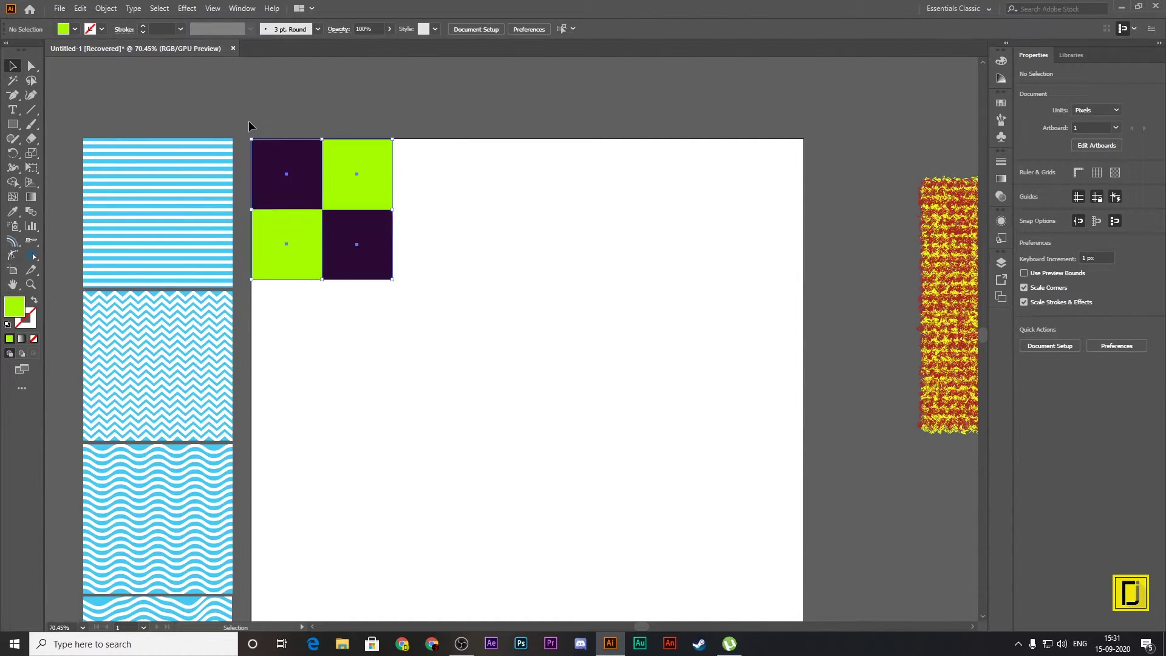
pyautogui.click(35, 68)
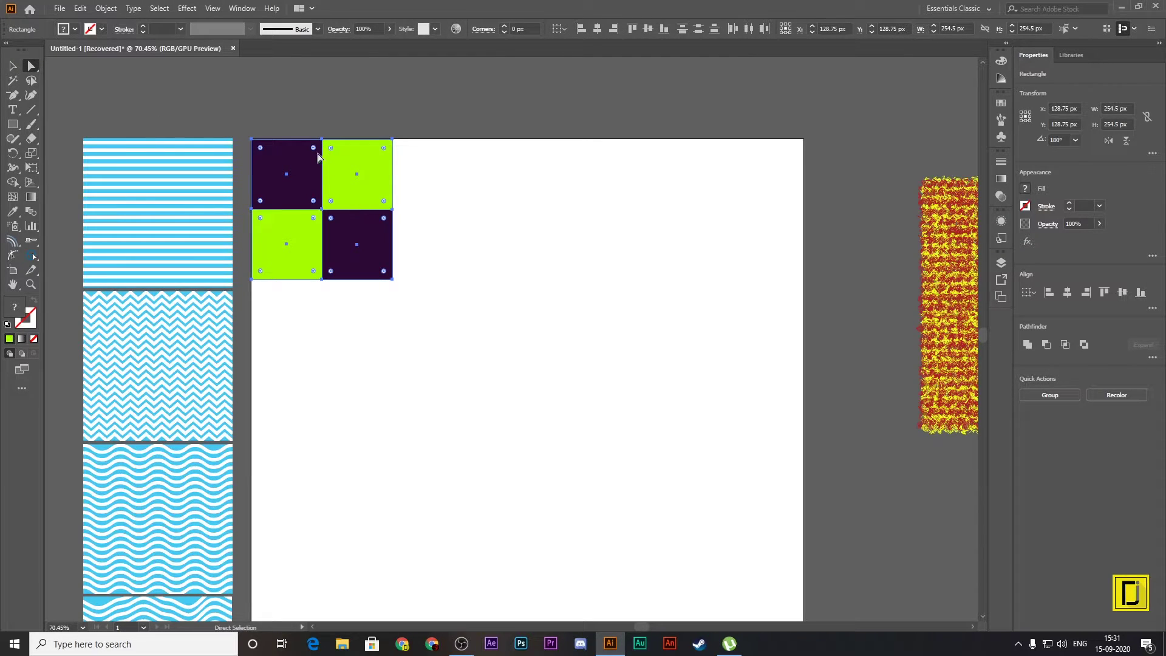
# Step: Try rounding the four squares' corners, then undo the rounding
pyautogui.moveTo(314, 148); pyautogui.dragTo(317, 229)
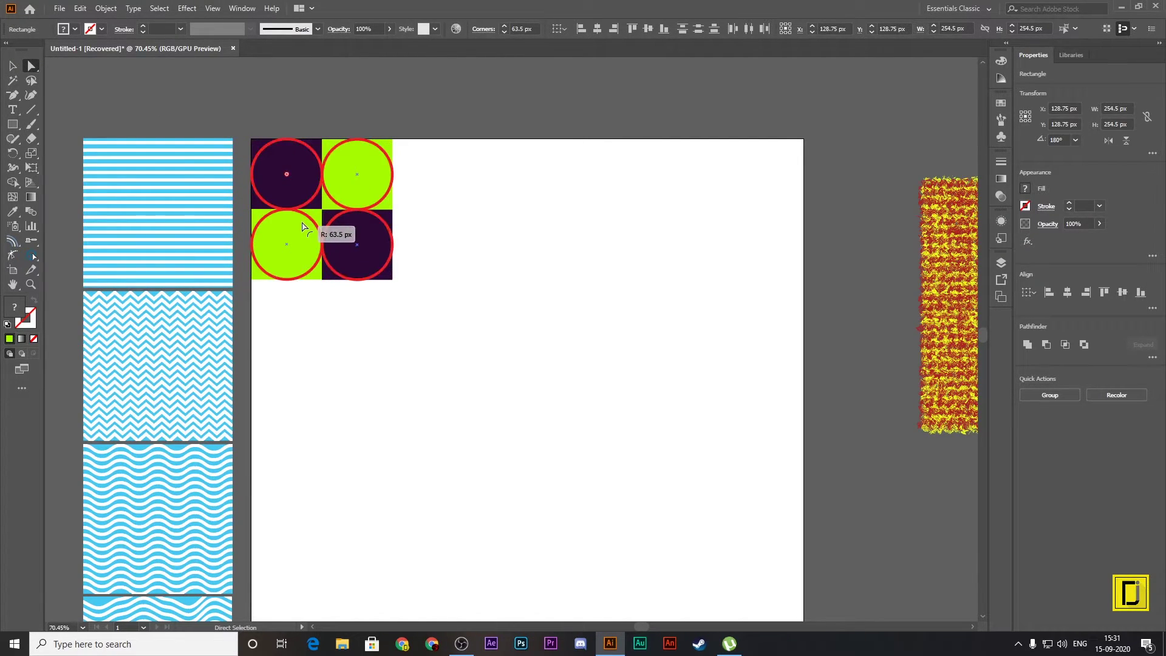
pyautogui.press('v')
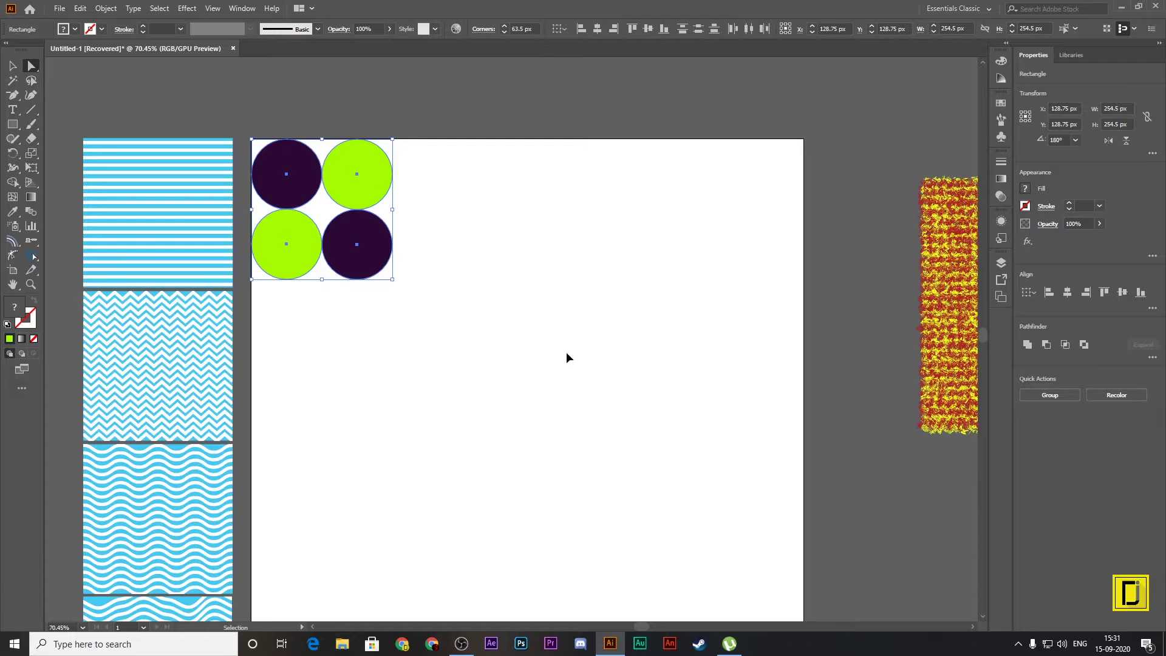
pyautogui.press('a')
pyautogui.hotkey('ctrl', 'z')
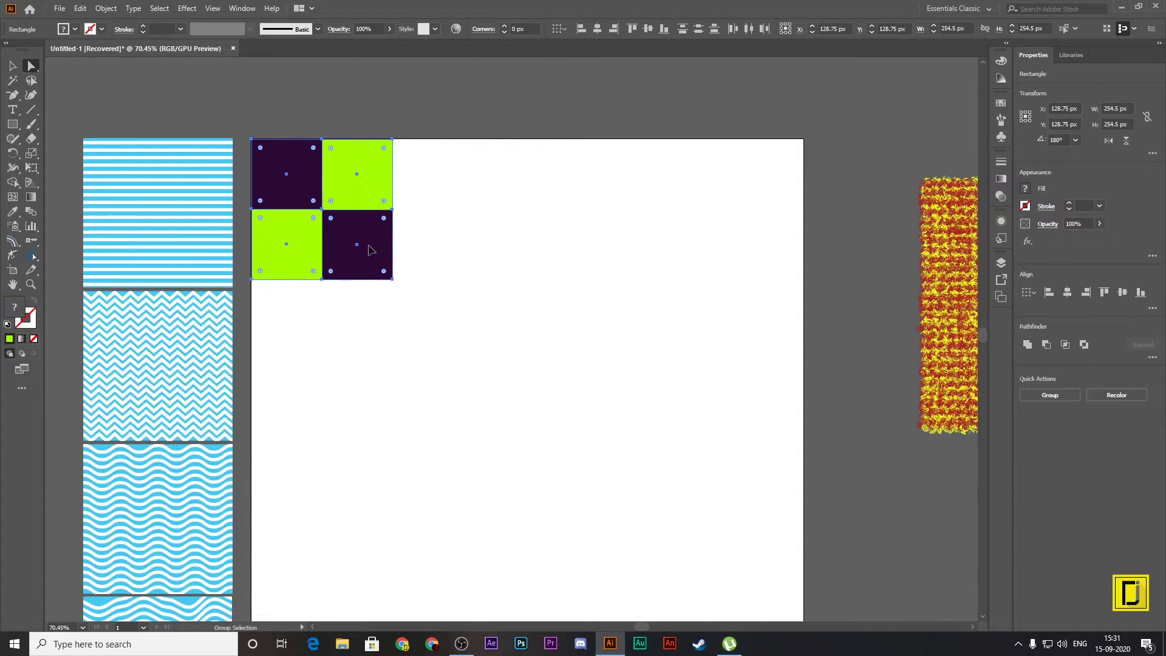
# Step: Duplicate the 2×2 block rightward with Ctrl+D and scale the strip to the artboard's right edge
pyautogui.moveTo(371, 250); pyautogui.dragTo(512, 250)
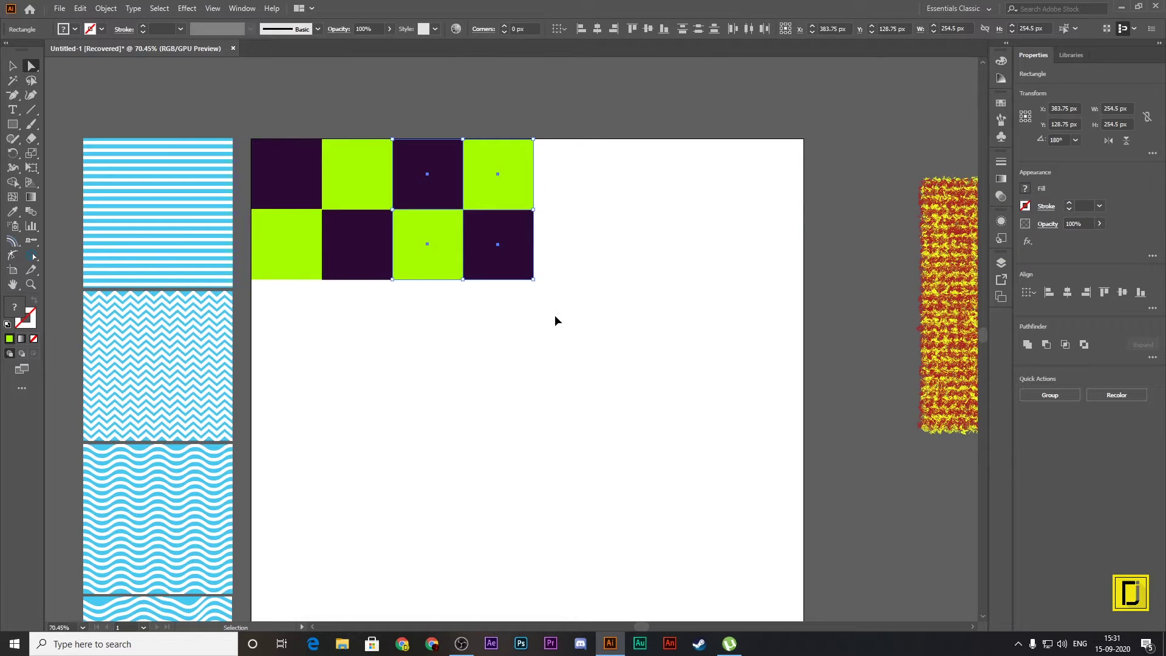
pyautogui.hotkey('ctrl', 'd')
pyautogui.hotkey('ctrl', 'd')
pyautogui.moveTo(810, 366)
pyautogui.mouseDown()
pyautogui.moveTo(526, 214)
pyautogui.moveTo(304, 115)
pyautogui.moveTo(246, 106)
pyautogui.mouseUp()
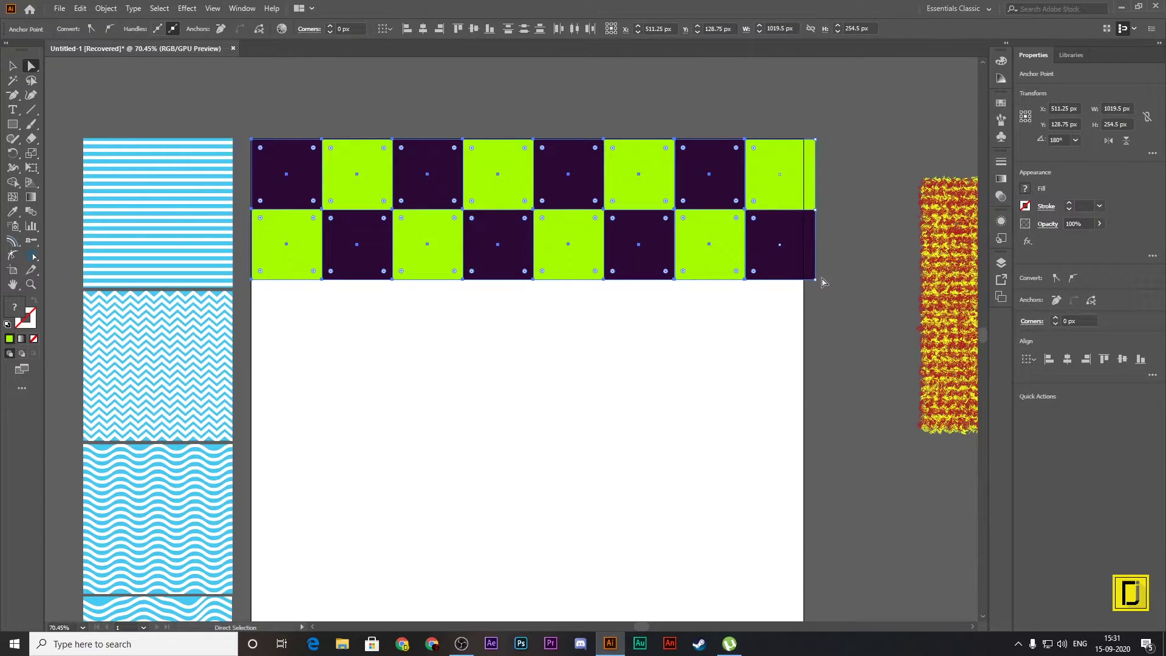
pyautogui.press('v')
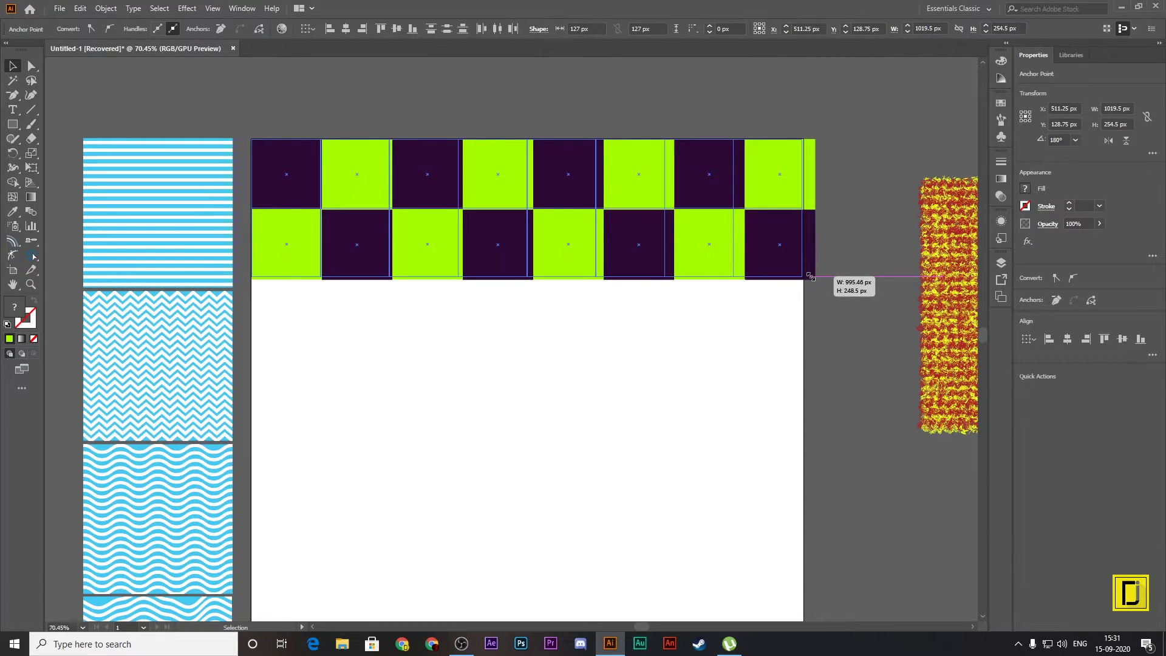
pyautogui.moveTo(817, 277); pyautogui.dragTo(803, 277)
pyautogui.click(832, 341)
pyautogui.click(791, 273)
pyautogui.moveTo(831, 325); pyautogui.dragTo(250, 107)
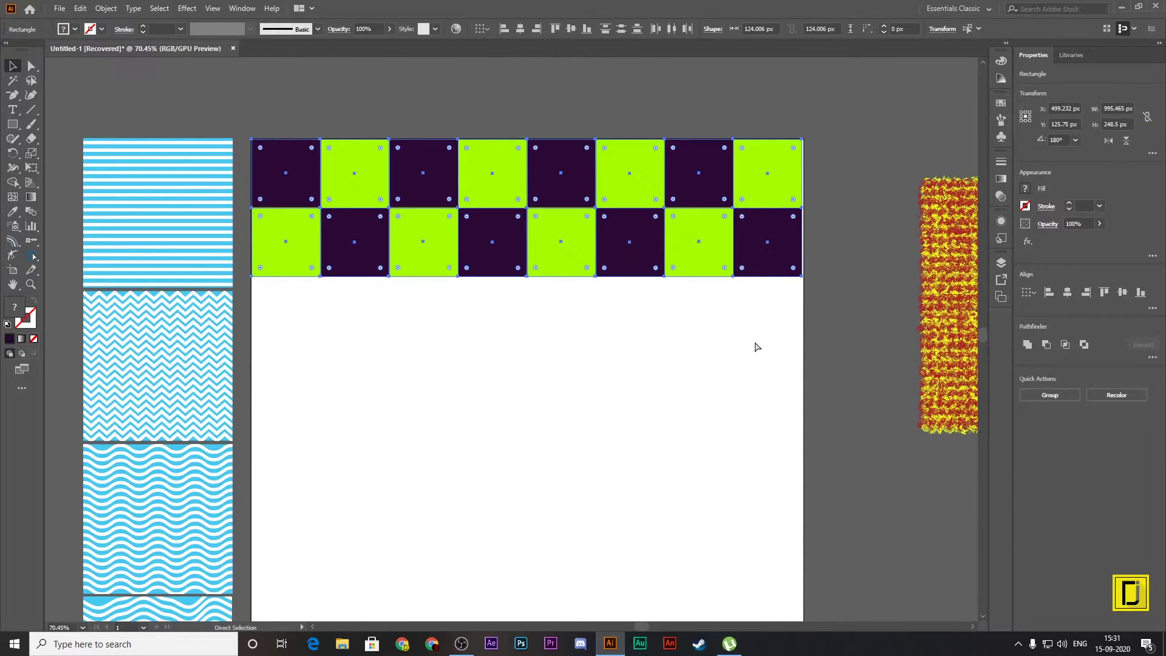
pyautogui.press('v')
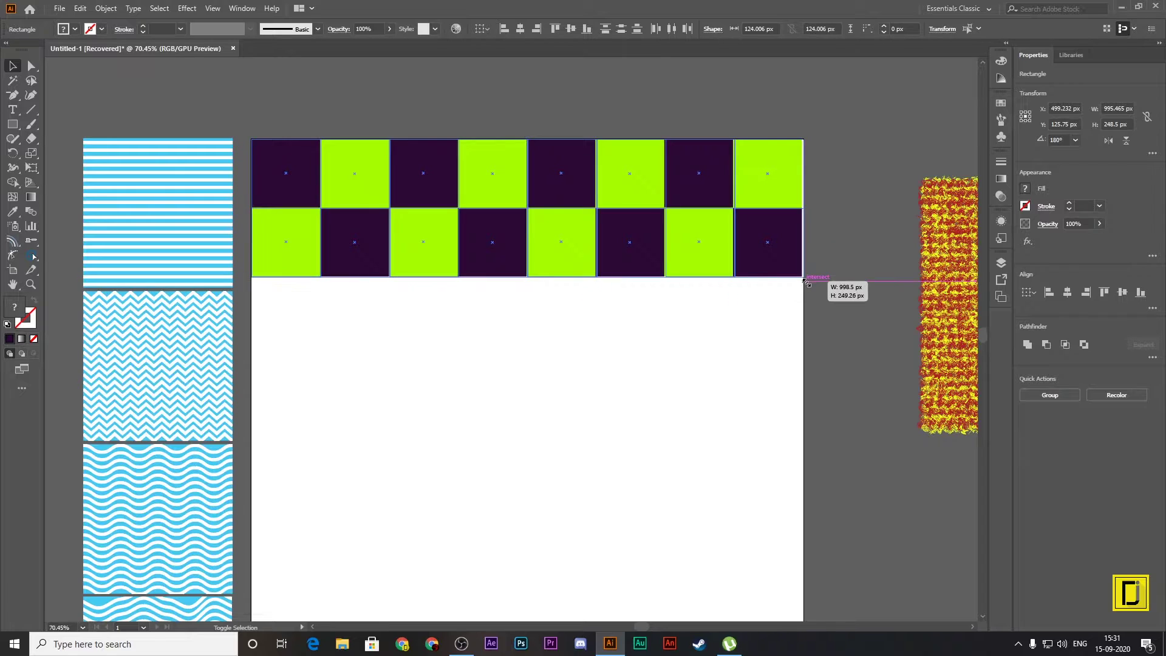
pyautogui.click(821, 318)
pyautogui.moveTo(803, 338); pyautogui.dragTo(250, 97)
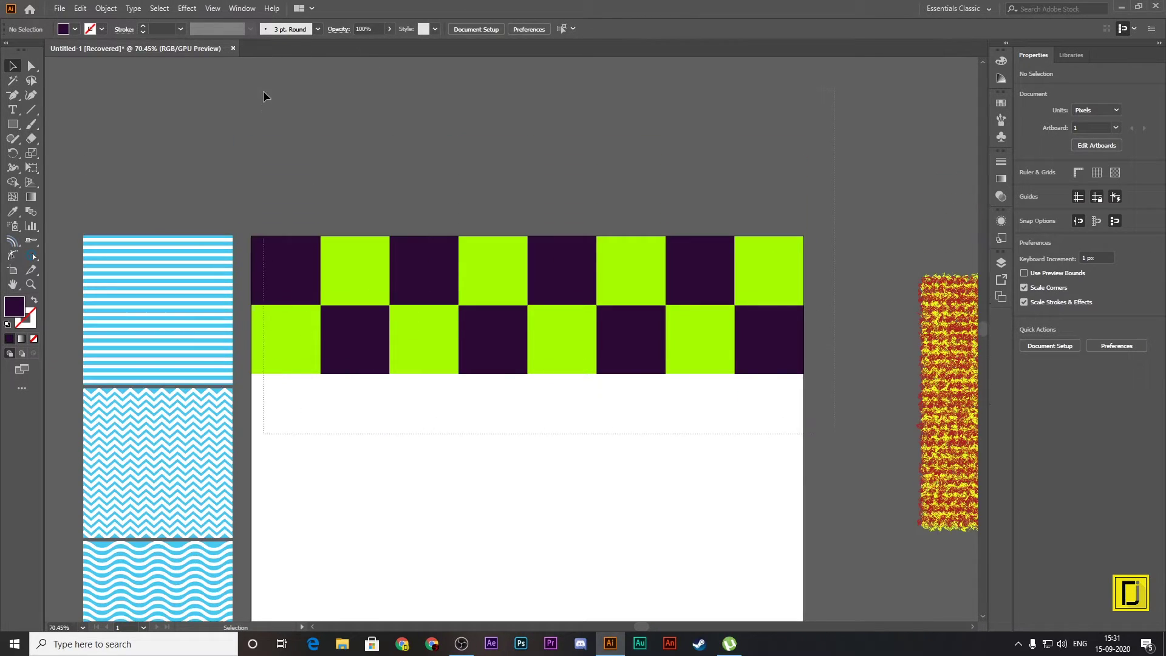
# Step: Round the two leftmost squares' corners to maximum radius, making petal shapes
pyautogui.click(30, 65)
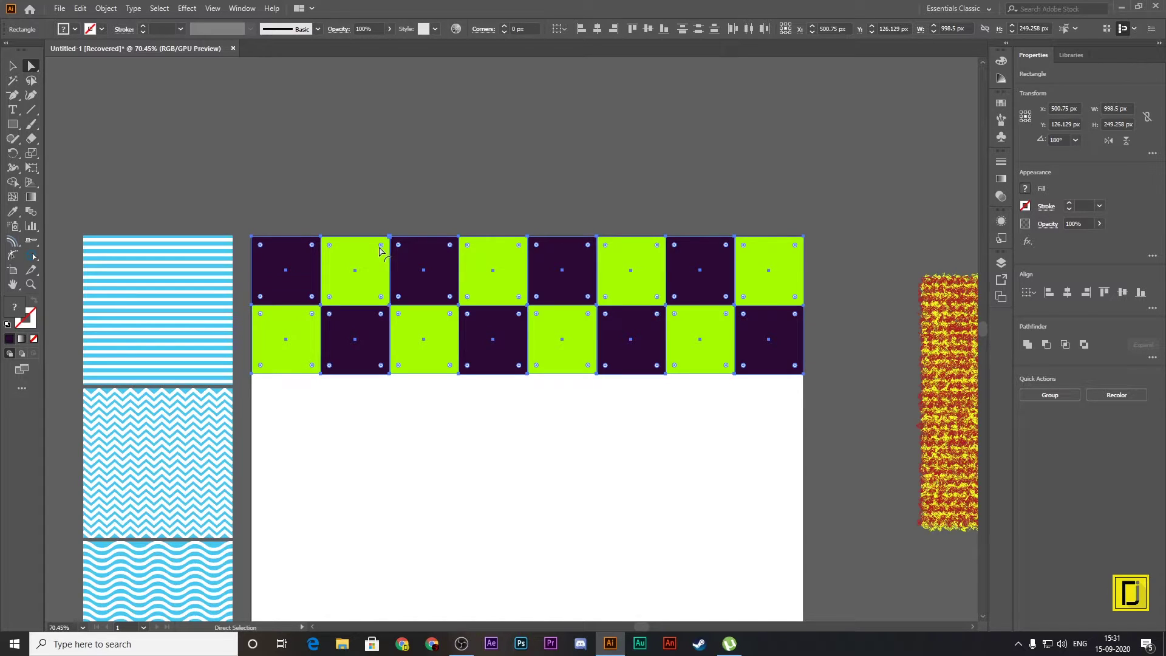
pyautogui.moveTo(380, 251); pyautogui.dragTo(377, 285)
pyautogui.hotkey('ctrl', 'z')
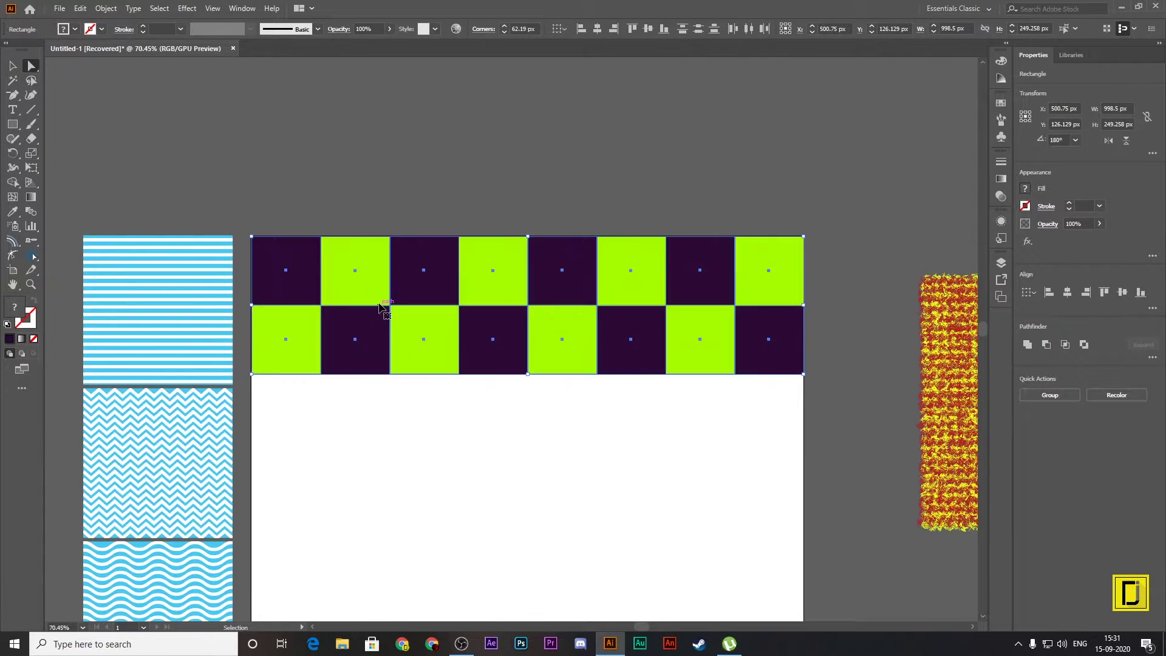
pyautogui.hotkey('ctrl', 'z')
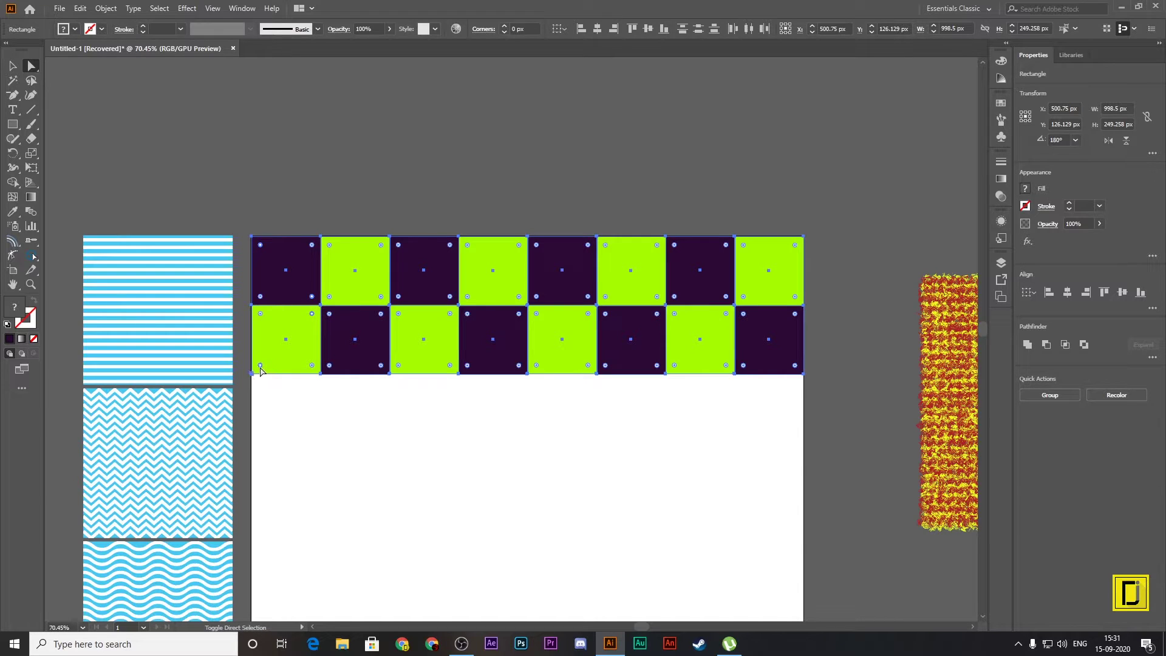
pyautogui.moveTo(260, 365); pyautogui.dragTo(376, 272)
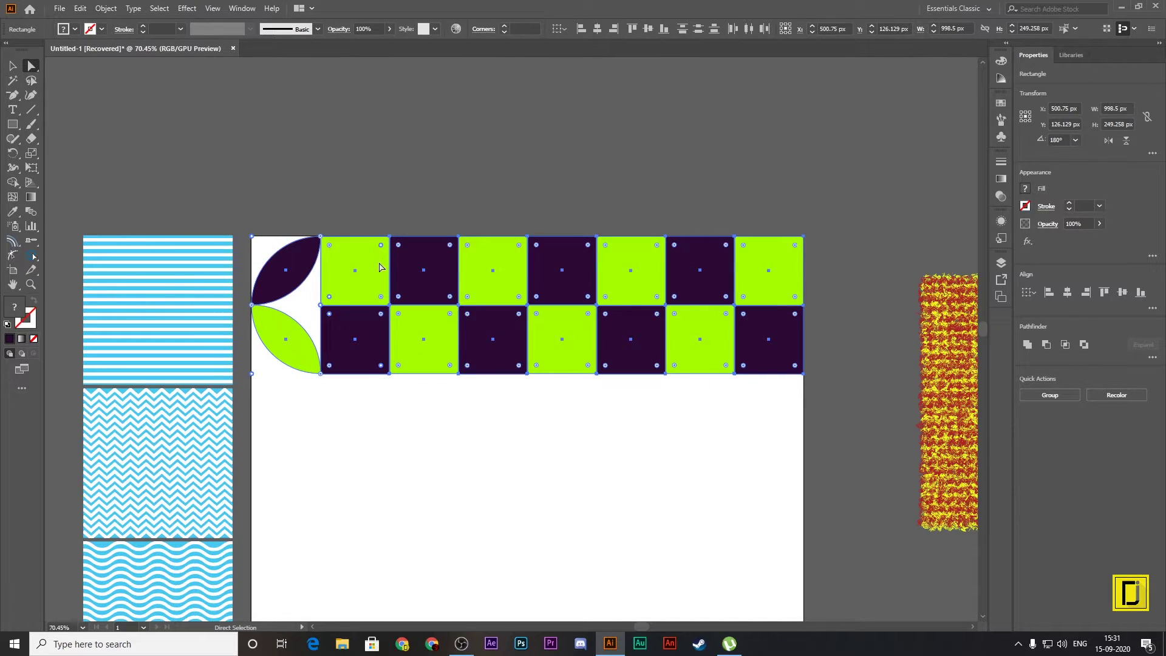
# Step: Round the second-column lime and dark squares into petals, completing the four-petal flower
pyautogui.click(382, 366)
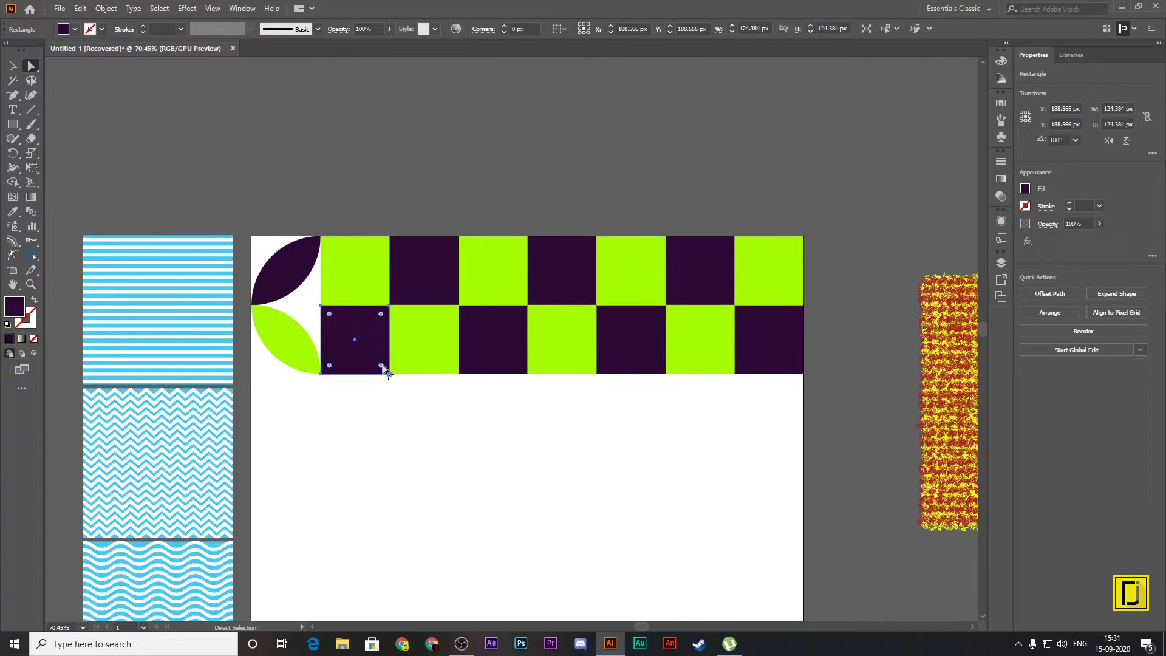
pyautogui.keyDown('shift'); pyautogui.click(330, 299); pyautogui.keyUp('shift')
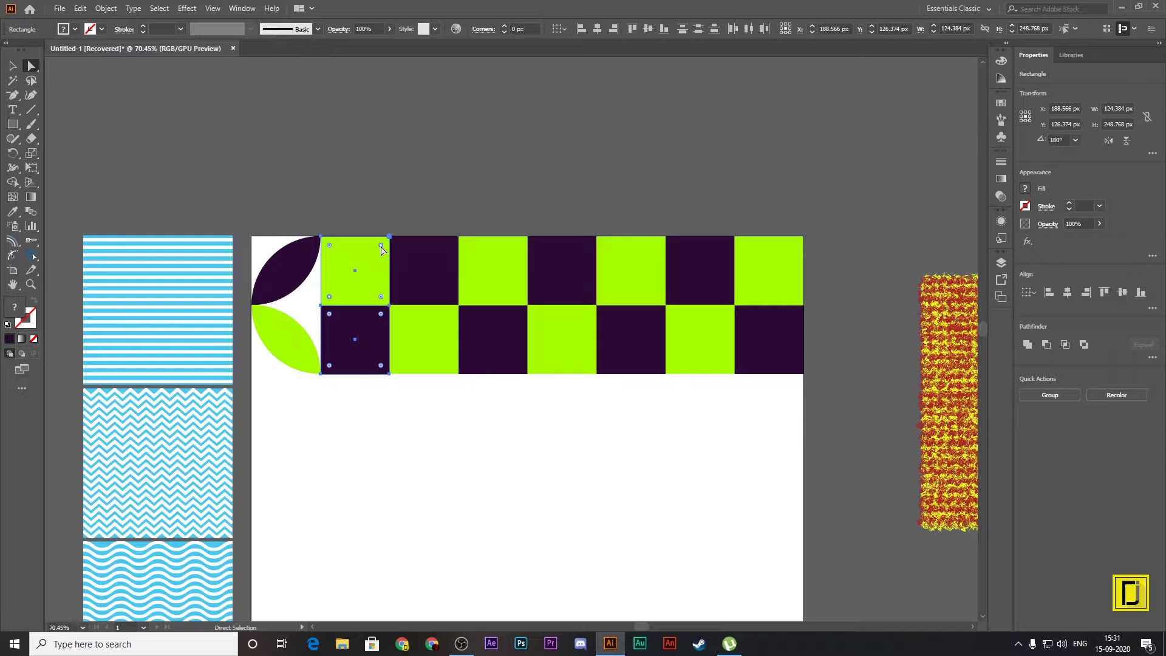
pyautogui.moveTo(380, 245); pyautogui.dragTo(350, 359)
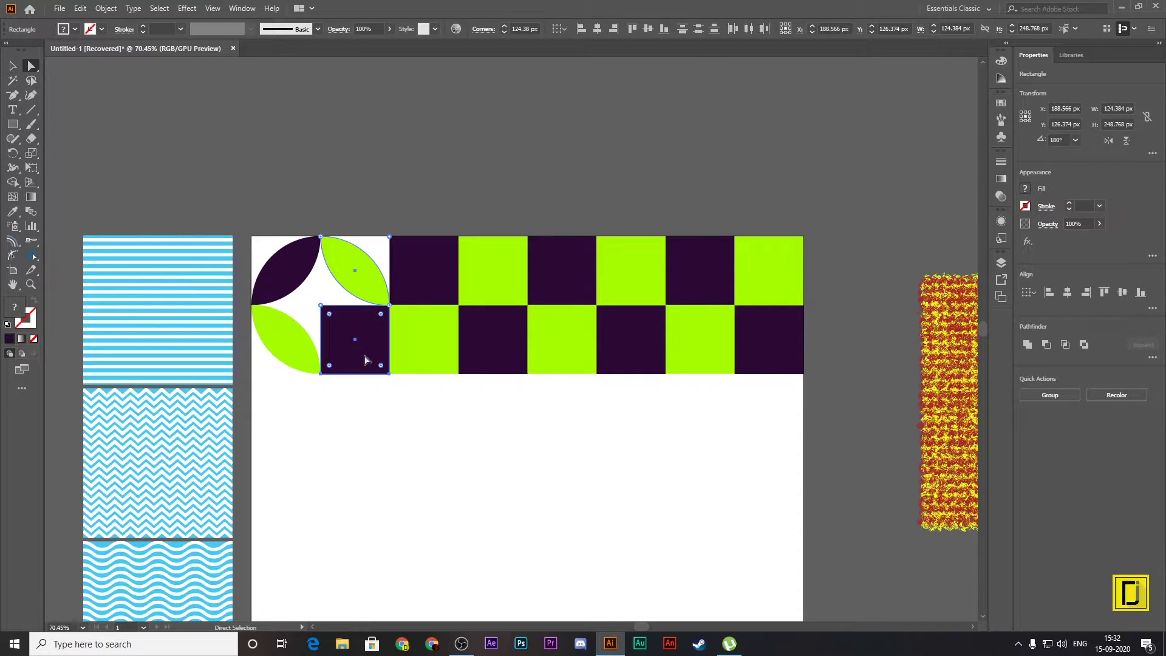
pyautogui.click(333, 369)
pyautogui.moveTo(382, 368); pyautogui.dragTo(307, 260)
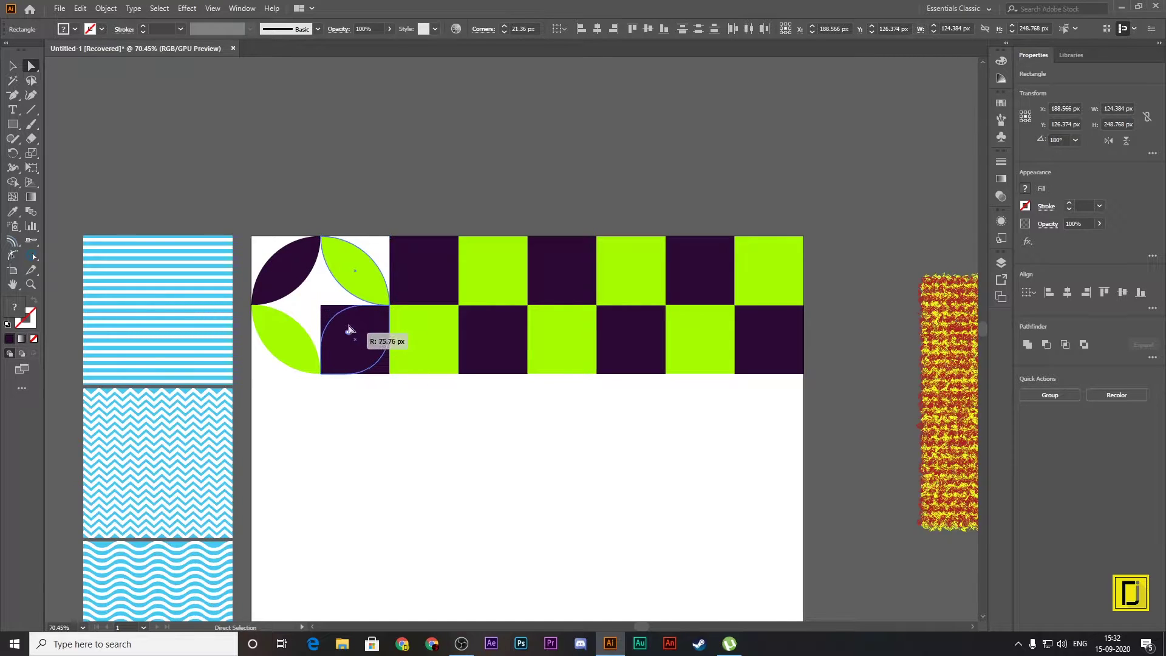
pyautogui.click(397, 380)
pyautogui.moveTo(391, 213); pyautogui.dragTo(825, 403)
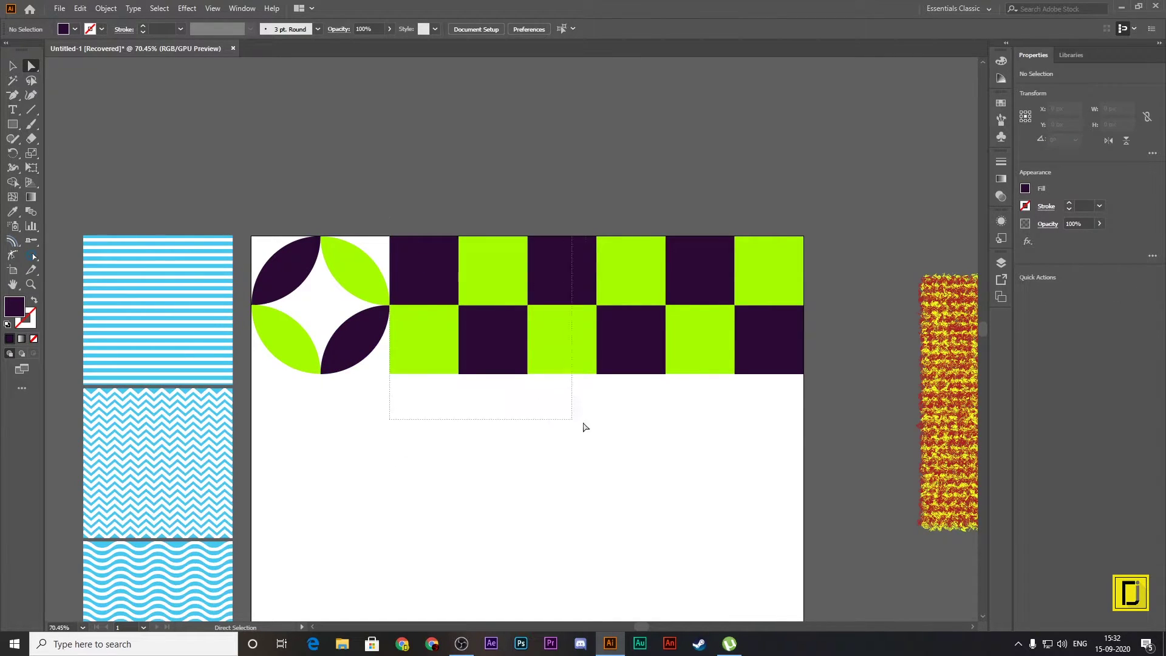
# Step: Delete the leftover checkerboard squares and the stray thin line beside the tile
pyautogui.press('Delete')
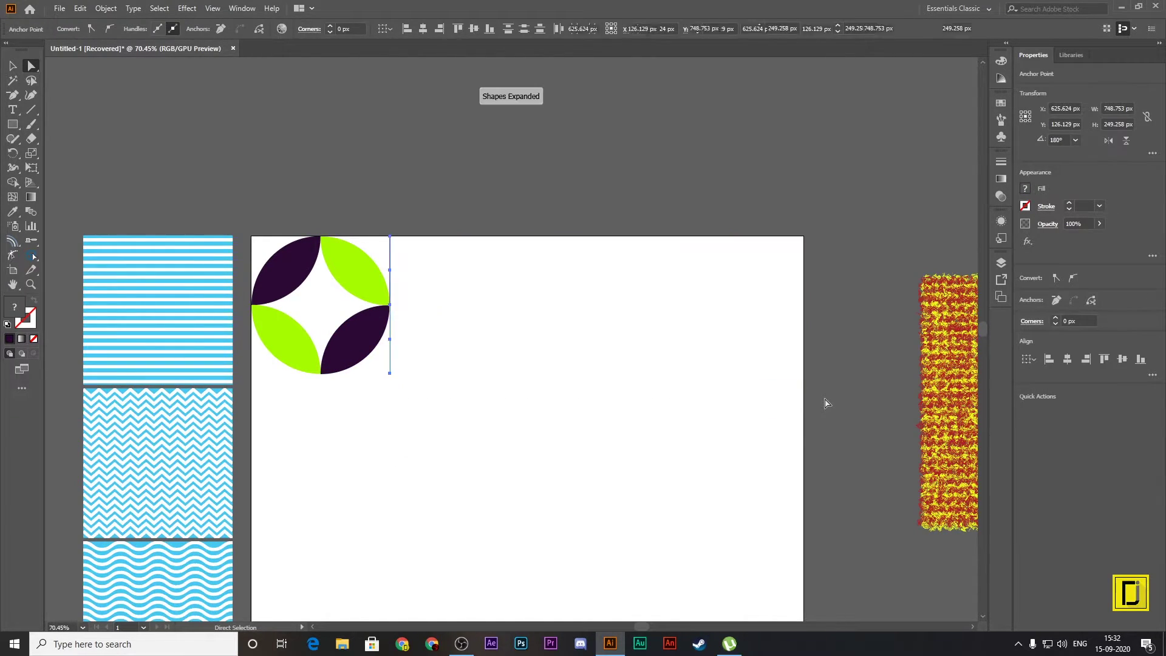
pyautogui.click(13, 65)
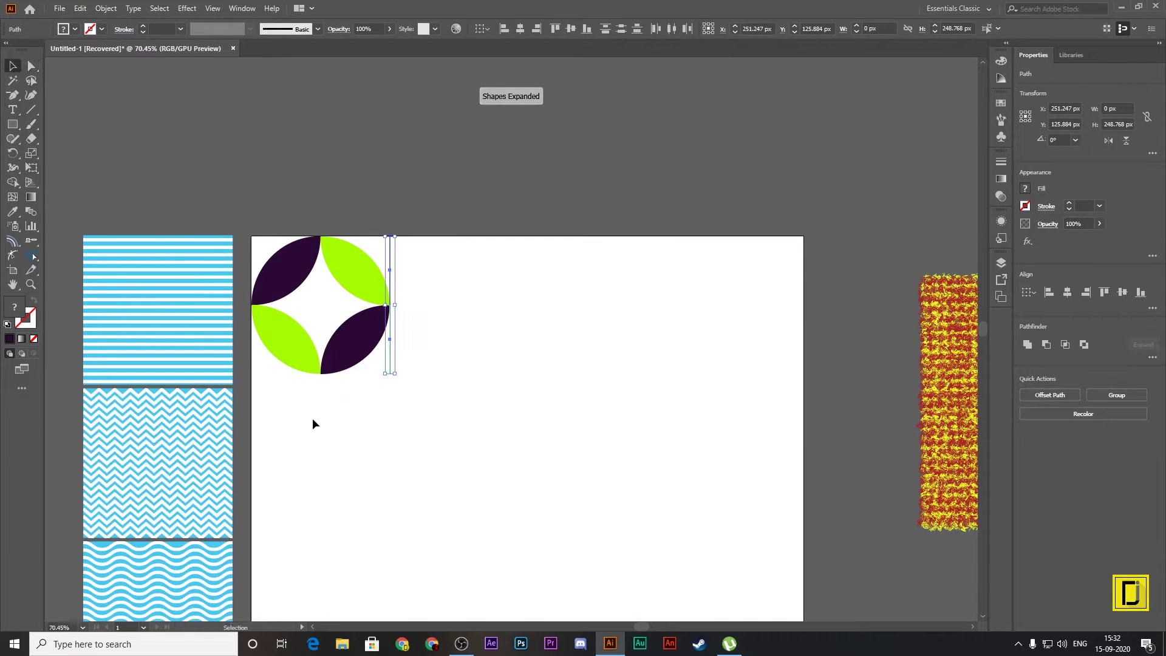
pyautogui.click(312, 418)
pyautogui.click(390, 267)
pyautogui.press('Delete')
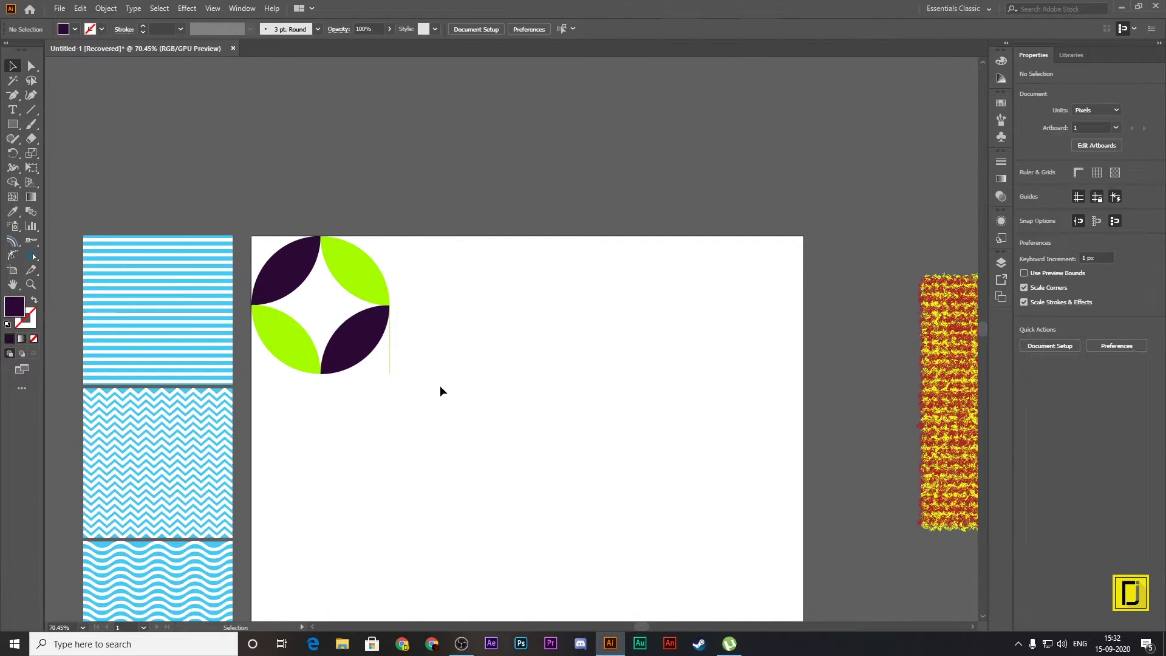
# Step: Duplicate the four-petal tile to the right, repeating it into a row of tiles
pyautogui.moveTo(436, 402); pyautogui.dragTo(249, 237)
pyautogui.moveTo(297, 276); pyautogui.dragTo(435, 278)
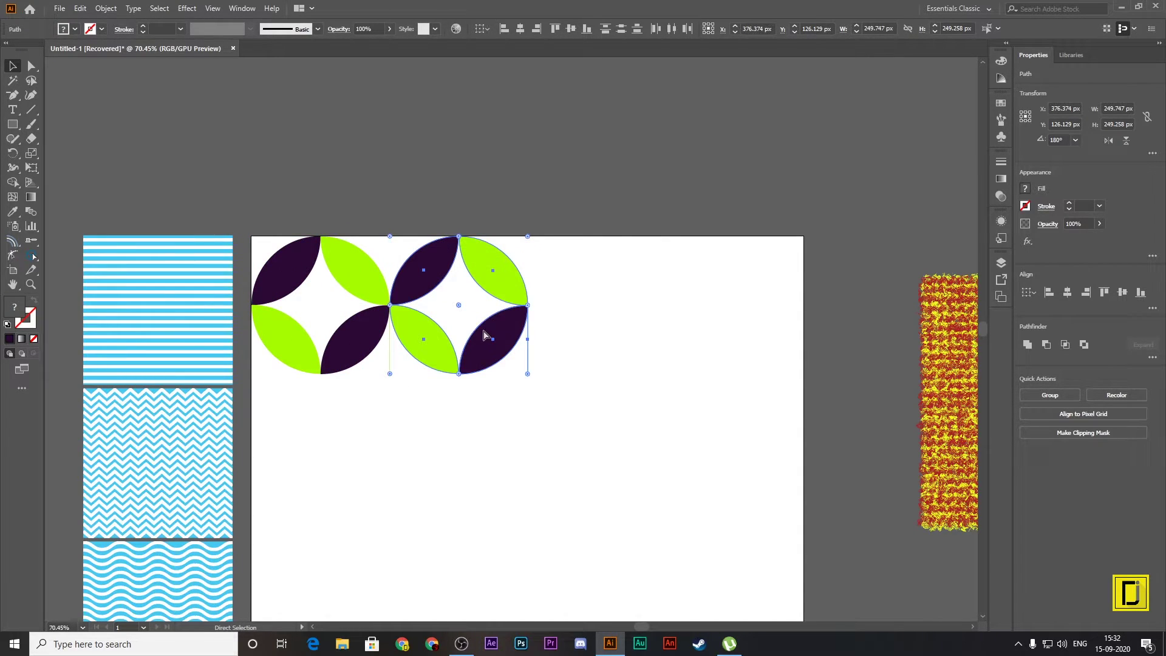
pyautogui.hotkey('ctrl', 'd')
pyautogui.hotkey('ctrl', 'd')
# Step: Copy the row of tiles straight down and repeat it to add more rows
pyautogui.moveTo(801, 495); pyautogui.dragTo(246, 179)
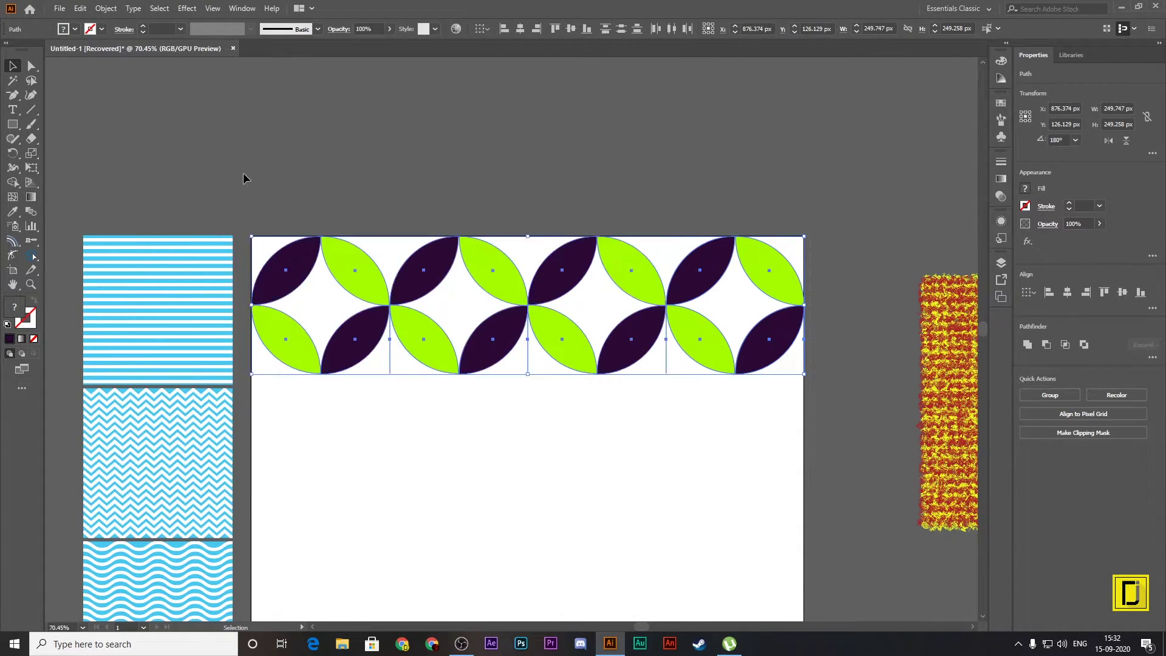
pyautogui.moveTo(346, 336); pyautogui.dragTo(349, 478)
pyautogui.scroll(-3, 372, 485)
pyautogui.hotkey('ctrl', 'd')
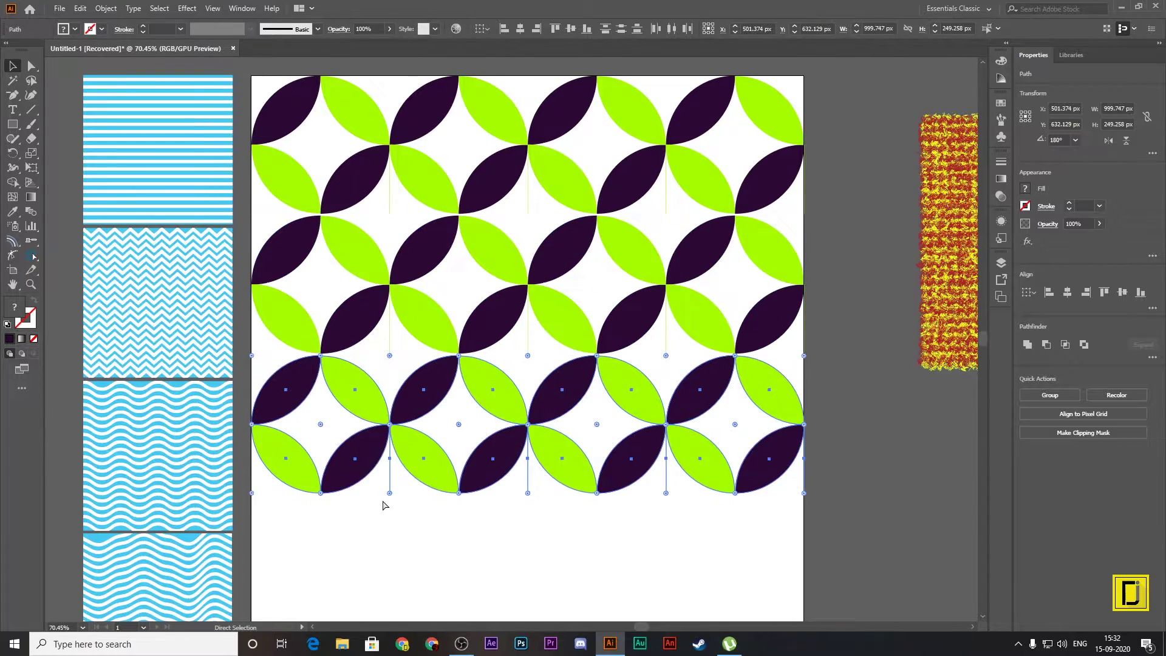
pyautogui.hscroll(3, 383, 505)
pyautogui.hotkey('ctrl', 'd')
pyautogui.scroll(-2, 425, 513)
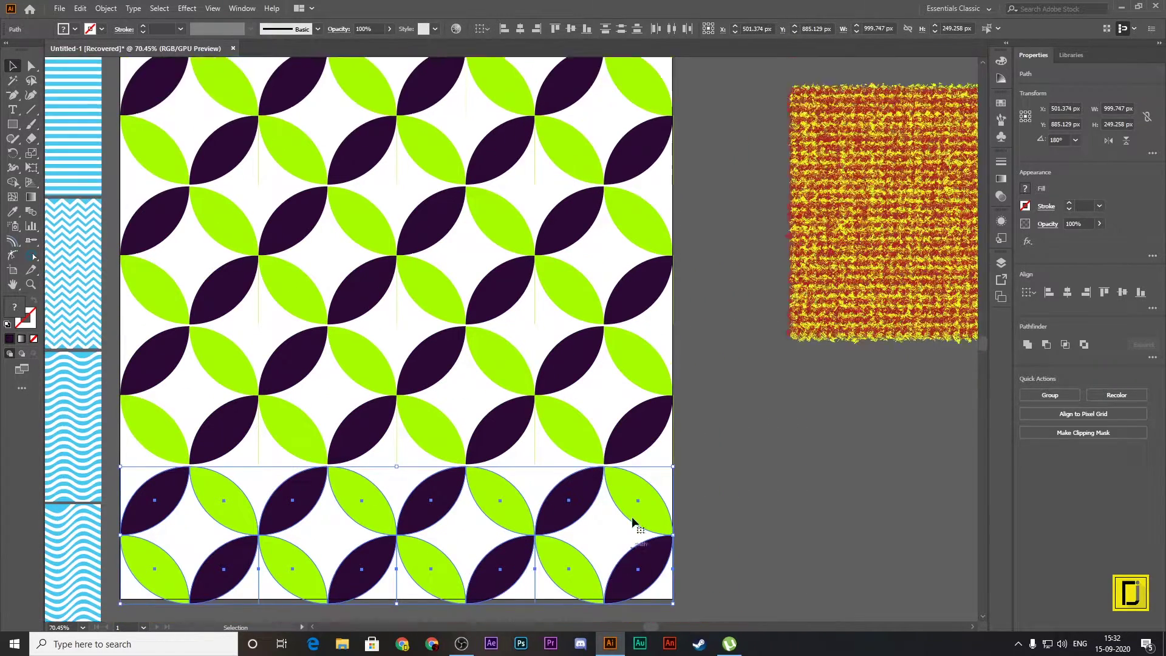
pyautogui.scroll(3, 625, 504)
pyautogui.click(13, 124)
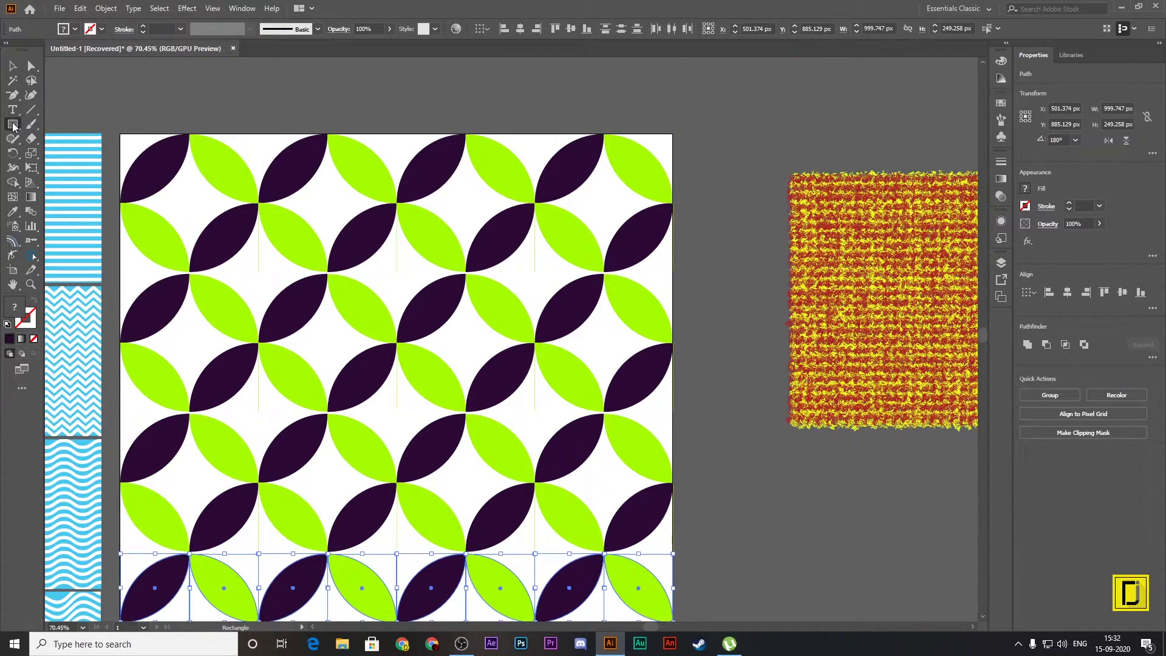
# Step: Draw a 1000 by 1000 px square from the artboard's top-left corner
pyautogui.click(122, 138)
pyautogui.write('1000')
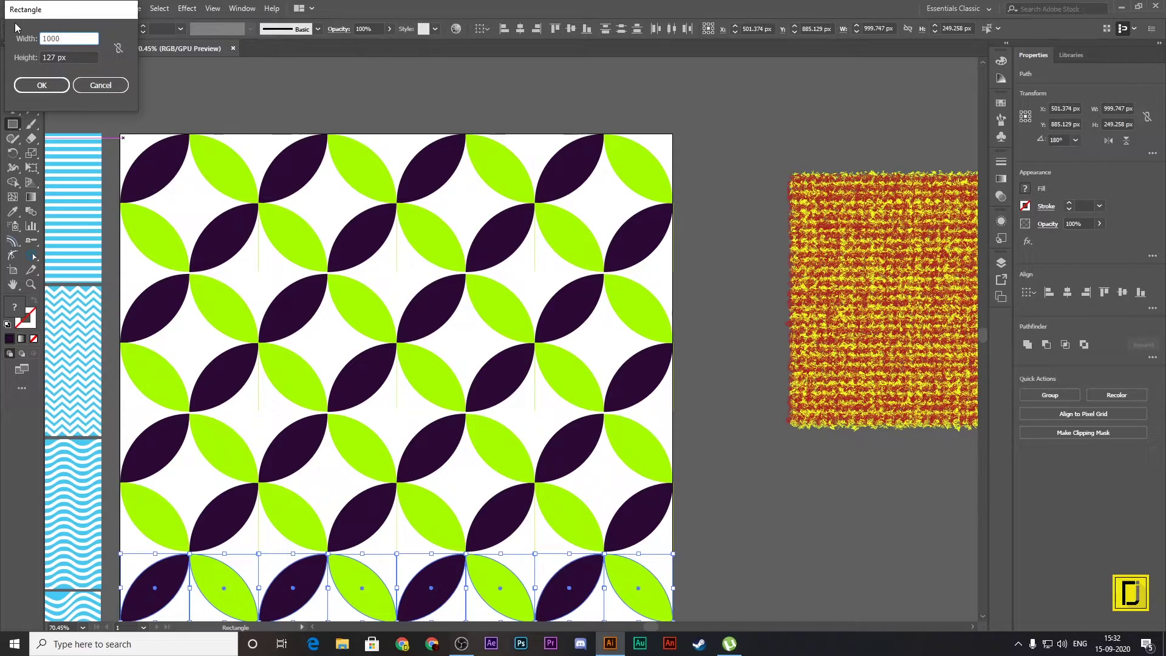
pyautogui.press('Tab')
pyautogui.write('1')
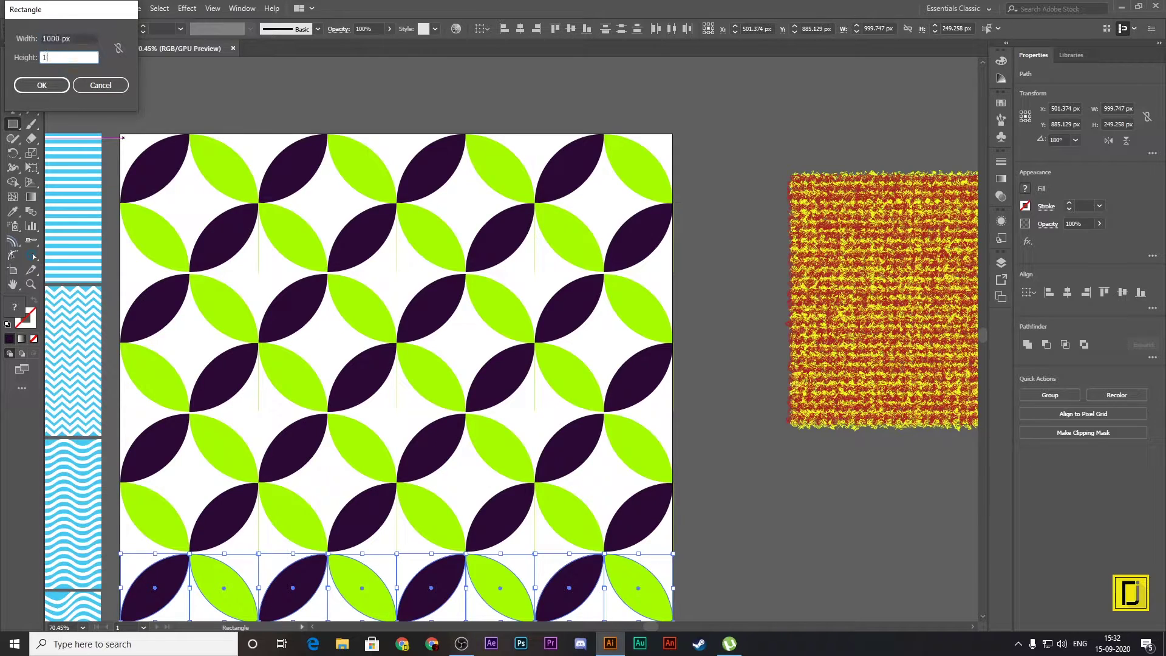
pyautogui.press('Return')
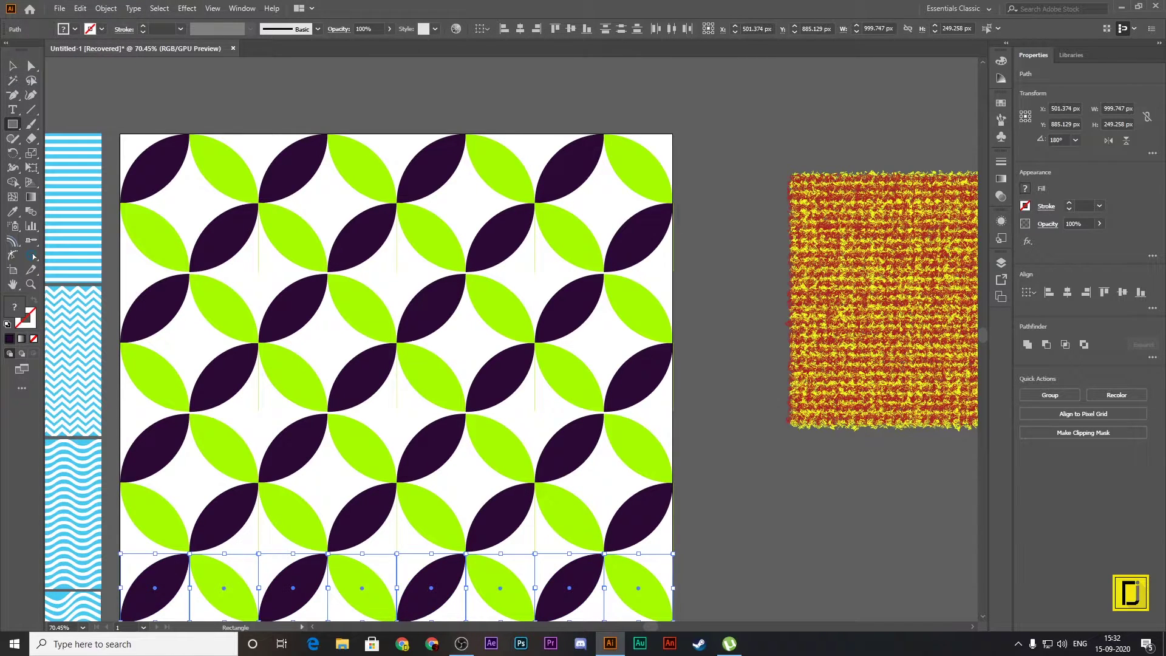
pyautogui.scroll(-2, 282, 194)
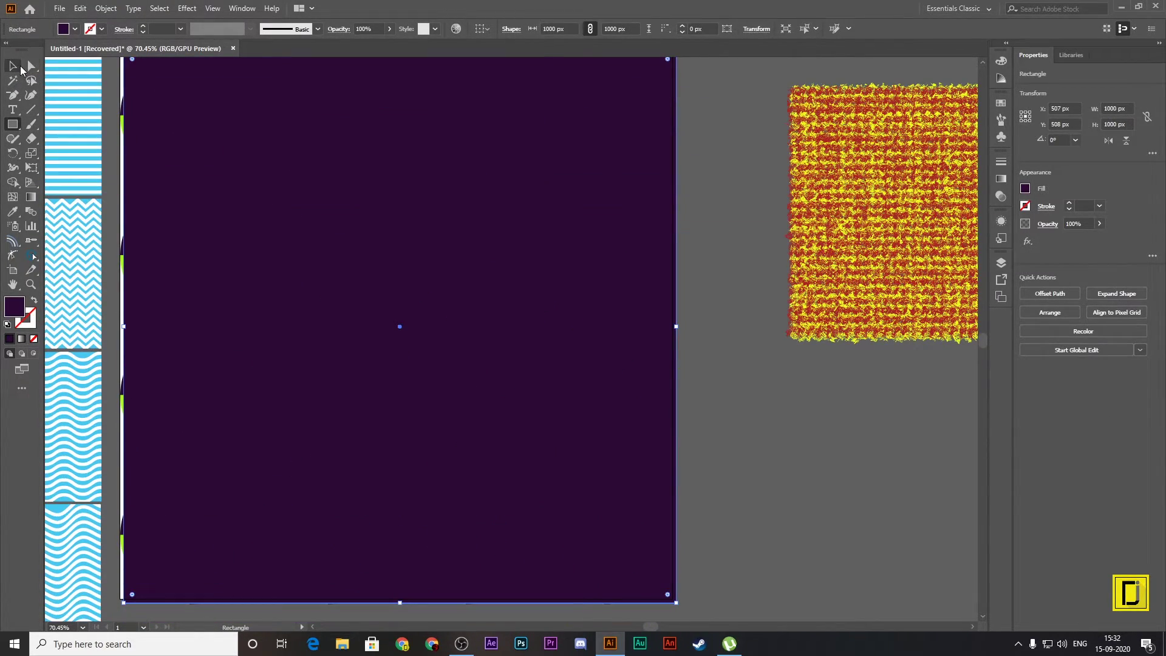
# Step: Fill the square with a lighter purple and align it over the artboard
pyautogui.click(20, 68)
pyautogui.doubleClick(18, 308)
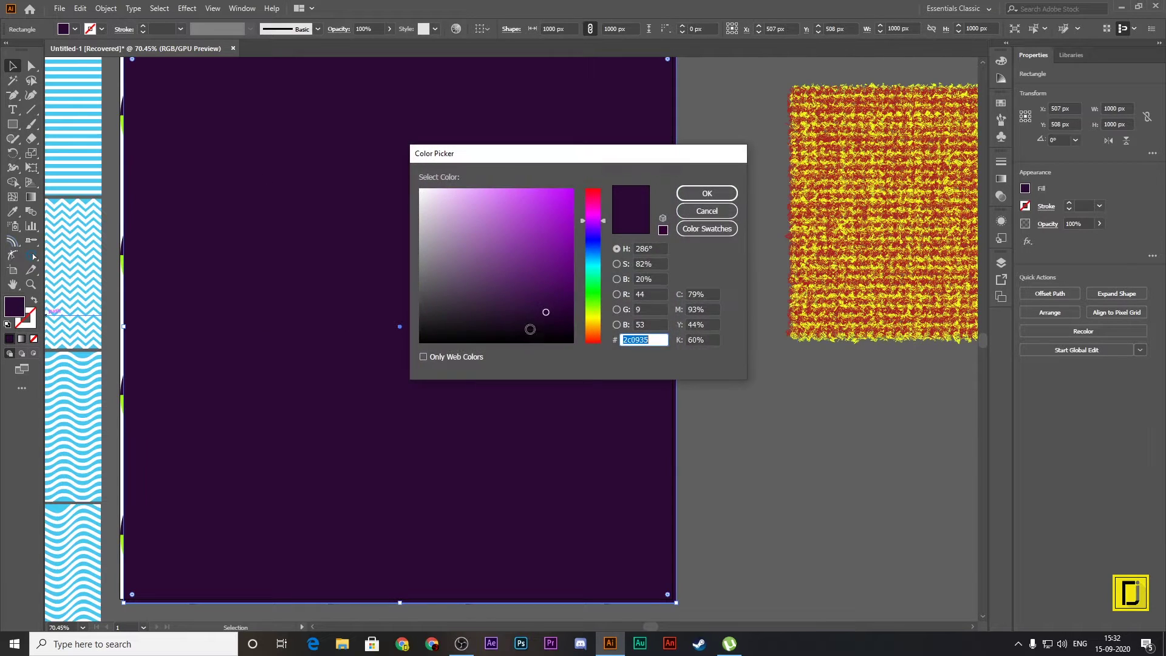
pyautogui.click(508, 283)
pyautogui.click(701, 195)
pyautogui.moveTo(383, 260); pyautogui.dragTo(347, 252)
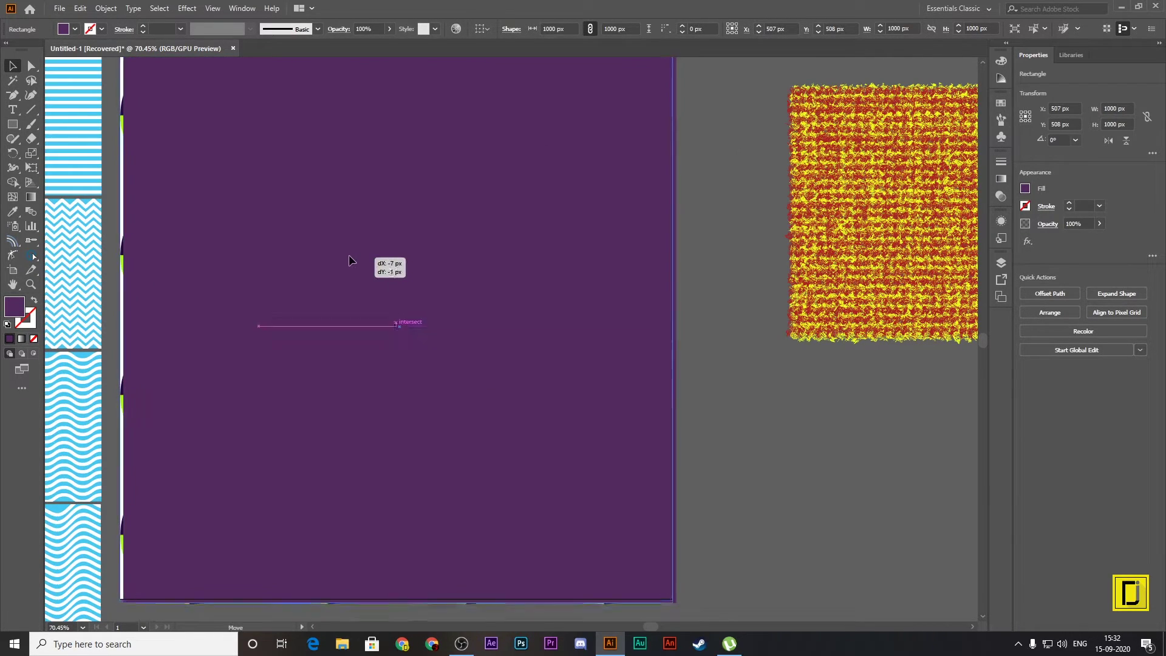
pyautogui.scroll(2, 406, 308)
pyautogui.scroll(1, 406, 308)
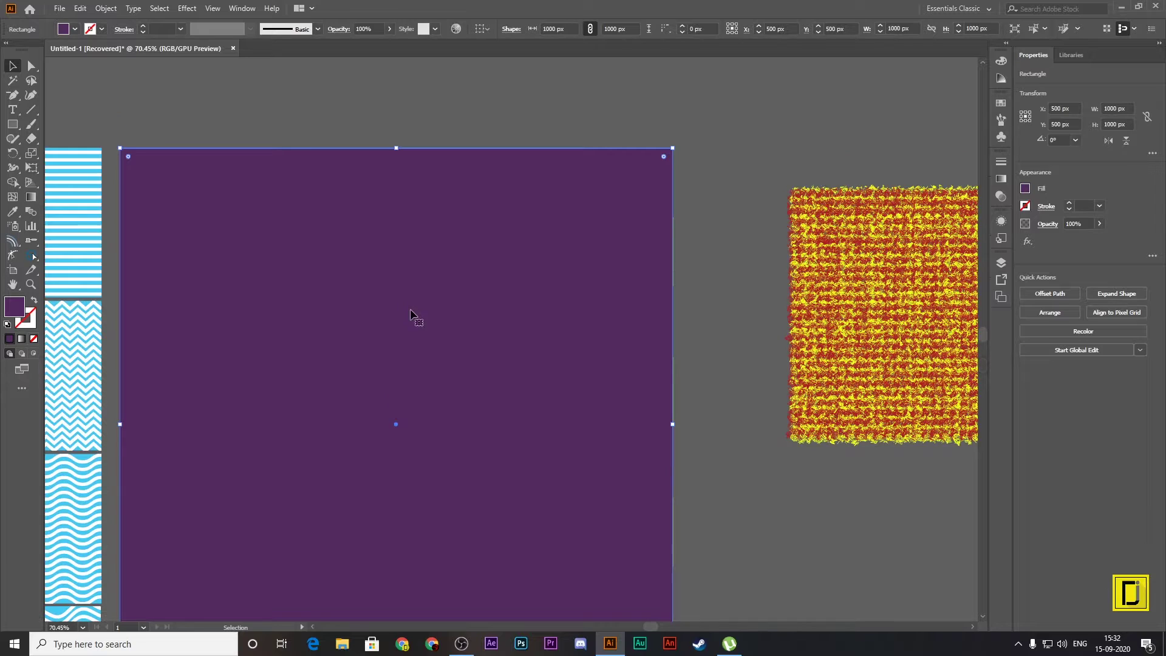
pyautogui.rightClick(411, 311)
pyautogui.moveTo(474, 515)
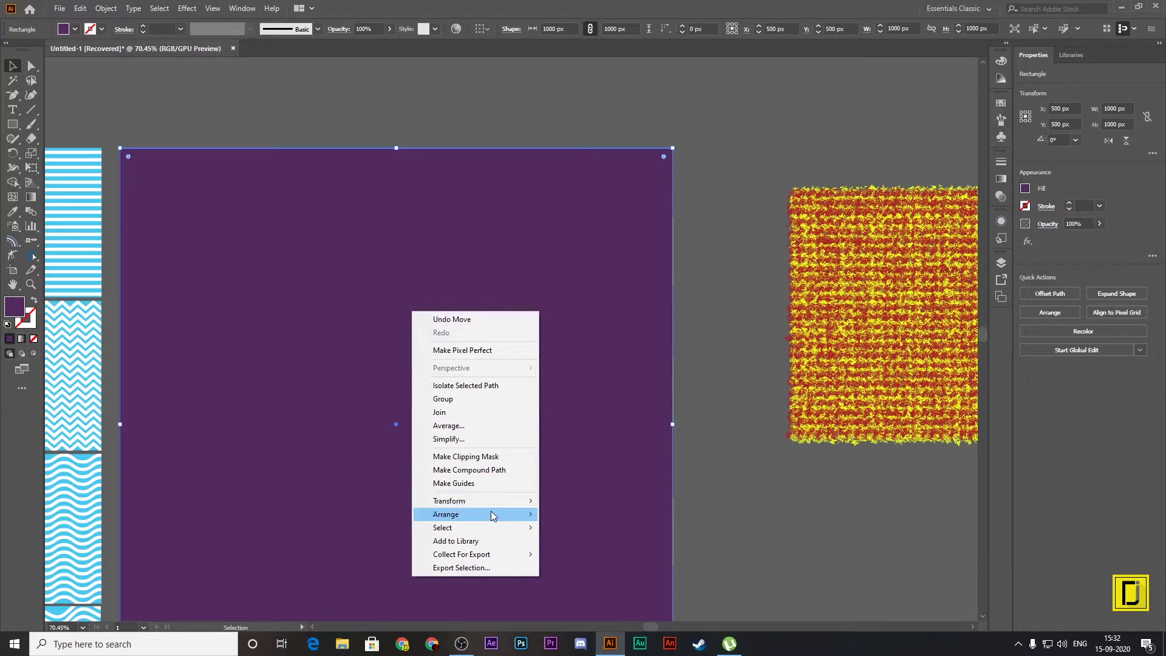
# Step: Send the lighter purple square to the back, behind the petal pattern
pyautogui.click(583, 554)
pyautogui.click(711, 560)
pyautogui.scroll(-3, 714, 561)
pyautogui.scroll(-3, 713, 559)
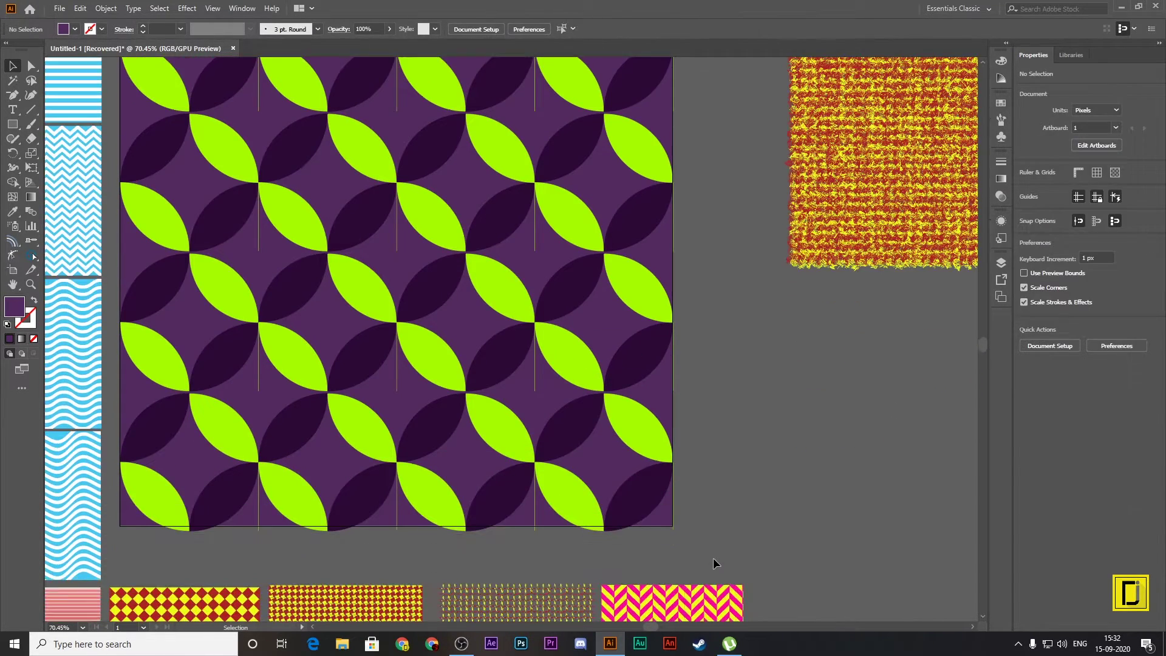
pyautogui.click(397, 377)
pyautogui.hotkey('ctrl', 'shift', 'a')
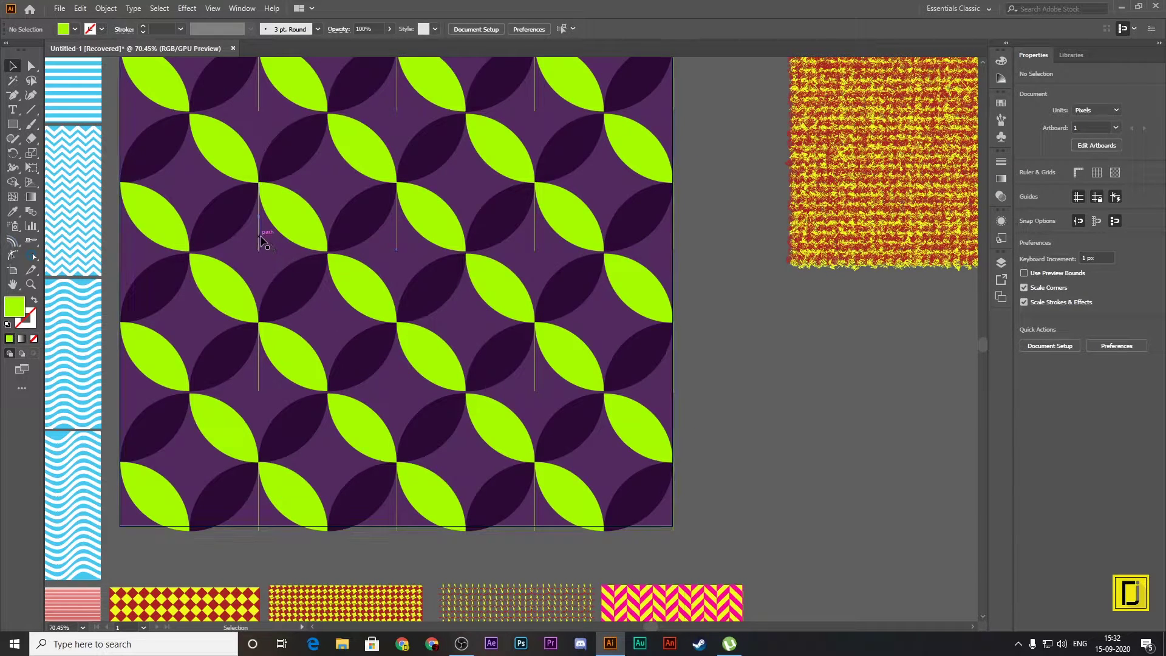
# Step: Delete the stray thin vertical lines near the top and left of the pattern
pyautogui.click(397, 231)
pyautogui.hotkey('ctrl', 'shift', 'a')
pyautogui.click(398, 107)
pyautogui.press('Delete')
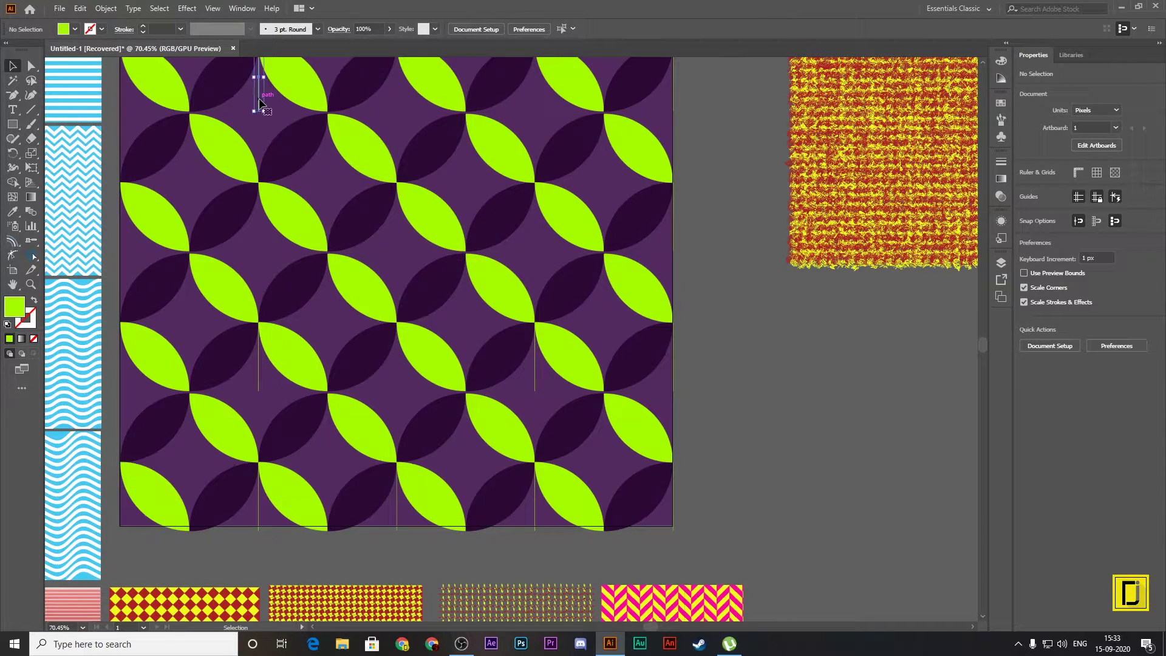
pyautogui.click(260, 103)
pyautogui.press('Delete')
pyautogui.click(259, 359)
pyautogui.press('Delete')
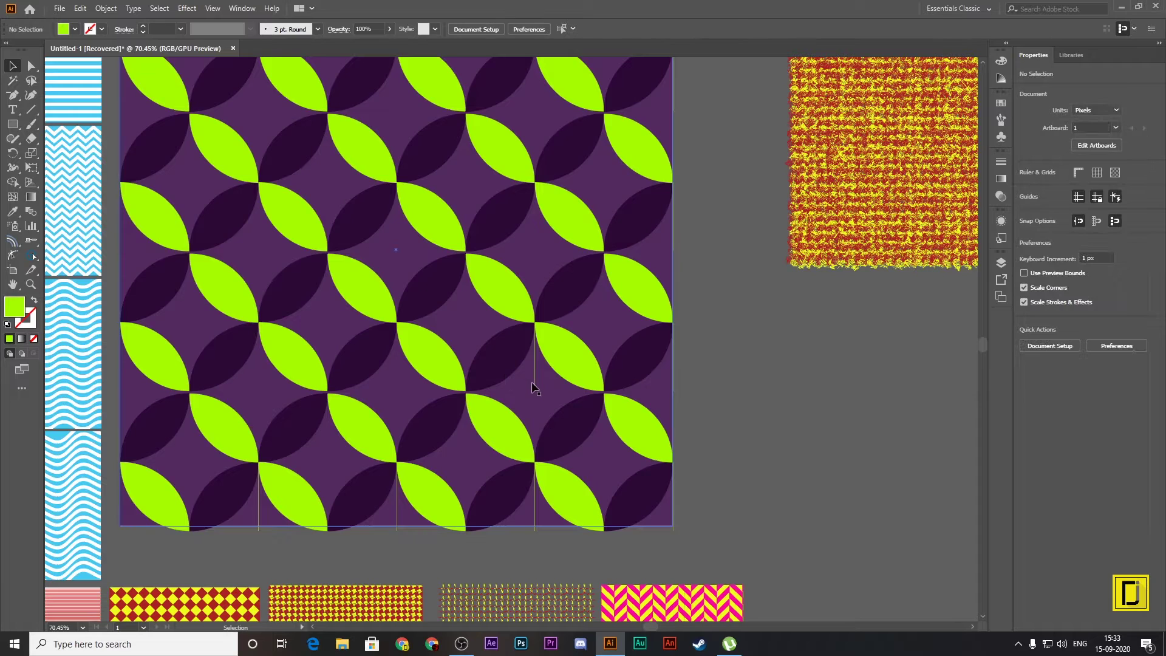
# Step: Delete the remaining stray vertical lines on the right and along the bottom edge
pyautogui.click(534, 365)
pyautogui.press('Delete')
pyautogui.click(534, 498)
pyautogui.press('Delete')
pyautogui.click(396, 505)
pyautogui.press('Delete')
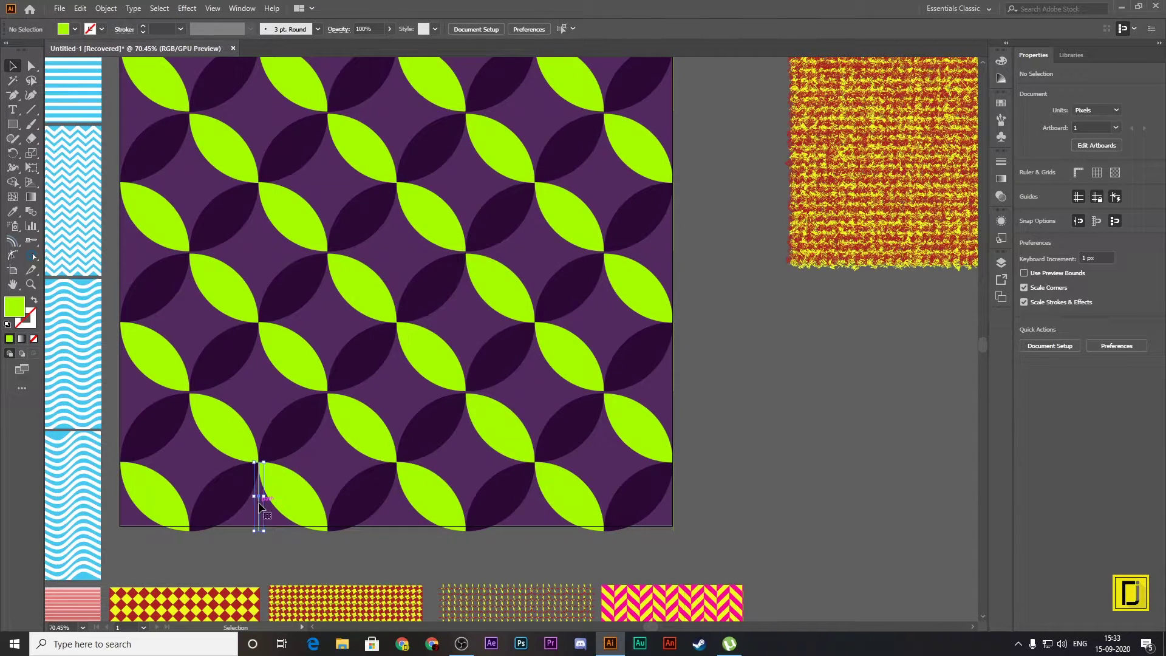
pyautogui.press('Delete')
pyautogui.scroll(2, 719, 534)
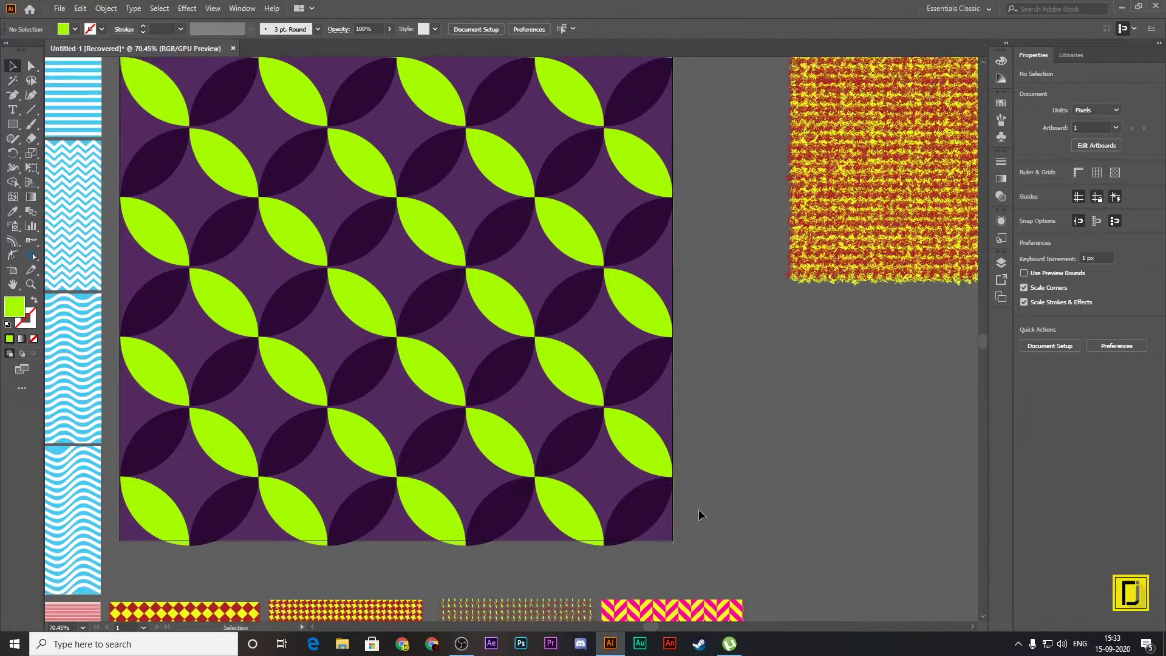
pyautogui.scroll(-3, 698, 514)
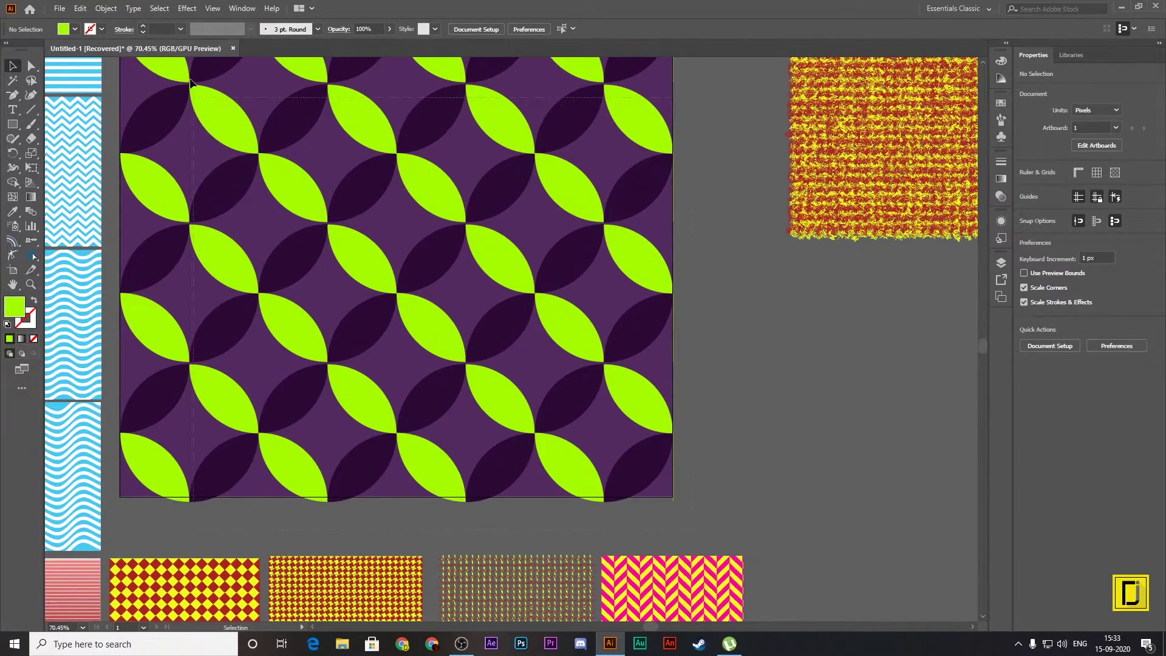
pyautogui.scroll(5, 97, 74)
# Step: Scale the petal pattern down to a small tile and place it below the red-yellow texture swatch
pyautogui.click(119, 160)
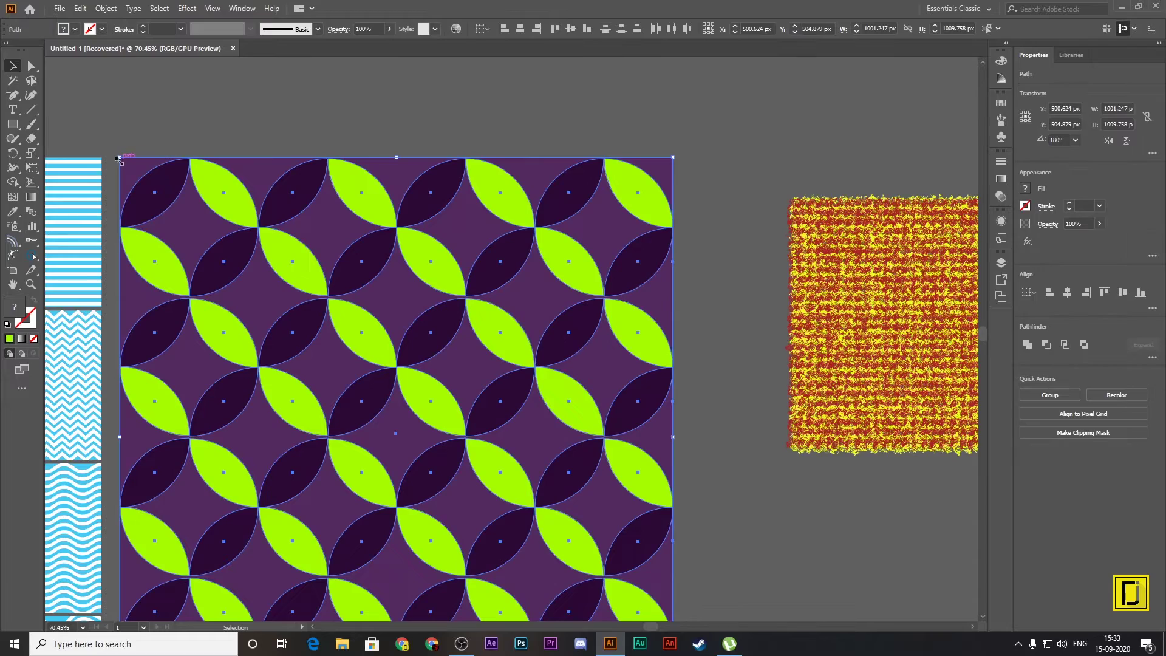
pyautogui.moveTo(119, 159); pyautogui.dragTo(478, 519)
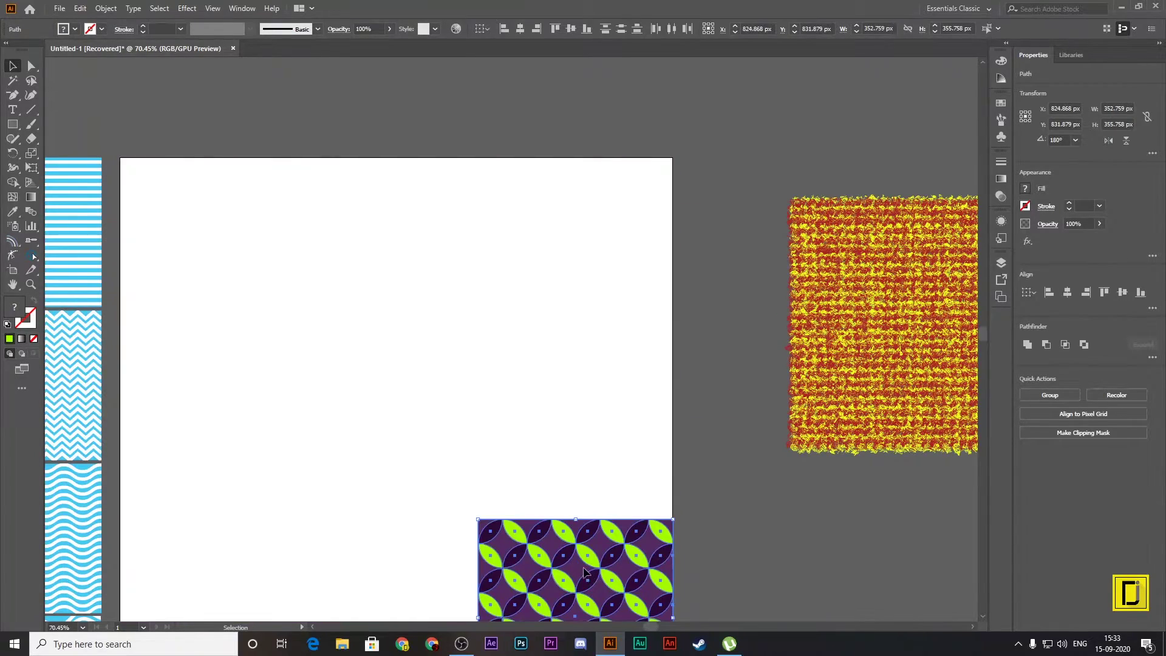
pyautogui.moveTo(584, 570); pyautogui.dragTo(898, 516)
pyautogui.click(748, 411)
pyautogui.scroll(-1, 748, 411)
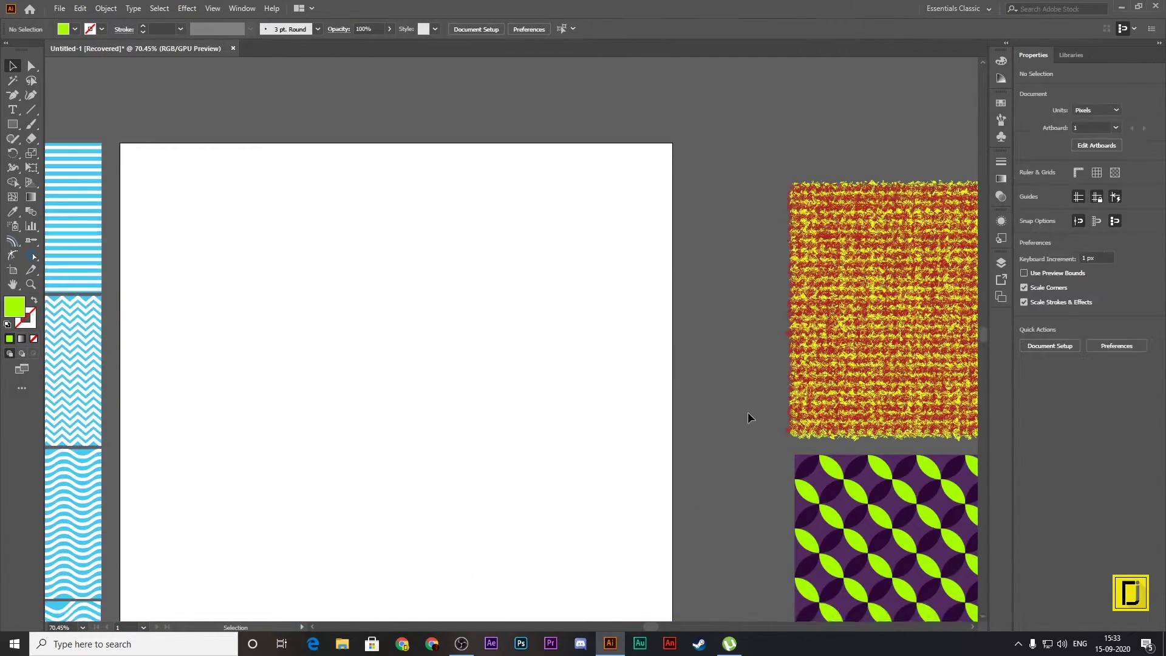
pyautogui.scroll(-5, 748, 412)
pyautogui.scroll(-5, 763, 484)
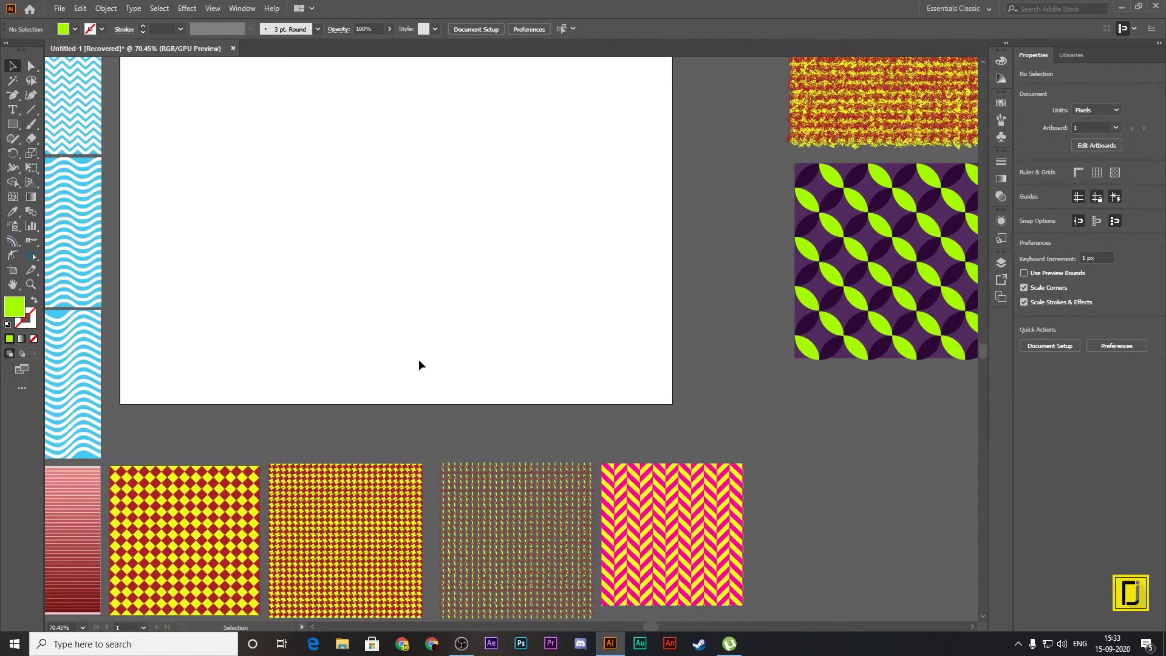
pyautogui.moveTo(419, 365)
pyautogui.mouseDown()
pyautogui.moveTo(770, 447)
pyautogui.moveTo(406, 250)
pyautogui.moveTo(286, 533)
pyautogui.moveTo(497, 521)
pyautogui.moveTo(466, 471)
pyautogui.moveTo(518, 477)
pyautogui.mouseUp()
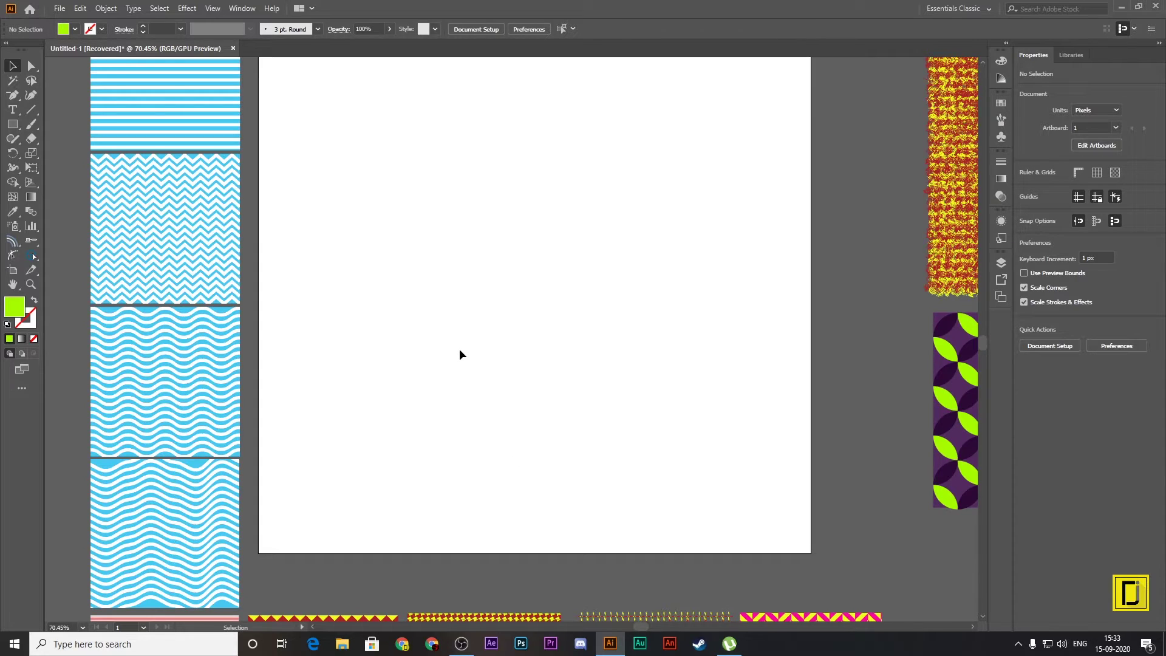
# Step: Draw a square and a diagonal line from corner to corner across it
pyautogui.click(12, 124)
pyautogui.moveTo(386, 137); pyautogui.dragTo(494, 343)
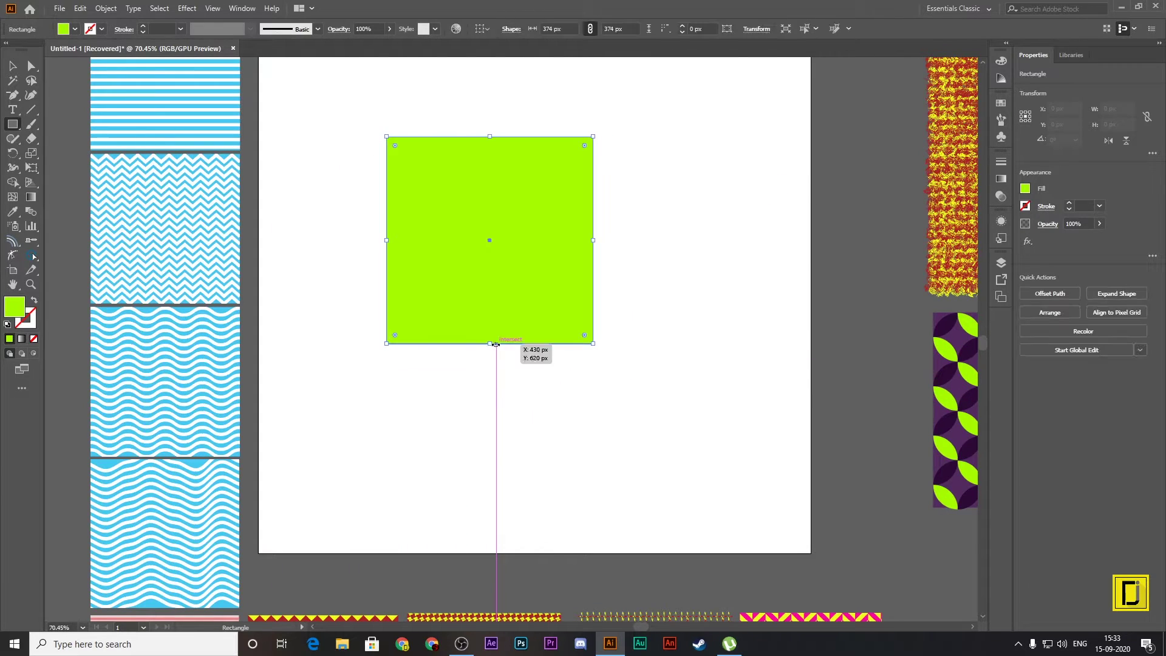
pyautogui.click(31, 110)
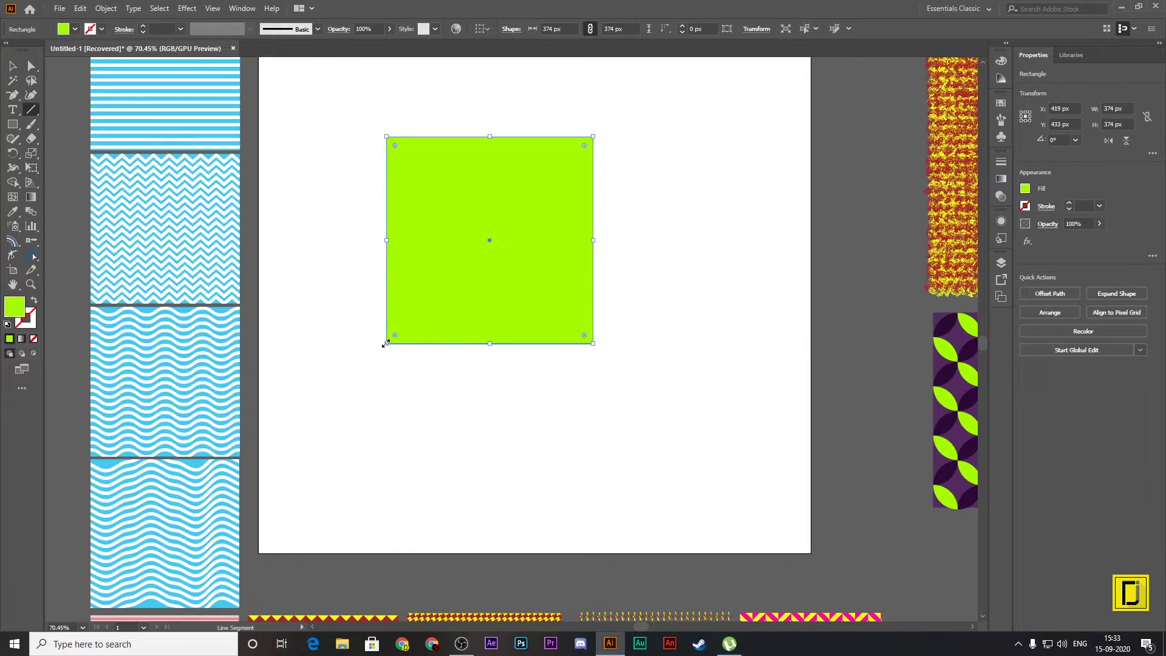
pyautogui.moveTo(376, 352); pyautogui.dragTo(593, 136)
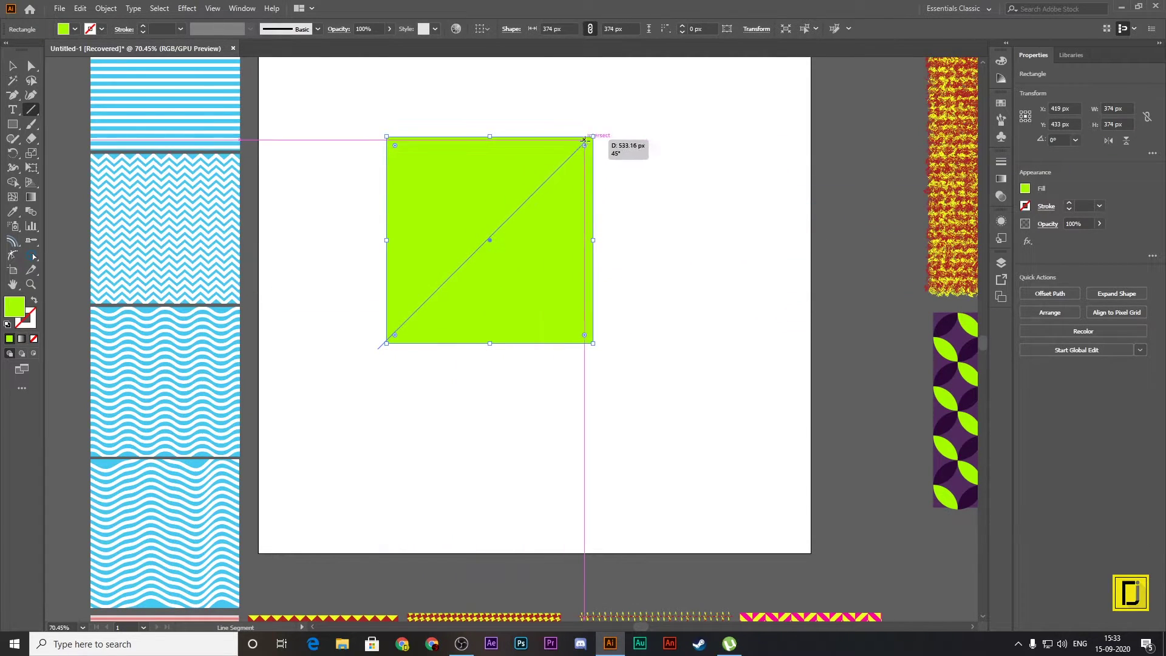
pyautogui.moveTo(600, 153); pyautogui.dragTo(600, 152)
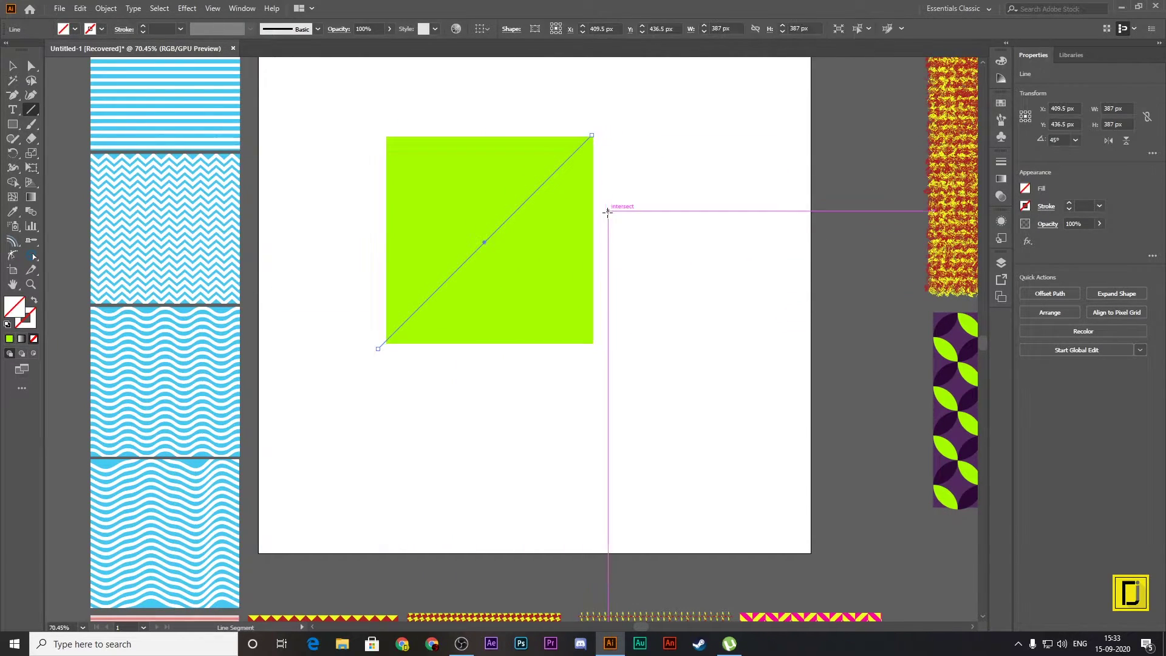
# Step: Give the diagonal line a 40 pt red stroke
pyautogui.click(180, 28)
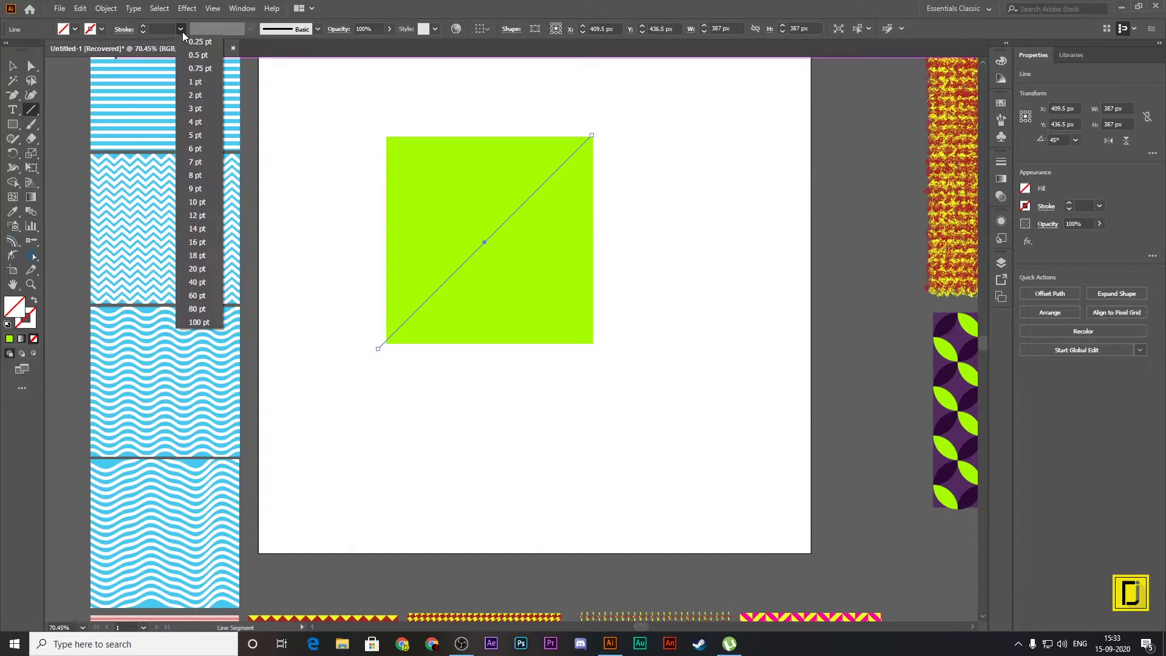
pyautogui.click(194, 283)
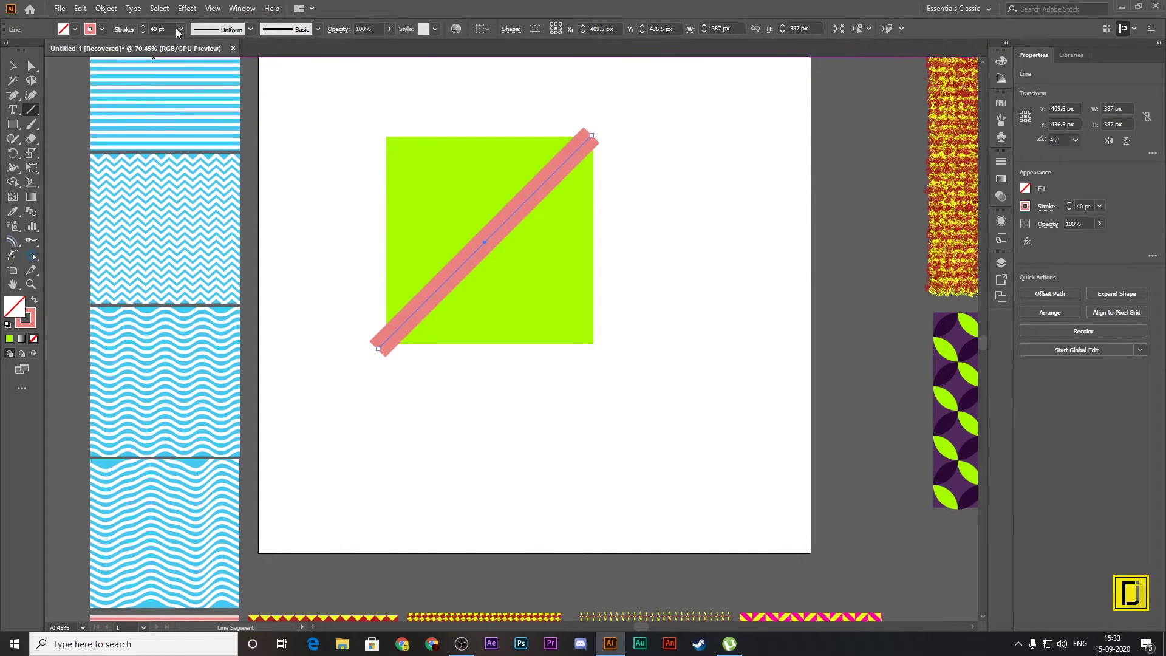
pyautogui.click(101, 29)
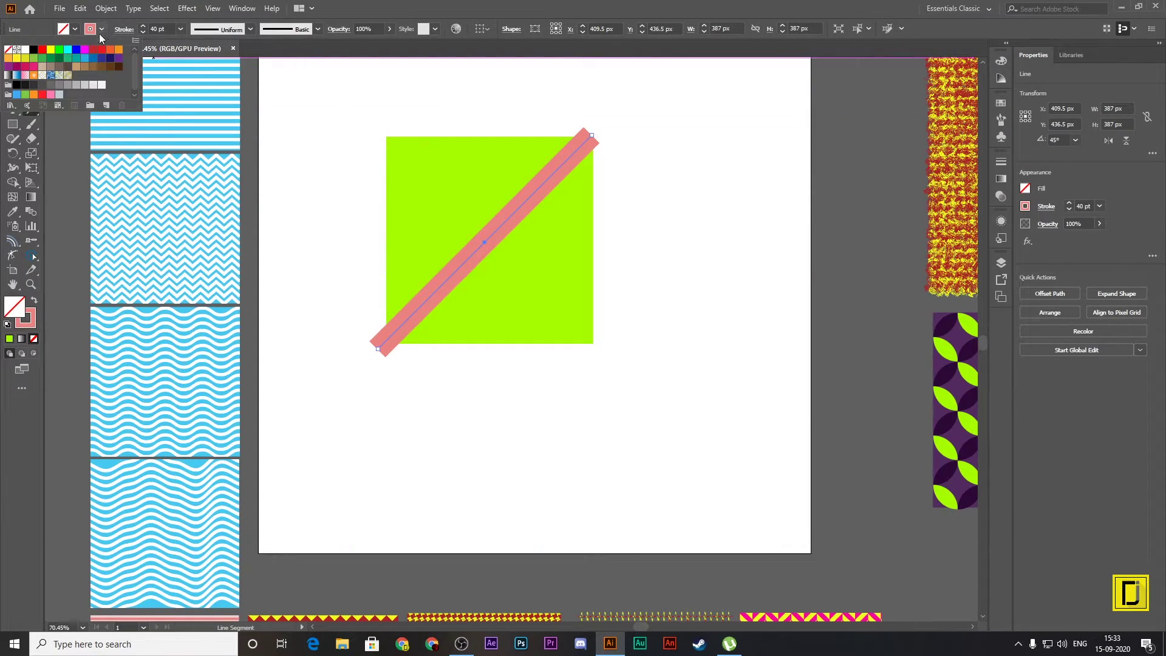
pyautogui.click(34, 50)
pyautogui.click(50, 49)
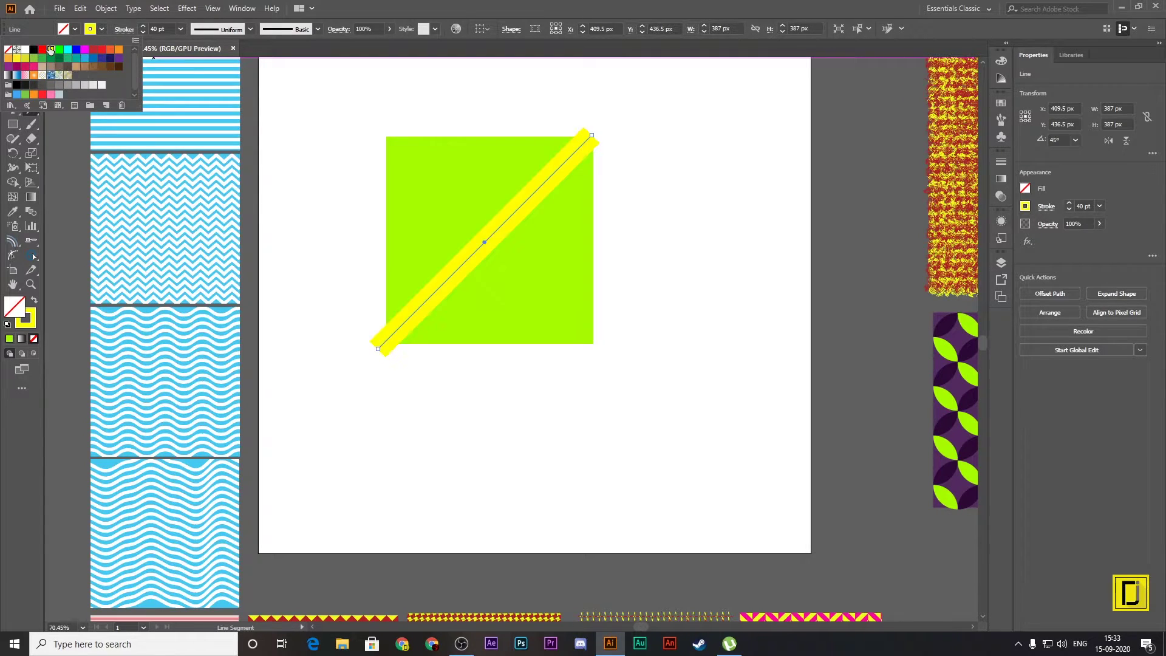
pyautogui.click(75, 50)
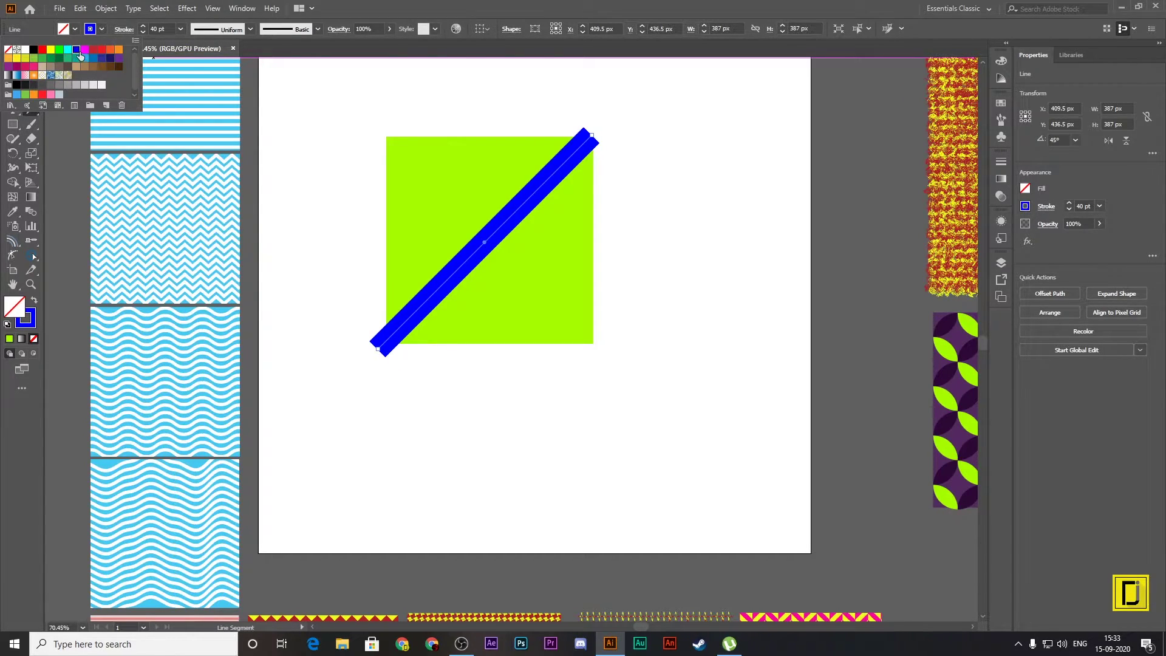
pyautogui.click(94, 50)
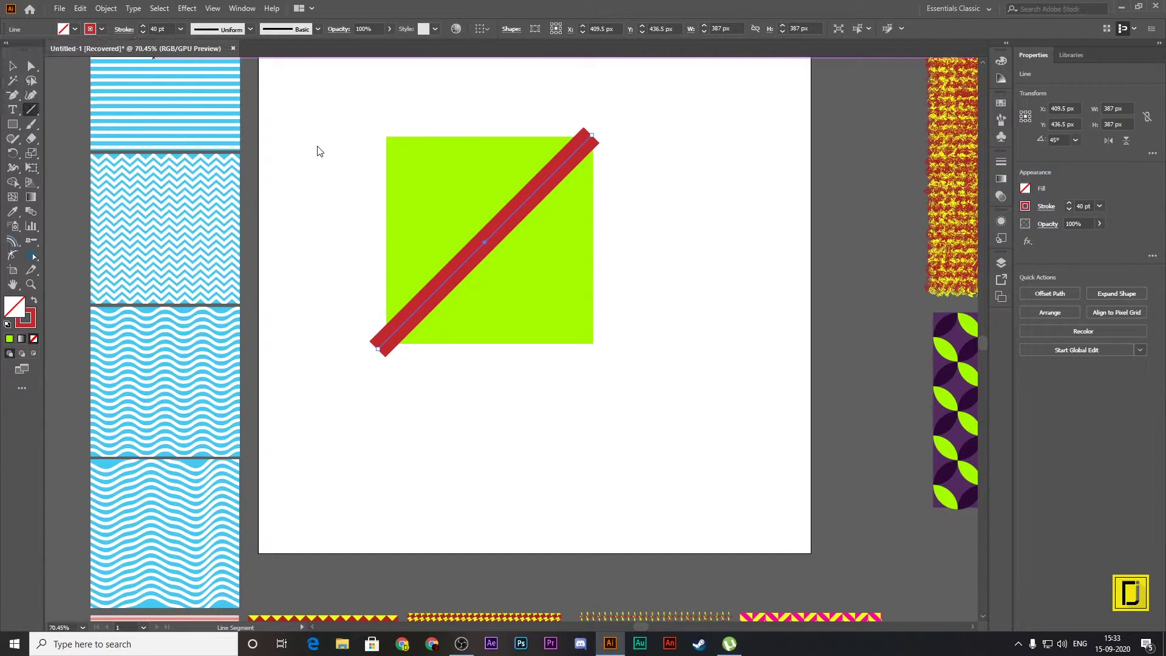
pyautogui.click(391, 172)
pyautogui.click(101, 111)
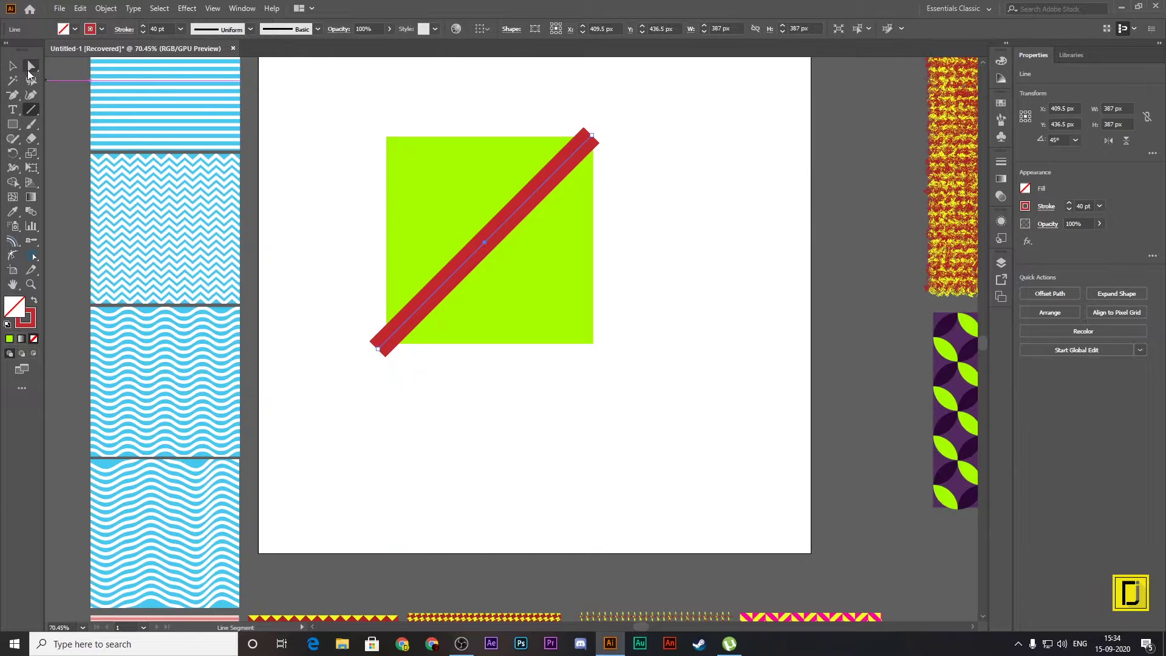
# Step: Change the square's fill from lime green to navy
pyautogui.press('v')
pyautogui.click(450, 161)
pyautogui.click(76, 30)
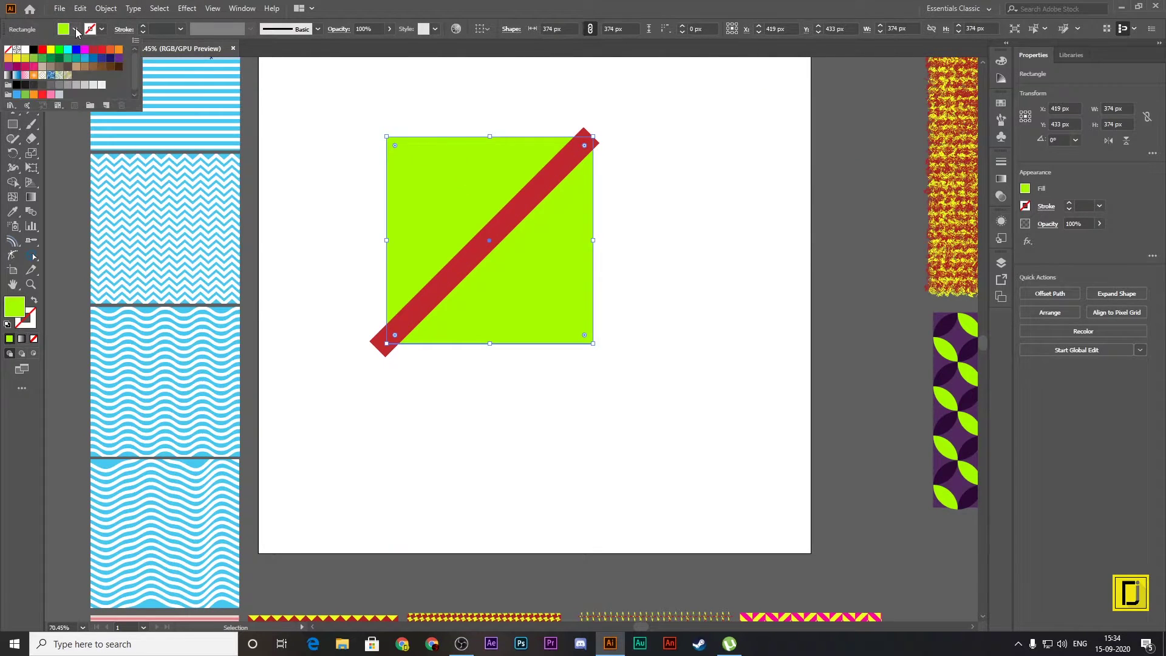
pyautogui.click(51, 50)
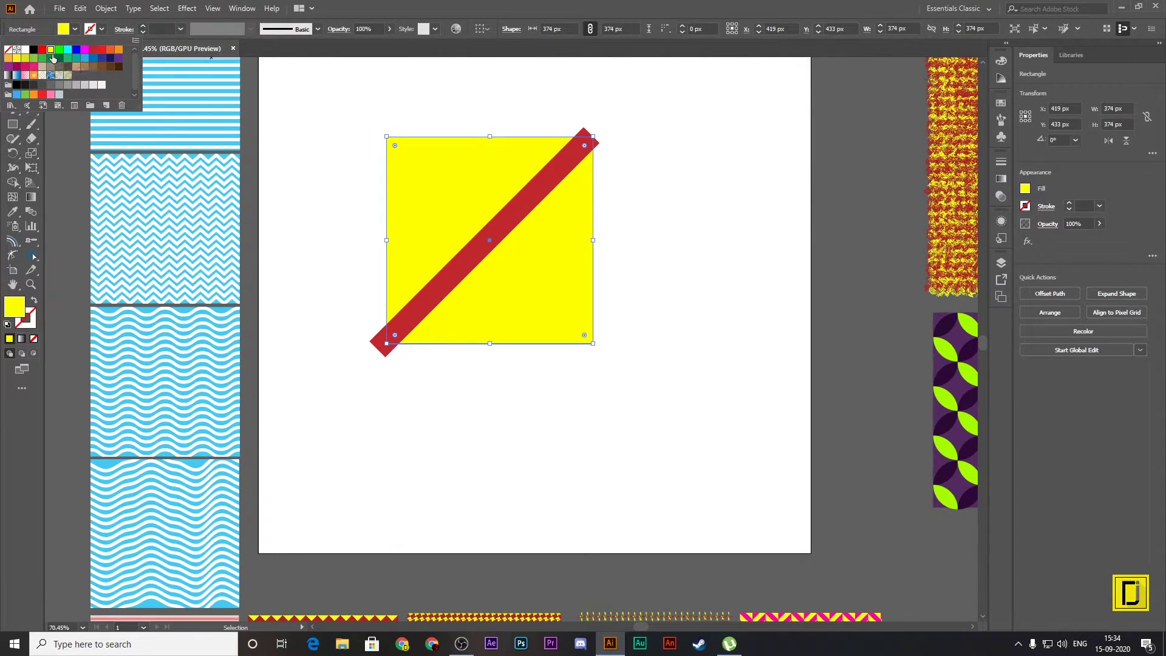
pyautogui.click(34, 68)
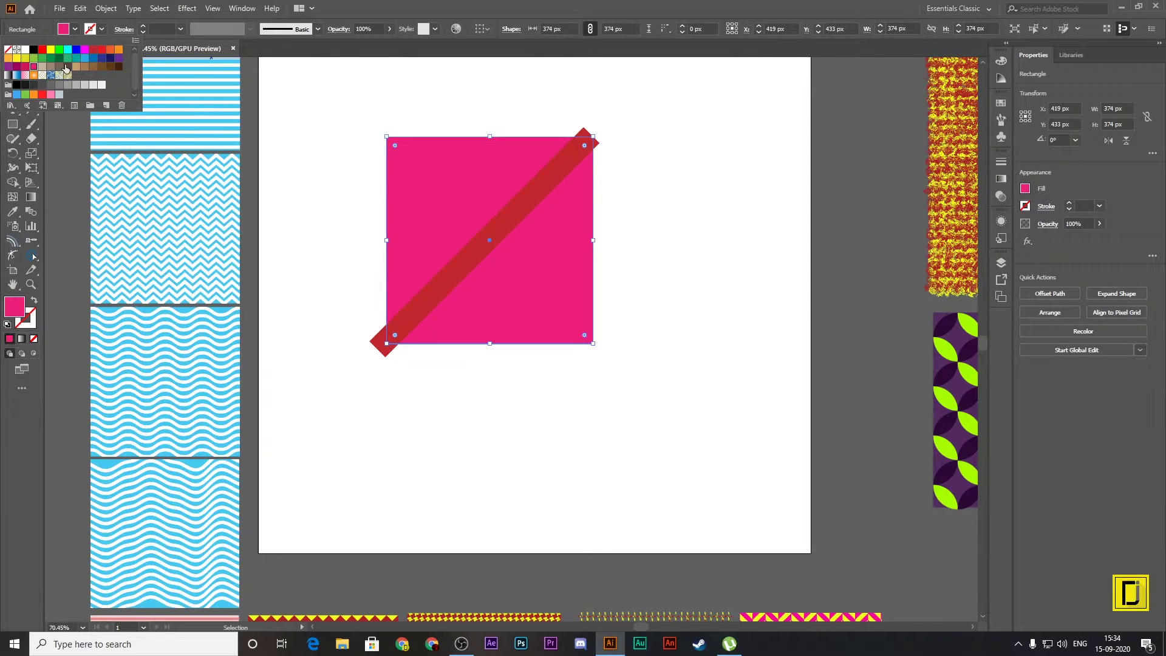
pyautogui.click(84, 58)
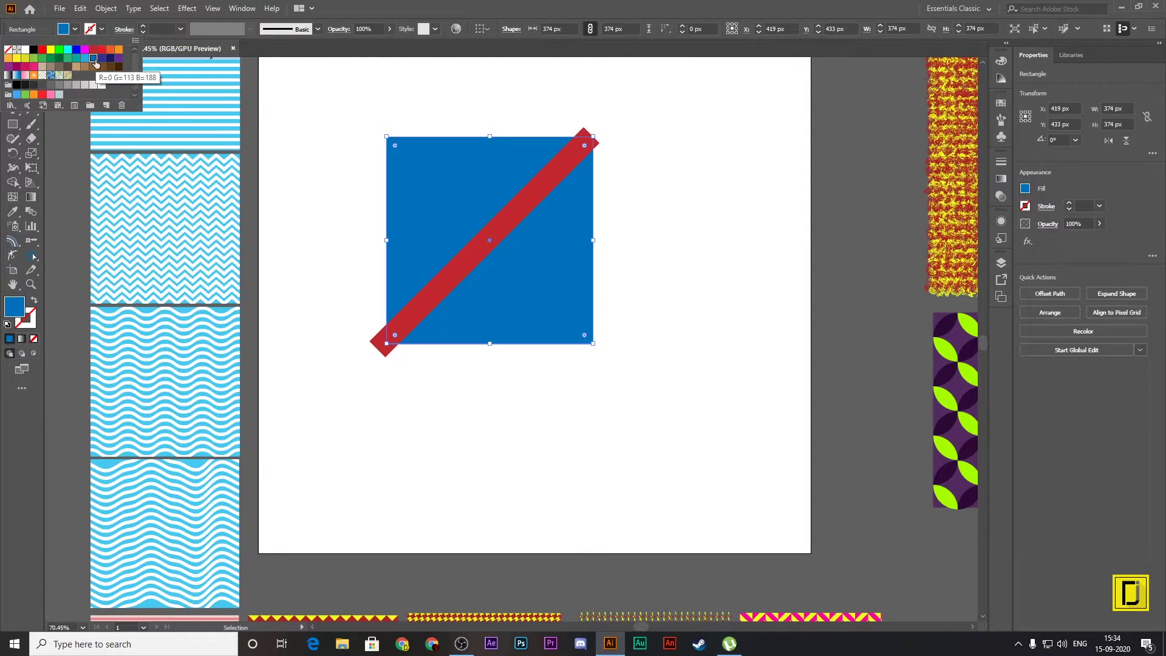
pyautogui.click(110, 59)
pyautogui.click(118, 58)
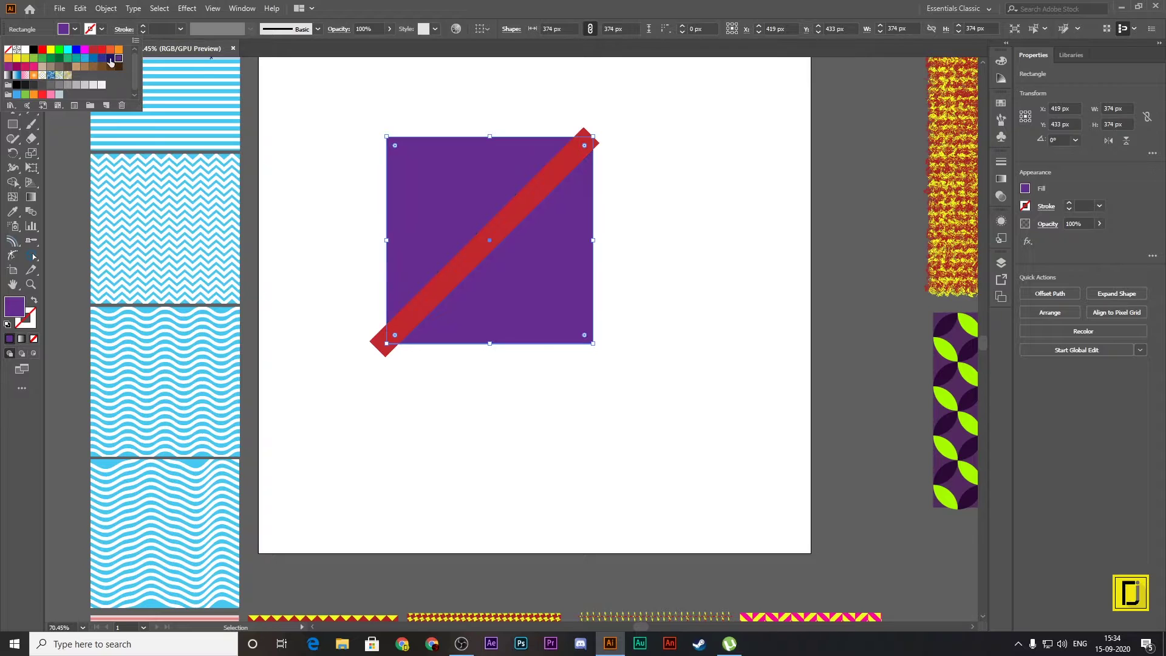
# Step: Reselect the red diagonal line on its own
pyautogui.moveTo(328, 104); pyautogui.dragTo(650, 453)
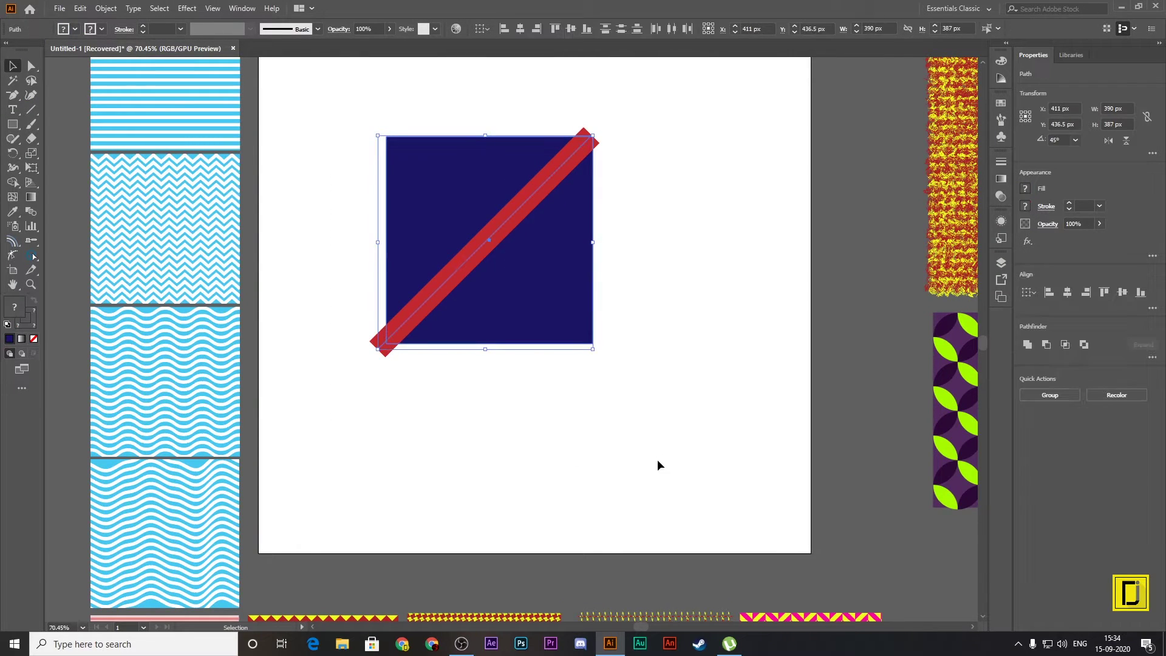
pyautogui.click(657, 459)
pyautogui.click(523, 230)
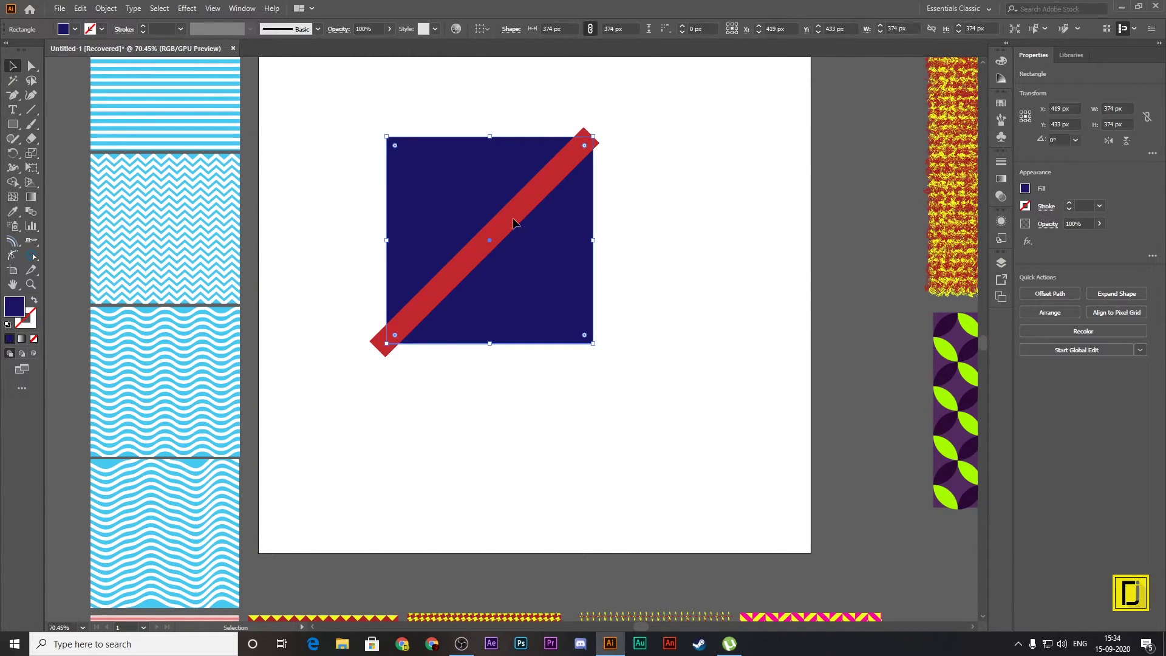
pyautogui.click(569, 162)
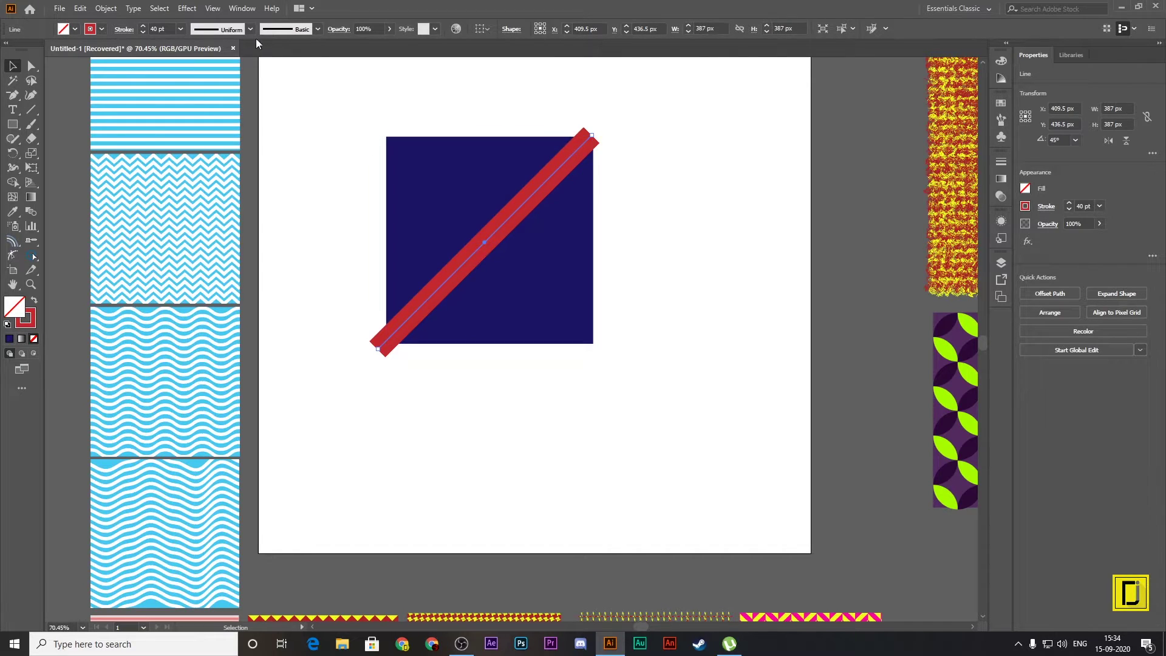
# Step: Thin the red line to 20 pt and repeat it into five evenly spaced parallel stripes
pyautogui.click(180, 28)
pyautogui.click(200, 219)
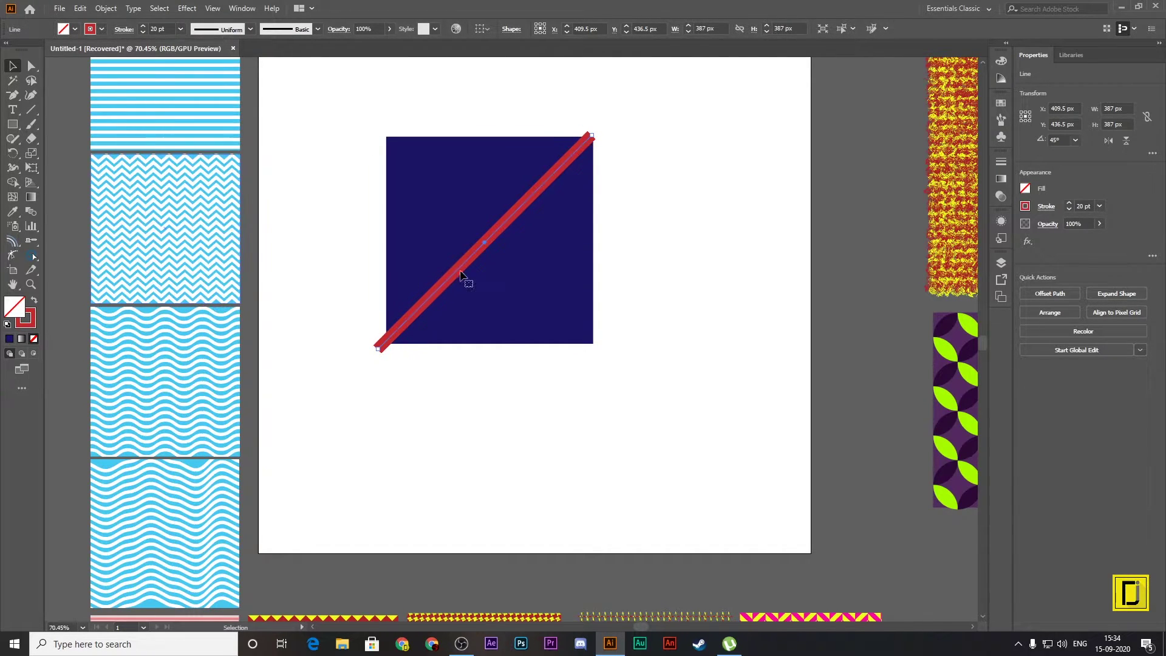
pyautogui.moveTo(469, 262); pyautogui.dragTo(493, 287)
pyautogui.hotkey('ctrl', 'd')
pyautogui.hotkey('ctrl', 'd')
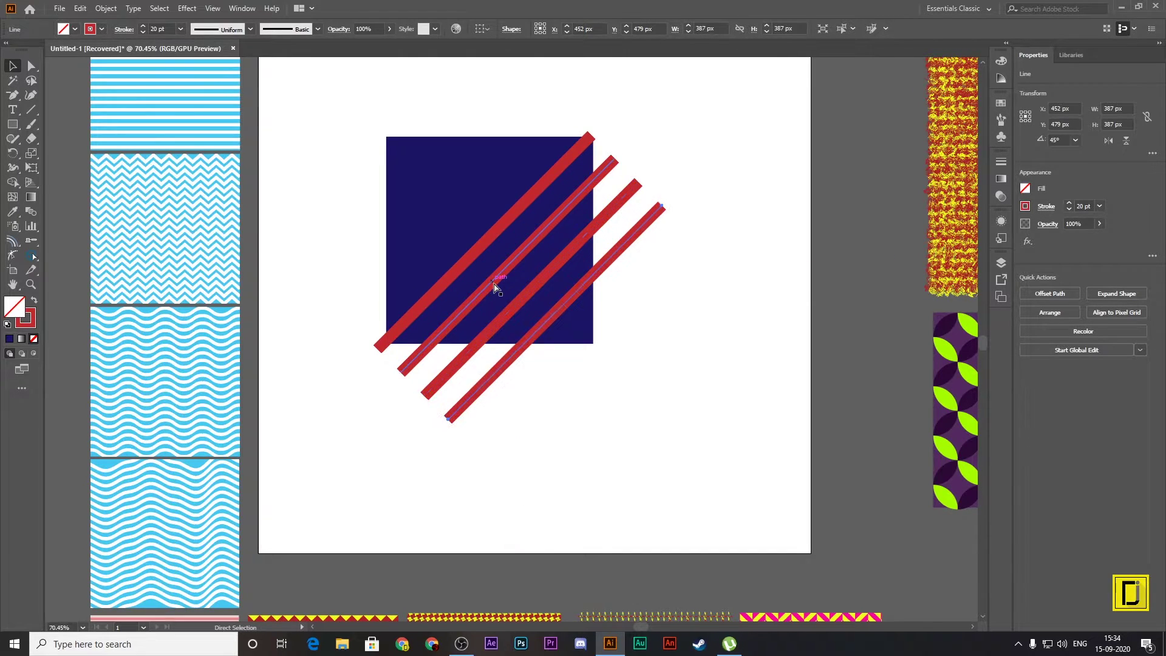
pyautogui.hotkey('ctrl', 'd')
# Step: Expand the five red stripes into filled shapes and ungroup them
pyautogui.moveTo(691, 430); pyautogui.dragTo(380, 122)
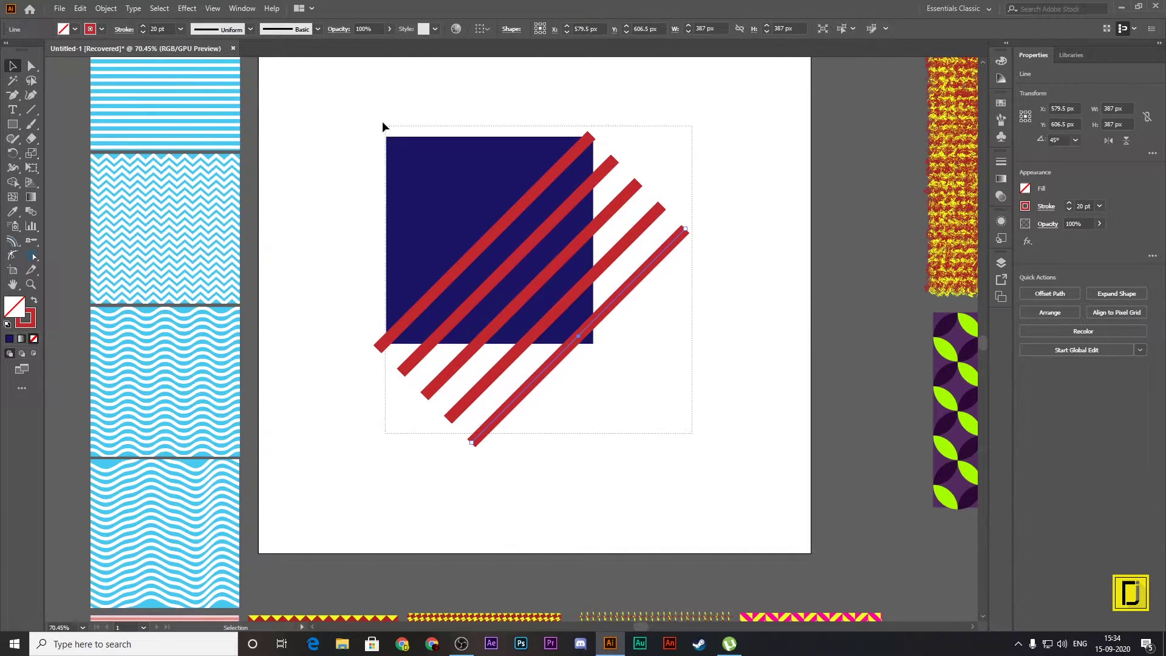
pyautogui.moveTo(722, 313); pyautogui.dragTo(608, 153)
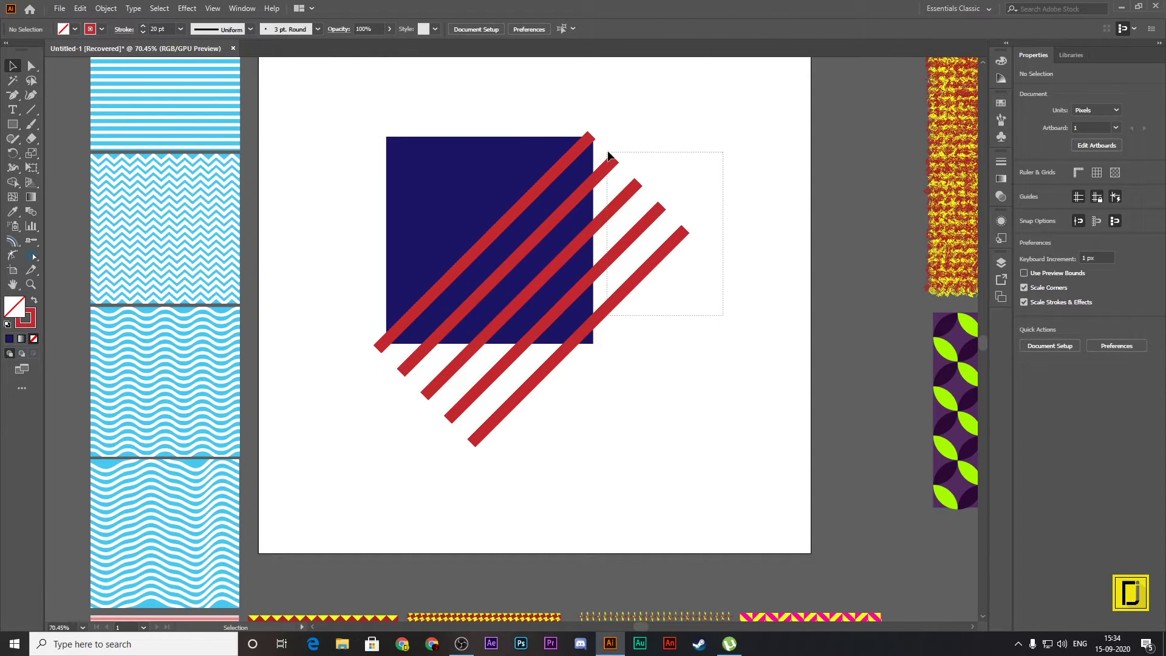
pyautogui.keyDown('shift'); pyautogui.click(588, 141); pyautogui.keyUp('shift')
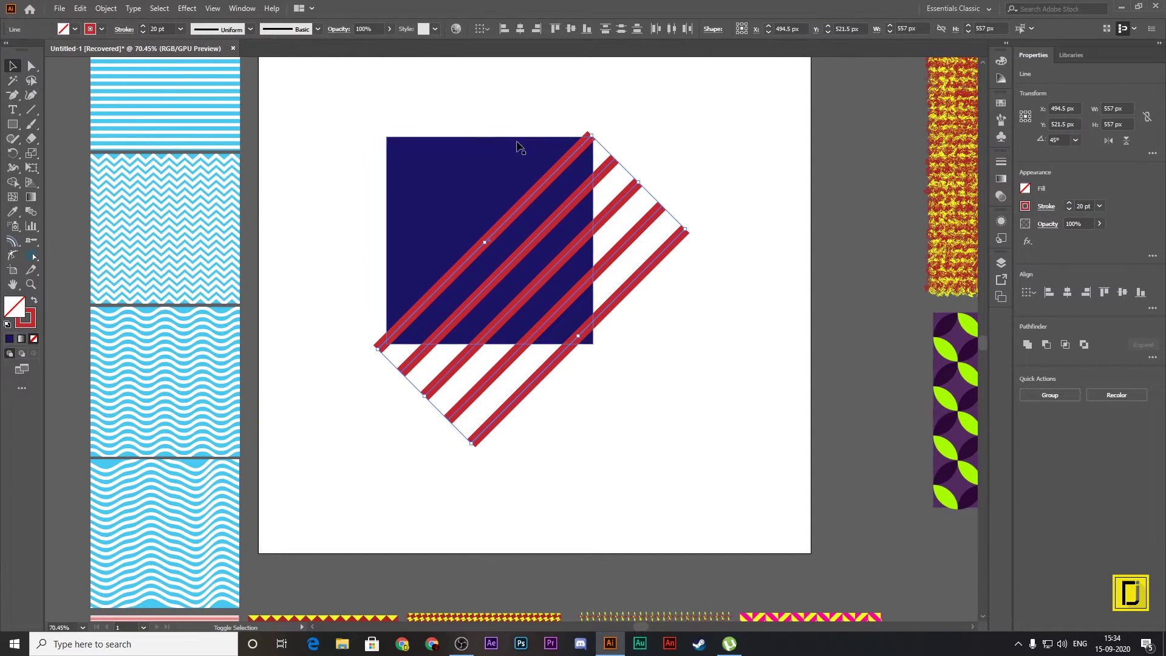
pyautogui.click(81, 8)
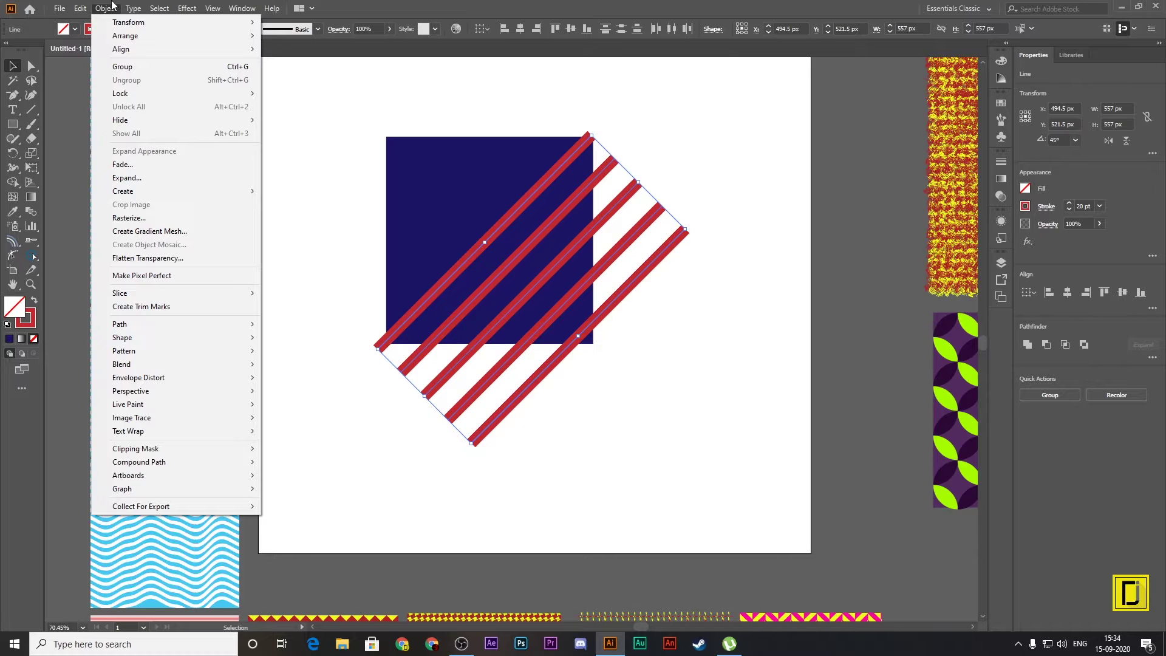
pyautogui.click(140, 178)
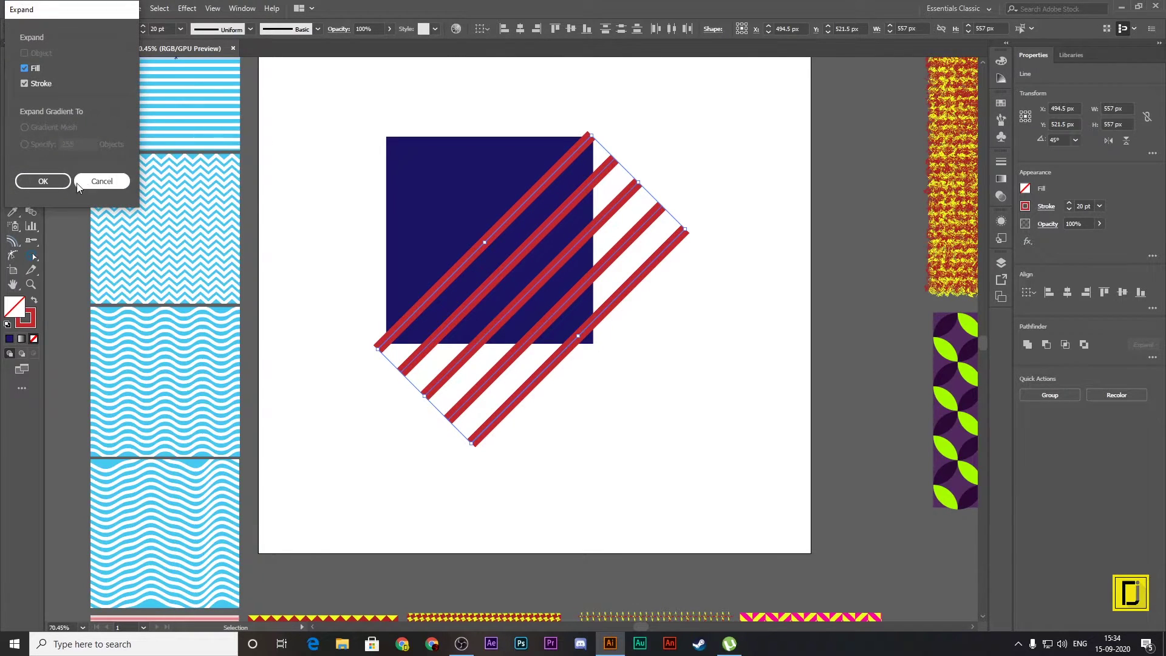
pyautogui.click(43, 180)
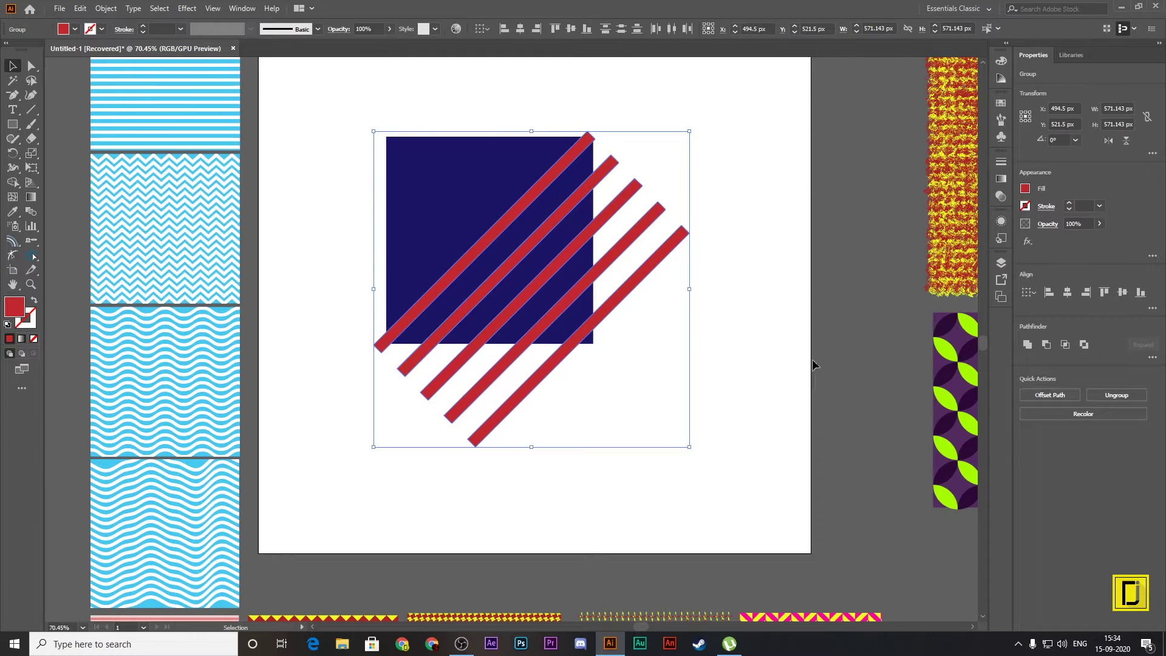
pyautogui.hotkey('ctrl', 'shift', 'g')
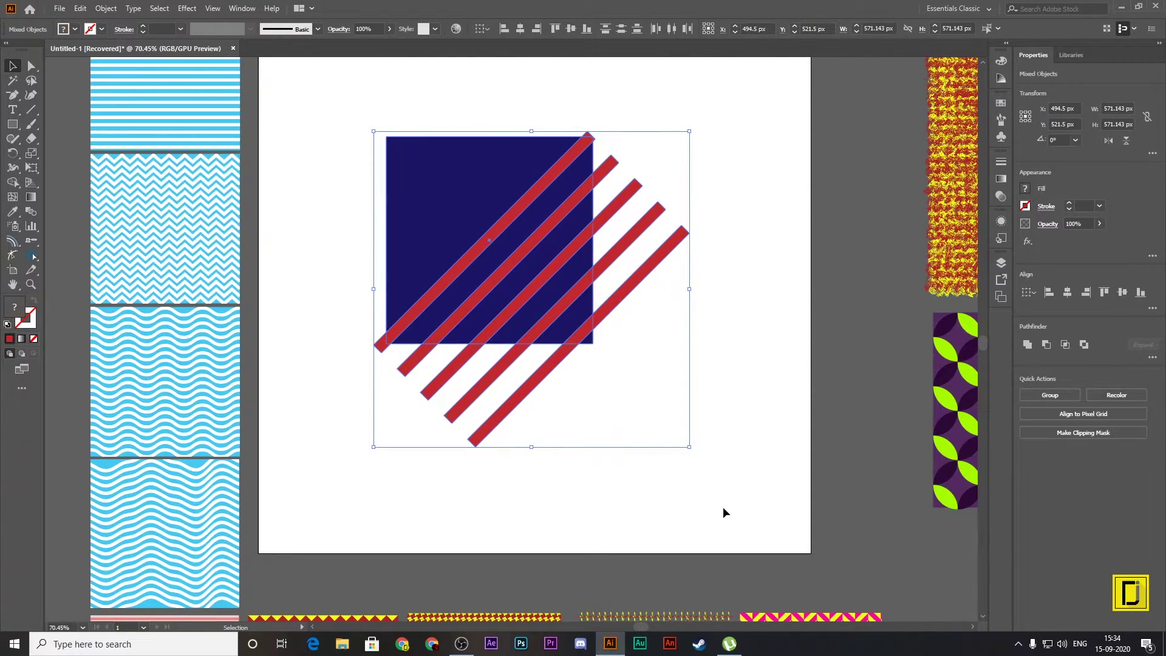
# Step: Delete every red stripe tip and sliver sticking out past the navy square's edges
pyautogui.click(13, 187)
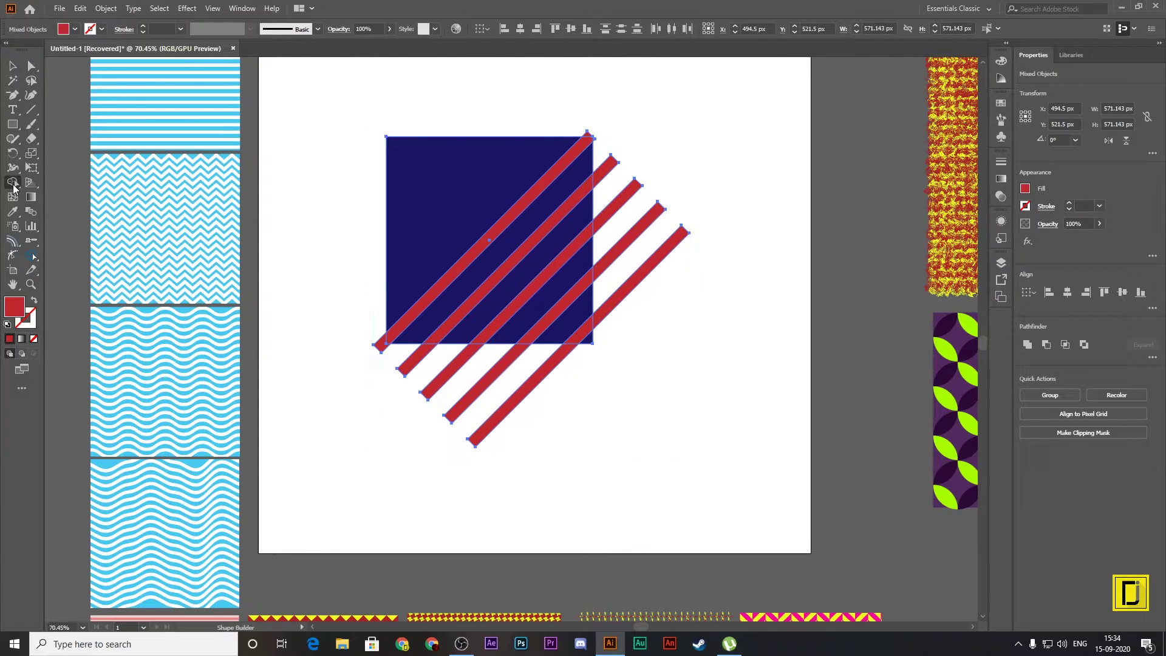
pyautogui.keyDown('alt'); pyautogui.click(380, 343); pyautogui.keyUp('alt')
pyautogui.moveTo(409, 365); pyautogui.dragTo(526, 449)
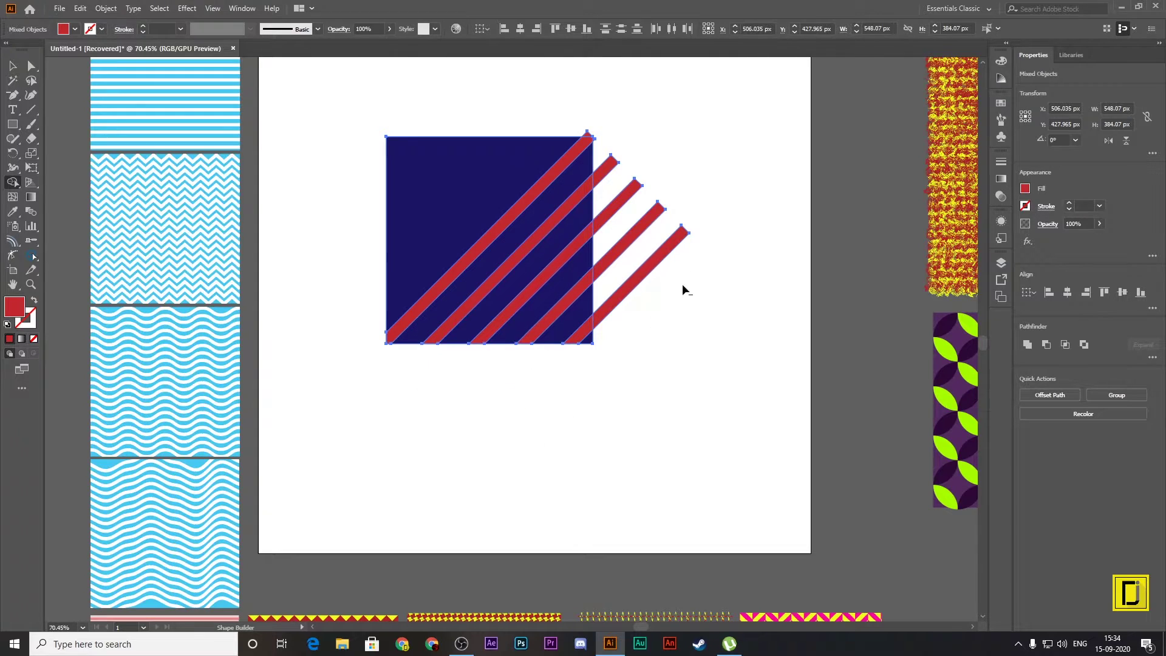
pyautogui.moveTo(679, 255); pyautogui.dragTo(631, 185)
pyautogui.keyDown('alt'); pyautogui.click(610, 159); pyautogui.keyUp('alt')
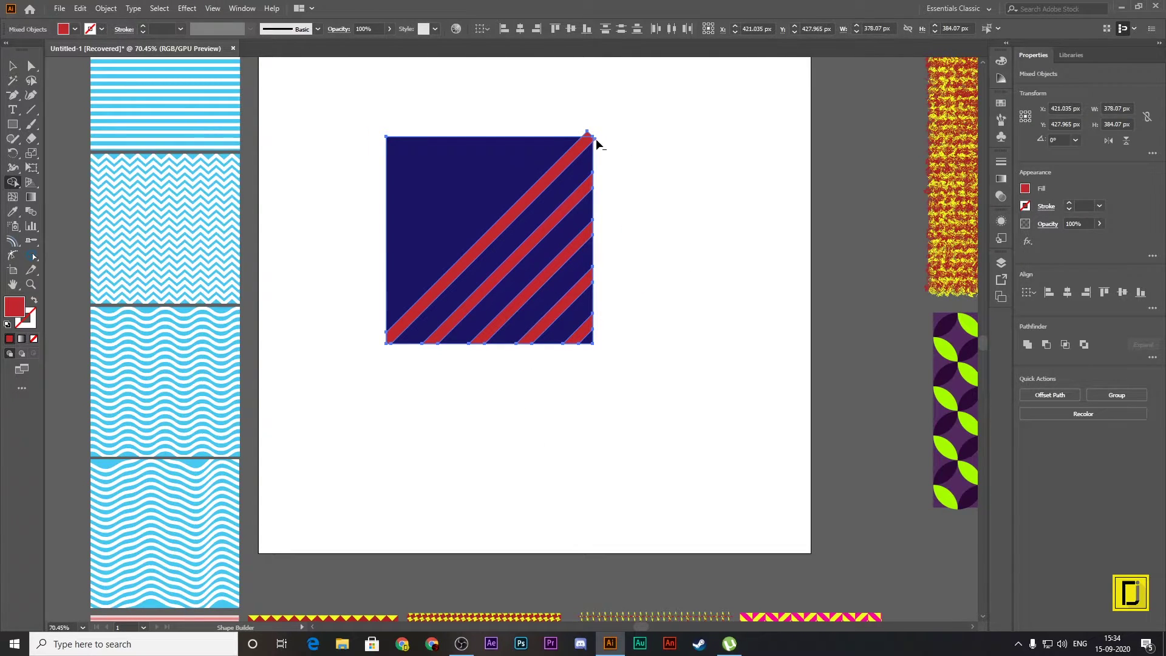
pyautogui.keyDown('alt'); pyautogui.click(594, 141); pyautogui.keyUp('alt')
pyautogui.keyDown('alt'); pyautogui.click(587, 134); pyautogui.keyUp('alt')
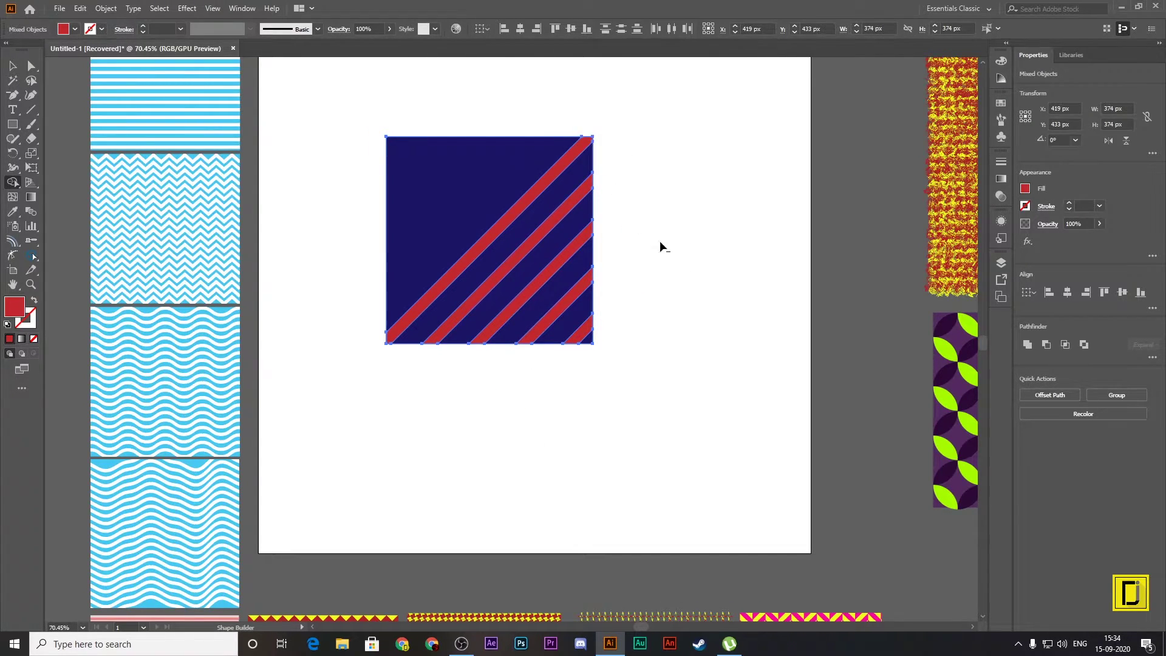
# Step: Group the navy square with its trimmed red stripes into one tile
pyautogui.click(11, 65)
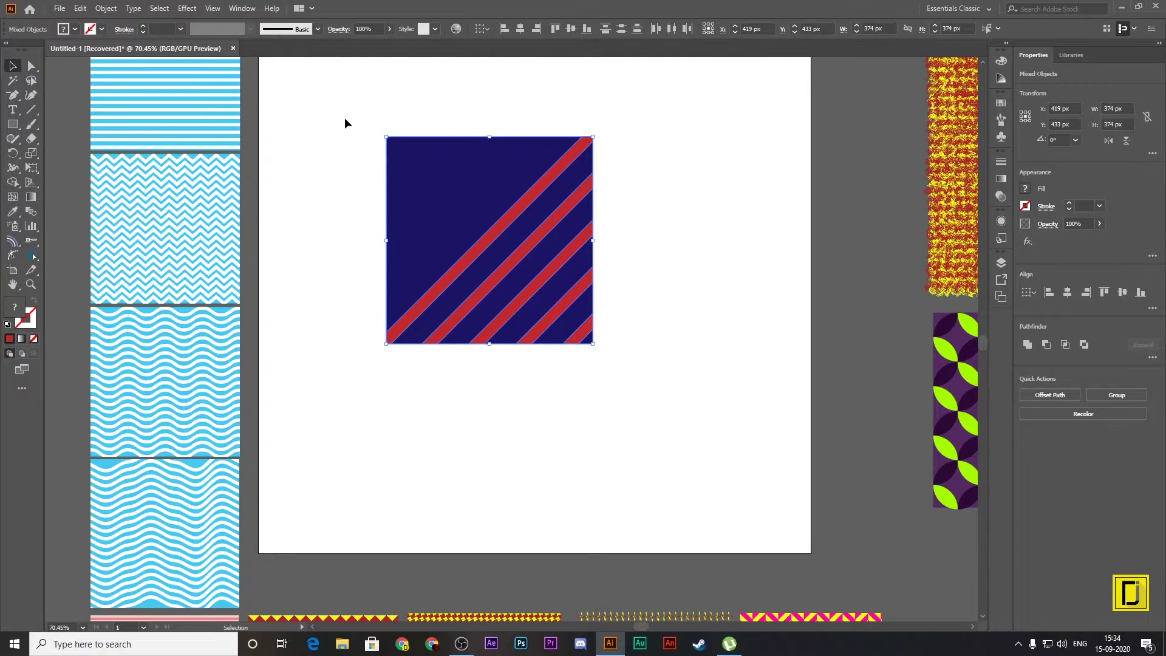
pyautogui.press('a')
pyautogui.hotkey('ctrl', 'g')
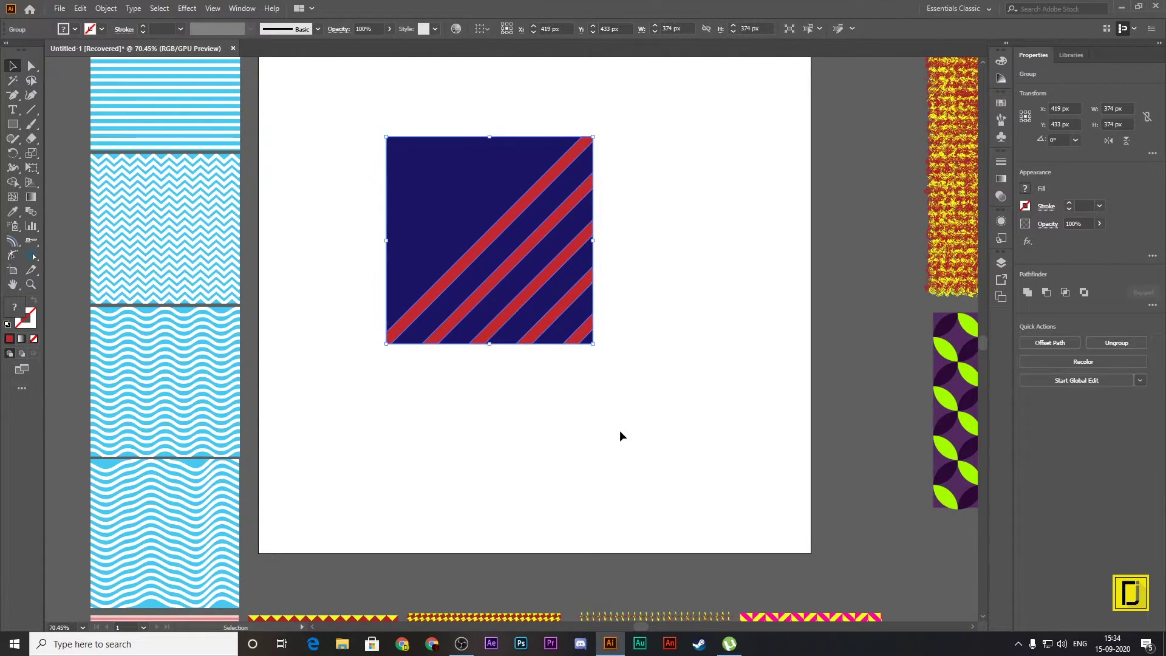
# Step: Move the striped group to the artboard's top-left and scale it down to 200 px
pyautogui.scroll(2, 565, 340)
pyautogui.moveTo(564, 369); pyautogui.dragTo(424, 219)
pyautogui.moveTo(465, 279)
pyautogui.mouseDown()
pyautogui.moveTo(368, 183)
pyautogui.moveTo(494, 298)
pyautogui.mouseUp()
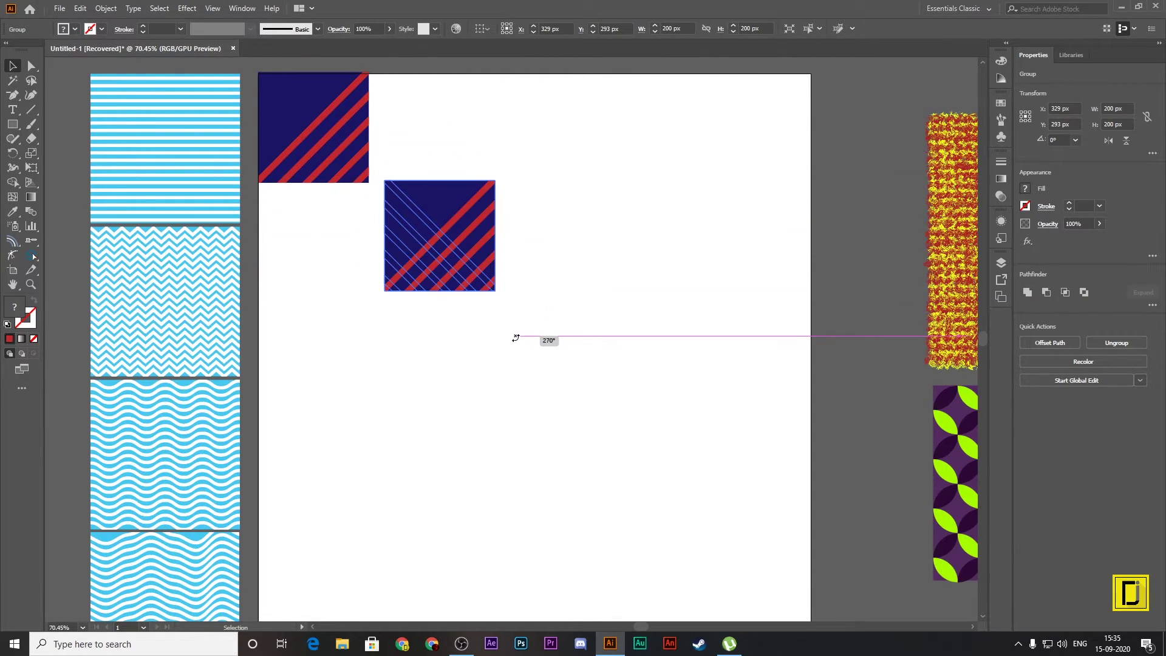
# Step: Place a copy rotated 270° beside the original to form the chevron
pyautogui.moveTo(499, 176); pyautogui.dragTo(520, 331)
pyautogui.moveTo(455, 282); pyautogui.dragTo(439, 164)
pyautogui.click(511, 257)
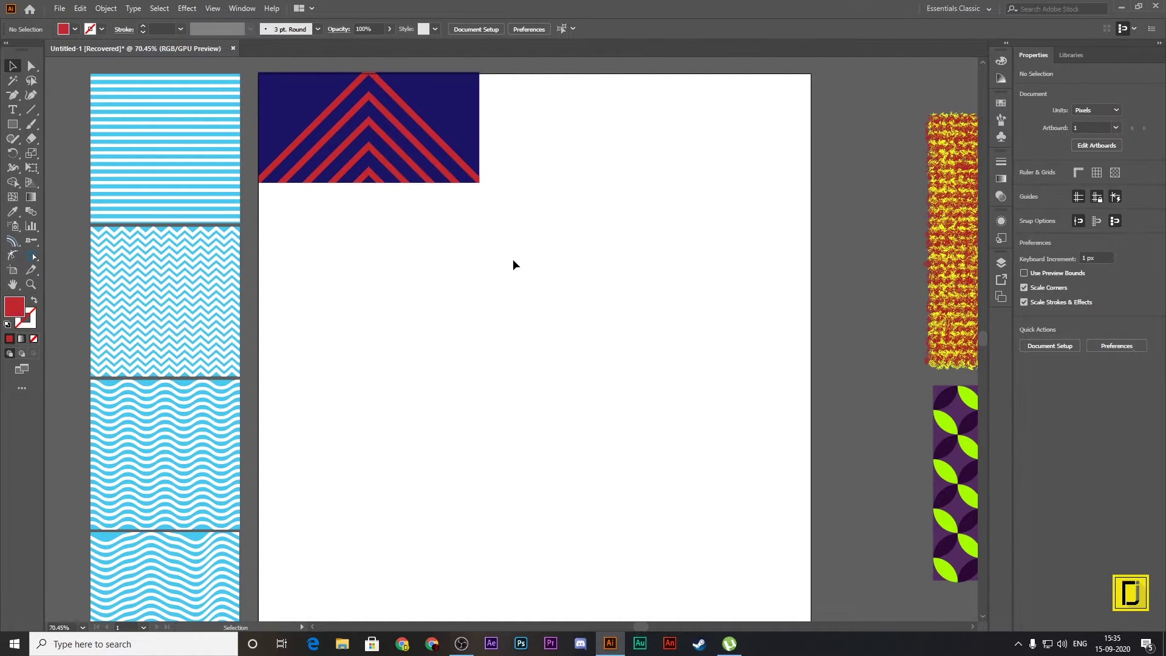
# Step: Zoom in to check the chevron seam with a 1 px test nudge, then zoom back out
pyautogui.scroll(3, 511, 269)
pyautogui.moveTo(512, 270); pyautogui.dragTo(399, 269)
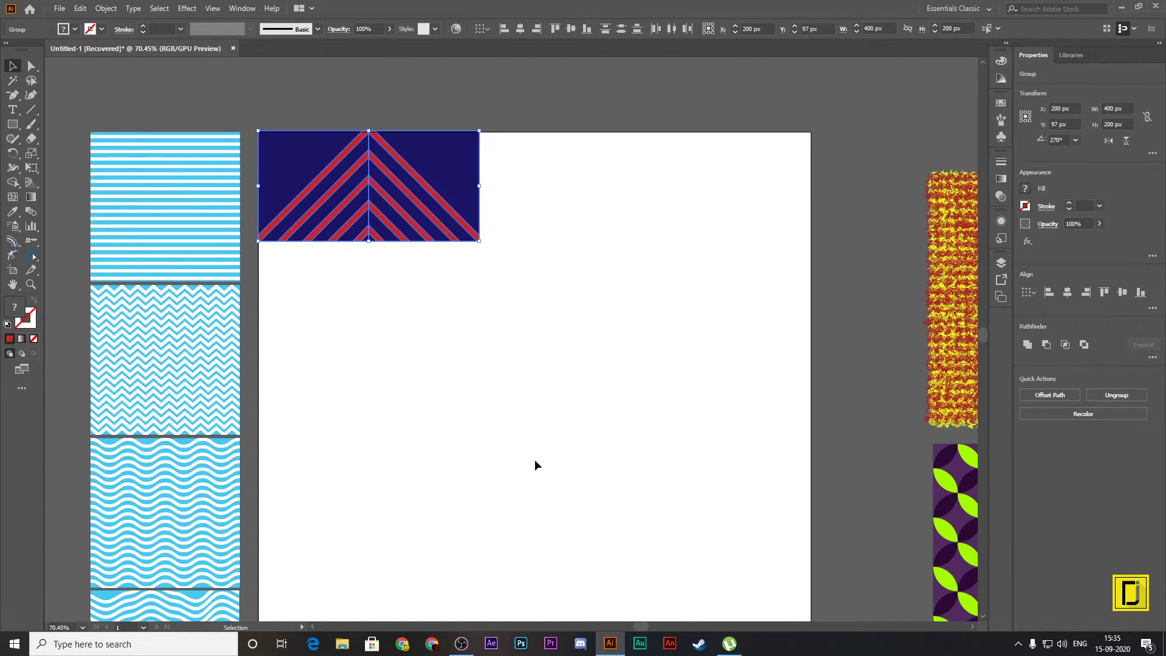
pyautogui.hotkey('ctrl', '=')
pyautogui.hotkey('ctrl', '=')
pyautogui.hotkey('ctrl', '=')
pyautogui.hotkey('ctrl', '=')
pyautogui.scroll(-2, 660, 547)
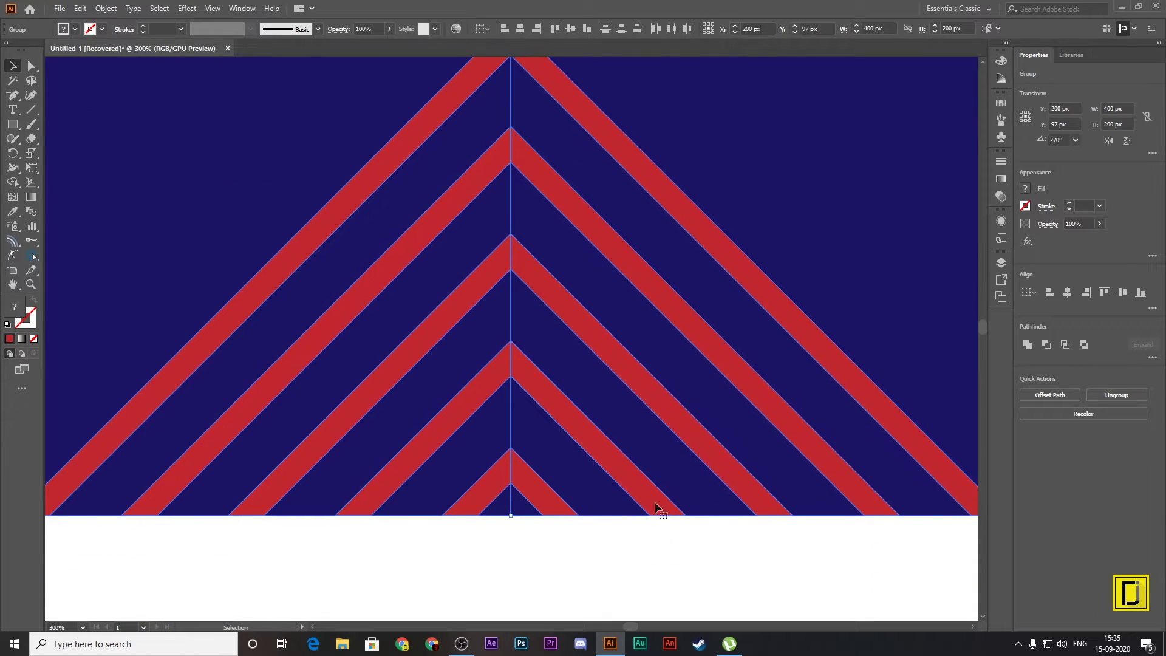
pyautogui.click(672, 564)
pyautogui.click(668, 460)
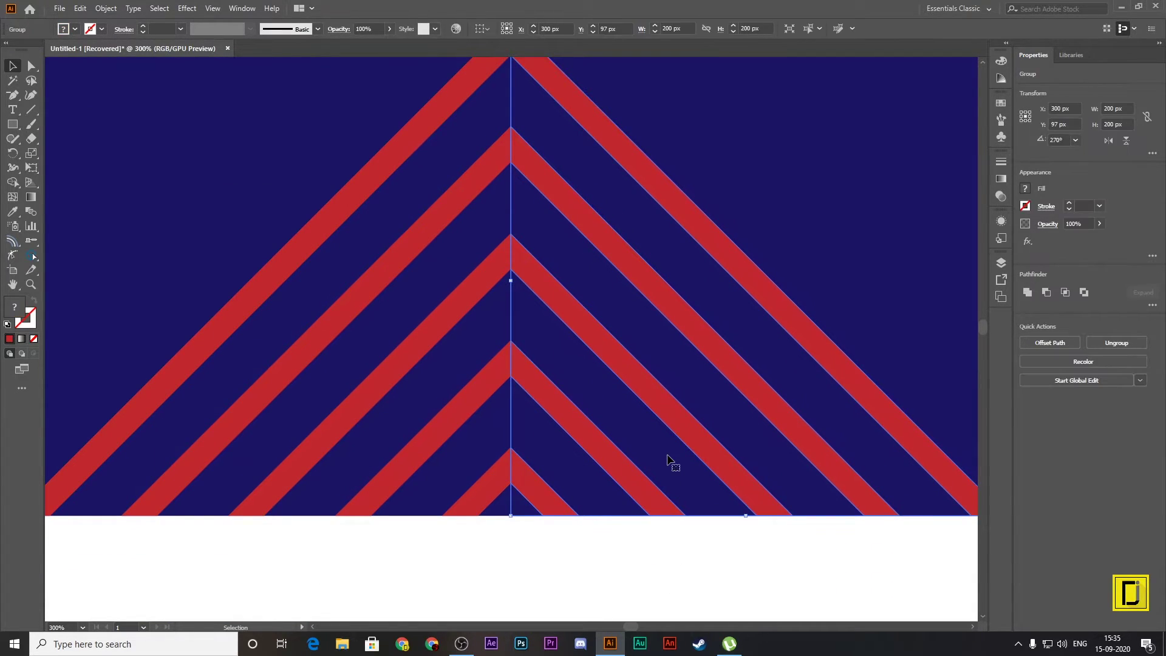
pyautogui.press('Left')
pyautogui.hotkey('ctrl', 'z')
pyautogui.click(672, 555)
pyautogui.moveTo(671, 555); pyautogui.dragTo(271, 190)
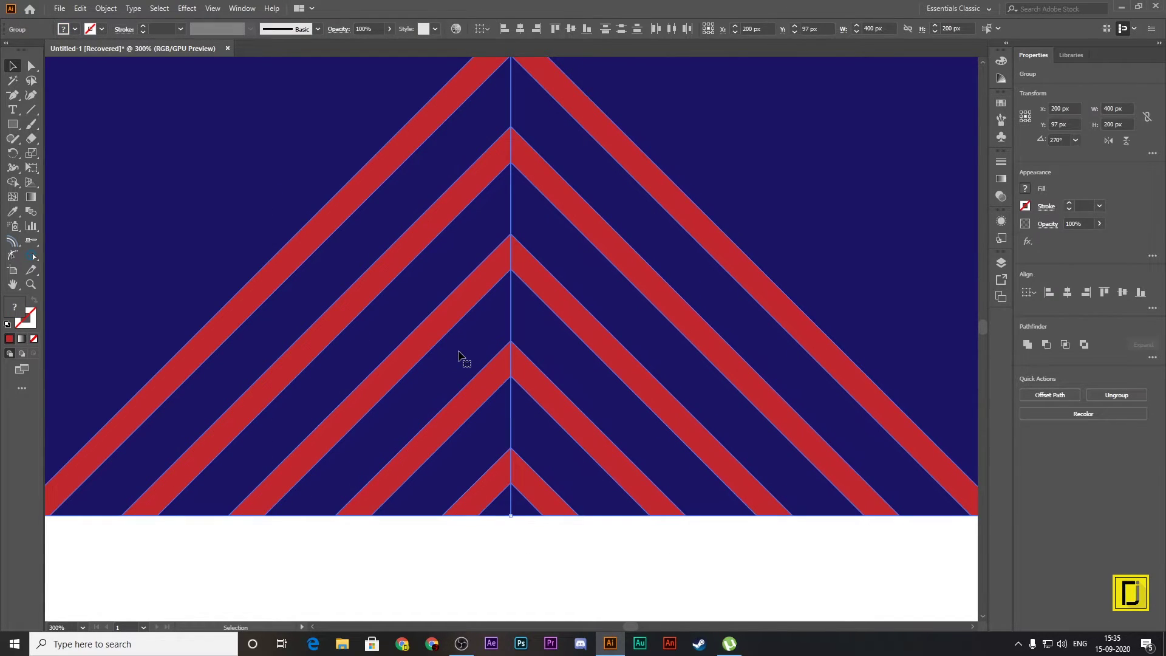
pyautogui.hotkey('ctrl', '0')
# Step: Add a 180°-rotated copy of the chevron directly beneath it, forming nested diamonds
pyautogui.moveTo(496, 334); pyautogui.dragTo(235, 54)
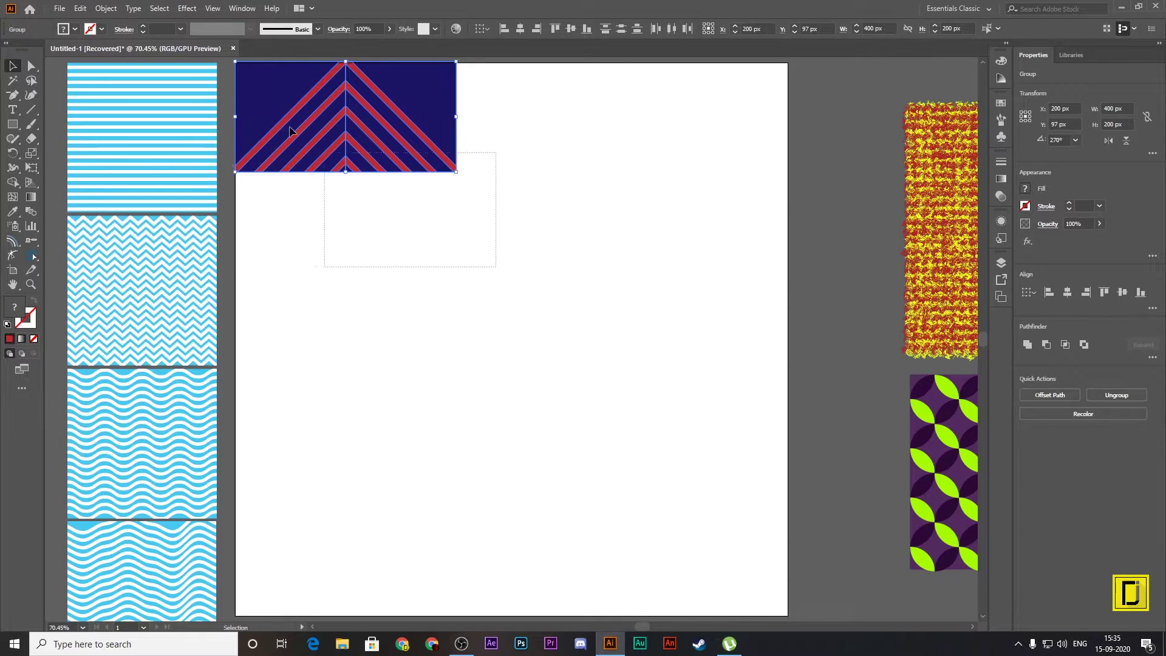
pyautogui.moveTo(450, 156)
pyautogui.mouseDown()
pyautogui.moveTo(474, 250)
pyautogui.moveTo(254, 346)
pyautogui.mouseUp()
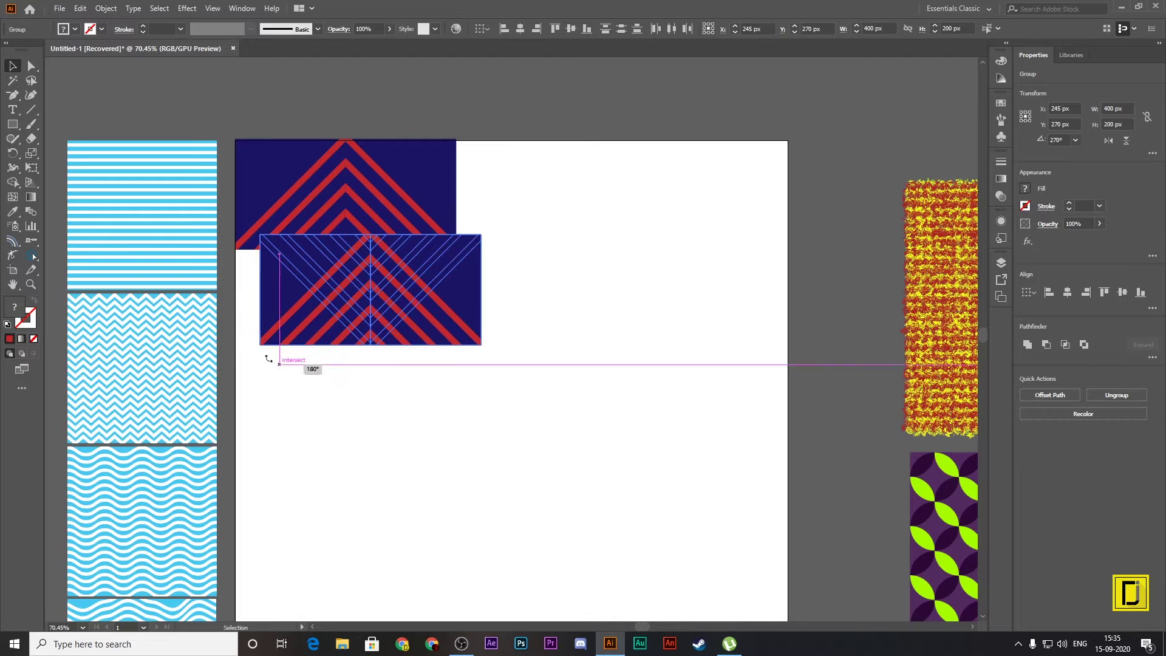
pyautogui.moveTo(419, 297); pyautogui.dragTo(391, 314)
pyautogui.press('Down')
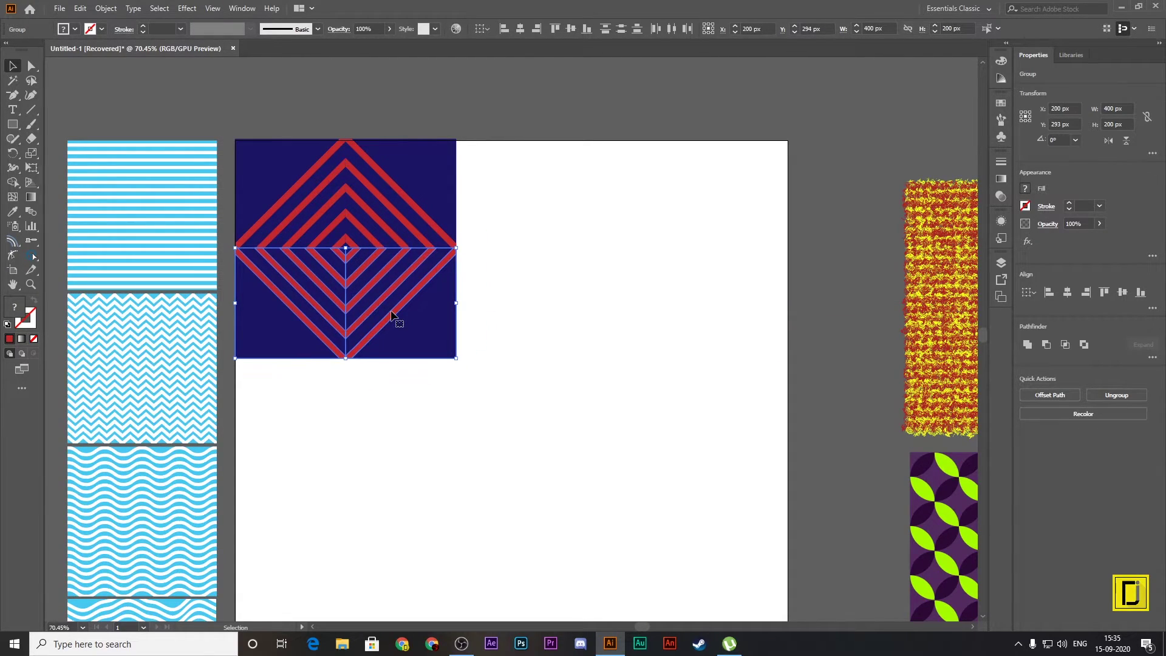
pyautogui.press('Down')
pyautogui.press('Down')
pyautogui.press('Up')
pyautogui.press('Up')
pyautogui.press('Up')
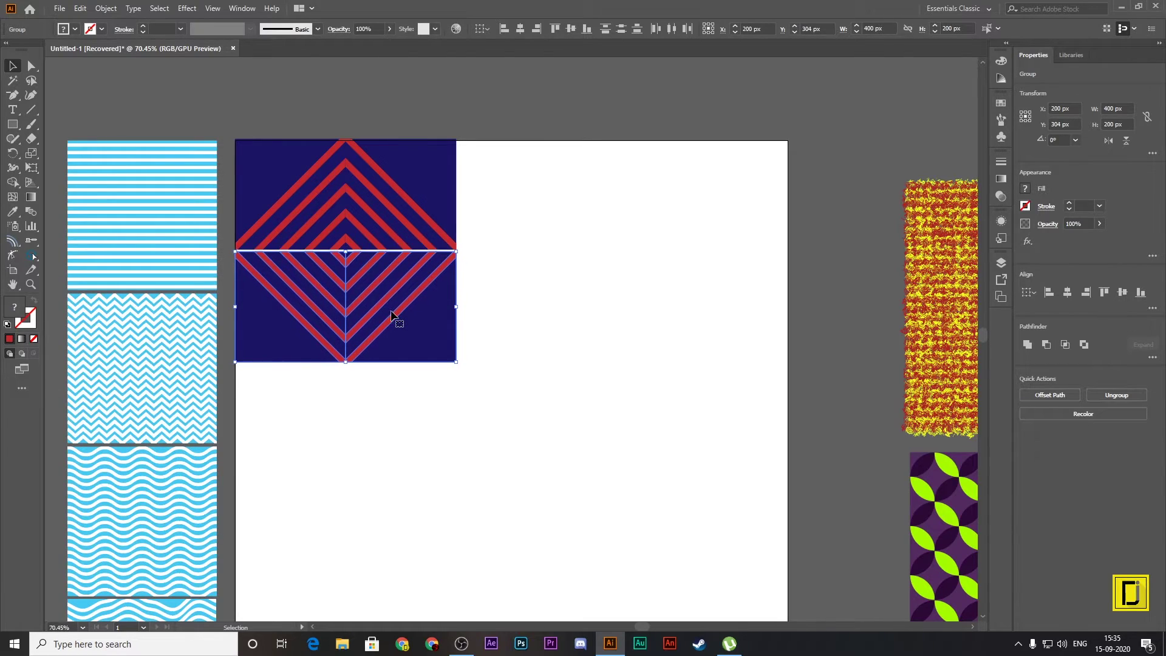
pyautogui.press('Up')
pyautogui.press('Up')
pyautogui.press('Up')
pyautogui.press('Up')
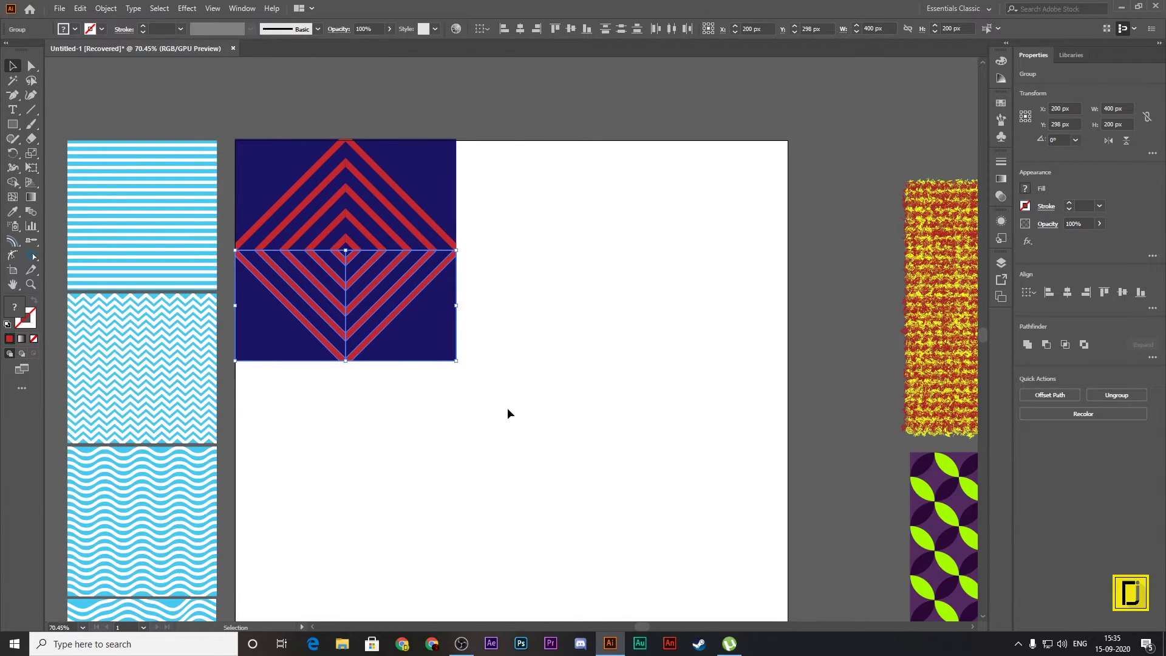
# Step: Scale both chevron groups to 200 × 200 px and nudge the square into the top-left corner
pyautogui.moveTo(507, 489)
pyautogui.mouseDown()
pyautogui.moveTo(544, 395)
pyautogui.moveTo(244, 271)
pyautogui.mouseUp()
pyautogui.click(426, 456)
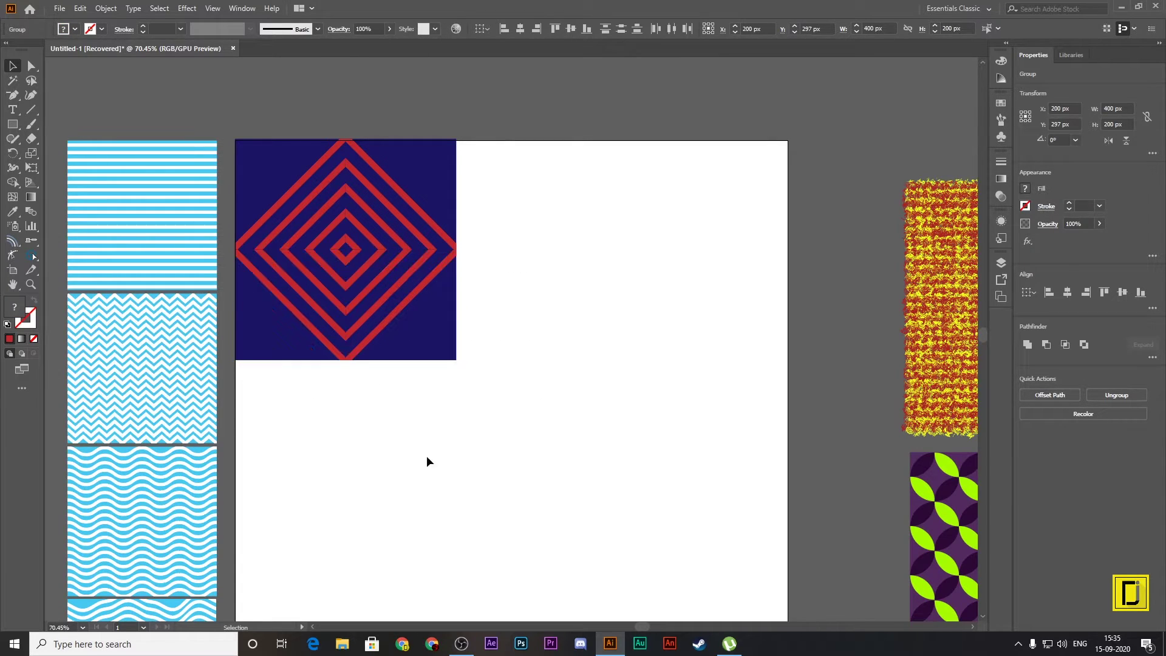
pyautogui.moveTo(499, 424)
pyautogui.mouseDown()
pyautogui.moveTo(238, 98)
pyautogui.moveTo(247, 115)
pyautogui.mouseUp()
pyautogui.press('a')
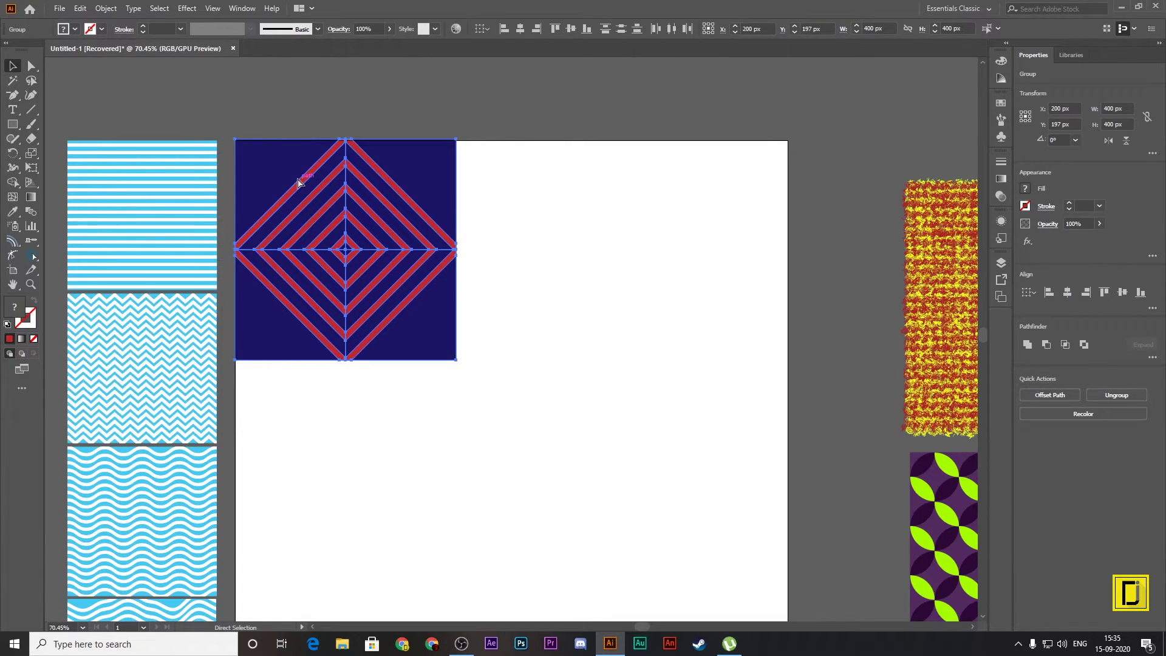
pyautogui.press('v')
pyautogui.moveTo(458, 363); pyautogui.dragTo(345, 249)
pyautogui.click(471, 395)
pyautogui.click(276, 198)
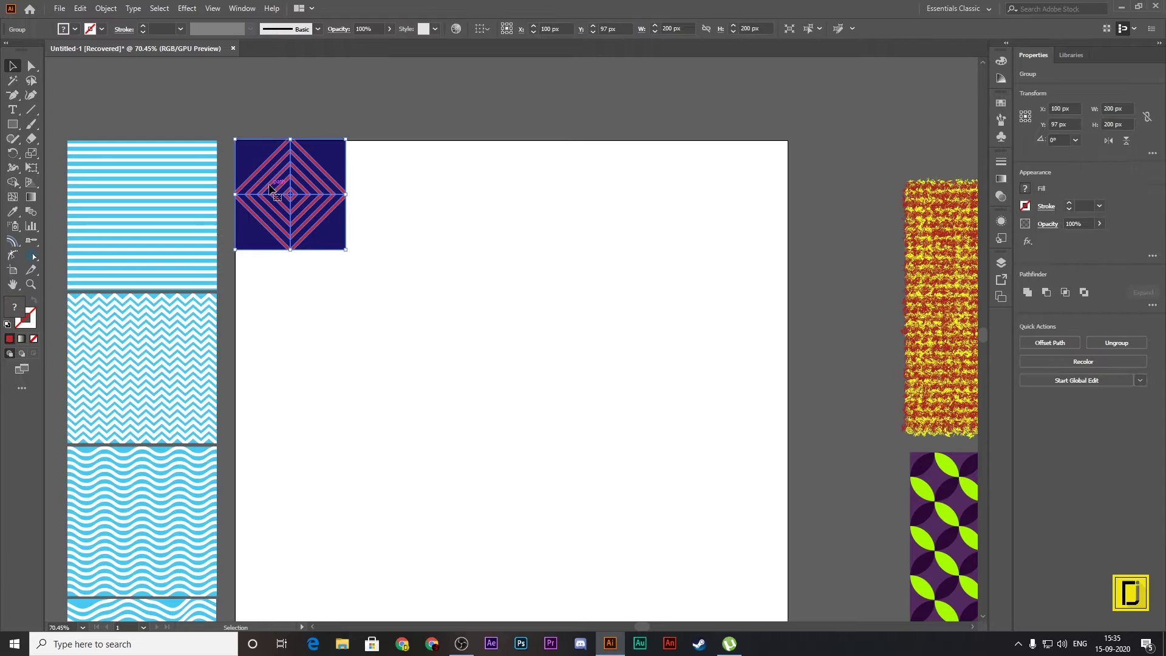
pyautogui.press('Down')
pyautogui.press('Down')
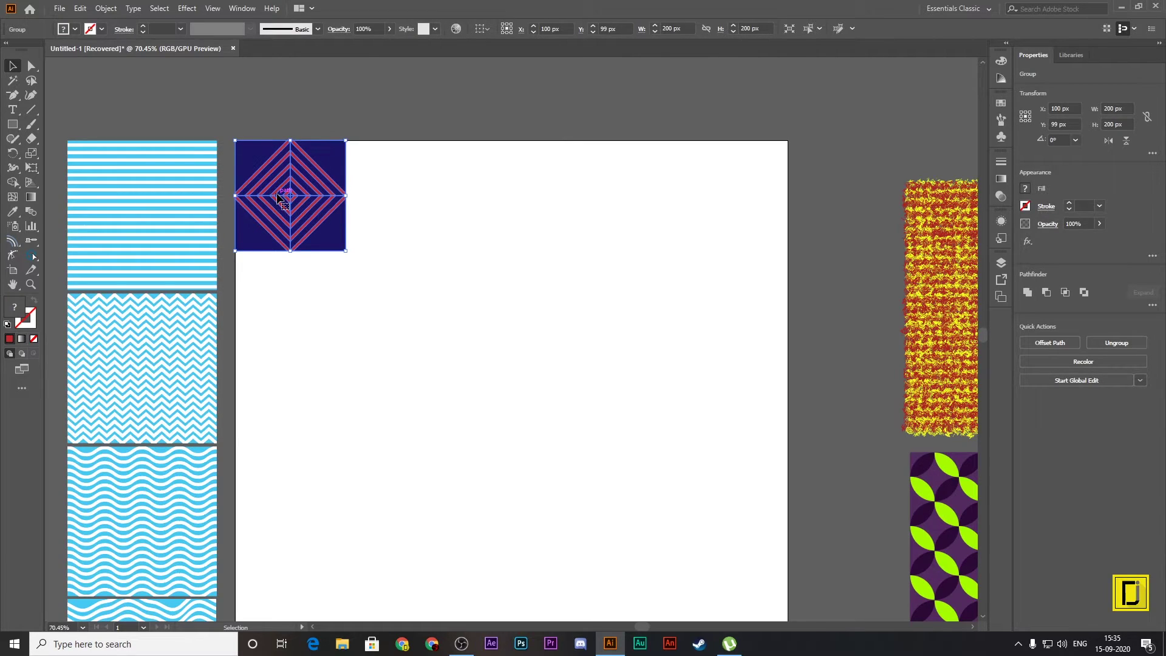
pyautogui.press('Right')
# Step: Apply a Transform effect moving the tile about 201 px horizontally with 4 copies
pyautogui.click(187, 8)
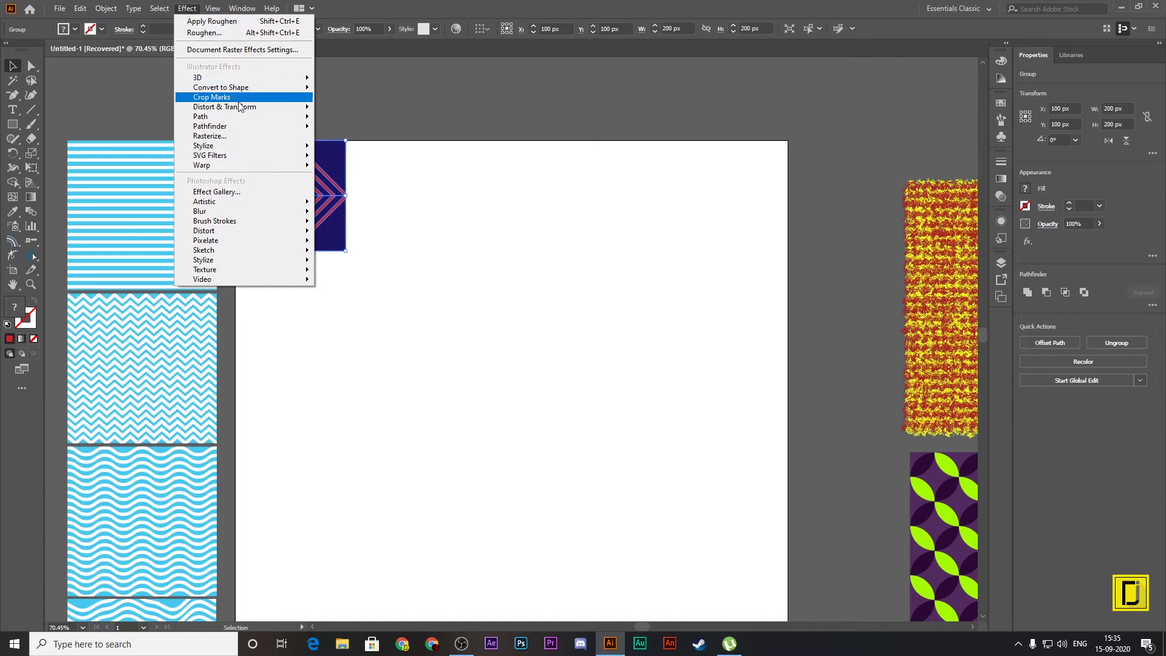
pyautogui.moveTo(224, 106)
pyautogui.click(364, 151)
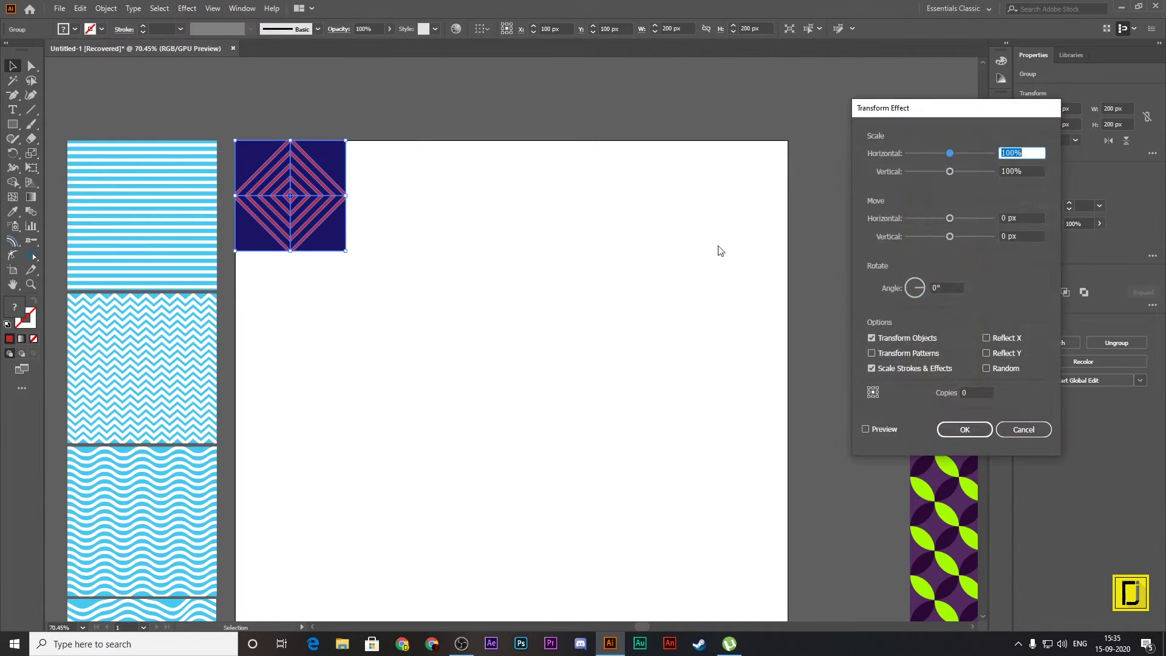
pyautogui.click(883, 429)
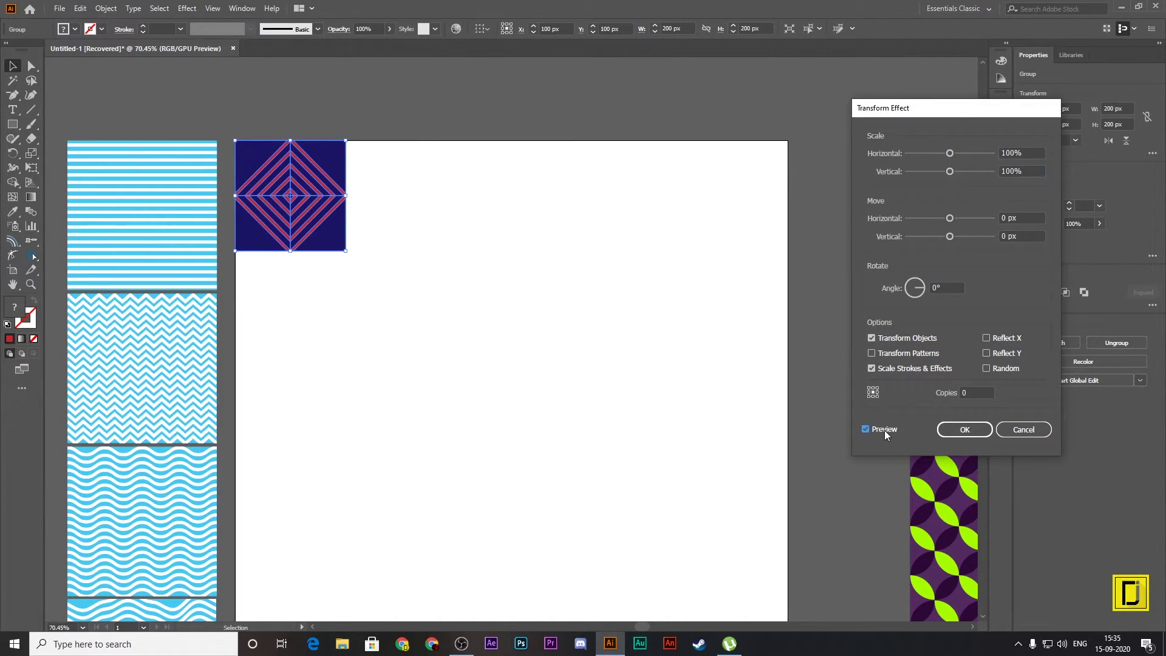
pyautogui.moveTo(951, 218); pyautogui.dragTo(1013, 219)
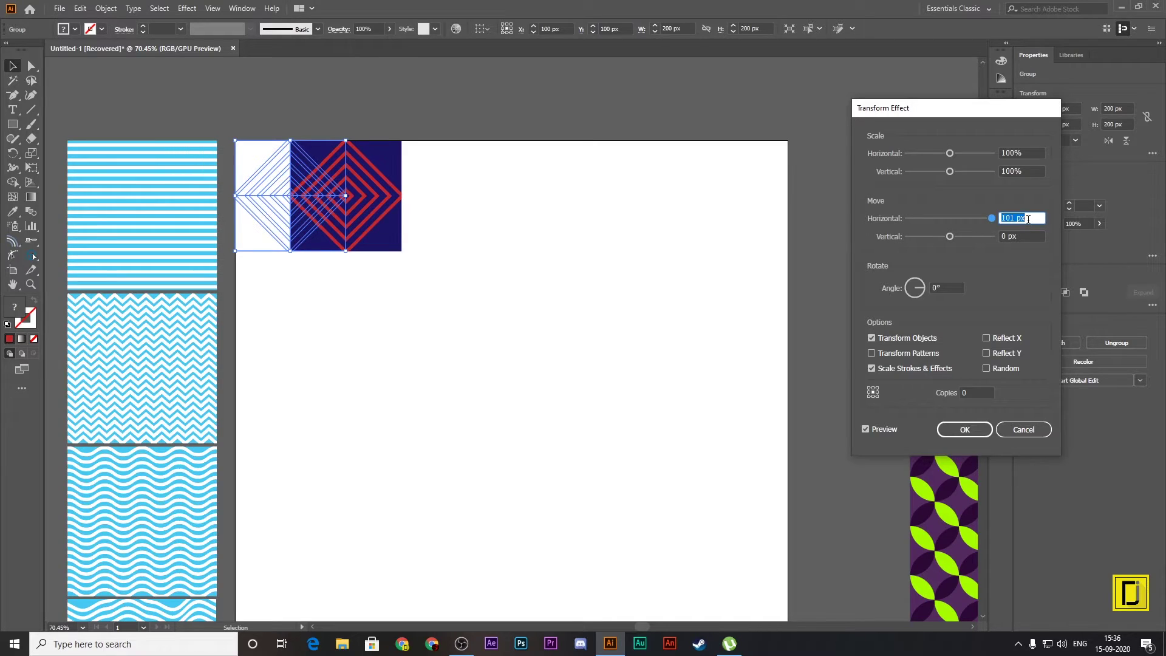
pyautogui.press('Up')
pyautogui.press('Up')
pyautogui.press('Up')
pyautogui.press('Up')
pyautogui.press('Up')
pyautogui.press('Up')
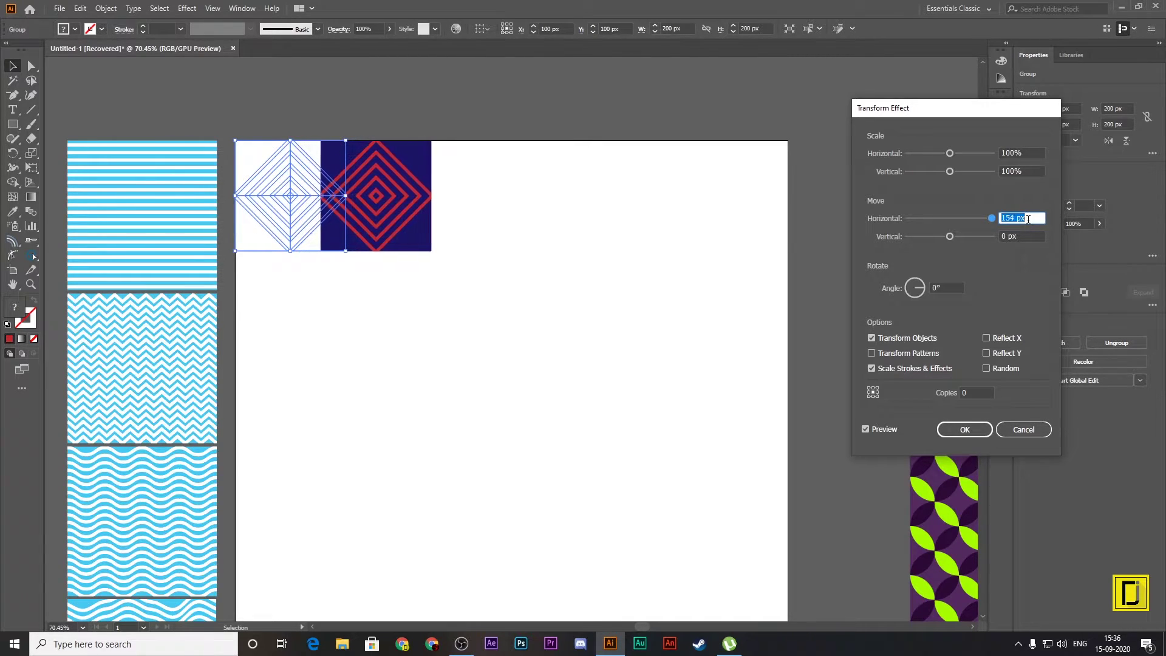
pyautogui.press('Up')
pyautogui.press('Up')
pyautogui.press('Up')
pyautogui.press('Up')
pyautogui.press('Up')
pyautogui.press('Up')
pyautogui.press('Up')
pyautogui.press('Up')
pyautogui.press('Up')
pyautogui.press('Up')
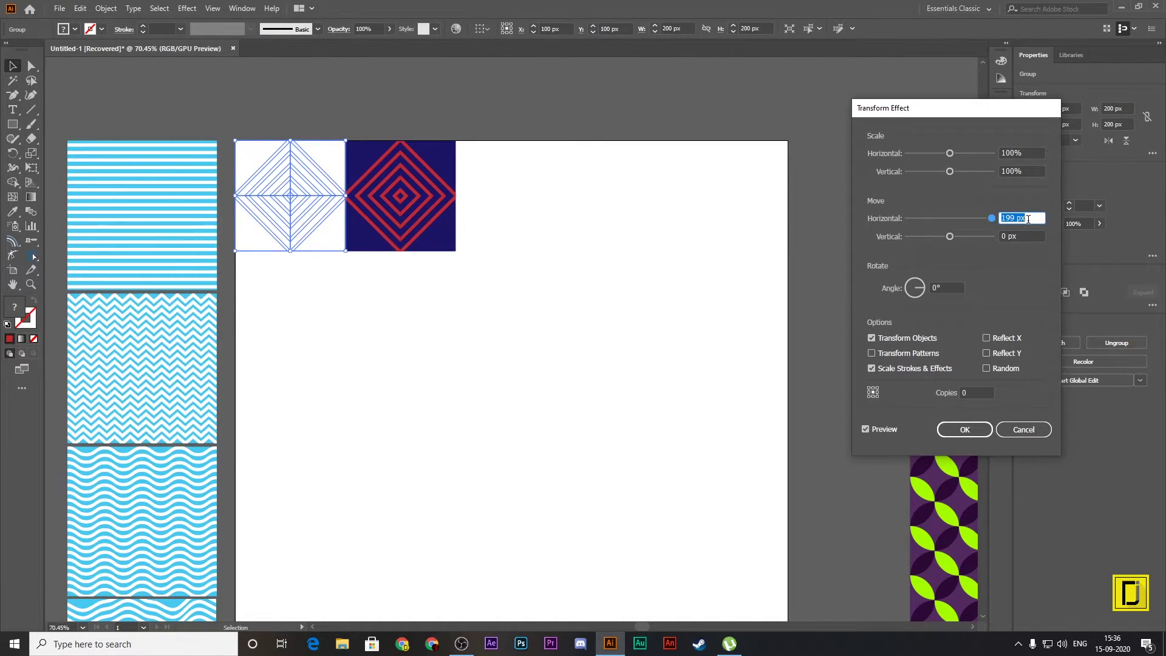
pyautogui.press('Up')
pyautogui.press('Up')
pyautogui.press('Up')
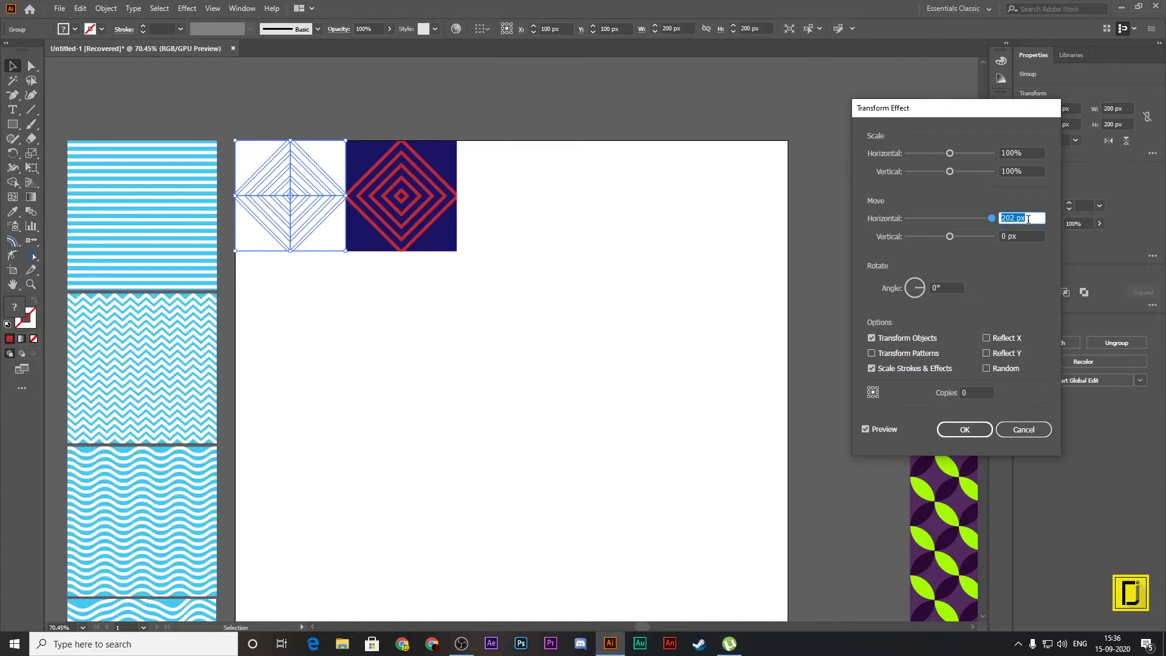
pyautogui.click(980, 389)
pyautogui.press('Up')
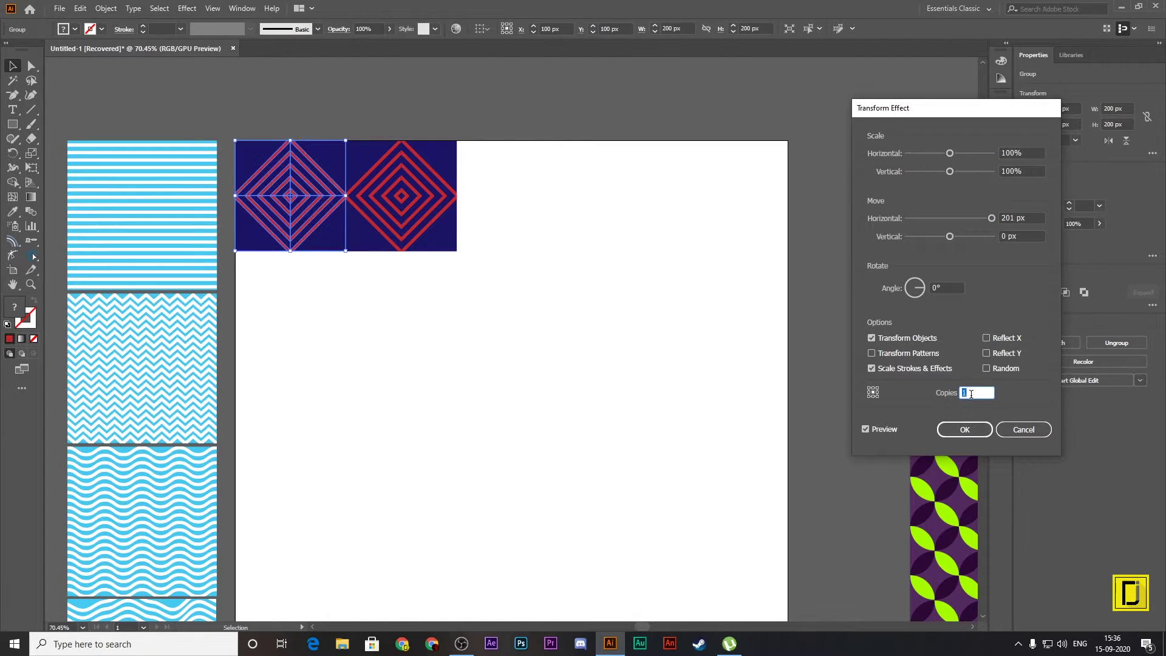
pyautogui.press('Up')
pyautogui.press('Up')
pyautogui.press('Up')
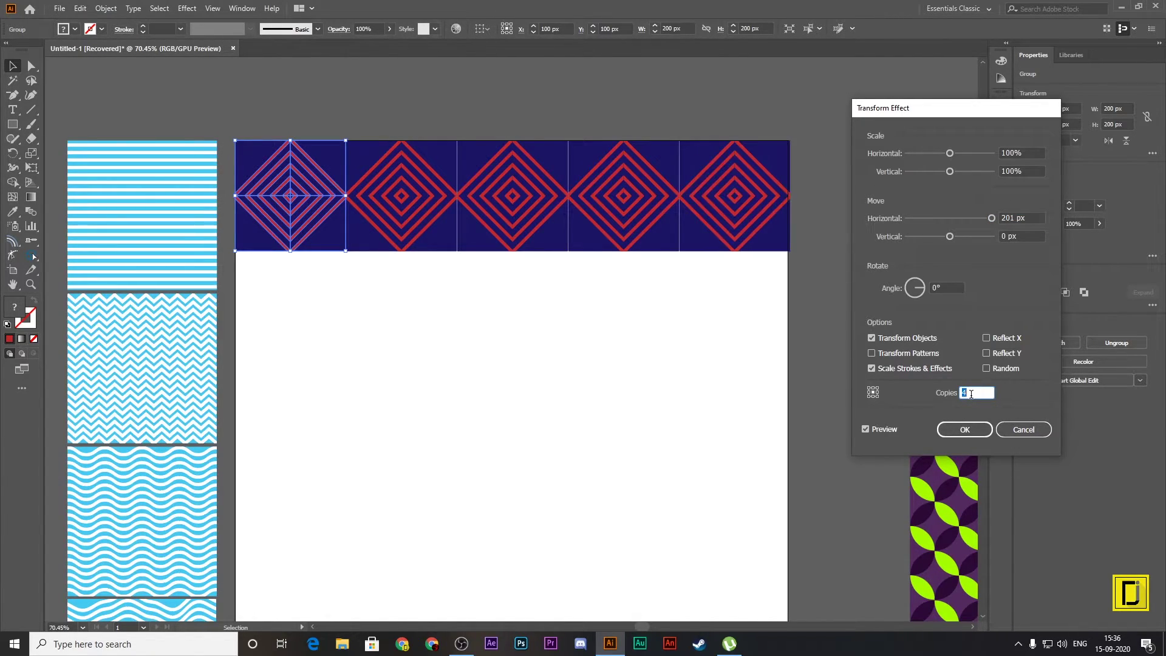
pyautogui.click(984, 428)
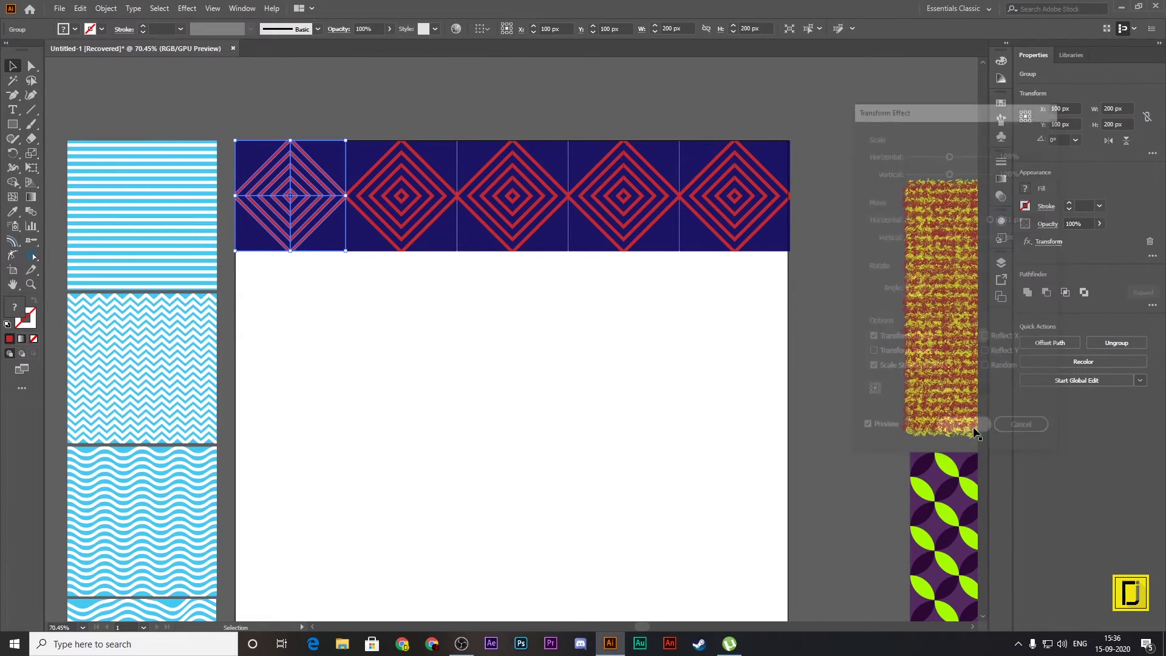
pyautogui.click(714, 408)
# Step: Select the diamond tile and add a second Transform effect from the Appearance panel
pyautogui.click(314, 215)
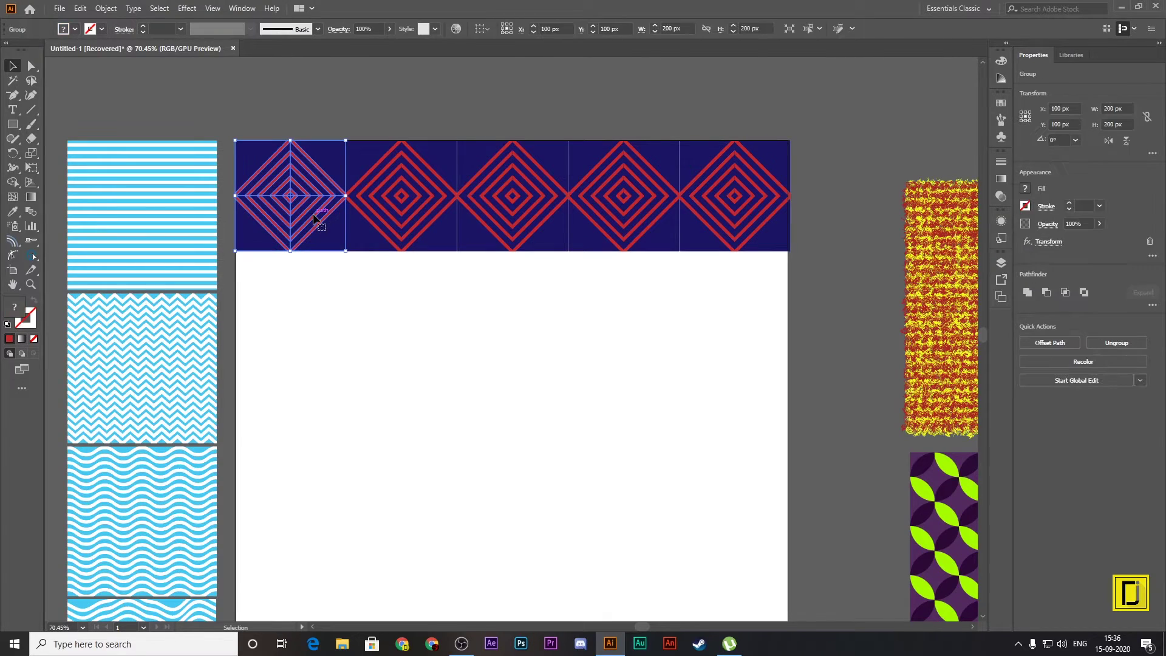
pyautogui.click(185, 9)
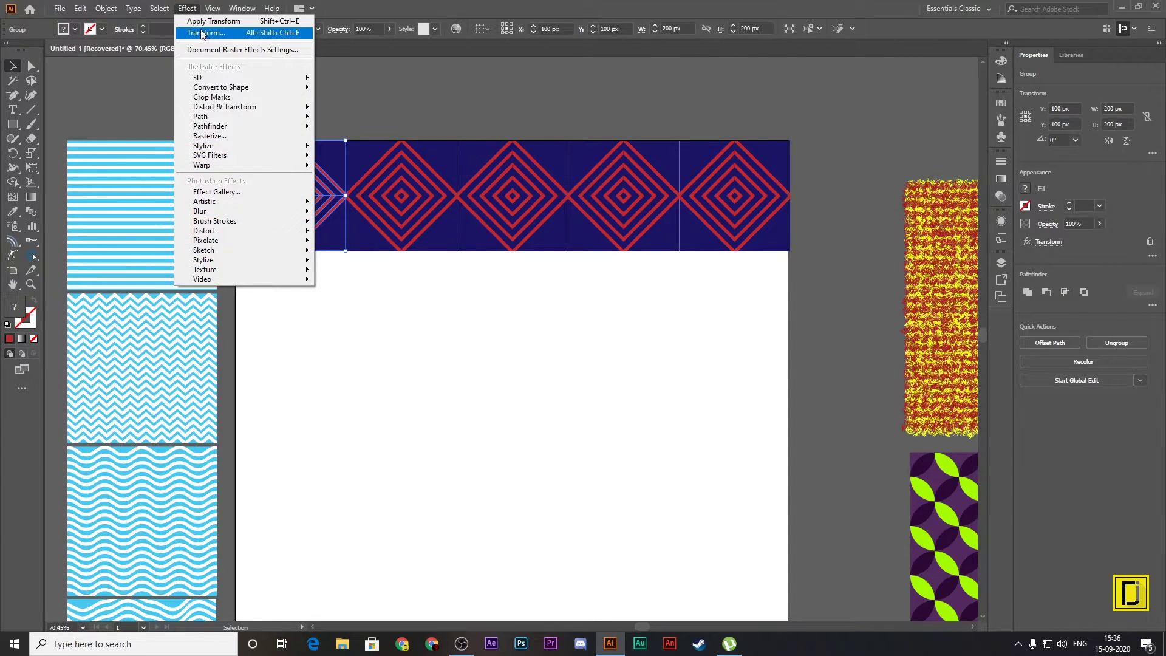
pyautogui.moveTo(241, 9)
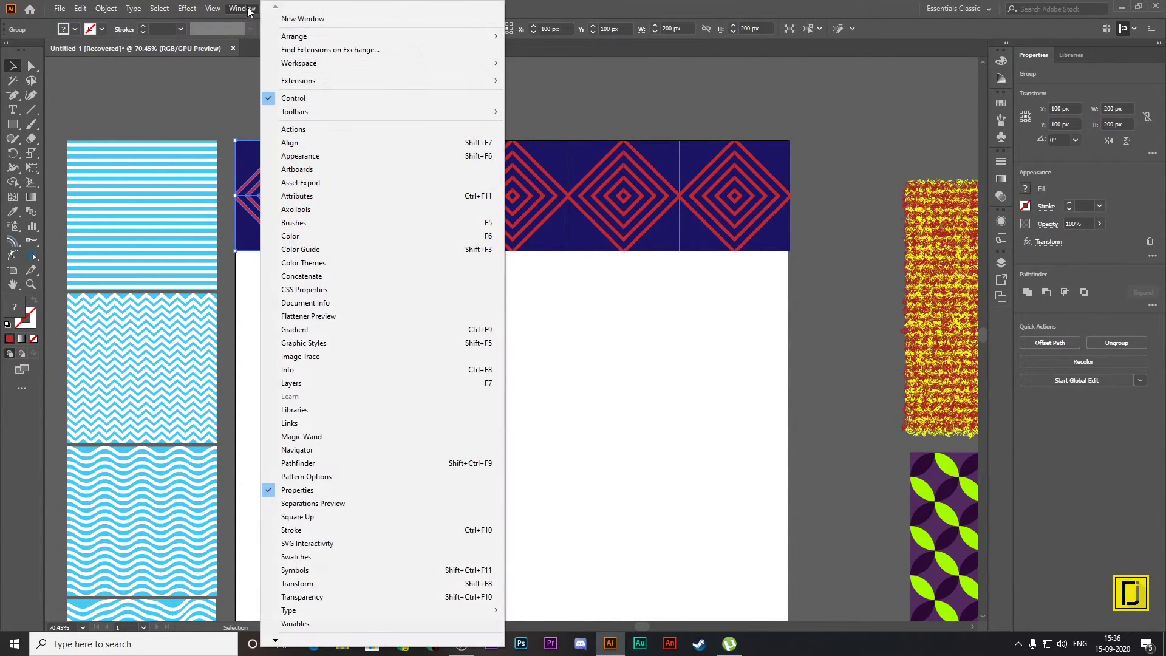
pyautogui.click(325, 157)
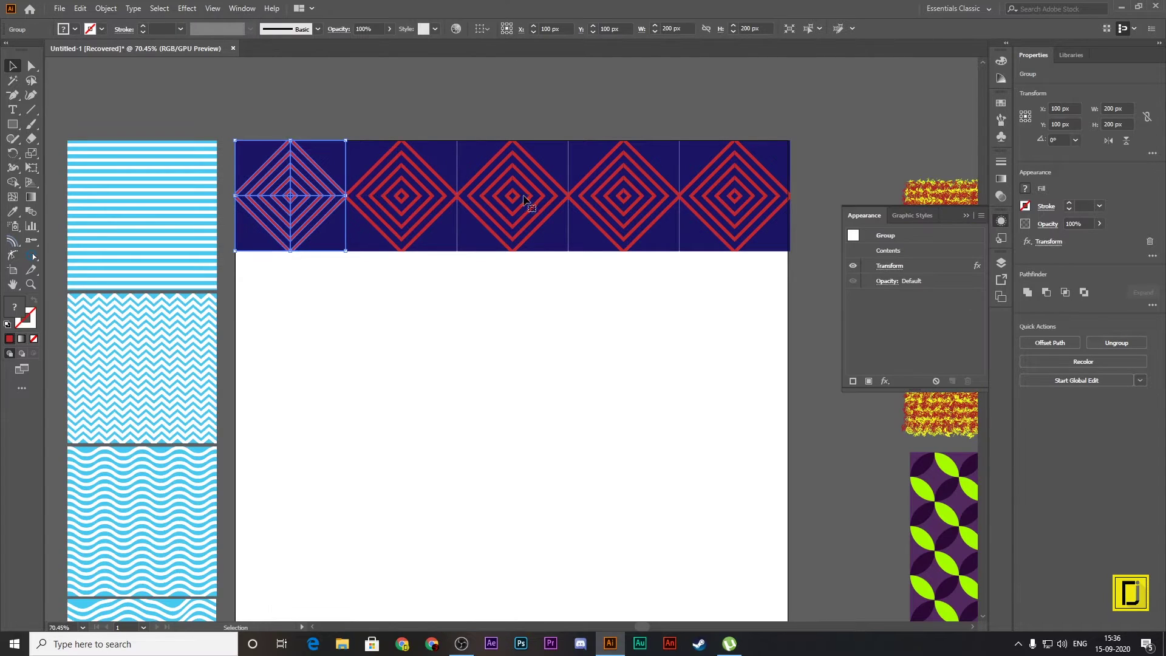
pyautogui.click(885, 382)
pyautogui.moveTo(929, 135)
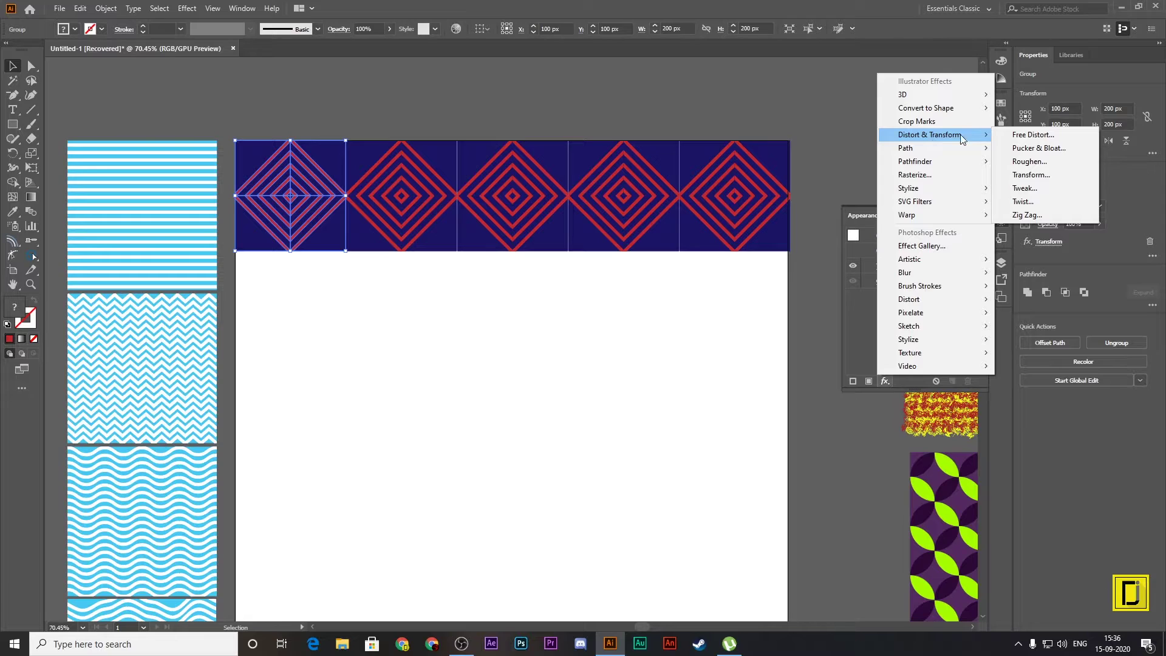
pyautogui.click(1032, 175)
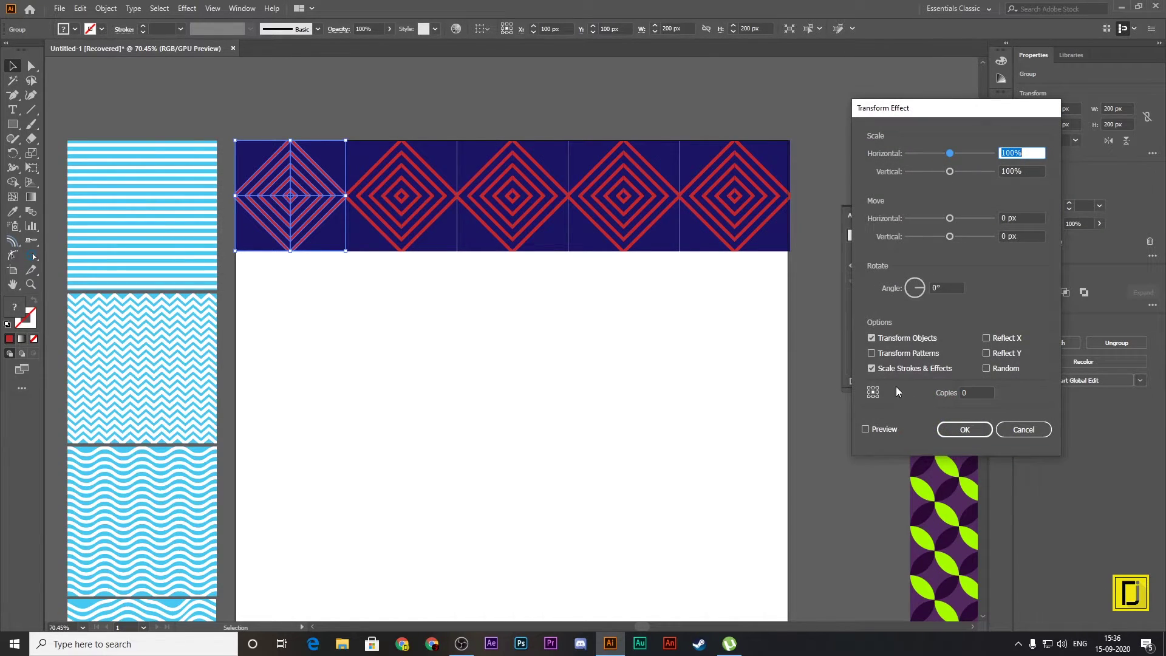
# Step: Set the second Transform to move 200 px vertically with 4 copies
pyautogui.click(877, 428)
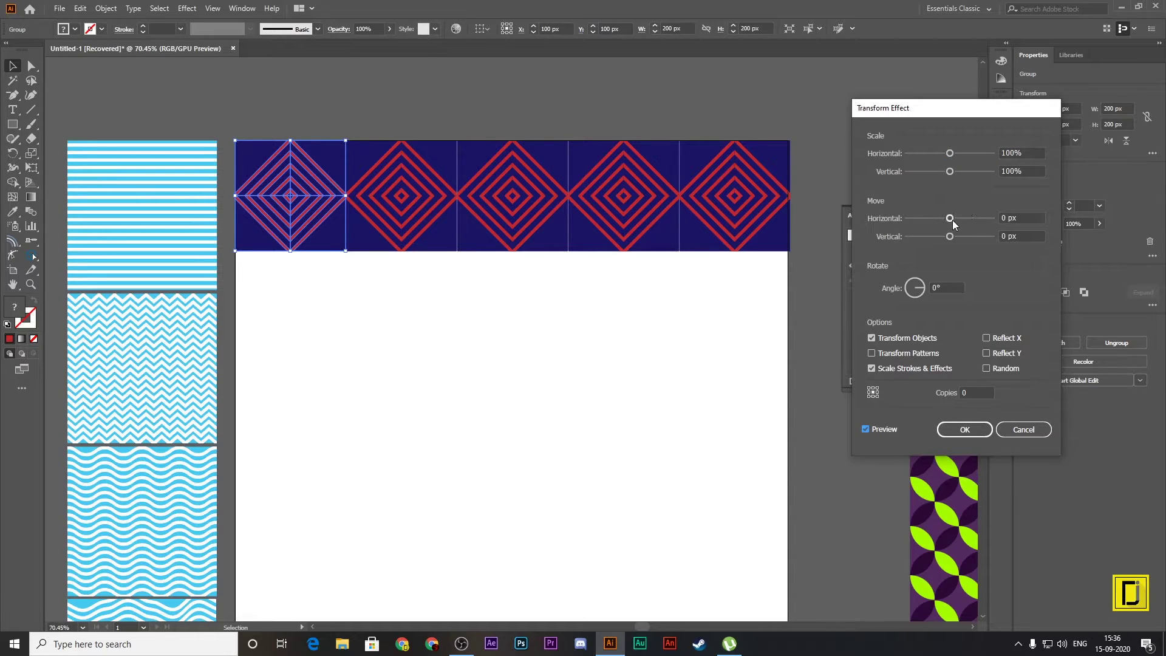
pyautogui.moveTo(949, 236); pyautogui.dragTo(954, 234)
pyautogui.write('100')
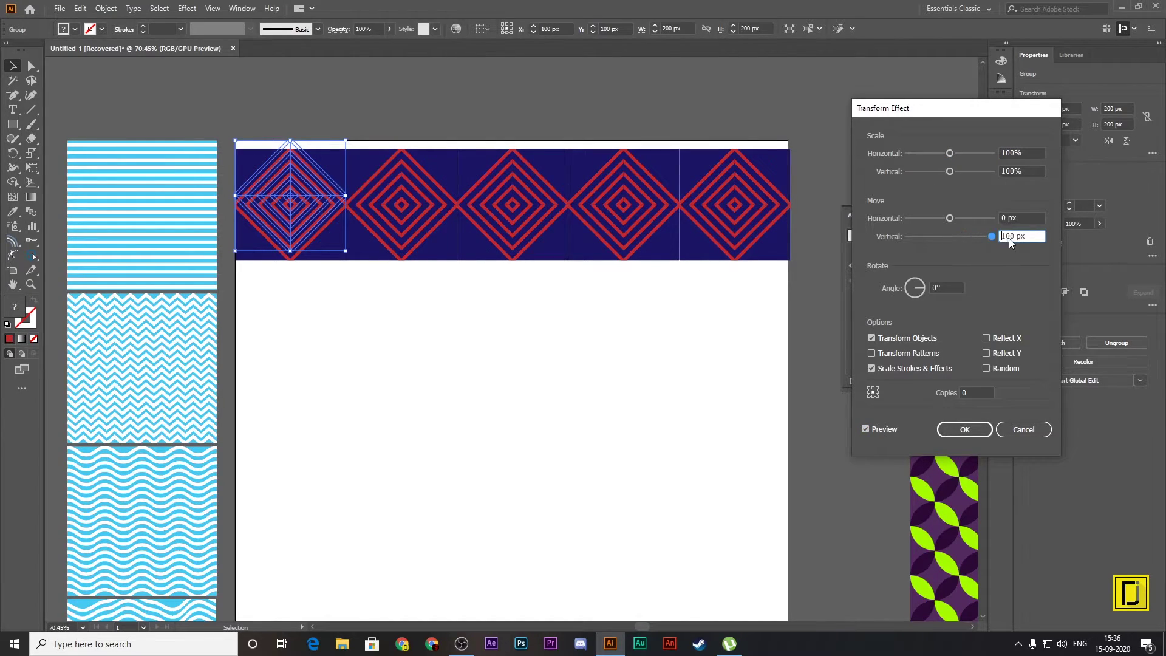
pyautogui.press('Up')
pyautogui.press('Up')
pyautogui.press('Up')
pyautogui.press('Up')
pyautogui.press('Up')
pyautogui.press('Up')
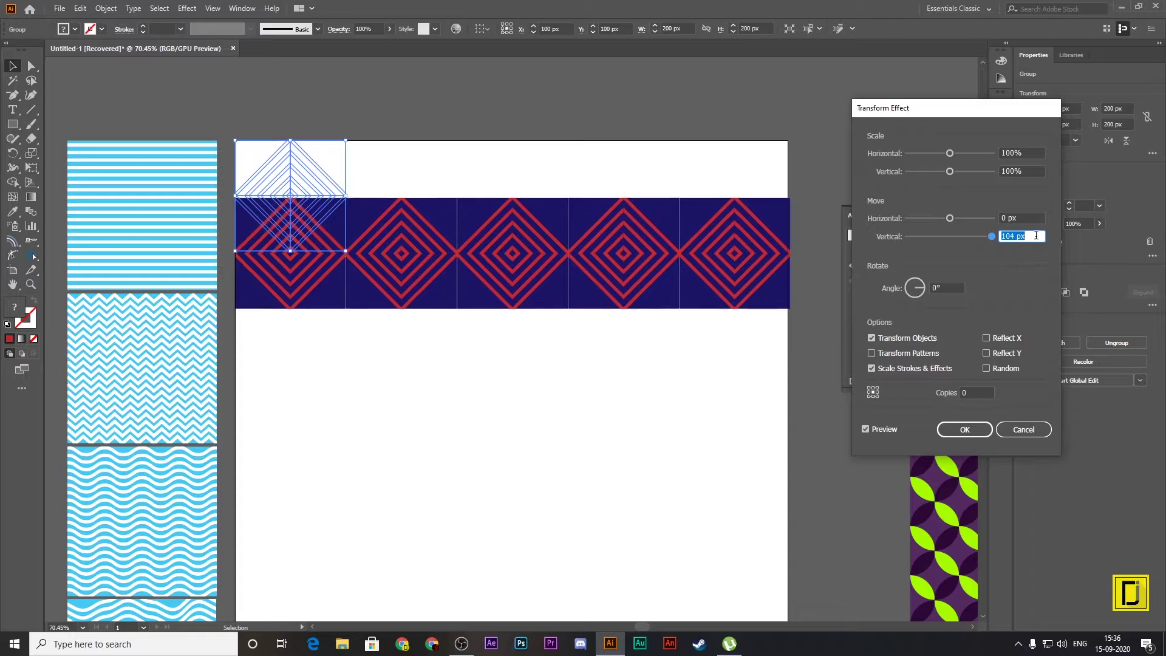
pyautogui.press('Up')
pyautogui.press('Up')
pyautogui.press('Up')
pyautogui.press('Up')
pyautogui.press('Up')
pyautogui.press('Up')
pyautogui.press('Up')
pyautogui.press('Up')
pyautogui.press('Up')
pyautogui.press('Up')
pyautogui.press('Up')
pyautogui.press('Up')
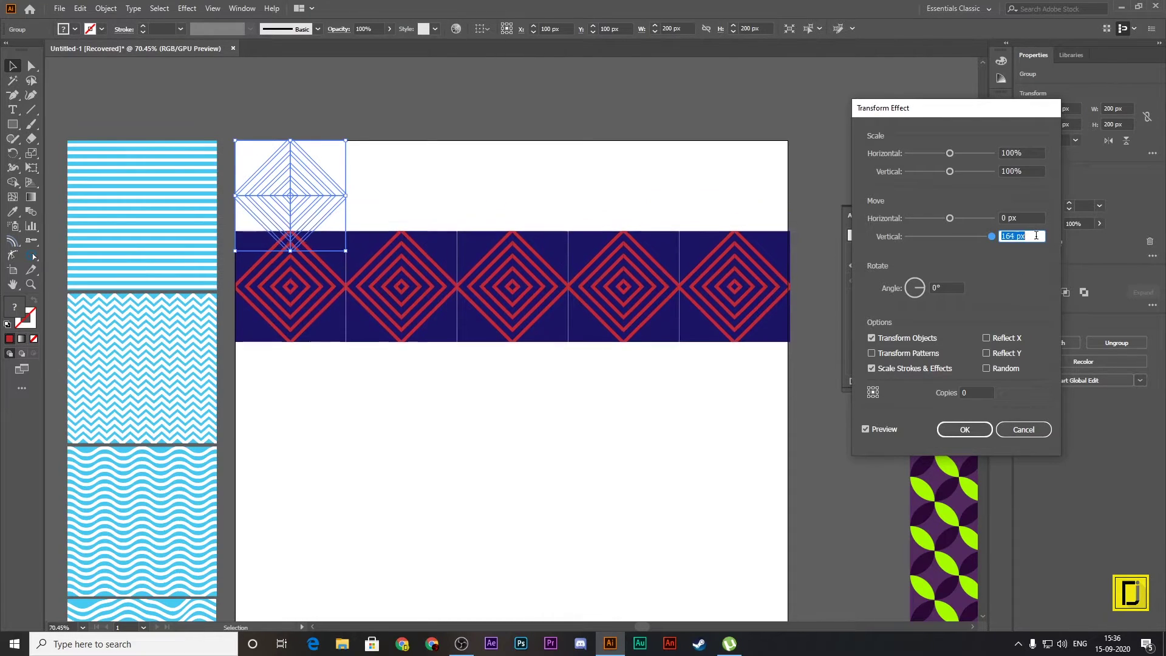
pyautogui.press('Up')
pyautogui.press('Up')
pyautogui.press('Up')
pyautogui.press('Up')
pyautogui.press('Up')
pyautogui.press('Up')
pyautogui.press('Up')
pyautogui.press('Up')
pyautogui.press('Up')
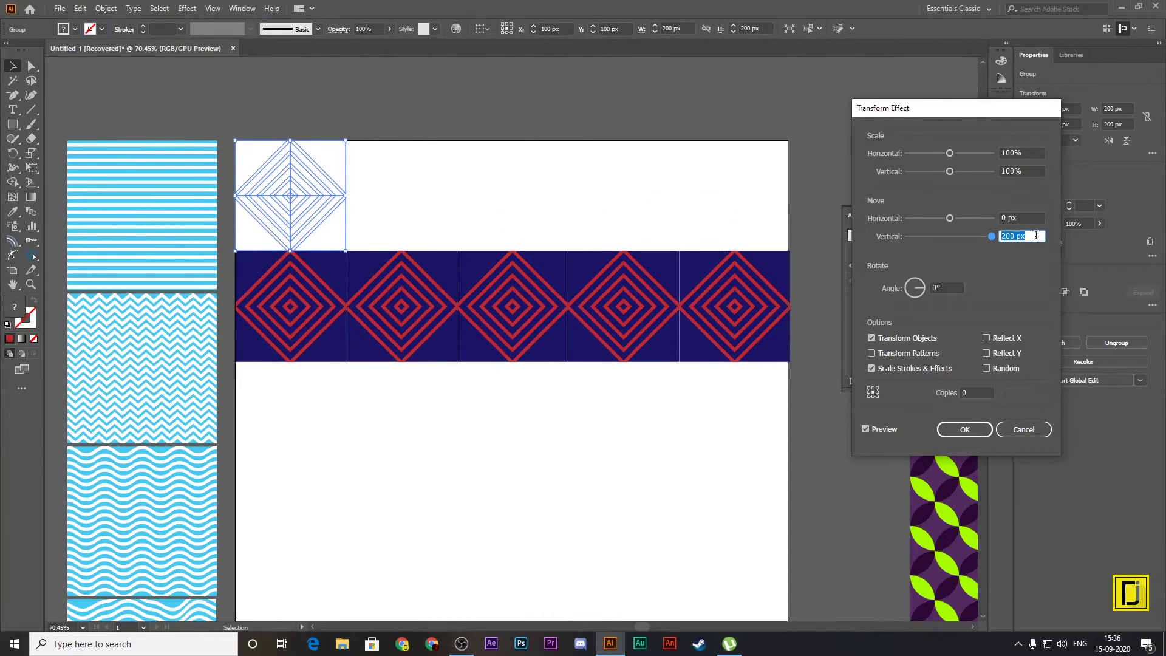
pyautogui.click(975, 392)
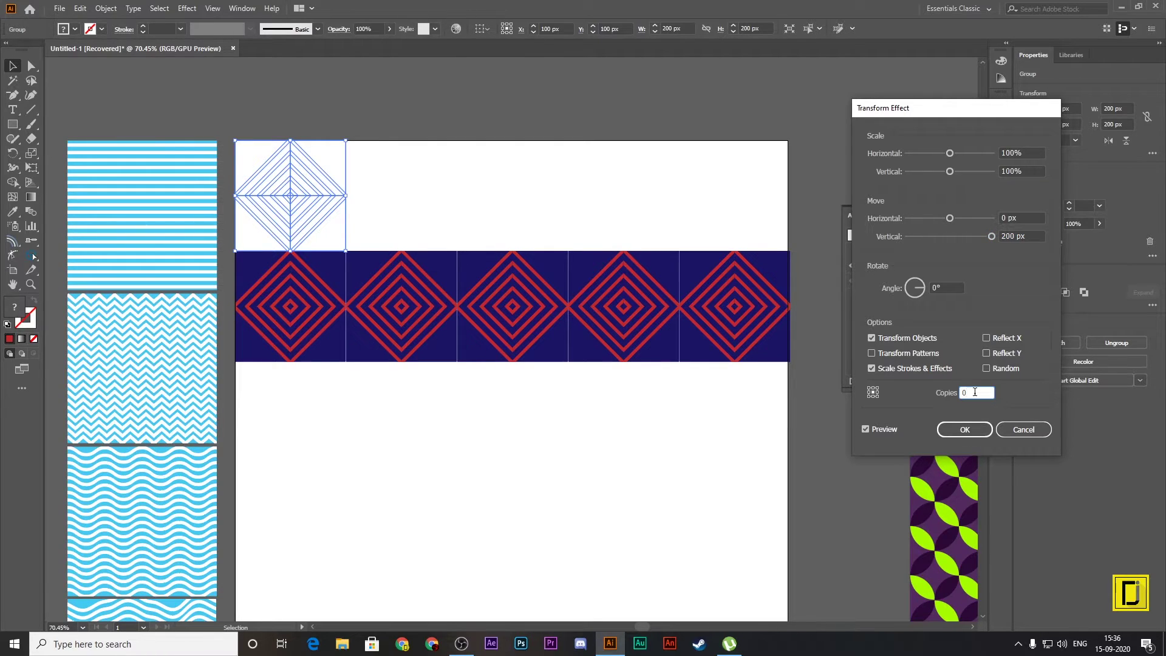
pyautogui.press('Up')
pyautogui.press('Up')
pyautogui.press('Up')
pyautogui.press('Up')
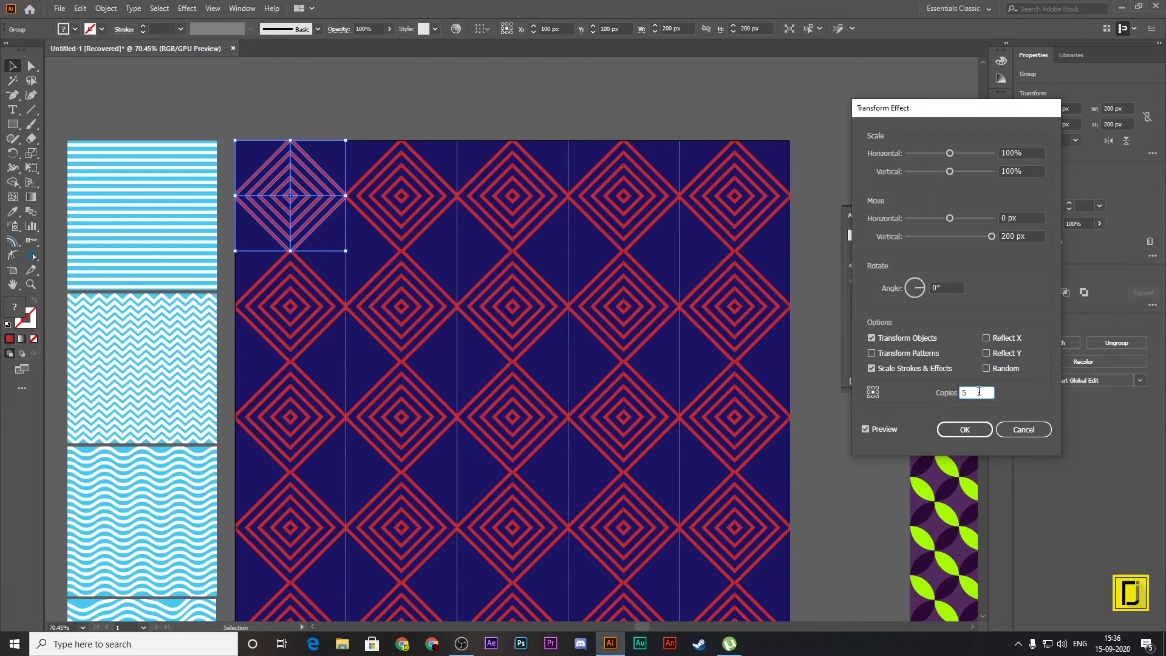
pyautogui.click(967, 429)
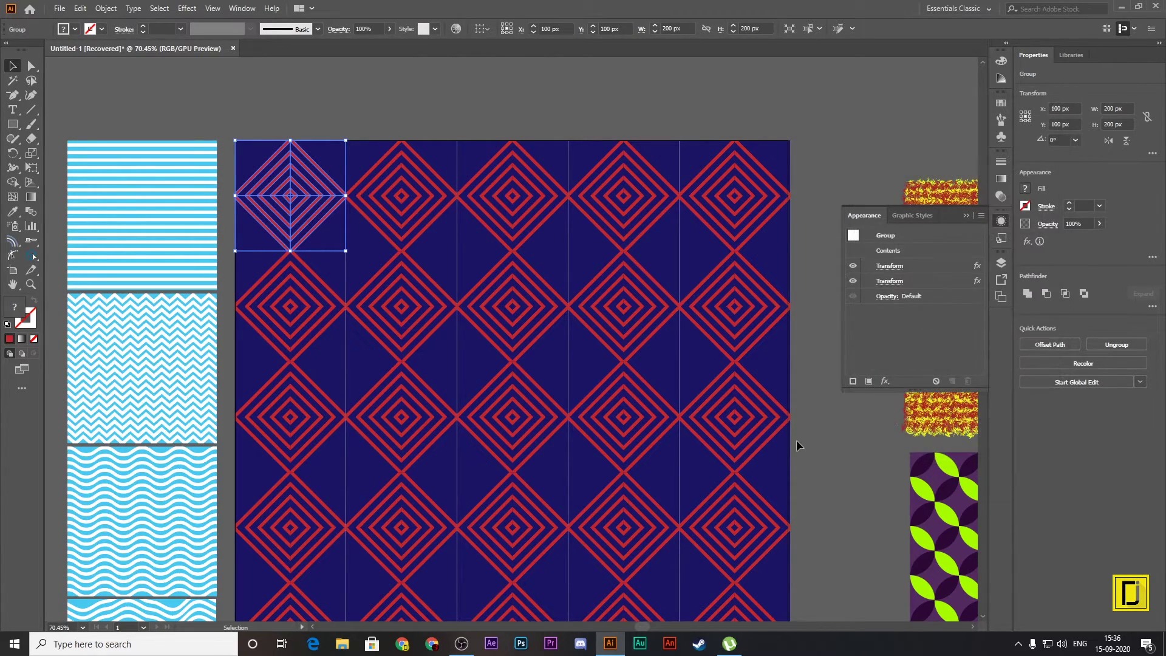
# Step: Close the Appearance panel and select the top-left diamond tile group
pyautogui.click(805, 443)
pyautogui.click(963, 216)
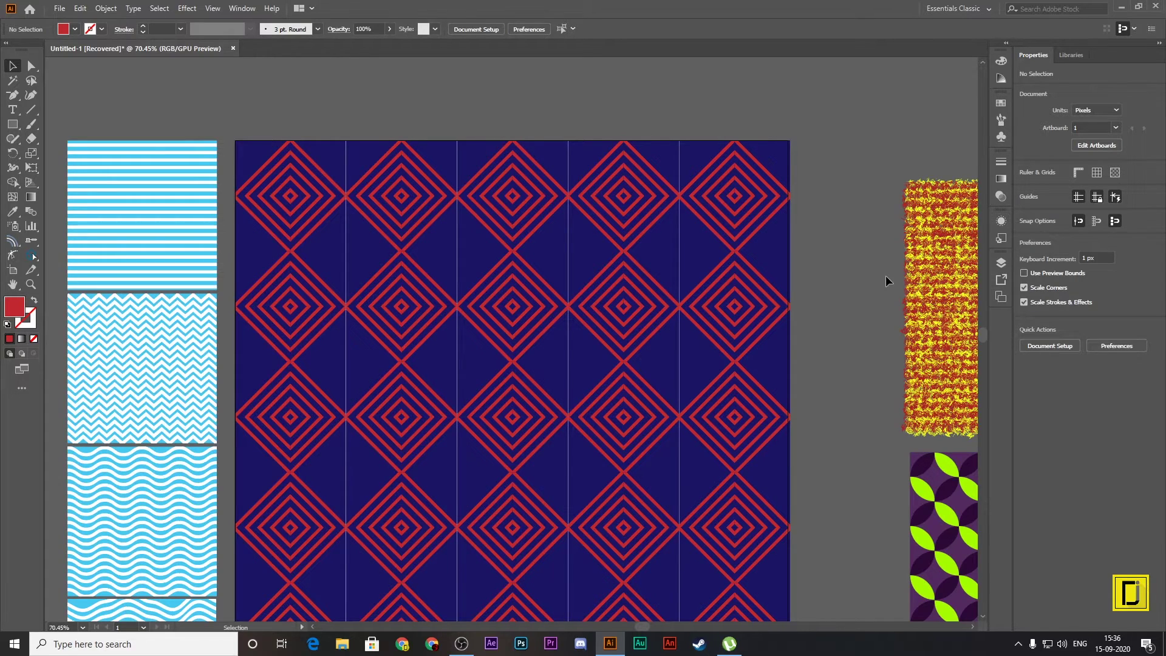
pyautogui.scroll(-3, 860, 306)
pyautogui.scroll(-2, 860, 306)
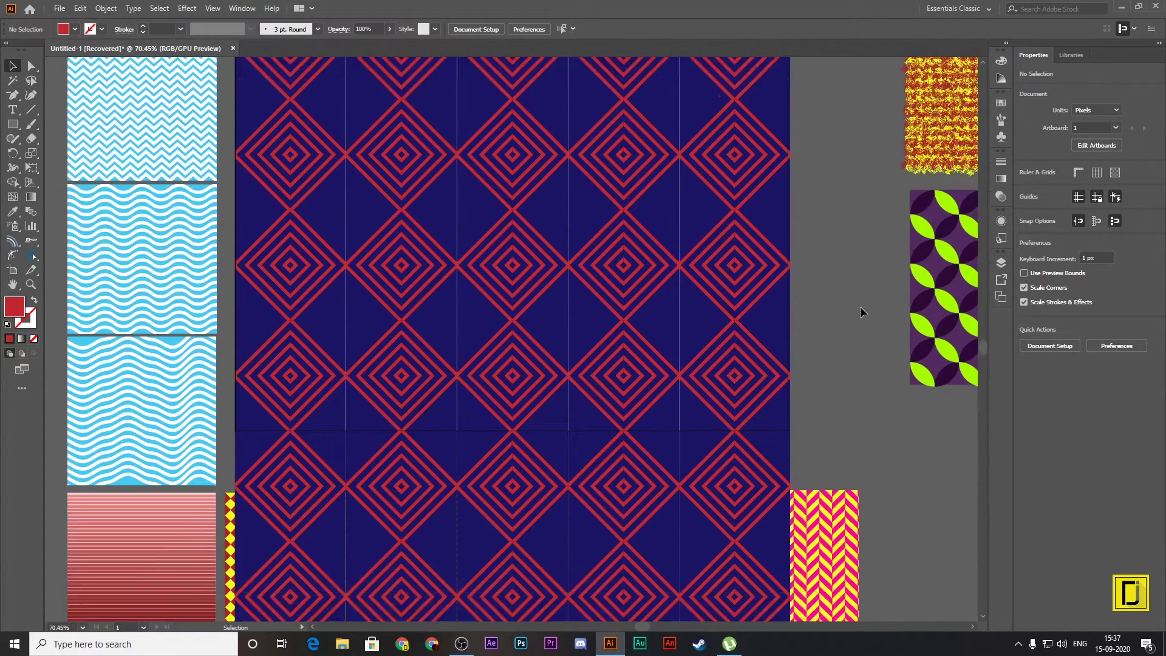
pyautogui.scroll(-2, 860, 306)
pyautogui.click(759, 460)
pyautogui.scroll(1, 758, 460)
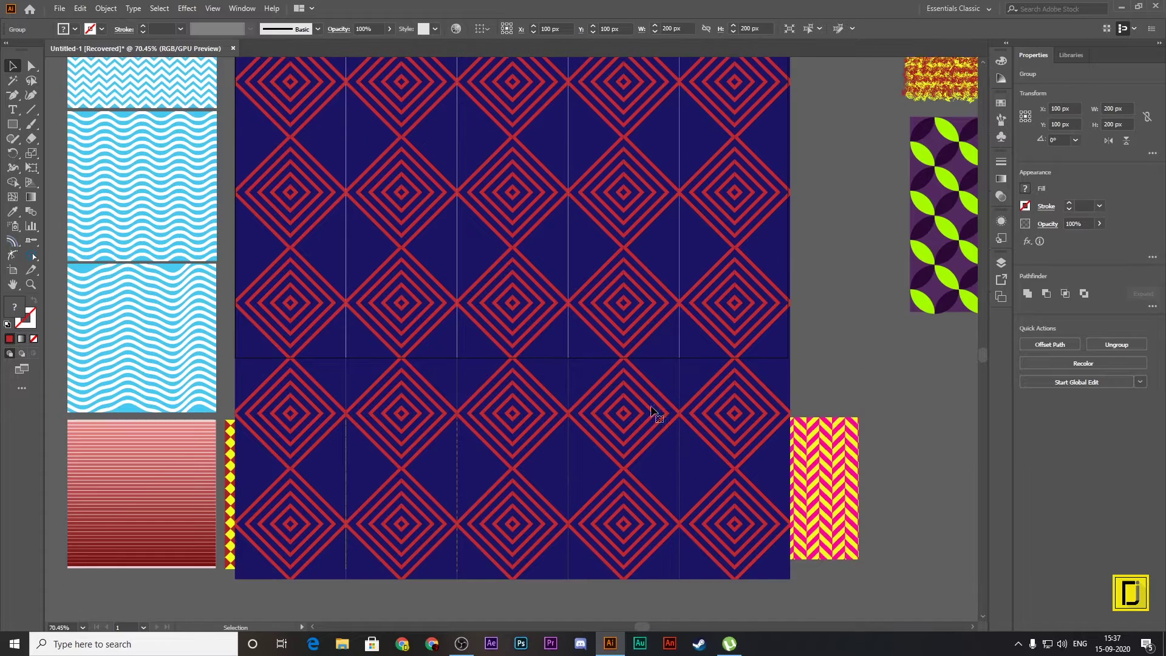
pyautogui.scroll(3, 671, 410)
pyautogui.scroll(1, 480, 232)
pyautogui.scroll(2, 480, 233)
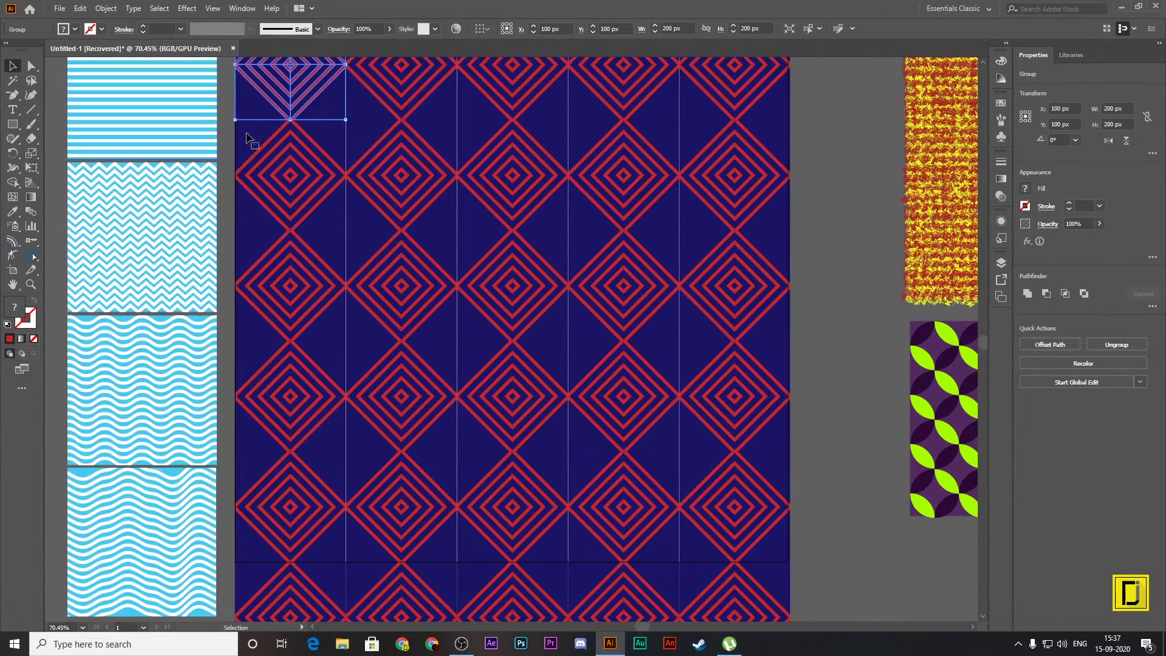
pyautogui.scroll(1, 480, 233)
# Step: Expand the pattern's repeated Transform effects into real shapes
pyautogui.click(99, 10)
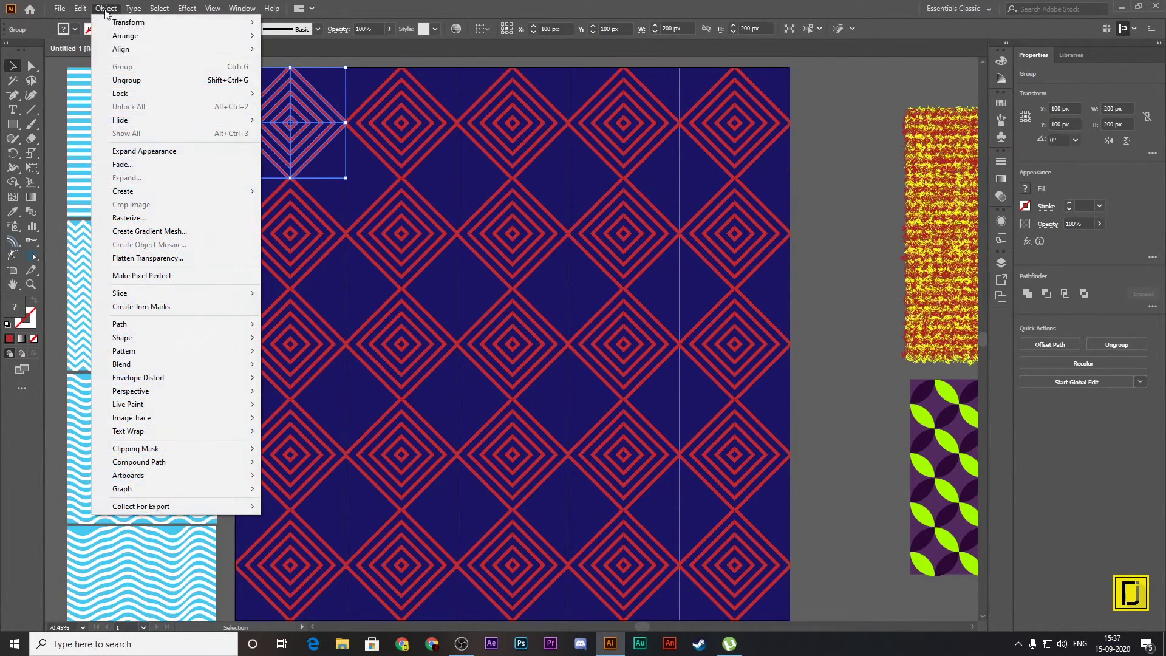
pyautogui.click(141, 151)
pyautogui.scroll(-1, 495, 267)
pyautogui.scroll(-1, 780, 502)
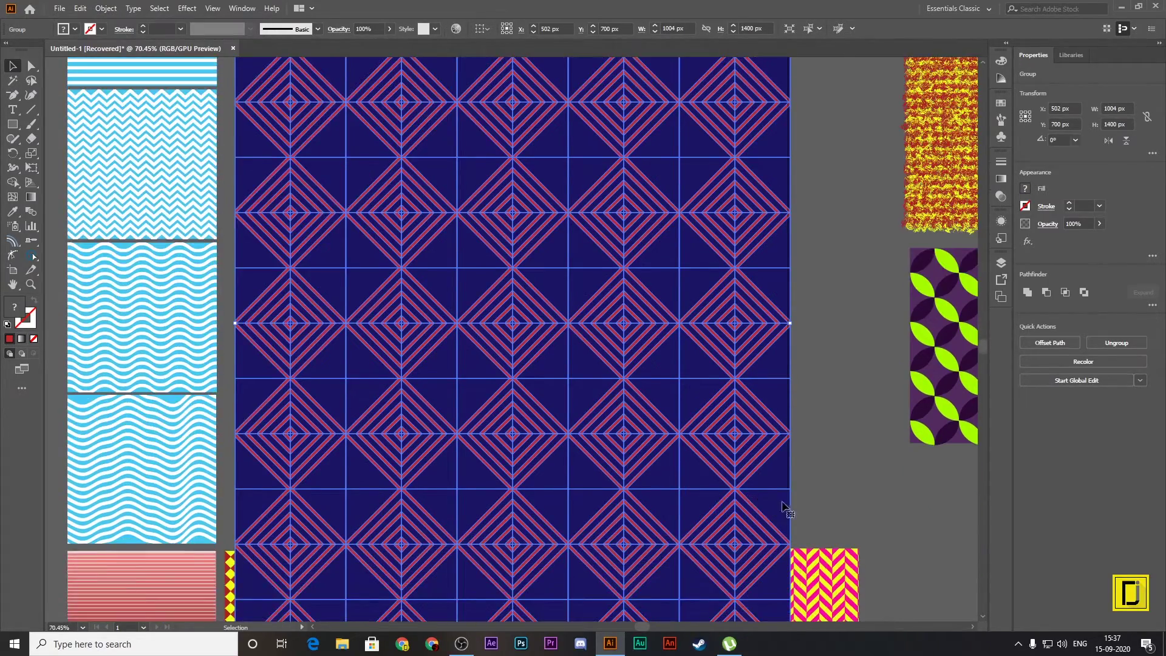
pyautogui.scroll(-1, 824, 490)
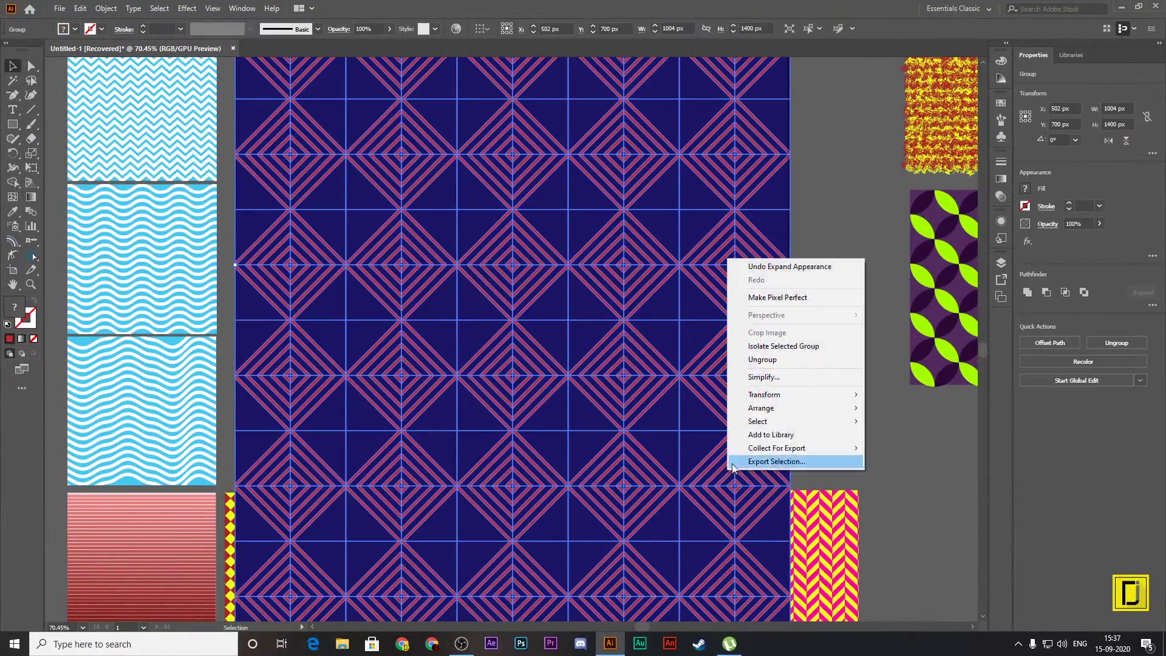
# Step: Ungroup the expanded pattern and delete the two overflow rows below the artboard
pyautogui.rightClick(727, 260)
pyautogui.click(832, 359)
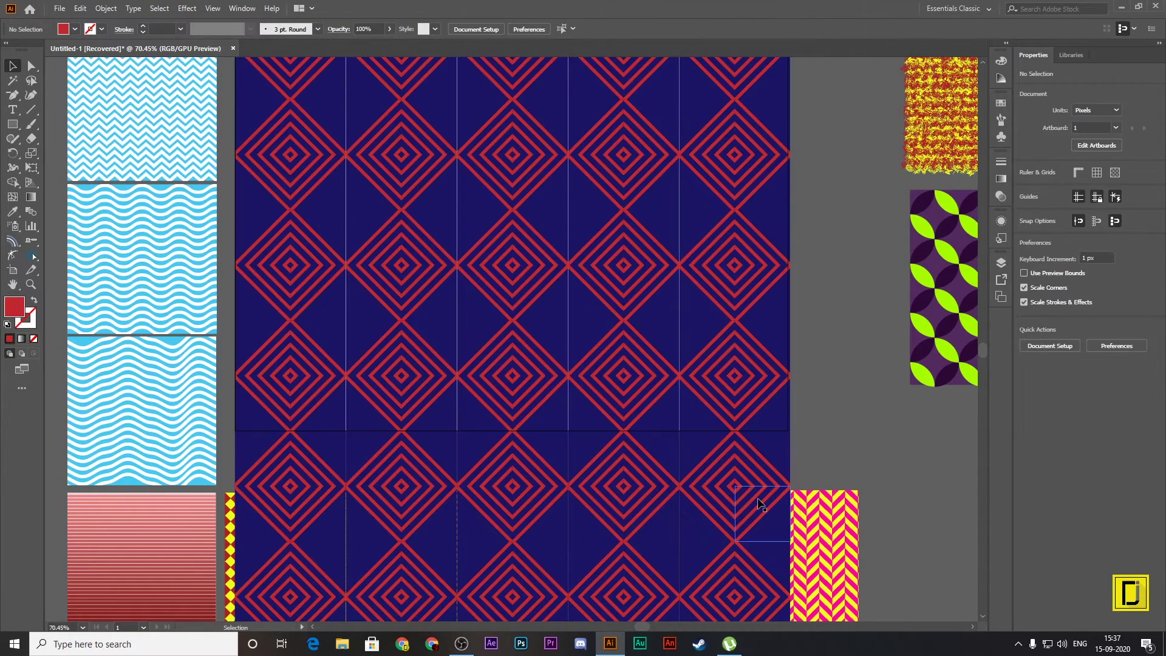
pyautogui.click(758, 501)
pyautogui.press('Delete')
pyautogui.click(771, 552)
pyautogui.press('Delete')
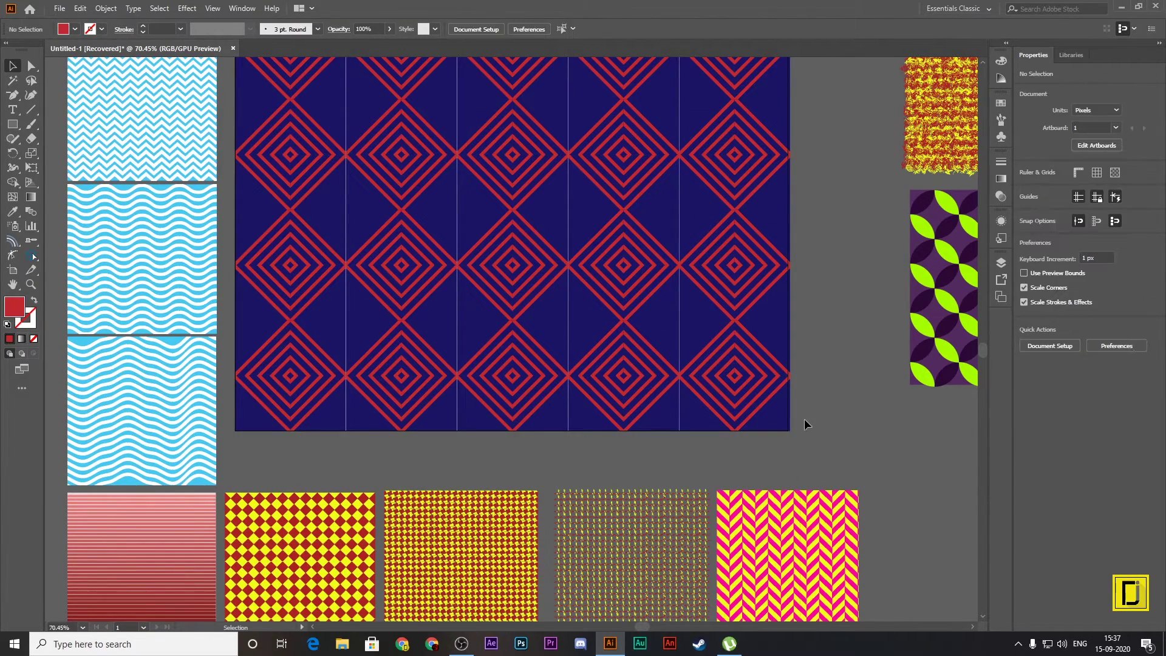
# Step: Shrink the diamond pattern to about 338 px and place it beside the pink-and-yellow chevron swatch
pyautogui.scroll(2, 268, 83)
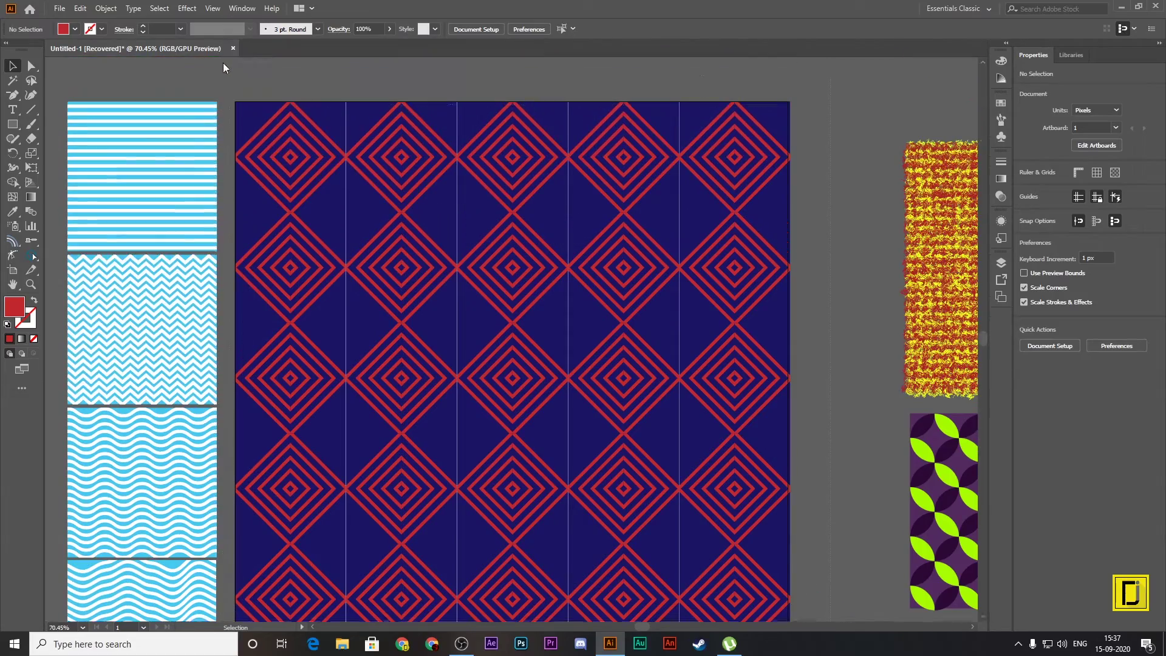
pyautogui.scroll(1, 233, 87)
pyautogui.click(246, 143)
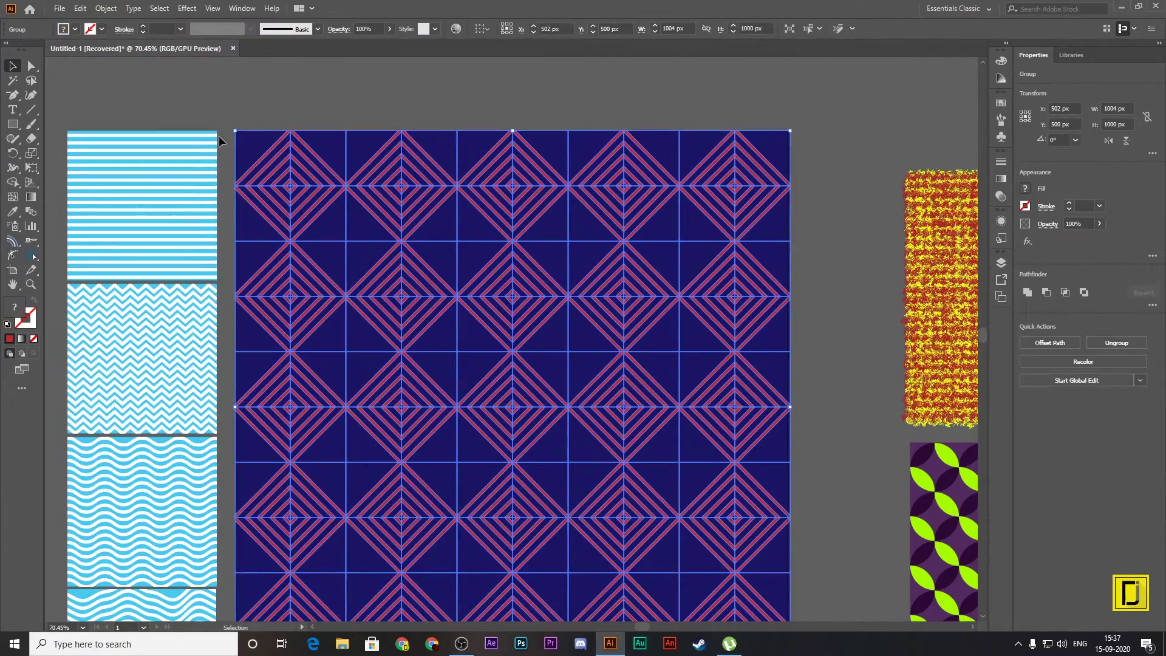
pyautogui.moveTo(237, 132); pyautogui.dragTo(564, 499)
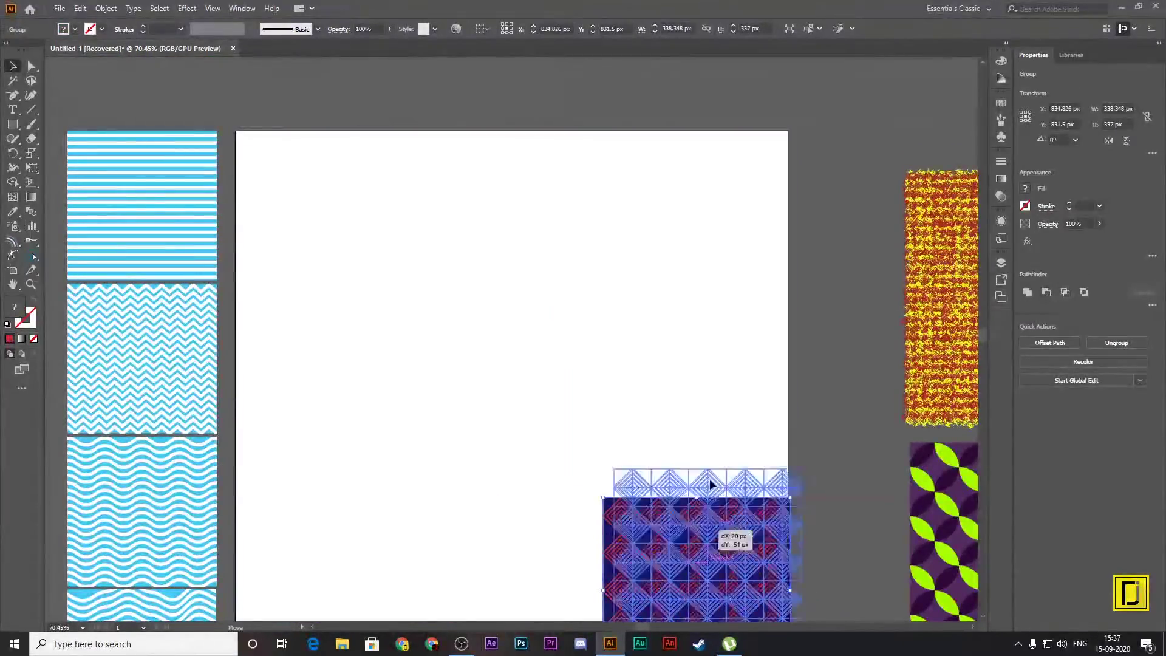
pyautogui.moveTo(686, 582); pyautogui.dragTo(292, 159)
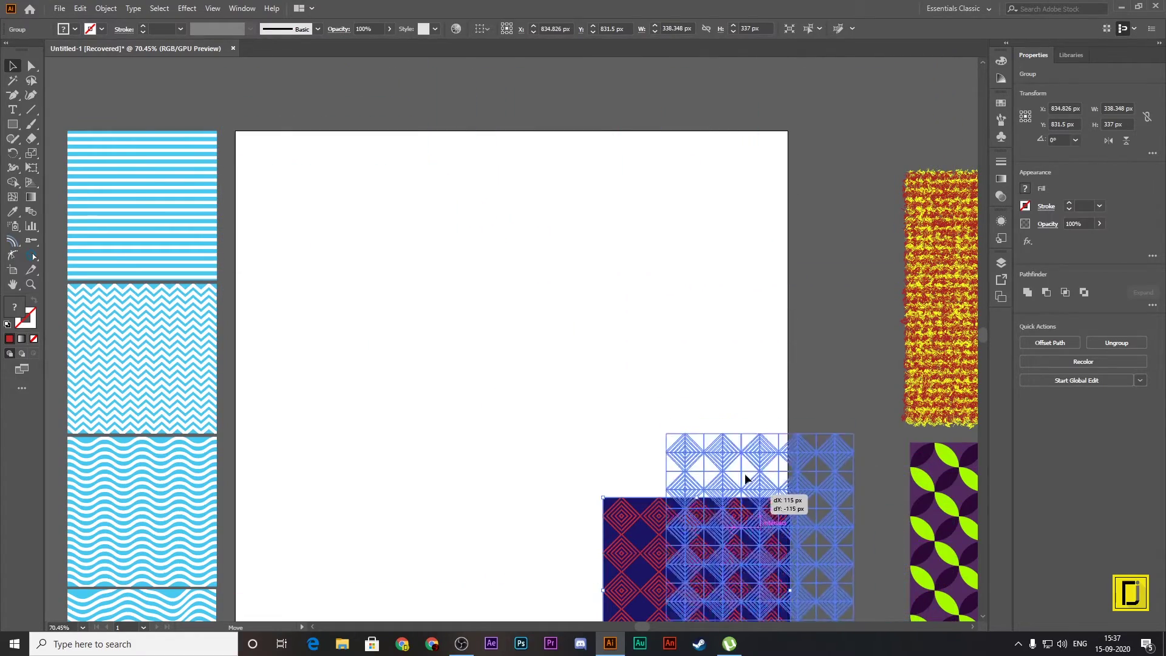
pyautogui.moveTo(586, 453); pyautogui.dragTo(780, 361)
pyautogui.scroll(-3, 781, 385)
pyautogui.moveTo(794, 295)
pyautogui.mouseDown()
pyautogui.moveTo(796, 327)
pyautogui.moveTo(911, 598)
pyautogui.mouseUp()
pyautogui.scroll(-3, 911, 598)
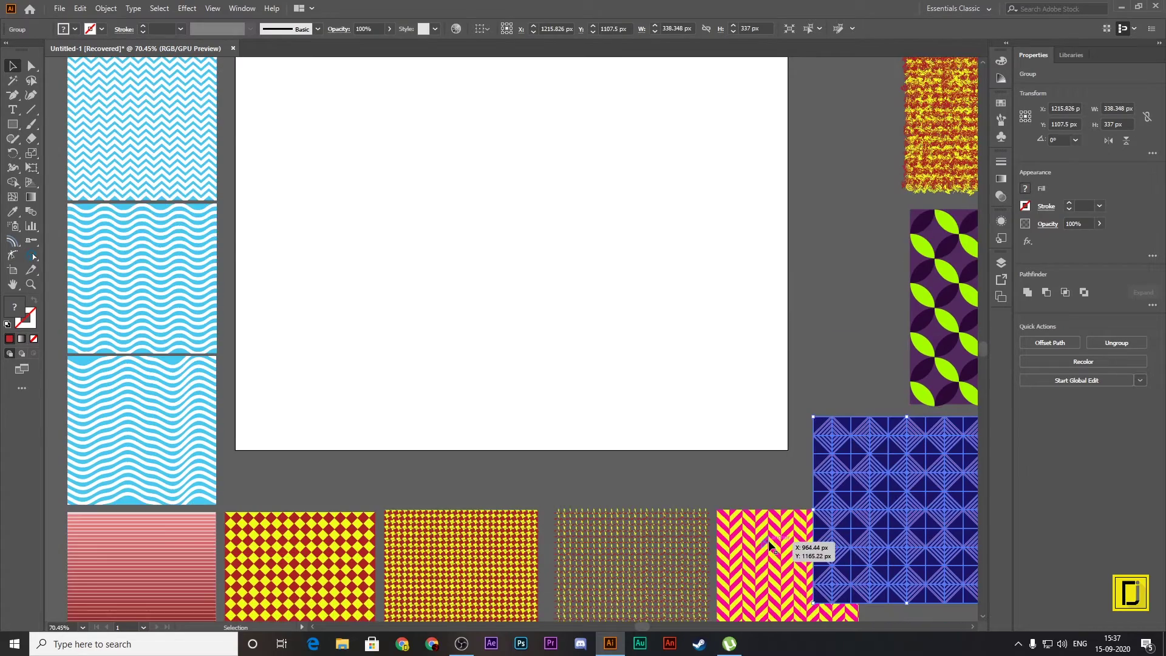
pyautogui.moveTo(911, 435)
pyautogui.mouseDown()
pyautogui.moveTo(971, 498)
pyautogui.moveTo(951, 485)
pyautogui.mouseUp()
pyautogui.scroll(1, 819, 382)
pyautogui.scroll(1, 821, 384)
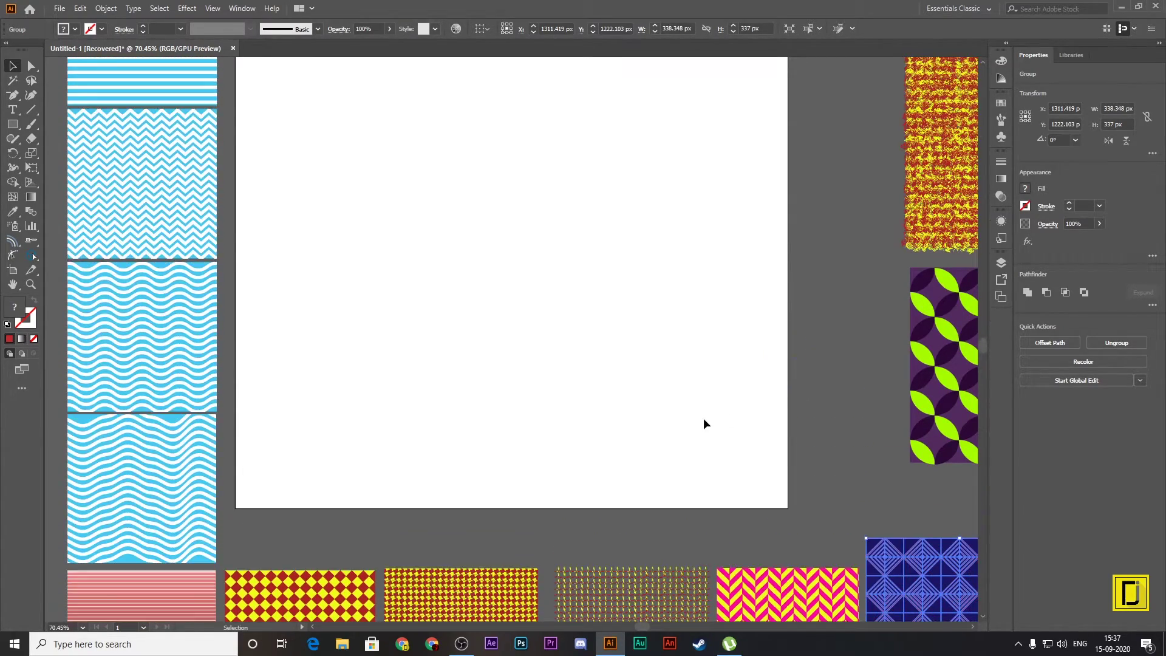
pyautogui.scroll(1, 703, 417)
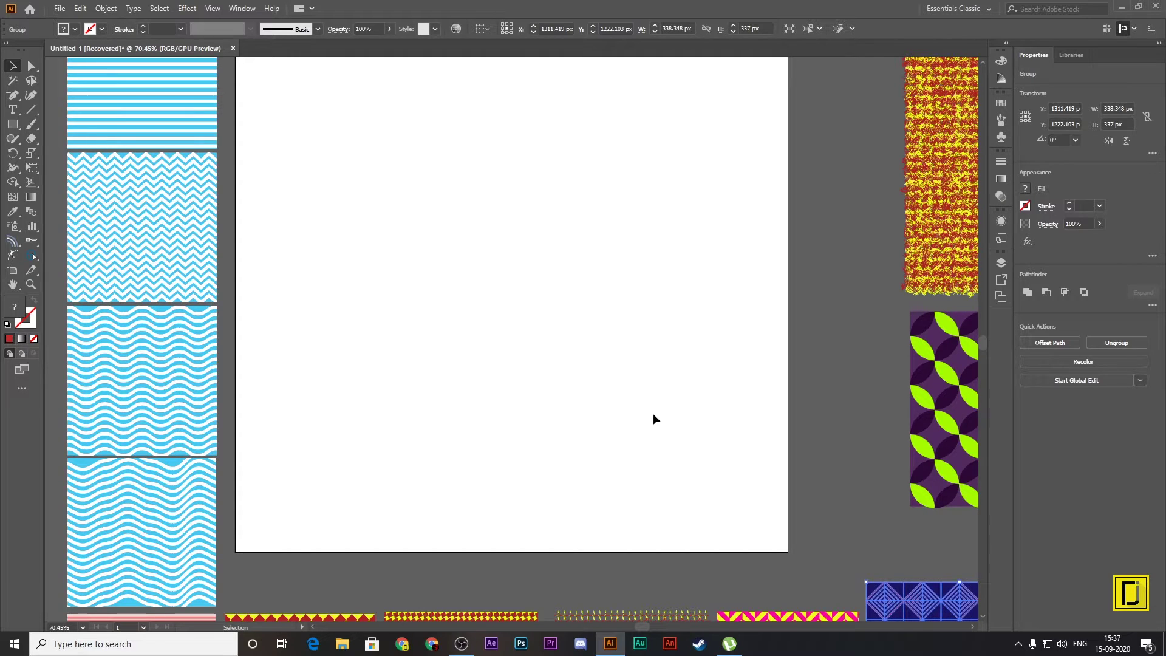
# Step: Draw a 1000 px square over the artboard and apply Pixelate > Color Halftone
pyautogui.click(13, 123)
pyautogui.scroll(1, 249, 152)
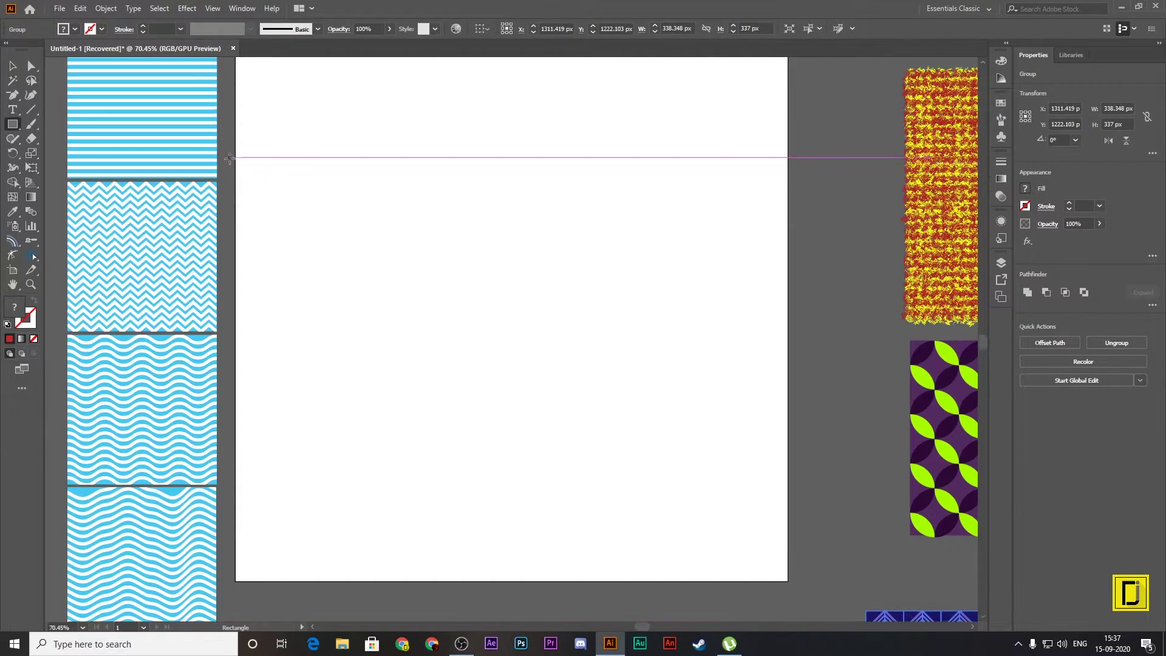
pyautogui.moveTo(236, 102)
pyautogui.mouseDown()
pyautogui.moveTo(635, 552)
pyautogui.moveTo(787, 522)
pyautogui.mouseUp()
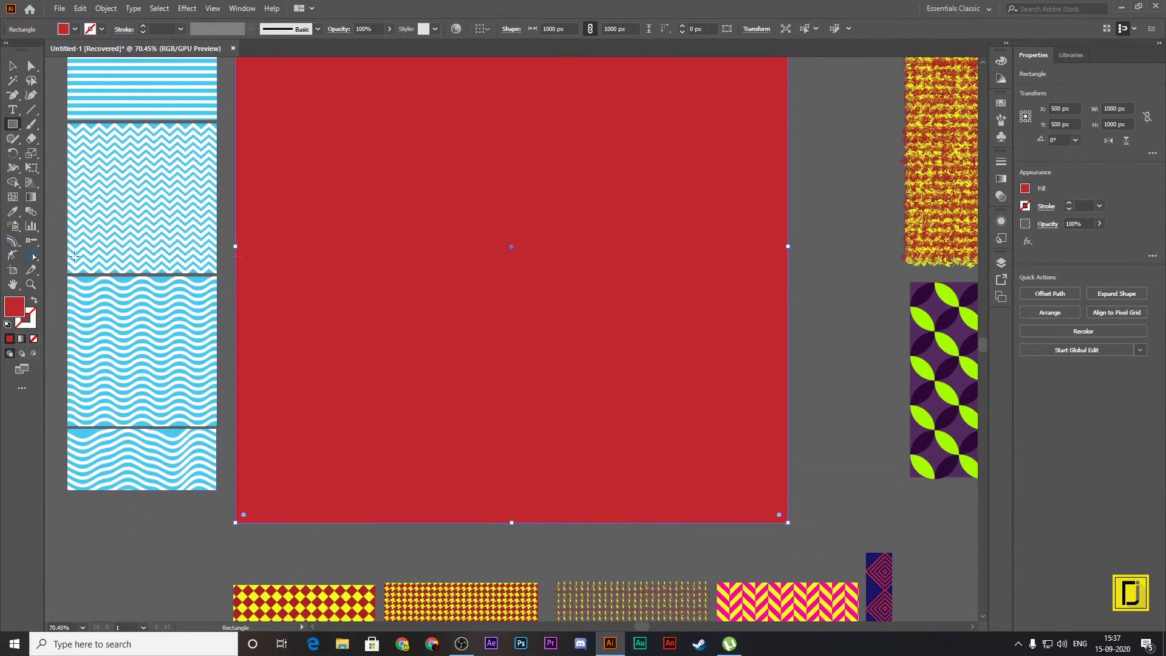
pyautogui.click(188, 7)
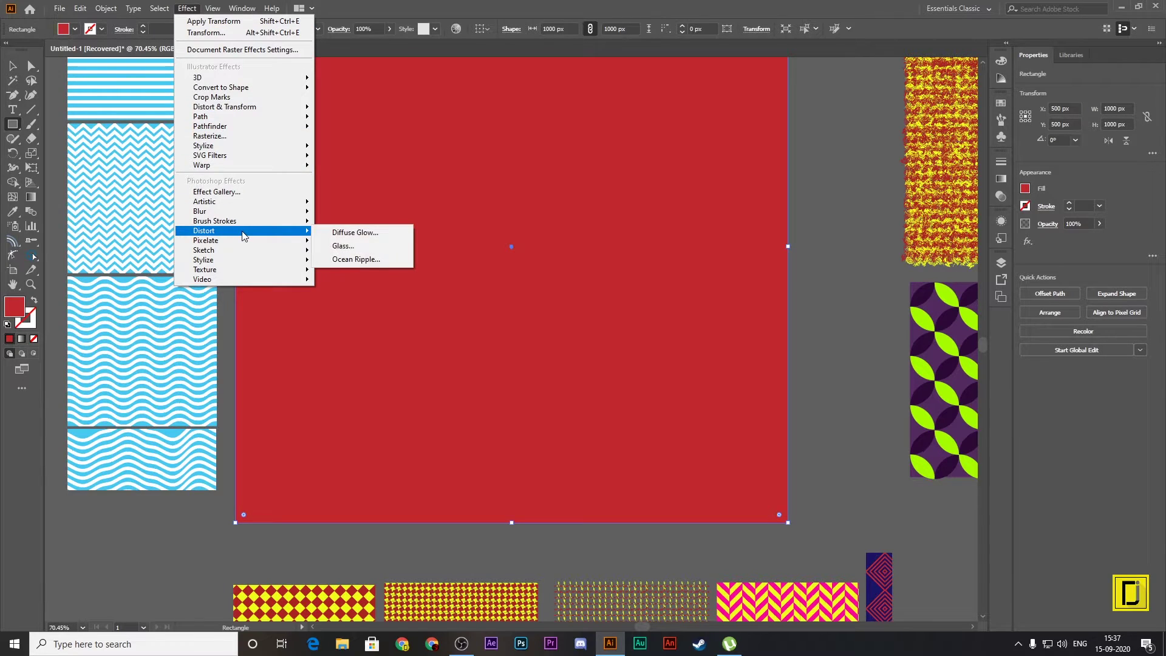
pyautogui.moveTo(206, 241)
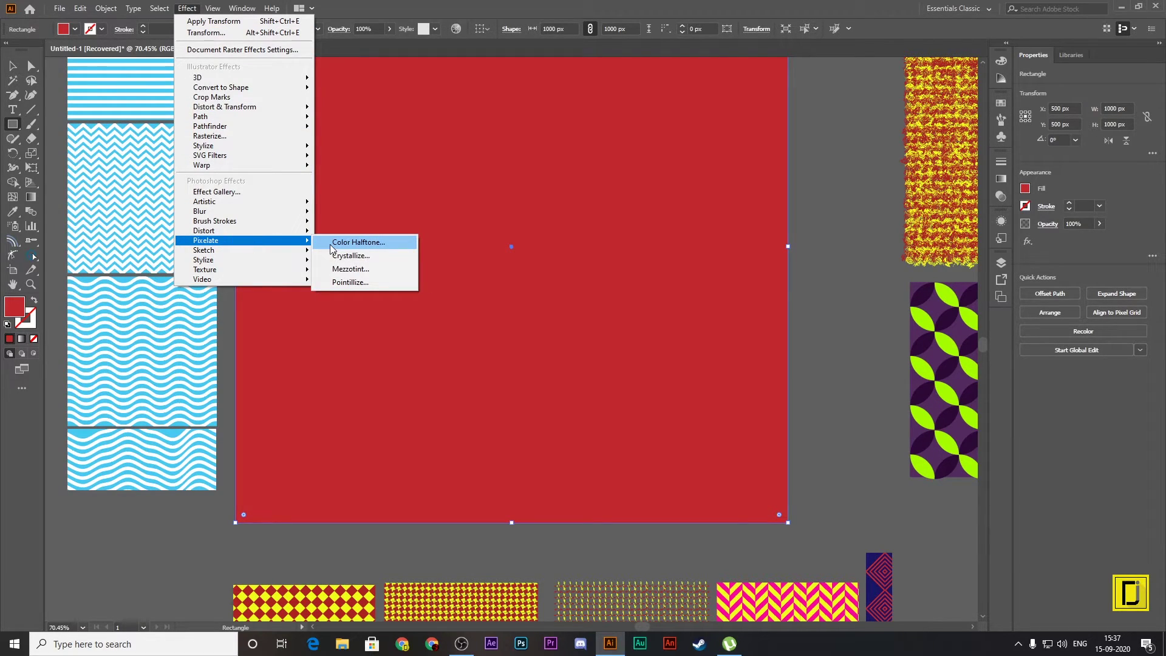
pyautogui.click(358, 243)
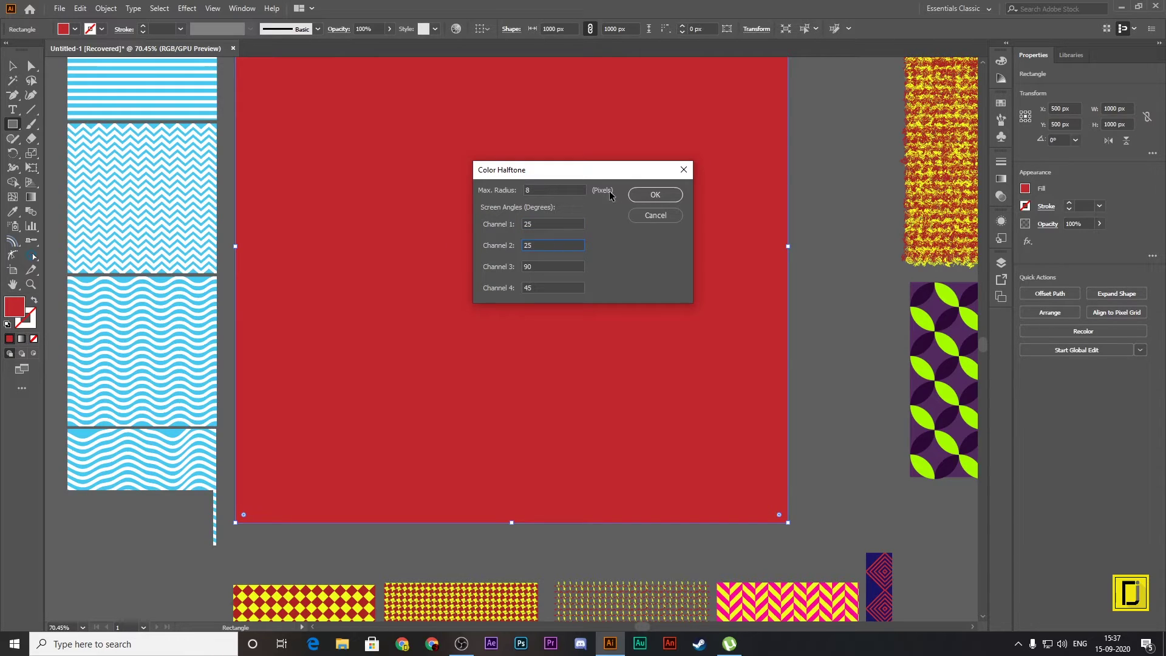
pyautogui.click(642, 194)
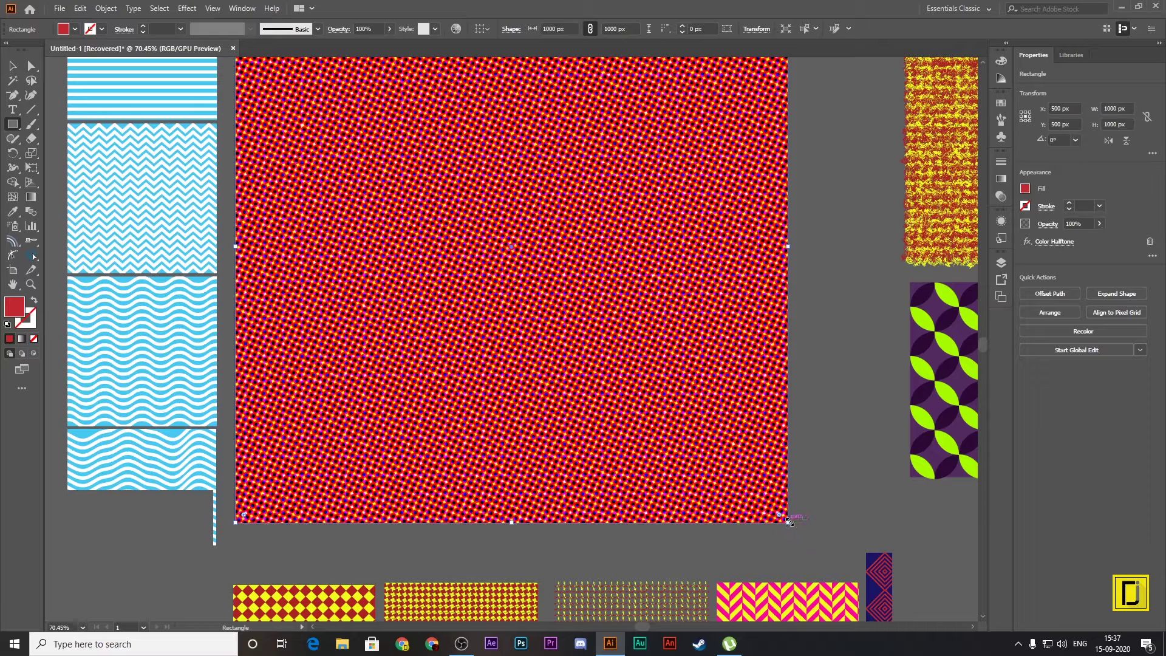
# Step: Shrink the halftone square to 405 px, undoing an accidentally drawn extra rectangle
pyautogui.moveTo(788, 521); pyautogui.dragTo(459, 194)
pyautogui.moveTo(393, 127)
pyautogui.mouseDown()
pyautogui.moveTo(760, 516)
pyautogui.moveTo(728, 476)
pyautogui.mouseUp()
pyautogui.hotkey('ctrl', 'z')
pyautogui.click(12, 65)
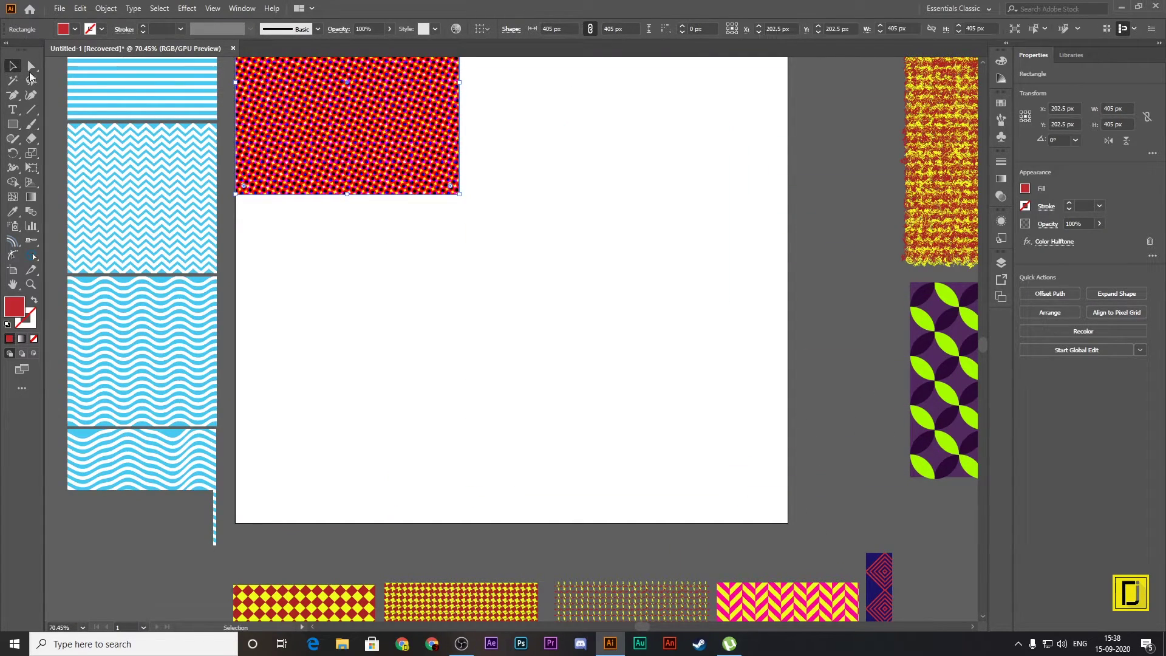
pyautogui.moveTo(340, 137); pyautogui.dragTo(750, 483)
pyautogui.scroll(-2, 752, 477)
pyautogui.scroll(-5, 751, 477)
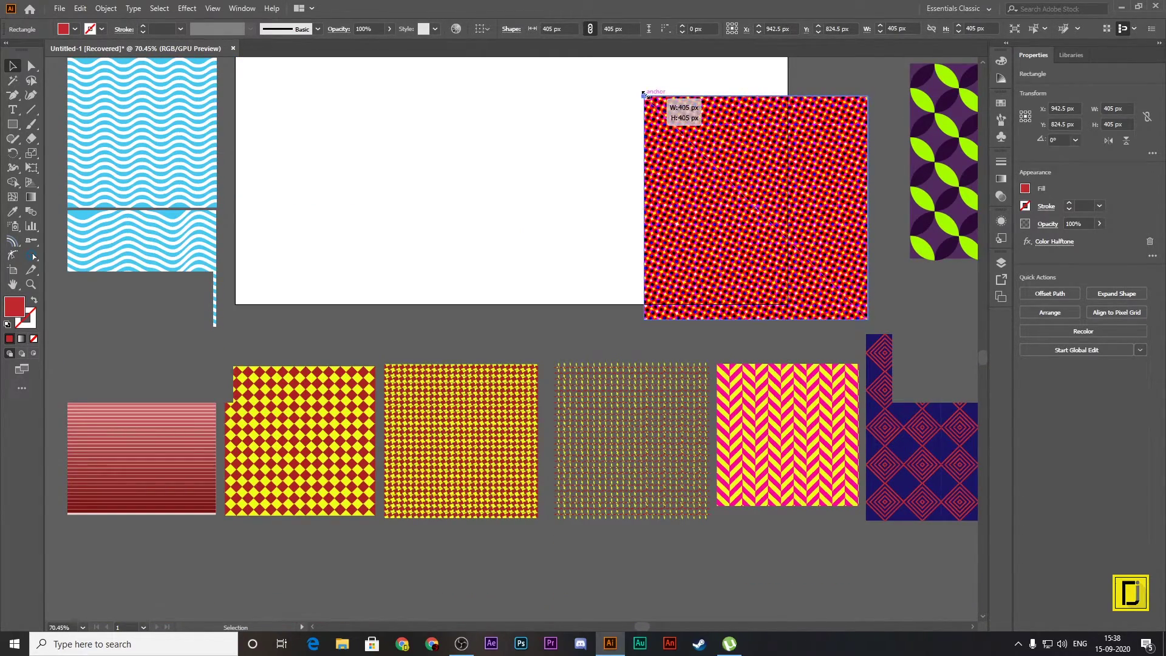
pyautogui.moveTo(646, 95); pyautogui.dragTo(750, 201)
pyautogui.scroll(3, 797, 260)
pyautogui.scroll(3, 798, 260)
# Step: Resize the halftone square to about 323 px and set it above the blue striped swatches
pyautogui.moveTo(810, 375); pyautogui.dragTo(625, 204)
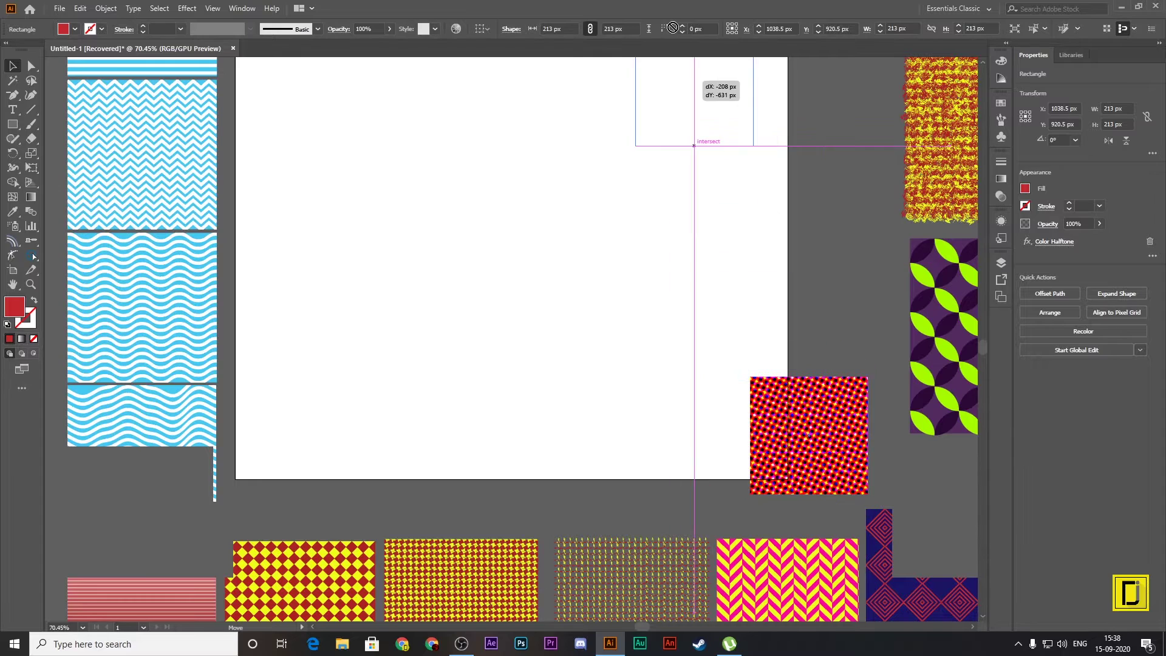
pyautogui.scroll(3, 625, 204)
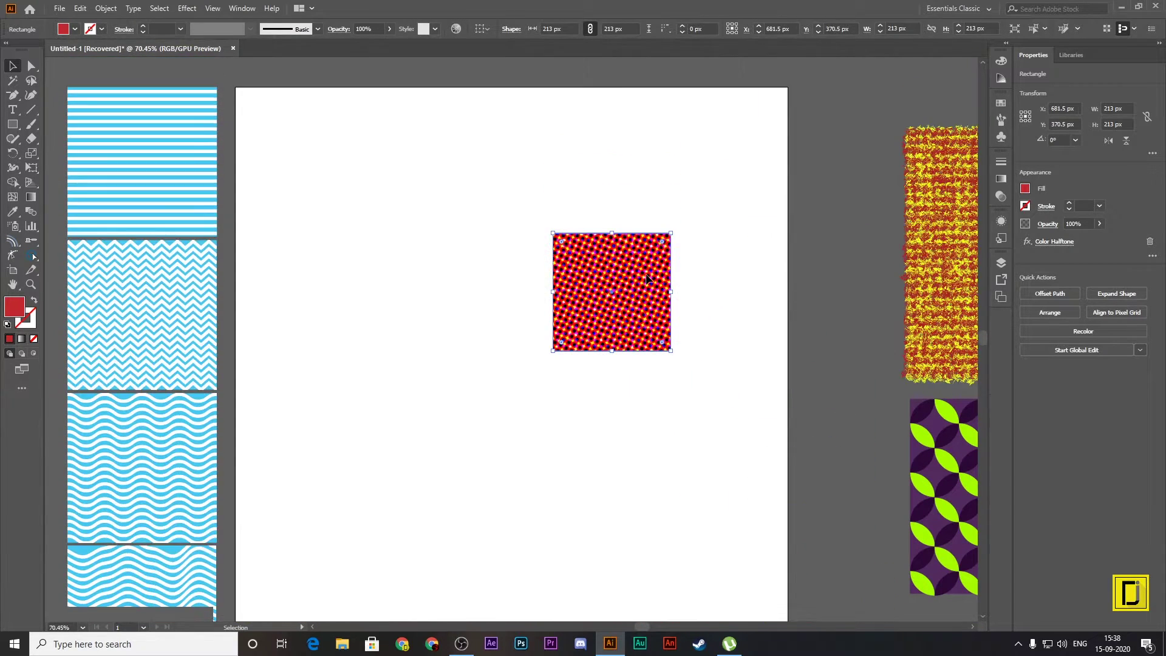
pyautogui.scroll(3, 625, 203)
pyautogui.moveTo(611, 358); pyautogui.dragTo(640, 97)
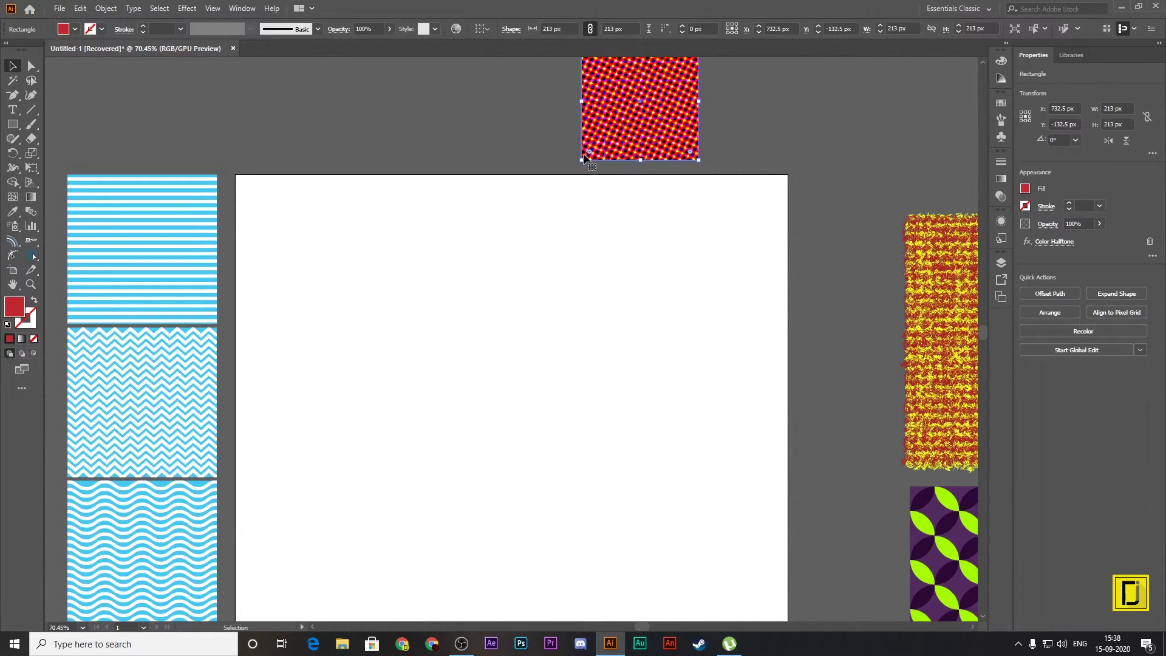
pyautogui.moveTo(581, 159); pyautogui.dragTo(520, 220)
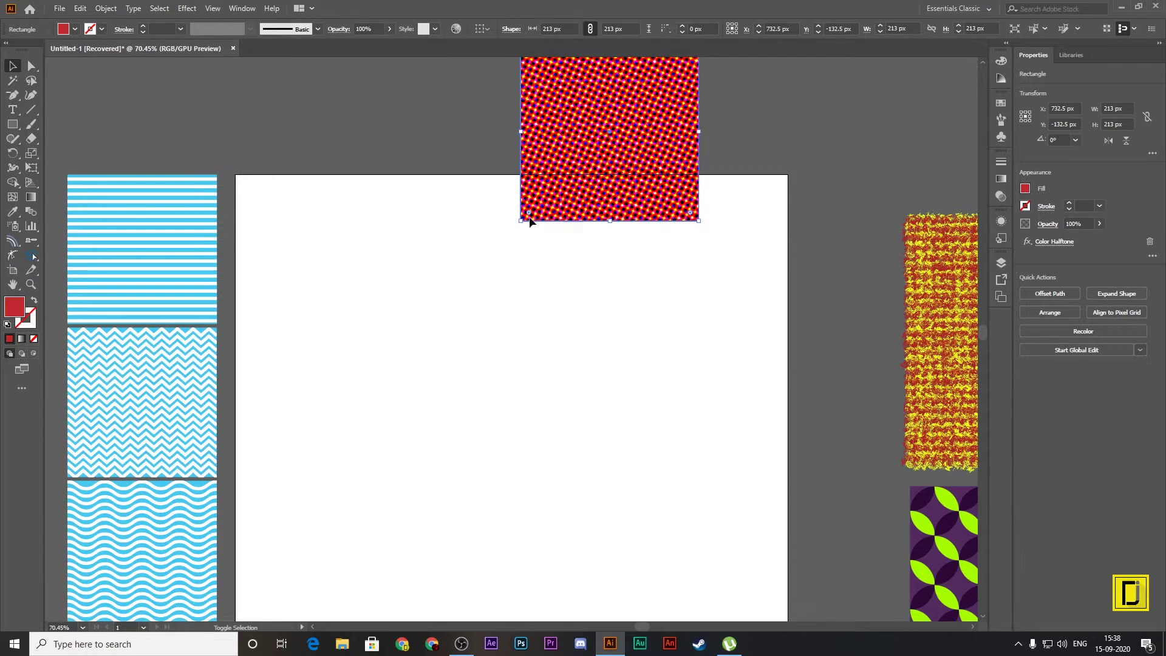
pyautogui.moveTo(592, 154)
pyautogui.mouseDown()
pyautogui.moveTo(422, 119)
pyautogui.moveTo(140, 97)
pyautogui.mouseUp()
pyautogui.click(367, 231)
# Step: Draw a new plain 1000 px square from the artboard's top-left corner
pyautogui.scroll(-4, 366, 231)
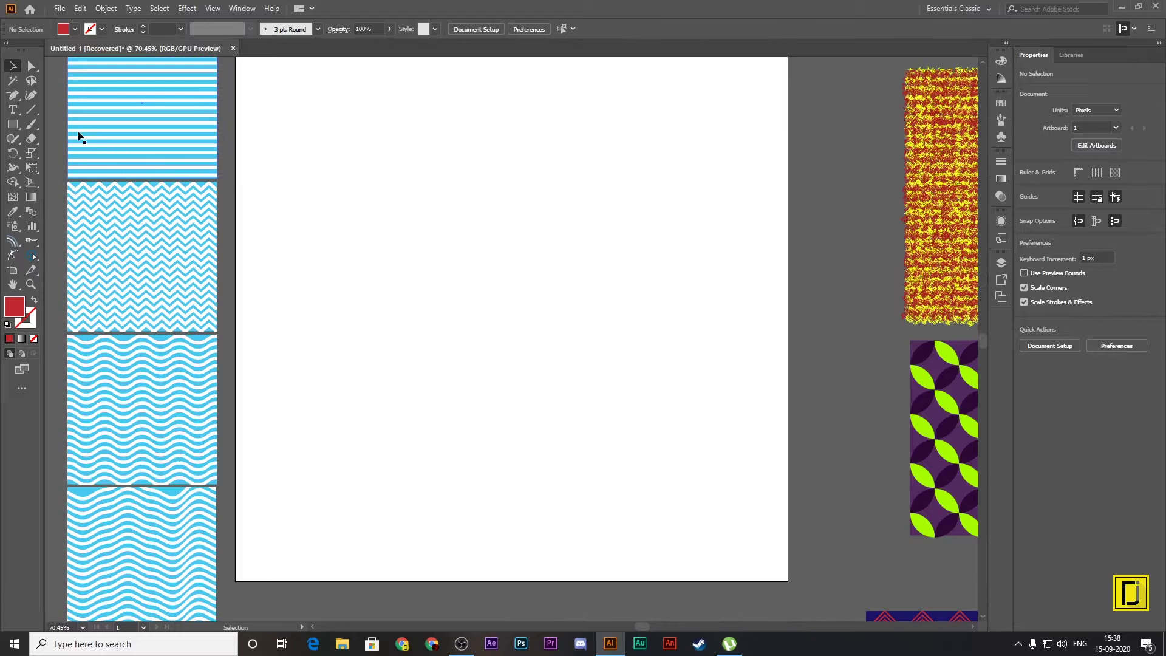
pyautogui.click(12, 124)
pyautogui.scroll(2, 261, 126)
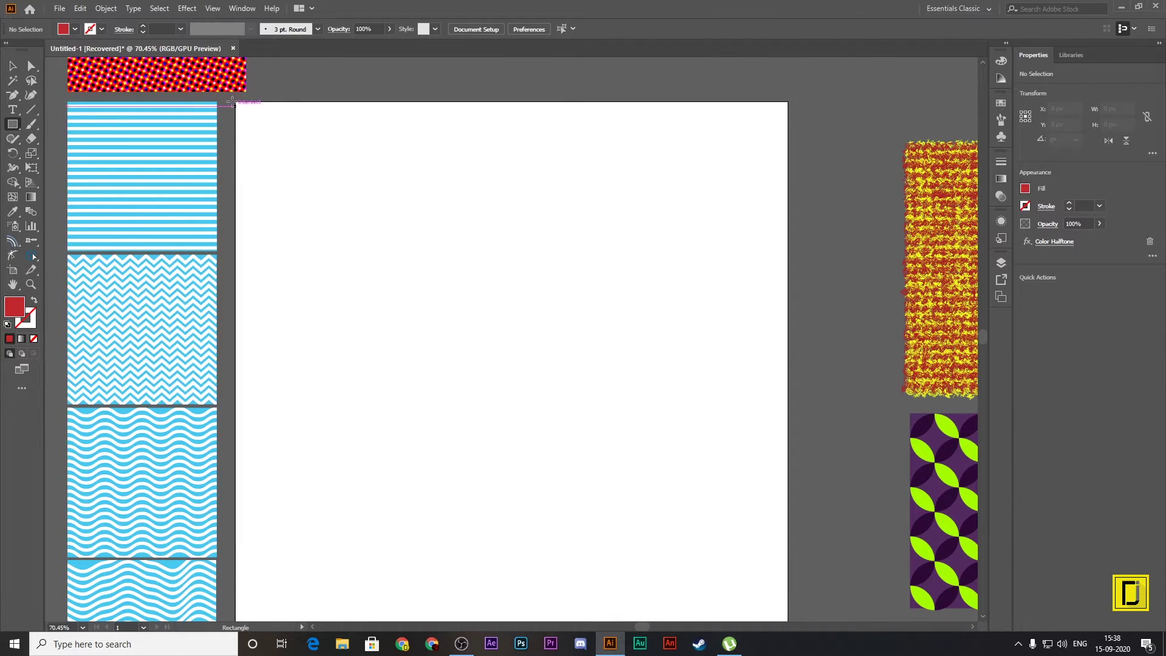
pyautogui.moveTo(237, 103); pyautogui.dragTo(634, 511)
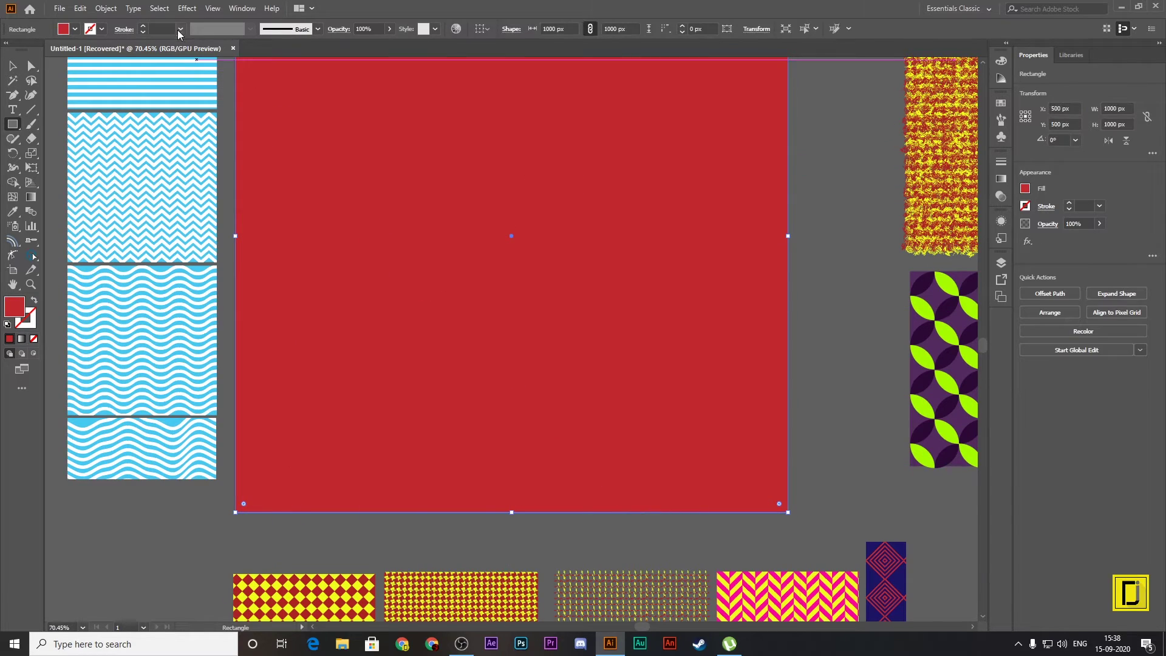
# Step: Apply Color Halftone to the new square with Channel 1 set to 3
pyautogui.click(187, 8)
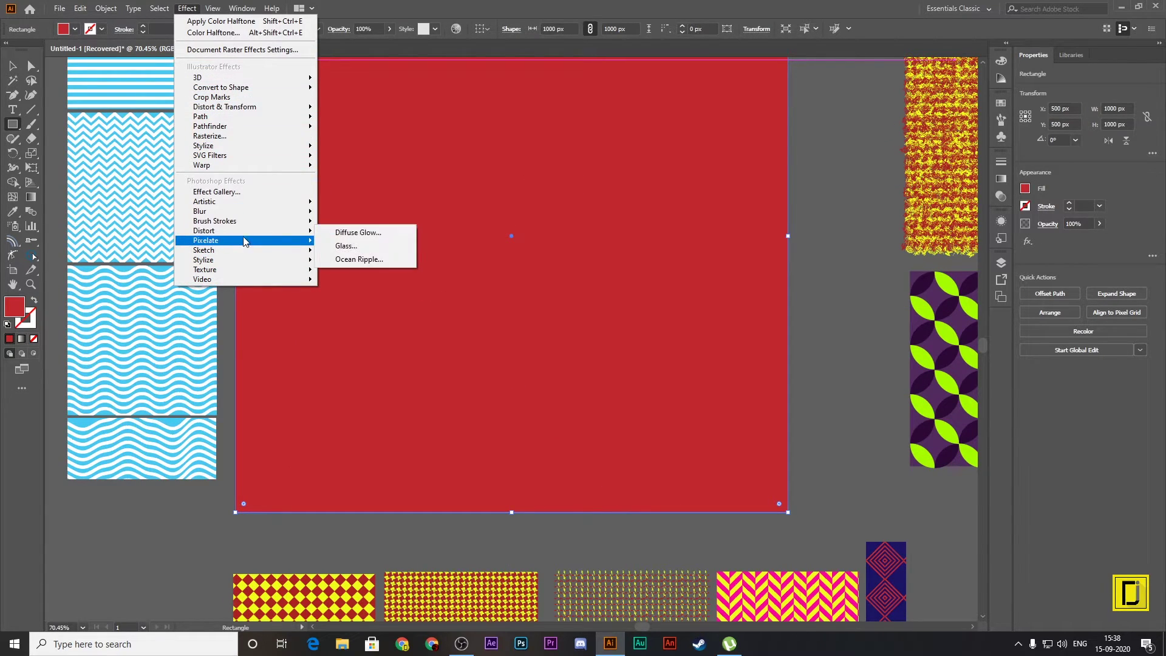
pyautogui.click(357, 245)
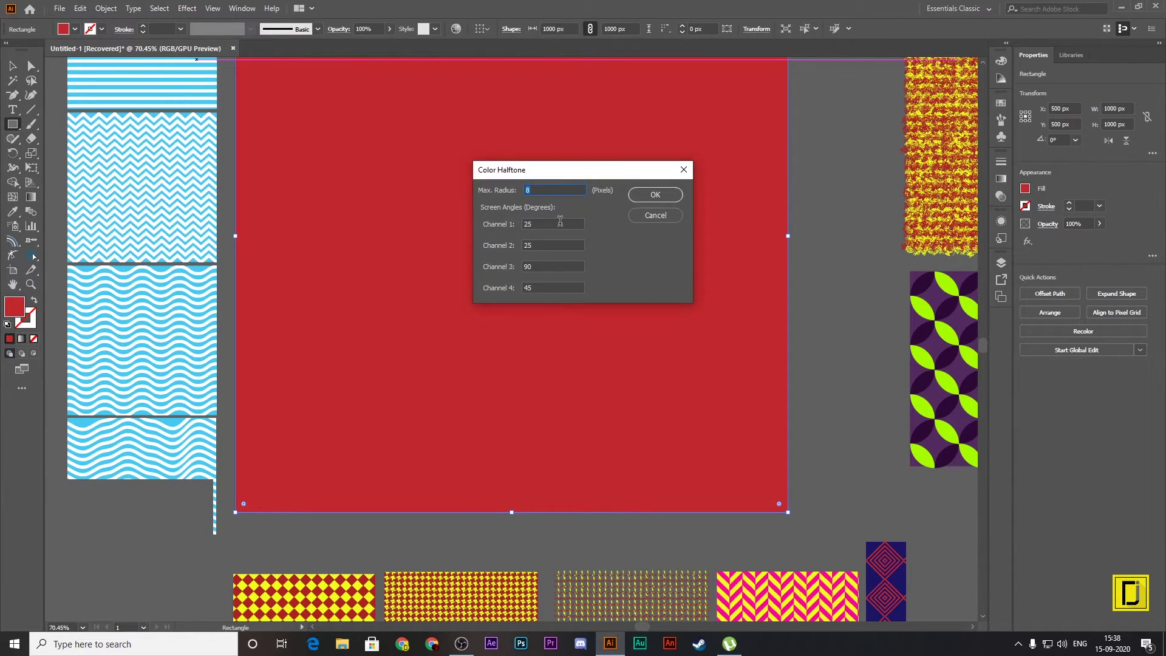
pyautogui.write('30')
pyautogui.click(655, 194)
# Step: Scale the halftone square down to 341 px and place it beside the first one
pyautogui.scroll(2, 759, 365)
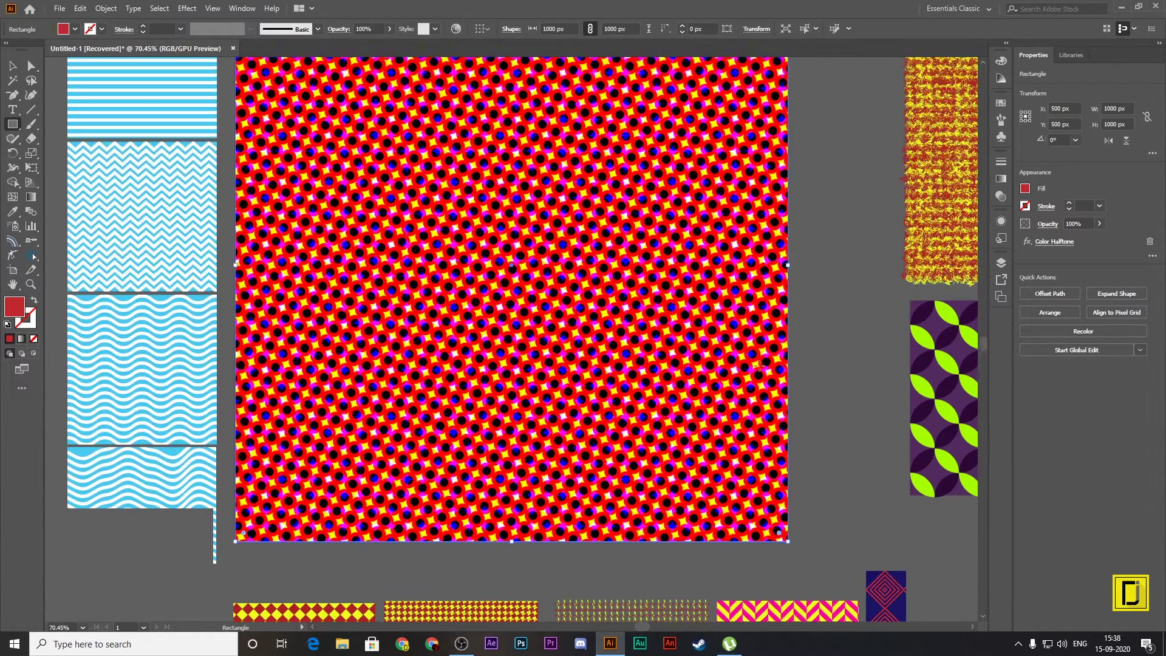
pyautogui.scroll(3, 759, 365)
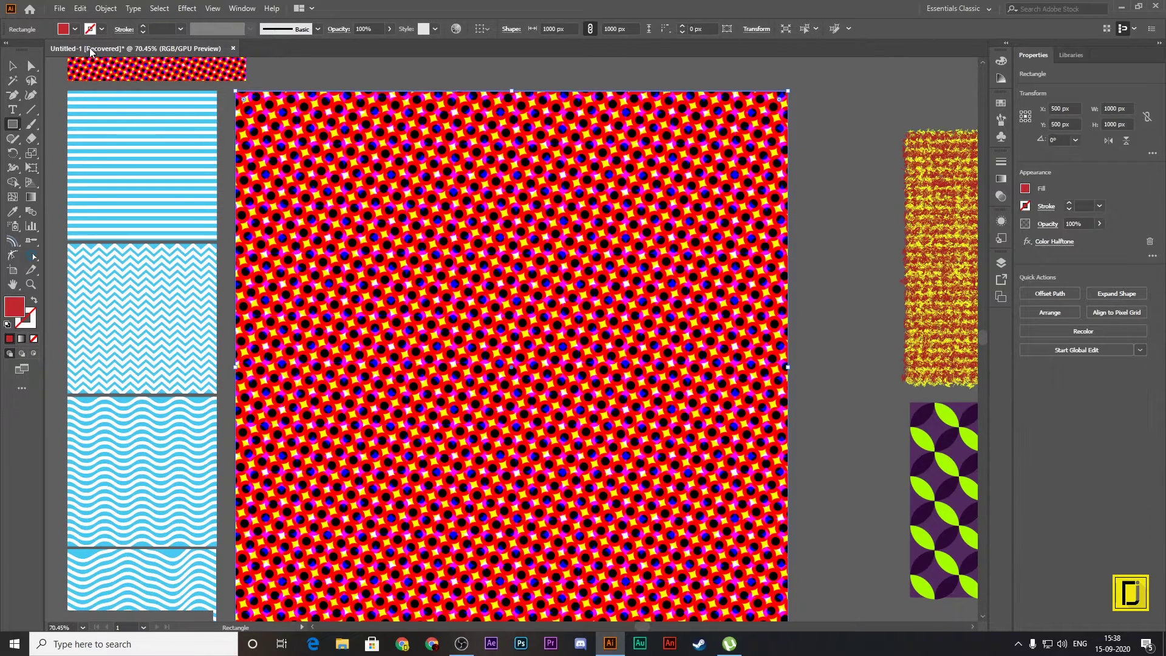
pyautogui.click(12, 65)
pyautogui.moveTo(235, 89)
pyautogui.mouseDown()
pyautogui.moveTo(315, 145)
pyautogui.moveTo(571, 406)
pyautogui.moveTo(599, 455)
pyautogui.mouseUp()
pyautogui.moveTo(690, 539)
pyautogui.mouseDown()
pyautogui.moveTo(711, 343)
pyautogui.moveTo(749, 217)
pyautogui.mouseUp()
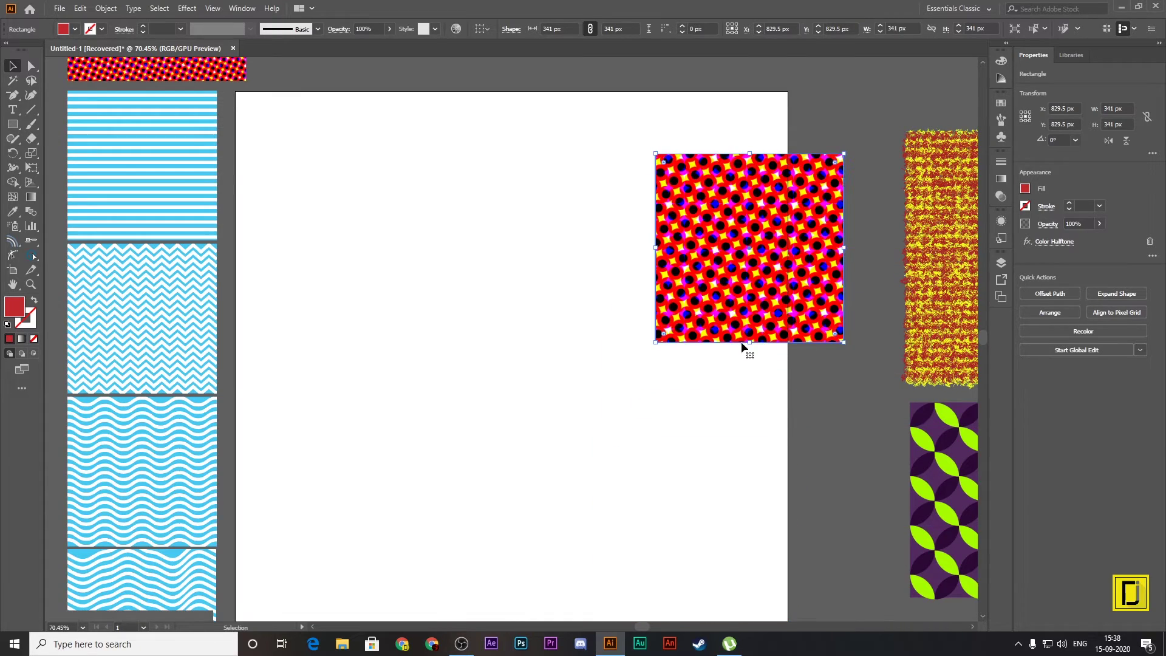
pyautogui.scroll(2, 748, 216)
pyautogui.moveTo(782, 401); pyautogui.dragTo(351, 119)
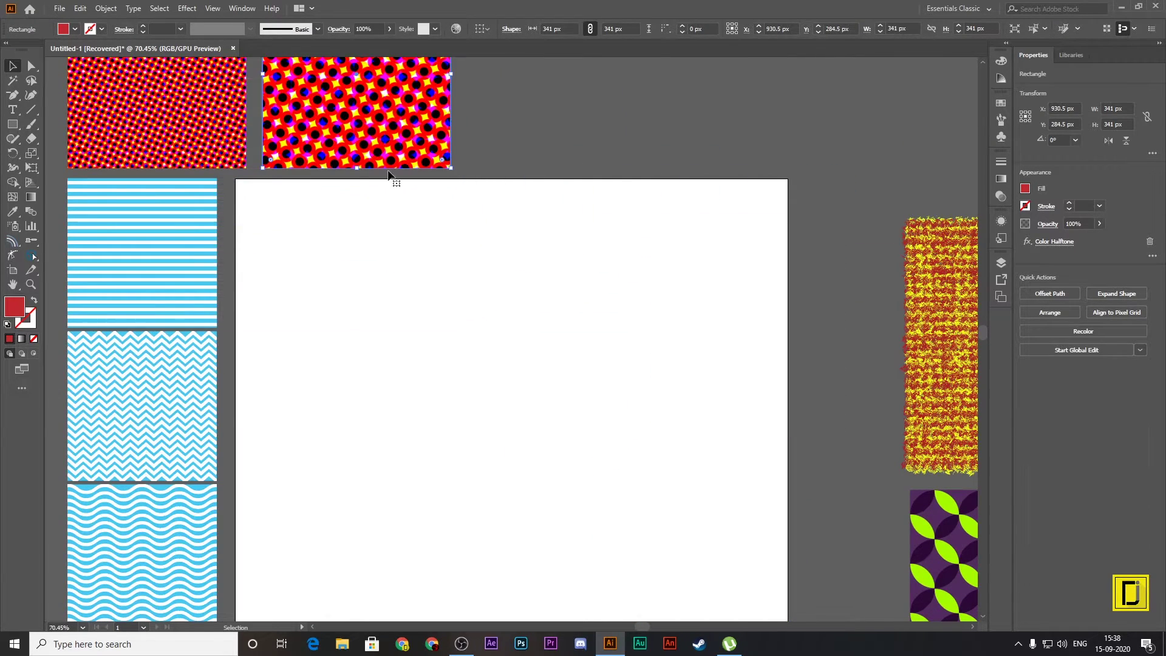
pyautogui.click(446, 297)
pyautogui.scroll(-4, 449, 302)
pyautogui.scroll(2, 237, 174)
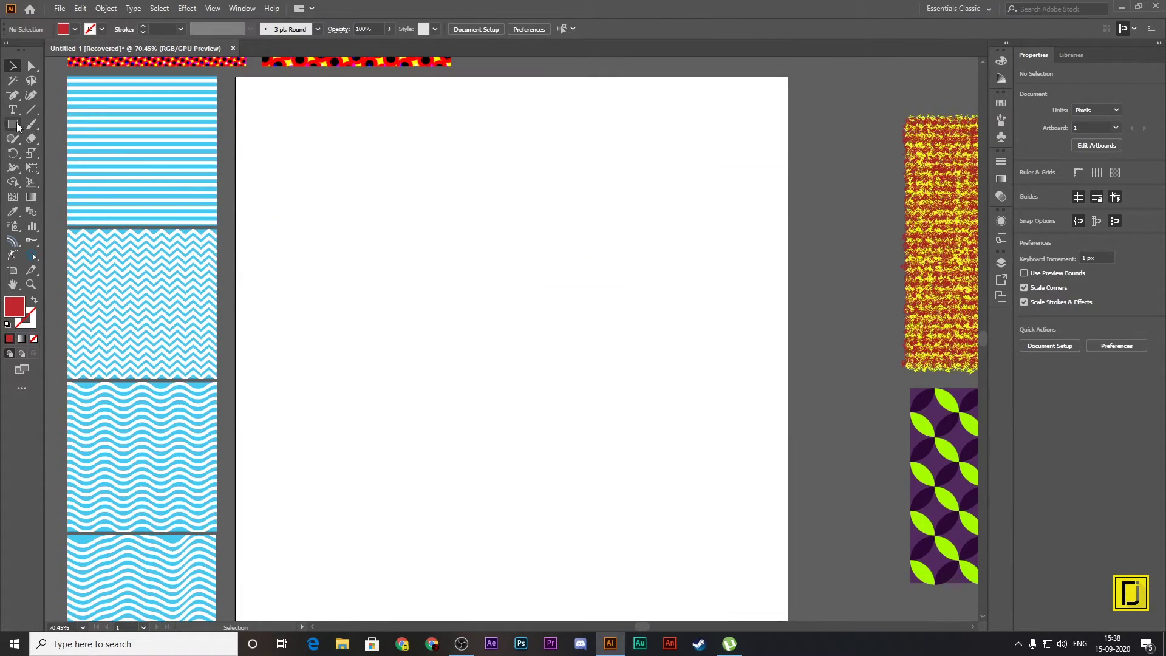
# Step: Draw a red hexagon with the Polygon tool and move it into position
pyautogui.press('m')
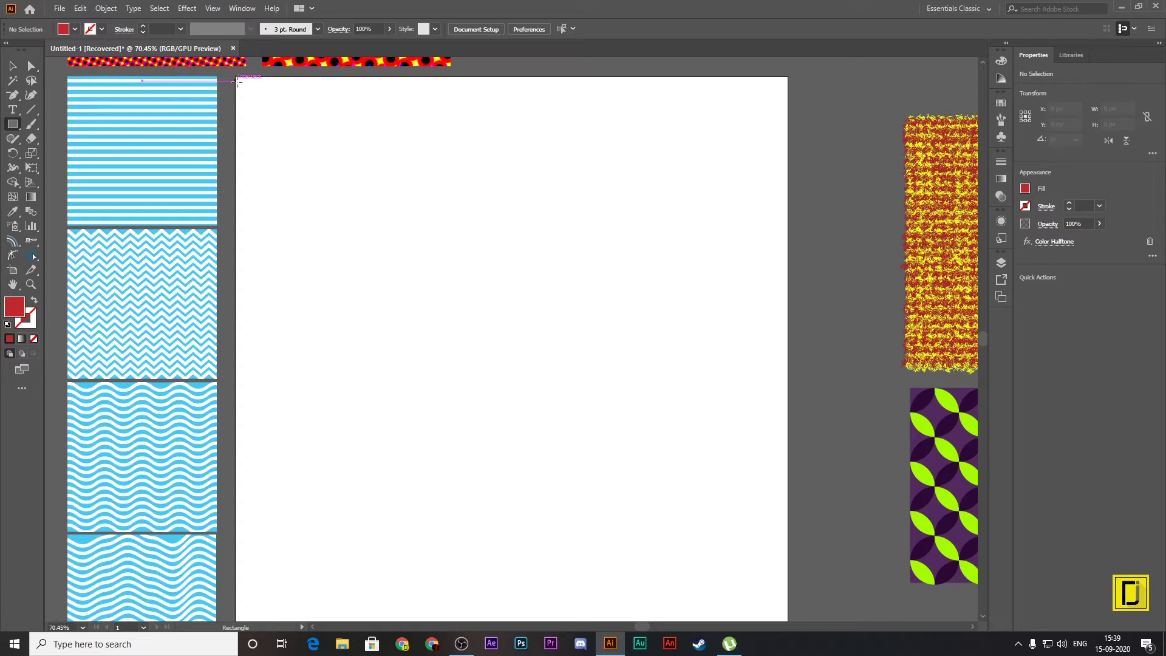
pyautogui.rightClick(13, 125)
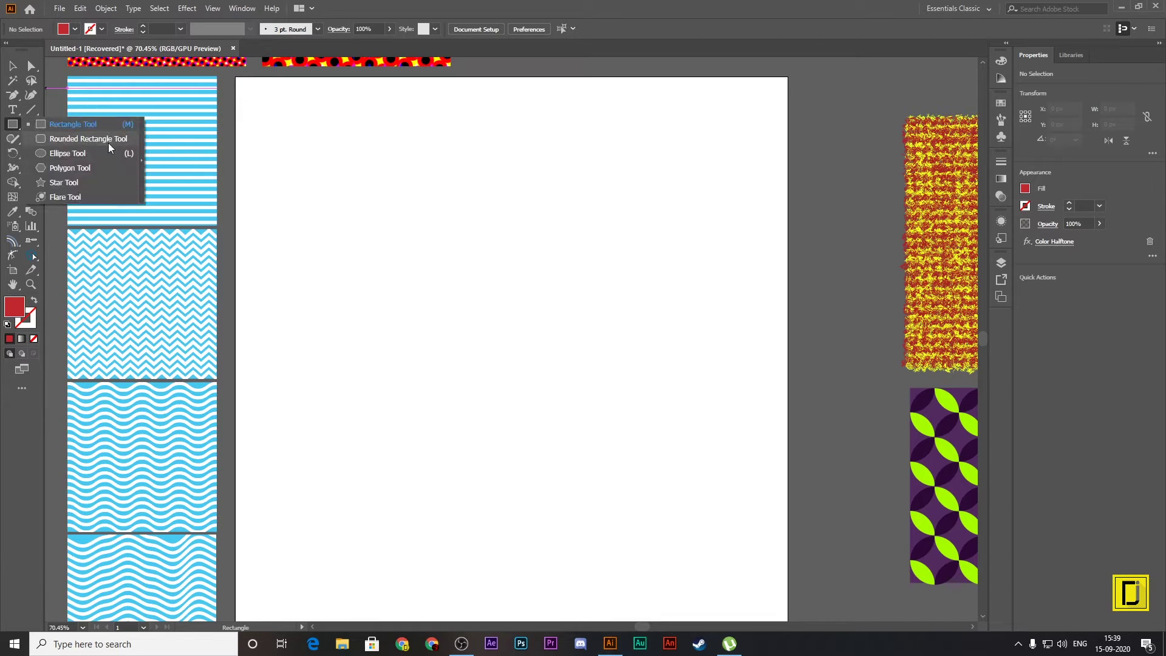
pyautogui.rightClick(13, 125)
pyautogui.click(70, 168)
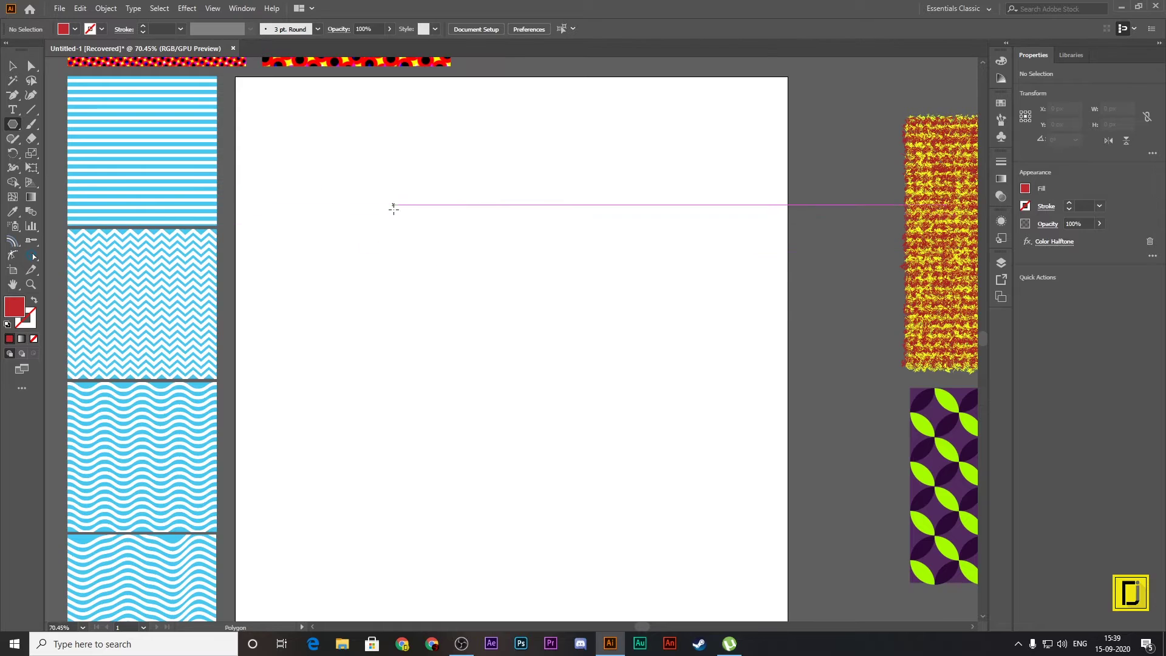
pyautogui.moveTo(393, 205)
pyautogui.mouseDown()
pyautogui.moveTo(450, 317)
pyautogui.moveTo(451, 301)
pyautogui.mouseUp()
pyautogui.press('v')
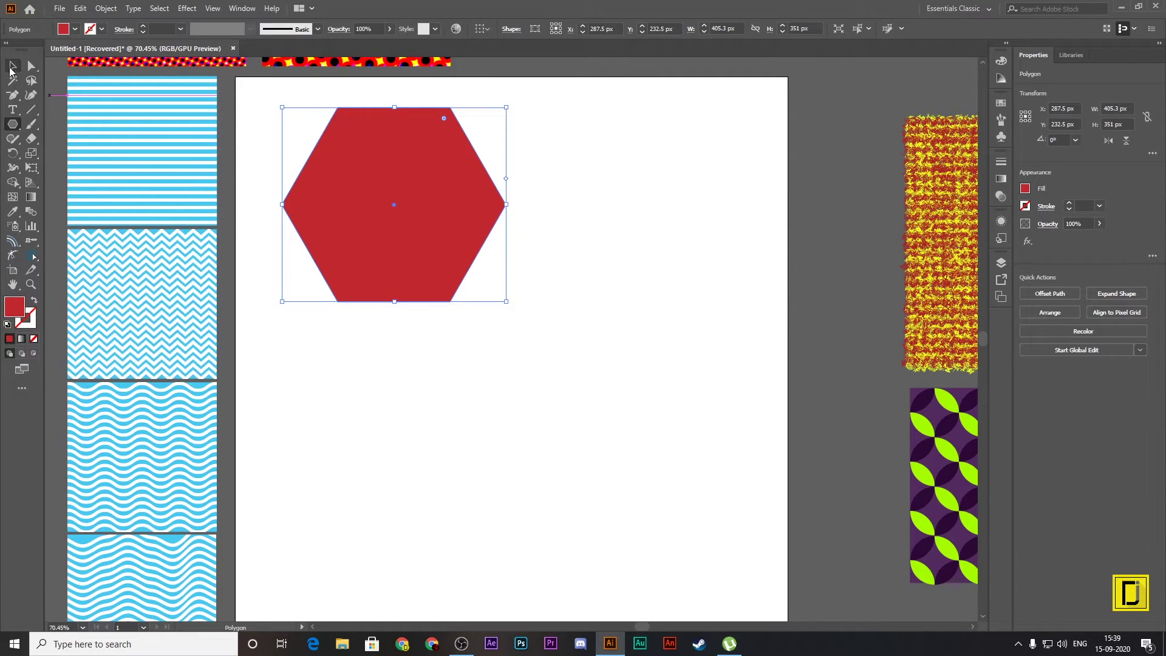
pyautogui.moveTo(457, 222)
pyautogui.mouseDown()
pyautogui.moveTo(498, 329)
pyautogui.moveTo(510, 316)
pyautogui.moveTo(484, 432)
pyautogui.moveTo(558, 394)
pyautogui.moveTo(544, 398)
pyautogui.mouseUp()
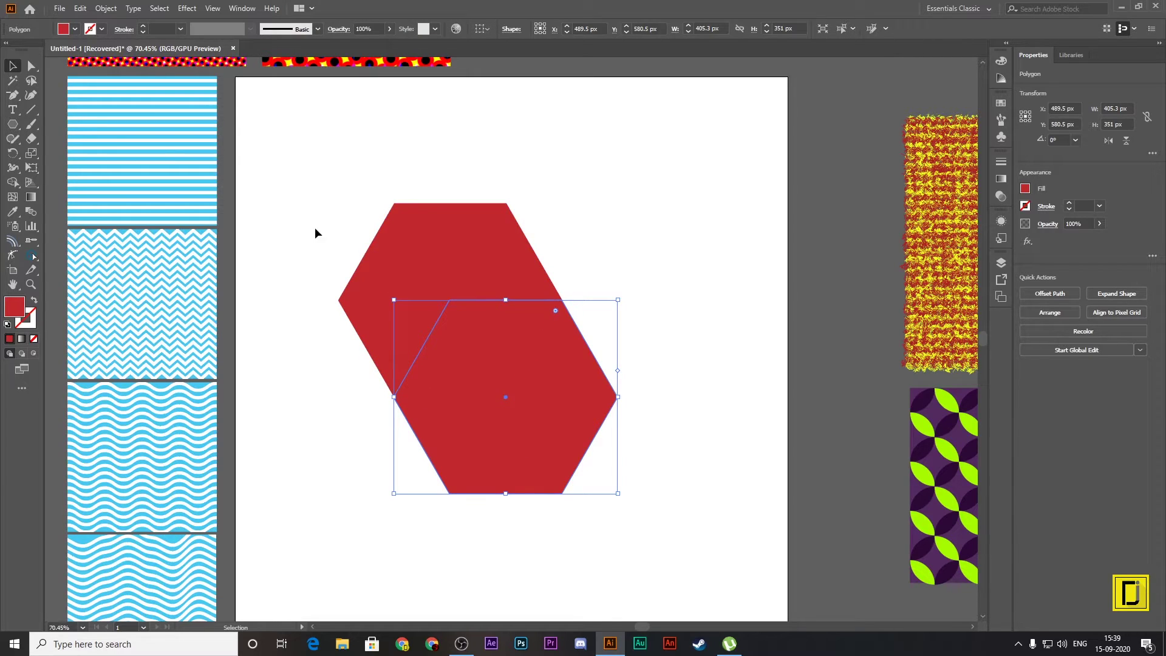
# Step: Recolour a hexagon copy muted brownish red and select all three overlapping hexagons
pyautogui.doubleClick(21, 310)
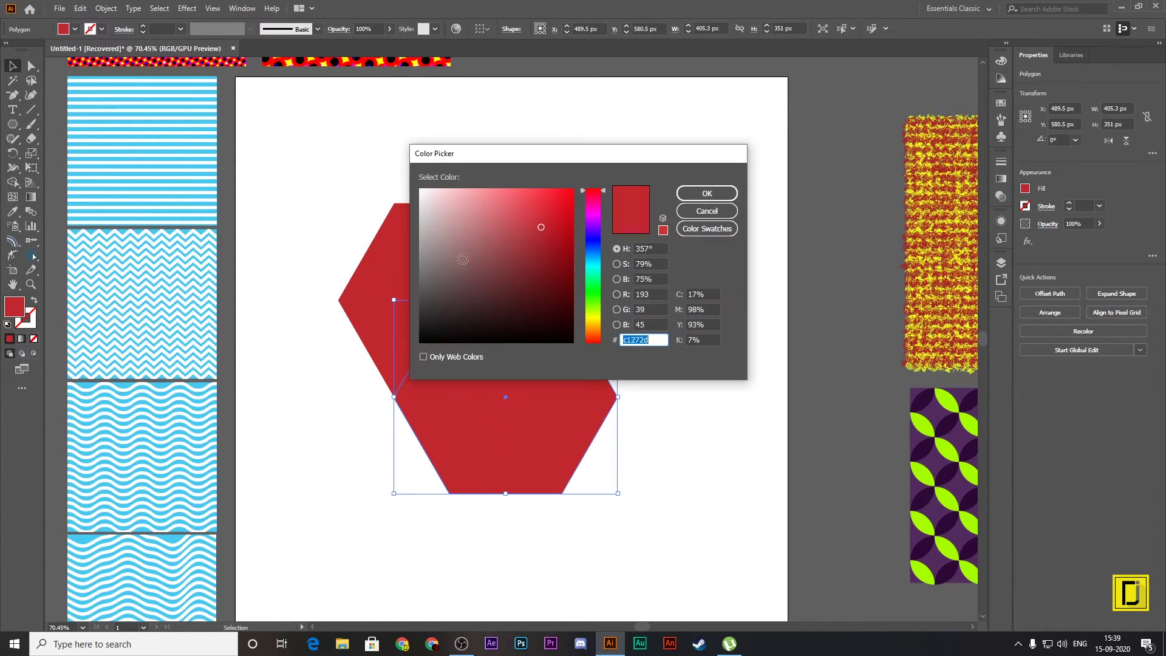
pyautogui.click(475, 257)
pyautogui.click(690, 190)
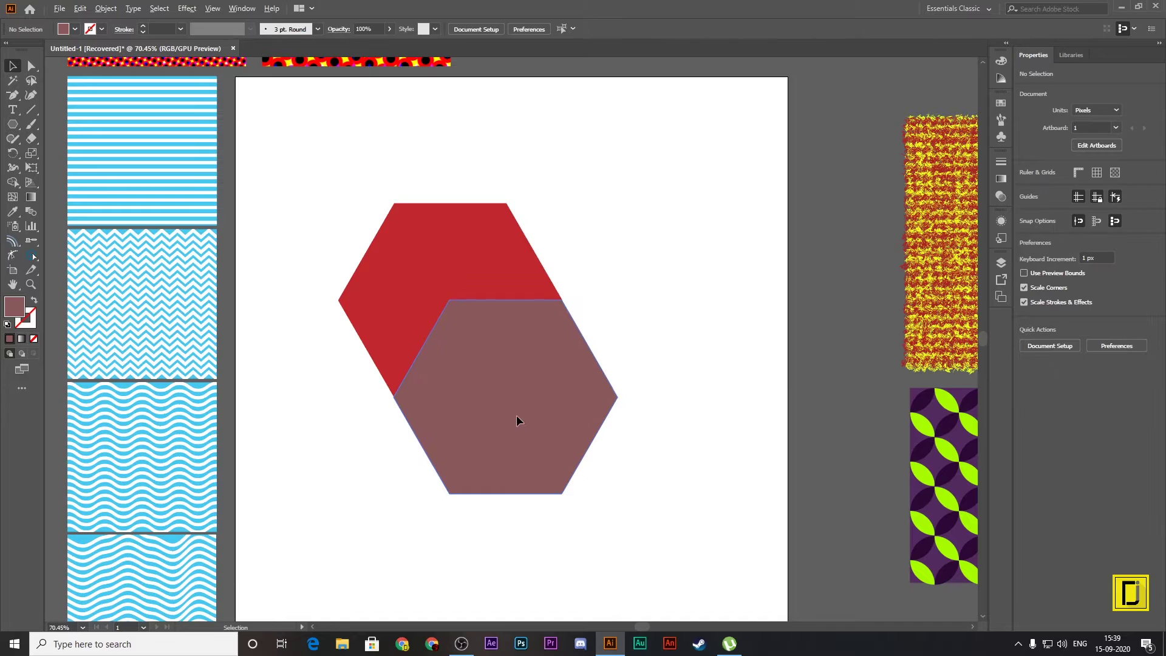
pyautogui.moveTo(518, 416)
pyautogui.mouseDown()
pyautogui.moveTo(363, 347)
pyautogui.moveTo(351, 318)
pyautogui.moveTo(514, 413)
pyautogui.mouseUp()
pyautogui.click(603, 366)
pyautogui.moveTo(675, 571); pyautogui.dragTo(233, 187)
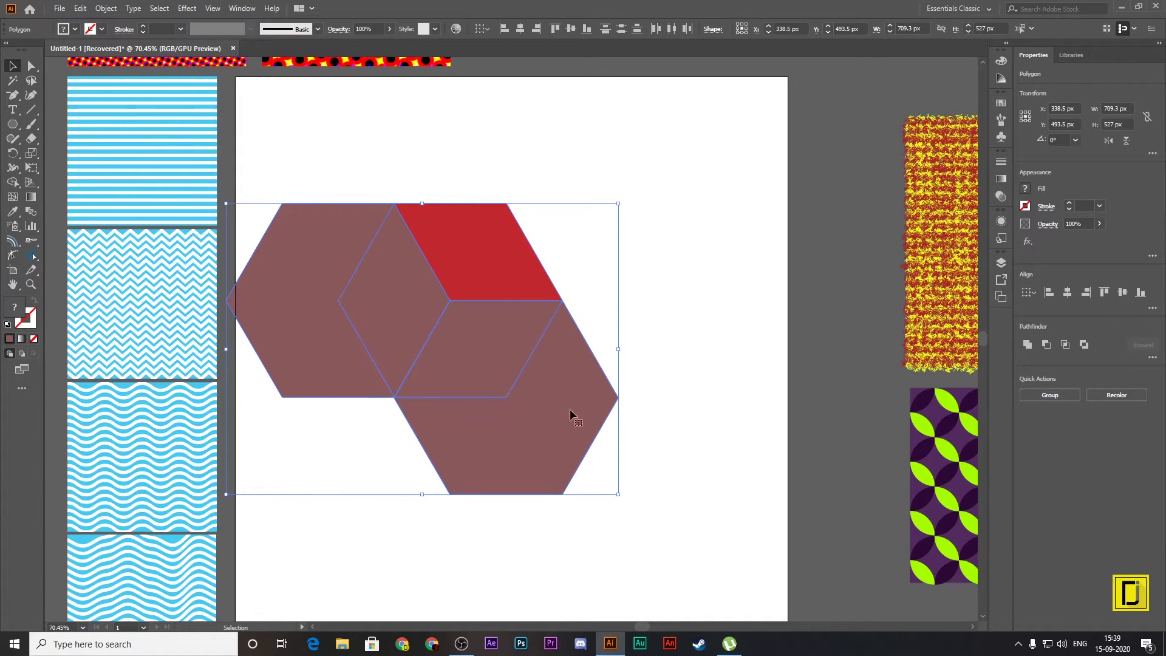
# Step: Trim away the outer hexagon regions with Shape Builder and give the side faces brown fills
pyautogui.click(13, 184)
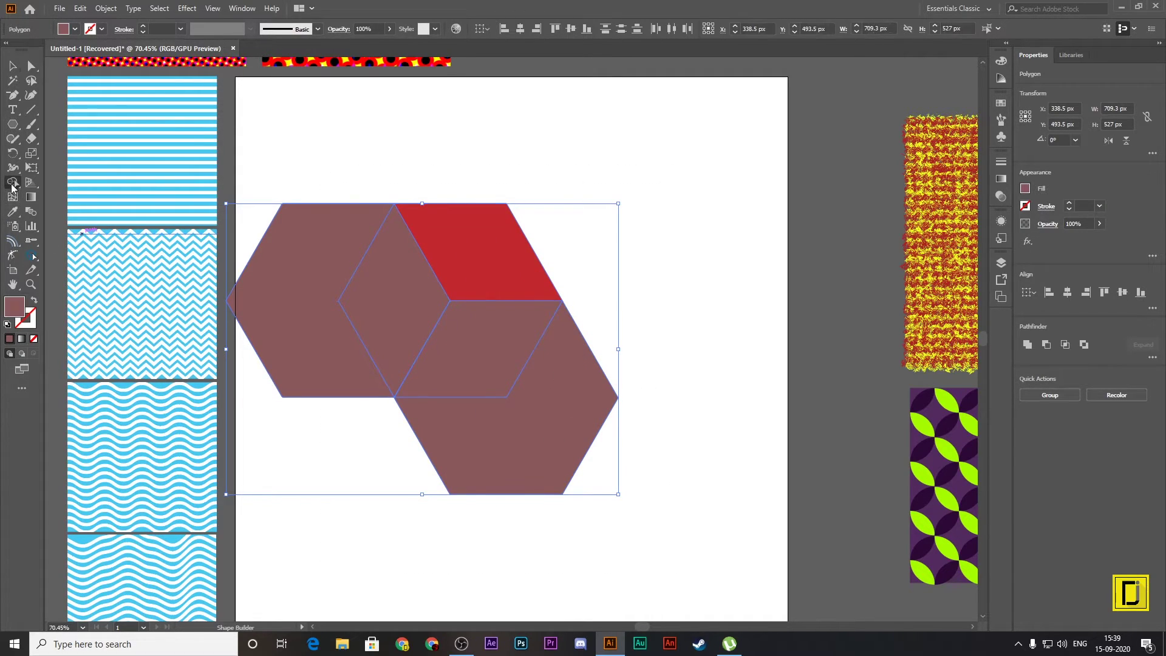
pyautogui.keyDown('alt'); pyautogui.click(286, 273); pyautogui.keyUp('alt')
pyautogui.keyDown('alt'); pyautogui.click(502, 447); pyautogui.keyUp('alt')
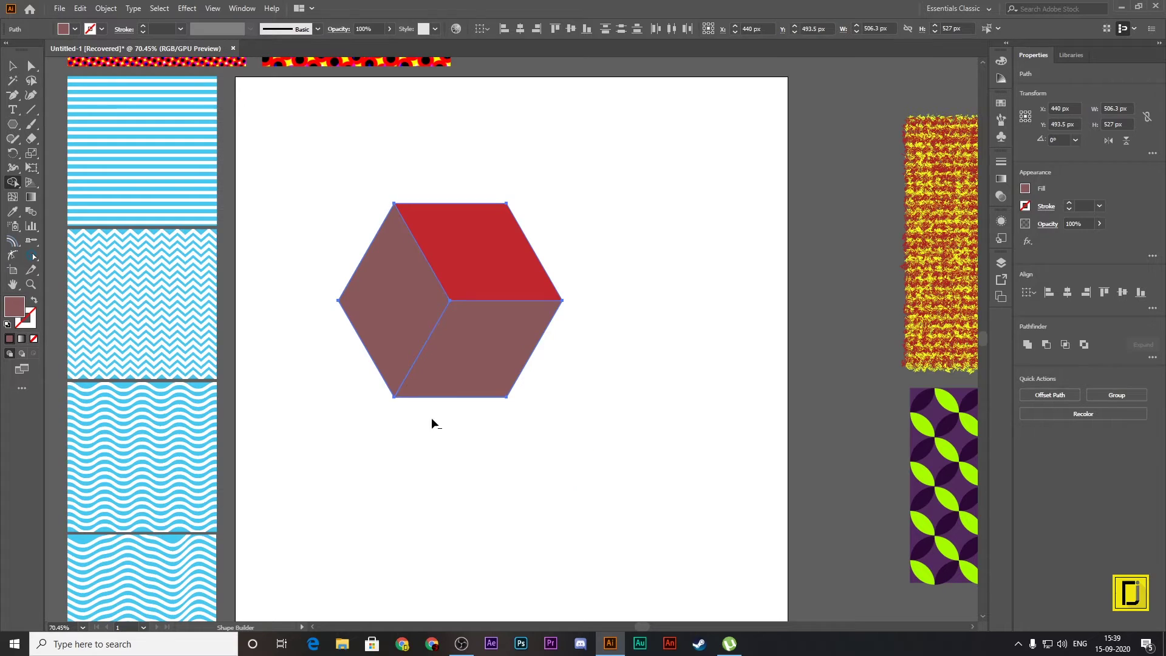
pyautogui.click(467, 351)
pyautogui.doubleClick(14, 306)
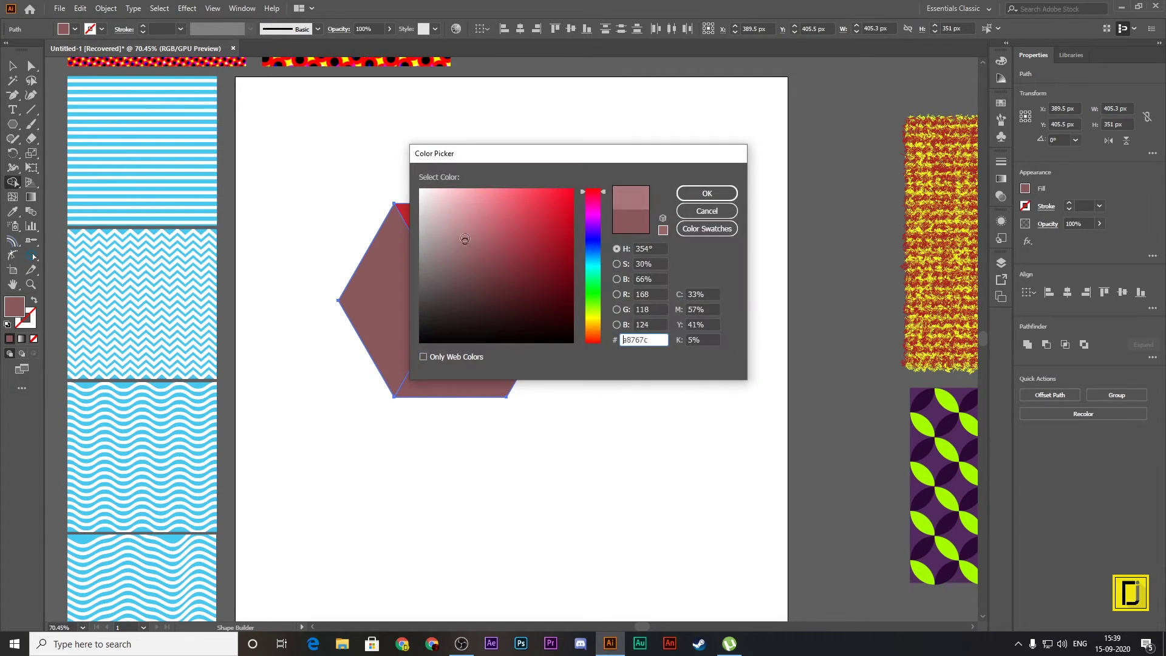
pyautogui.click(706, 193)
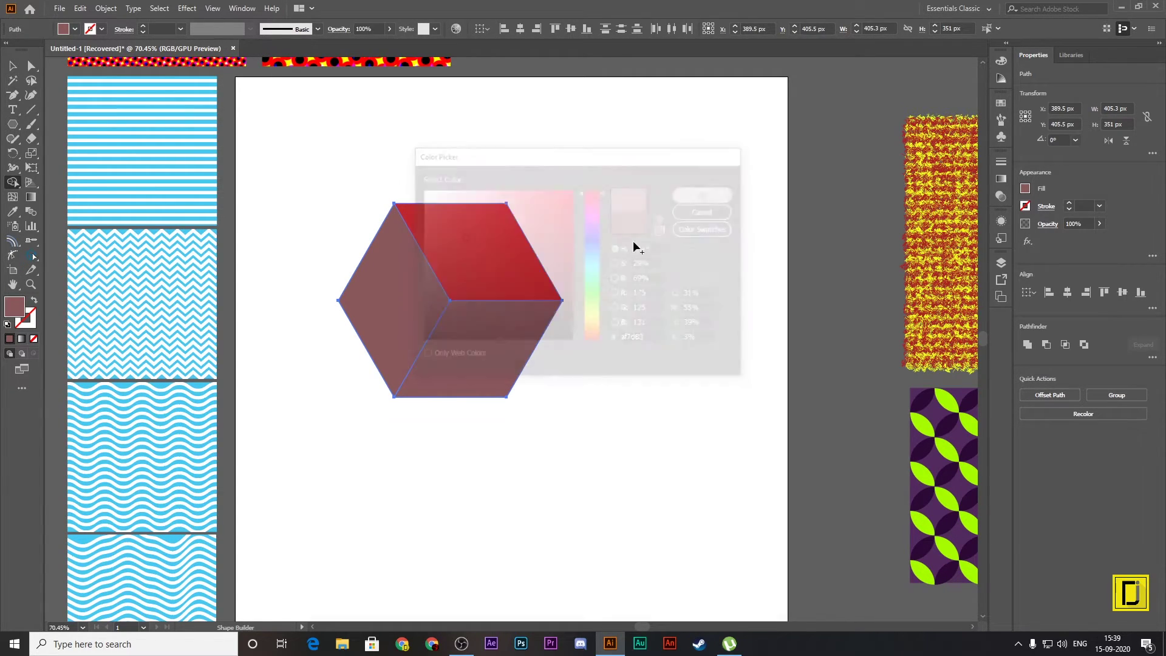
pyautogui.click(389, 305)
# Step: Recolour the cube's left face maroon and its right face very dark brown
pyautogui.doubleClick(14, 306)
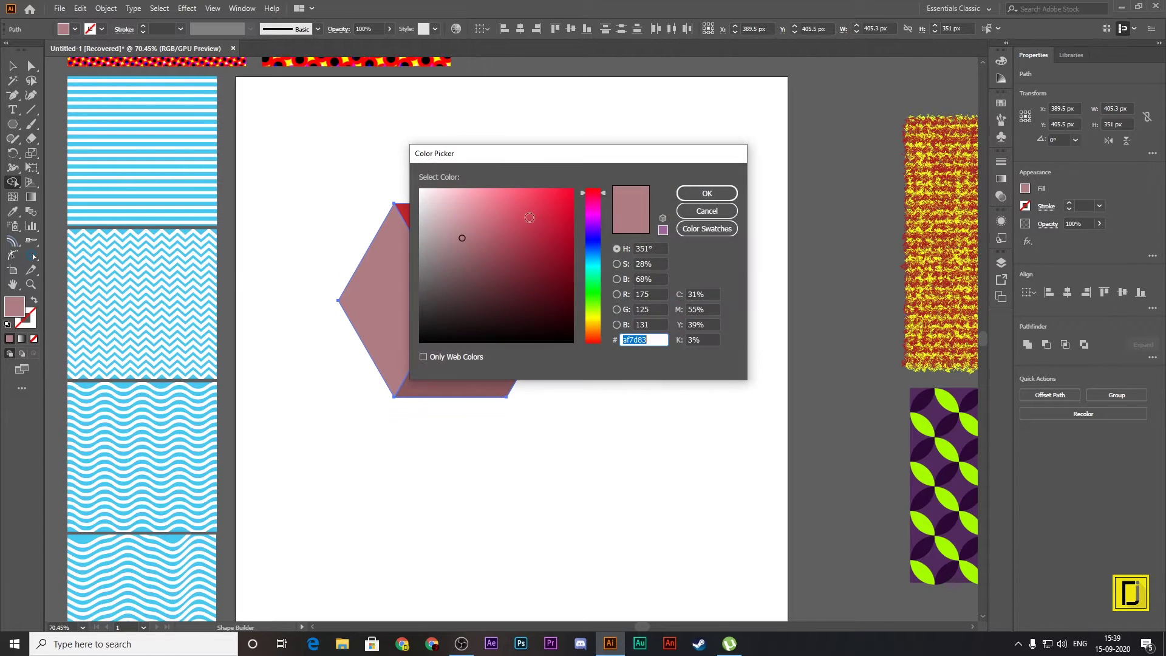
pyautogui.click(499, 288)
pyautogui.click(707, 193)
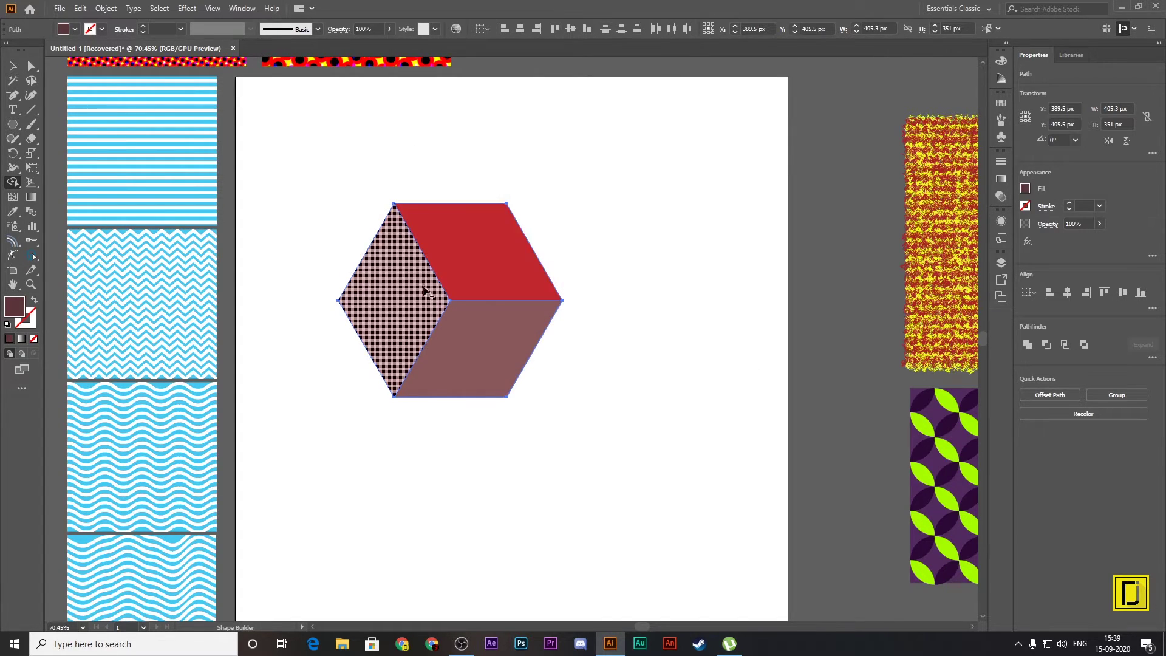
pyautogui.click(424, 287)
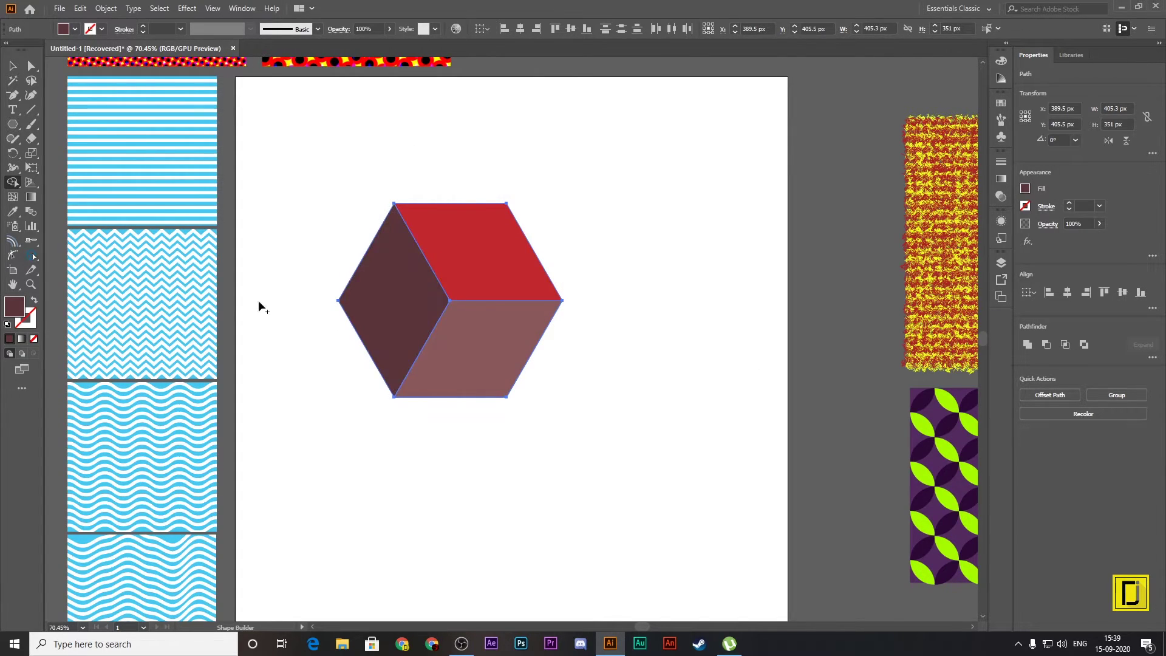
pyautogui.doubleClick(14, 307)
pyautogui.moveTo(499, 300); pyautogui.dragTo(495, 301)
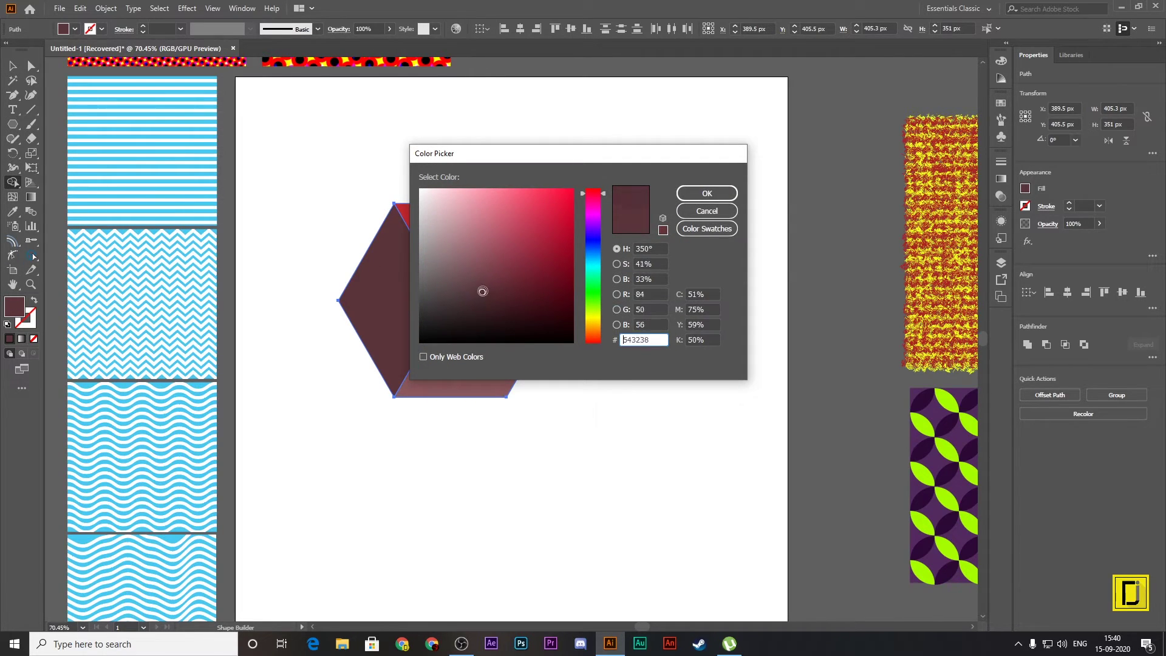
pyautogui.click(707, 193)
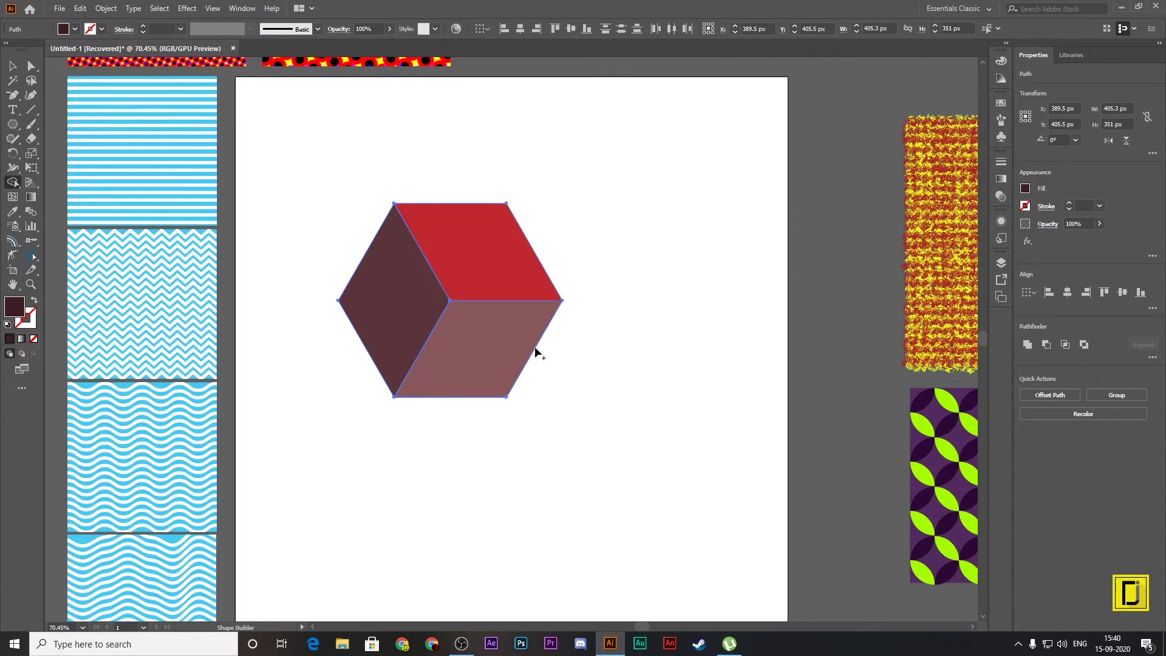
pyautogui.click(534, 346)
pyautogui.click(12, 65)
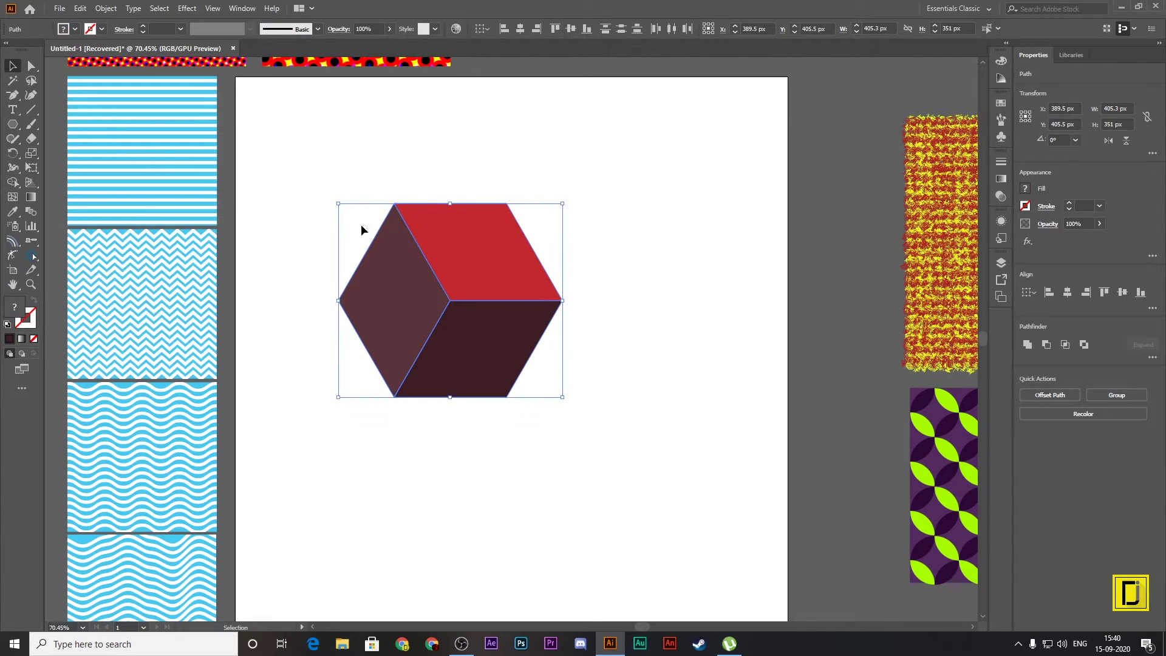
# Step: Group the cube faces and shrink the cube to about 172 px wide
pyautogui.moveTo(289, 138); pyautogui.dragTo(584, 461)
pyautogui.press('a')
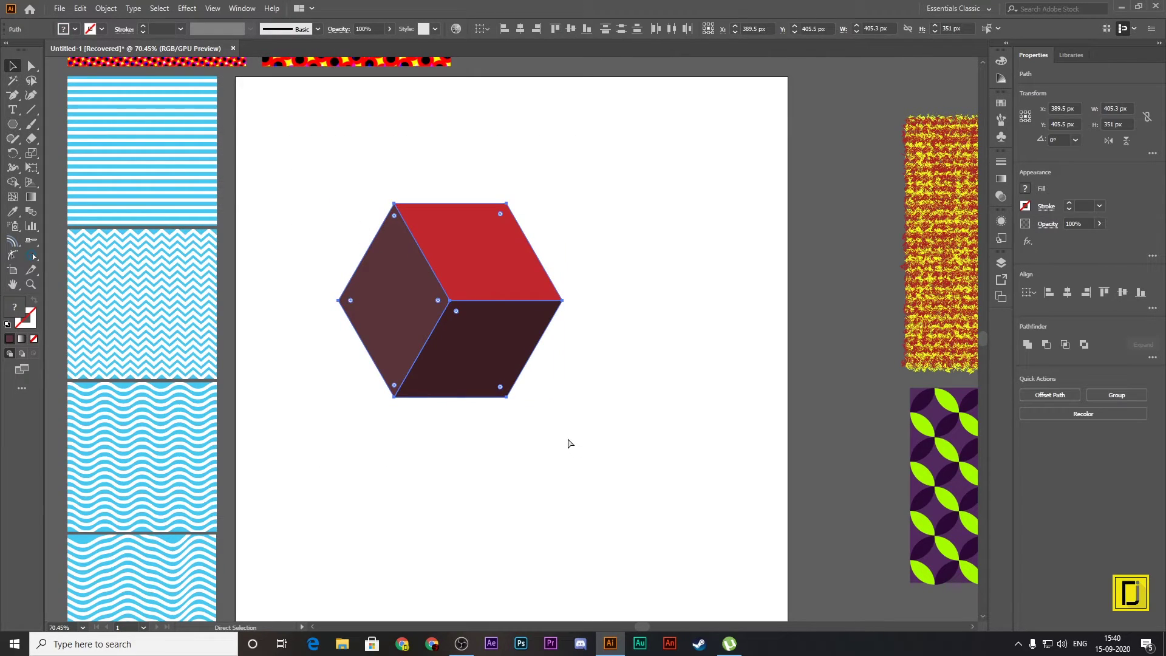
pyautogui.hotkey('ctrl', 'g')
pyautogui.press('v')
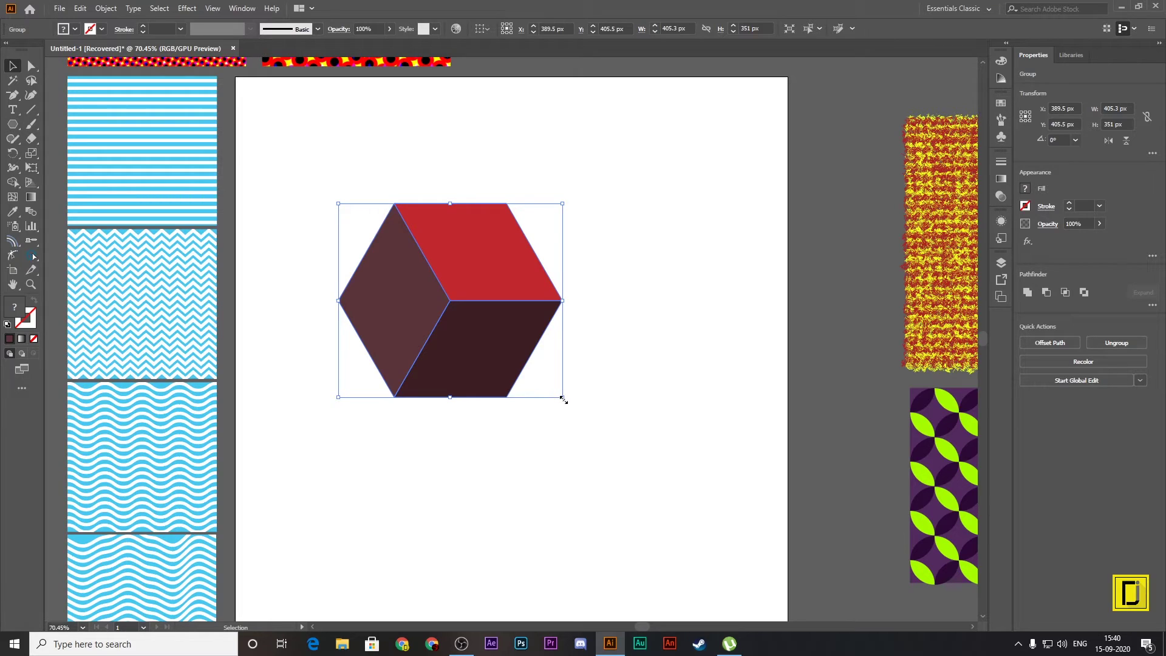
pyautogui.moveTo(562, 397)
pyautogui.mouseDown()
pyautogui.moveTo(434, 286)
pyautogui.moveTo(495, 399)
pyautogui.mouseUp()
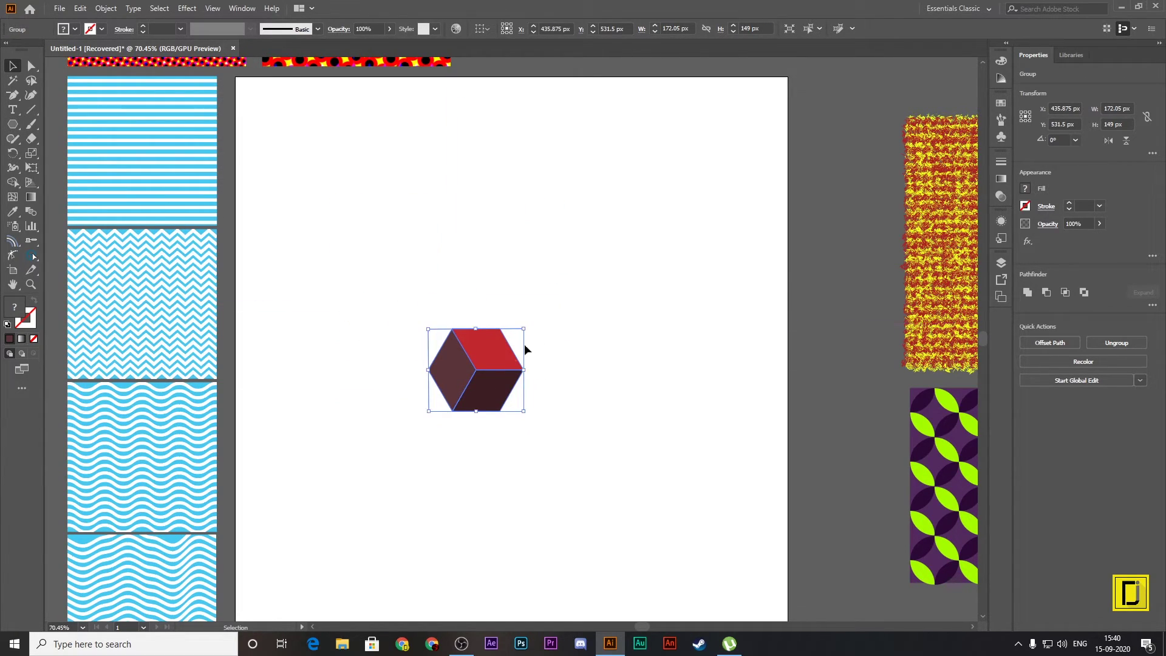
# Step: Reposition the cube, shrink it to about 126 px, and start Object > Pattern > Make
pyautogui.click(523, 349)
pyautogui.click(499, 384)
pyautogui.moveTo(486, 375); pyautogui.dragTo(531, 384)
pyautogui.moveTo(569, 420); pyautogui.dragTo(521, 398)
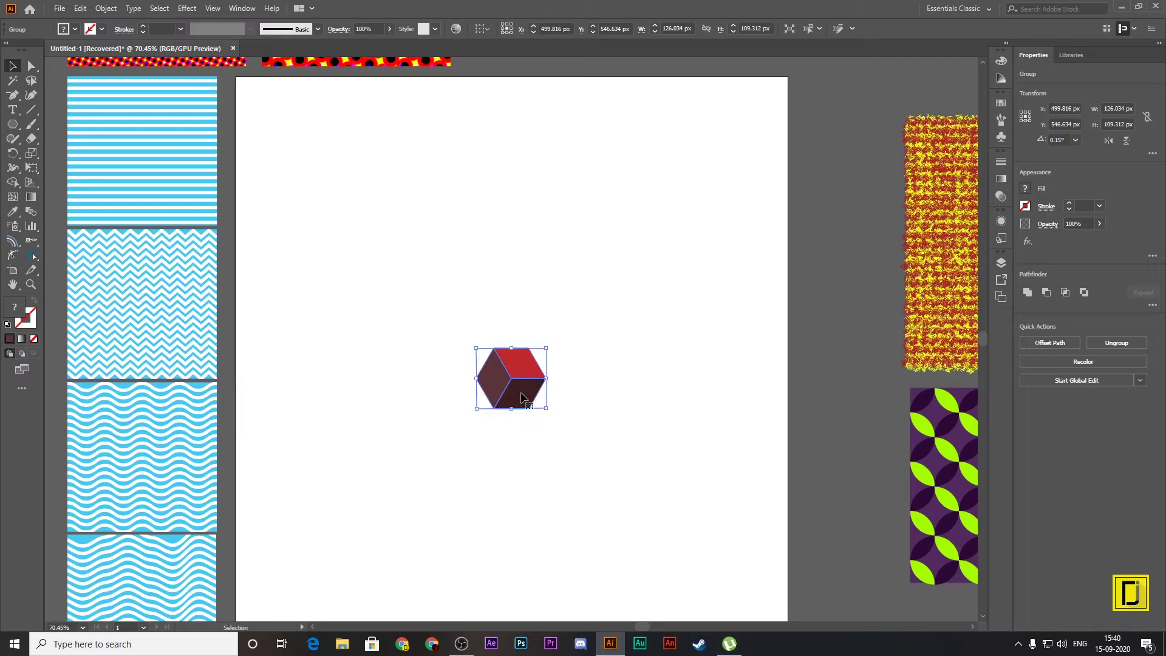
pyautogui.click(100, 9)
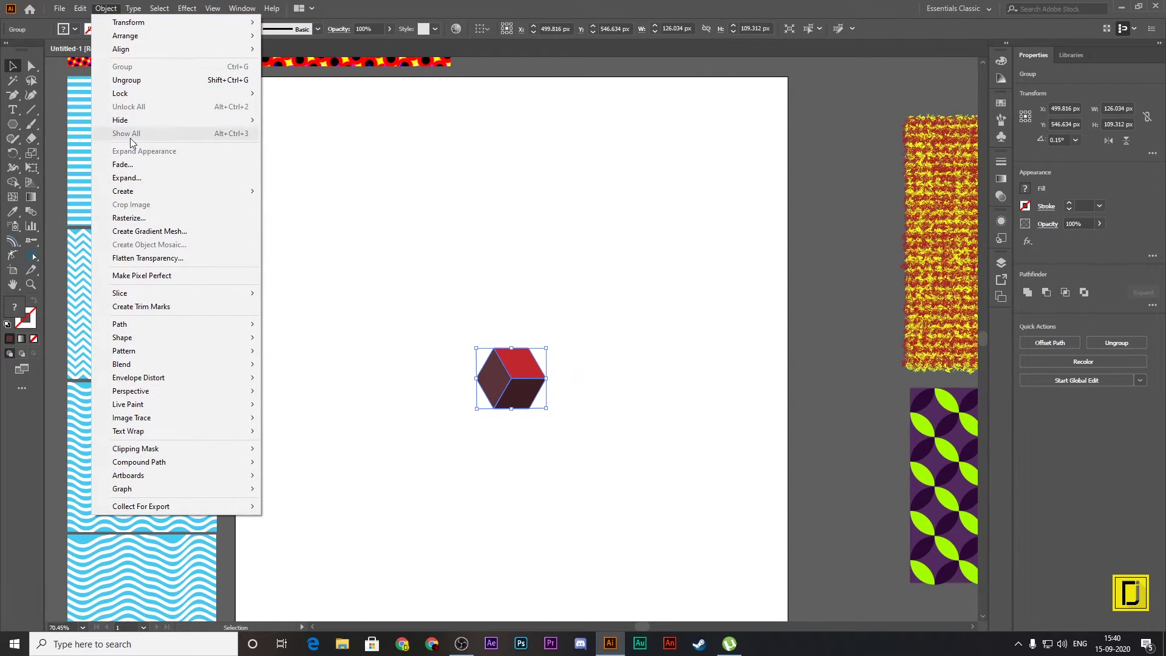
pyautogui.moveTo(124, 351)
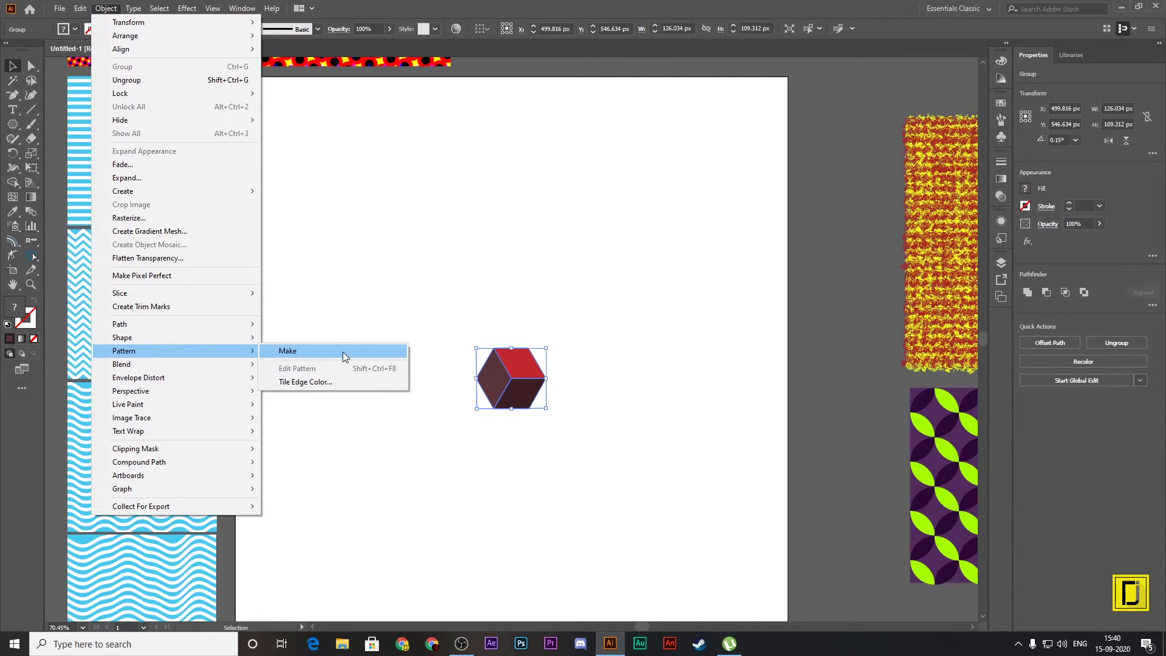
pyautogui.click(344, 356)
# Step: Keep the Grid tile type and try a 134 px tile width, stepping it down
pyautogui.click(699, 346)
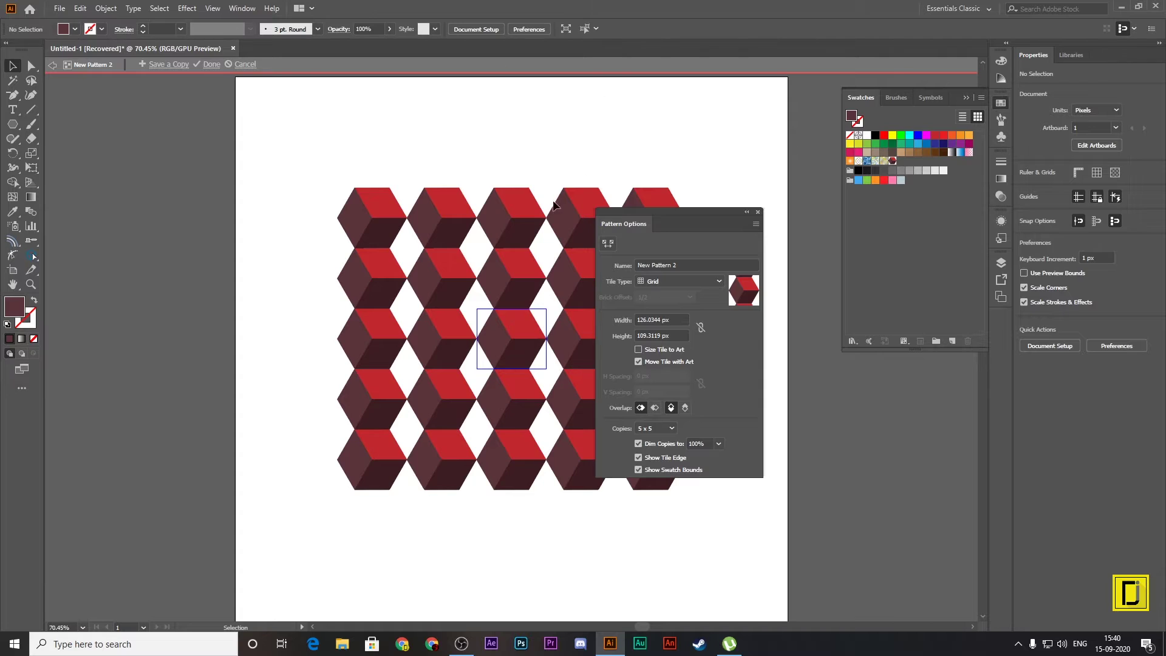
pyautogui.moveTo(691, 215); pyautogui.dragTo(887, 194)
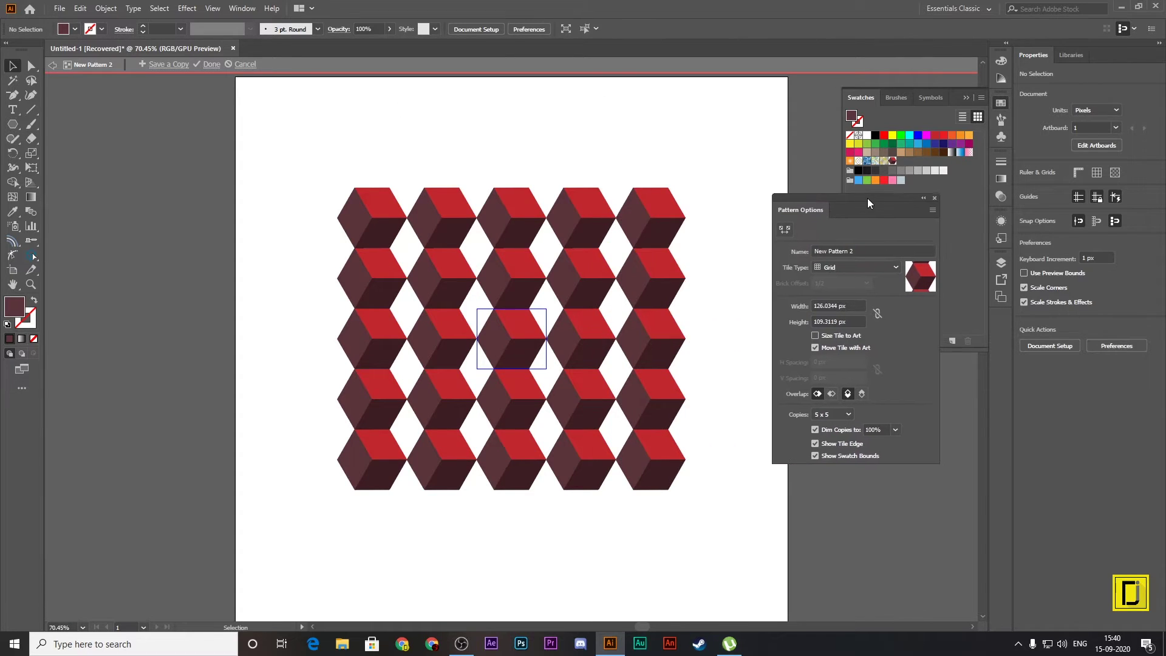
pyautogui.click(850, 259)
pyautogui.click(872, 266)
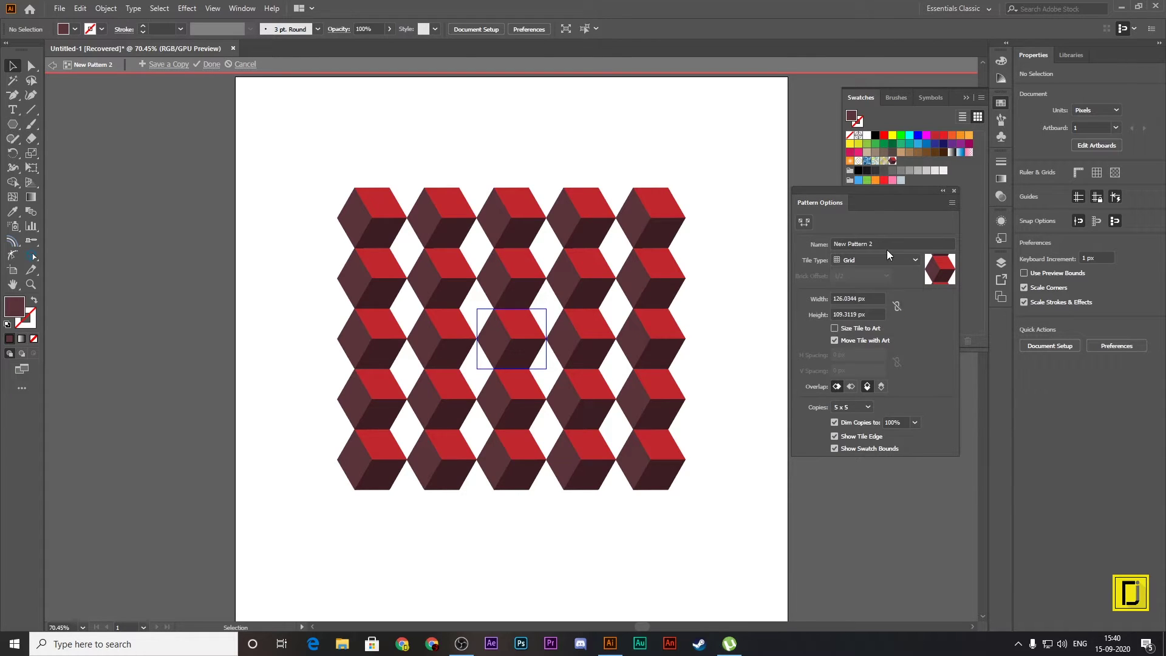
pyautogui.click(875, 298)
pyautogui.write('134')
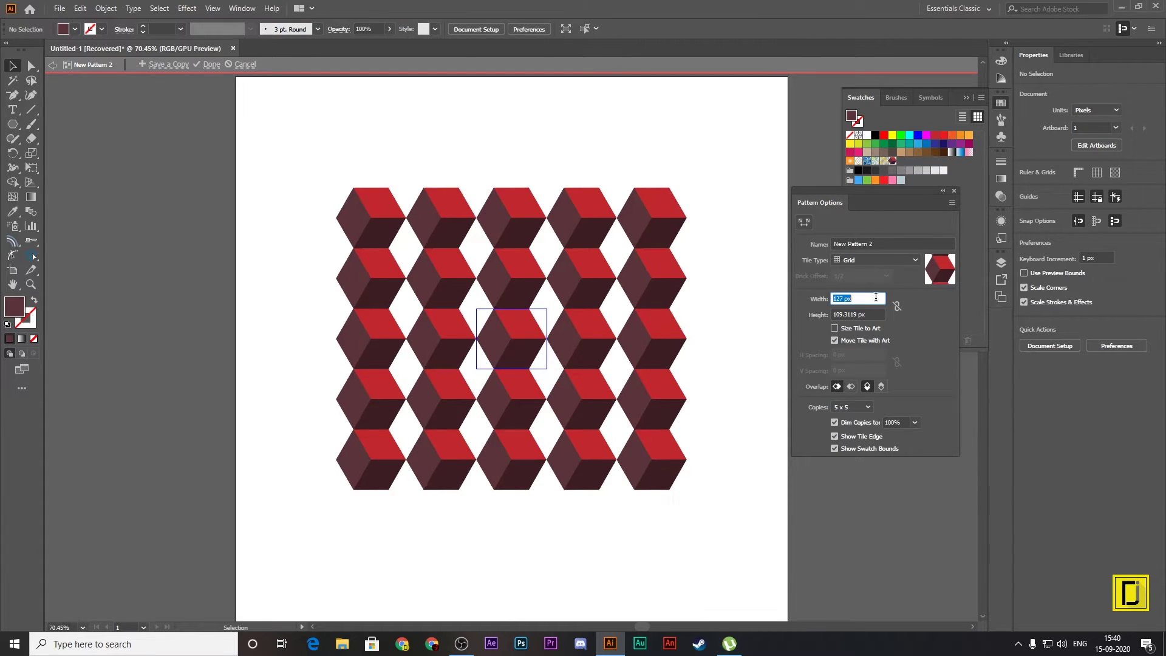
pyautogui.press('Return')
pyautogui.press('Down')
pyautogui.press('Down')
pyautogui.press('Down')
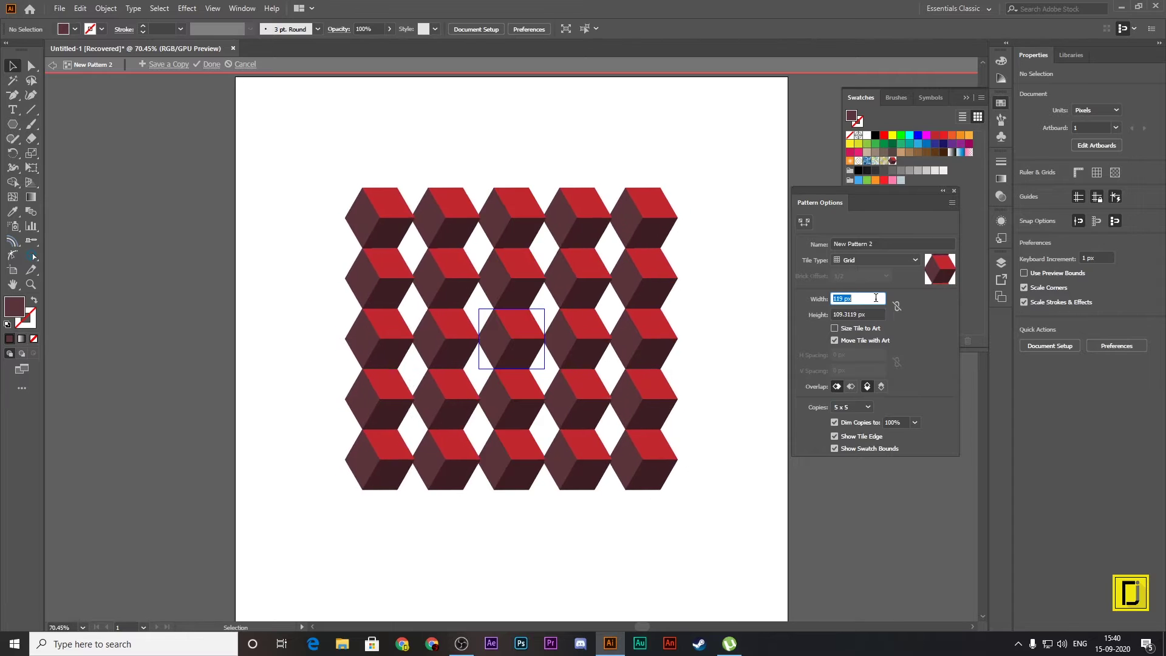
pyautogui.press('Down')
pyautogui.press('Down')
pyautogui.press('Down')
pyautogui.press('Down')
pyautogui.press('Down')
pyautogui.press('Down')
pyautogui.press('Down')
pyautogui.press('Down')
pyautogui.press('Down')
pyautogui.press('Down')
pyautogui.press('Down')
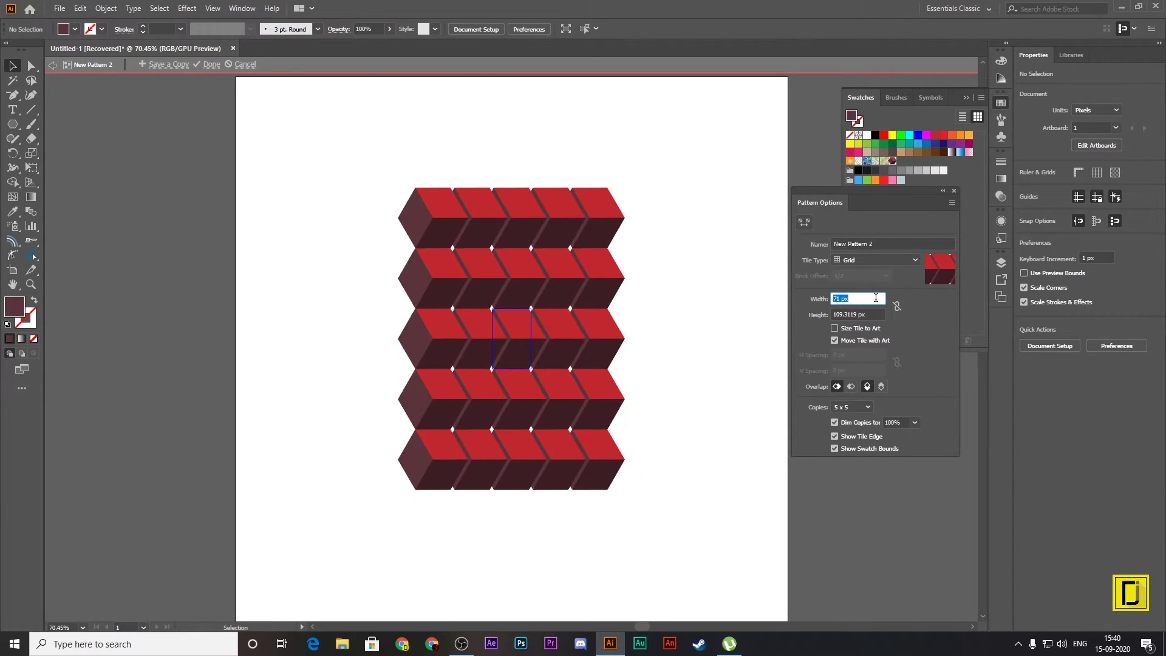
# Step: Set the pattern tile height to 131 px and width to 121 px
pyautogui.click(876, 314)
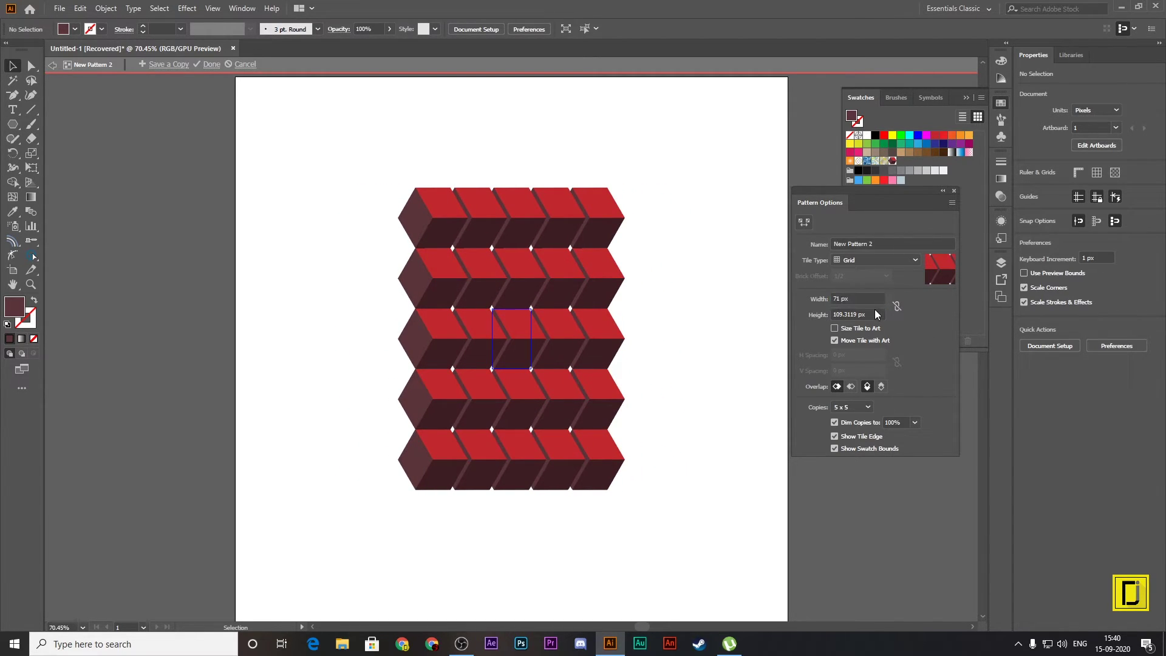
pyautogui.write('113')
pyautogui.press('Return')
pyautogui.write('131')
pyautogui.press('Return')
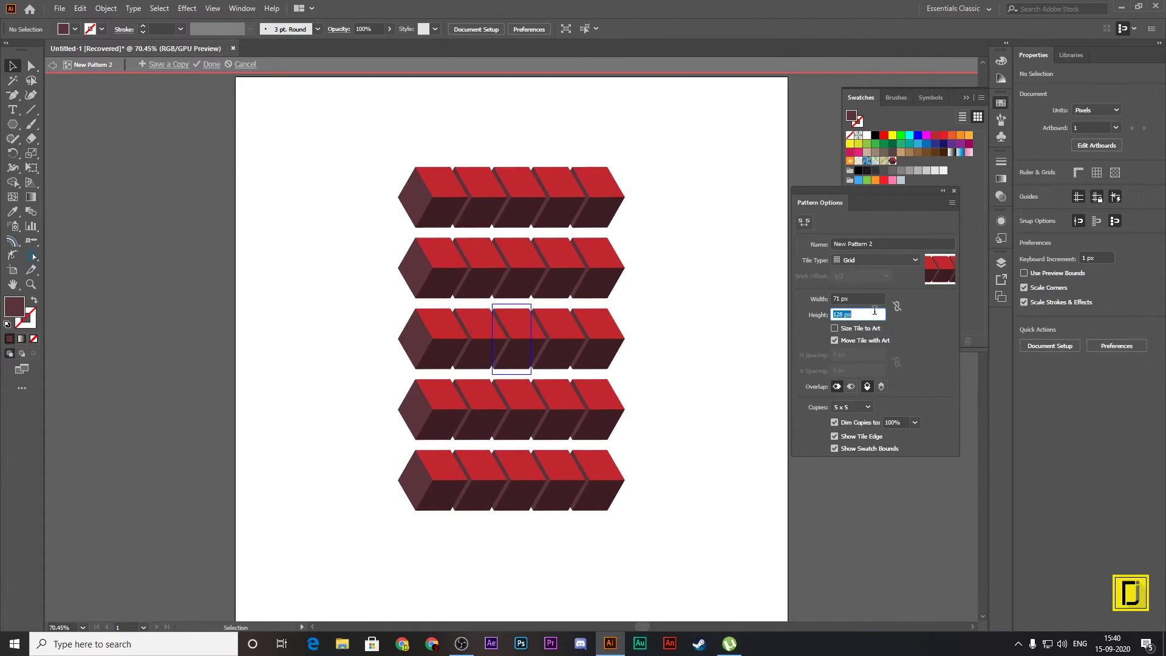
pyautogui.click(857, 298)
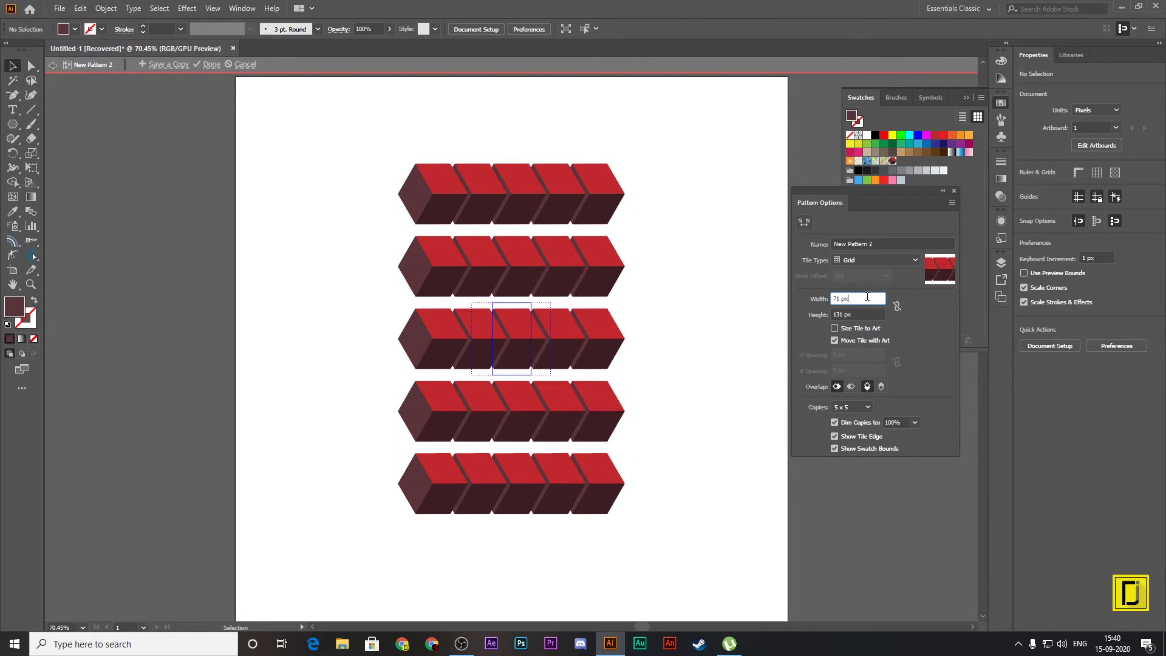
pyautogui.write('96')
pyautogui.press('Return')
pyautogui.write('121')
pyautogui.press('Return')
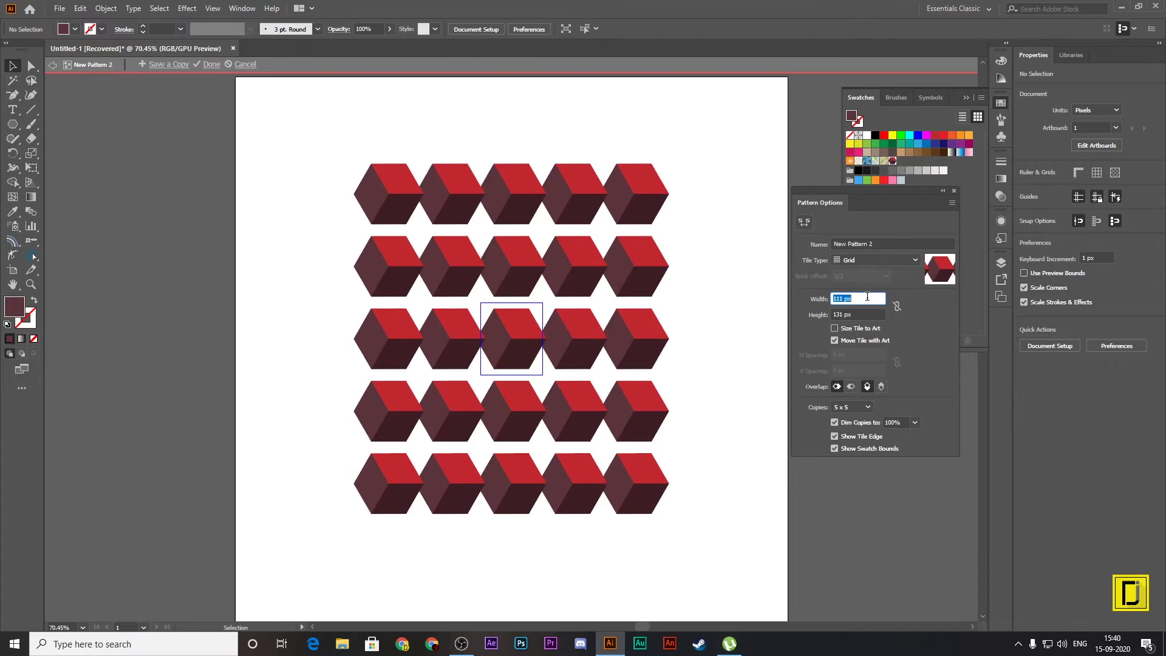
# Step: Switch the tile type to Brick by Row, settling on a 1/2 brick offset
pyautogui.click(899, 259)
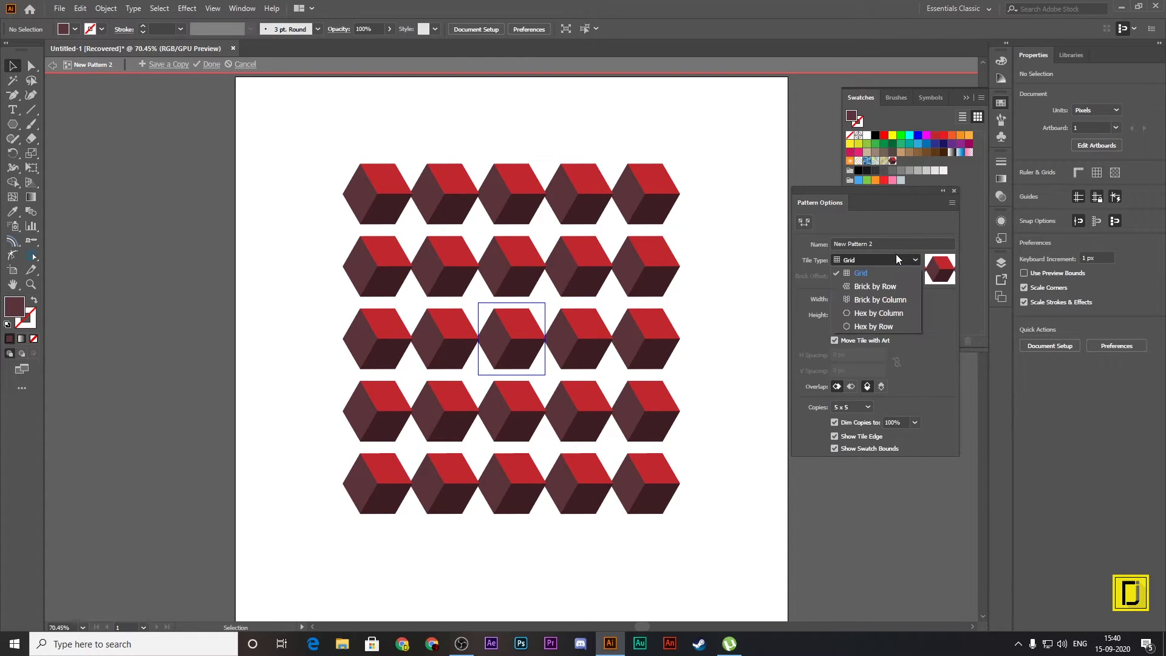
pyautogui.click(873, 283)
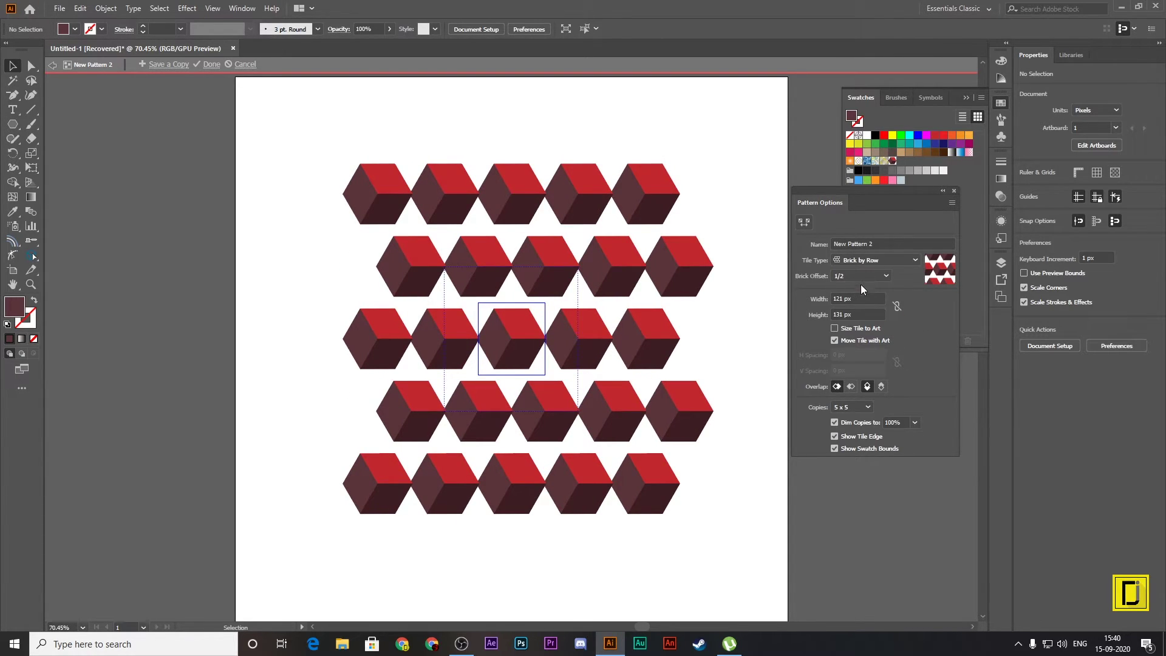
pyautogui.click(863, 276)
pyautogui.click(856, 337)
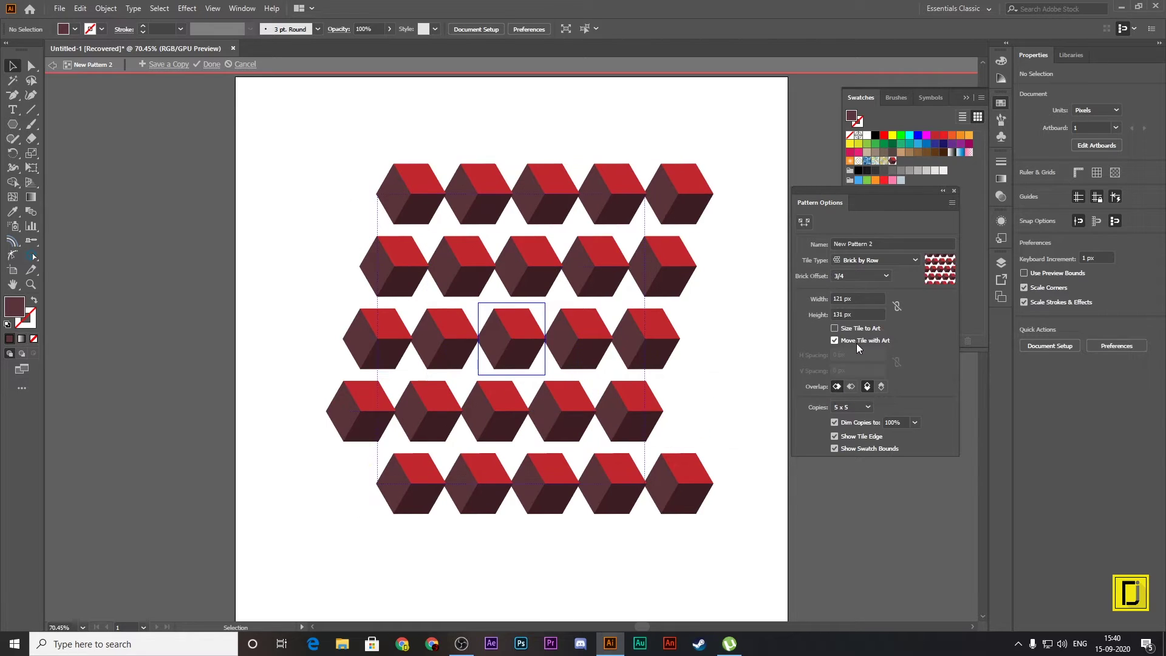
pyautogui.click(868, 277)
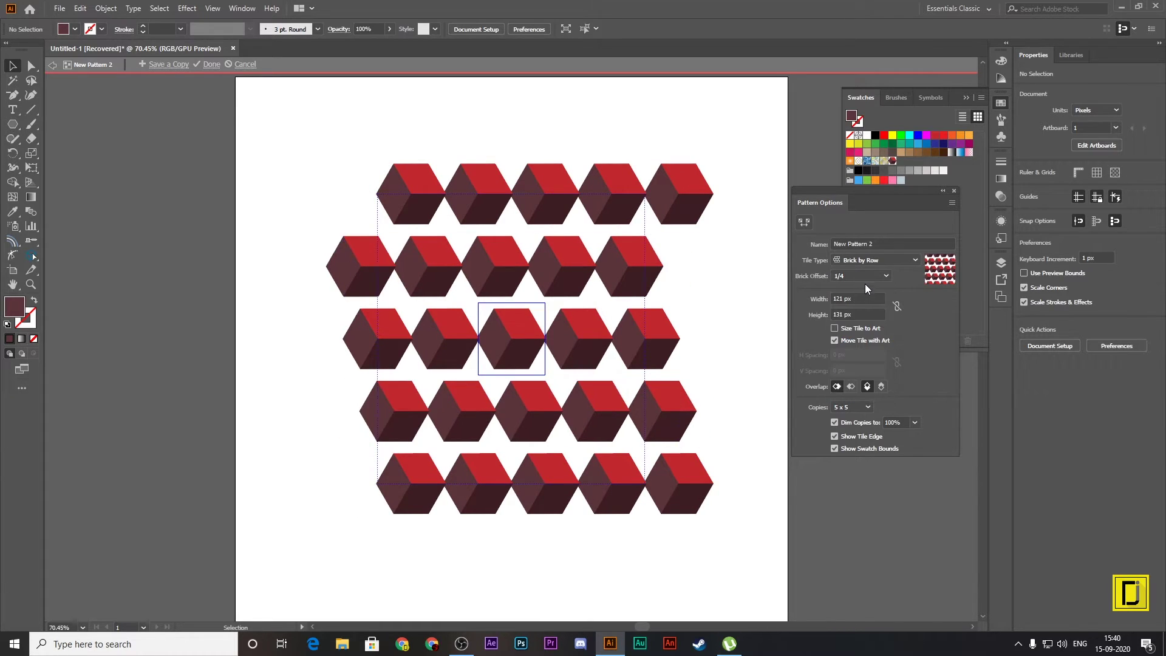
pyautogui.click(873, 278)
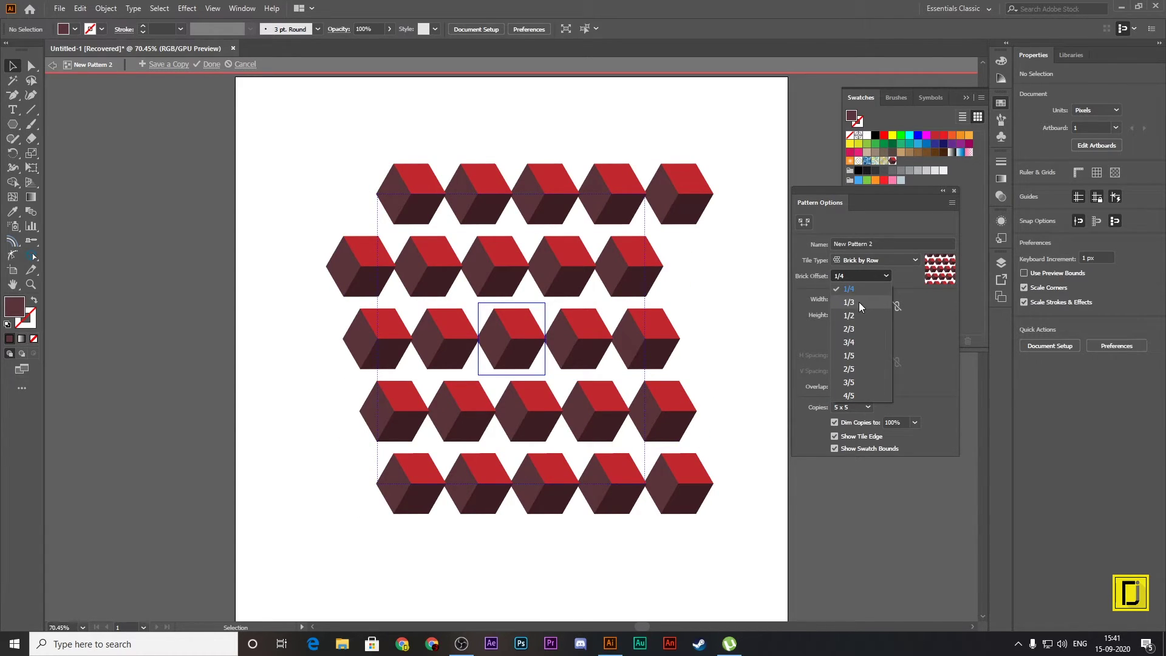
pyautogui.click(854, 314)
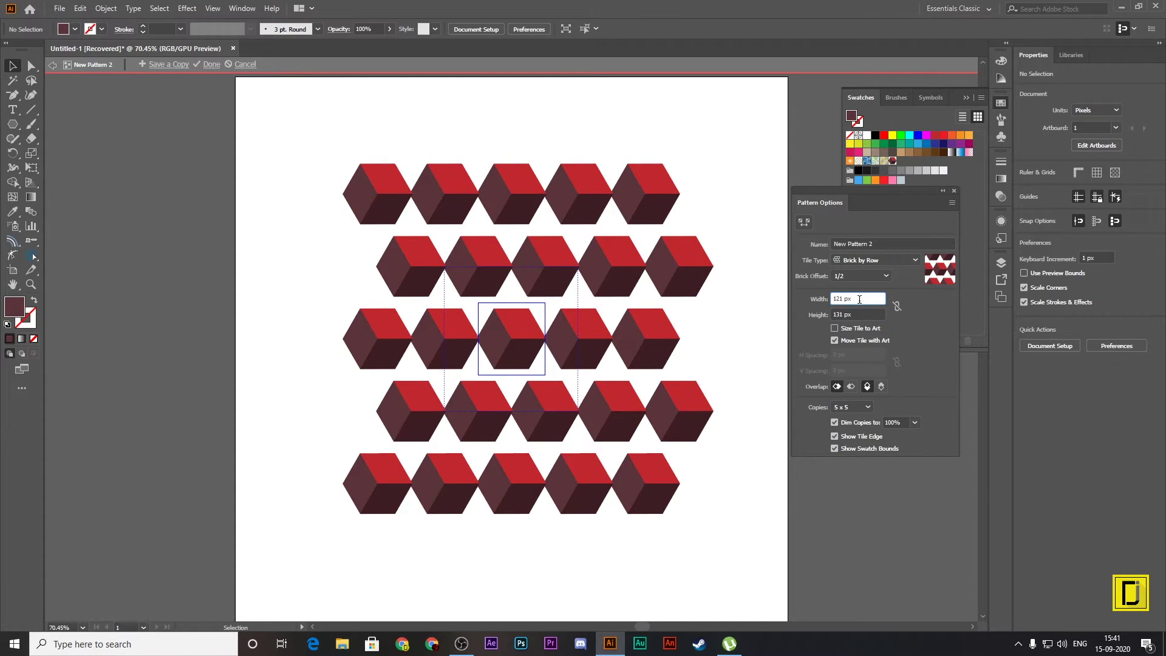
# Step: Adjust the tile to 67 px height and 111 px width so cube rows interlock
pyautogui.press('Down')
pyautogui.press('Down')
pyautogui.press('Down')
pyautogui.press('Down')
pyautogui.press('Down')
pyautogui.press('Down')
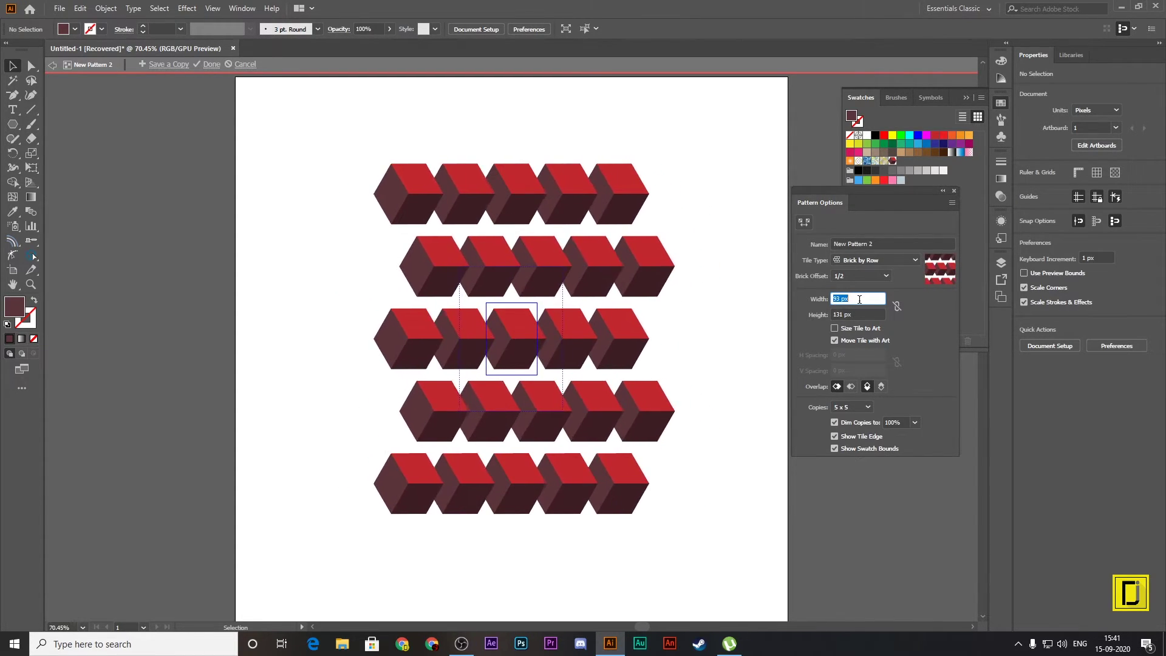
pyautogui.press('Down')
pyautogui.press('Down')
pyautogui.press('Down')
pyautogui.click(858, 315)
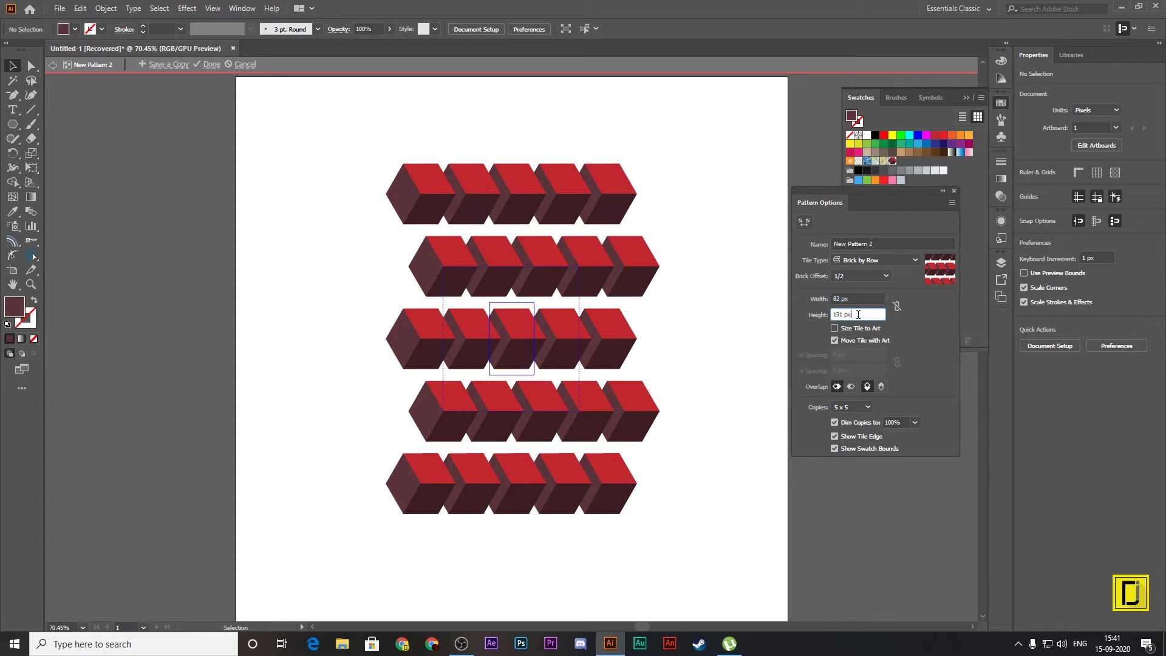
pyautogui.press('Up')
pyautogui.press('Up')
pyautogui.press('Up')
pyautogui.press('Down')
pyautogui.press('Down')
pyautogui.press('Down')
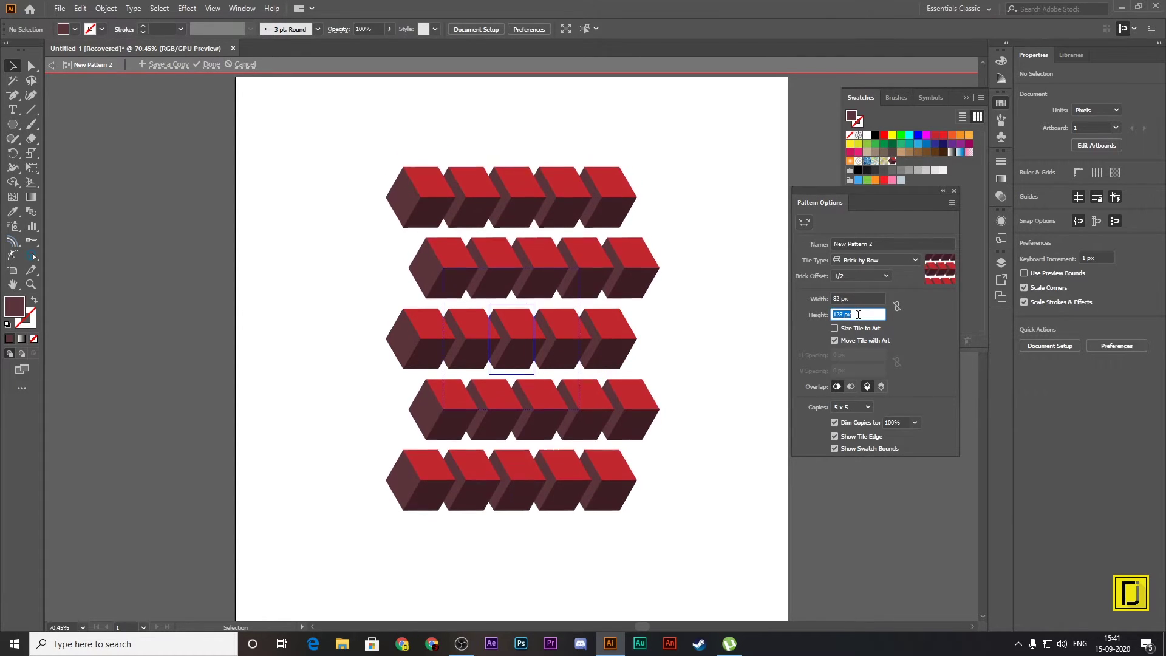
pyautogui.press('Down')
pyautogui.press('Down')
pyautogui.press('Down')
pyautogui.press('Down')
pyautogui.press('Down')
pyautogui.press('Down')
pyautogui.press('Down')
pyautogui.press('Down')
pyautogui.press('Down')
pyautogui.press('Down')
pyautogui.press('Down')
pyautogui.press('Down')
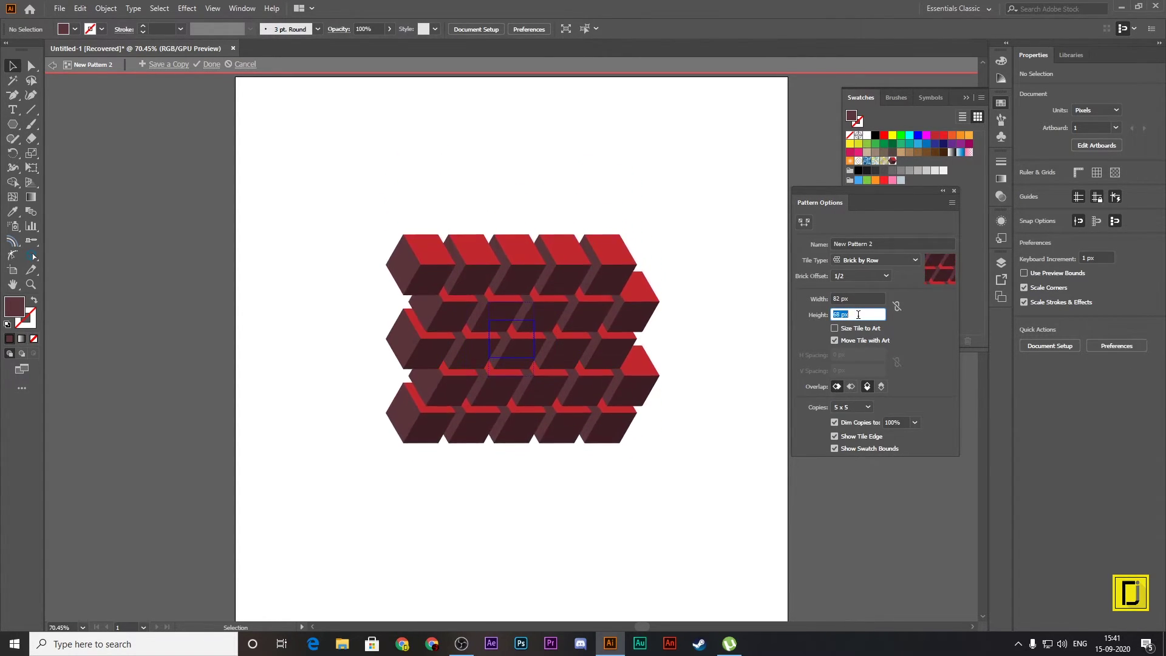
pyautogui.press('Down')
pyautogui.click(866, 298)
pyautogui.press('Up')
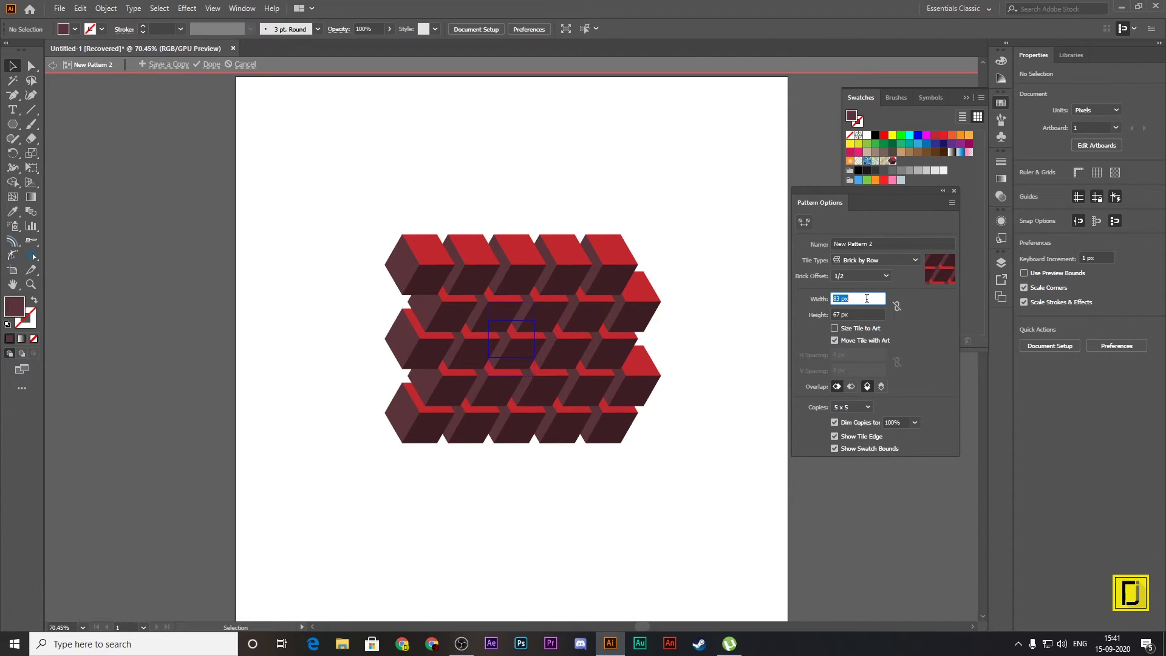
pyautogui.press('Up')
pyautogui.press('Up')
pyautogui.press('Up')
pyautogui.press('Up')
pyautogui.press('Up')
pyautogui.press('Up')
pyautogui.press('Up')
pyautogui.press('Up')
pyautogui.press('Up')
pyautogui.press('Up')
pyautogui.press('Up')
pyautogui.press('Up')
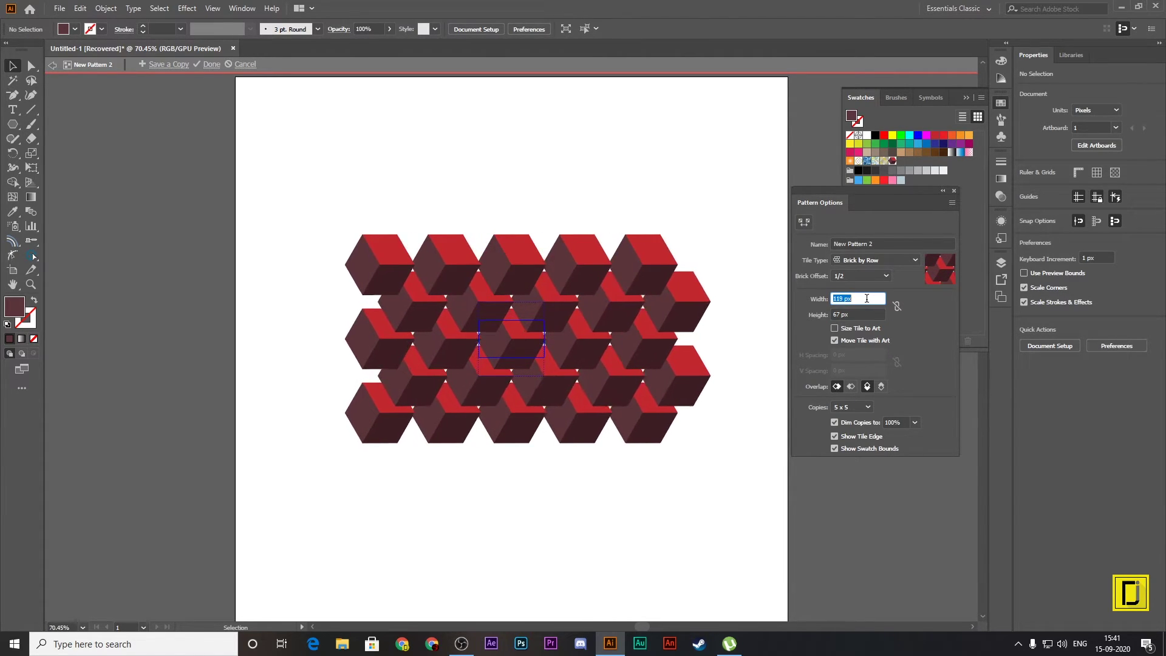
pyautogui.press('Up')
pyautogui.press('Up')
pyautogui.press('Up')
pyautogui.press('Up')
pyautogui.press('Up')
pyautogui.press('Up')
pyautogui.press('Up')
pyautogui.press('Up')
pyautogui.press('Up')
pyautogui.press('Up')
pyautogui.press('Up')
pyautogui.press('Up')
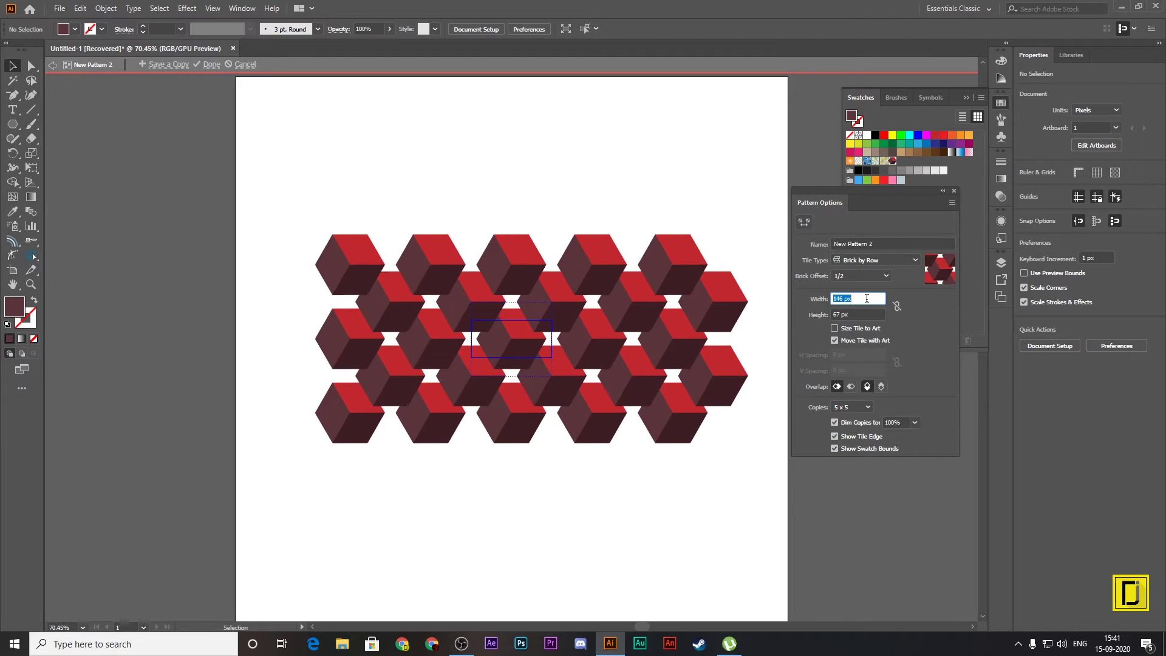
pyautogui.press('Down')
pyautogui.press('Down')
pyautogui.press('Down')
pyautogui.press('Down')
pyautogui.press('Down')
pyautogui.press('Down')
pyautogui.press('Down')
pyautogui.press('Down')
pyautogui.press('Down')
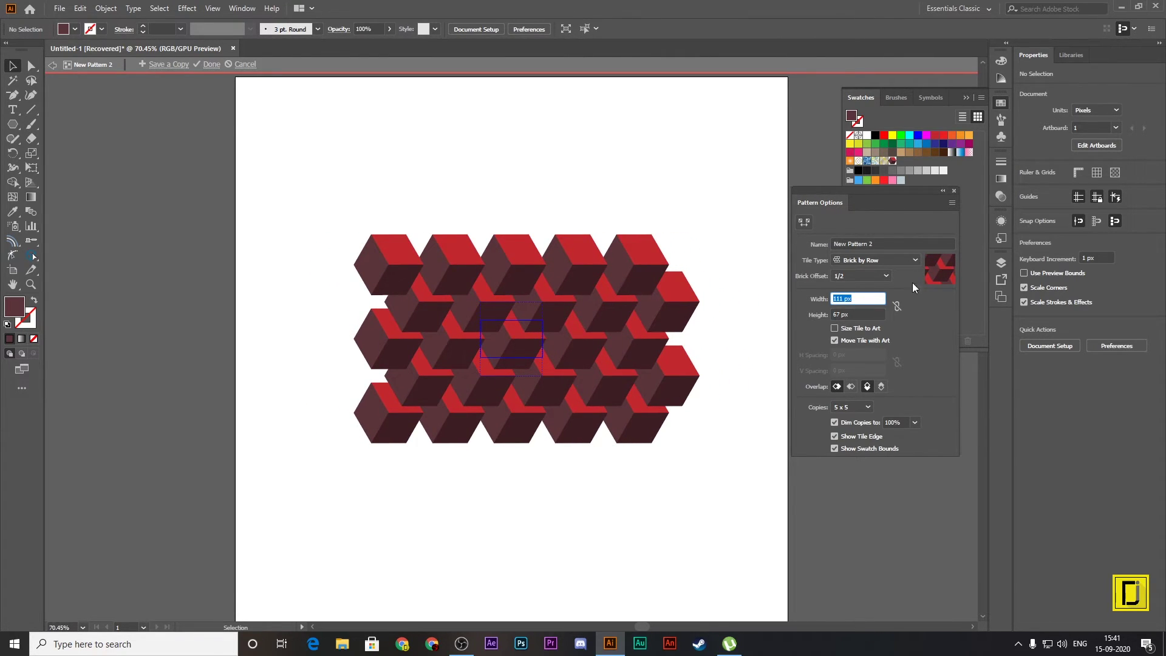
# Step: Change the tile type to Brick by Column with 1/2 offset and 97 px width
pyautogui.click(885, 261)
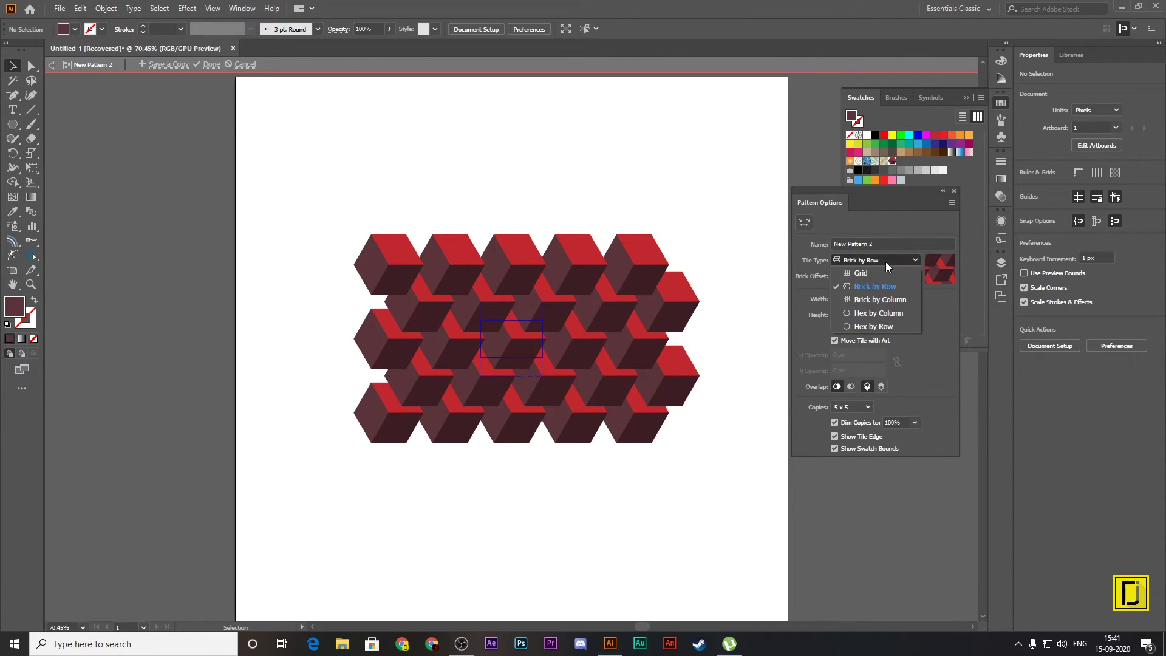
pyautogui.click(880, 299)
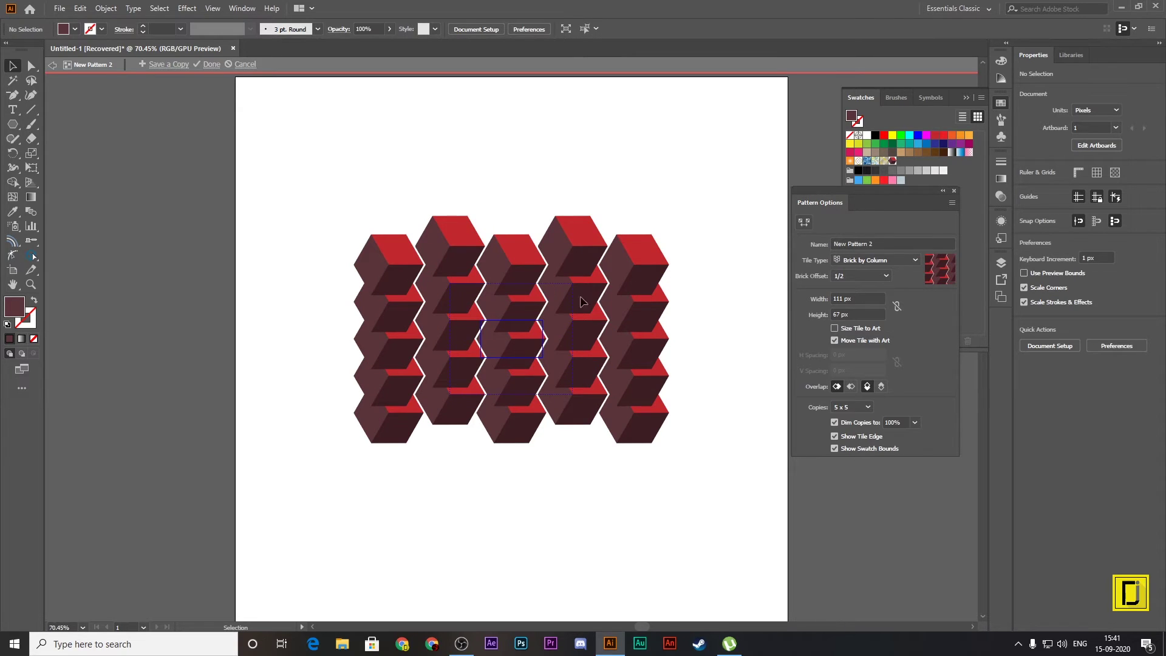
pyautogui.click(865, 275)
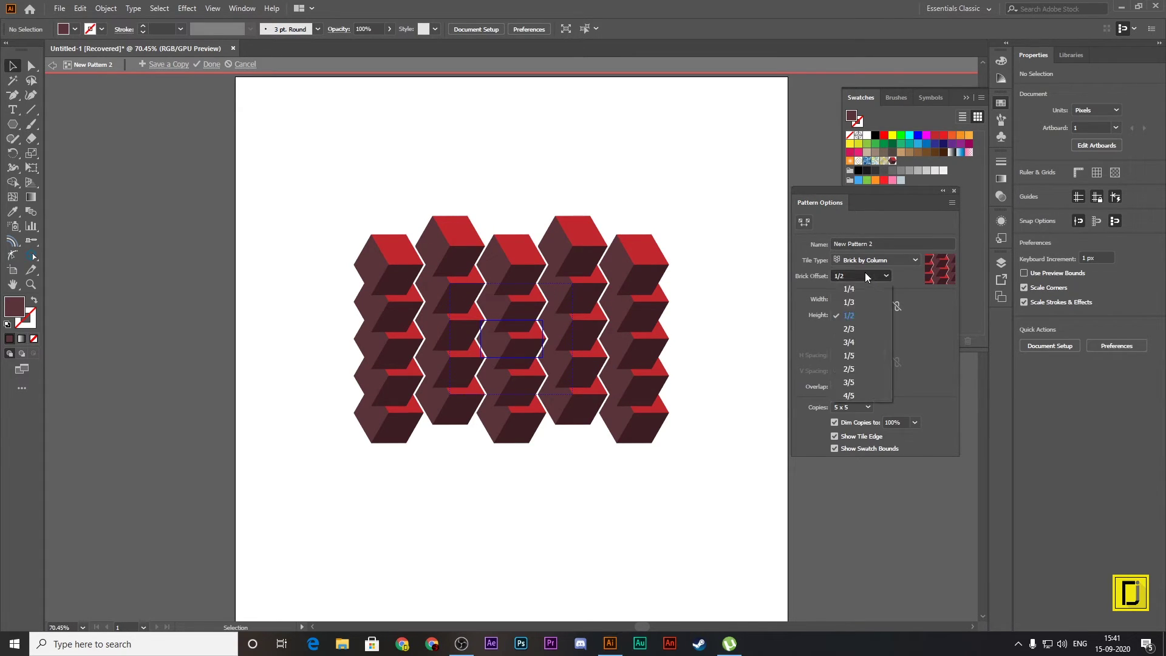
pyautogui.click(860, 298)
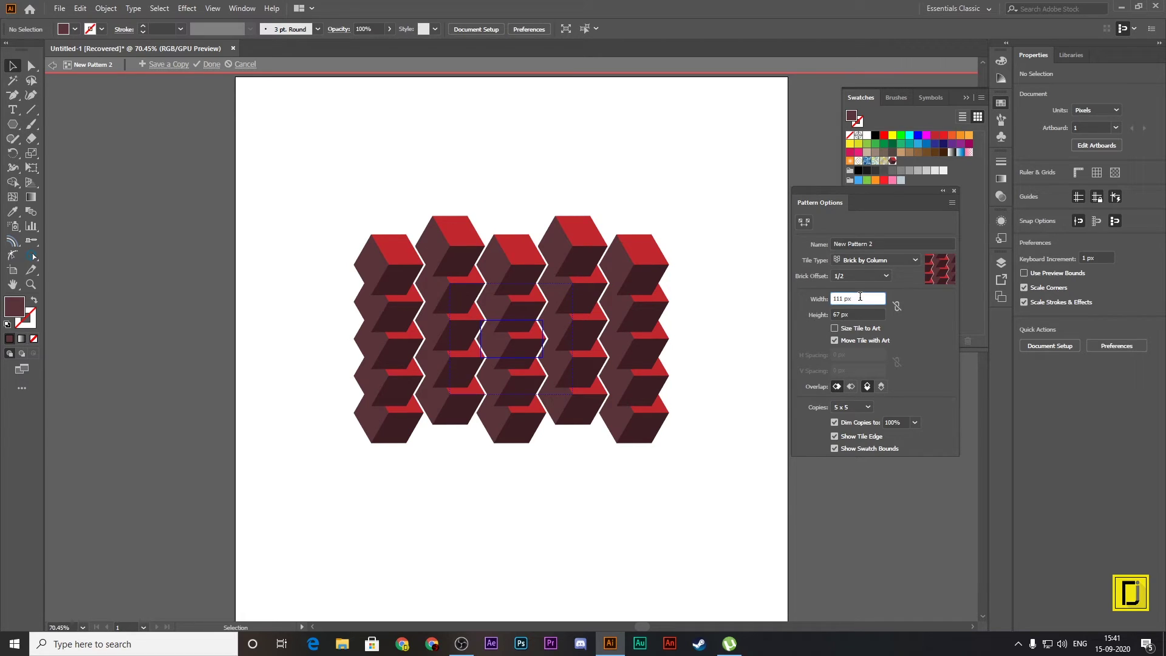
pyautogui.press('Up')
pyautogui.press('Up')
pyautogui.press('Up')
pyautogui.press('Up')
pyautogui.press('Up')
pyautogui.press('Up')
pyautogui.press('Up')
pyautogui.press('Up')
pyautogui.press('Up')
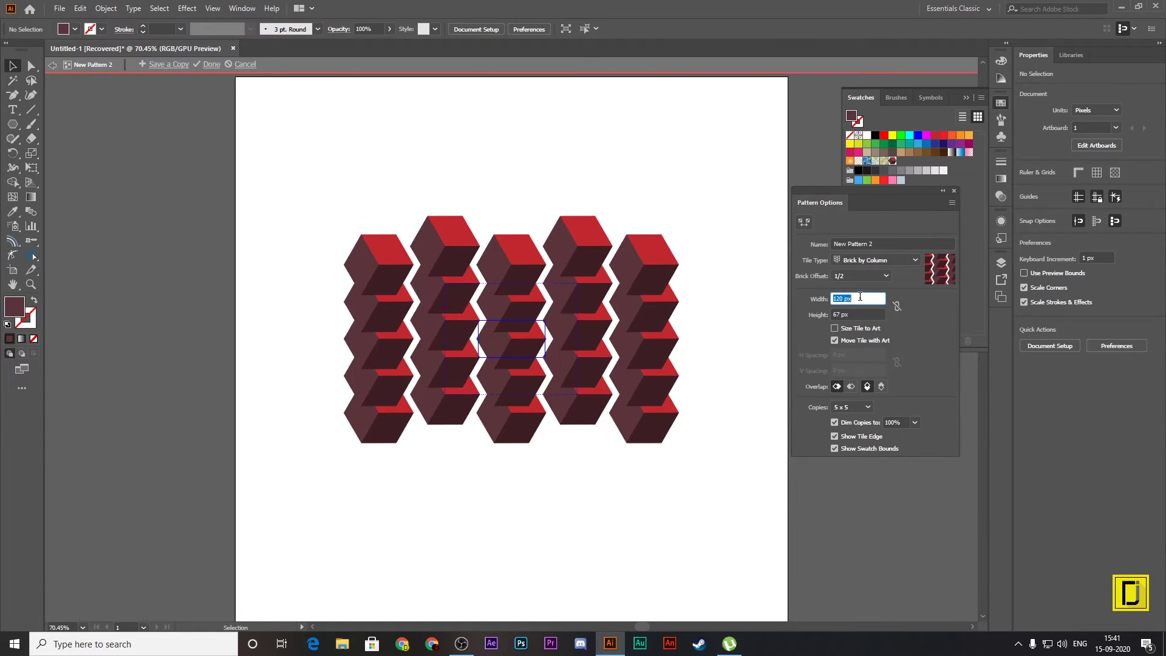
pyautogui.hotkey('shift', 'Down')
pyautogui.hotkey('shift', 'Down')
pyautogui.press('Down')
pyautogui.press('Down')
pyautogui.press('Down')
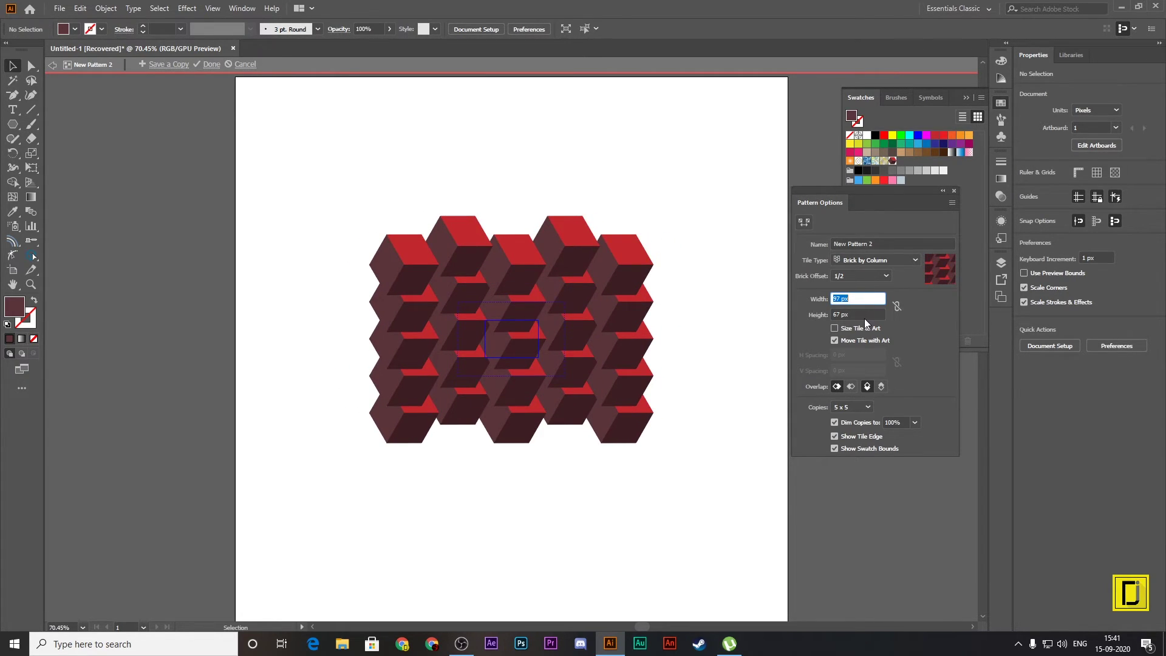
# Step: Raise the tile height to 116 px to space the cube rows apart
pyautogui.click(860, 313)
pyautogui.hotkey('shift', 'Up')
pyautogui.hotkey('shift', 'Up')
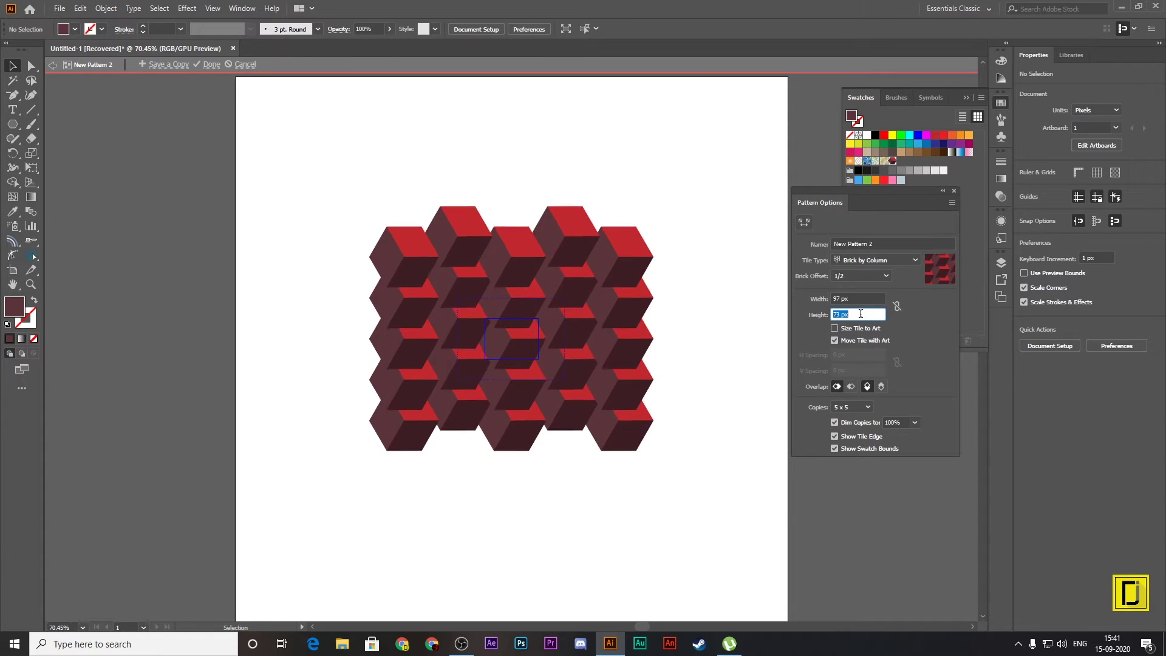
pyautogui.hotkey('shift', 'Up')
pyautogui.press('Up')
pyautogui.press('Up')
pyautogui.press('Up')
pyautogui.press('Up')
pyautogui.press('Up')
pyautogui.hotkey('shift', 'Up')
pyautogui.press('Up')
pyautogui.press('Up')
pyautogui.press('Up')
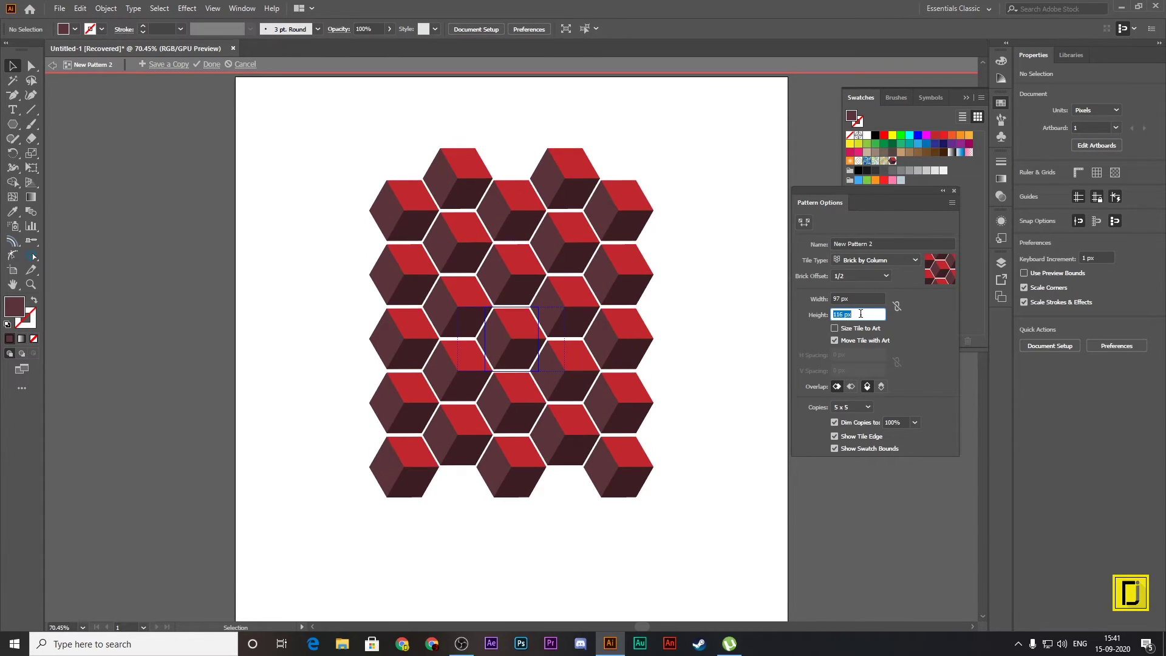
pyautogui.click(883, 260)
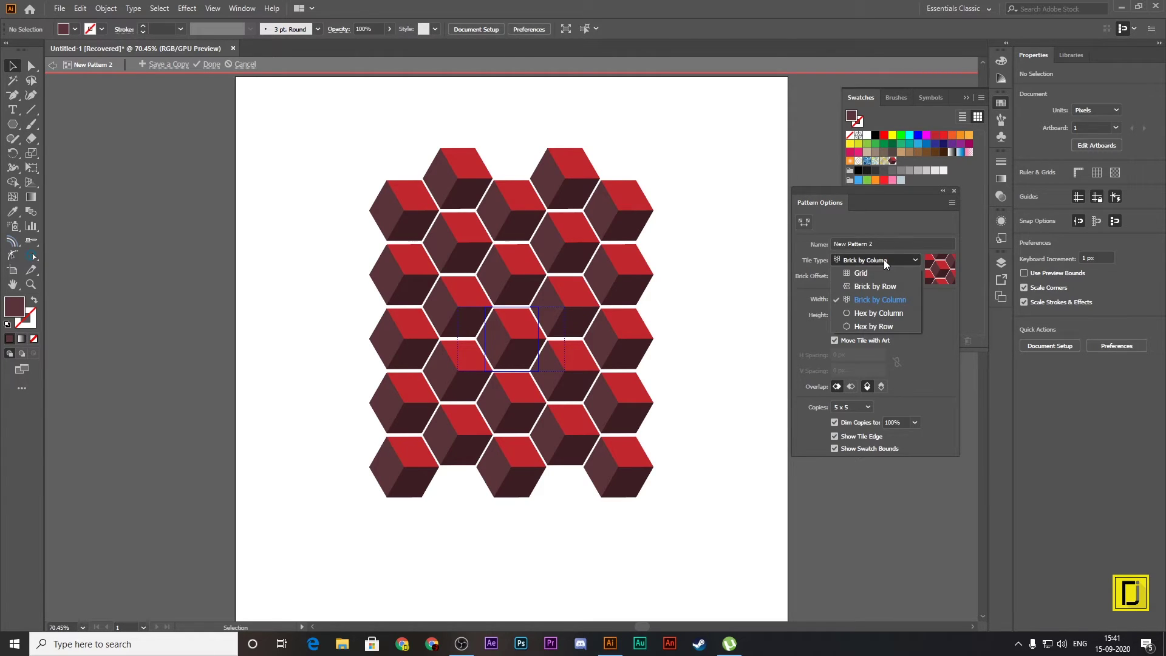
# Step: Try Hex by Column, then settle on the Hex by Row tile type
pyautogui.click(879, 314)
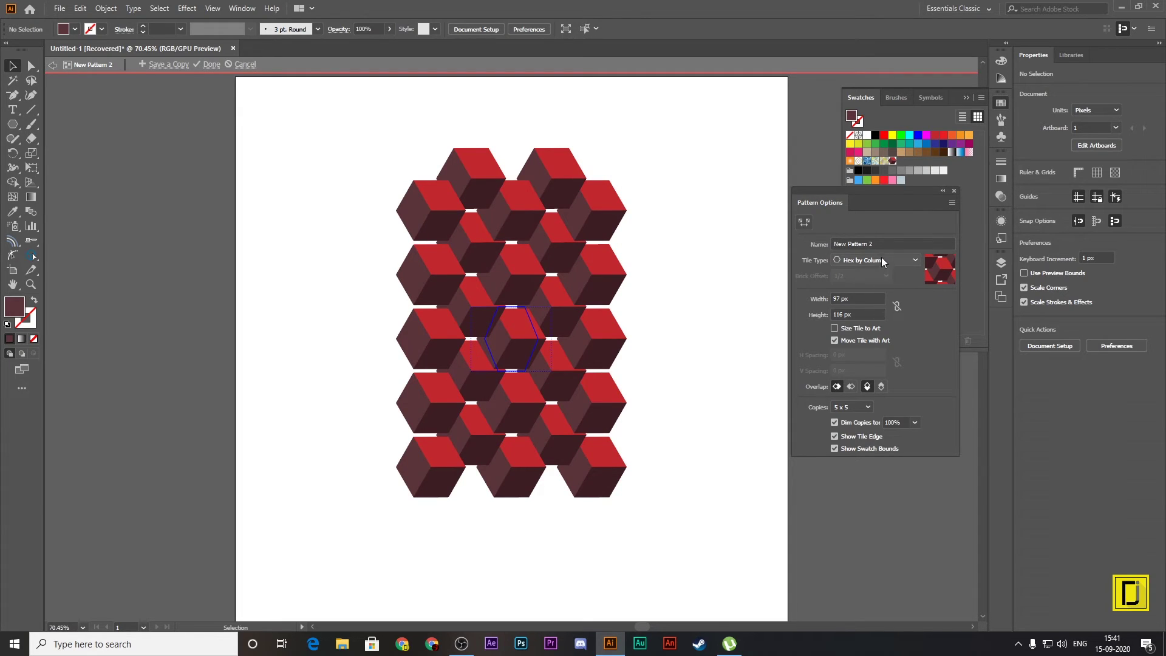
pyautogui.click(881, 260)
pyautogui.click(871, 326)
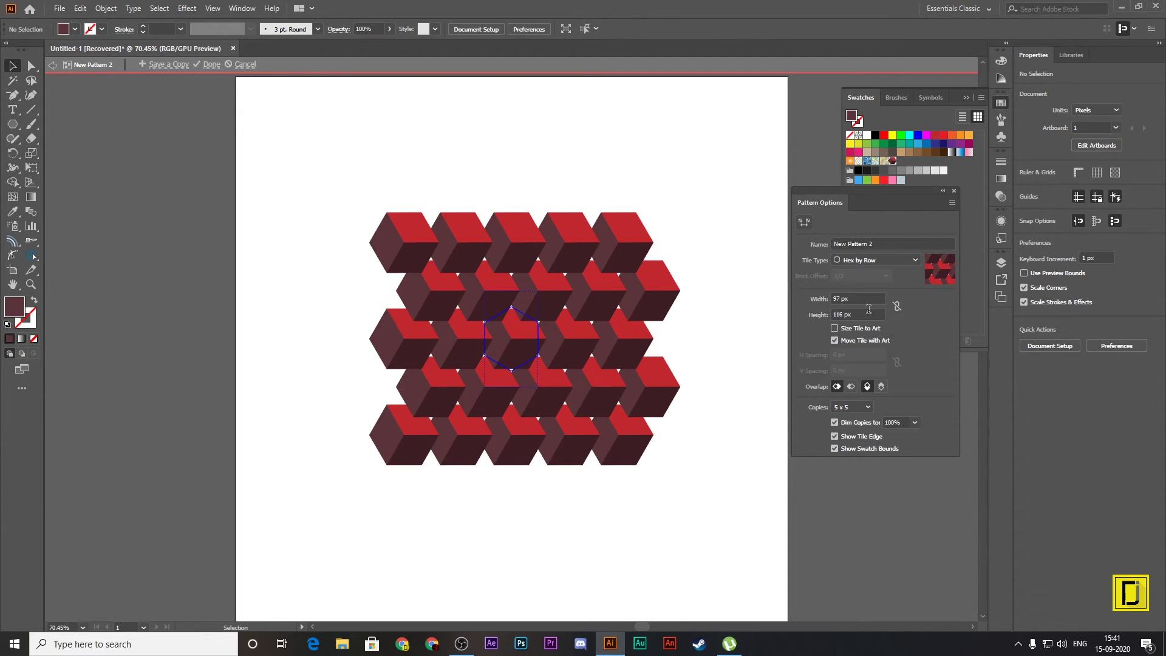
pyautogui.click(891, 259)
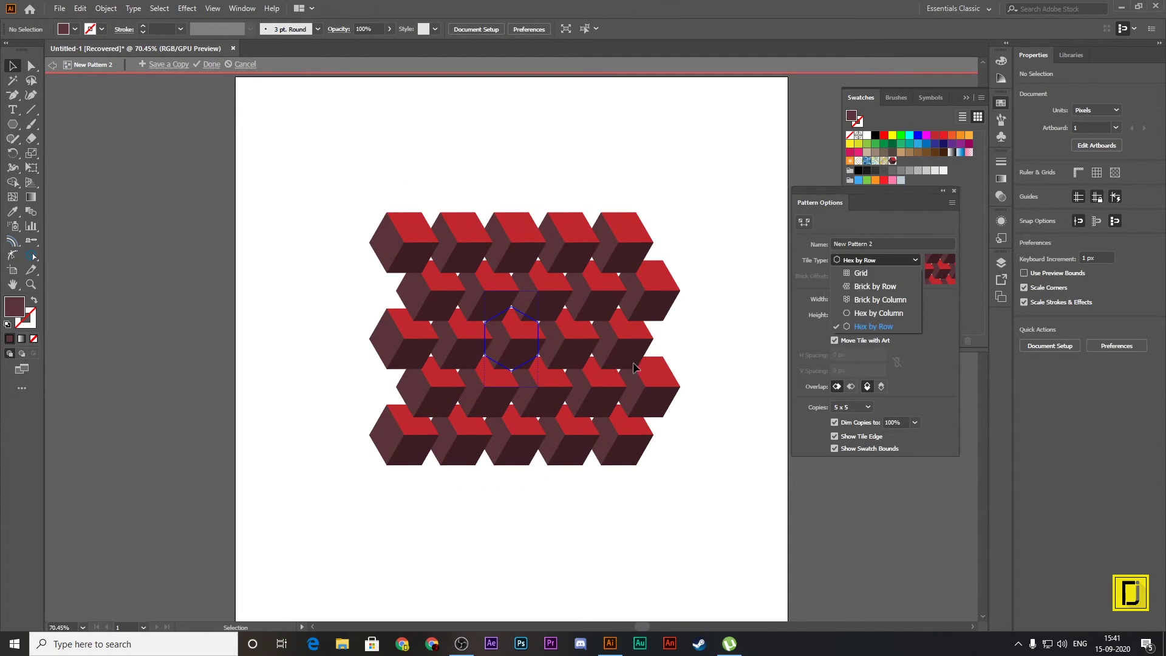
pyautogui.press('Escape')
# Step: Widen the tile and reduce its height to 73 px so rows interlock
pyautogui.click(870, 299)
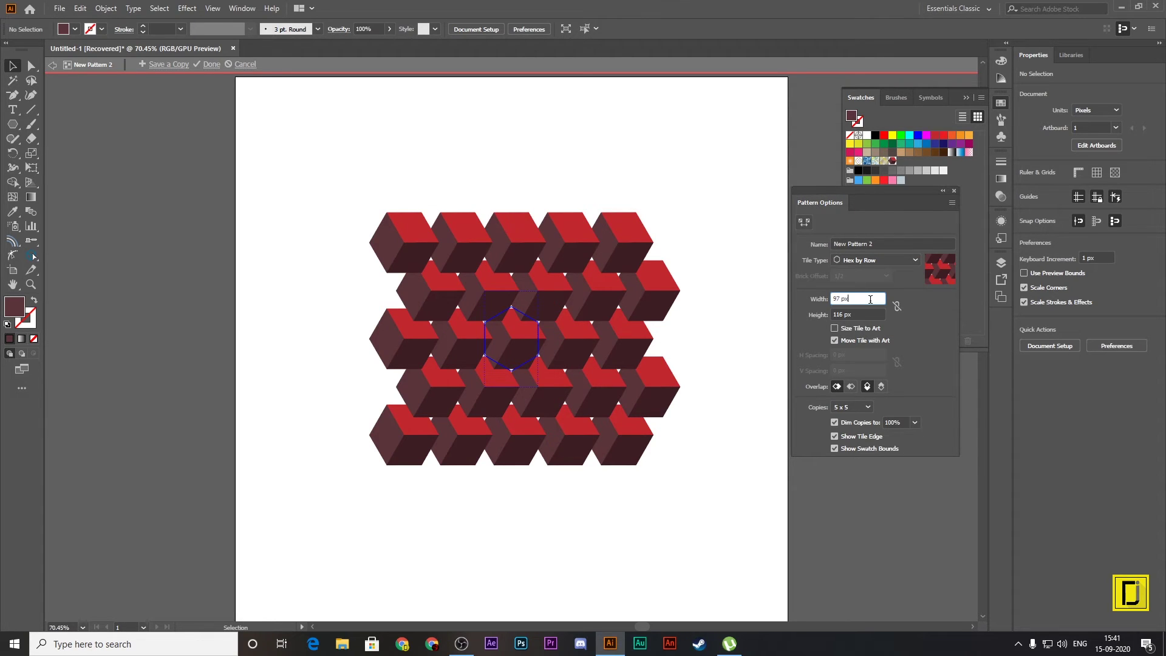
pyautogui.press('Up')
pyautogui.press('Up')
pyautogui.press('Up')
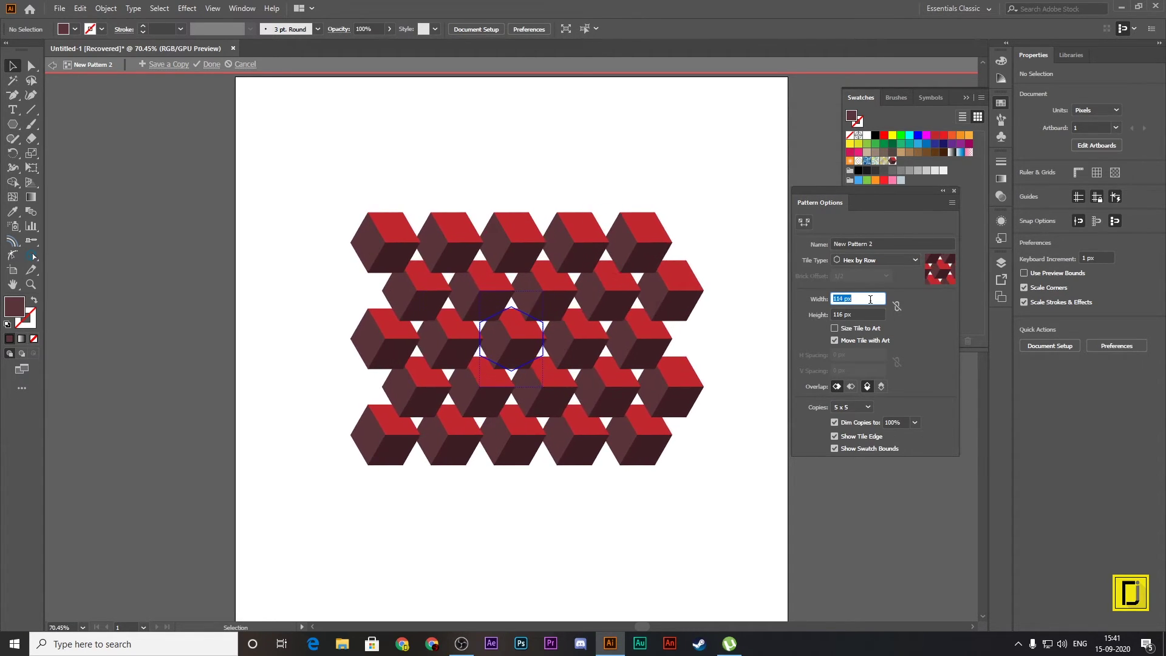
pyautogui.press('Up')
pyautogui.press('Up')
pyautogui.press('Up')
pyautogui.press('Up')
pyautogui.press('Up')
pyautogui.press('Up')
pyautogui.press('Up')
pyautogui.press('Up')
pyautogui.press('Up')
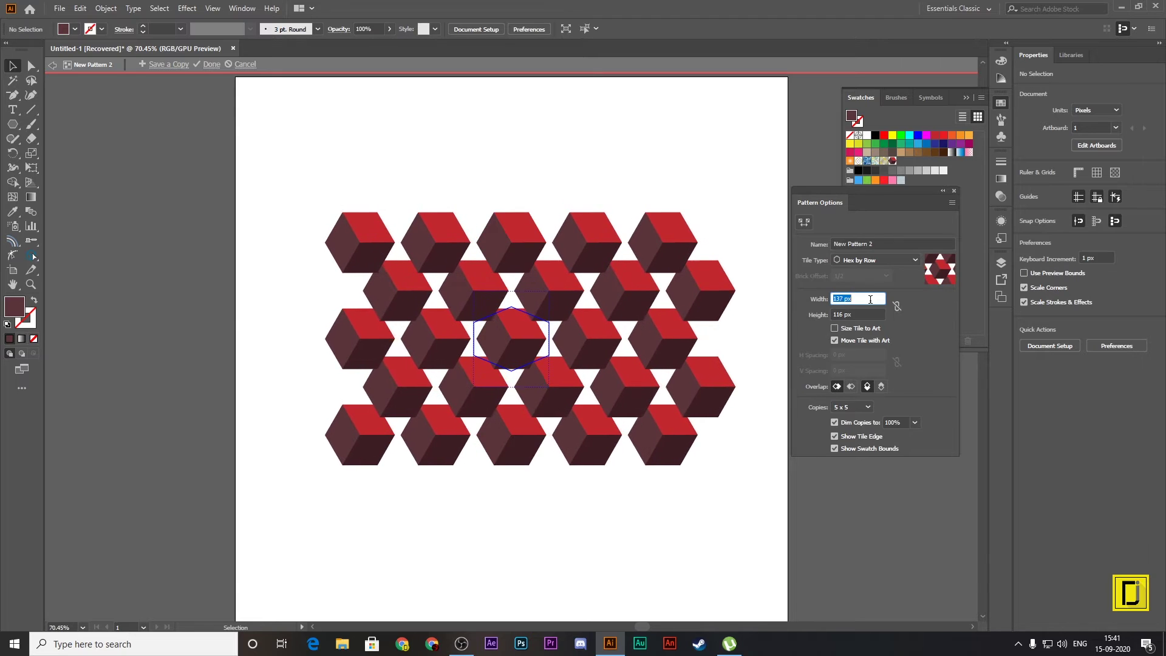
pyautogui.press('Up')
pyautogui.press('Up')
pyautogui.press('Up')
pyautogui.press('Up')
pyautogui.press('Up')
pyautogui.press('Up')
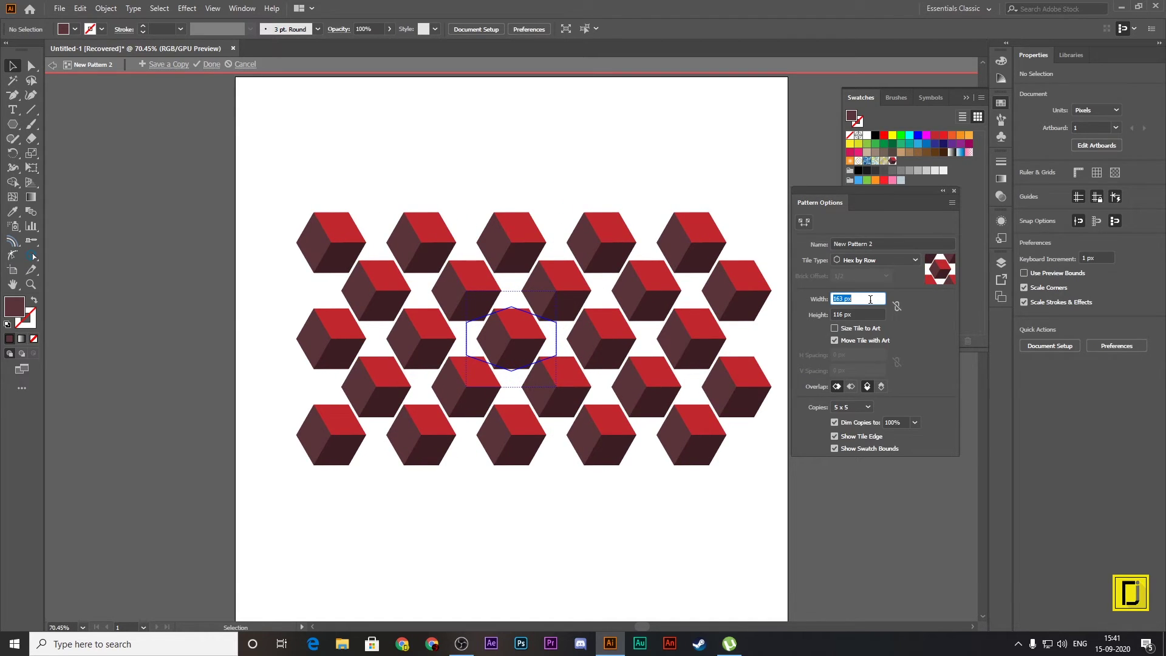
pyautogui.click(864, 311)
pyautogui.press('Down')
pyautogui.press('Down')
pyautogui.press('Down')
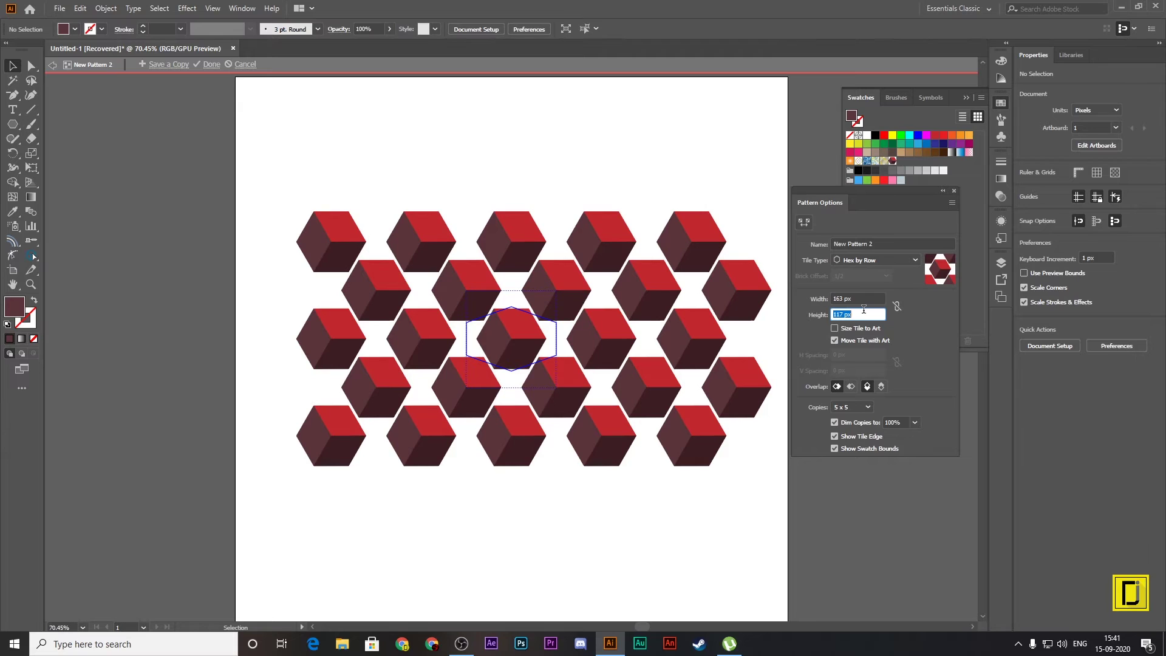
pyautogui.press('Down')
pyautogui.press('Down')
pyautogui.press('Down')
pyautogui.press('Down')
pyautogui.press('Down')
pyautogui.press('Down')
pyautogui.press('Down')
pyautogui.press('Down')
pyautogui.press('Down')
pyautogui.press('Down')
pyautogui.press('Down')
pyautogui.press('Down')
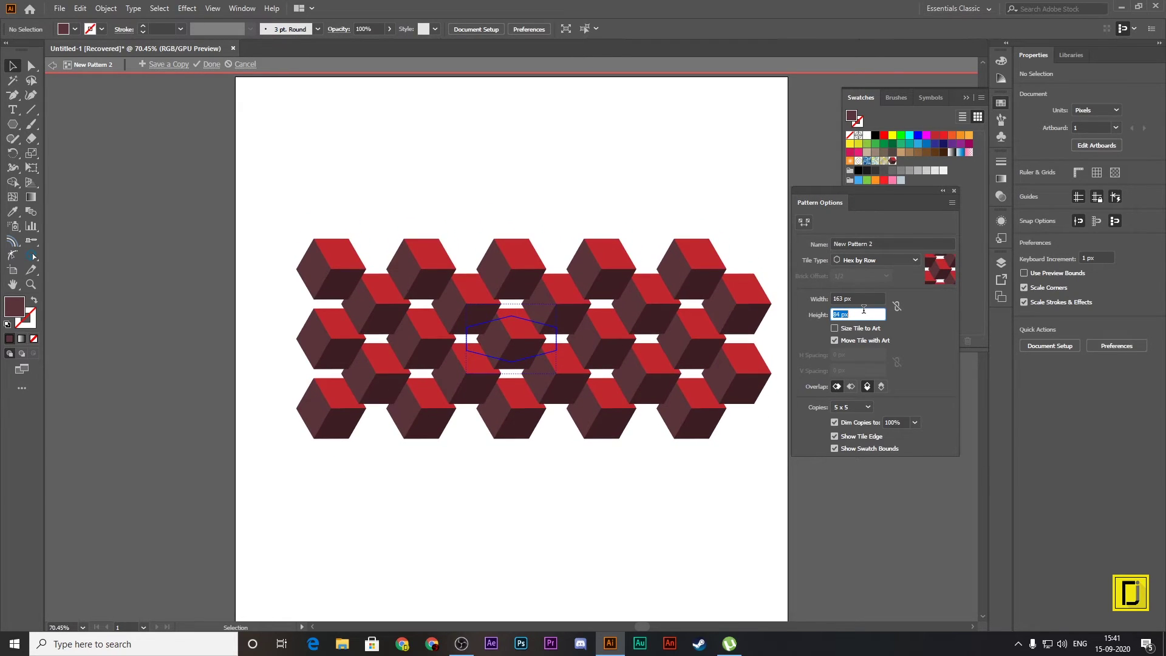
pyautogui.press('Down')
pyautogui.press('Down')
pyautogui.press('Down')
pyautogui.press('Down')
pyautogui.press('Down')
pyautogui.press('Down')
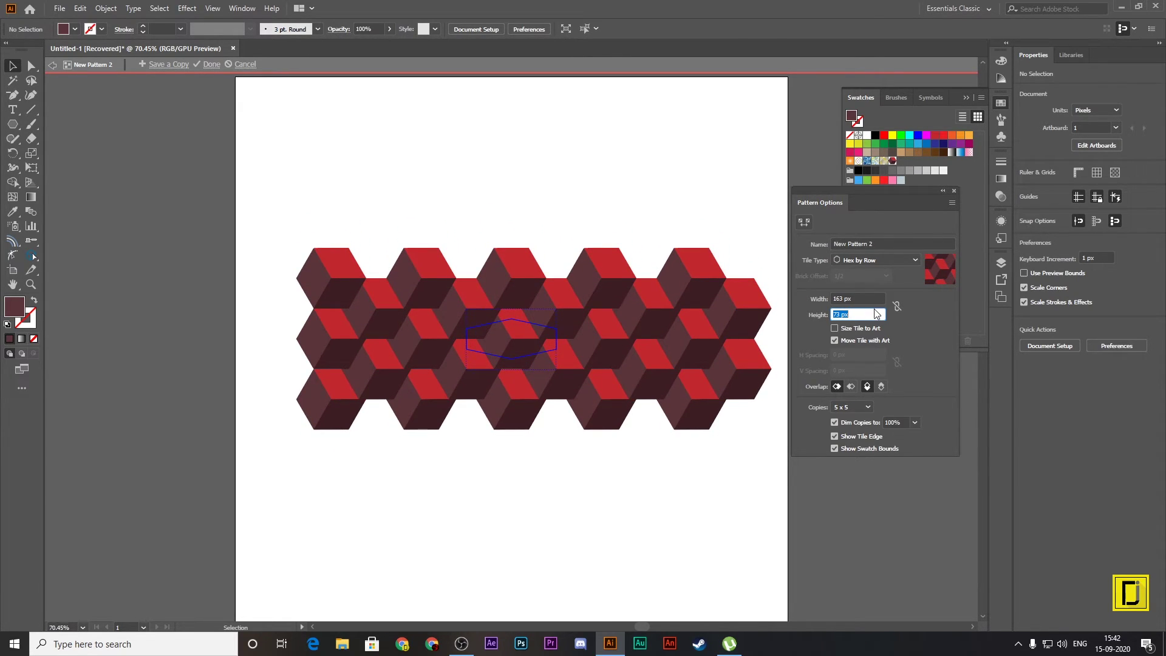
# Step: Settle the tile width at 190 px and preview the pattern as 9 × 9 copies
pyautogui.click(871, 299)
pyautogui.press('Up')
pyautogui.press('Up')
pyautogui.press('Up')
pyautogui.press('Up')
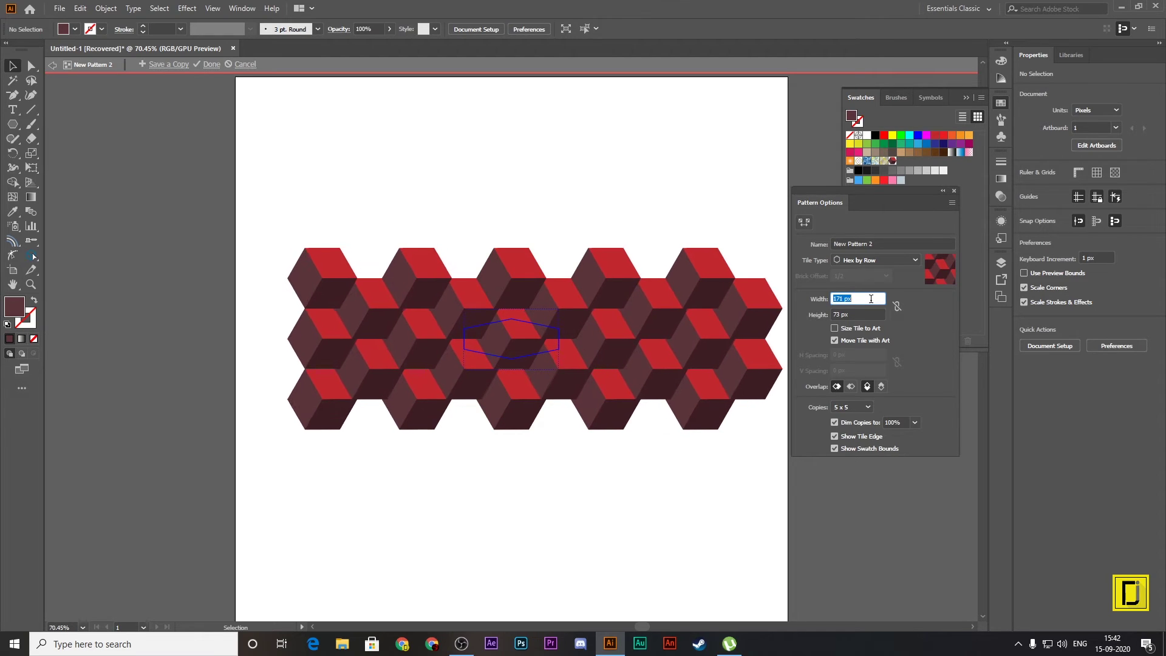
pyautogui.press('Up')
pyautogui.press('Up')
pyautogui.press('Up')
pyautogui.press('Up')
pyautogui.press('Up')
pyautogui.press('Up')
pyautogui.press('Up')
pyautogui.press('Up')
pyautogui.press('Up')
pyautogui.press('Down')
pyautogui.press('Down')
pyautogui.press('Down')
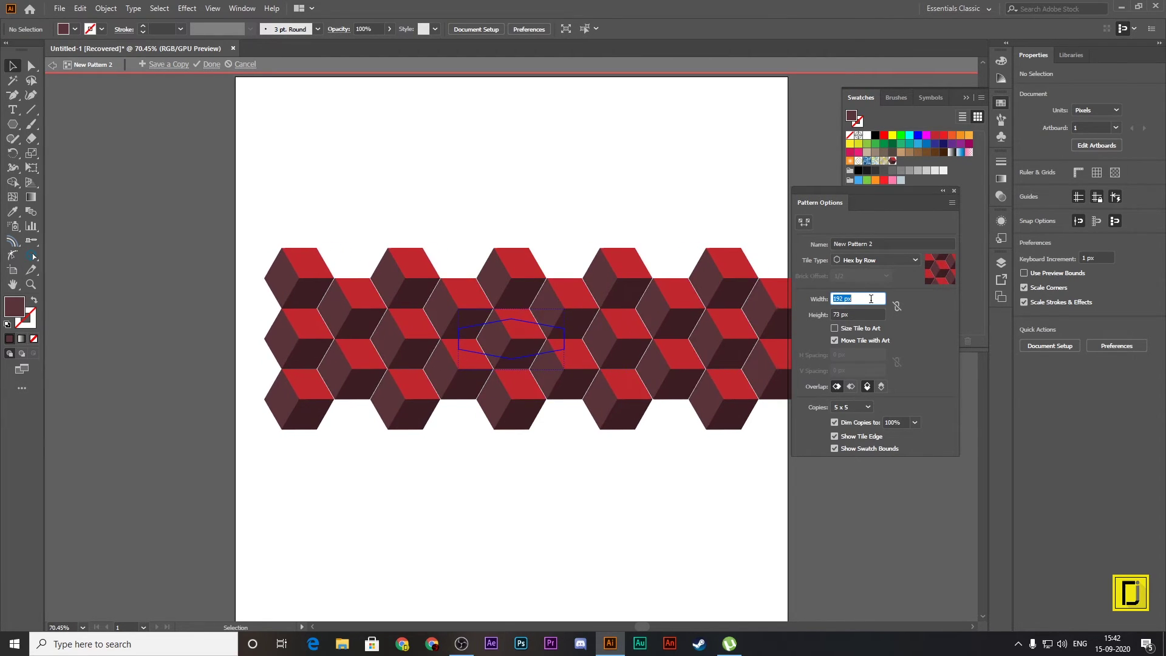
pyautogui.press('Down')
pyautogui.press('Down')
pyautogui.press('Down')
pyautogui.press('Down')
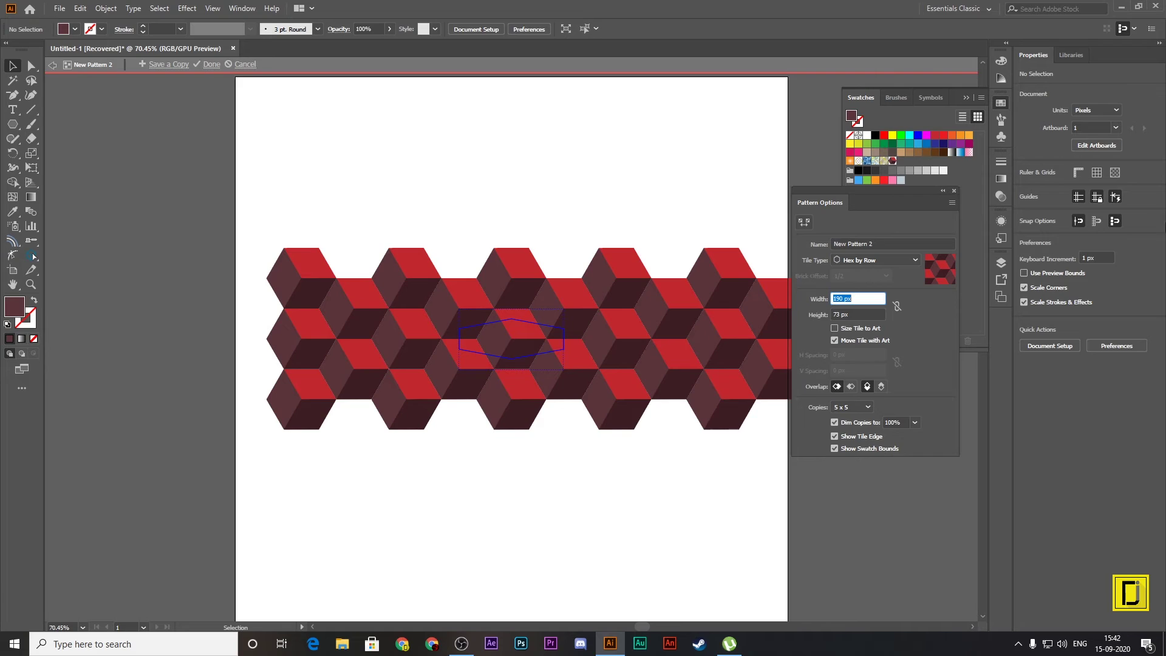
pyautogui.click(857, 406)
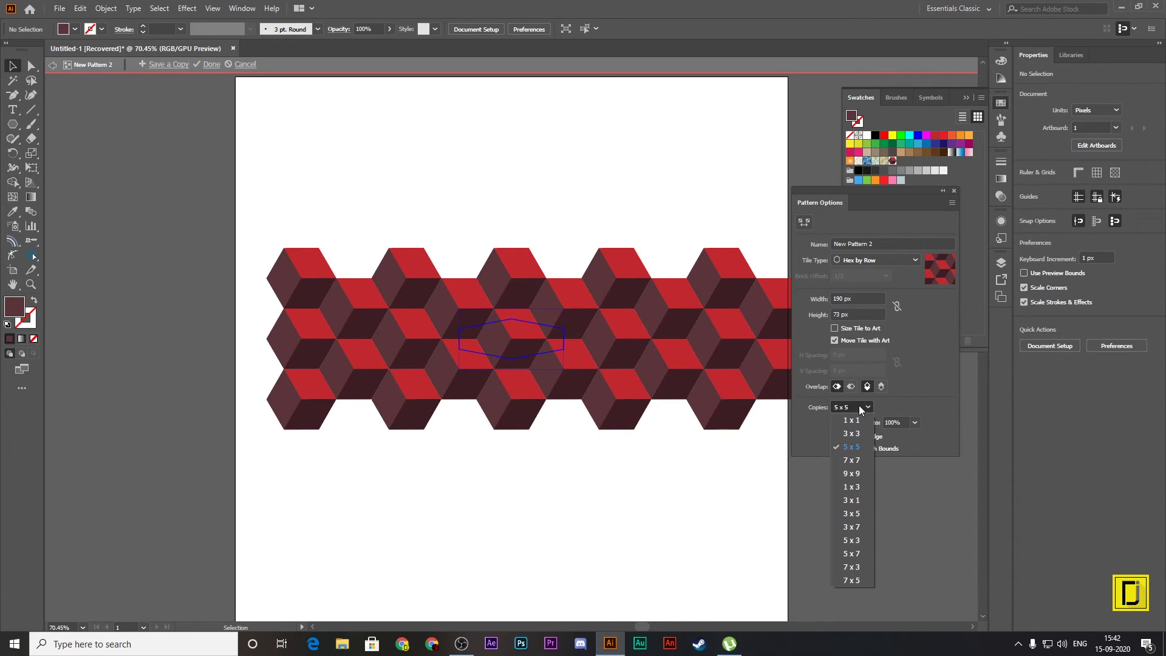
pyautogui.click(859, 473)
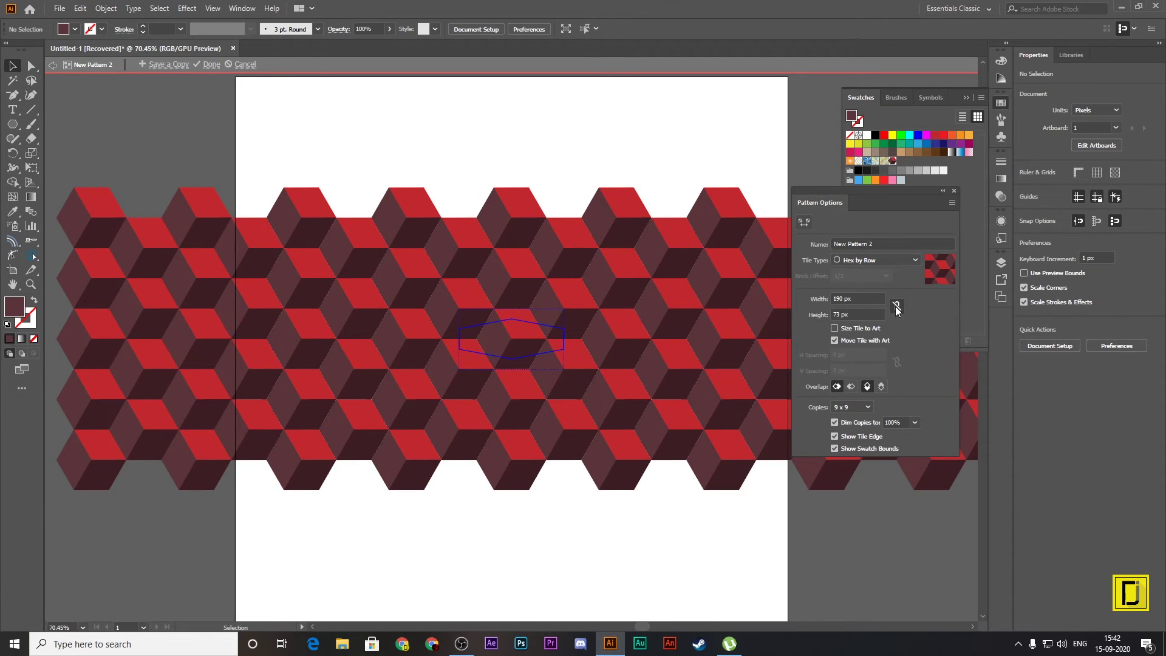
pyautogui.click(954, 191)
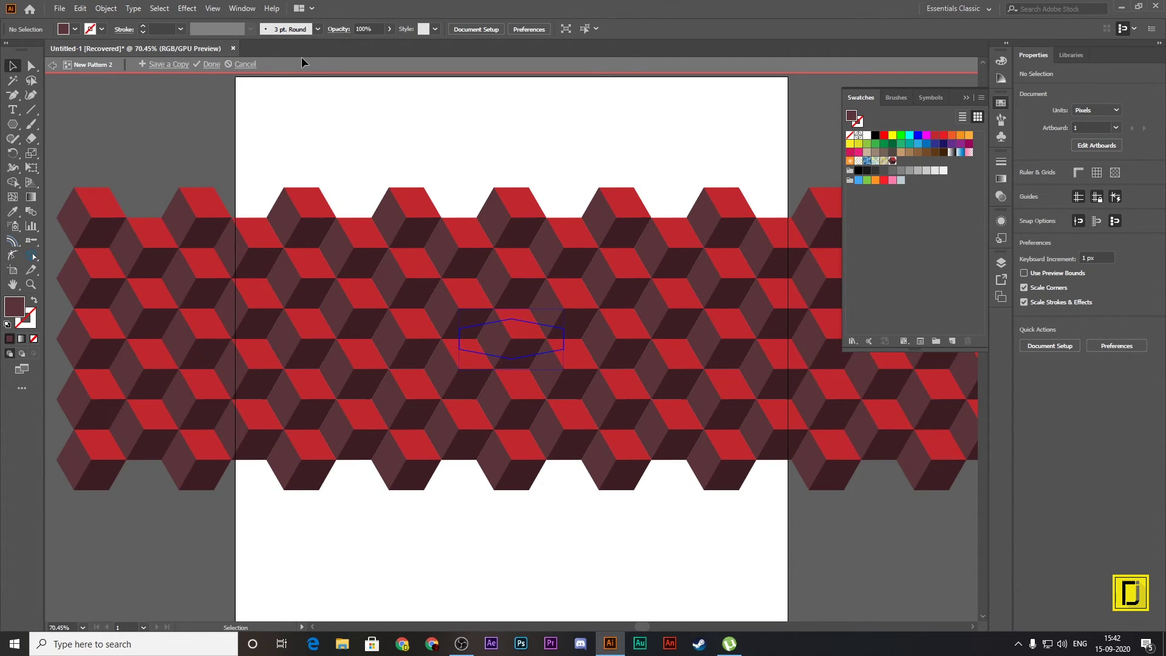
# Step: Save the finished cube pattern and delete the original cube artwork
pyautogui.click(210, 65)
pyautogui.click(513, 398)
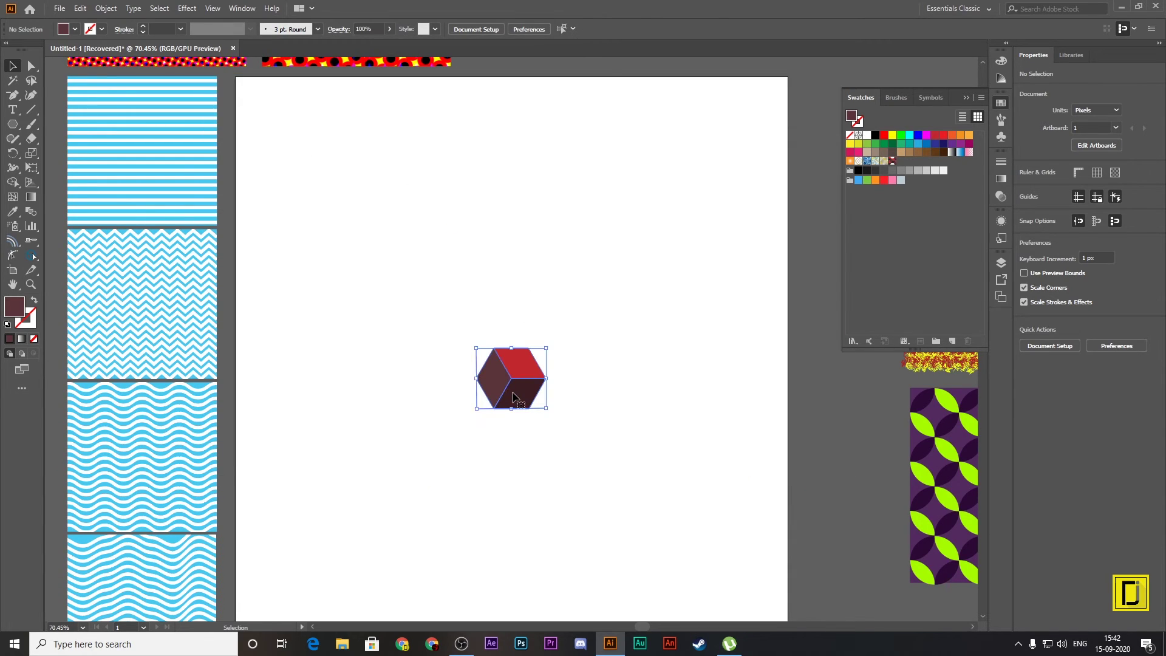
pyautogui.press('Delete')
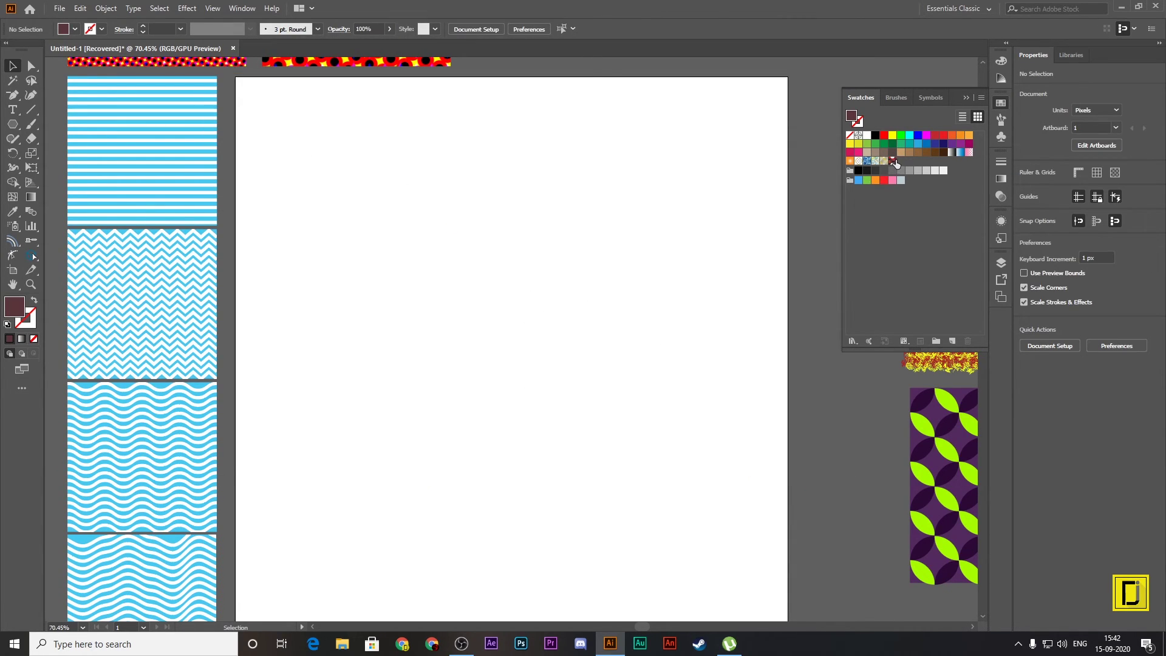
# Step: Draw a rectangle covering the artboard and fill it with the New Pattern 2 swatch
pyautogui.moveTo(894, 162); pyautogui.dragTo(123, 116)
pyautogui.moveTo(12, 123); pyautogui.dragTo(60, 164)
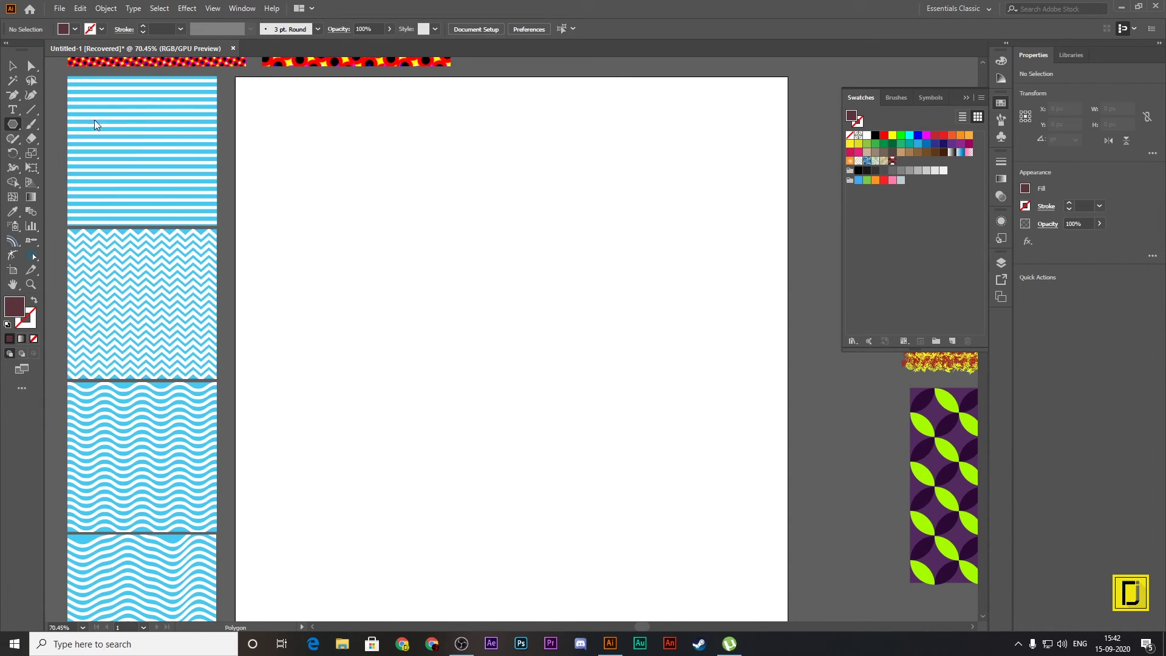
pyautogui.press('m')
pyautogui.moveTo(235, 76)
pyautogui.mouseDown()
pyautogui.moveTo(540, 523)
pyautogui.moveTo(788, 573)
pyautogui.mouseUp()
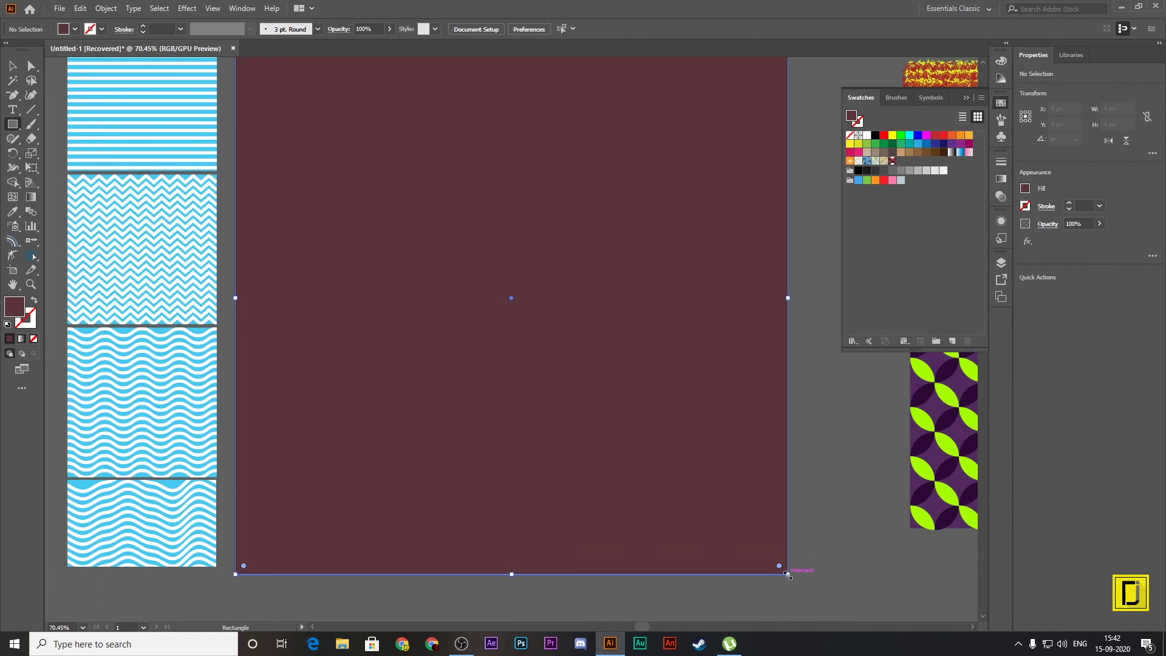
pyautogui.click(891, 161)
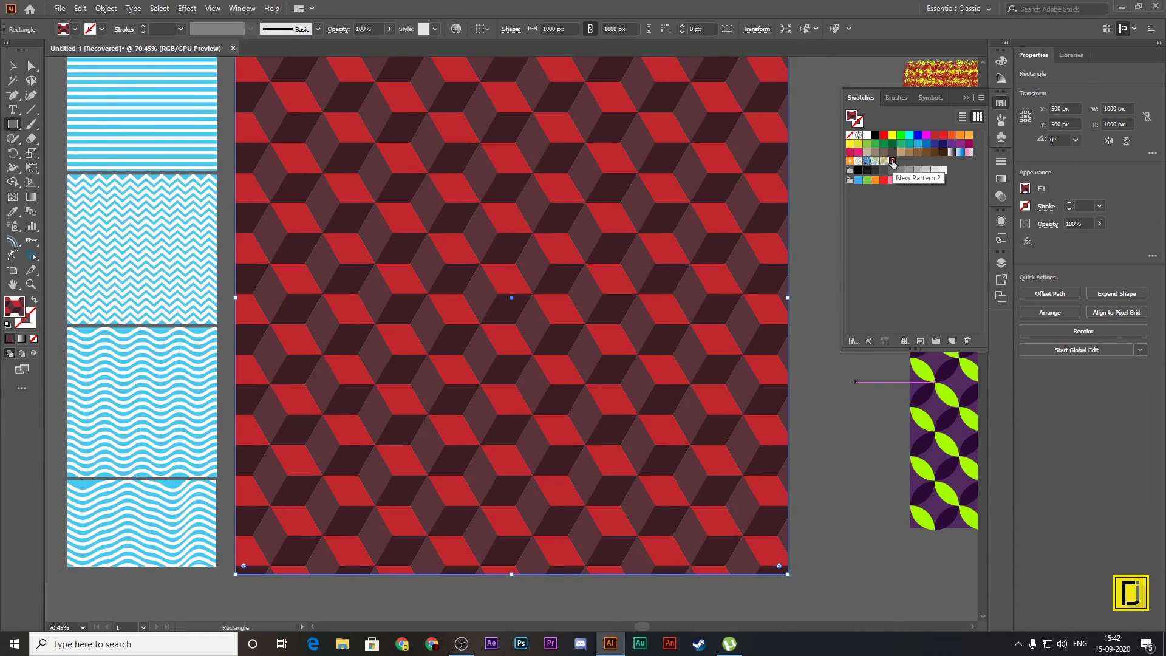
# Step: Shrink the pattern rectangle to 426 px and move it toward the artboard centre
pyautogui.scroll(2, 512, 242)
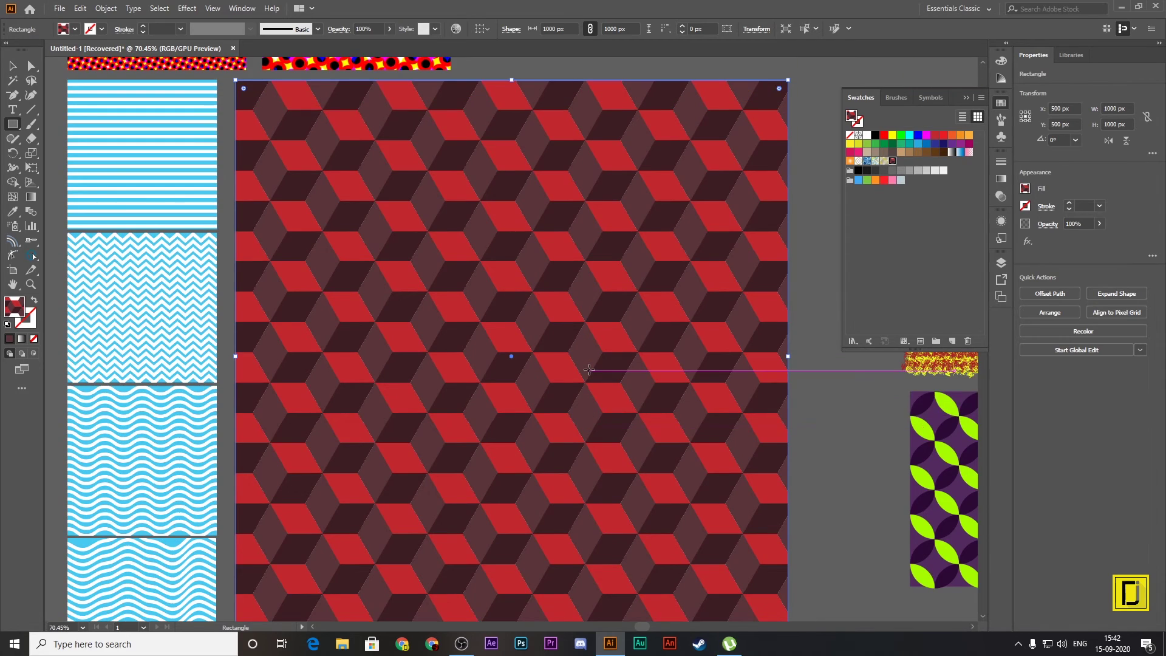
pyautogui.click(14, 66)
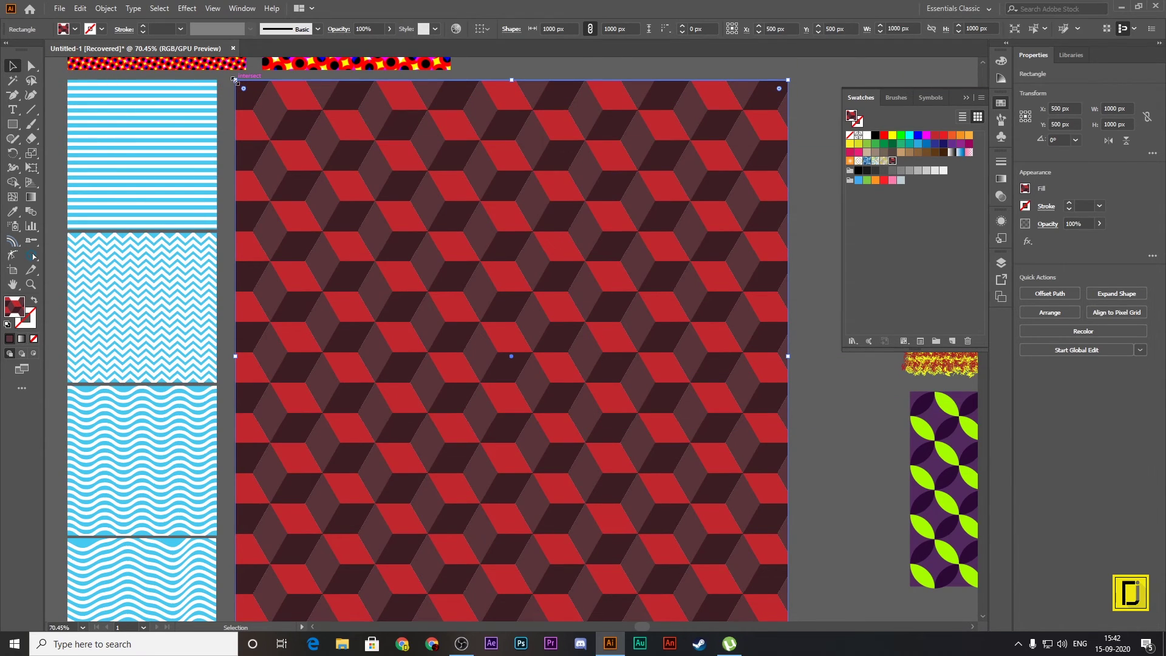
pyautogui.moveTo(233, 79); pyautogui.dragTo(550, 396)
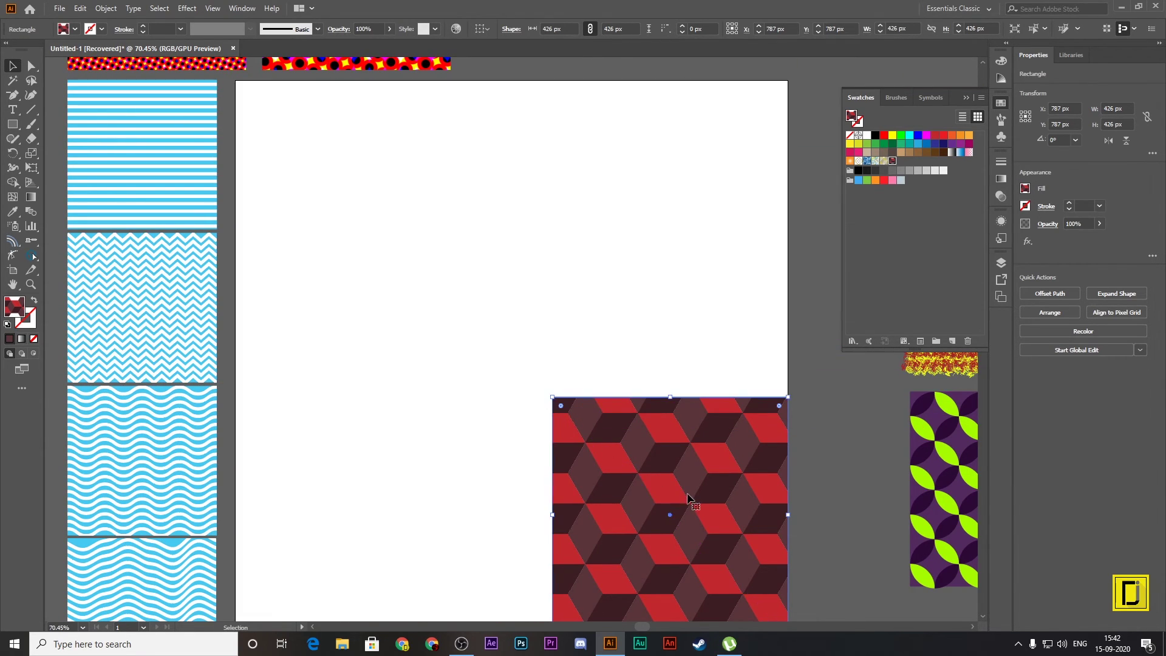
pyautogui.moveTo(700, 515); pyautogui.dragTo(553, 282)
# Step: Place the pattern square in the top row beside the dotted squares, sized to 340 px
pyautogui.scroll(2, 553, 283)
pyautogui.moveTo(561, 370); pyautogui.dragTo(600, 28)
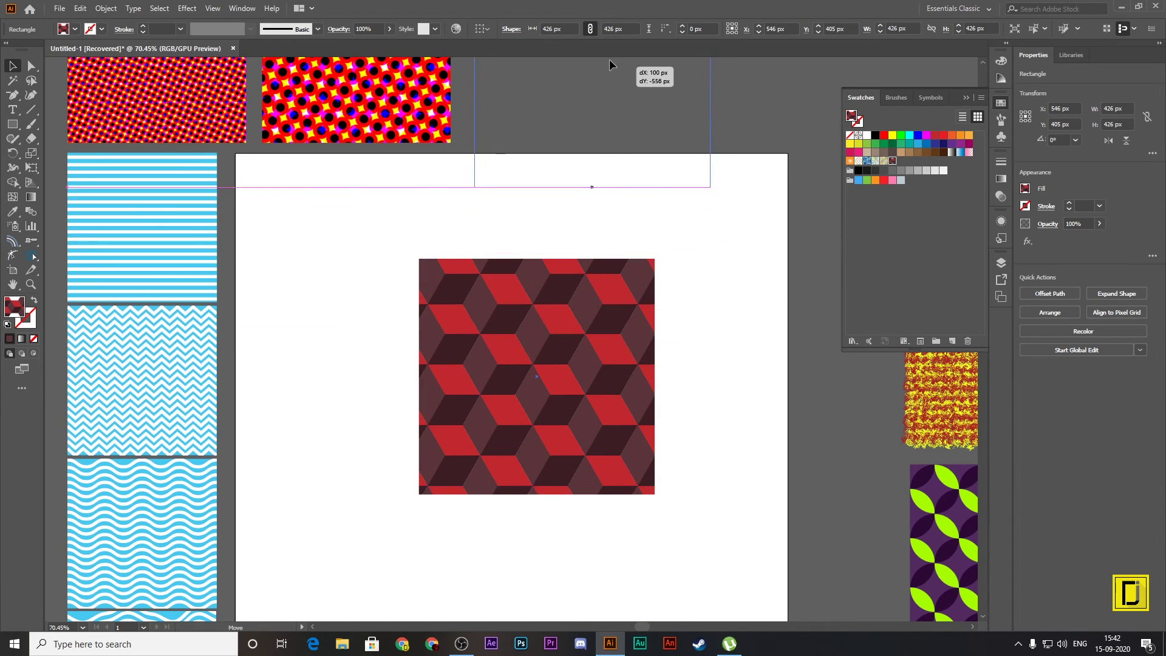
pyautogui.moveTo(538, 343); pyautogui.dragTo(582, 167)
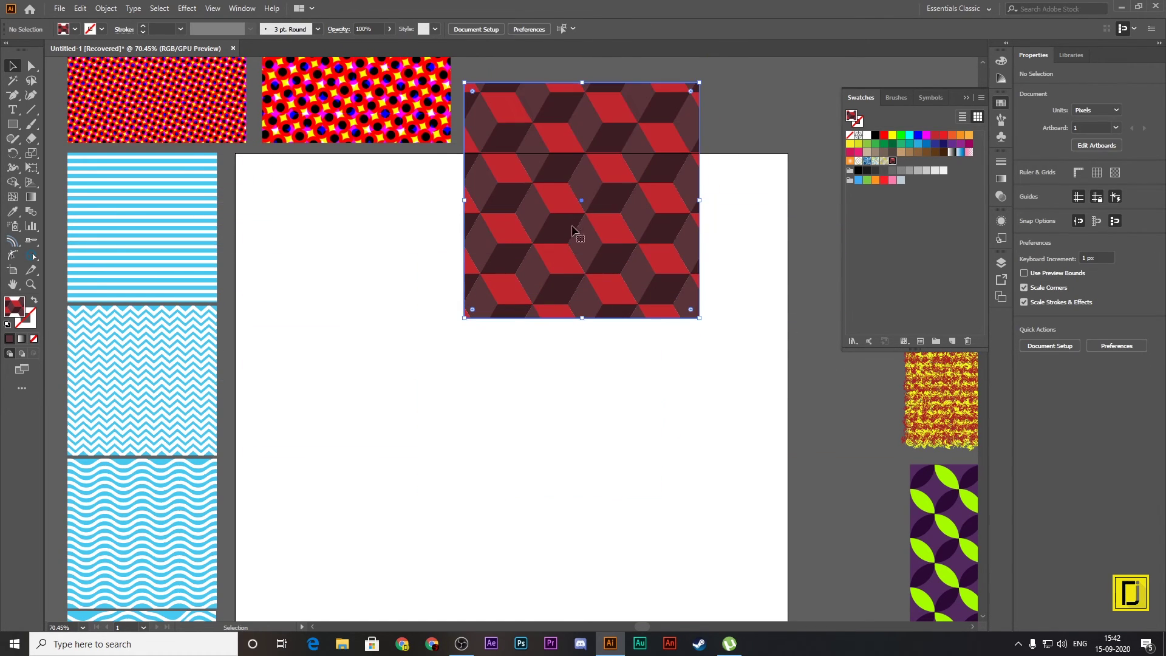
pyautogui.scroll(2, 582, 299)
pyautogui.scroll(2, 582, 298)
pyautogui.moveTo(464, 228); pyautogui.dragTo(539, 303)
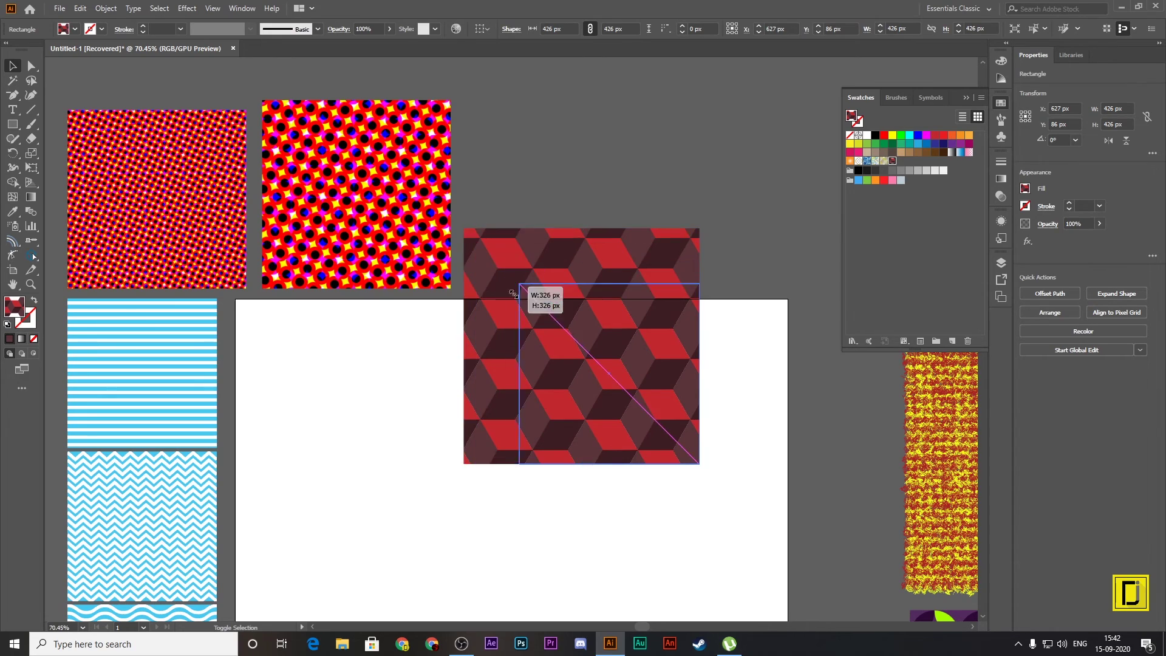
pyautogui.moveTo(598, 386); pyautogui.dragTo(518, 184)
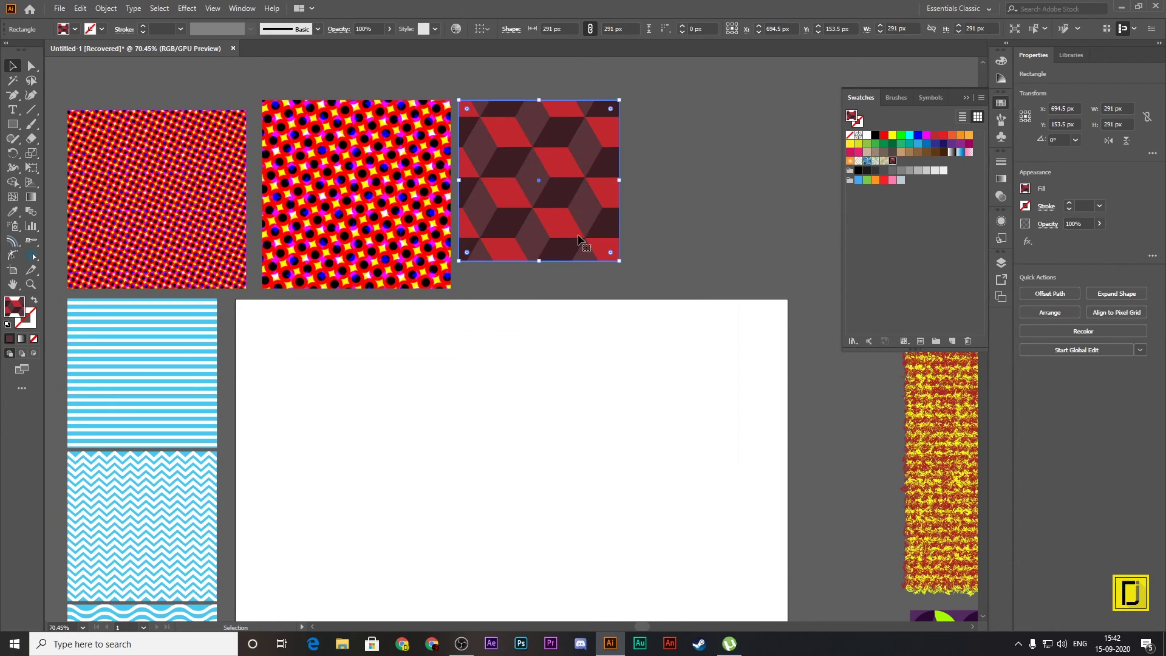
pyautogui.moveTo(615, 263); pyautogui.dragTo(647, 293)
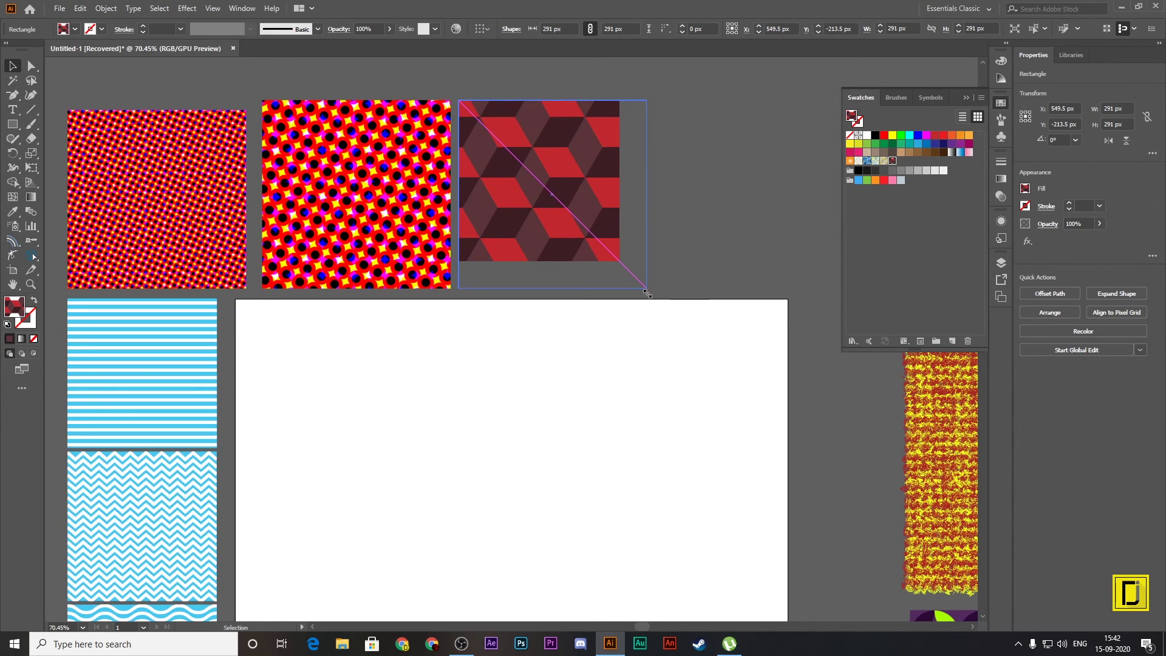